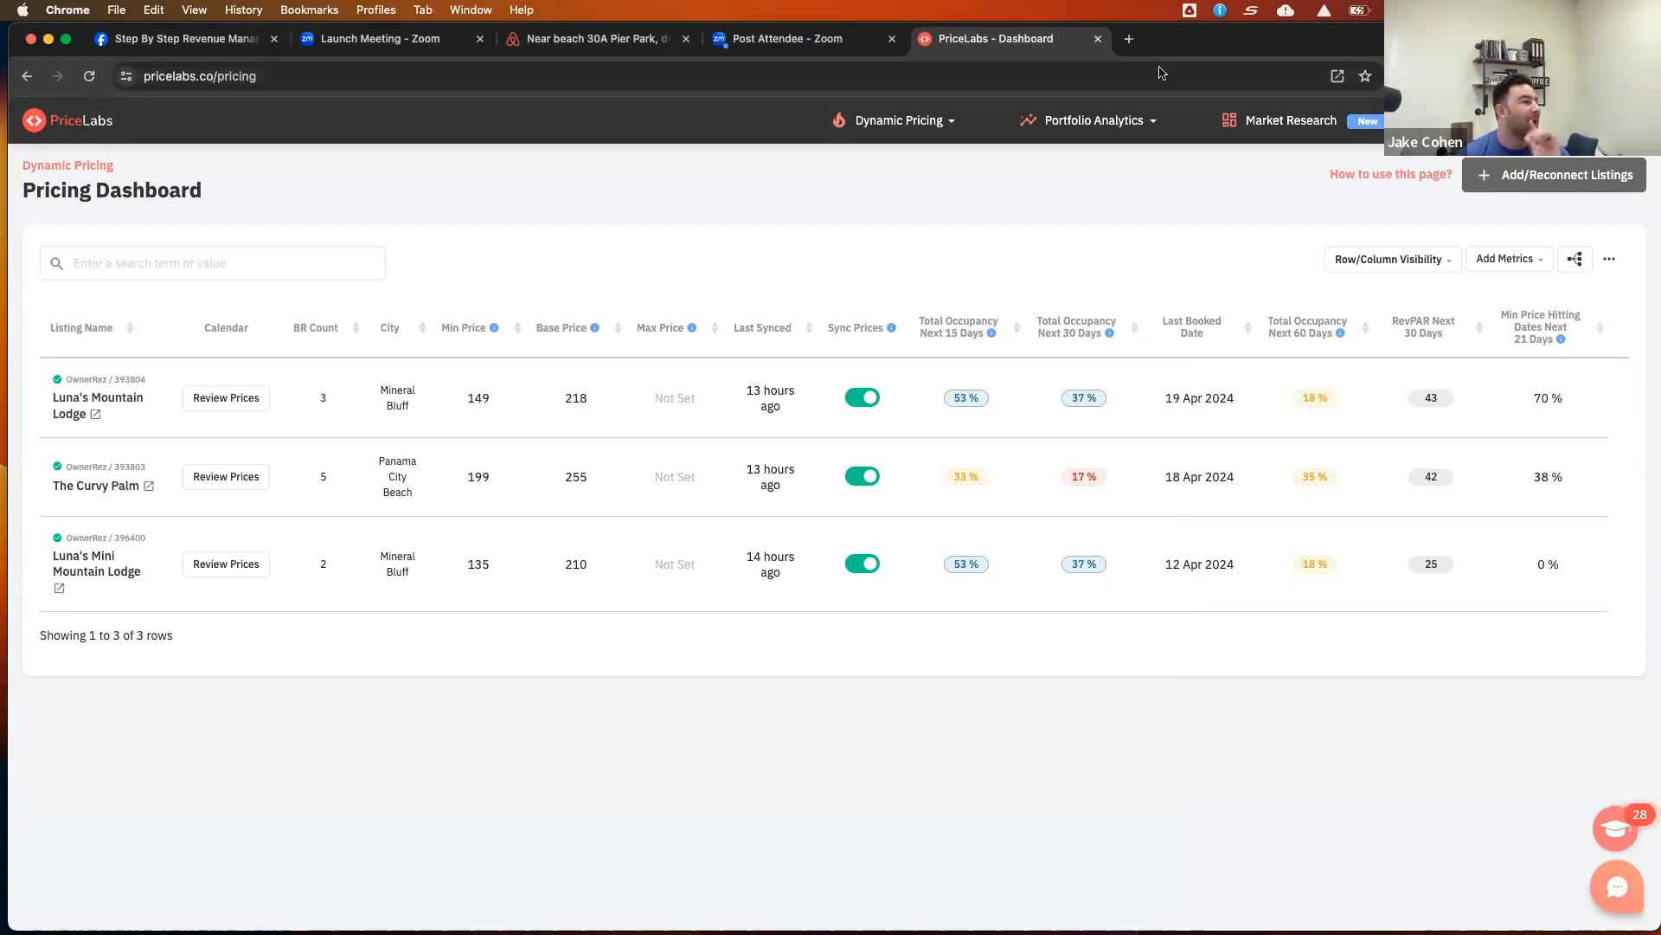
Switch to the Facebook event tab and close both open chat windows
{"action": "left_click", "coordinate": [172, 41]}
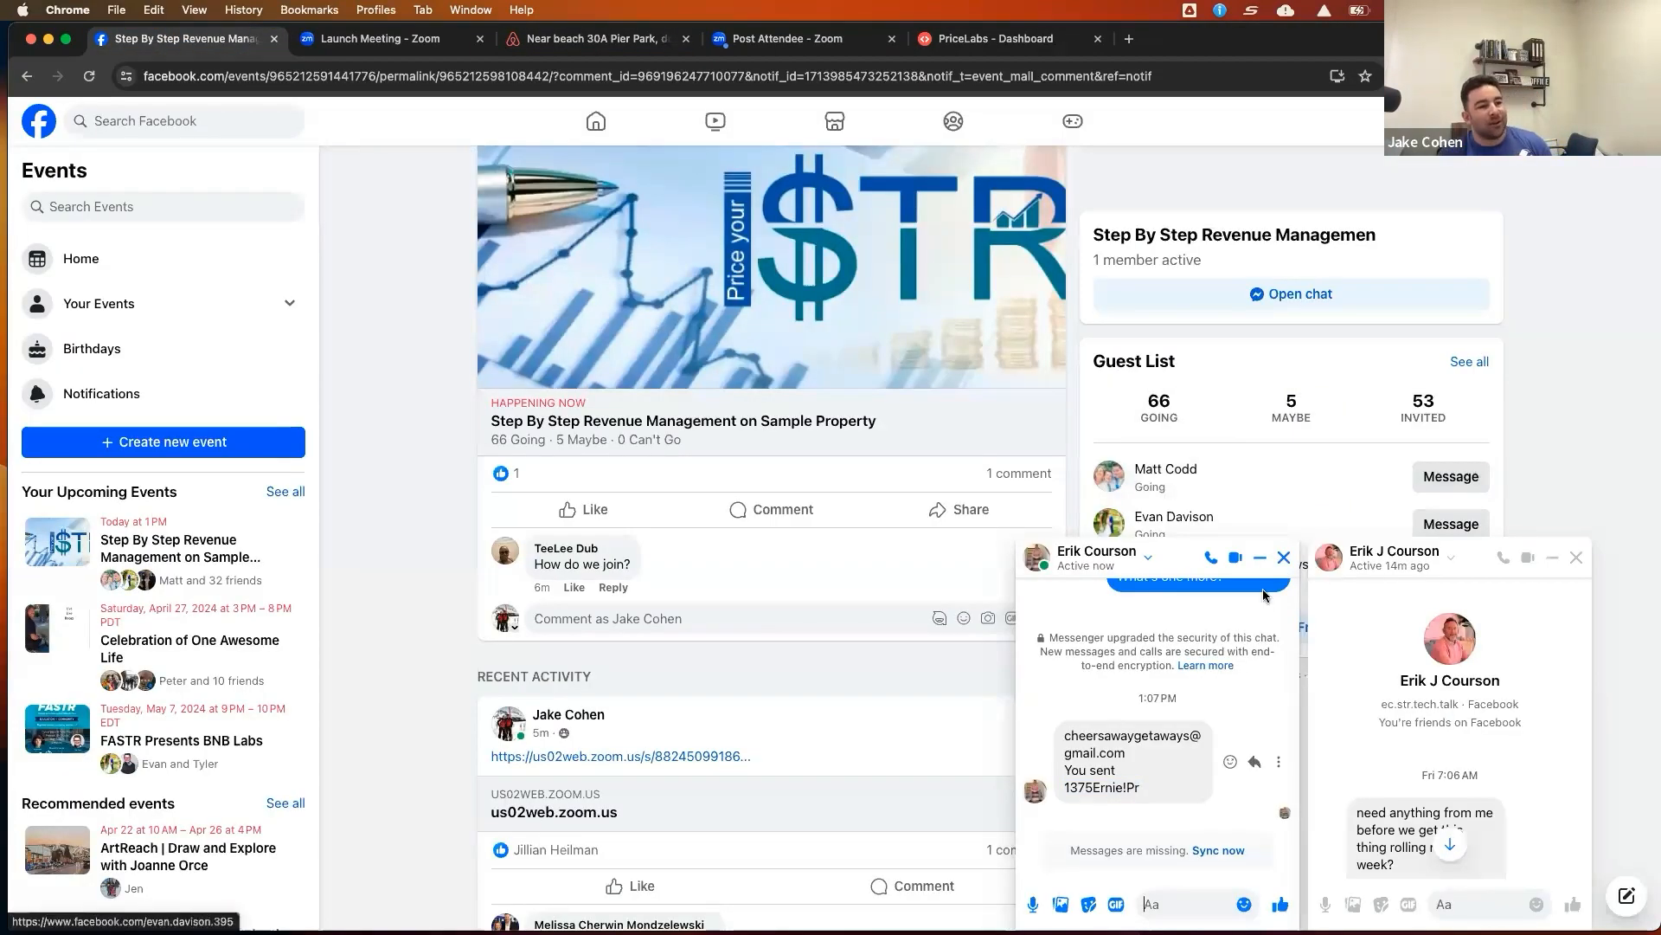
{"action": "left_click", "coordinate": [1284, 557]}
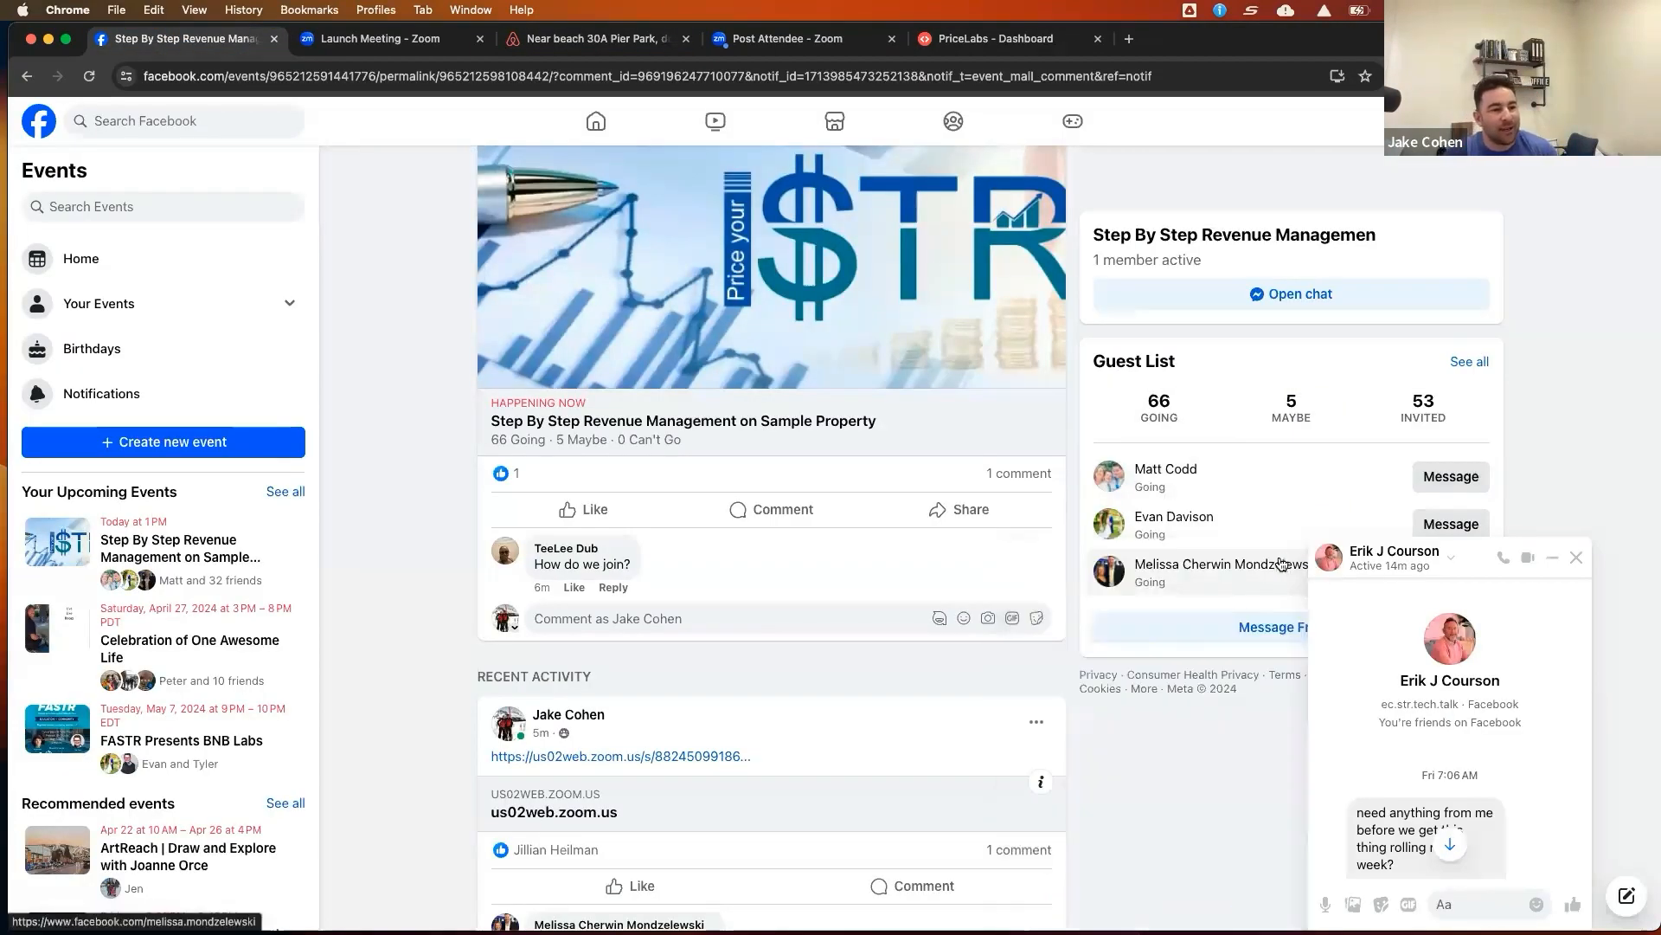
{"action": "left_click", "coordinate": [1577, 557]}
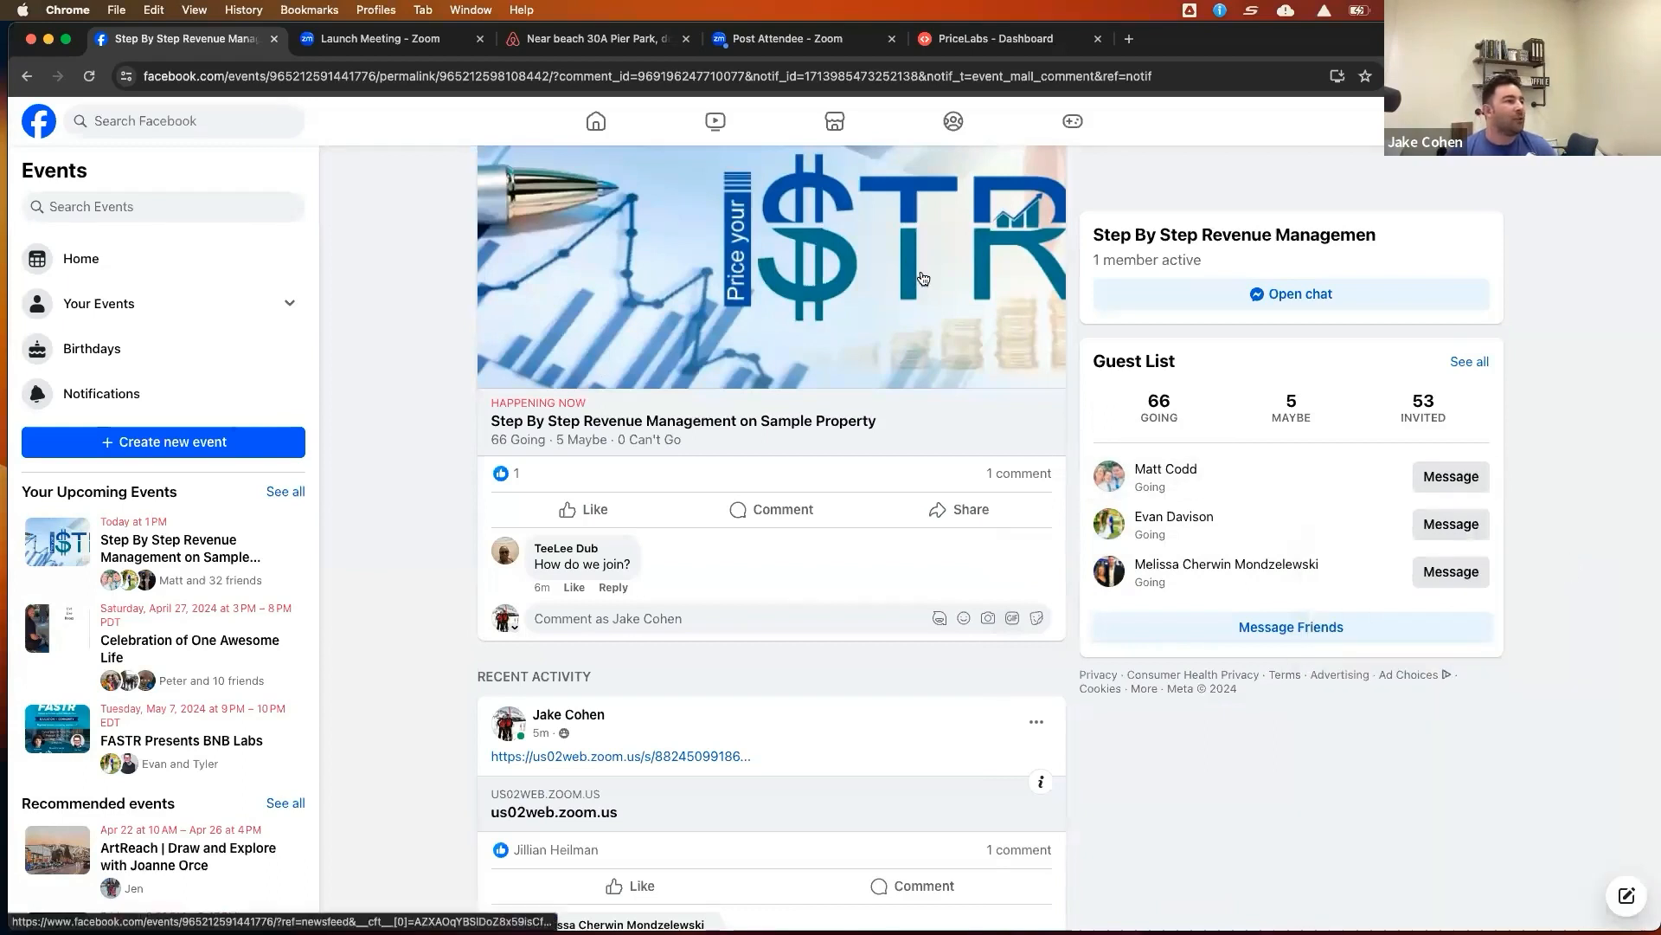
Open the Step By Step Revenue Management on Sample Property event page from its post
{"action": "scroll", "coordinate": [683, 252], "scroll_direction": "up", "scroll_amount": 1}
{"action": "scroll", "coordinate": [682, 253], "scroll_direction": "up", "scroll_amount": 4}
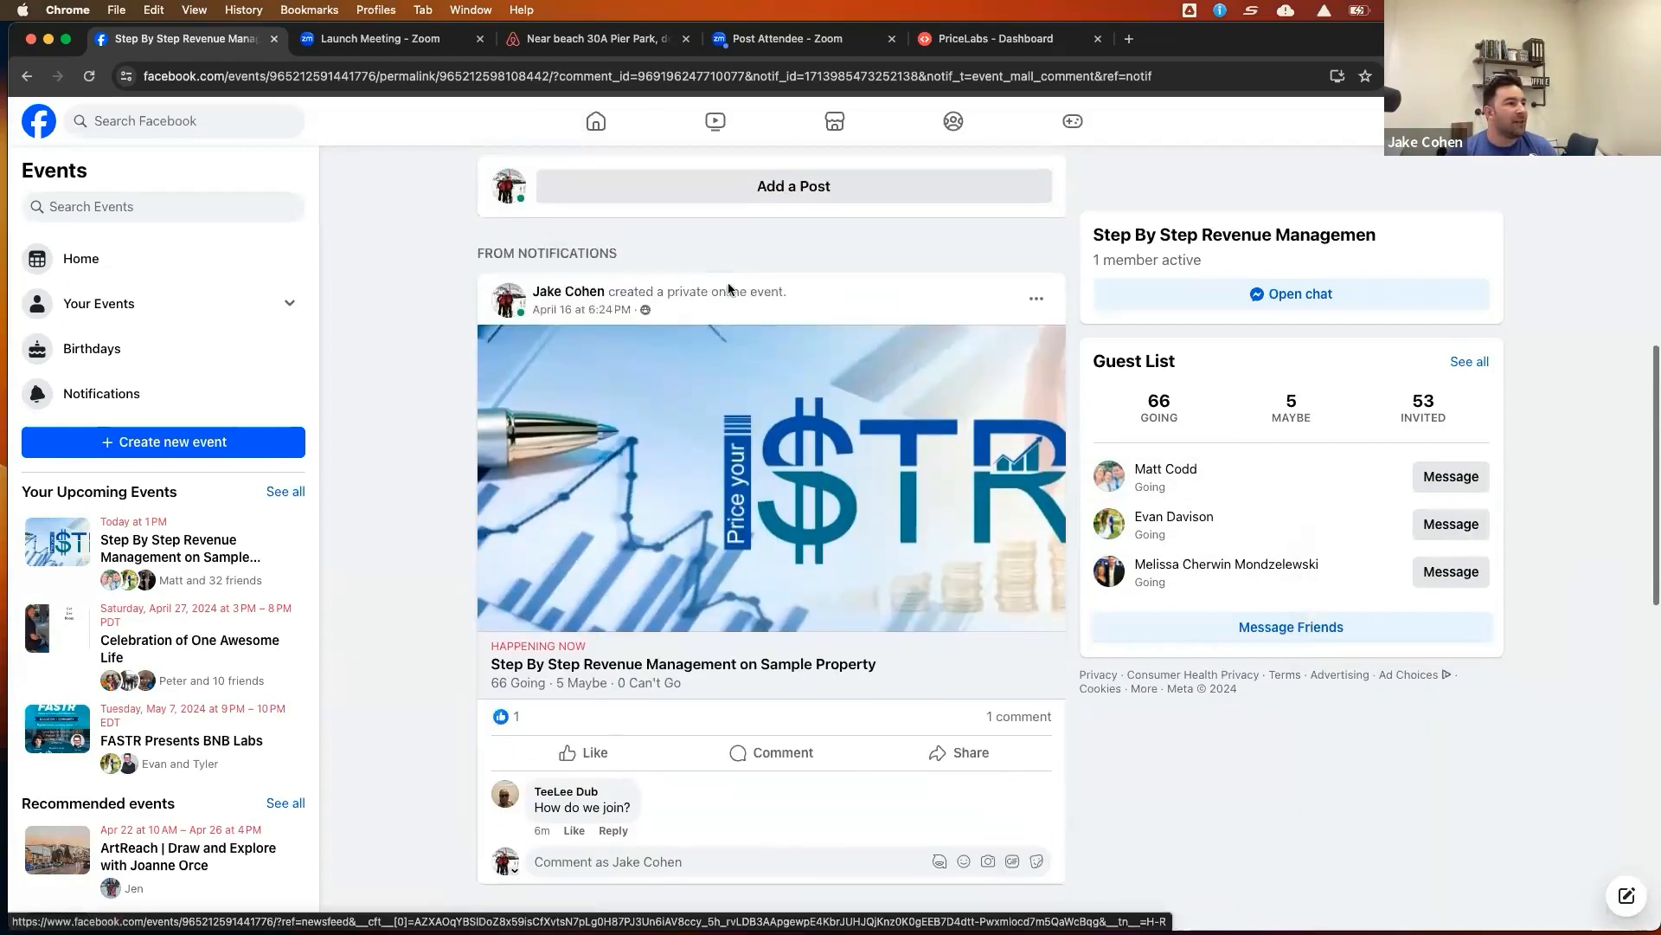
{"action": "left_click", "coordinate": [865, 459]}
{"action": "scroll", "coordinate": [864, 459], "scroll_direction": "up", "scroll_amount": 5}
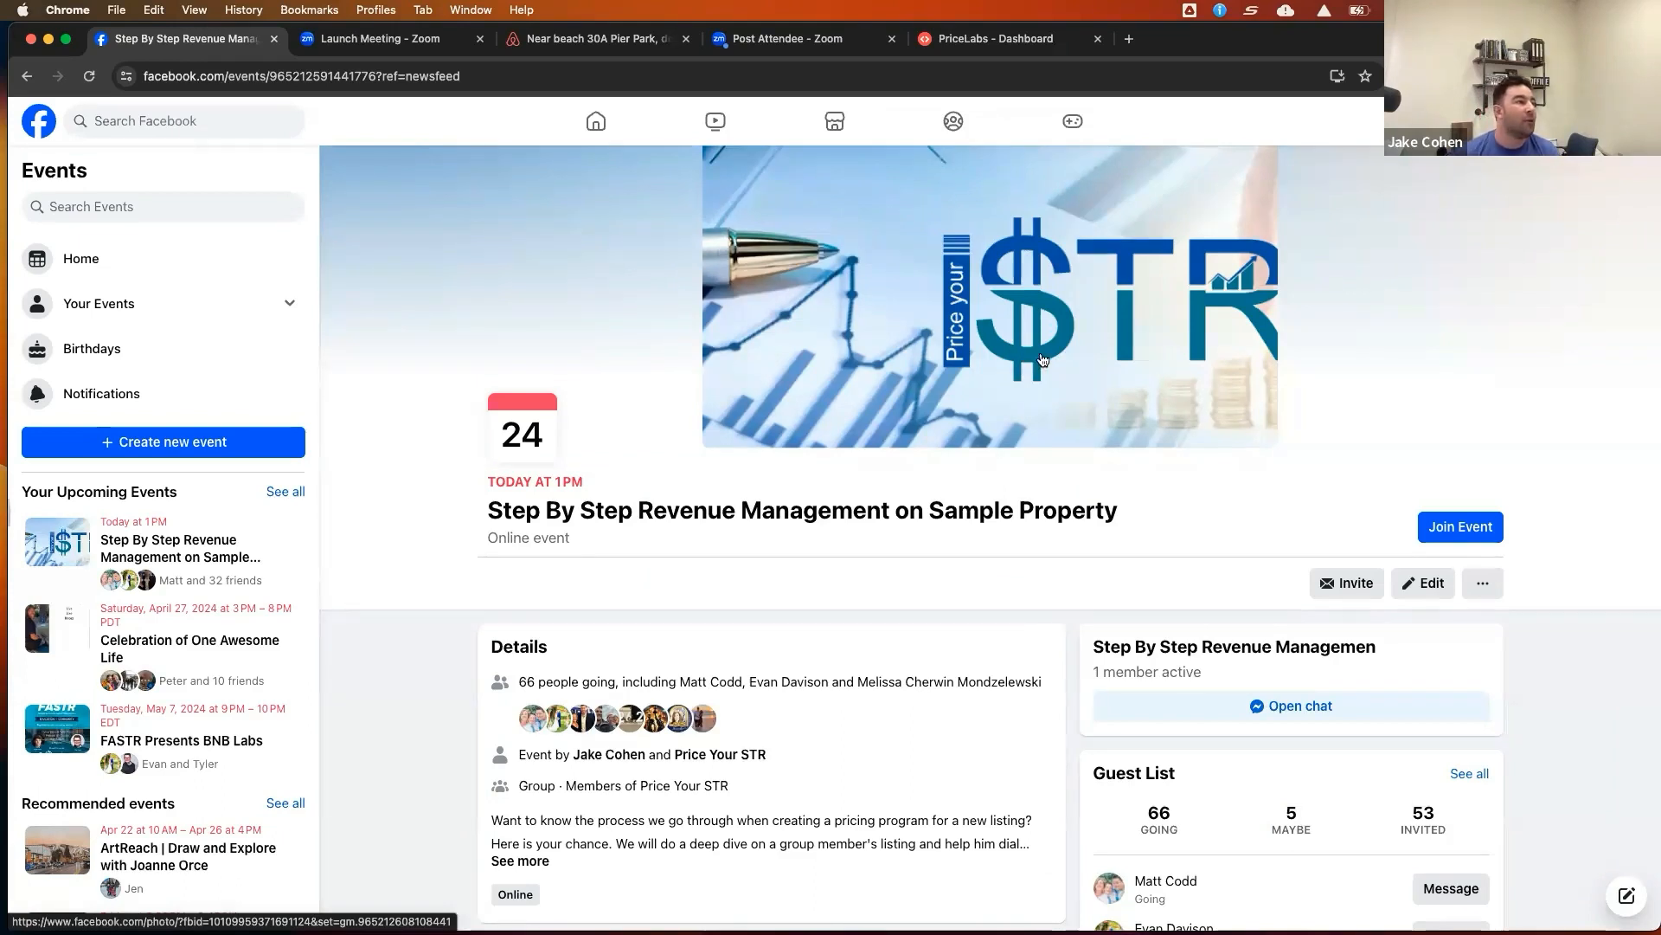
Open stepbystepbnb.com in a new tab
{"action": "key", "text": "super+t"}
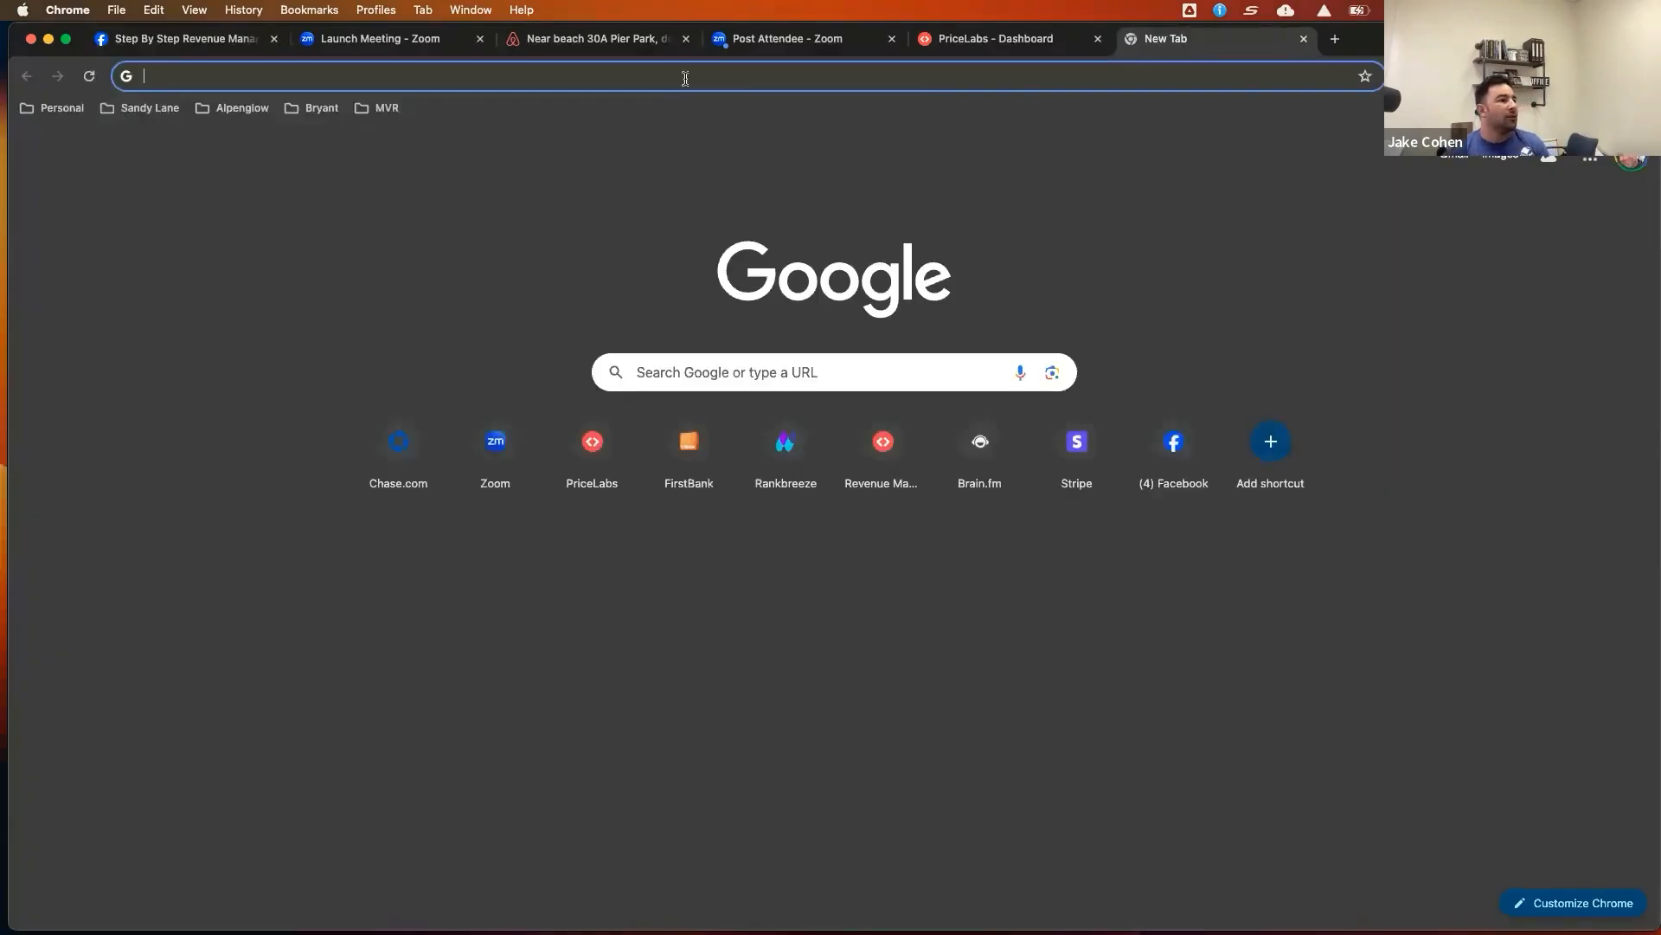
{"action": "type", "text": "stepb"}
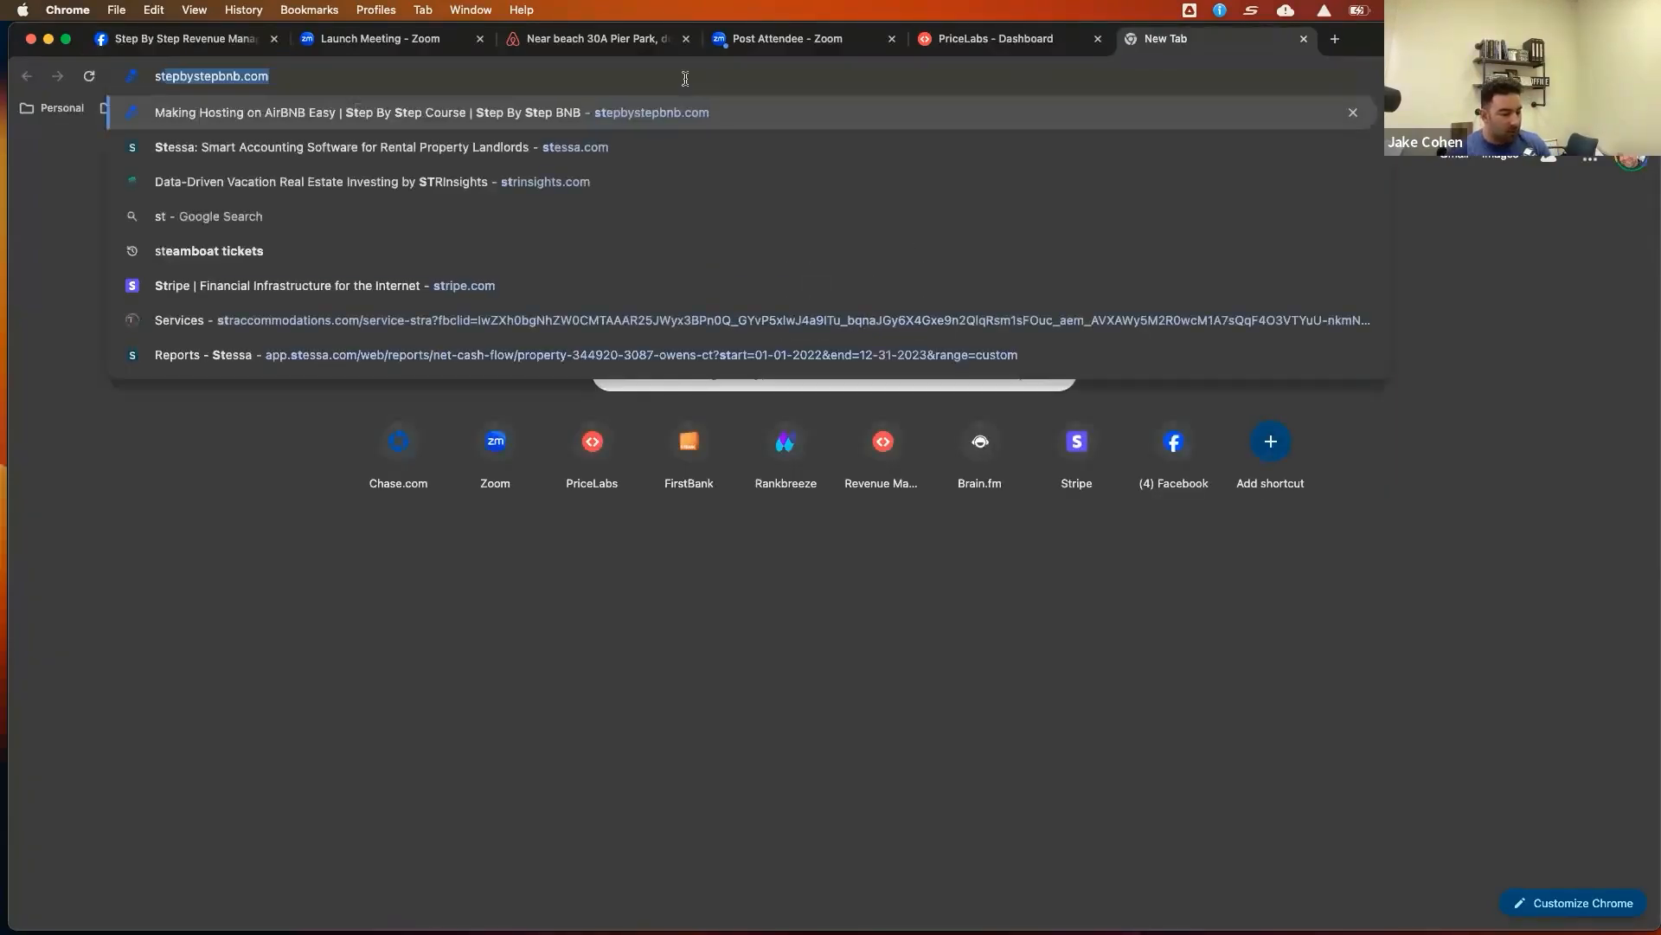
{"action": "type", "text": "ys"}
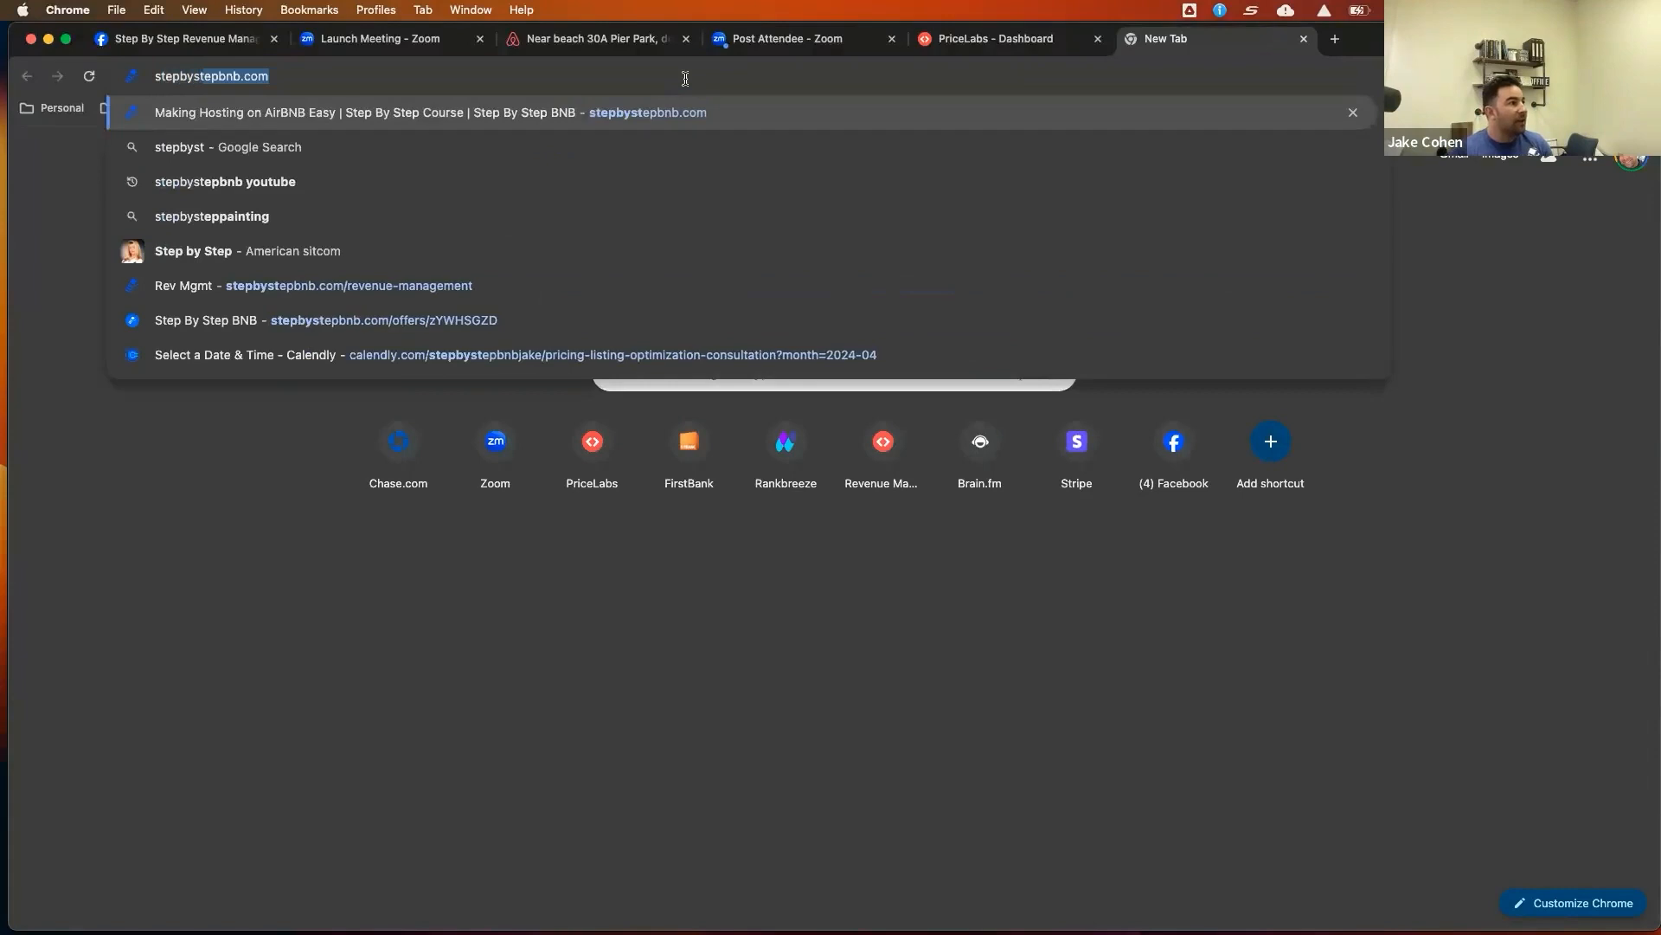
{"action": "key", "text": "Return"}
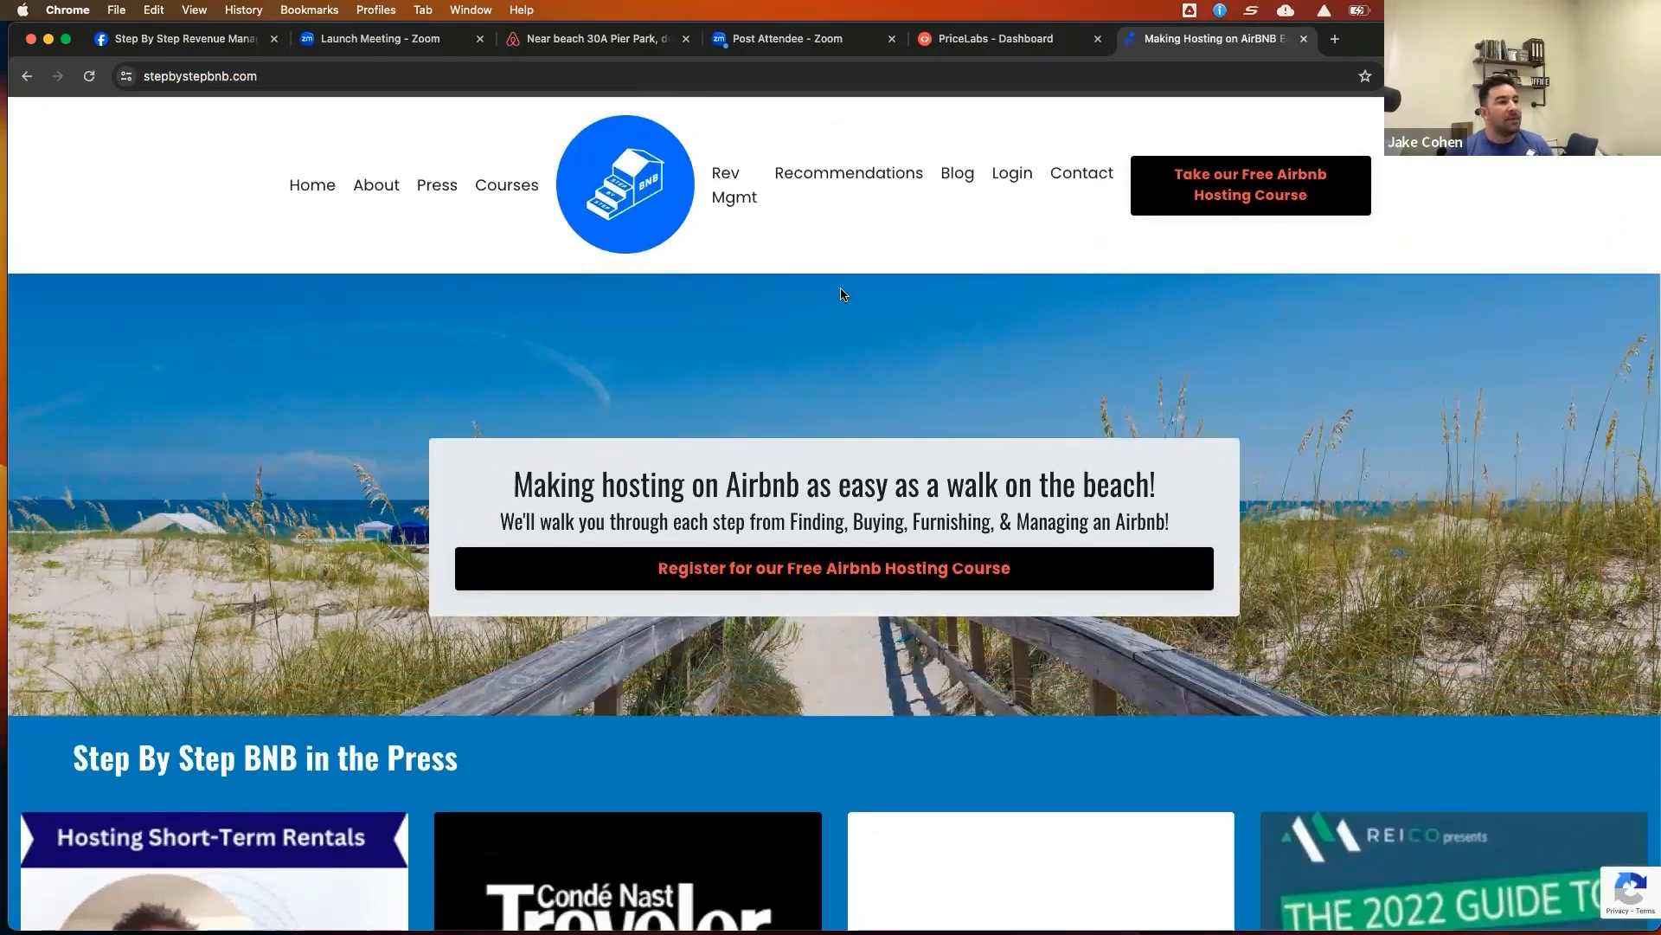
Open the Rev Mgmt page and review its consultation and pricing sections
{"action": "left_click", "coordinate": [741, 204]}
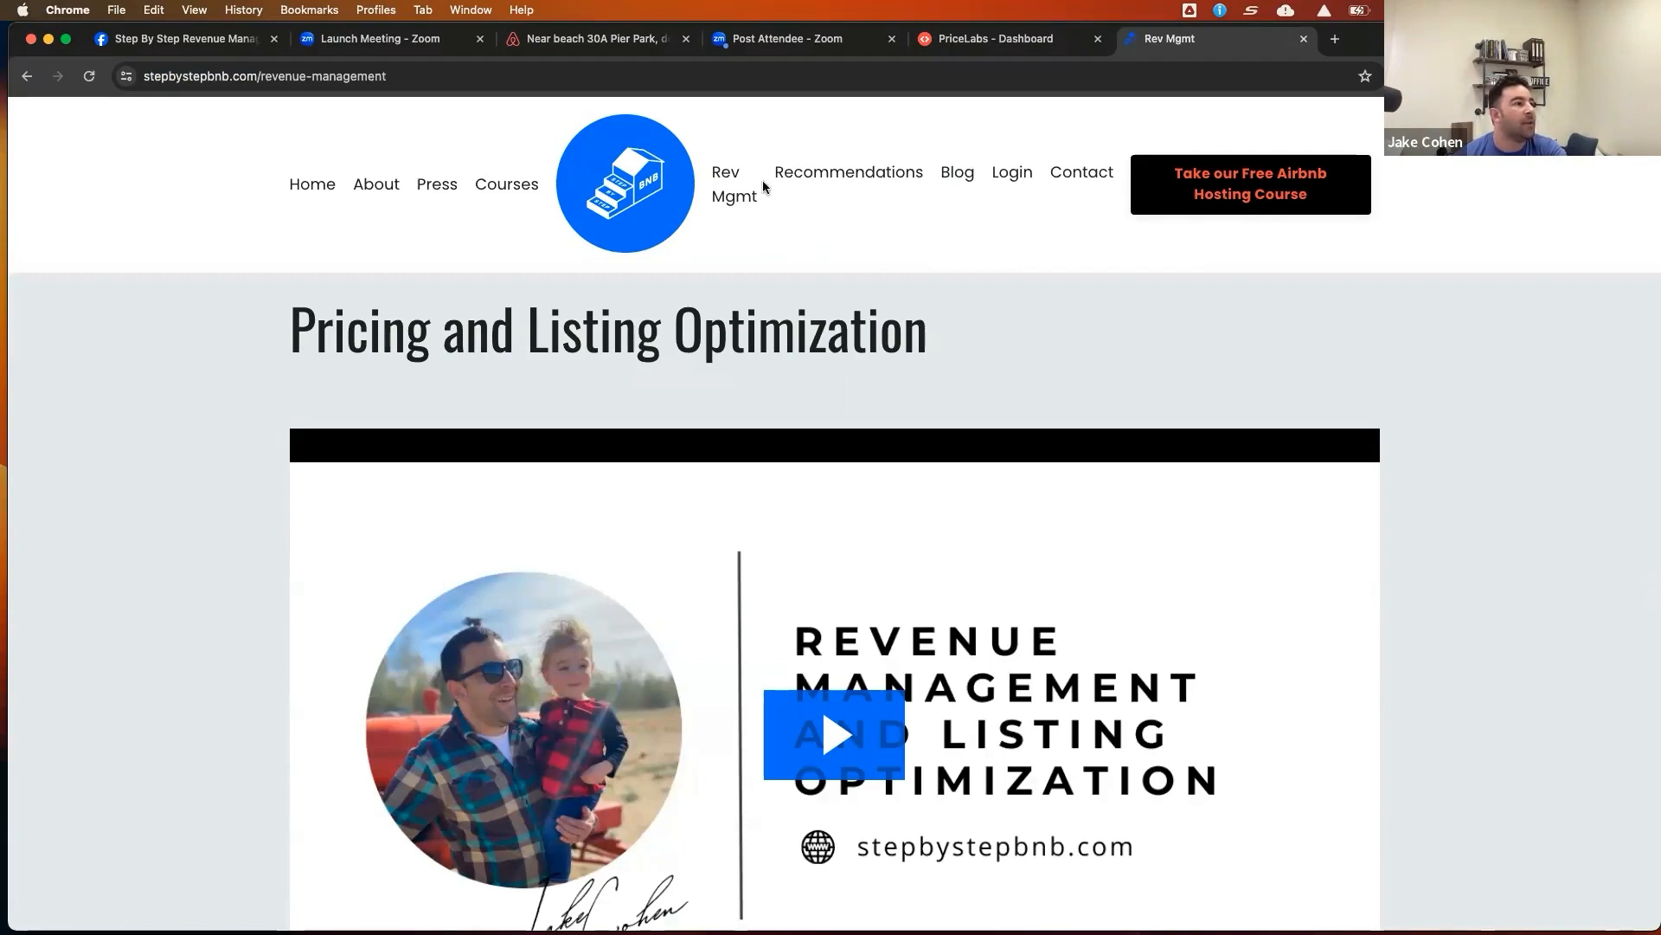
{"action": "scroll", "coordinate": [923, 283], "scroll_direction": "down", "scroll_amount": 1}
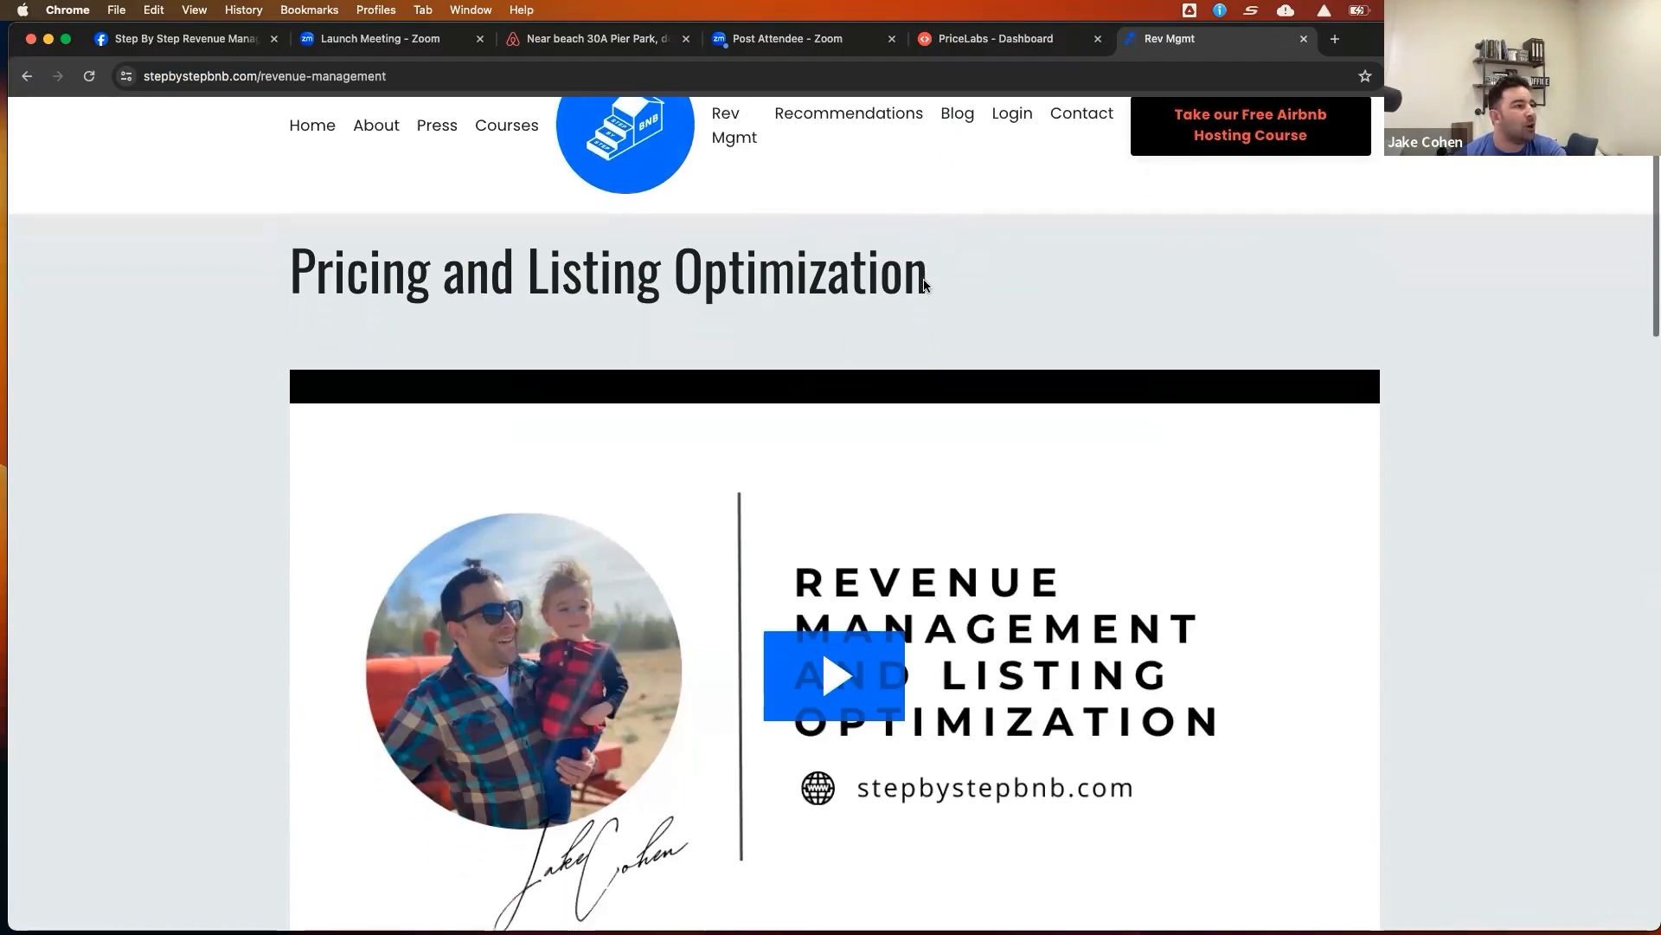
{"action": "scroll", "coordinate": [923, 285], "scroll_direction": "down", "scroll_amount": 10}
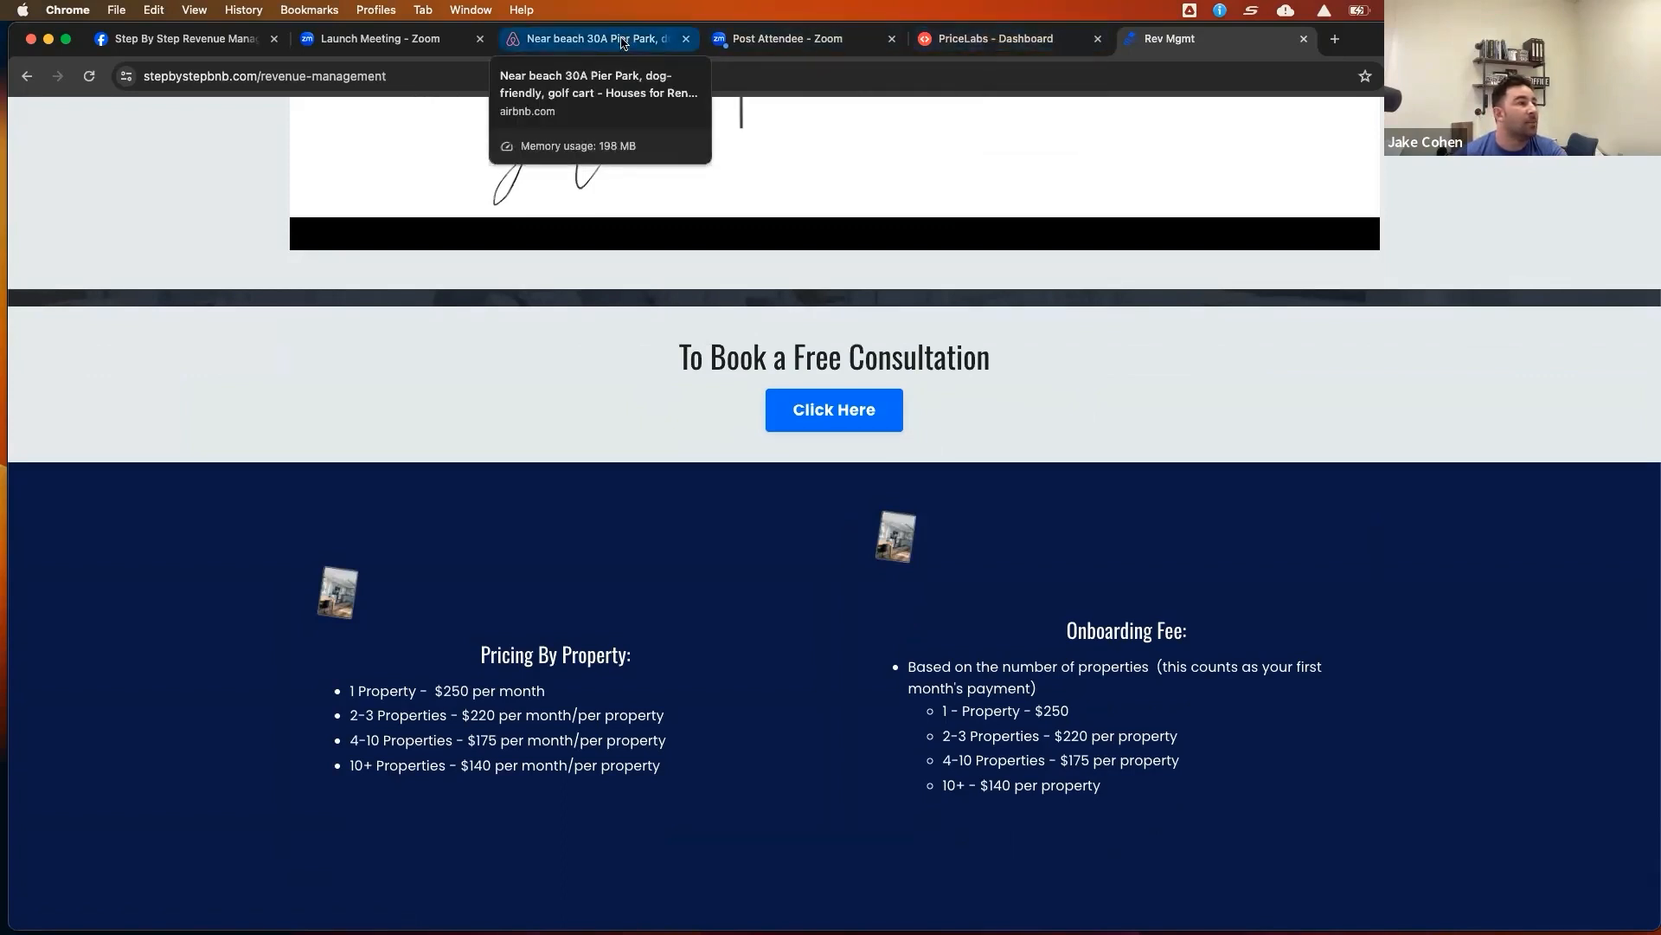
Switch to the Airbnb listing tab and open the listing's full photo gallery
{"action": "left_click", "coordinate": [623, 42]}
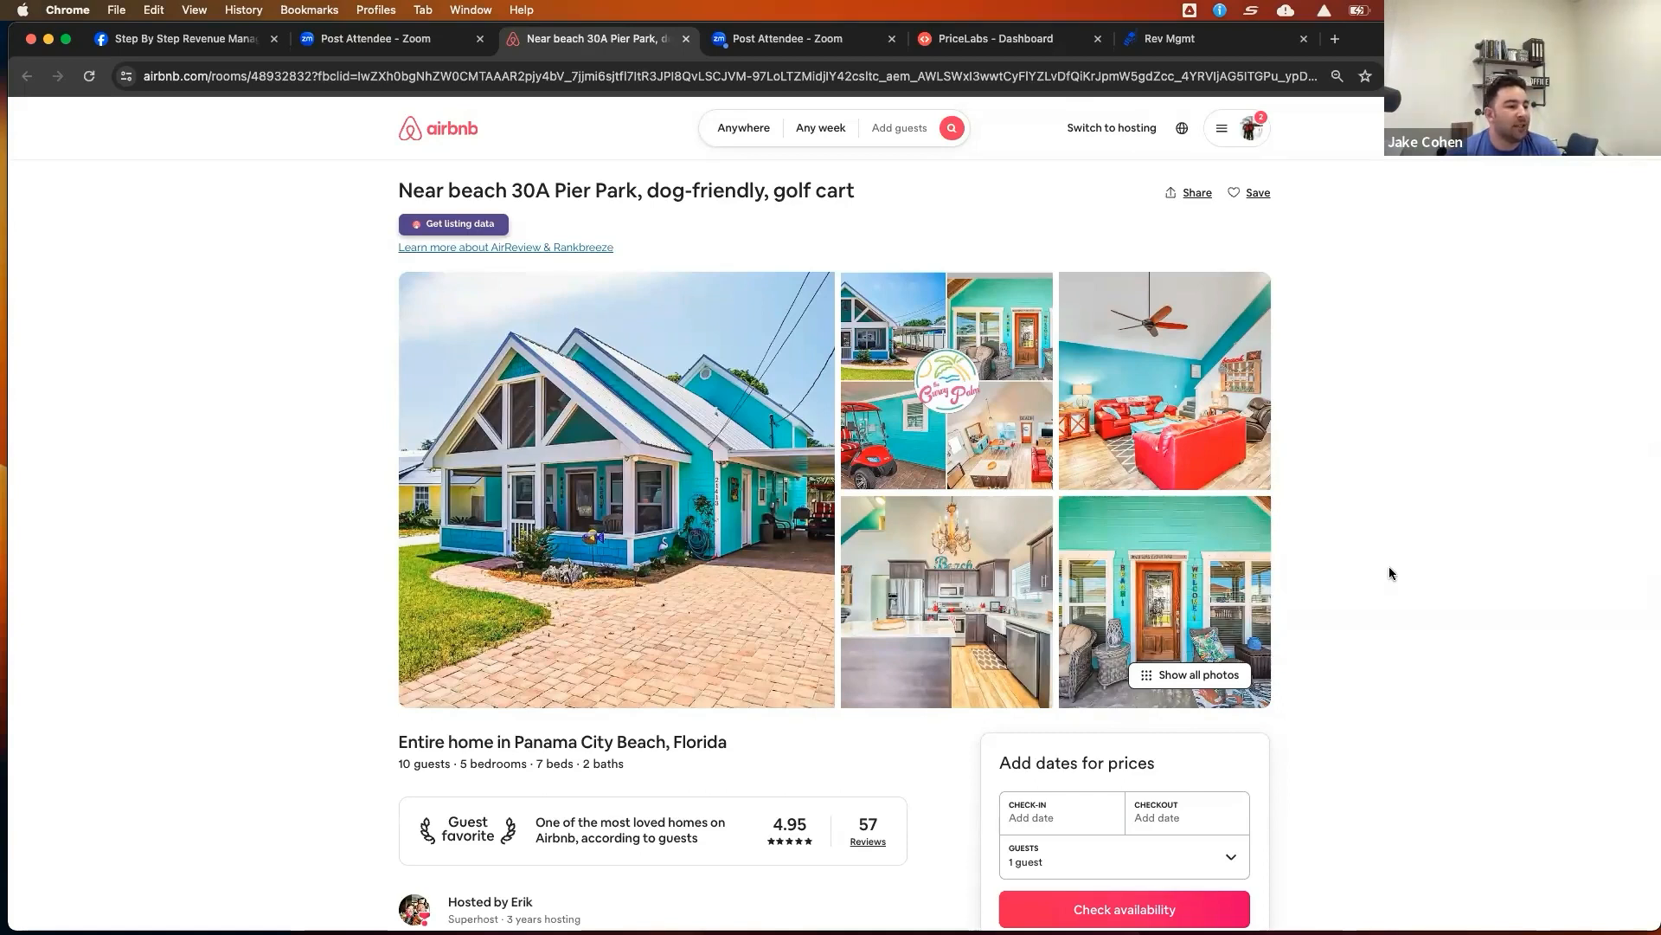
{"action": "scroll", "coordinate": [1389, 573], "scroll_direction": "down", "scroll_amount": 1}
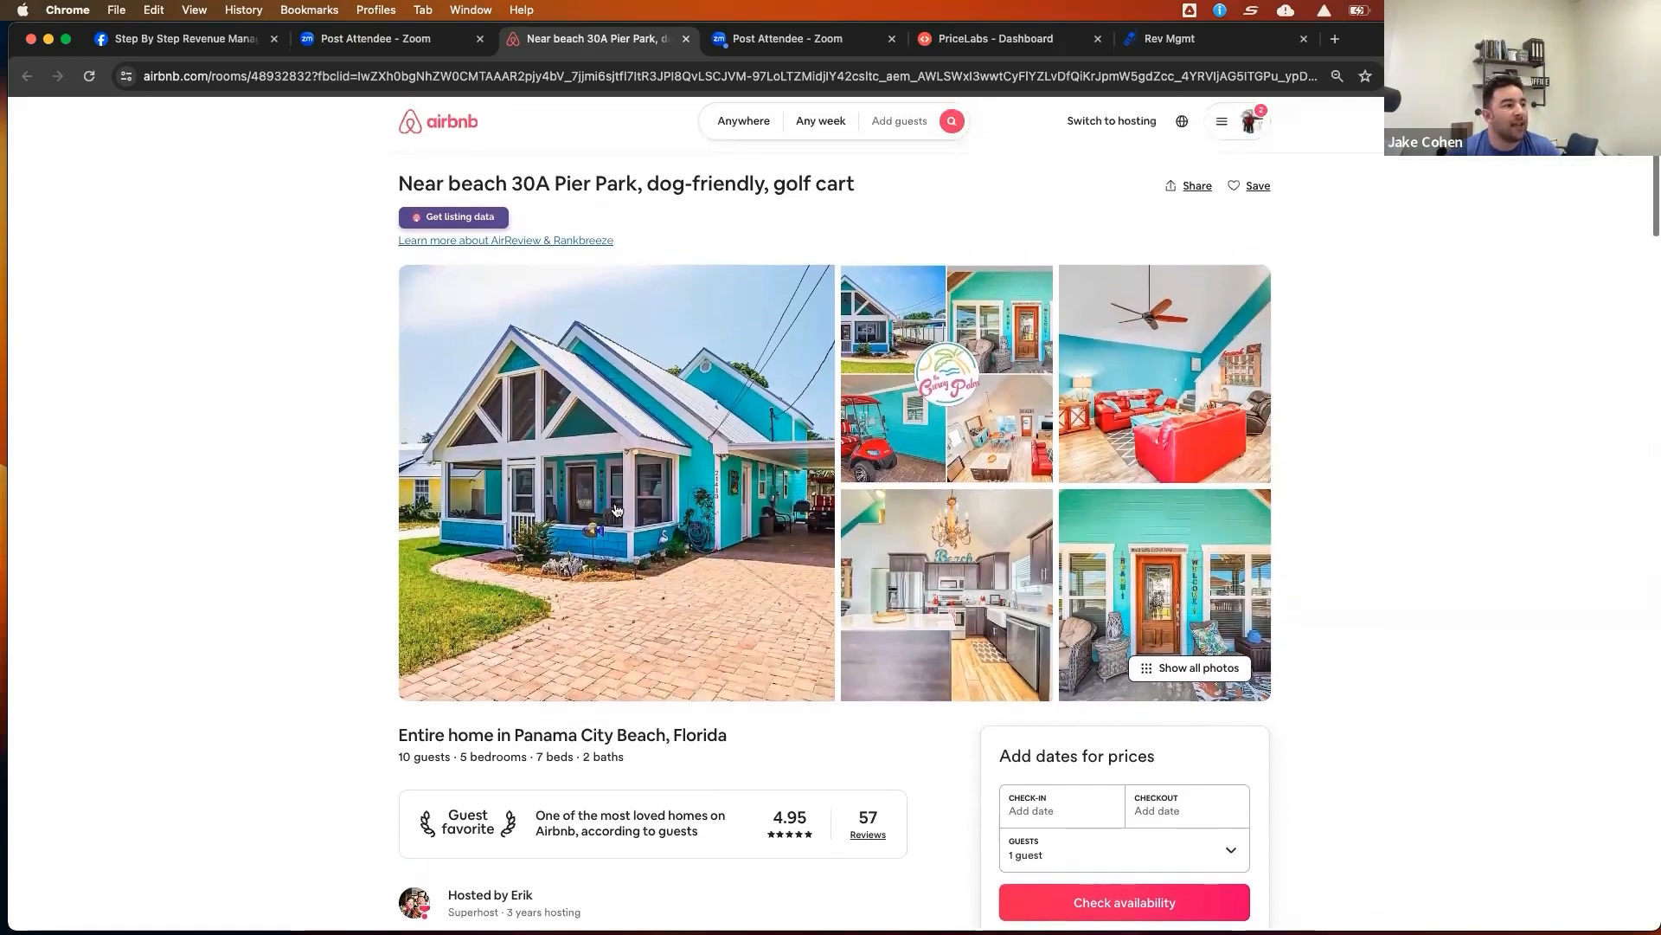
{"action": "left_click", "coordinate": [625, 503]}
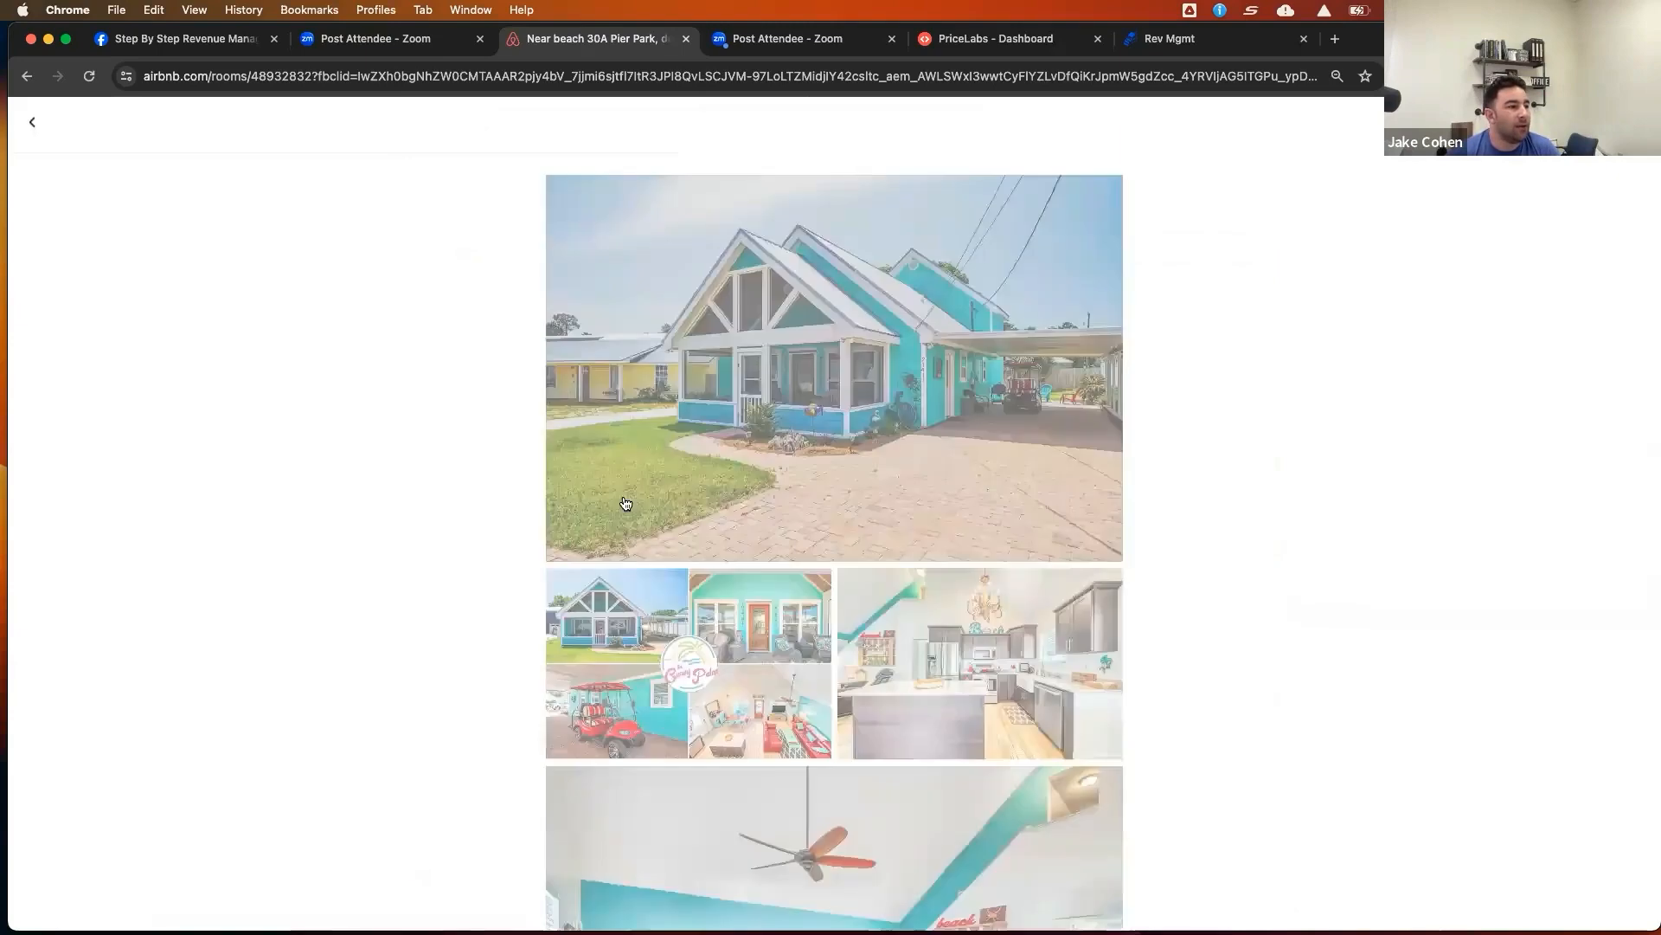
{"action": "left_click", "coordinate": [652, 481]}
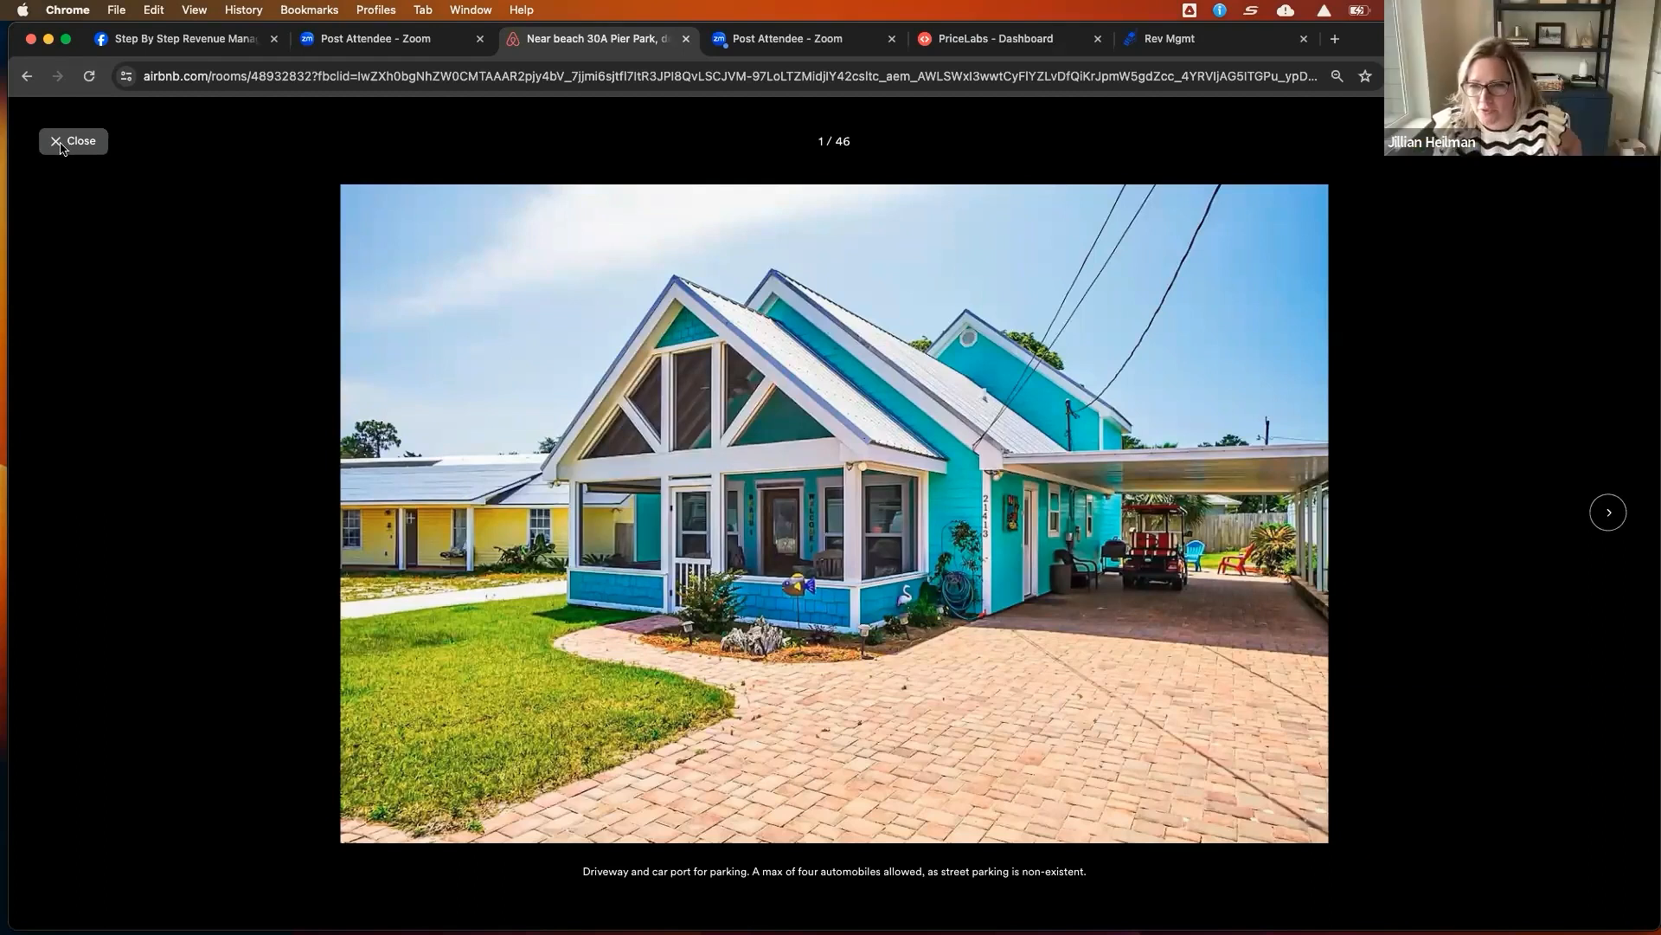
{"action": "left_click", "coordinate": [62, 143]}
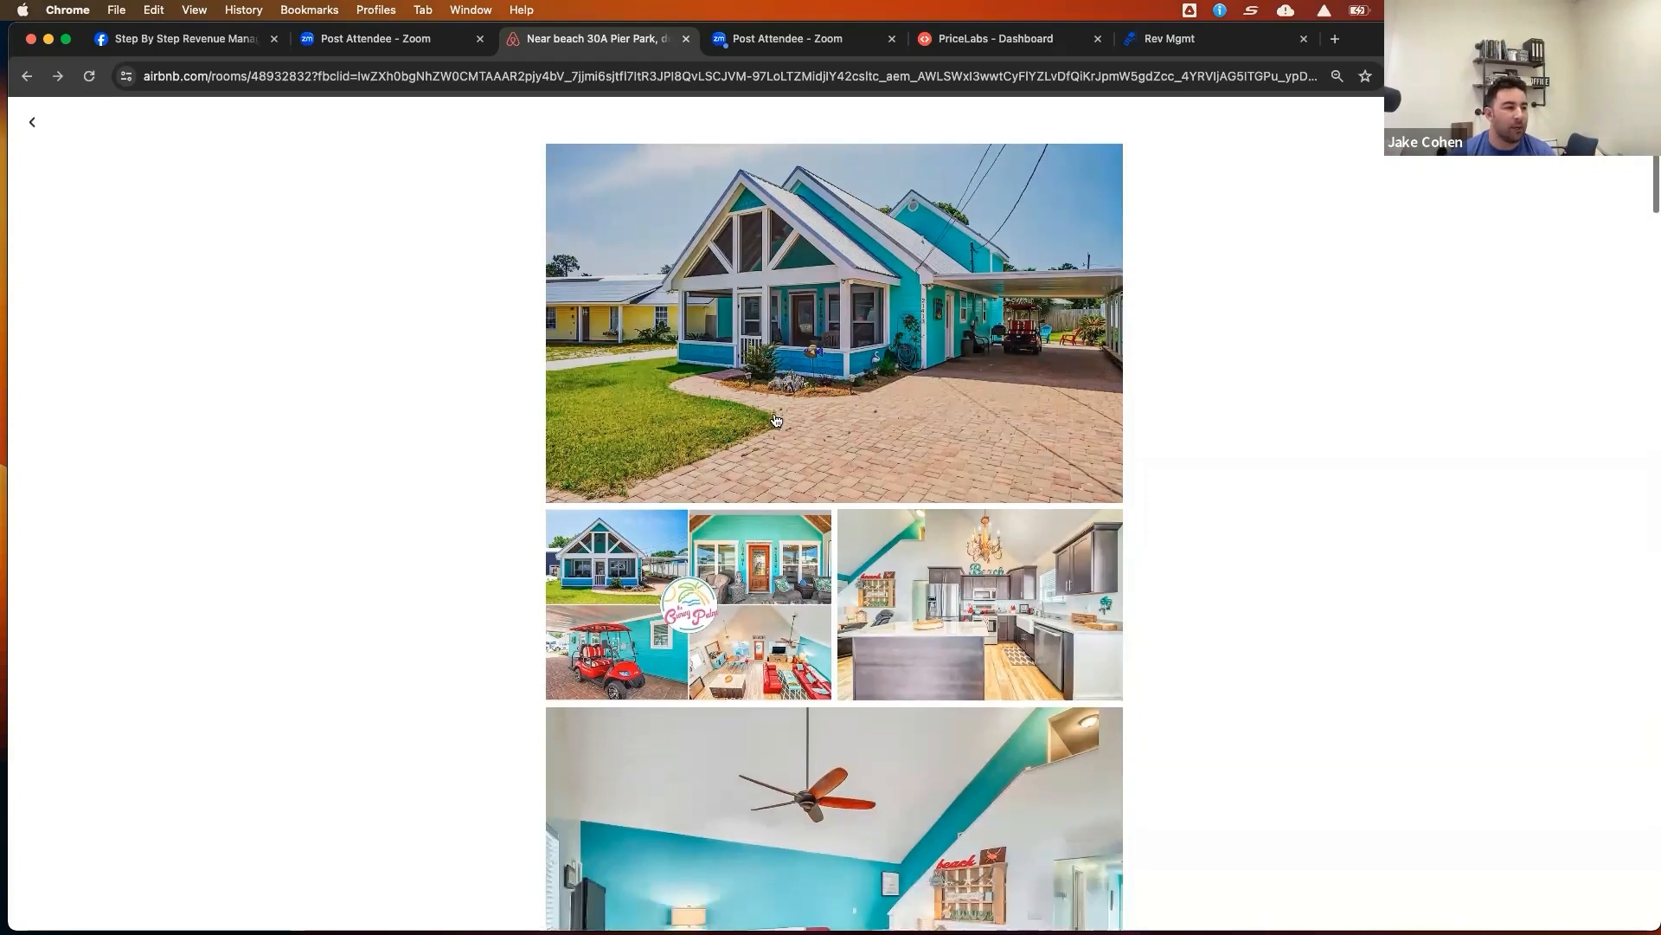
Scroll through the listing's full photo gallery to review every photo of the property, from exterior to bedrooms and yard
{"action": "scroll", "coordinate": [776, 420], "scroll_direction": "down", "scroll_amount": 1}
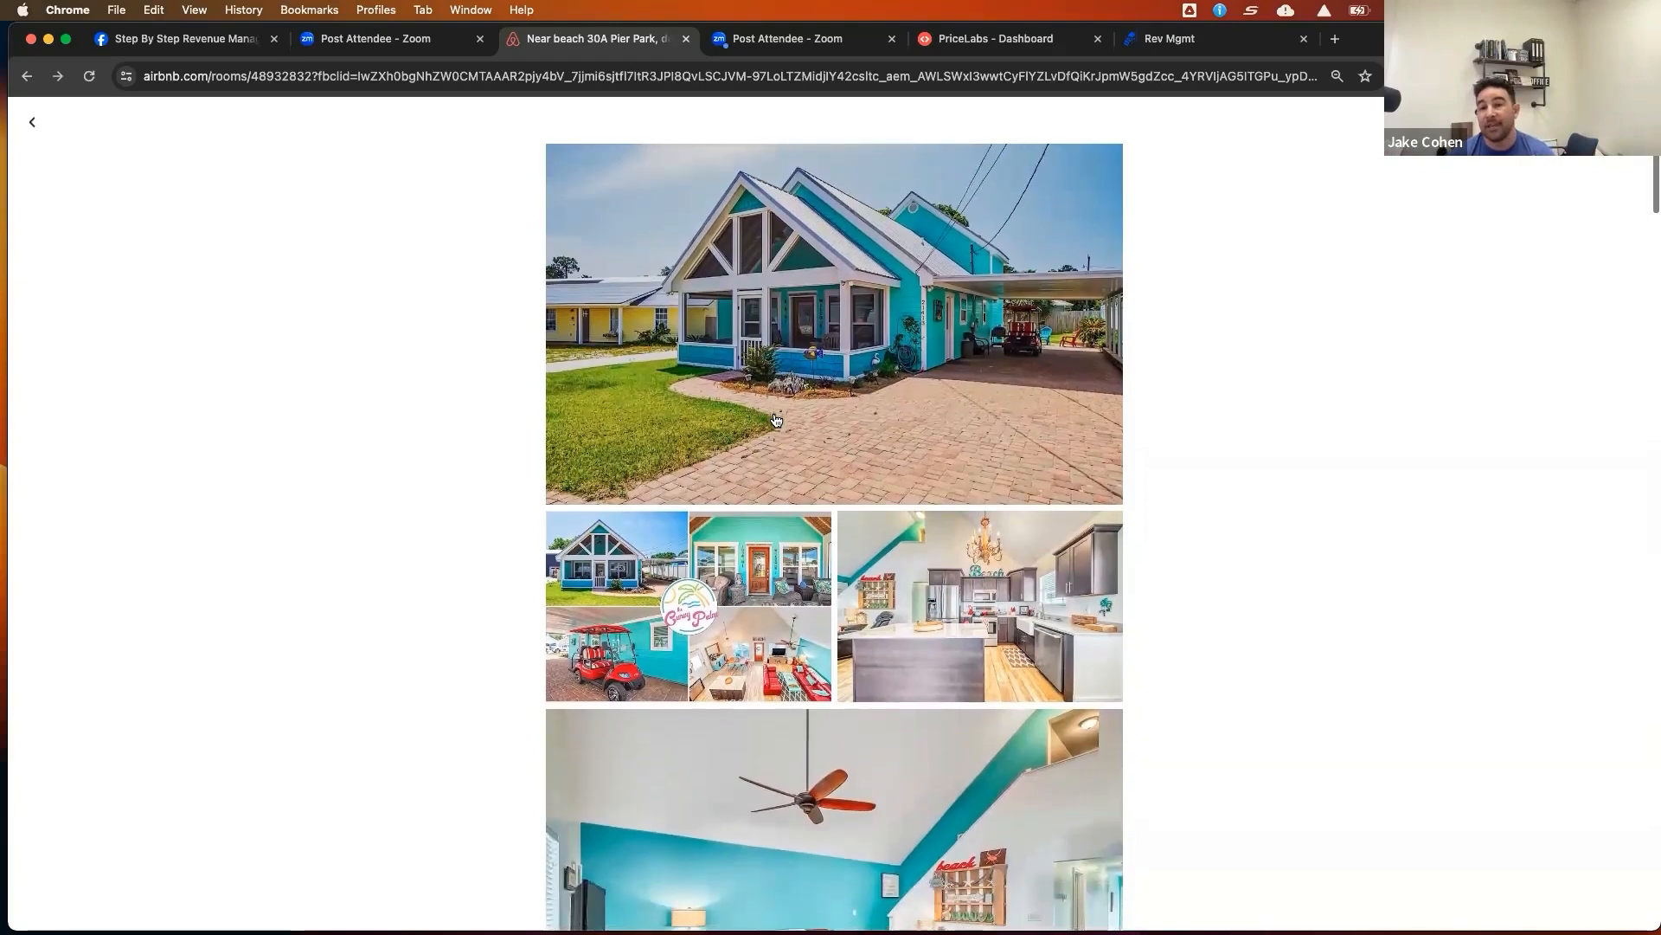
{"action": "scroll", "coordinate": [776, 421], "scroll_direction": "down", "scroll_amount": 2}
{"action": "scroll", "coordinate": [776, 421], "scroll_direction": "down", "scroll_amount": 5}
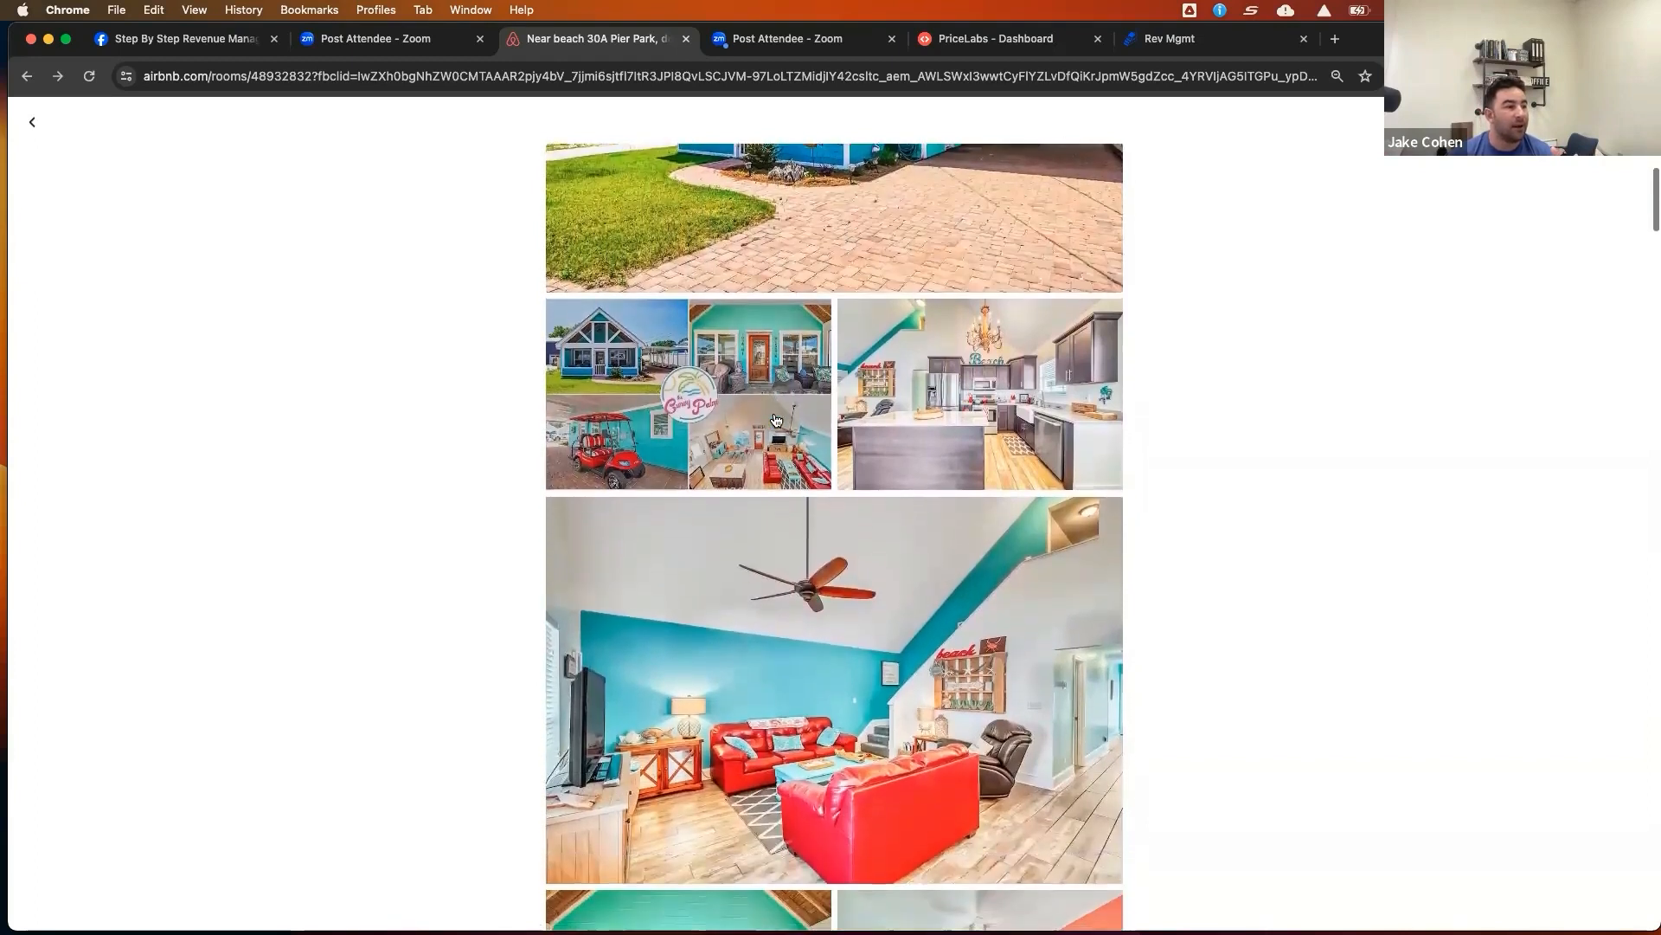
{"action": "scroll", "coordinate": [776, 421], "scroll_direction": "down", "scroll_amount": 3}
{"action": "scroll", "coordinate": [776, 421], "scroll_direction": "down", "scroll_amount": 3}
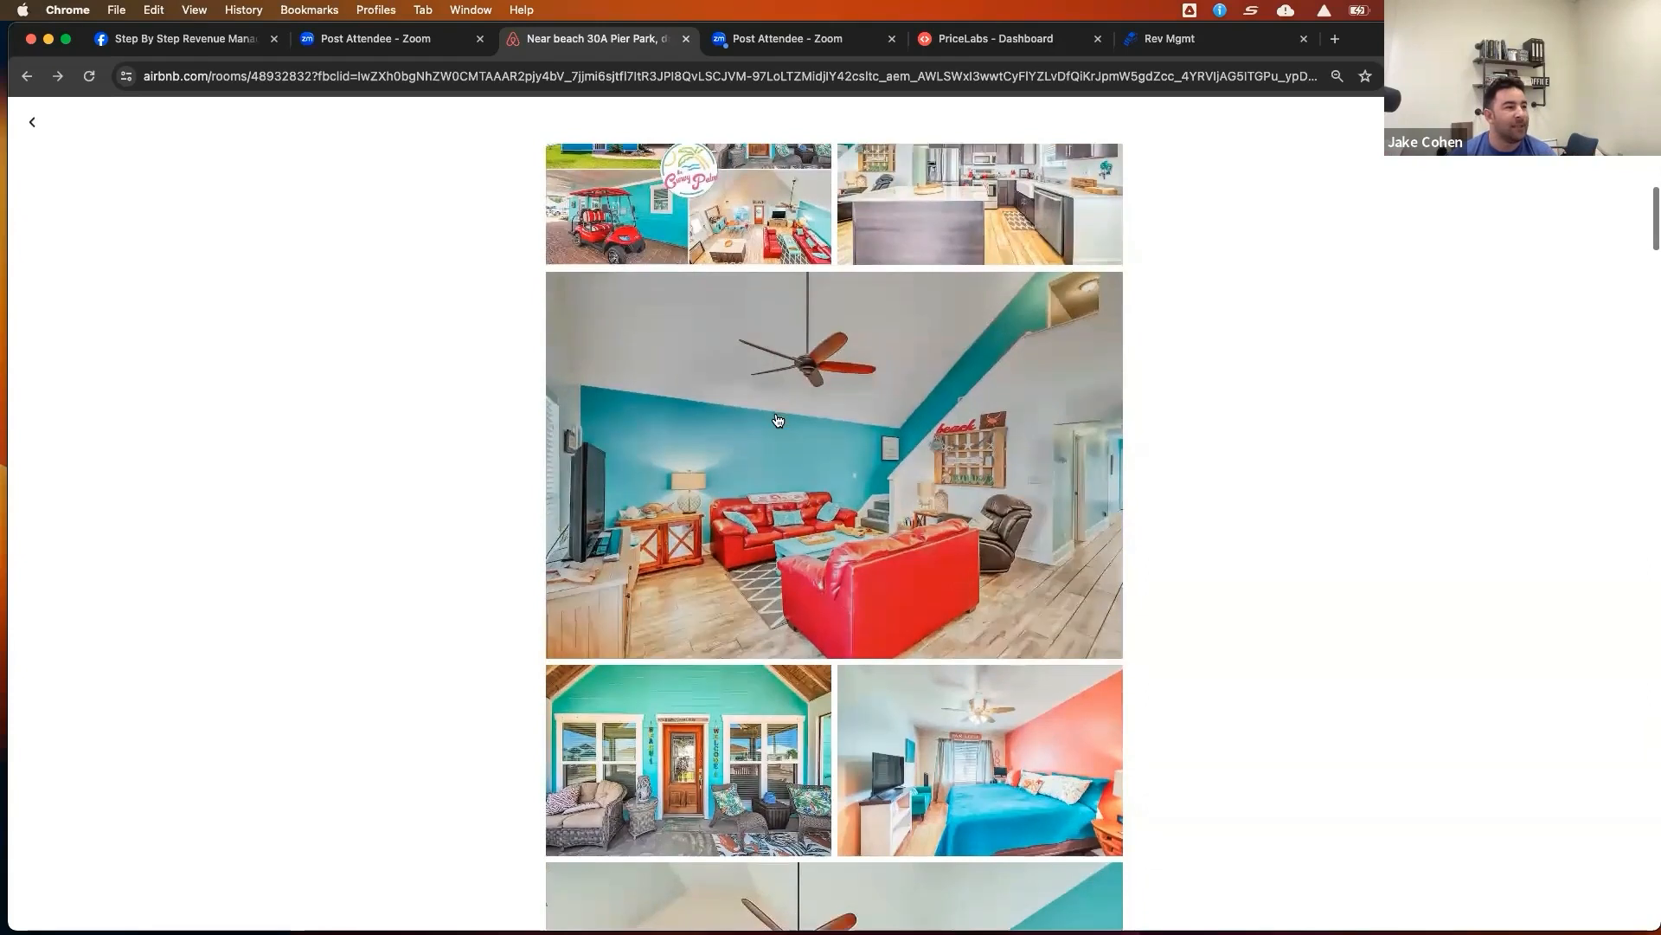
{"action": "scroll", "coordinate": [777, 421], "scroll_direction": "down", "scroll_amount": 4}
{"action": "scroll", "coordinate": [777, 420], "scroll_direction": "down", "scroll_amount": 6}
{"action": "scroll", "coordinate": [777, 421], "scroll_direction": "down", "scroll_amount": 14}
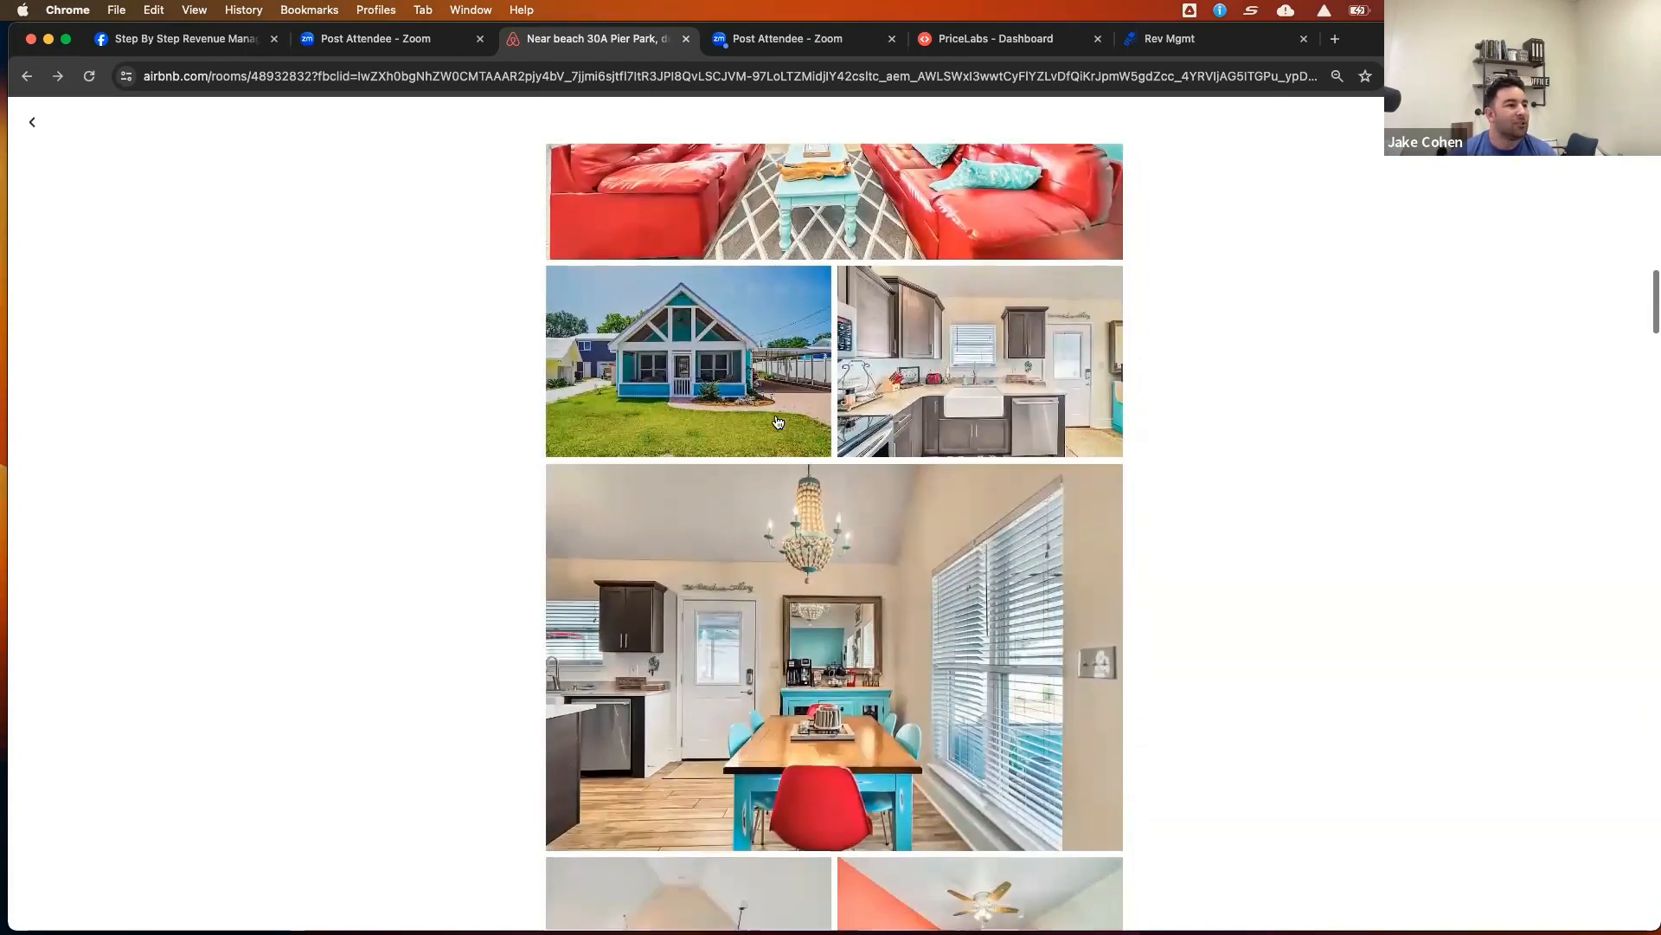
{"action": "scroll", "coordinate": [777, 422], "scroll_direction": "down", "scroll_amount": 8}
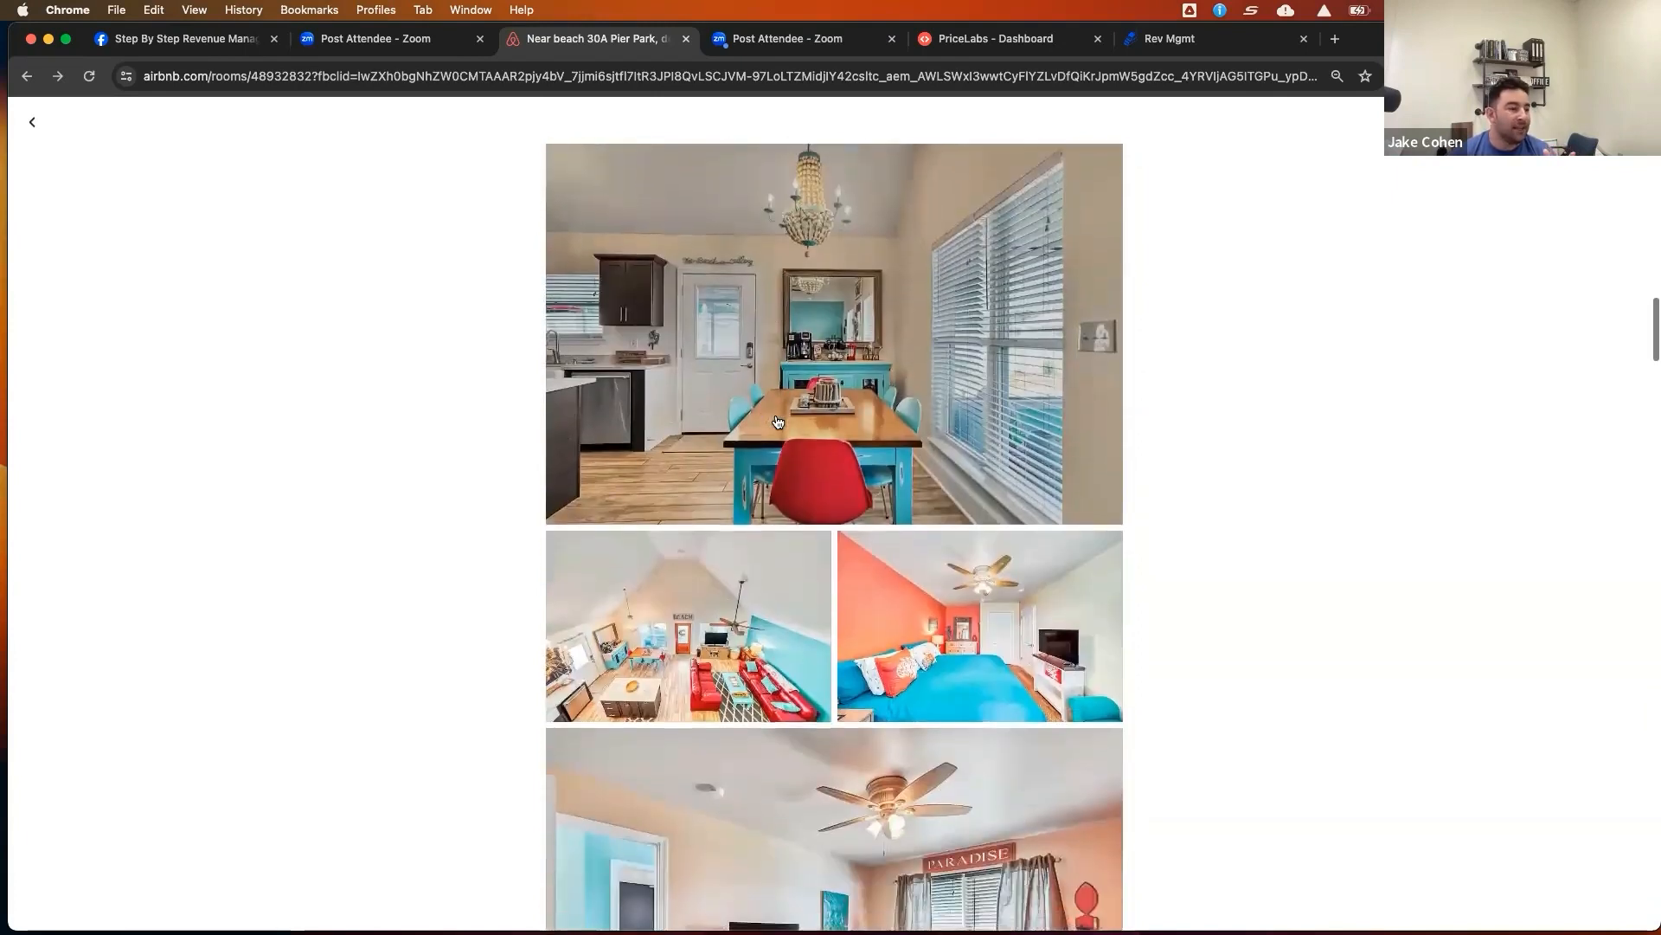
{"action": "scroll", "coordinate": [777, 421], "scroll_direction": "down", "scroll_amount": 4}
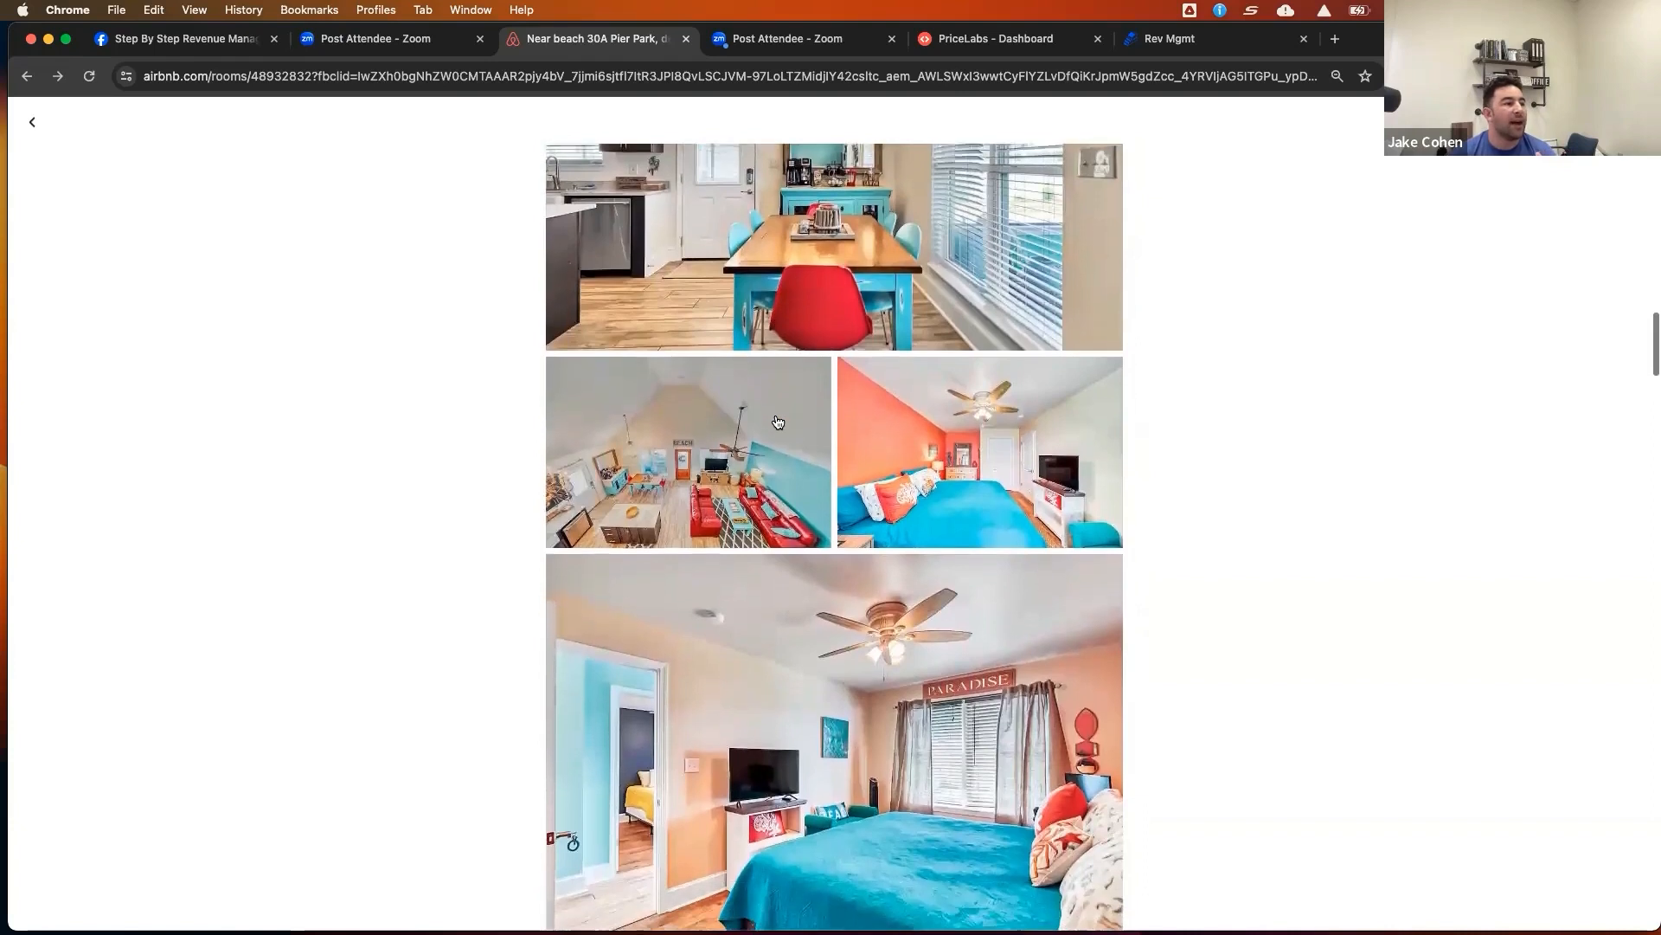
{"action": "scroll", "coordinate": [778, 421], "scroll_direction": "down", "scroll_amount": 5}
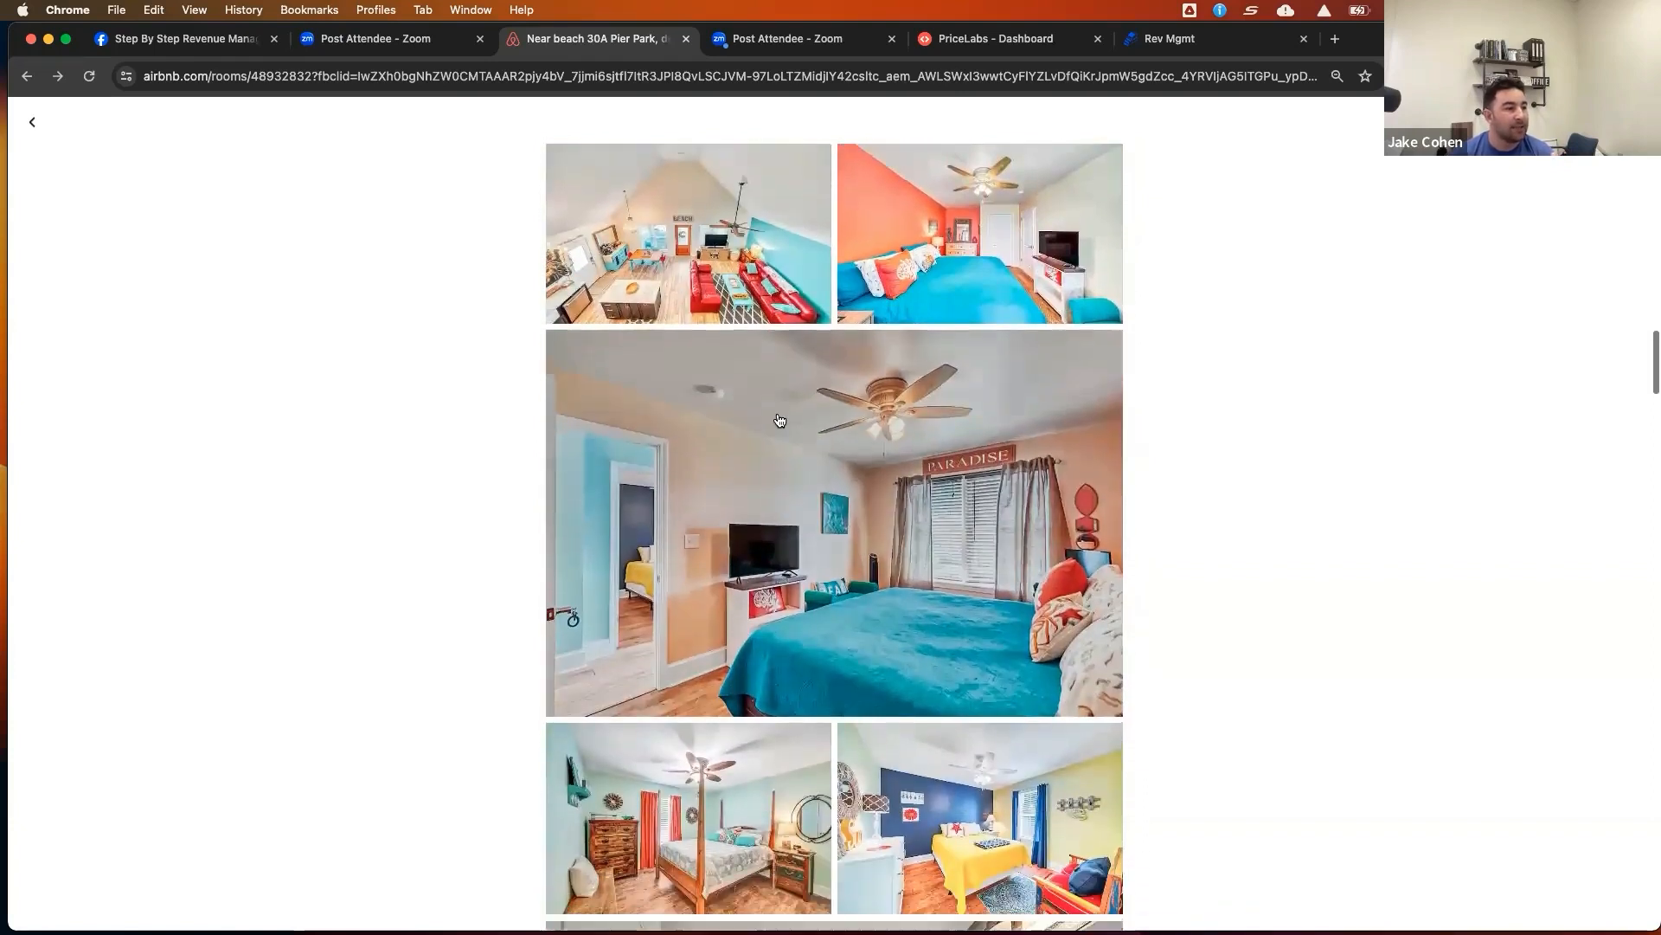
{"action": "scroll", "coordinate": [779, 420], "scroll_direction": "down", "scroll_amount": 12}
{"action": "scroll", "coordinate": [781, 422], "scroll_direction": "down", "scroll_amount": 11}
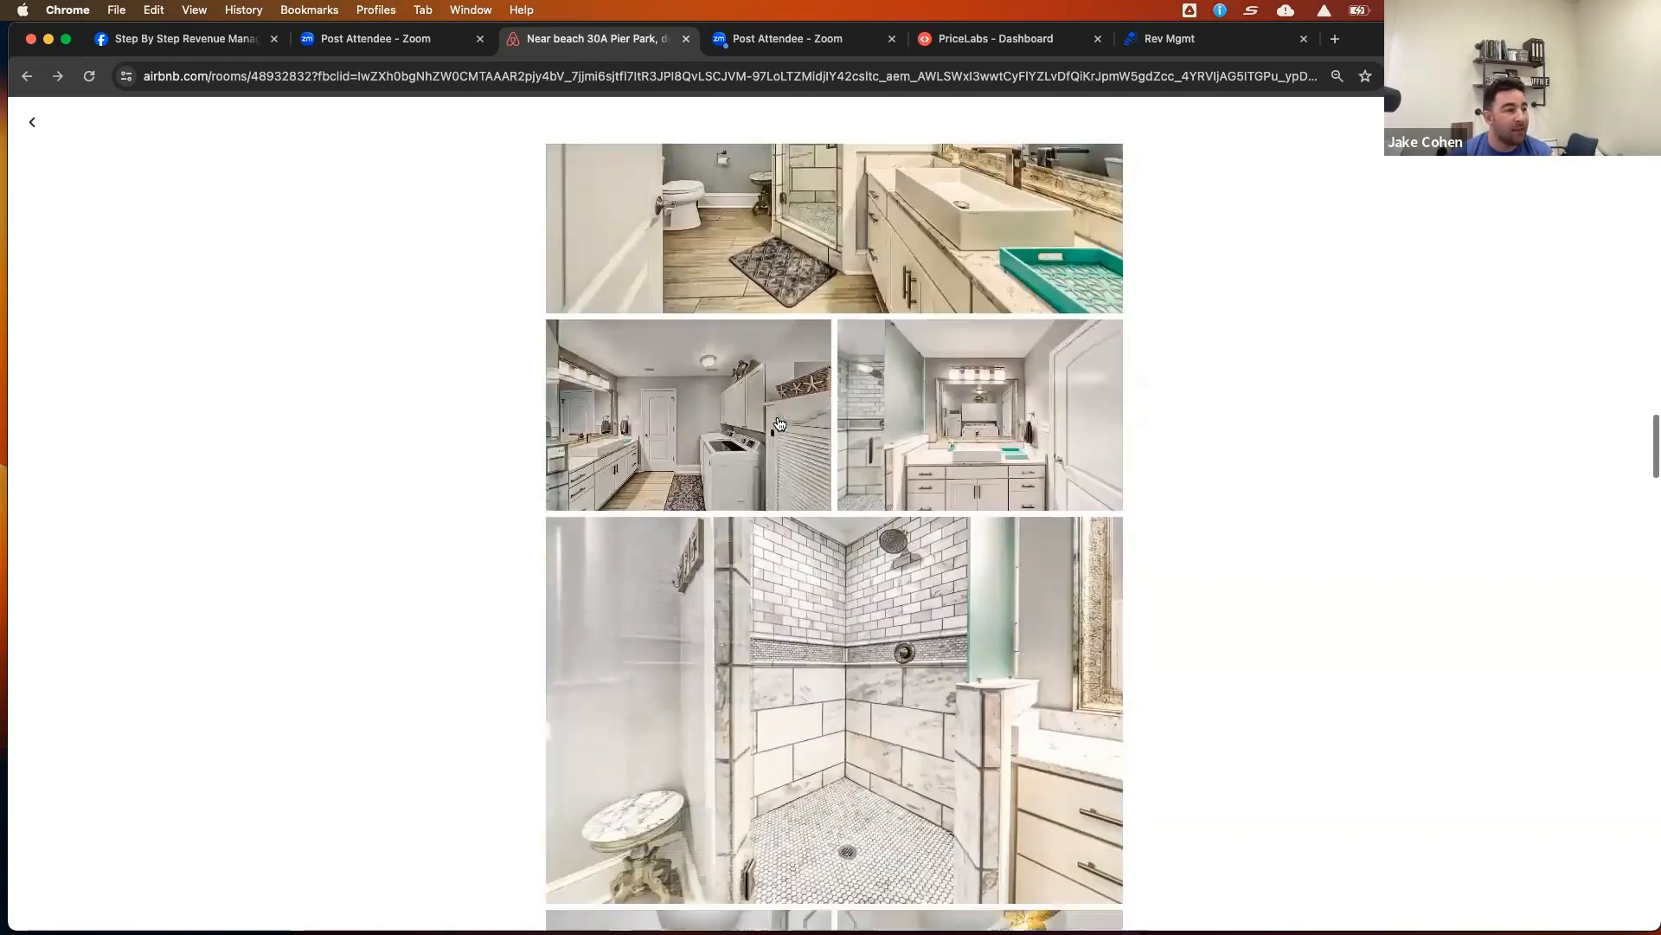
{"action": "scroll", "coordinate": [778, 422], "scroll_direction": "down", "scroll_amount": 20}
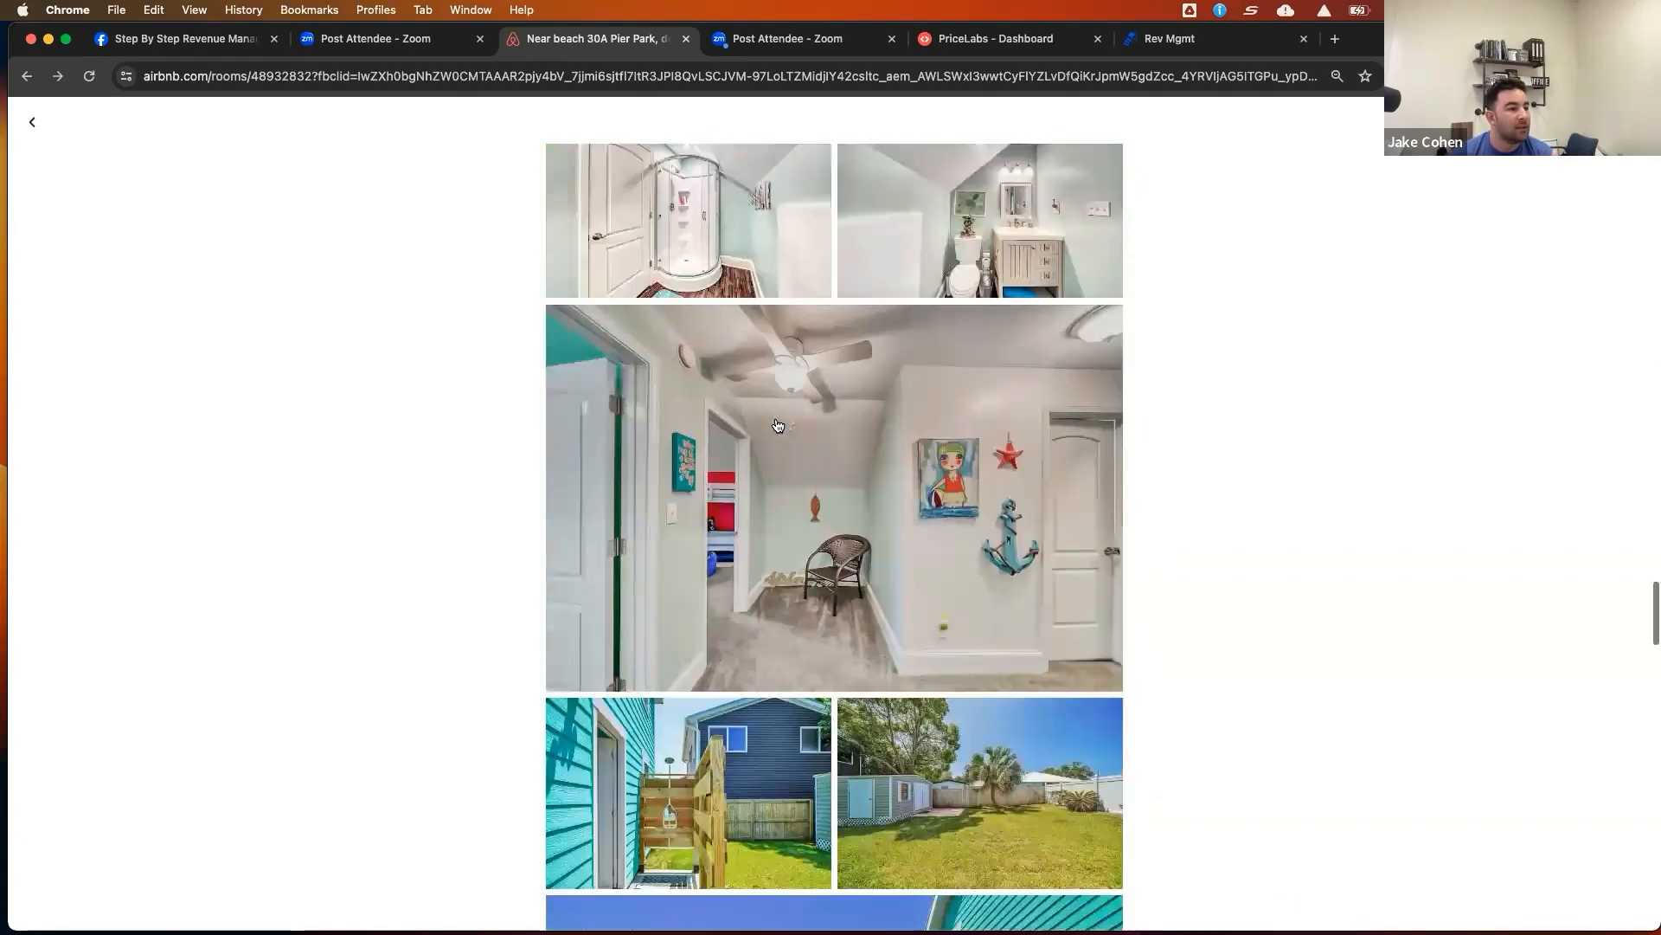
{"action": "scroll", "coordinate": [778, 425], "scroll_direction": "down", "scroll_amount": 11}
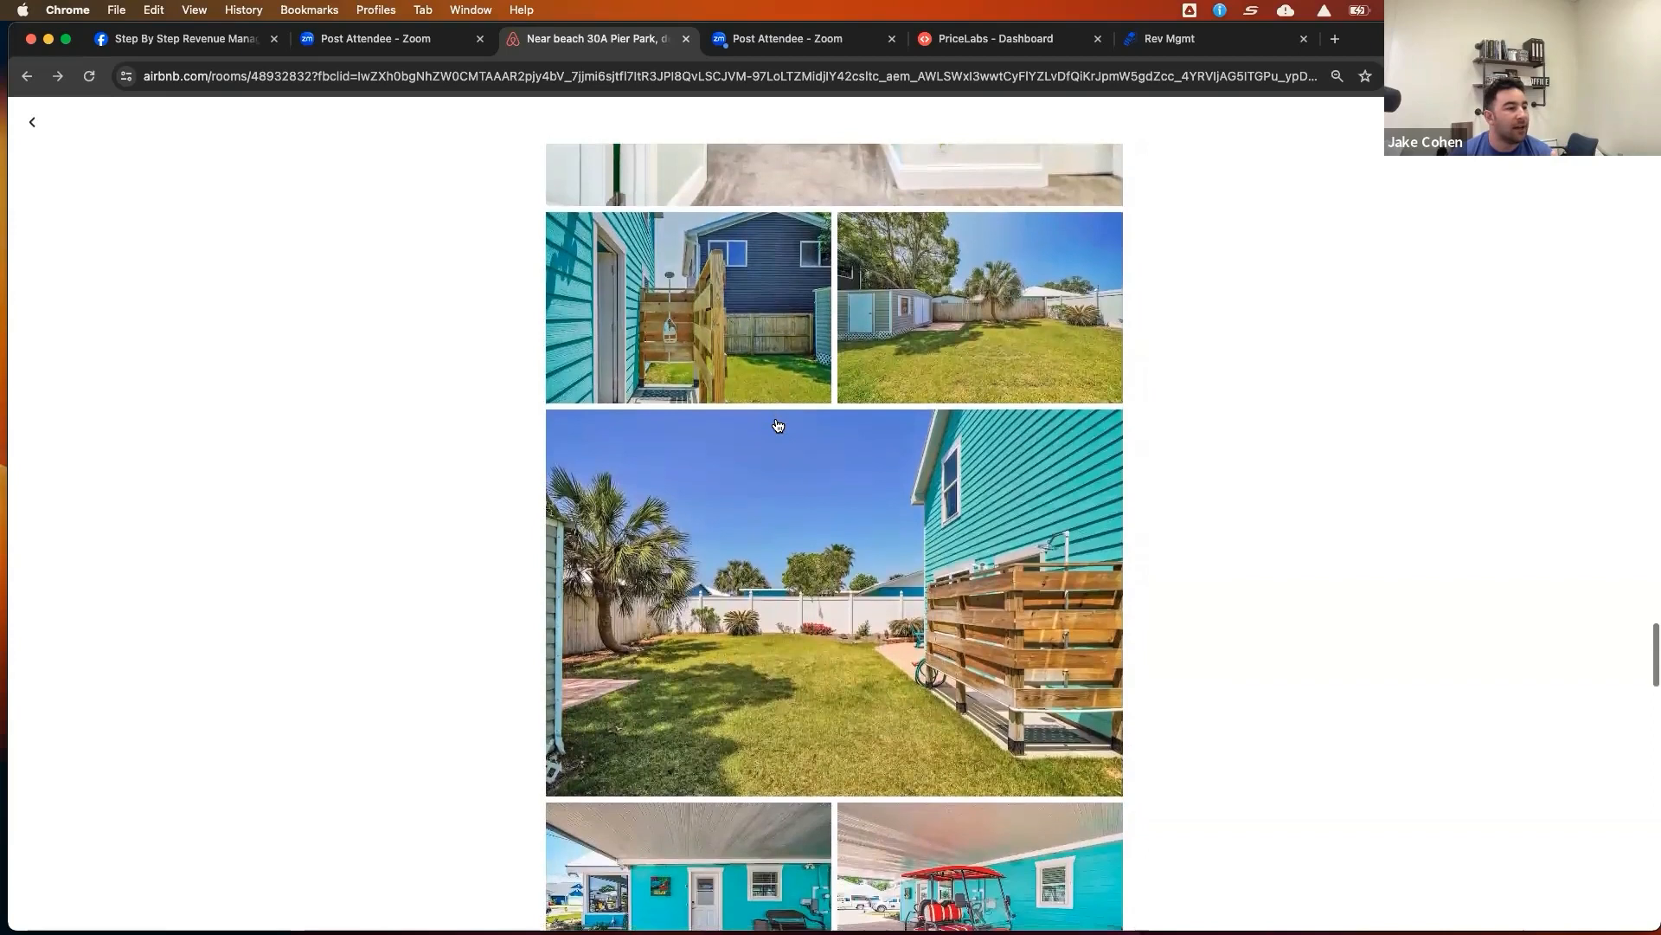
{"action": "scroll", "coordinate": [778, 425], "scroll_direction": "down", "scroll_amount": 2}
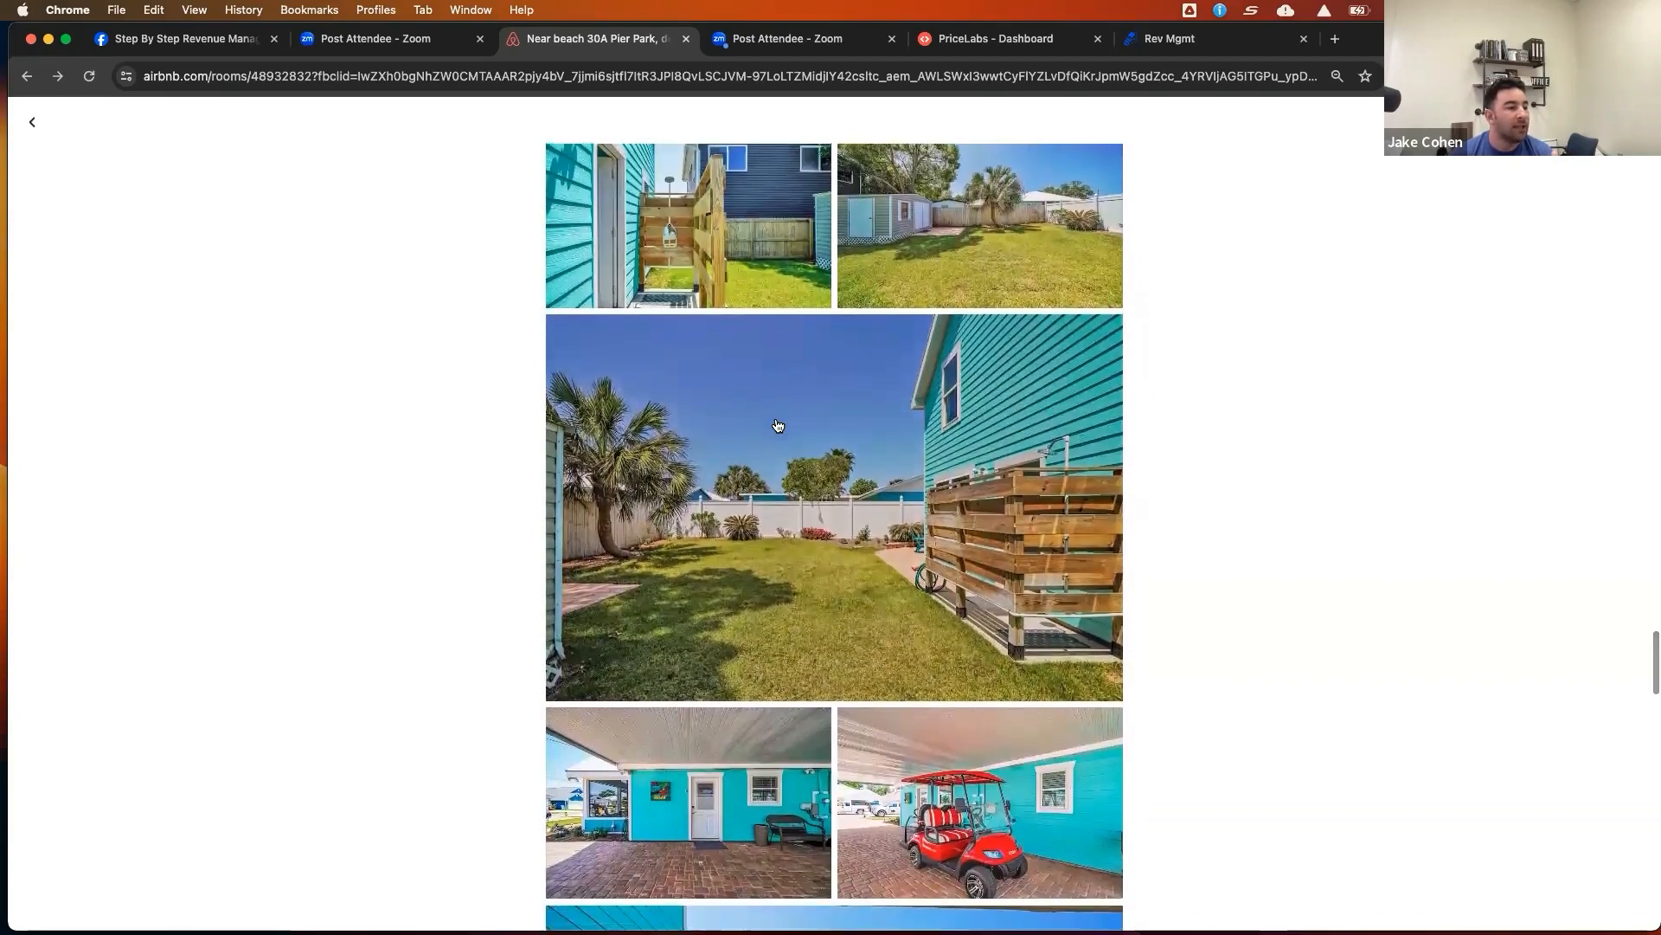
{"action": "scroll", "coordinate": [778, 425], "scroll_direction": "down", "scroll_amount": 4}
{"action": "scroll", "coordinate": [778, 423], "scroll_direction": "down", "scroll_amount": 5}
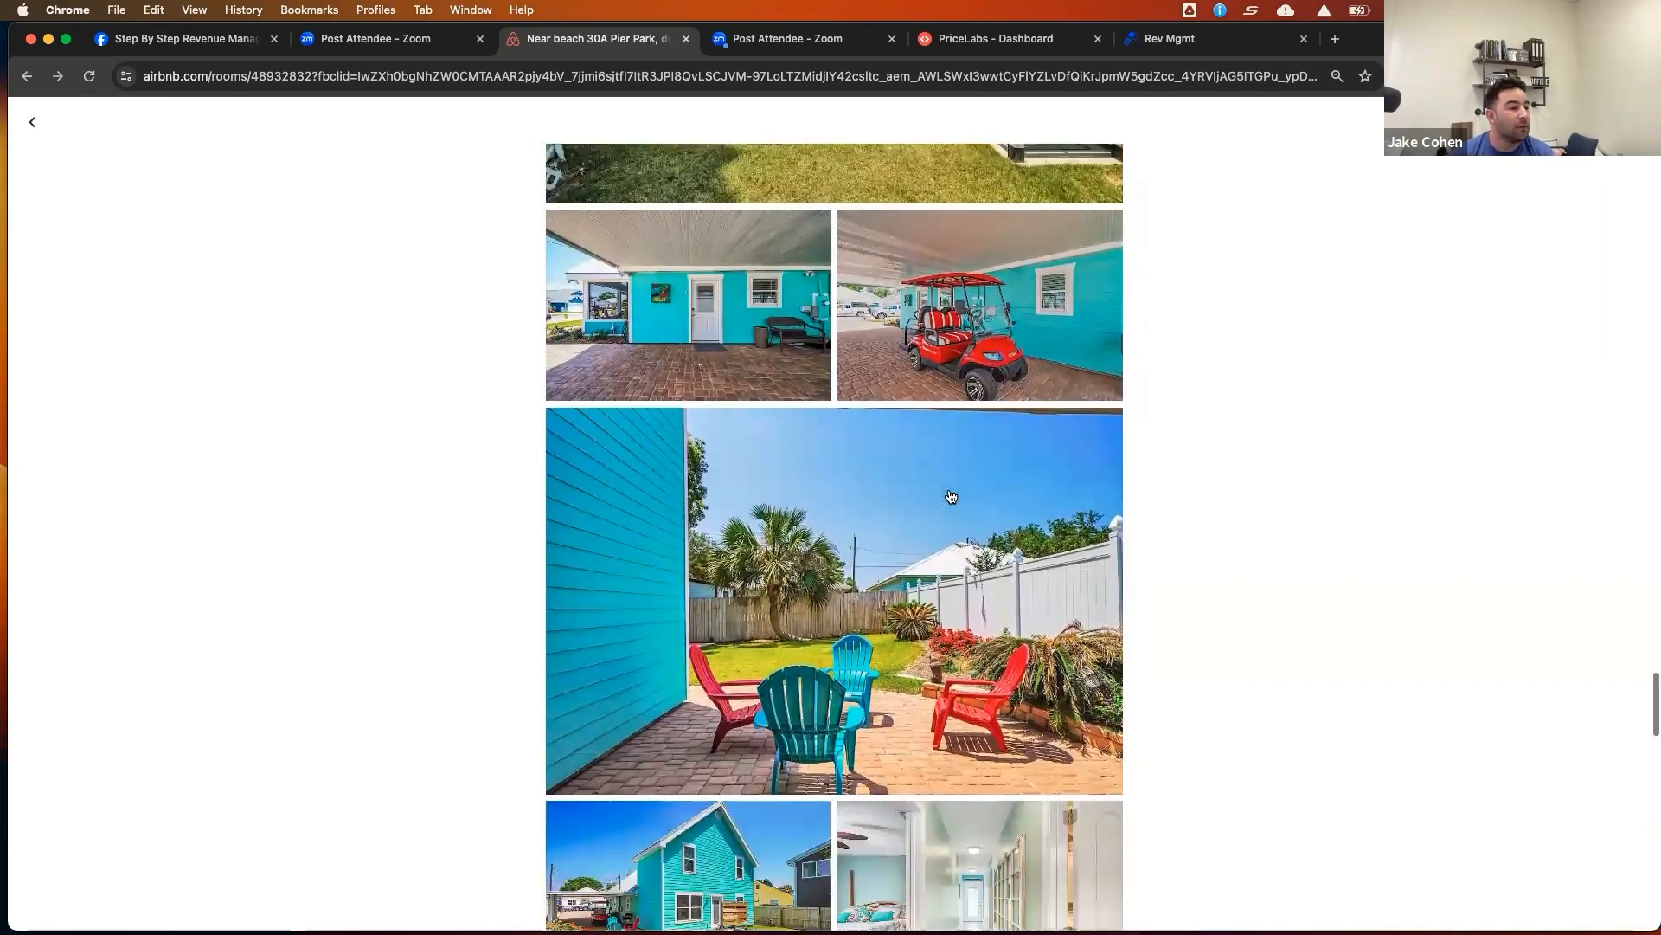
{"action": "scroll", "coordinate": [950, 496], "scroll_direction": "down", "scroll_amount": 3}
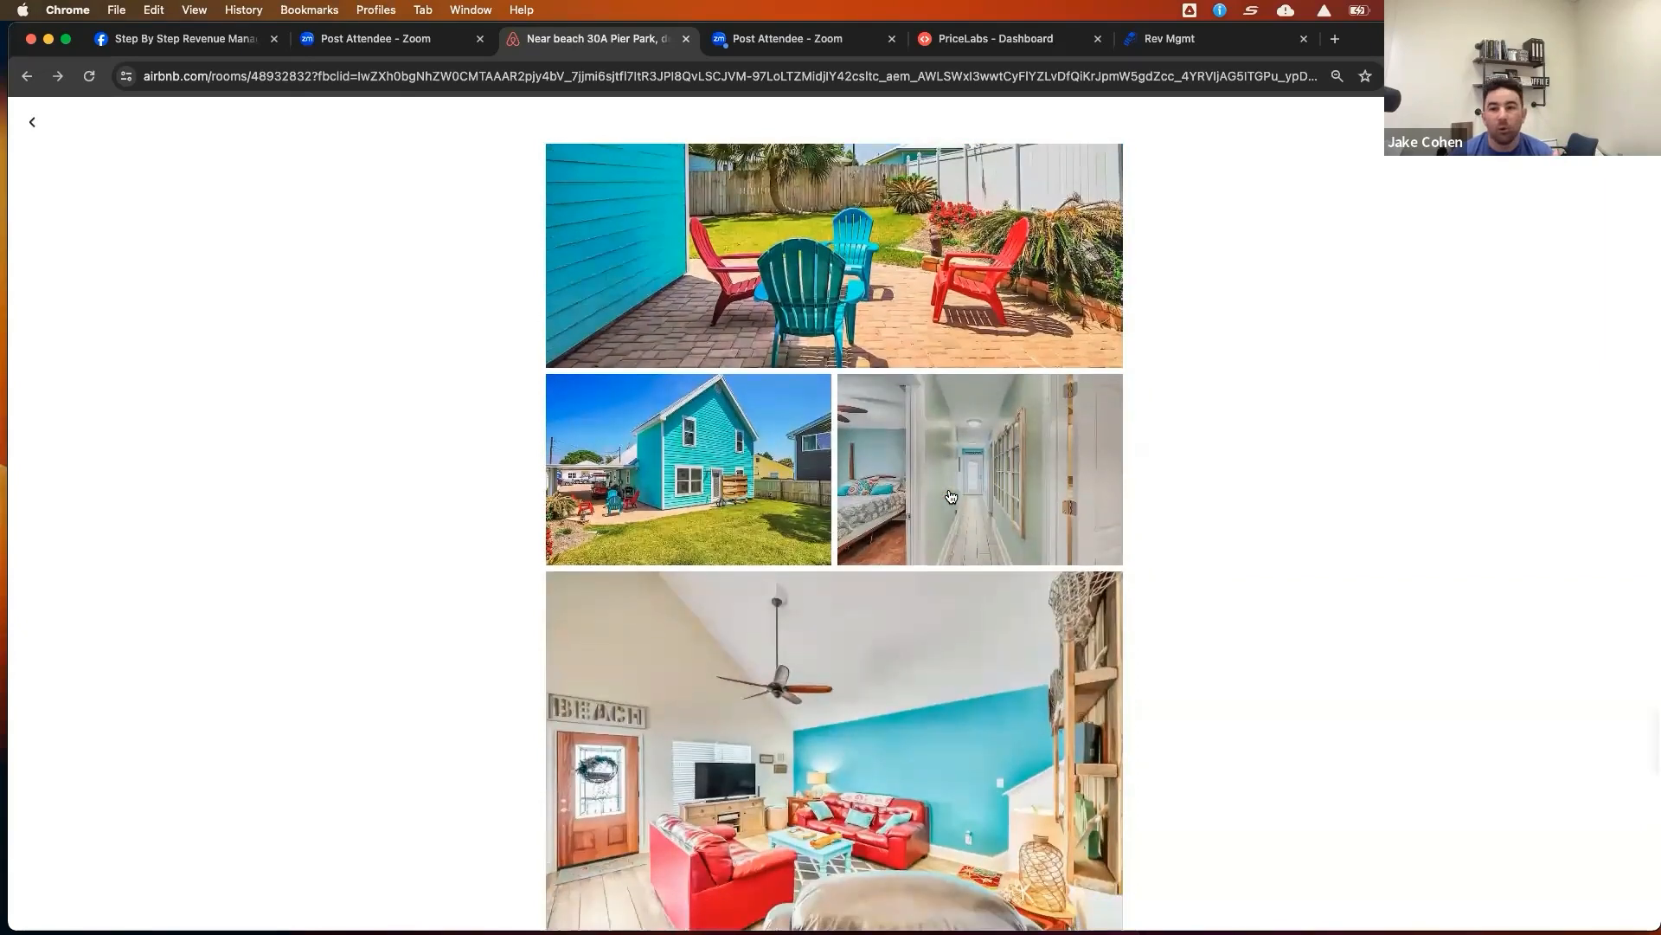
{"action": "scroll", "coordinate": [950, 496], "scroll_direction": "down", "scroll_amount": 1}
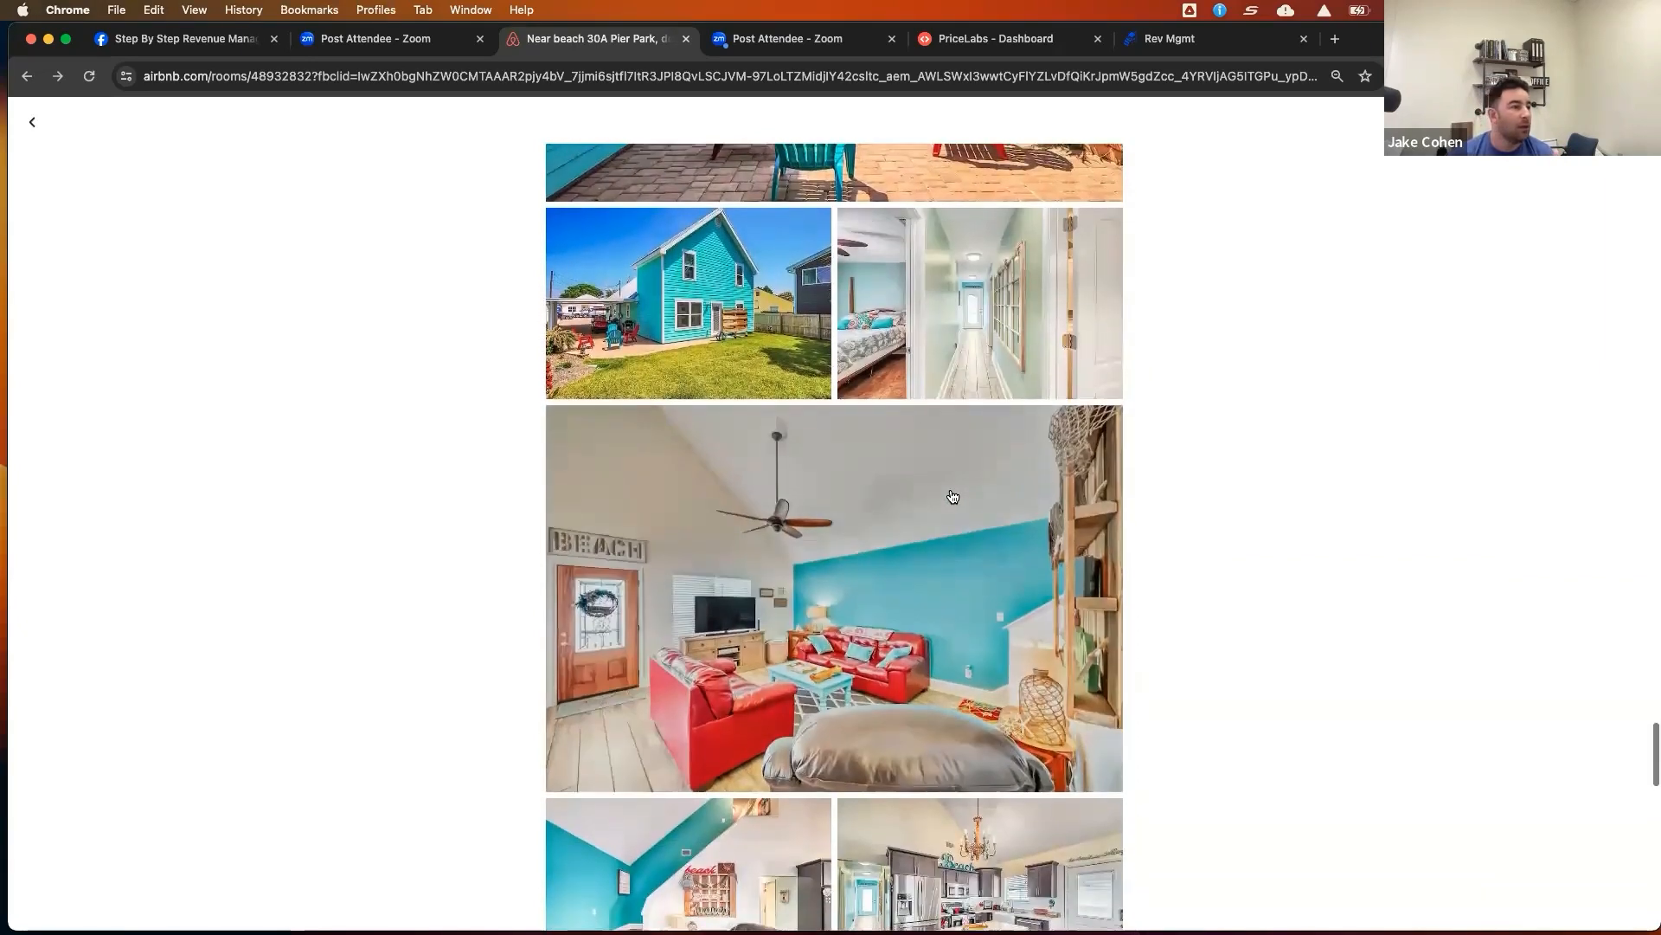
{"action": "scroll", "coordinate": [952, 496], "scroll_direction": "down", "scroll_amount": 20}
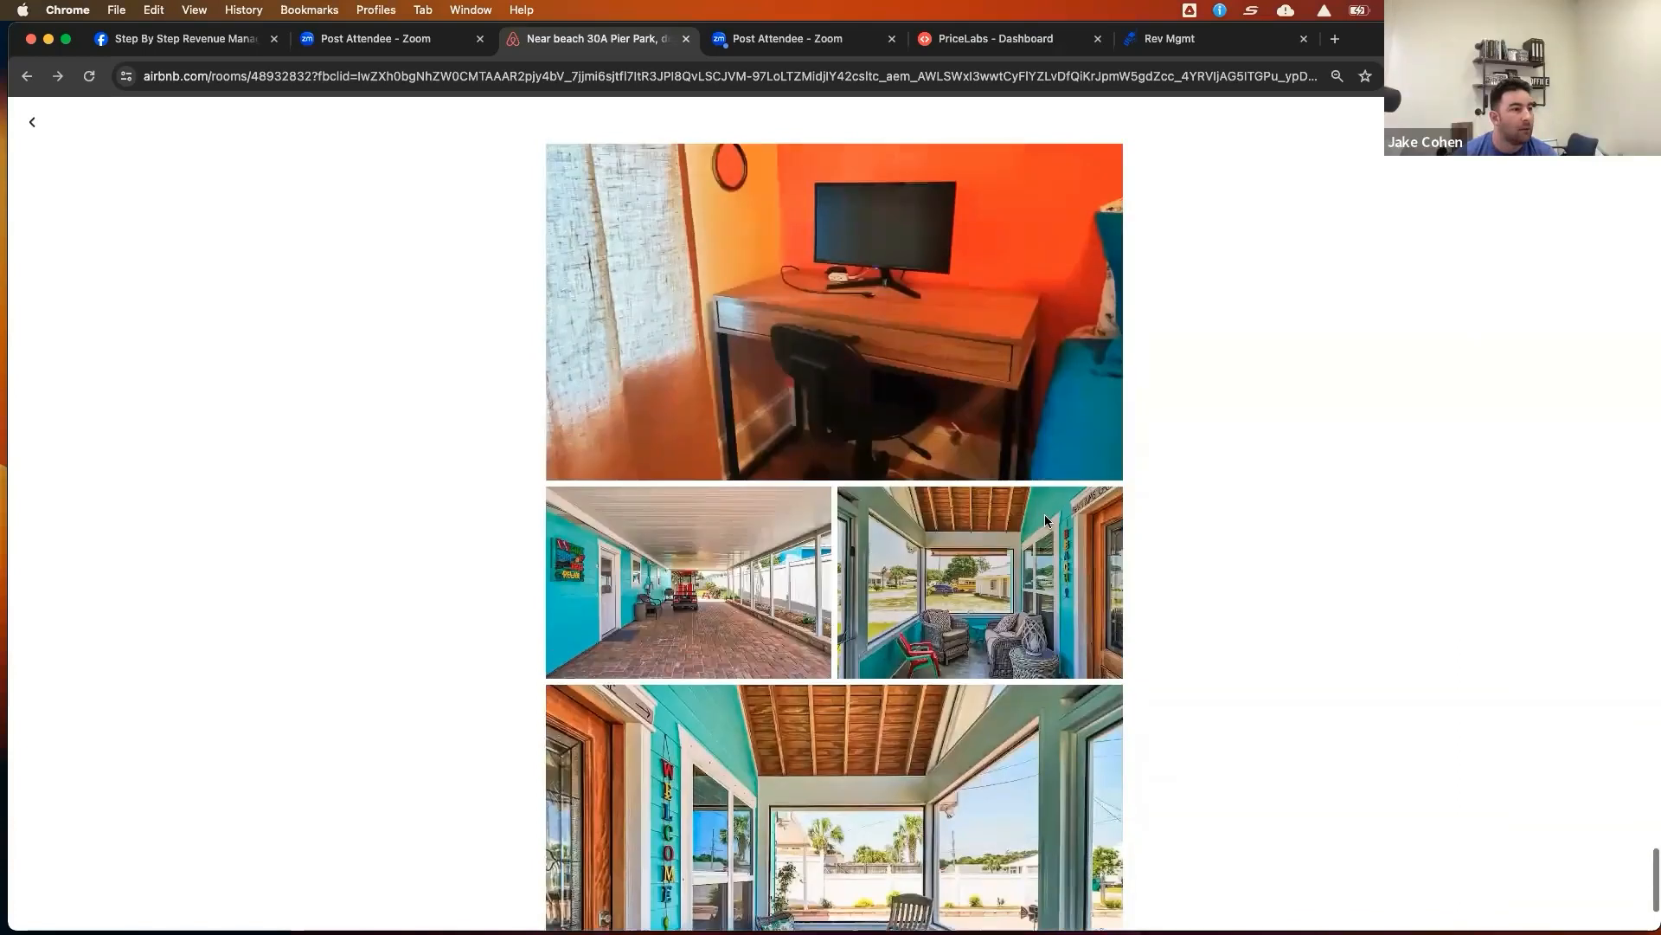
Scroll back up through the gallery to revisit the earlier interior and yard photos
{"action": "scroll", "coordinate": [1046, 520], "scroll_direction": "up", "scroll_amount": 9}
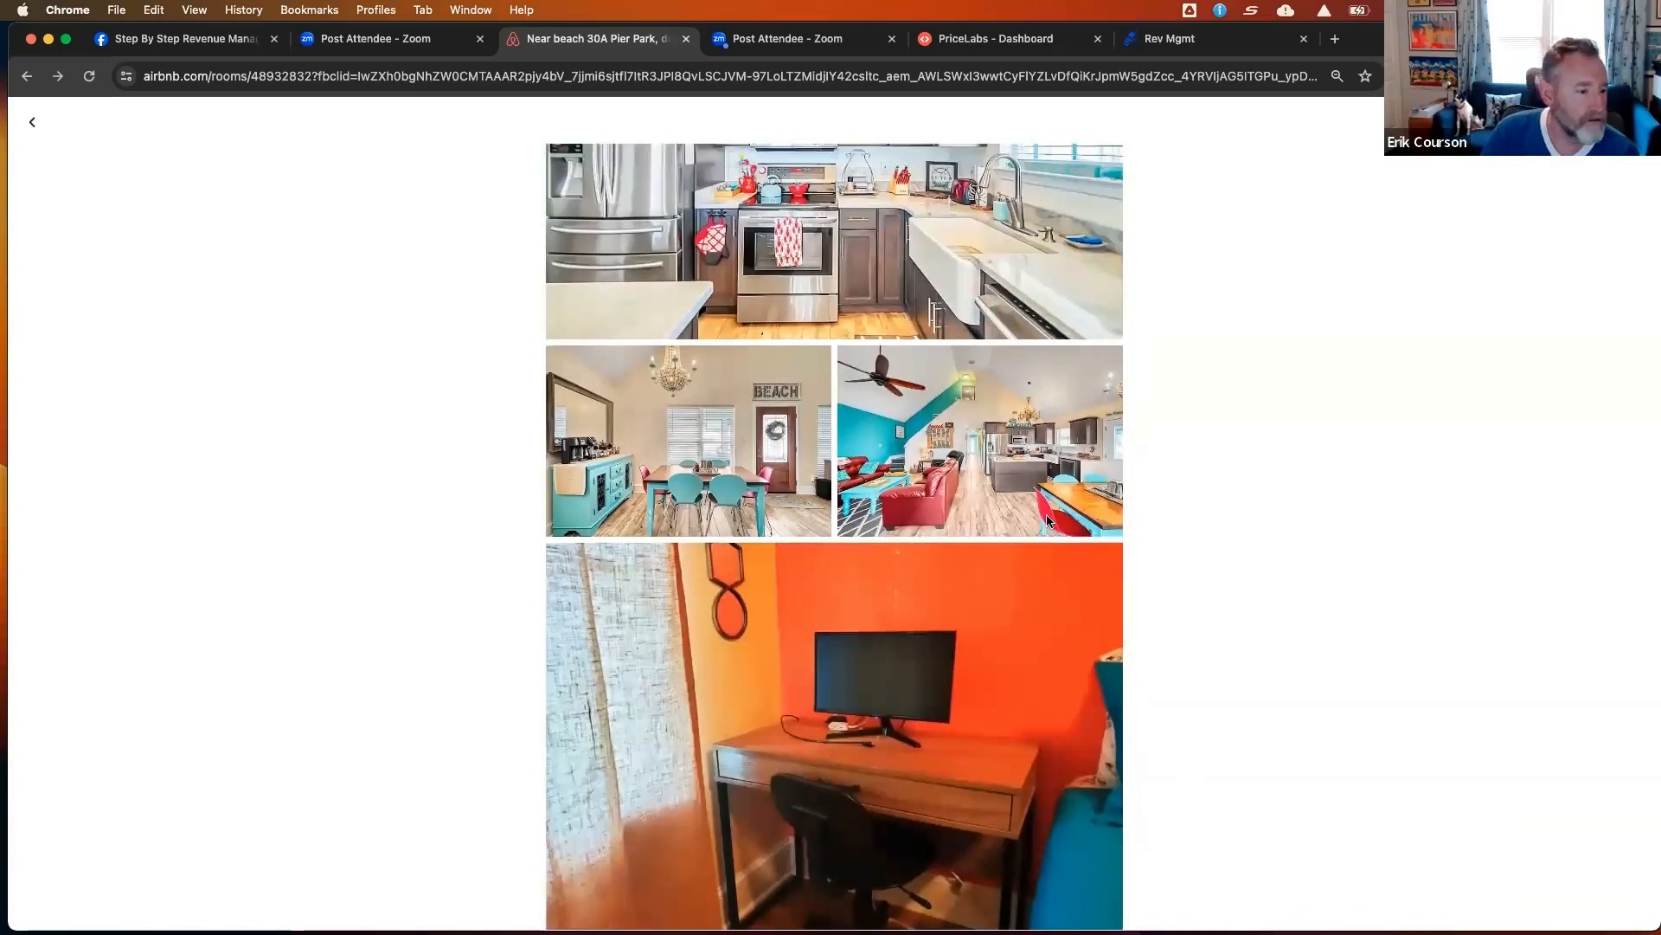
{"action": "scroll", "coordinate": [1047, 519], "scroll_direction": "up", "scroll_amount": 4}
{"action": "scroll", "coordinate": [1047, 521], "scroll_direction": "up", "scroll_amount": 20}
{"action": "scroll", "coordinate": [1047, 522], "scroll_direction": "up", "scroll_amount": 3}
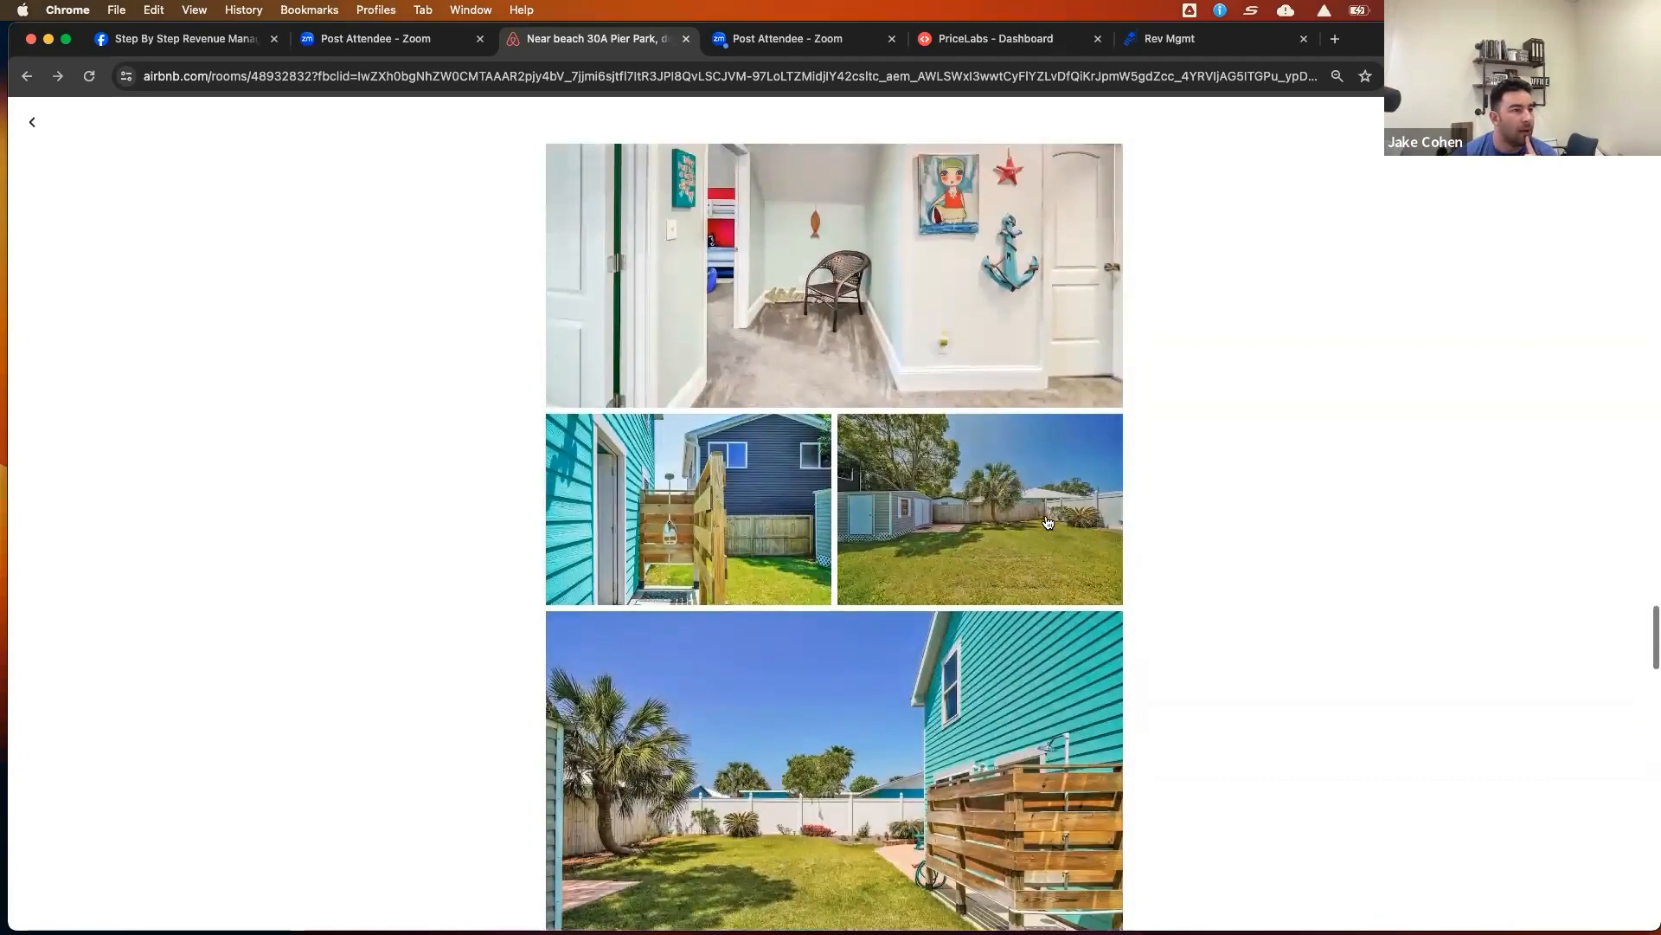
{"action": "scroll", "coordinate": [1047, 521], "scroll_direction": "down", "scroll_amount": 2}
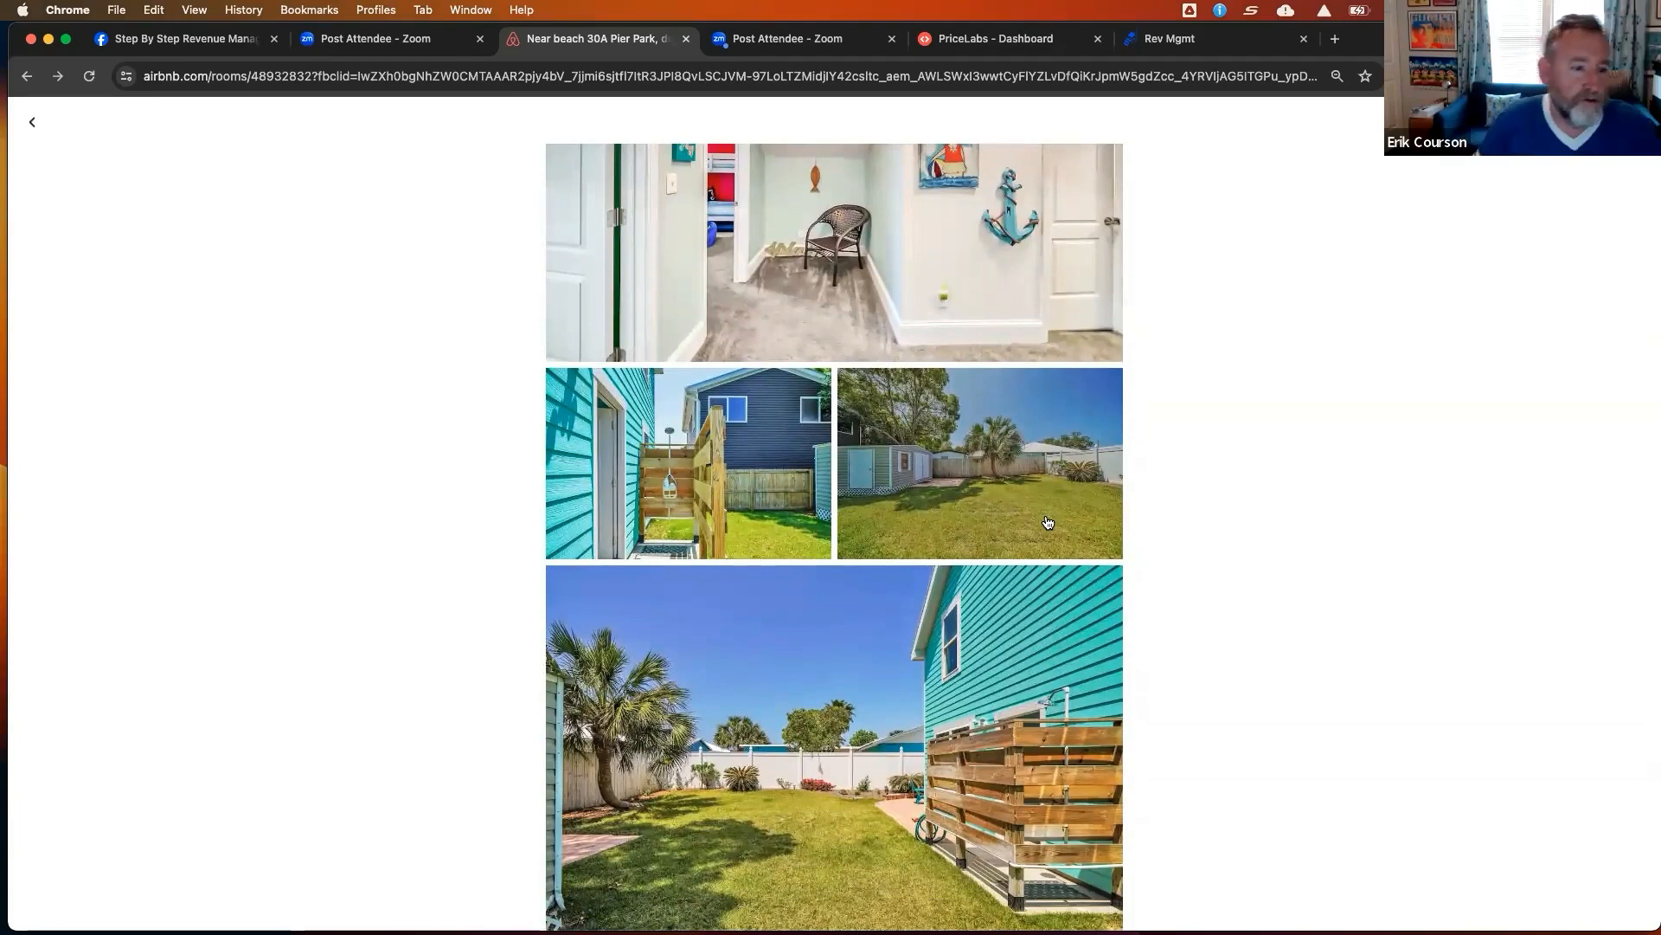
{"action": "scroll", "coordinate": [1047, 521], "scroll_direction": "down", "scroll_amount": 1}
{"action": "scroll", "coordinate": [1047, 522], "scroll_direction": "up", "scroll_amount": 20}
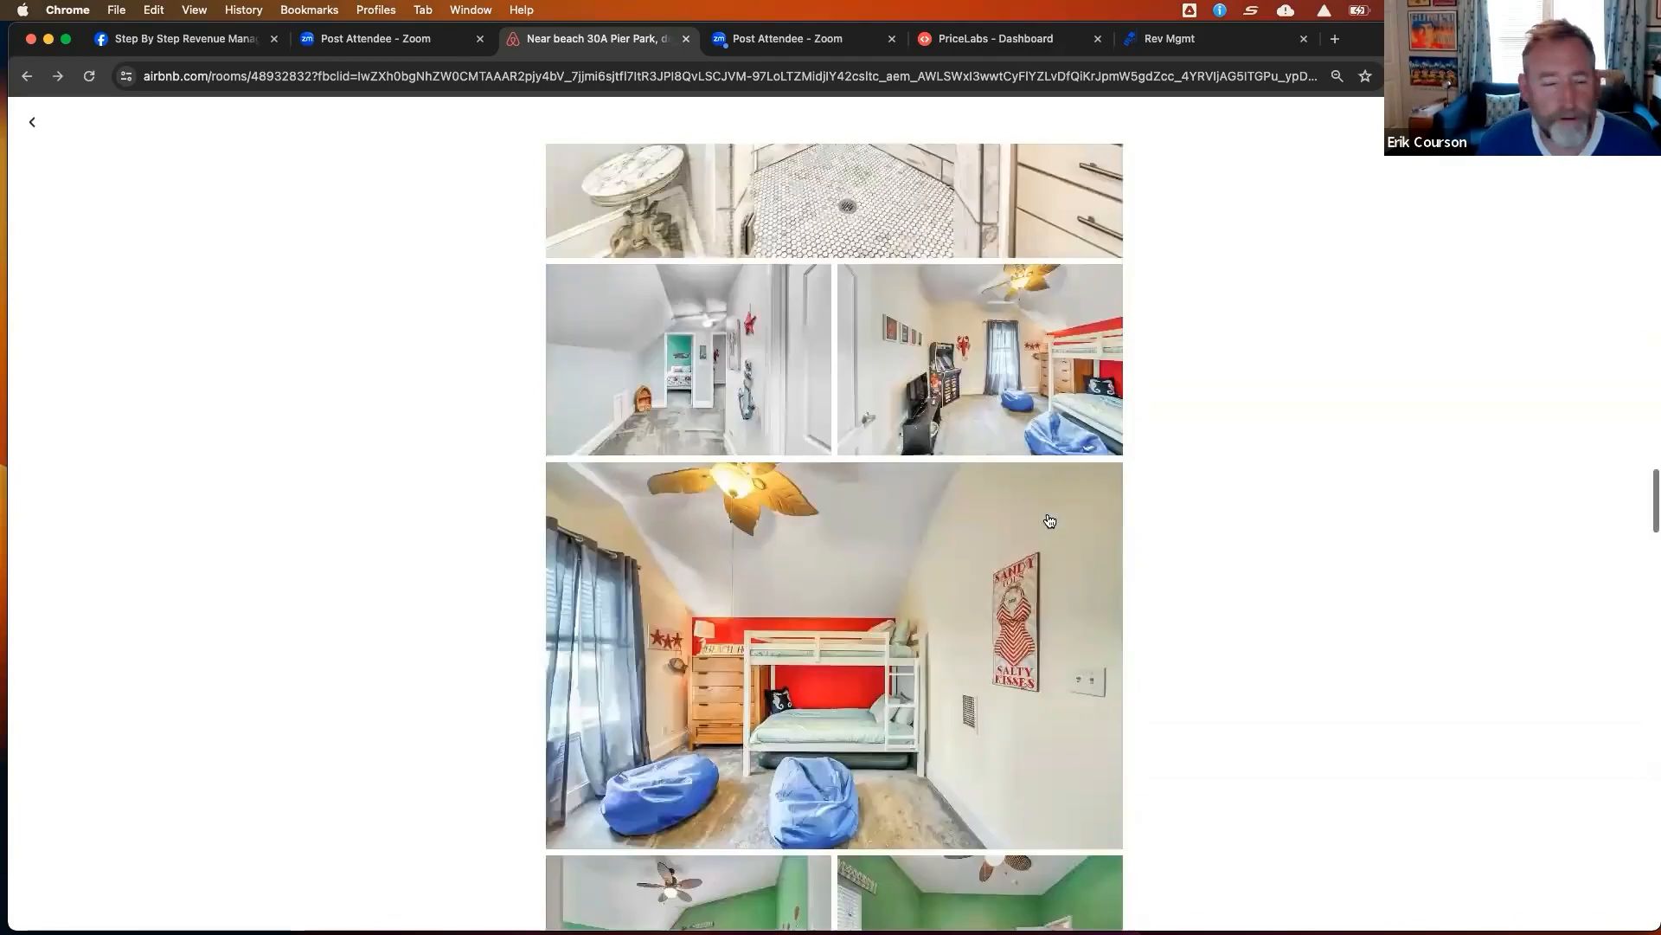
{"action": "scroll", "coordinate": [1050, 520], "scroll_direction": "up", "scroll_amount": 20}
{"action": "scroll", "coordinate": [1050, 520], "scroll_direction": "up", "scroll_amount": 10}
{"action": "scroll", "coordinate": [1033, 514], "scroll_direction": "down", "scroll_amount": 5}
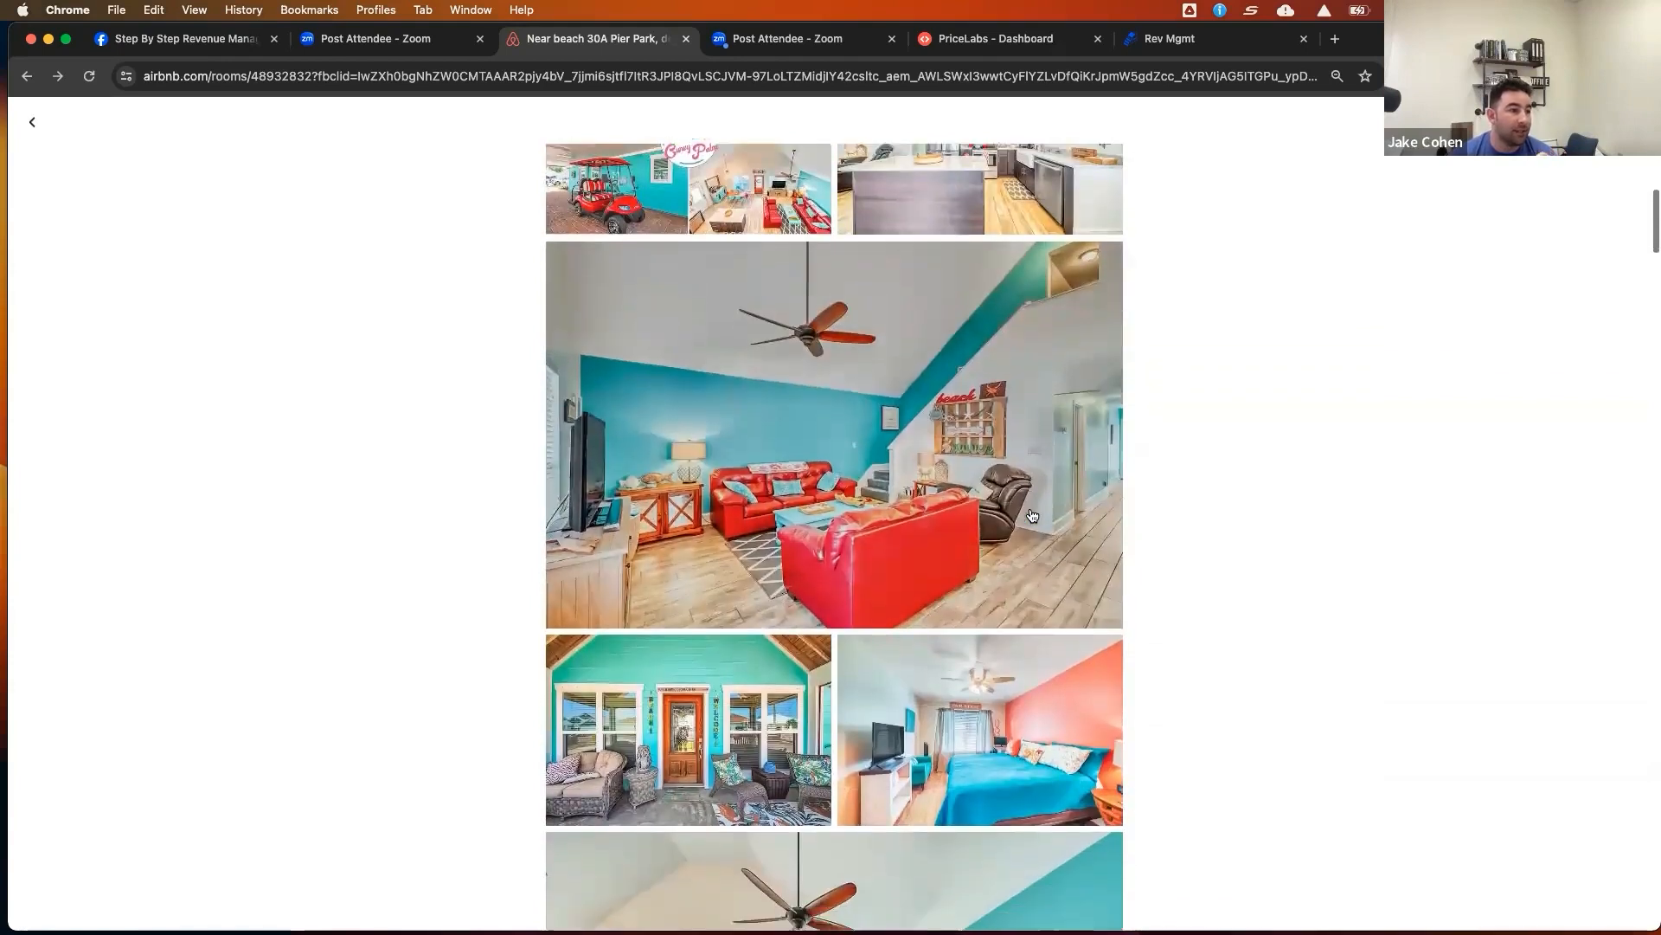
{"action": "scroll", "coordinate": [1032, 515], "scroll_direction": "up", "scroll_amount": 1}
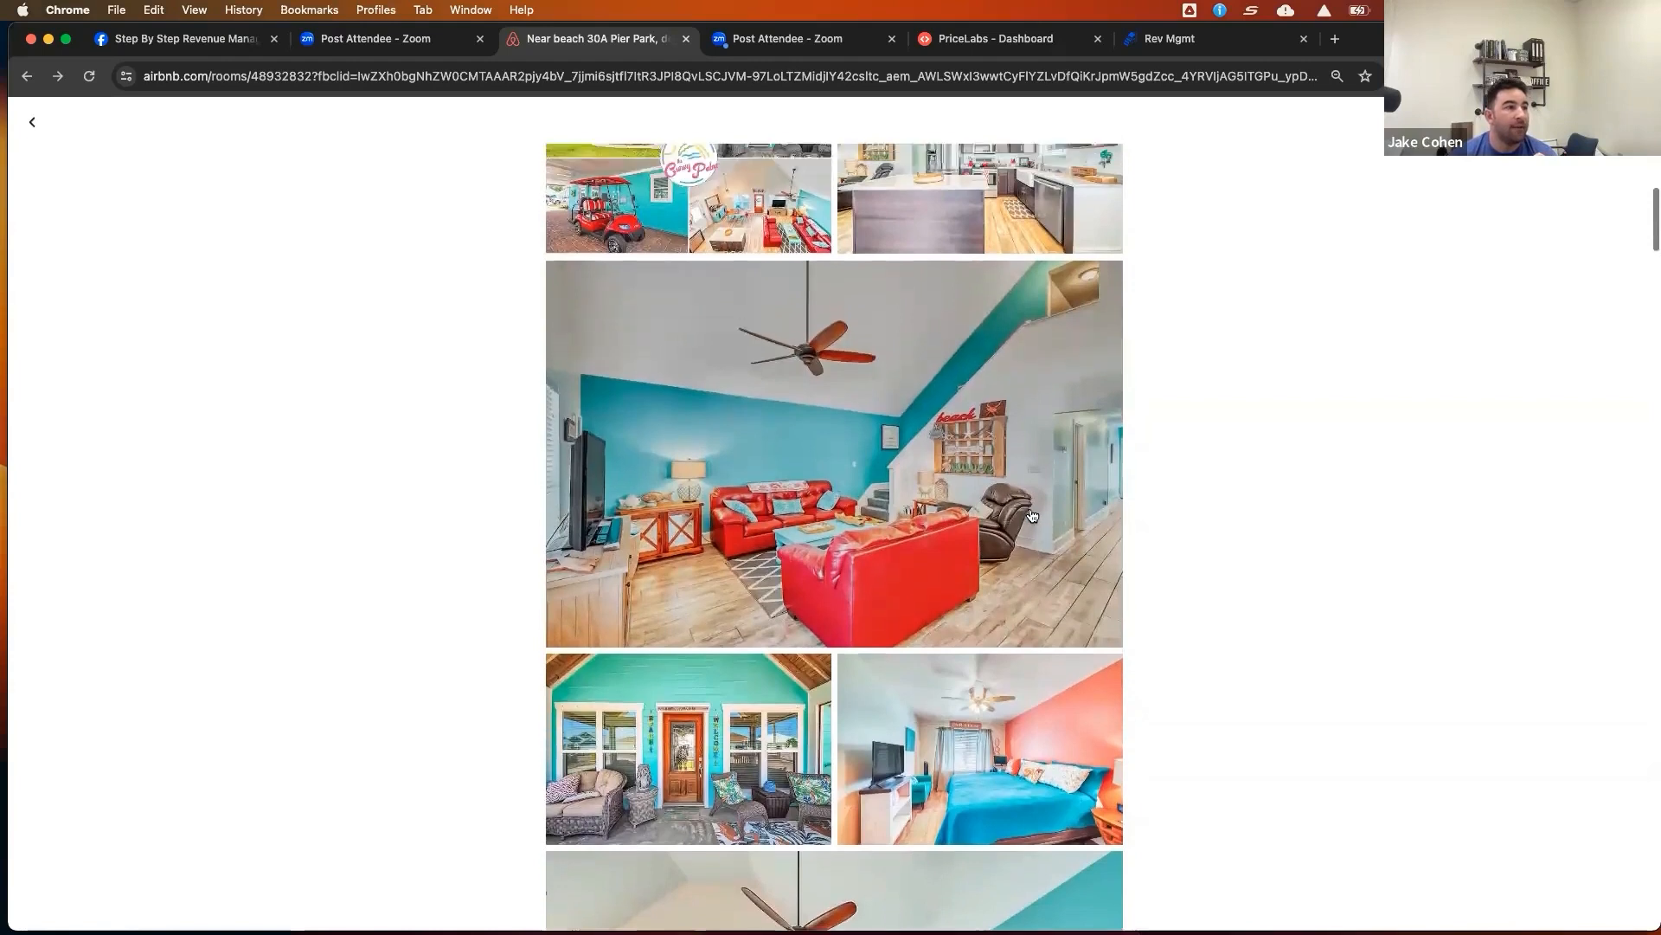
{"action": "scroll", "coordinate": [1033, 515], "scroll_direction": "up", "scroll_amount": 6}
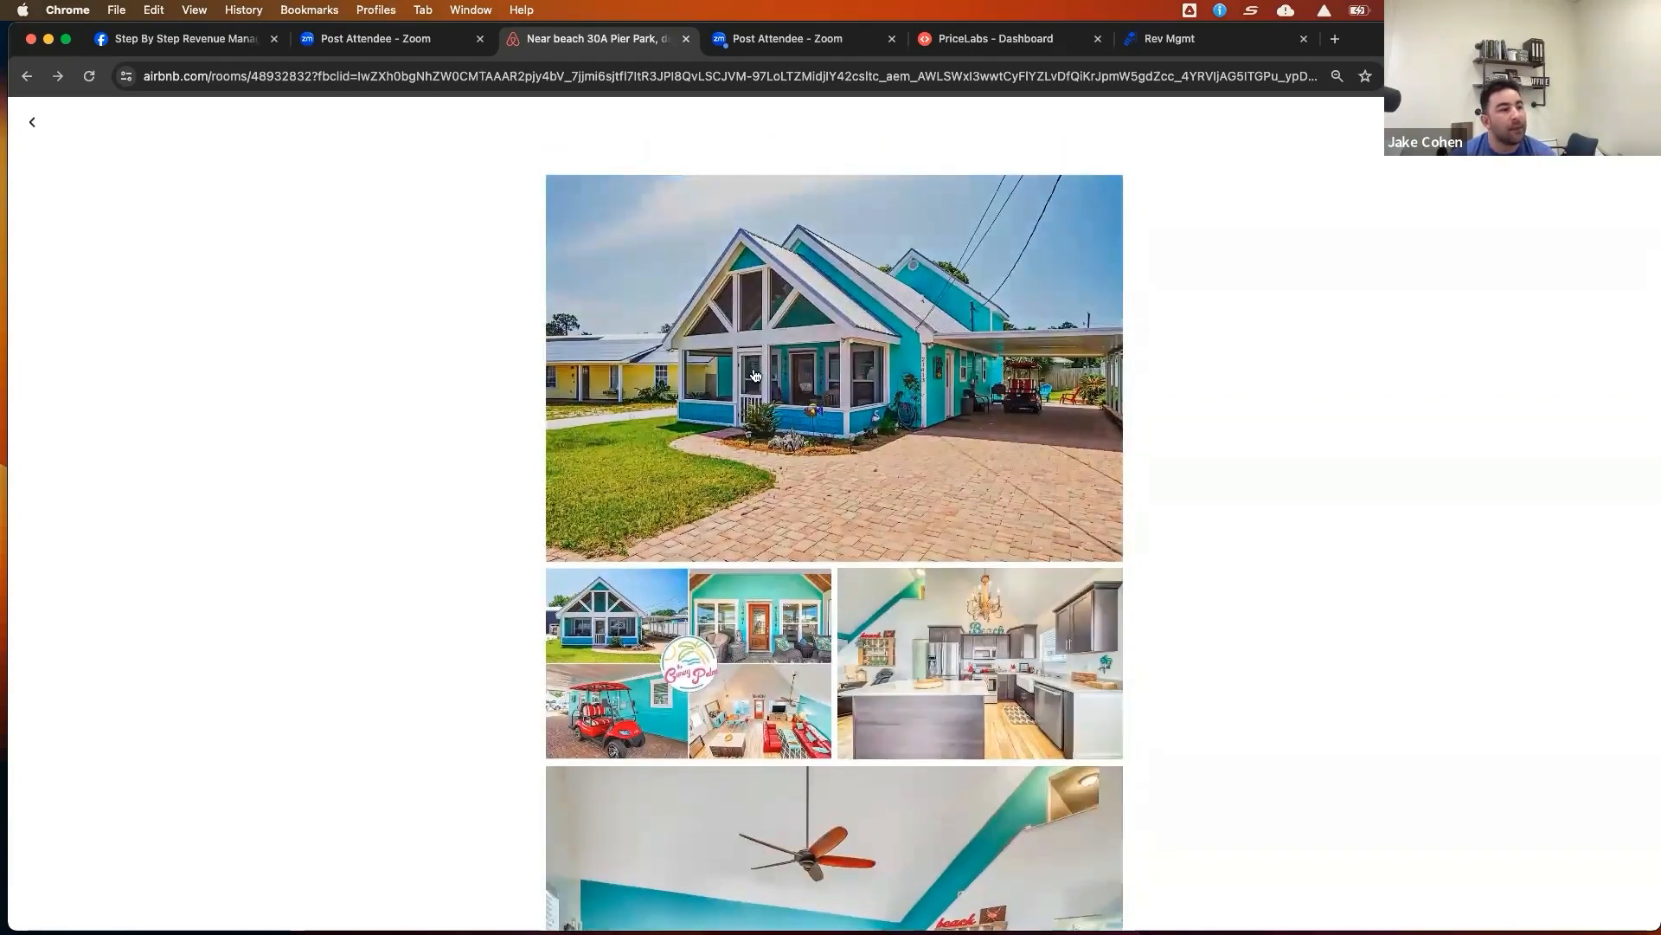
Open the kitchen photo in full-screen view, close it, and review the living room photos again
{"action": "left_click", "coordinate": [996, 665]}
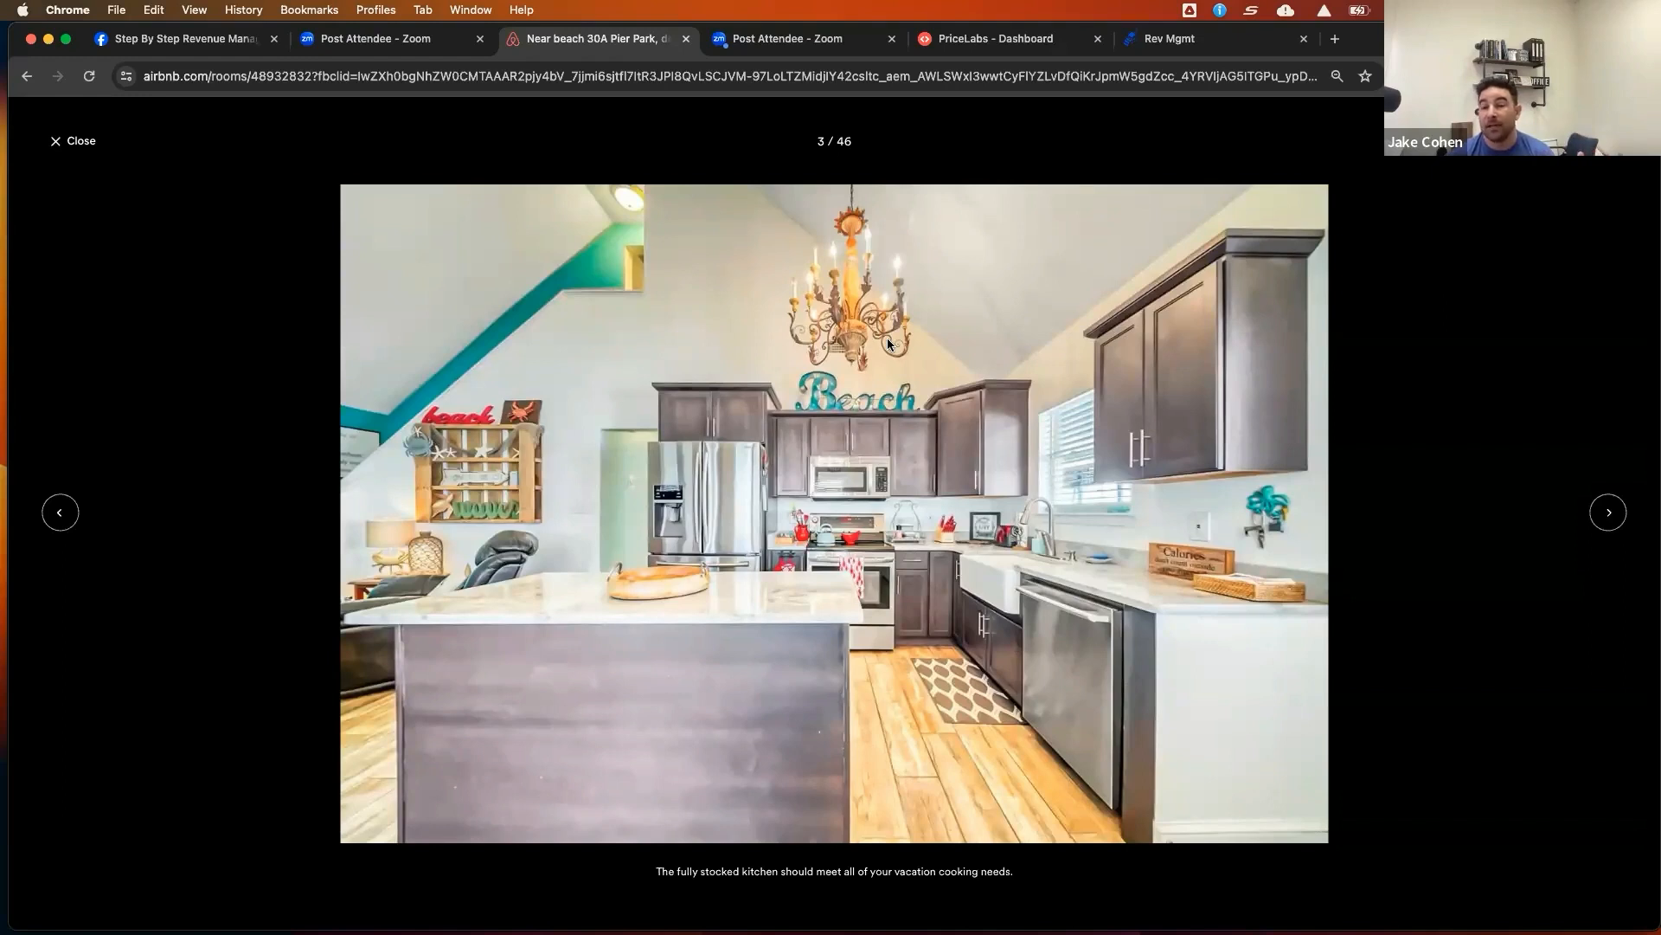
{"action": "left_click", "coordinate": [55, 140]}
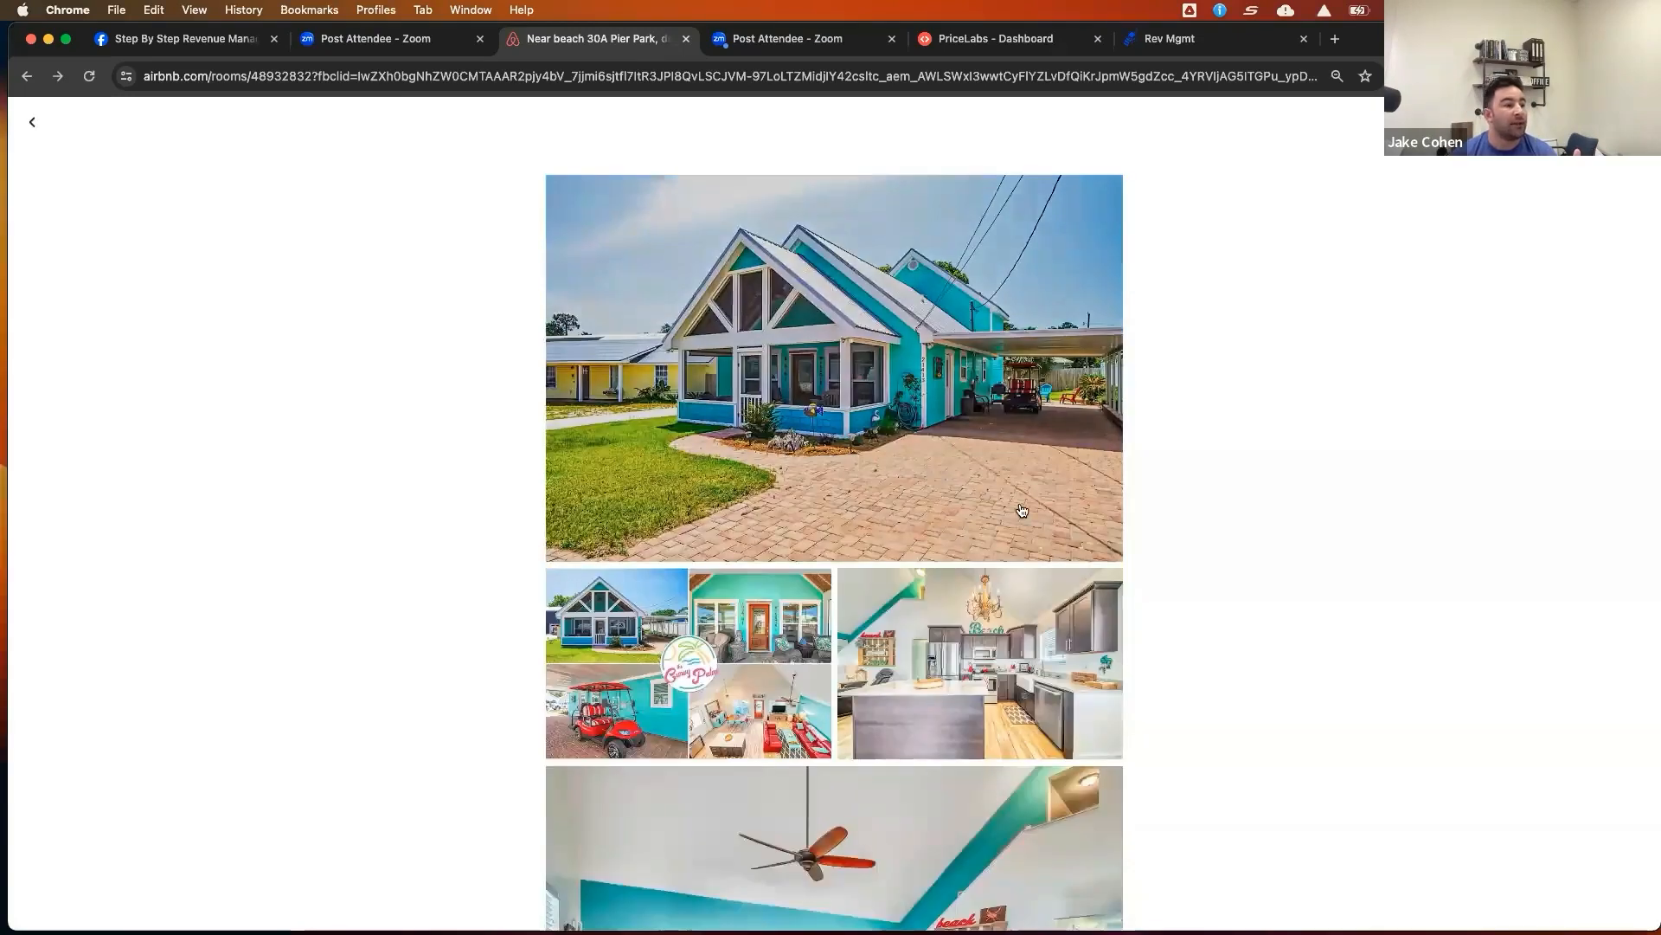
{"action": "scroll", "coordinate": [1022, 510], "scroll_direction": "down", "scroll_amount": 5}
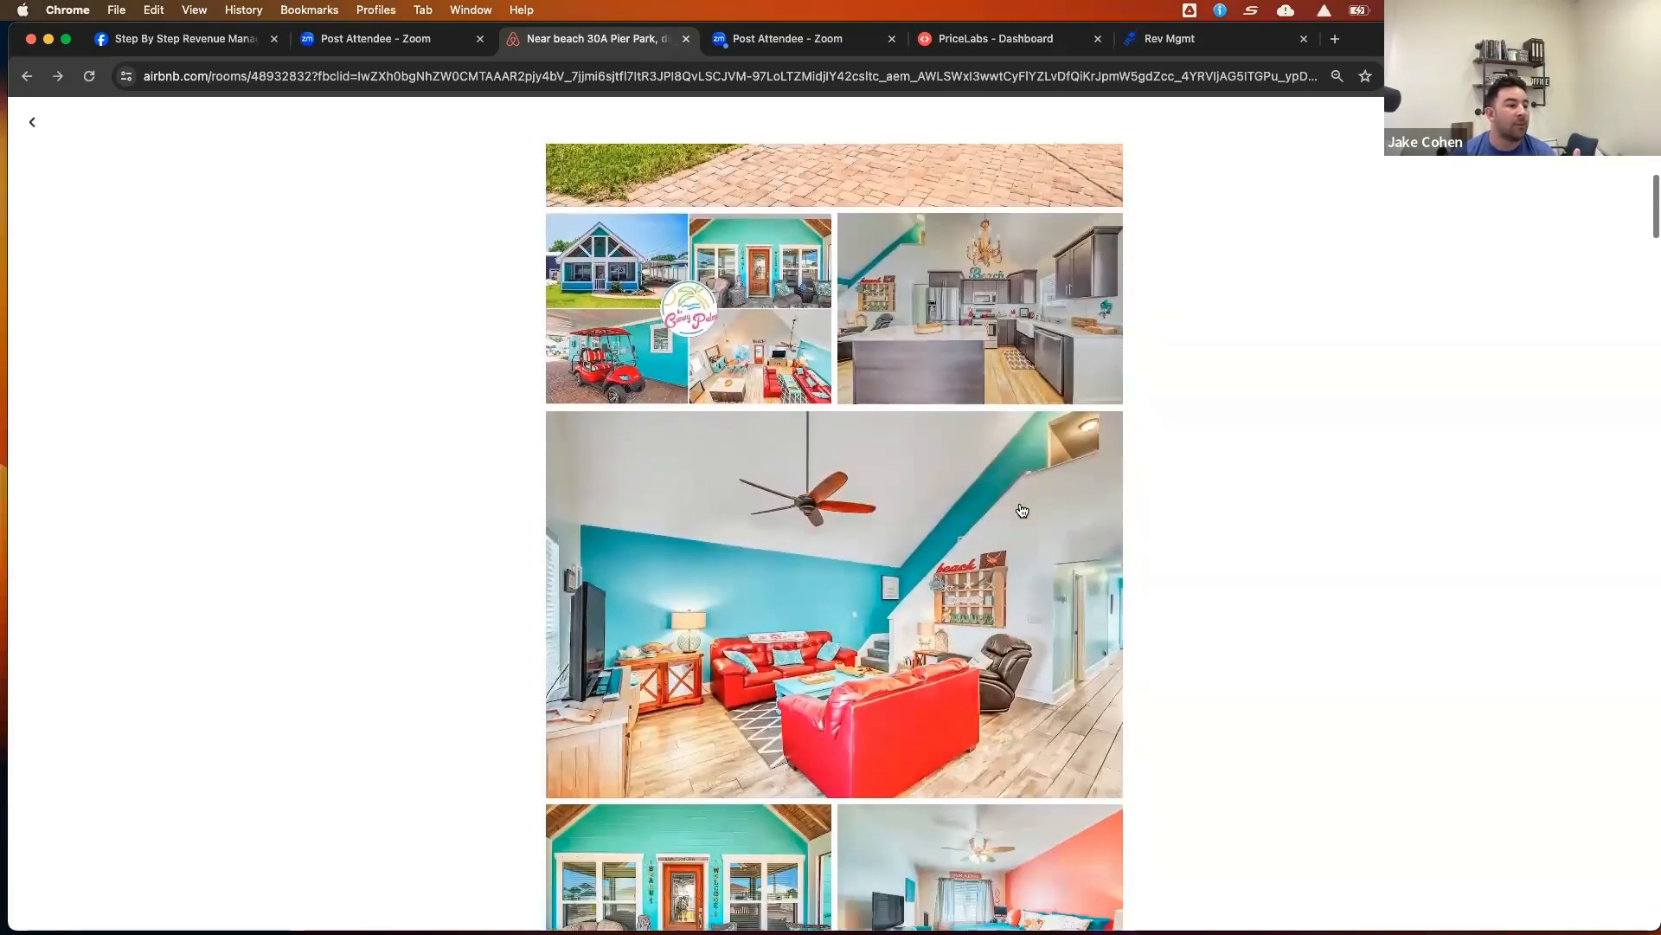
{"action": "scroll", "coordinate": [1022, 510], "scroll_direction": "down", "scroll_amount": 2}
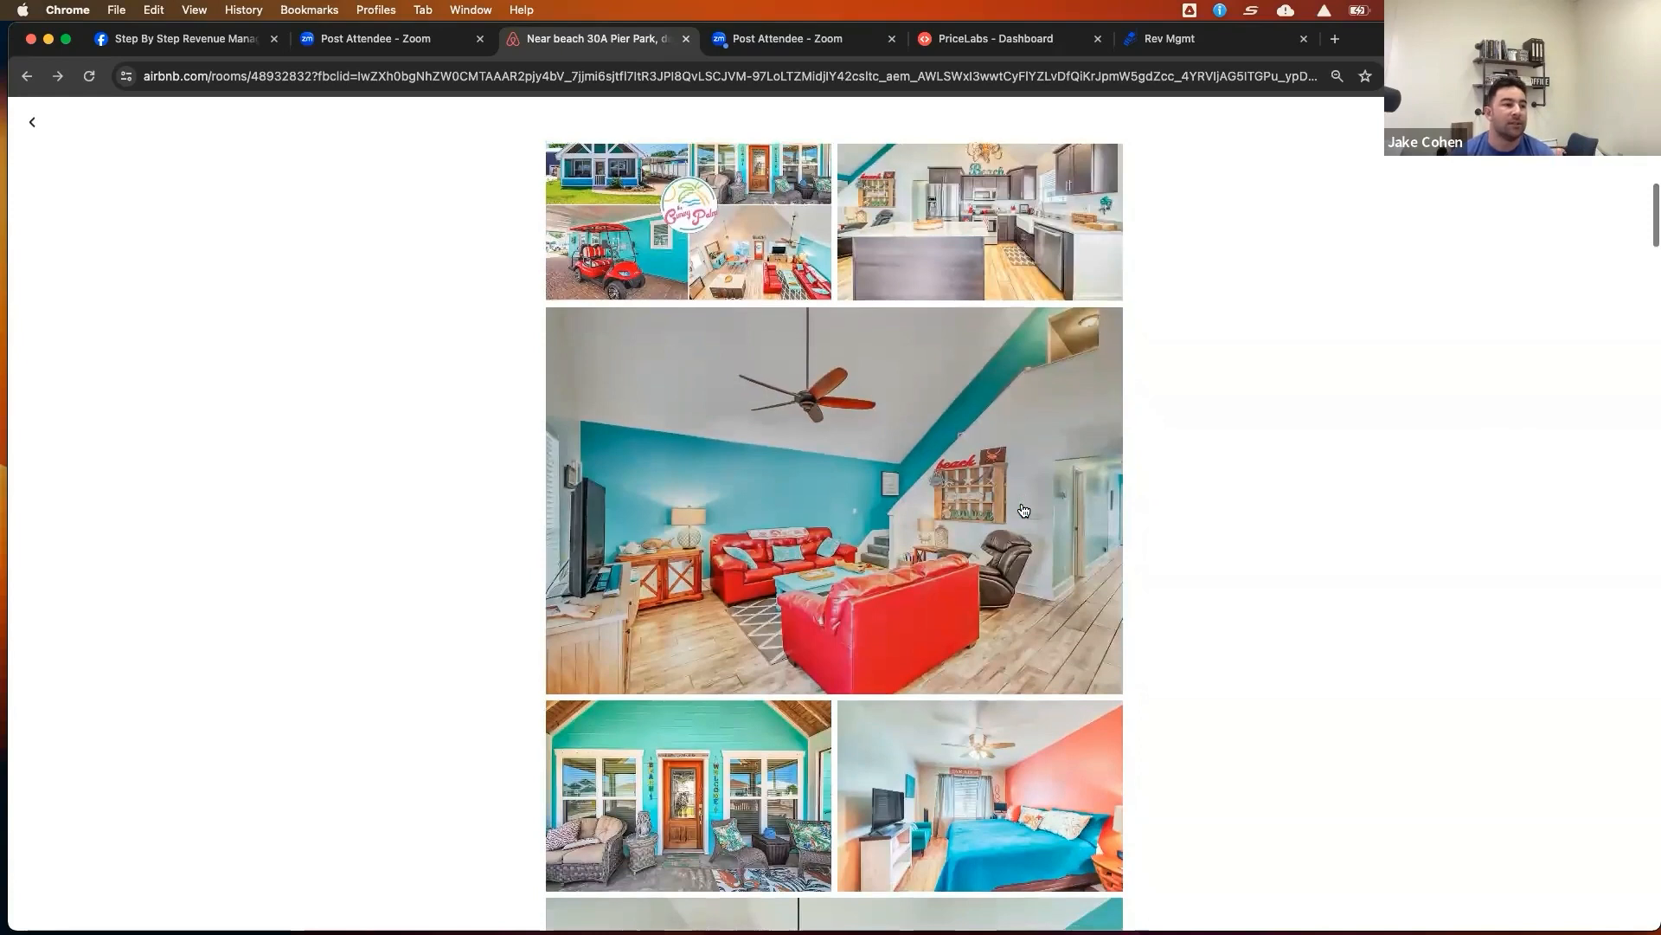
{"action": "scroll", "coordinate": [1022, 511], "scroll_direction": "down", "scroll_amount": 1}
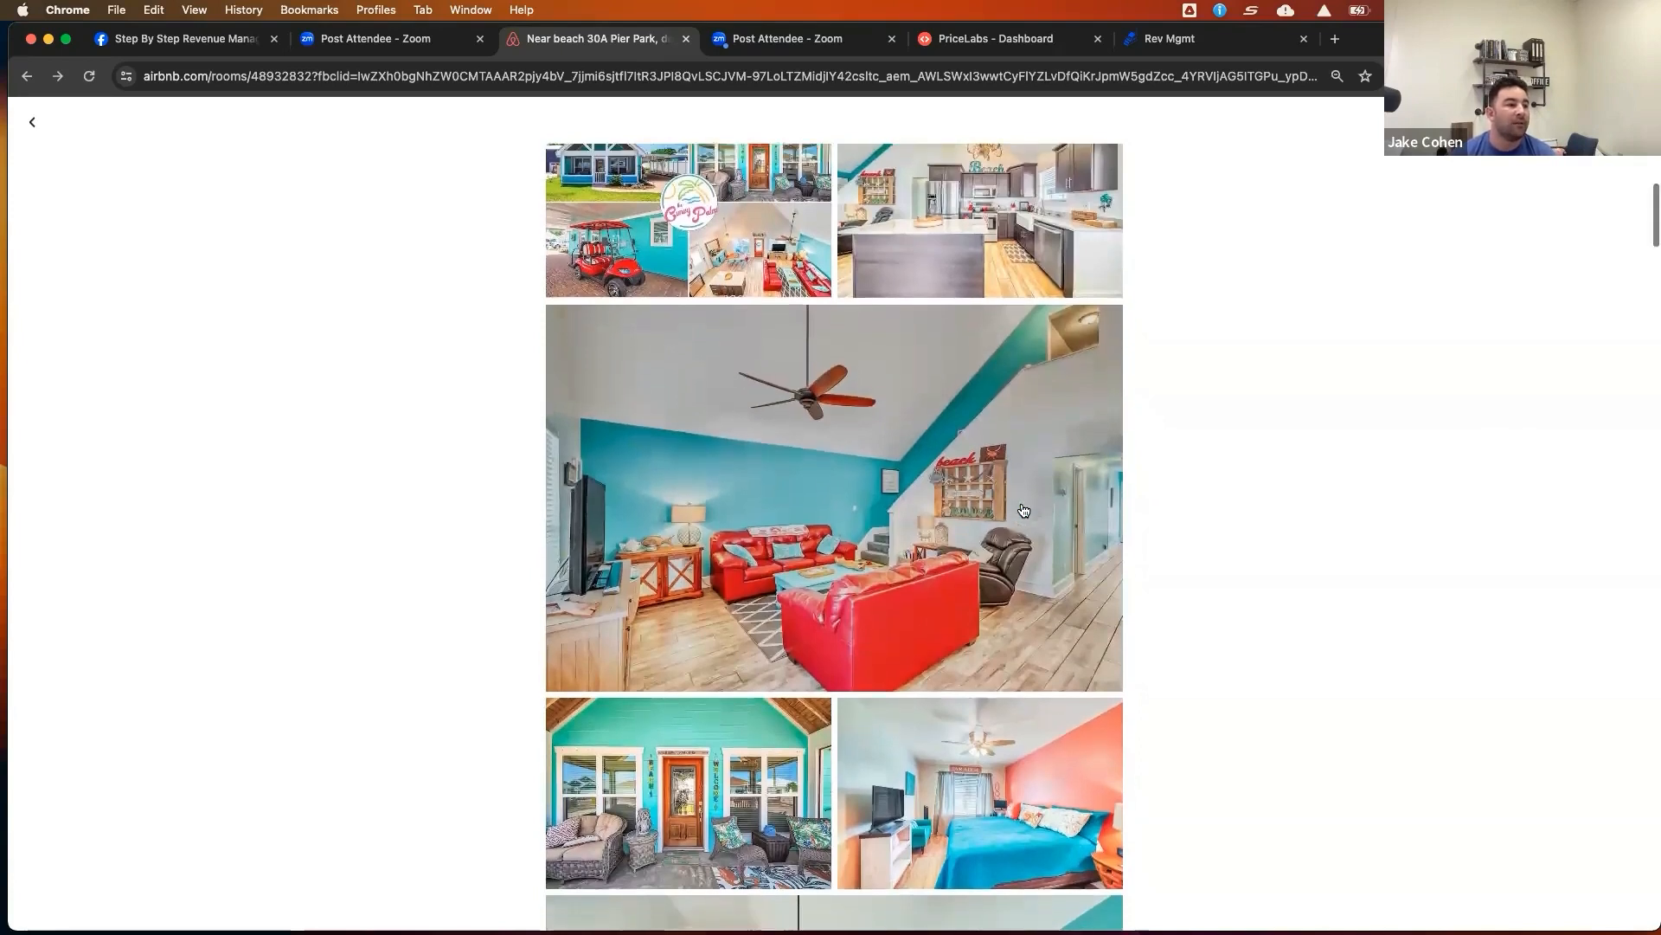
{"action": "scroll", "coordinate": [1022, 510], "scroll_direction": "down", "scroll_amount": 6}
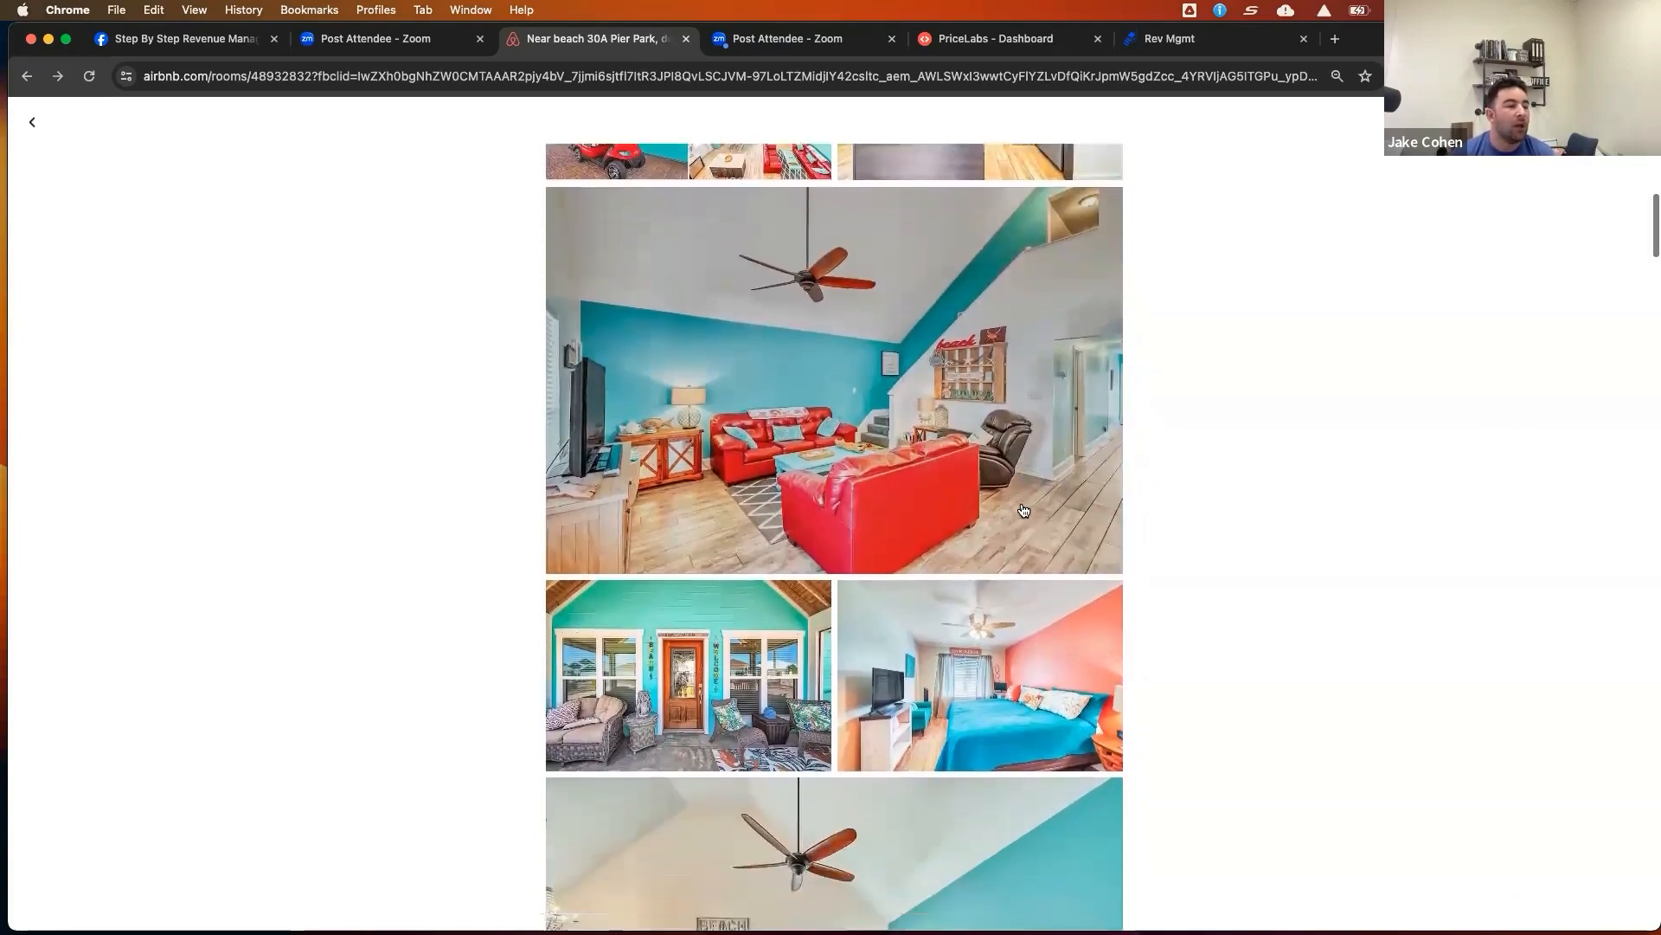
{"action": "scroll", "coordinate": [1025, 511], "scroll_direction": "down", "scroll_amount": 3}
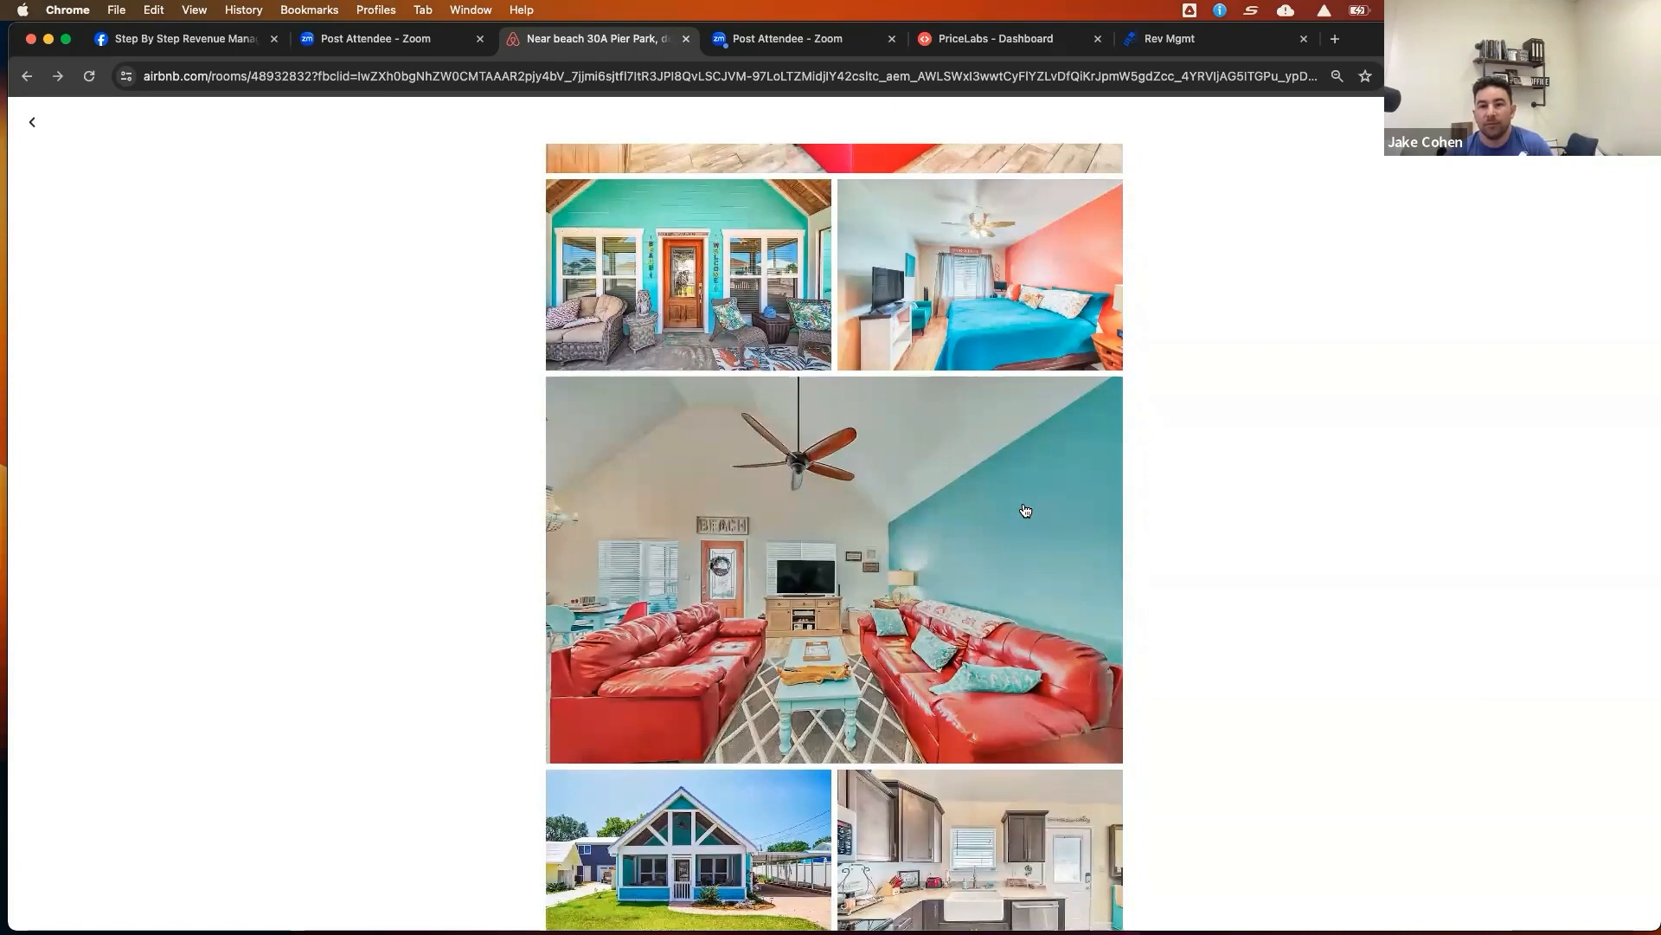
Return to the listing page, reopen the gallery, and view the Curvy Palm collage photo full-screen before closing it
{"action": "left_click", "coordinate": [33, 124]}
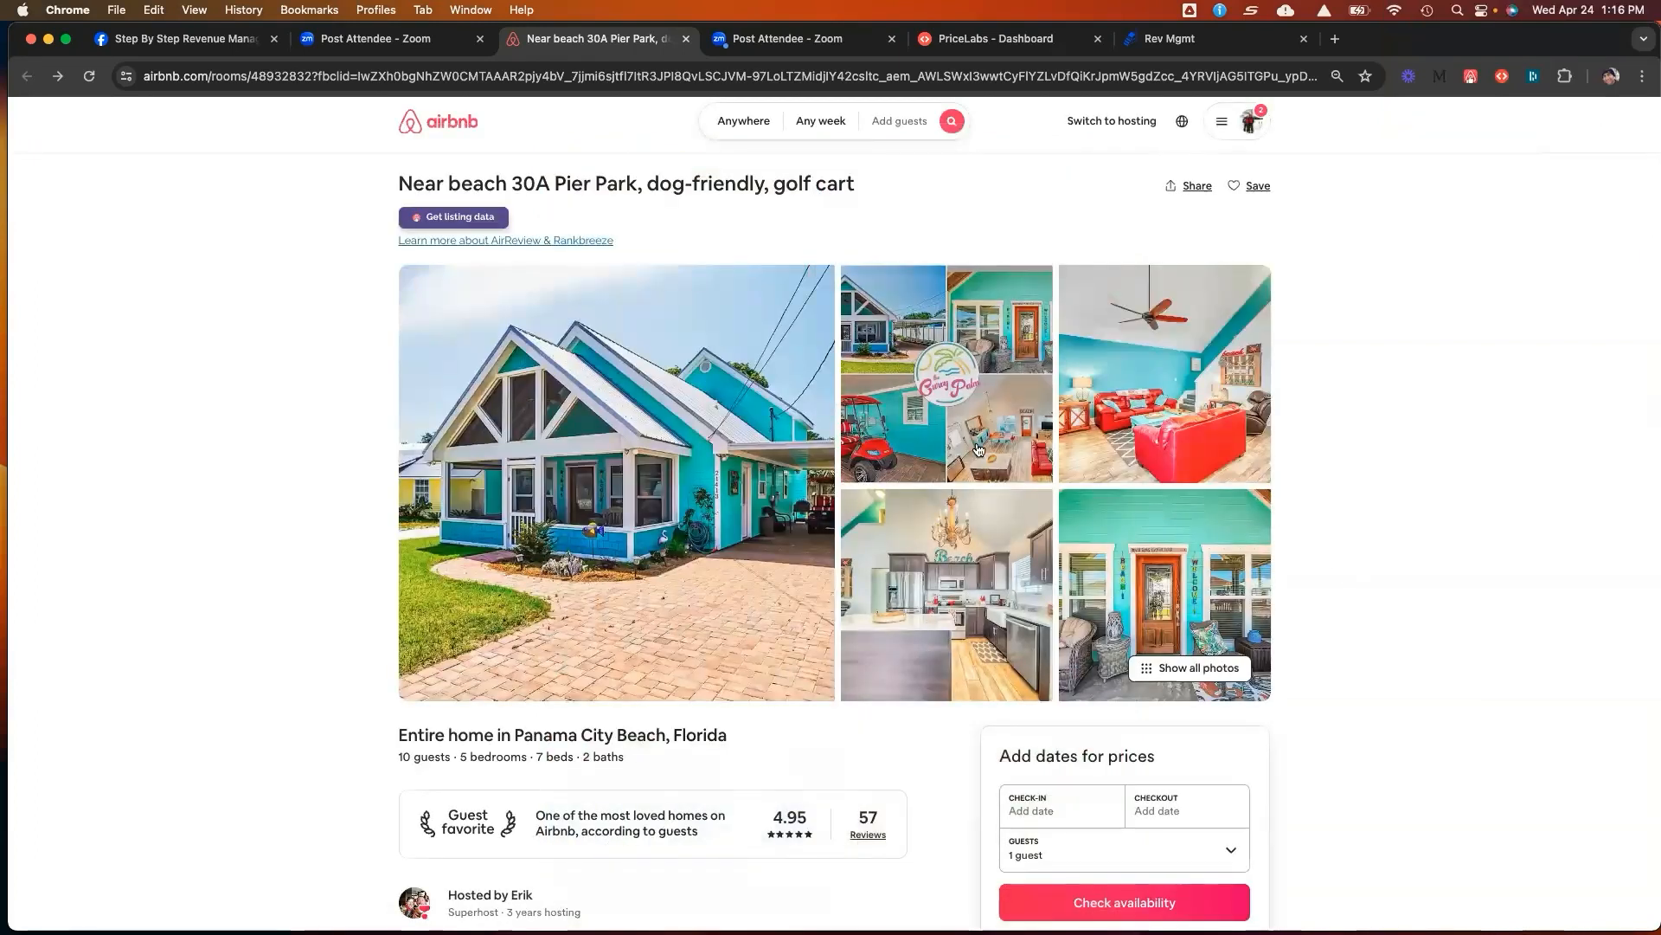
{"action": "left_click", "coordinate": [995, 415]}
{"action": "left_click", "coordinate": [572, 291]}
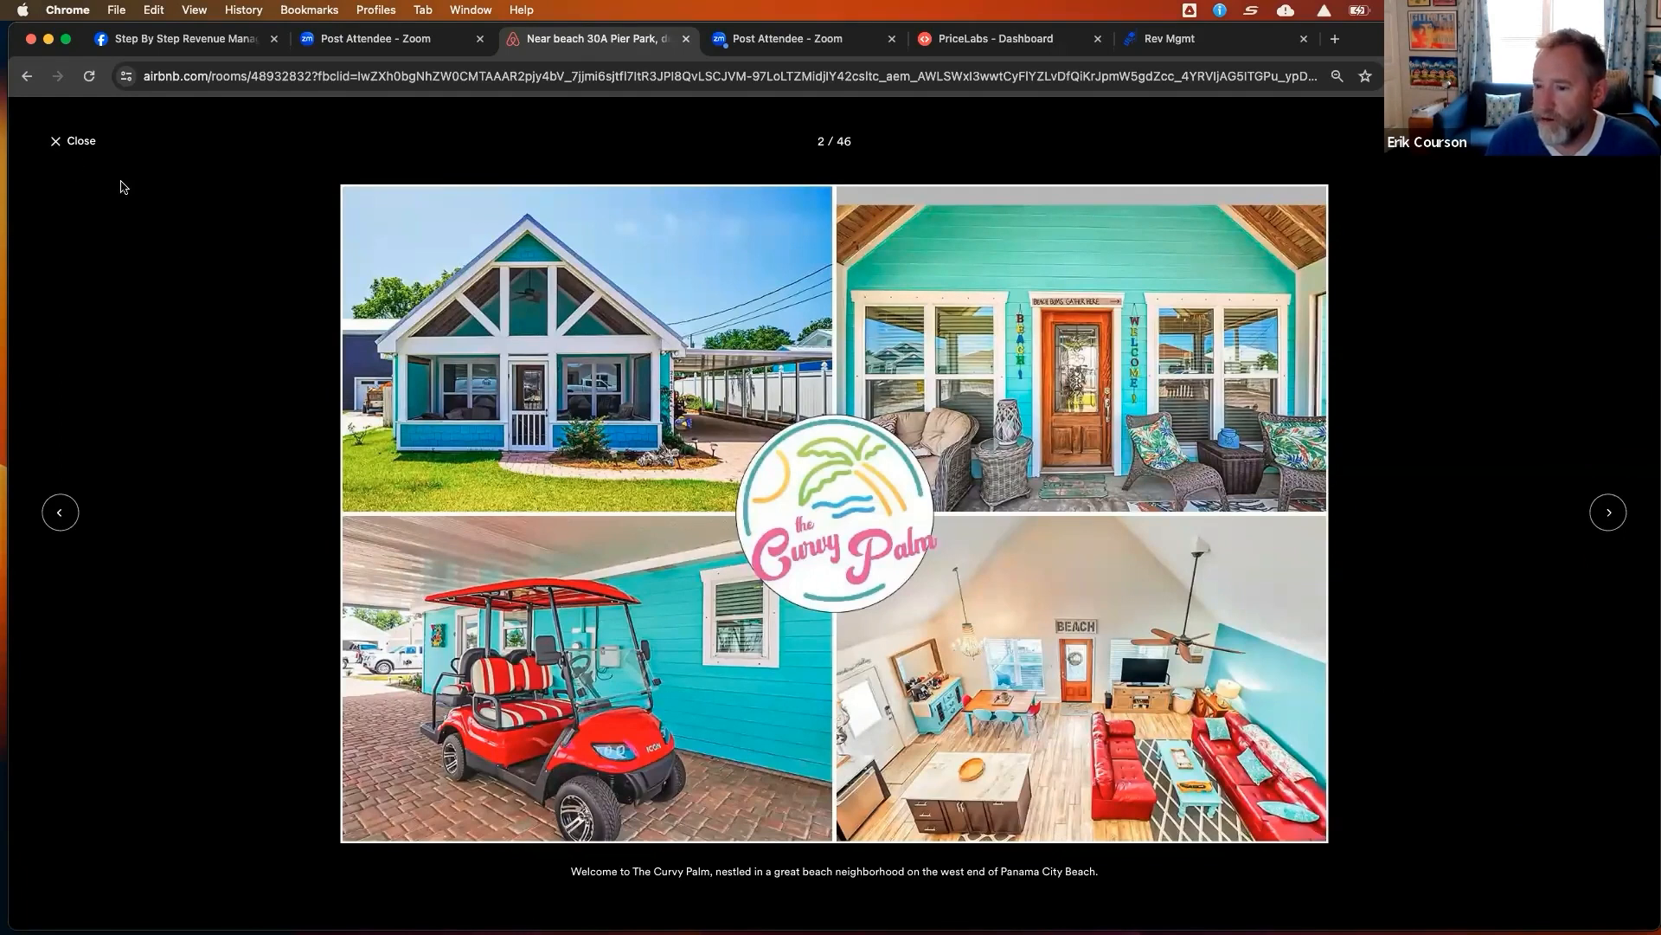
{"action": "left_click", "coordinate": [73, 141]}
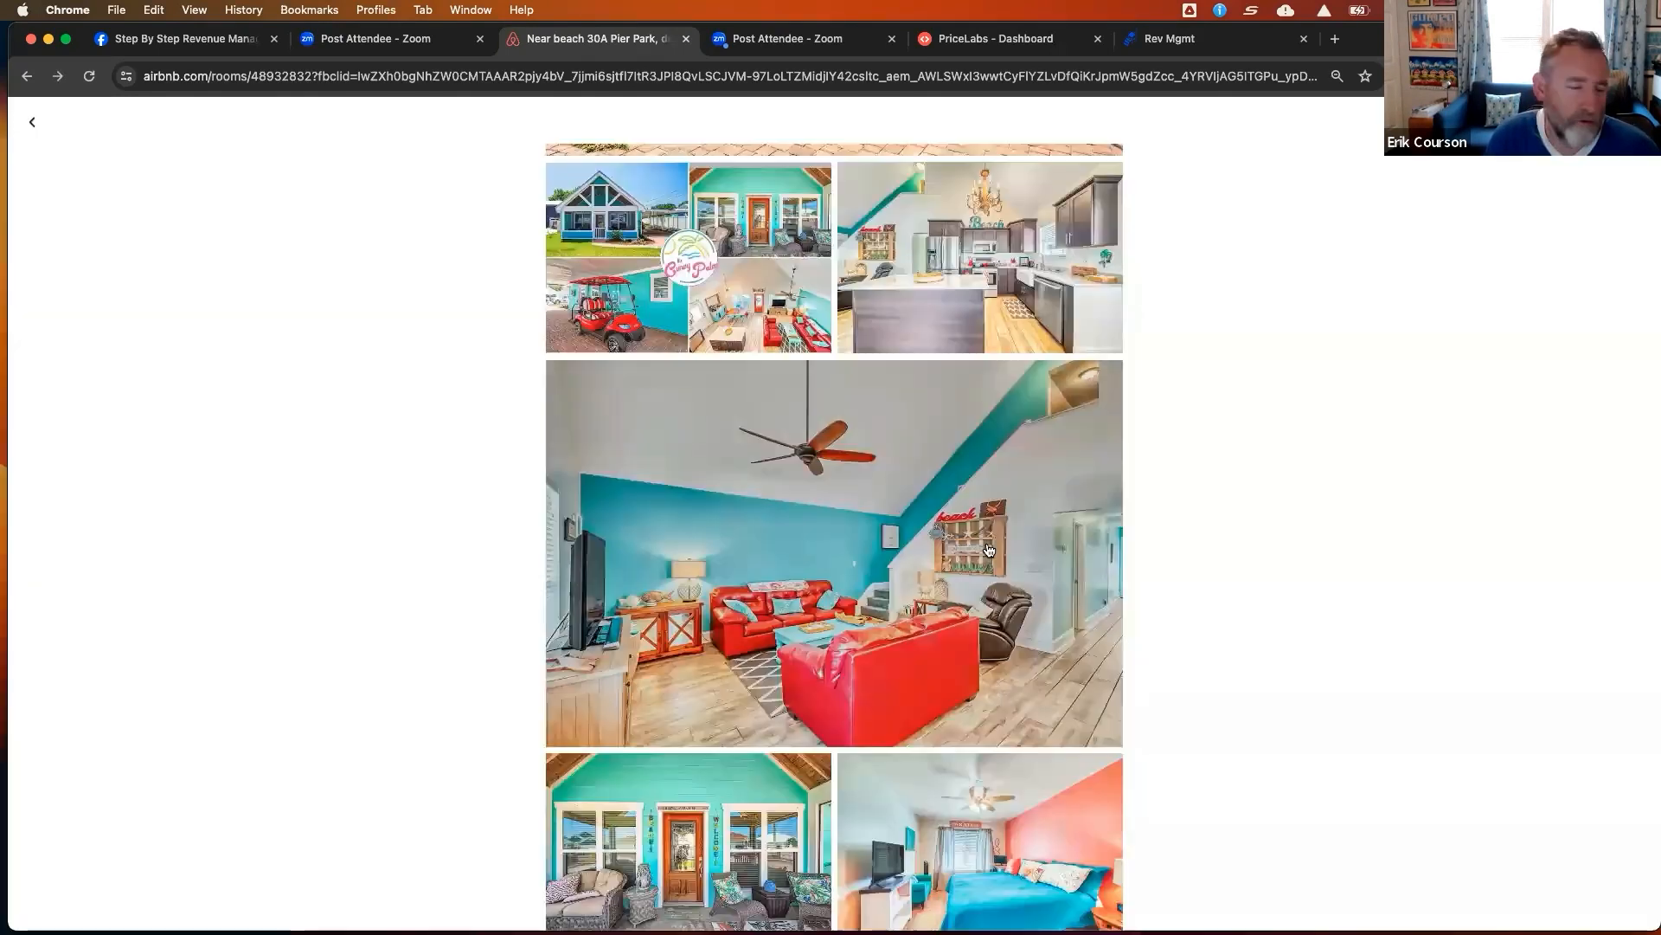
Browse the gallery photos once more from the living room back up to the cover photo
{"action": "scroll", "coordinate": [990, 548], "scroll_direction": "down", "scroll_amount": 10}
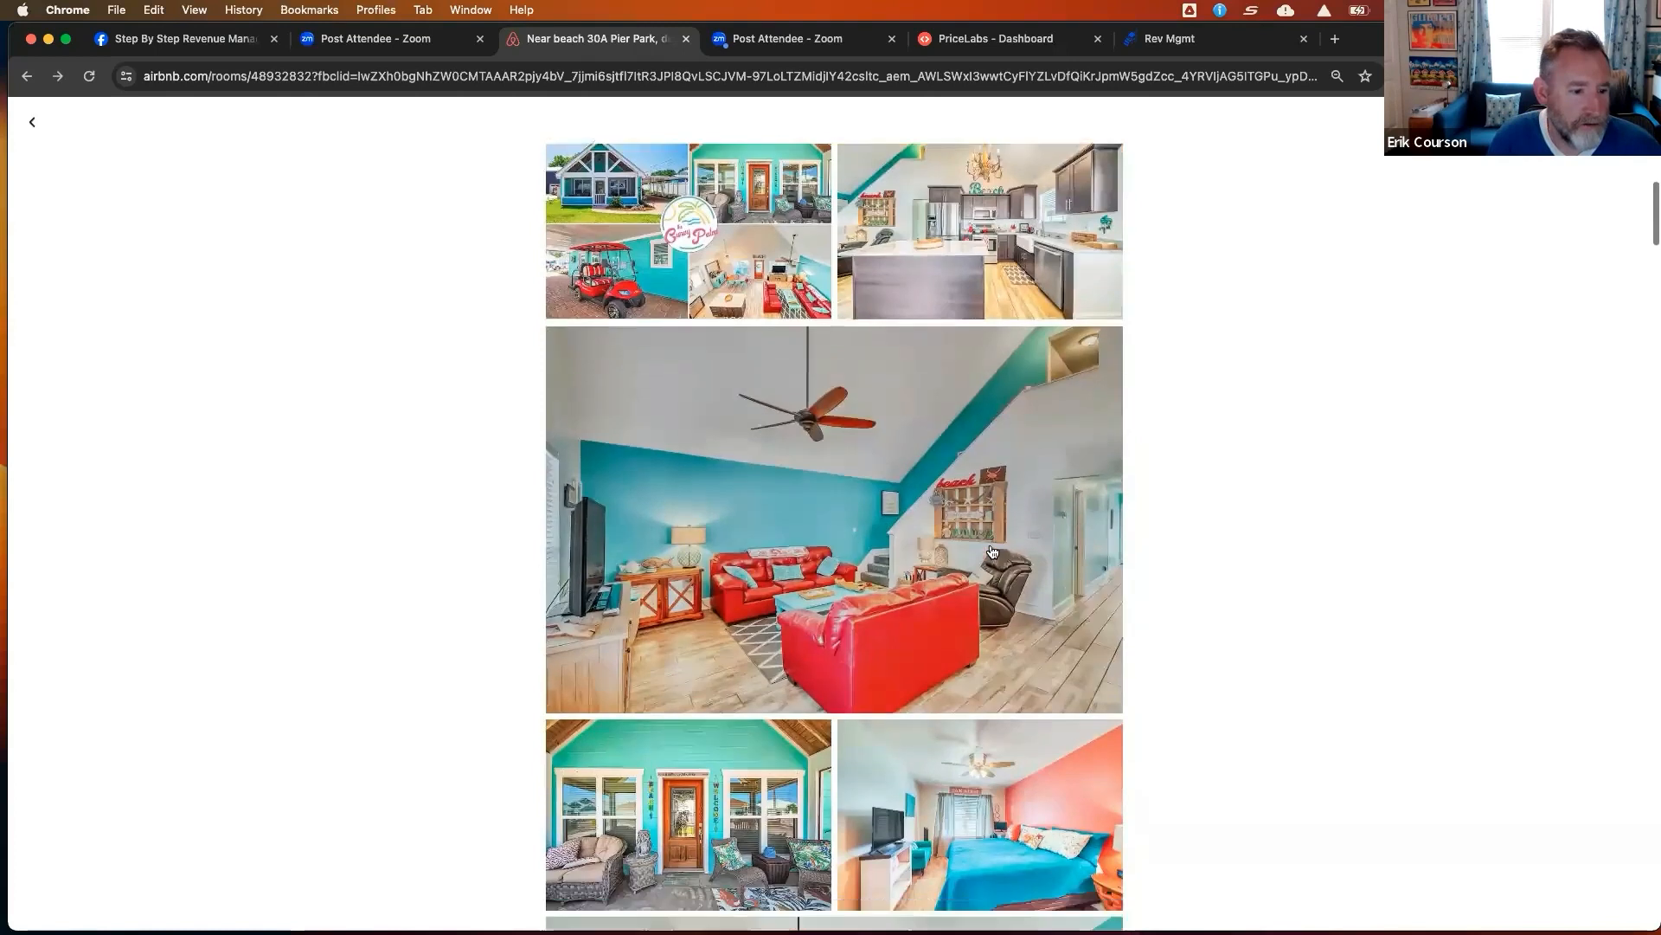
{"action": "scroll", "coordinate": [992, 551], "scroll_direction": "down", "scroll_amount": 6}
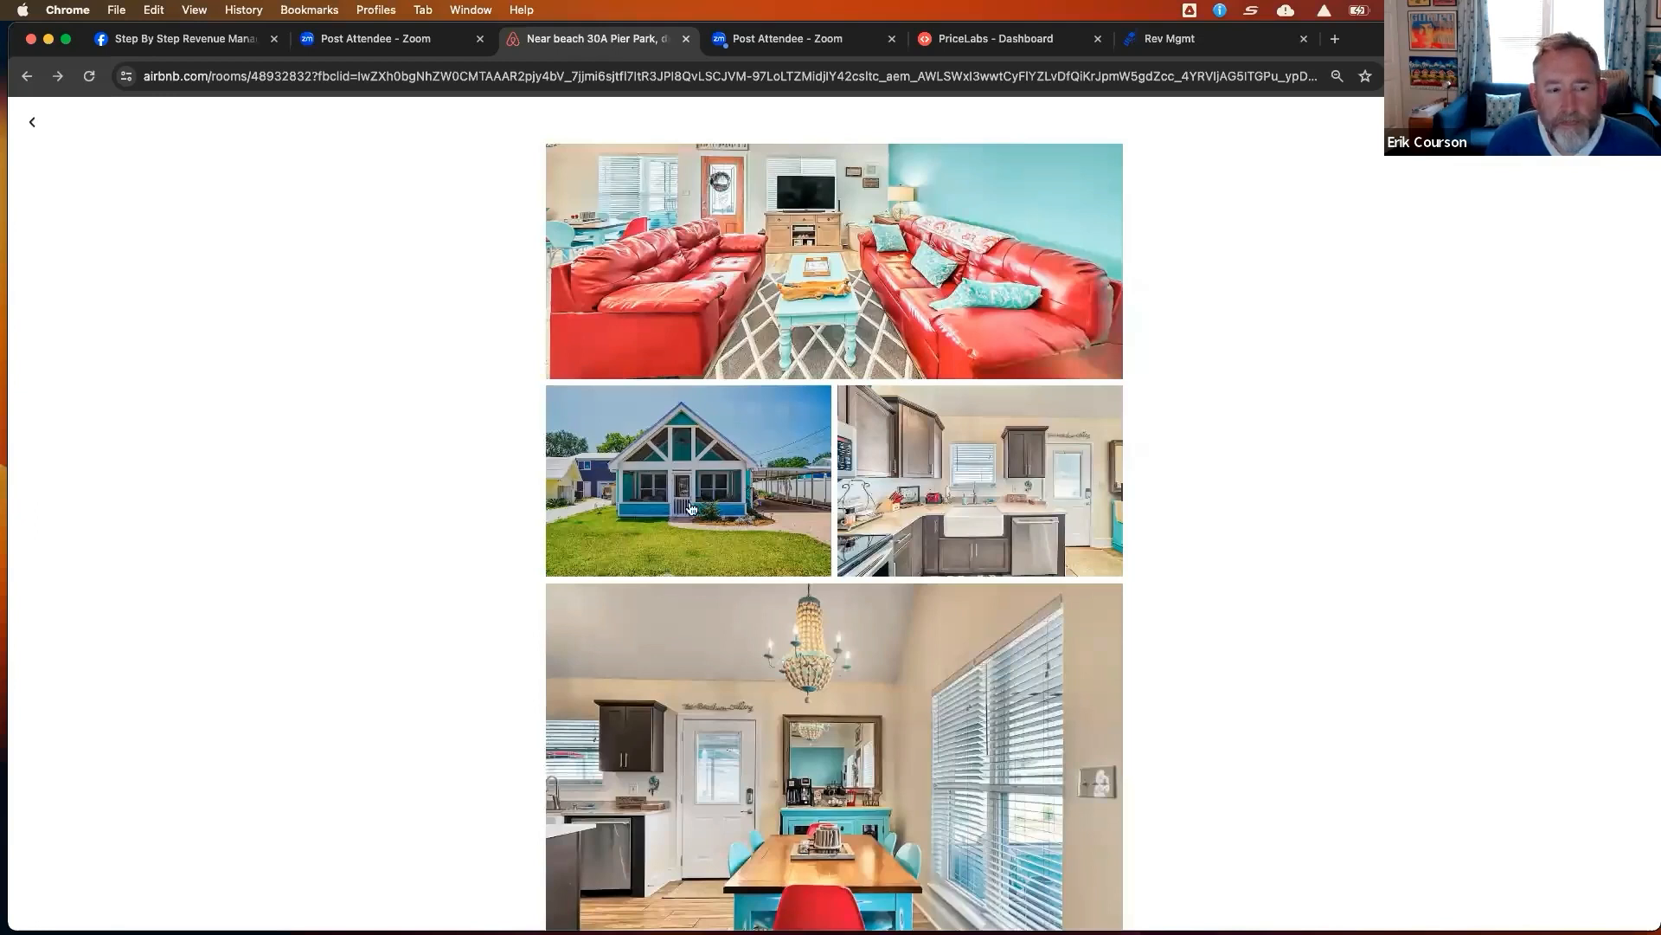
{"action": "scroll", "coordinate": [701, 506], "scroll_direction": "up", "scroll_amount": 15}
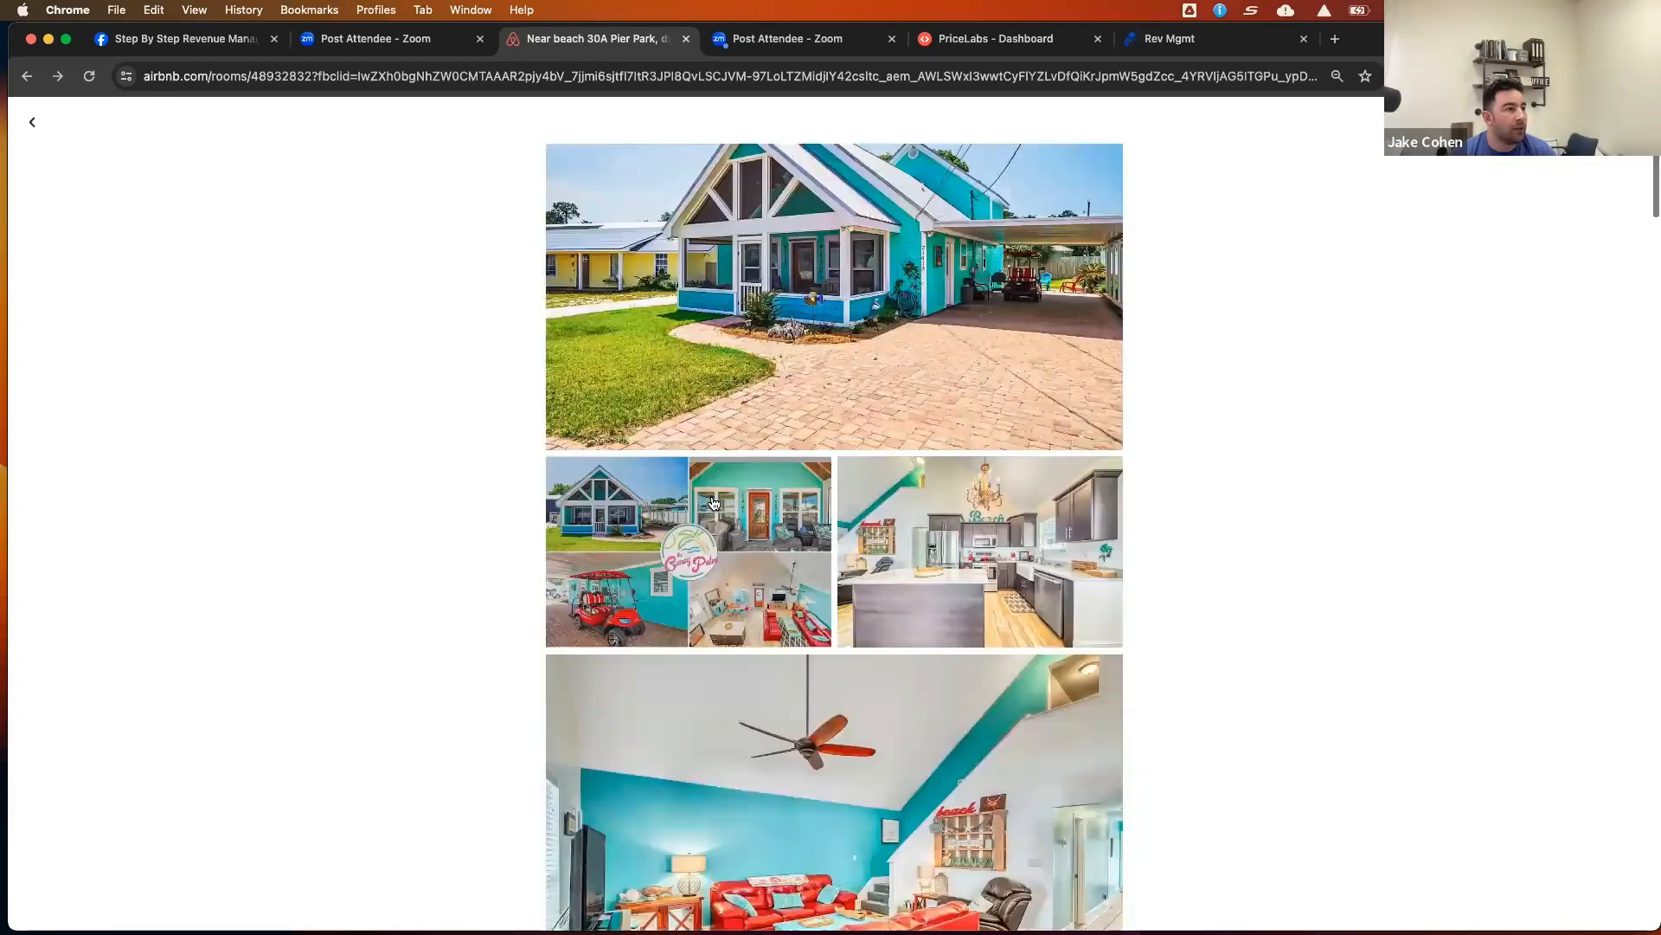
Scroll through the gallery's exterior, living room and kitchen photos
{"action": "scroll", "coordinate": [713, 503], "scroll_direction": "up", "scroll_amount": 2}
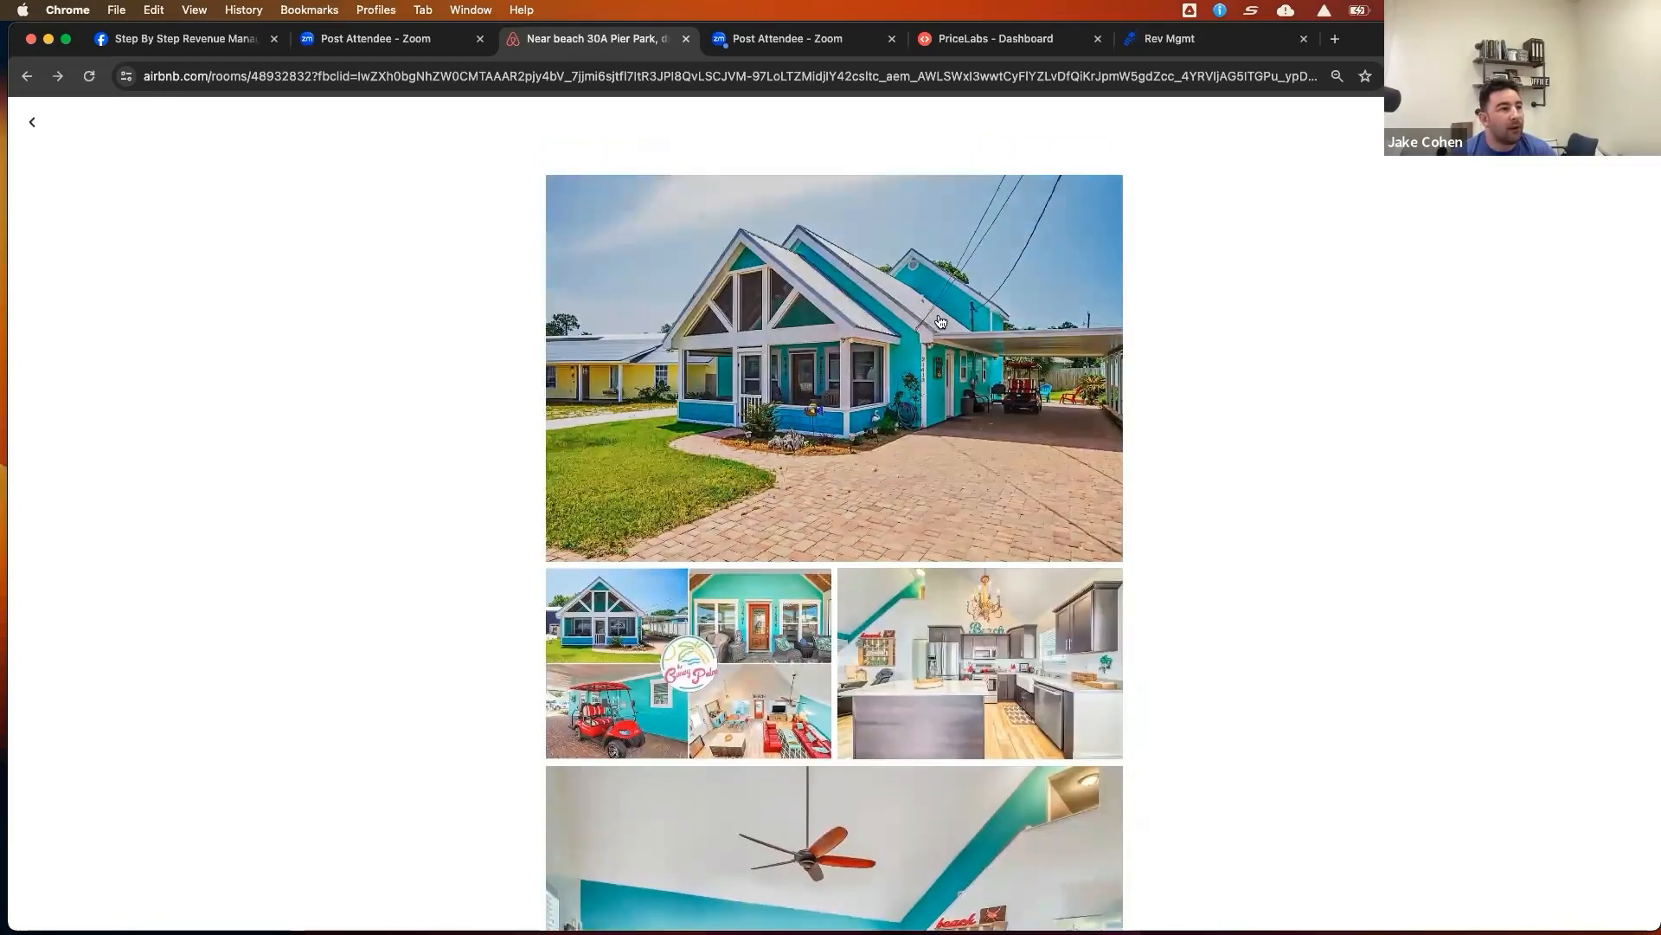
{"action": "scroll", "coordinate": [991, 419], "scroll_direction": "down", "scroll_amount": 1}
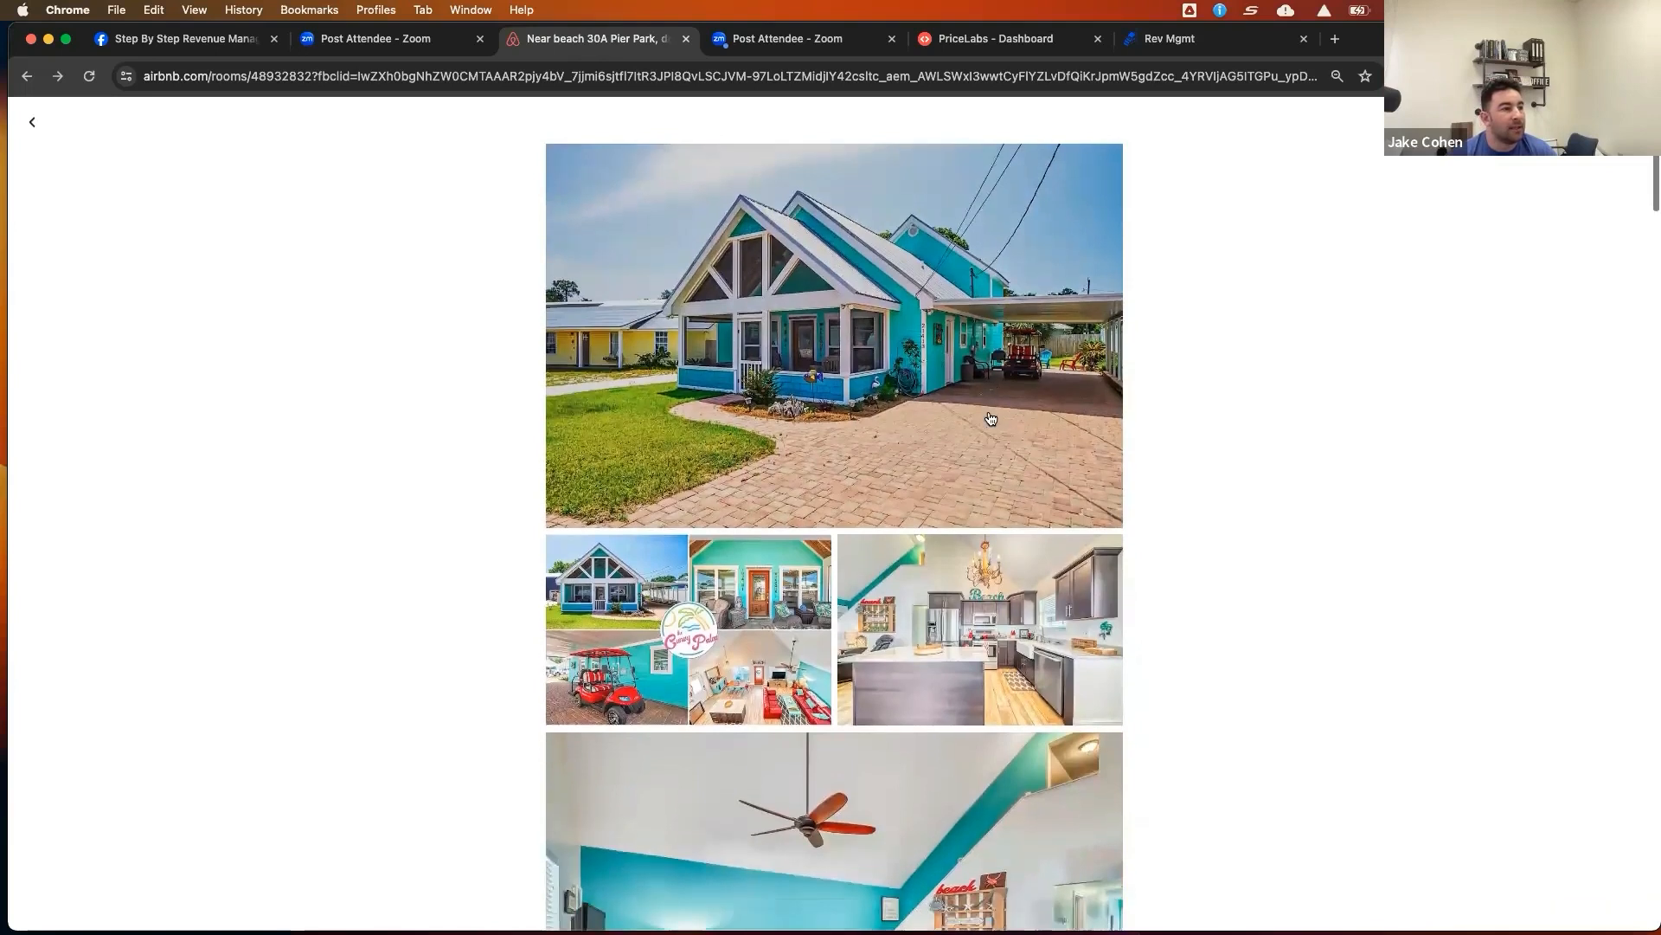
{"action": "scroll", "coordinate": [989, 418], "scroll_direction": "down", "scroll_amount": 15}
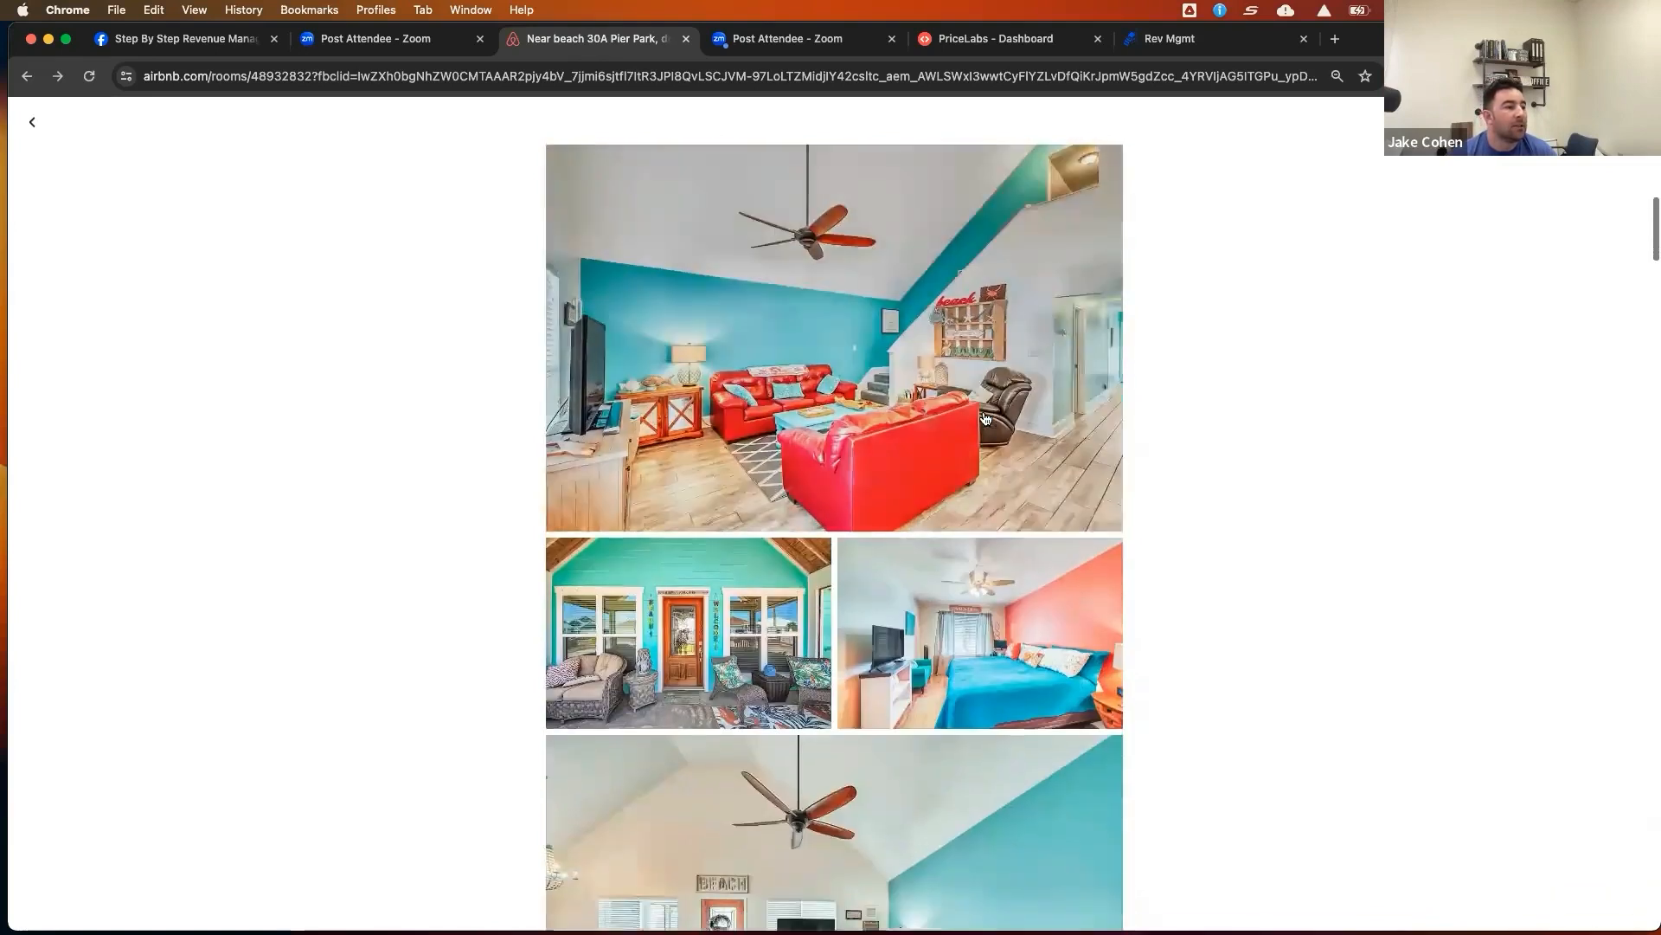
{"action": "scroll", "coordinate": [984, 418], "scroll_direction": "down", "scroll_amount": 5}
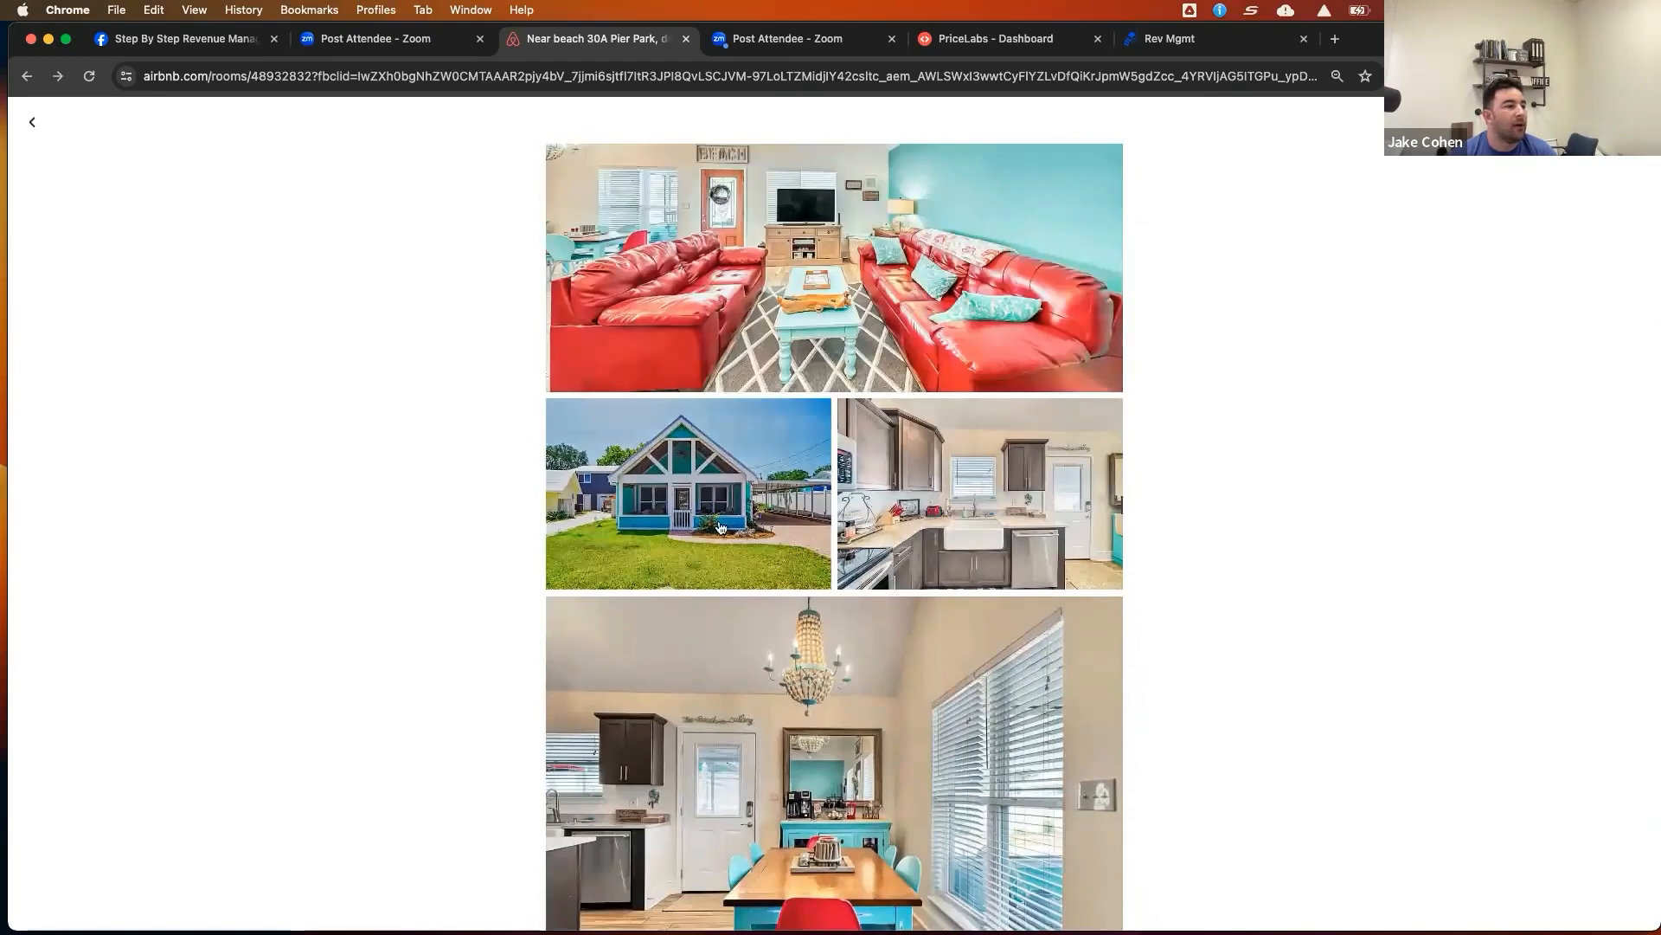
{"action": "scroll", "coordinate": [1056, 502], "scroll_direction": "up", "scroll_amount": 14}
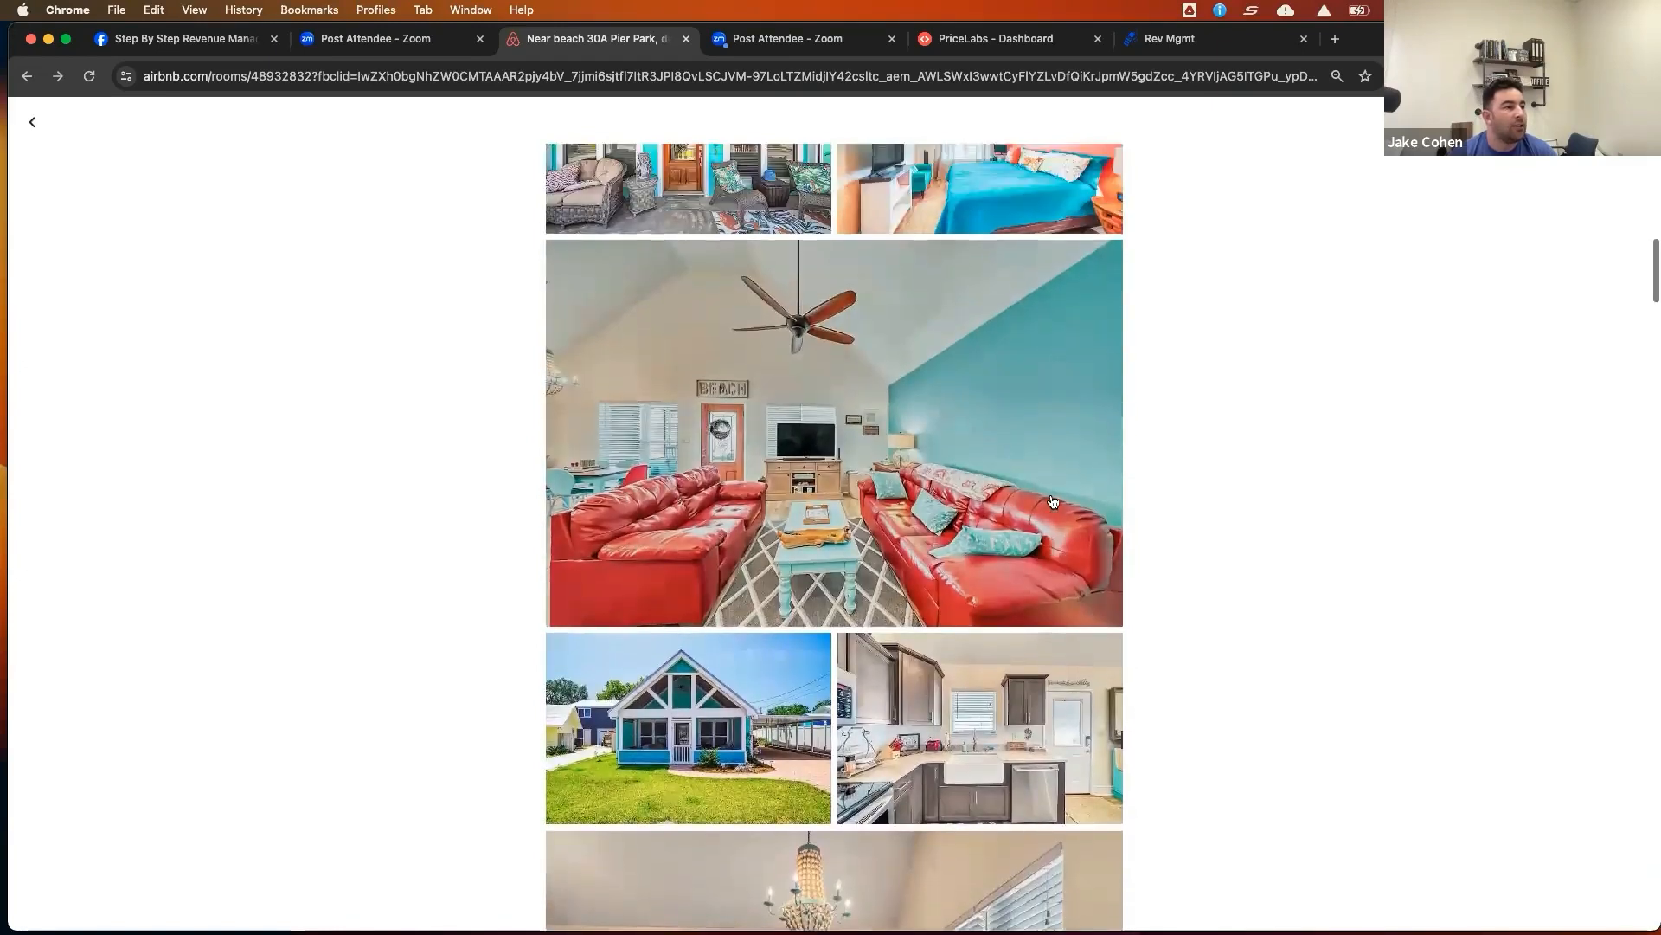
{"action": "scroll", "coordinate": [1053, 502], "scroll_direction": "up", "scroll_amount": 2}
{"action": "scroll", "coordinate": [1053, 501], "scroll_direction": "down", "scroll_amount": 8}
{"action": "scroll", "coordinate": [1053, 500], "scroll_direction": "down", "scroll_amount": 20}
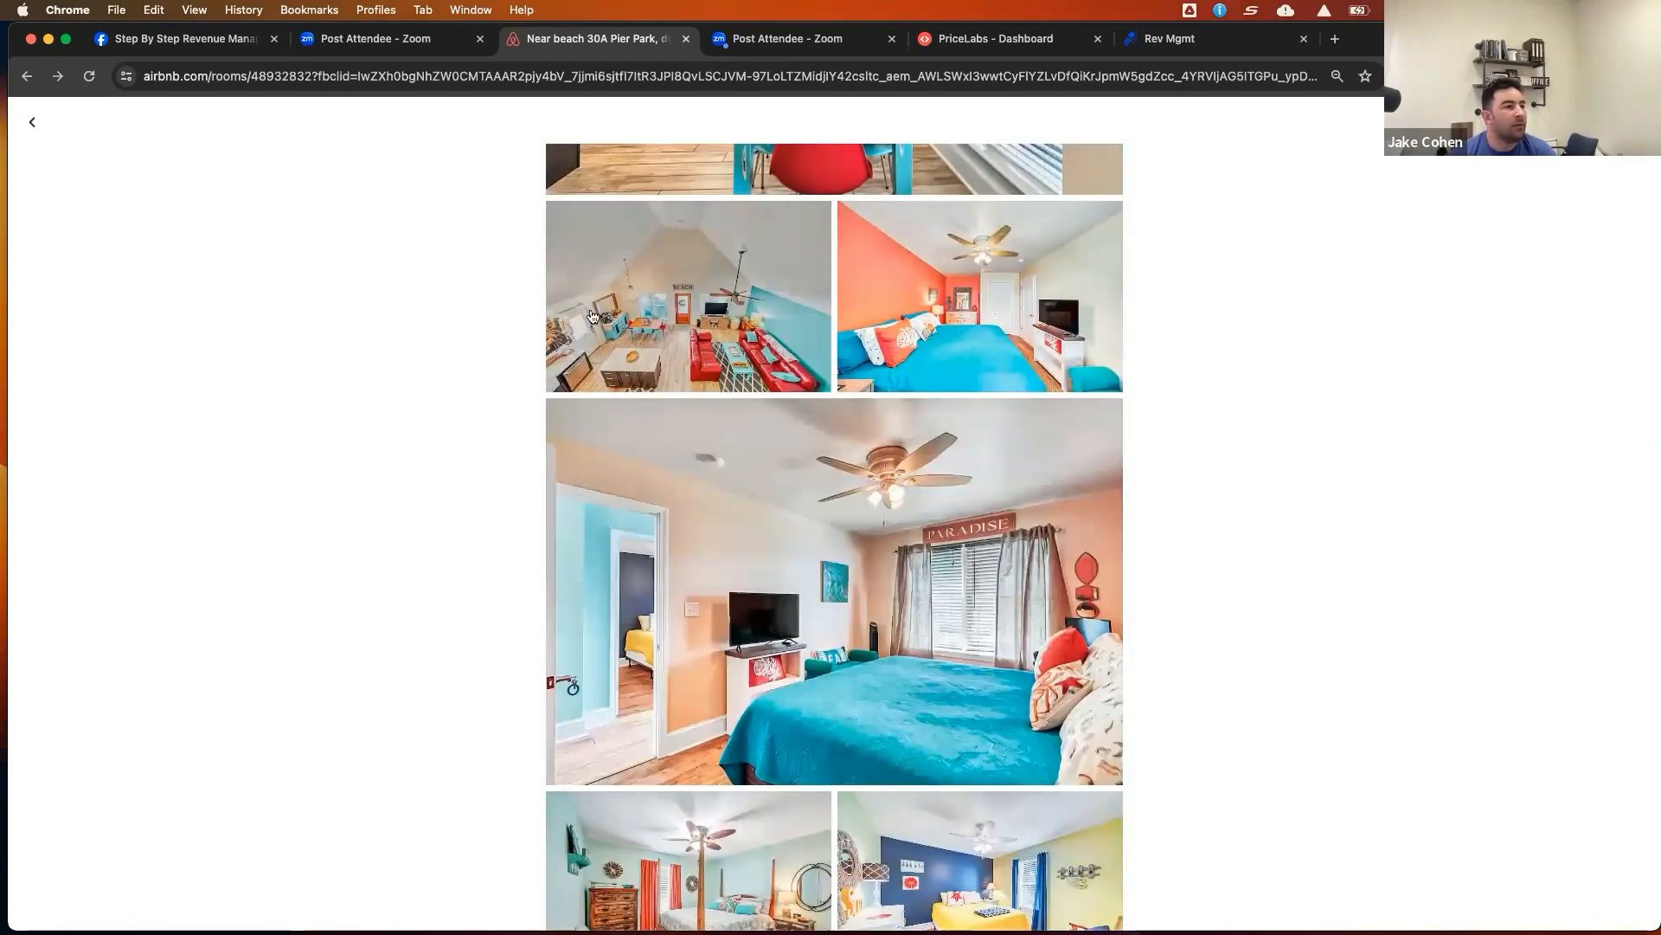
Open the bird's-eye living room photo full-screen, close it, and scroll through the bedroom photos
{"action": "left_click", "coordinate": [666, 298]}
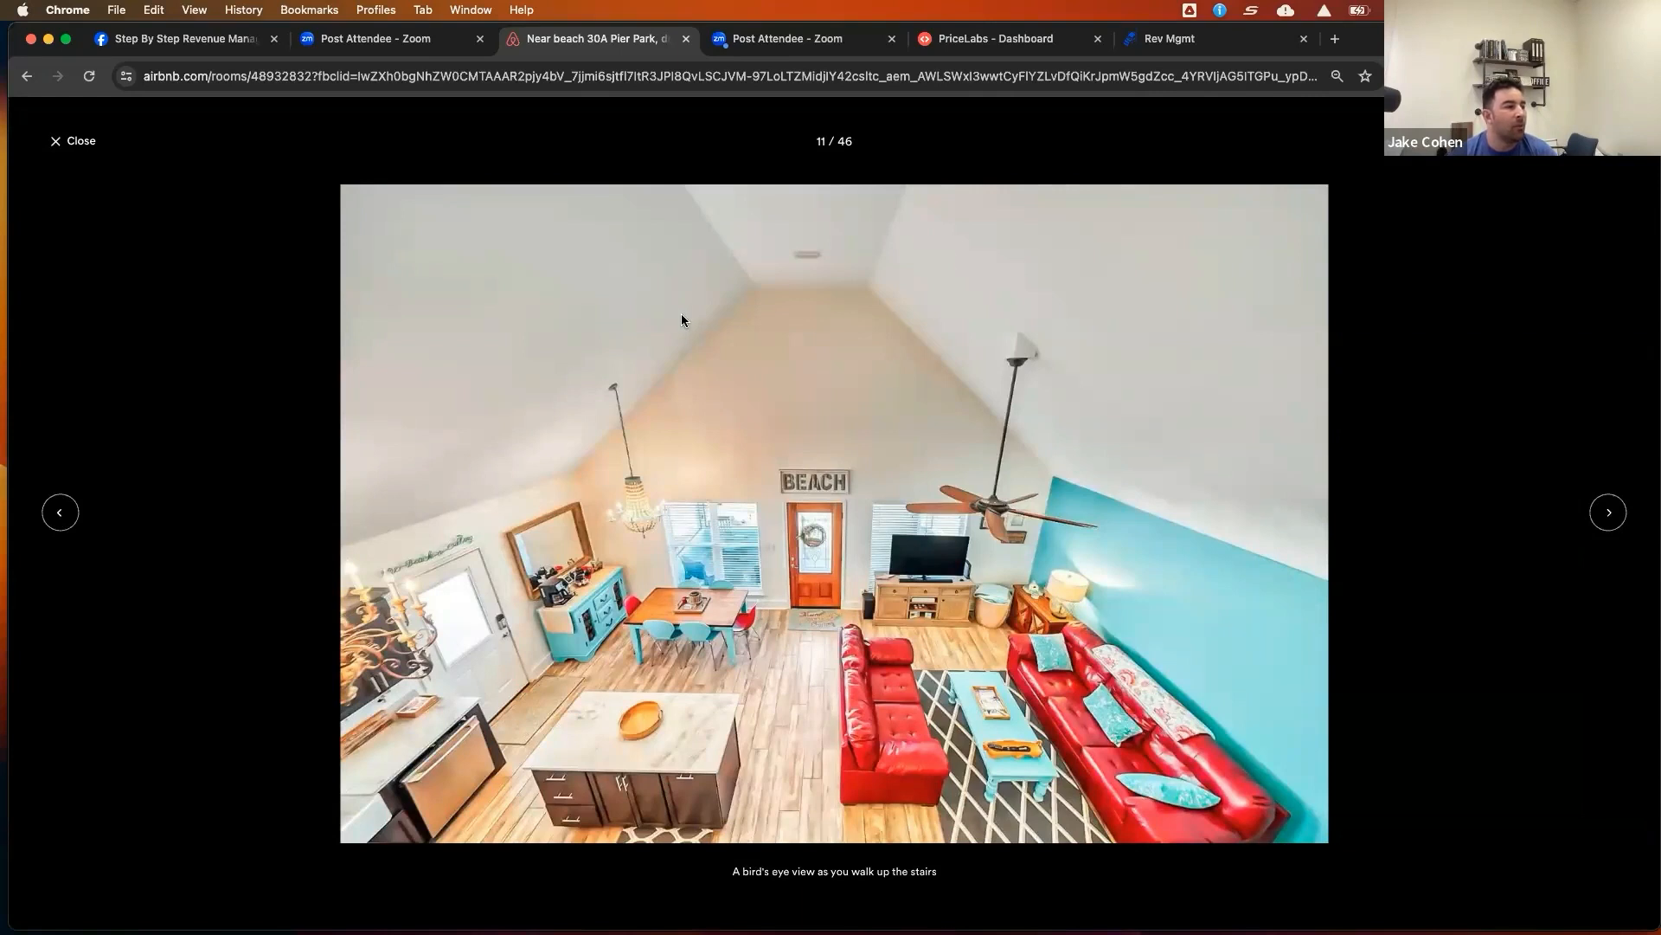
{"action": "left_click", "coordinate": [52, 149]}
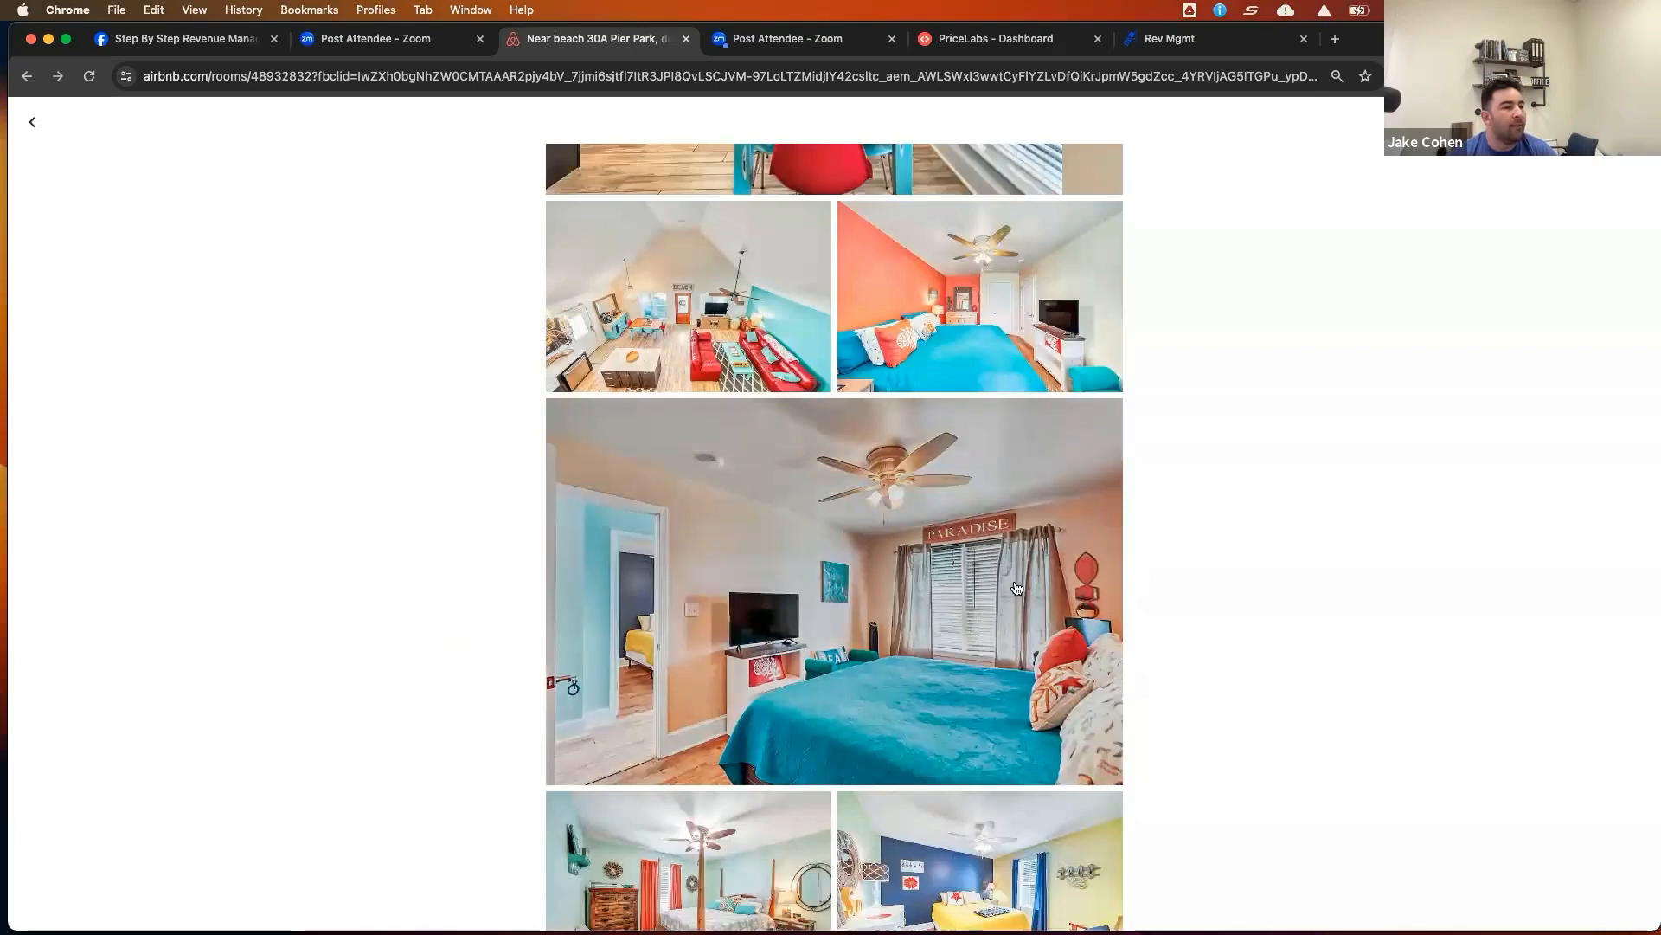
{"action": "scroll", "coordinate": [1017, 588], "scroll_direction": "down", "scroll_amount": 2}
{"action": "scroll", "coordinate": [1017, 589], "scroll_direction": "down", "scroll_amount": 3}
{"action": "scroll", "coordinate": [1015, 589], "scroll_direction": "up", "scroll_amount": 2}
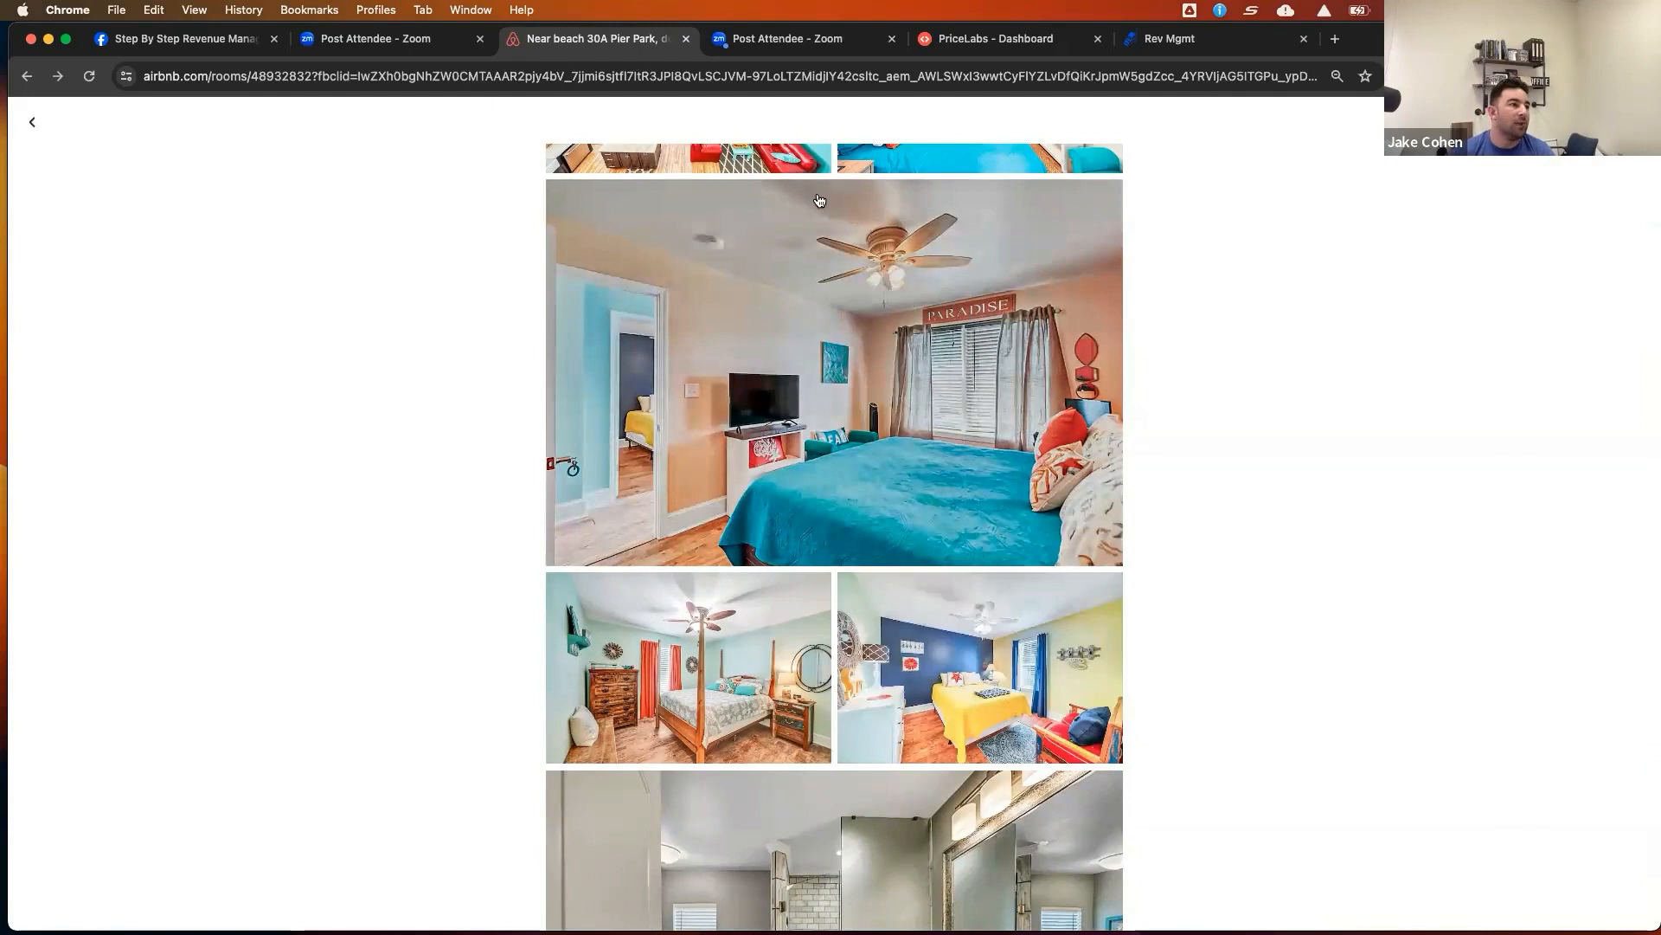
{"action": "scroll", "coordinate": [1201, 242], "scroll_direction": "up", "scroll_amount": 5}
{"action": "scroll", "coordinate": [1201, 243], "scroll_direction": "up", "scroll_amount": 10}
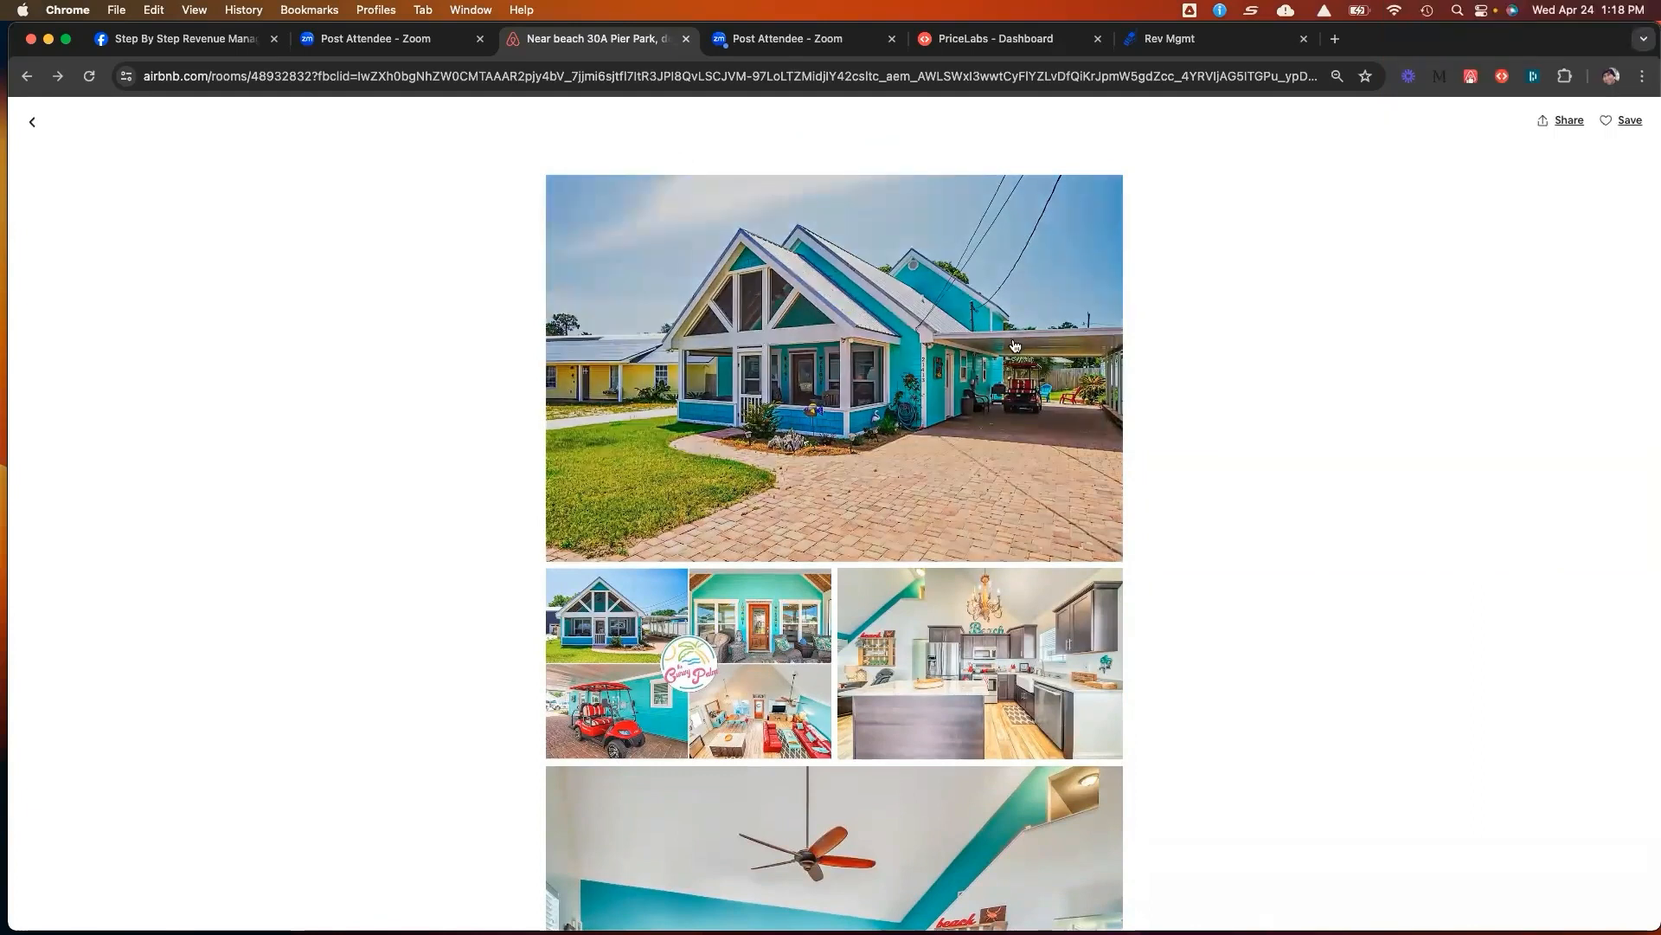
Browse the gallery down through the bedrooms and backyard photos, then back up to the listing page
{"action": "scroll", "coordinate": [1016, 348], "scroll_direction": "down", "scroll_amount": 2}
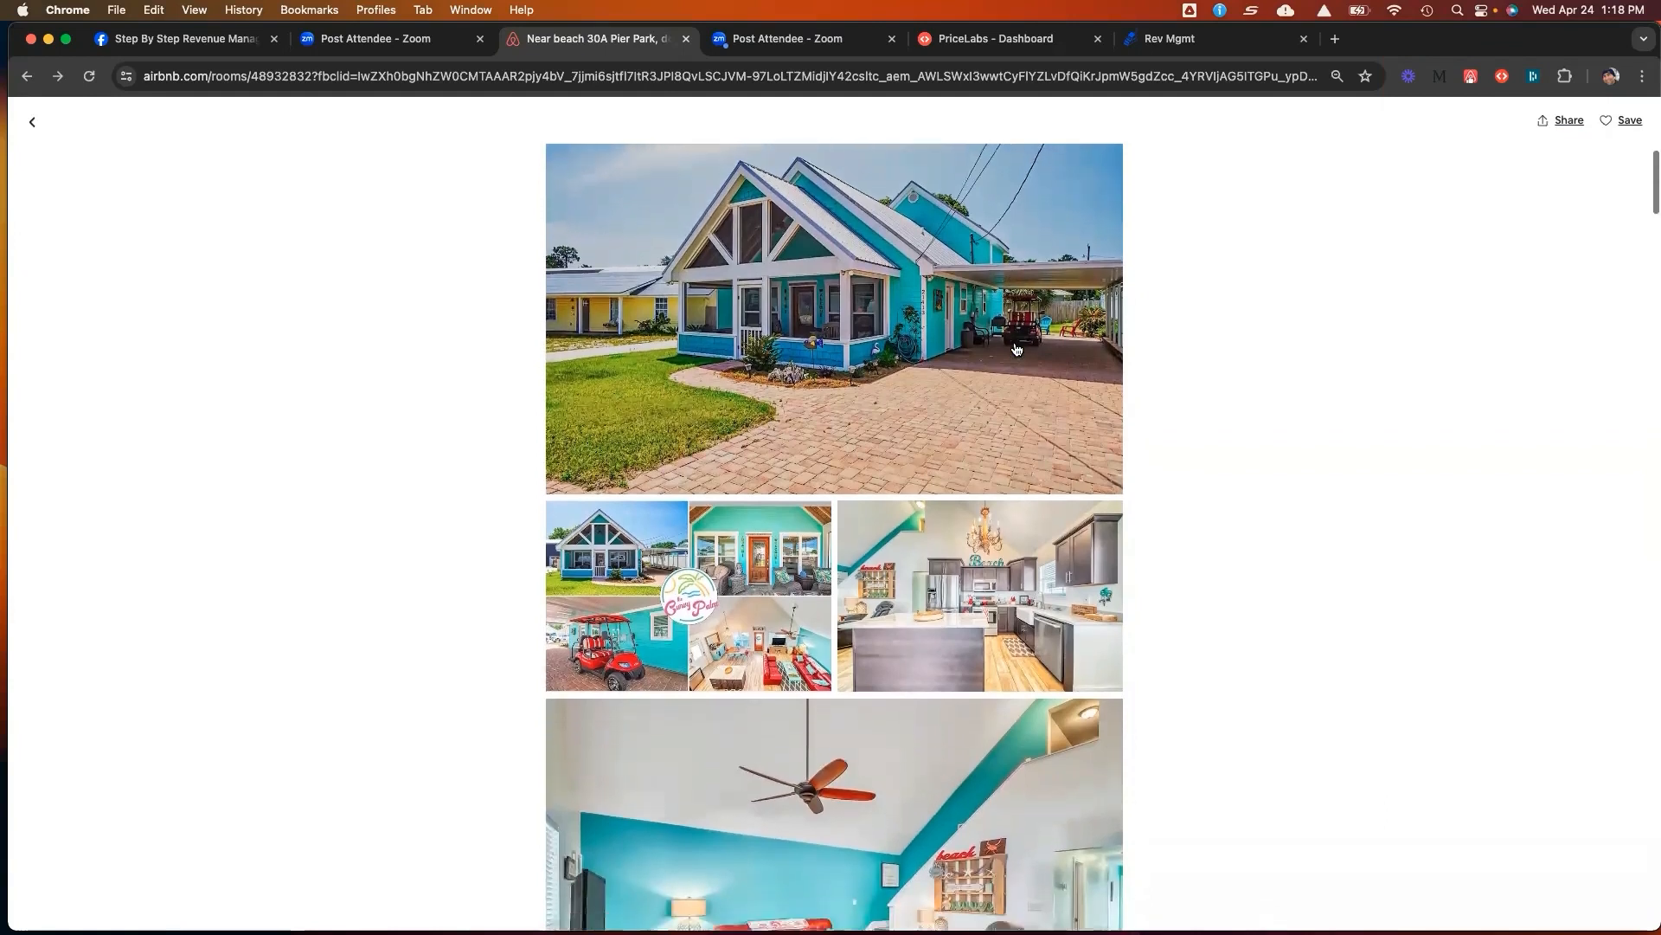
{"action": "scroll", "coordinate": [1017, 349], "scroll_direction": "down", "scroll_amount": 7}
{"action": "scroll", "coordinate": [1017, 348], "scroll_direction": "down", "scroll_amount": 20}
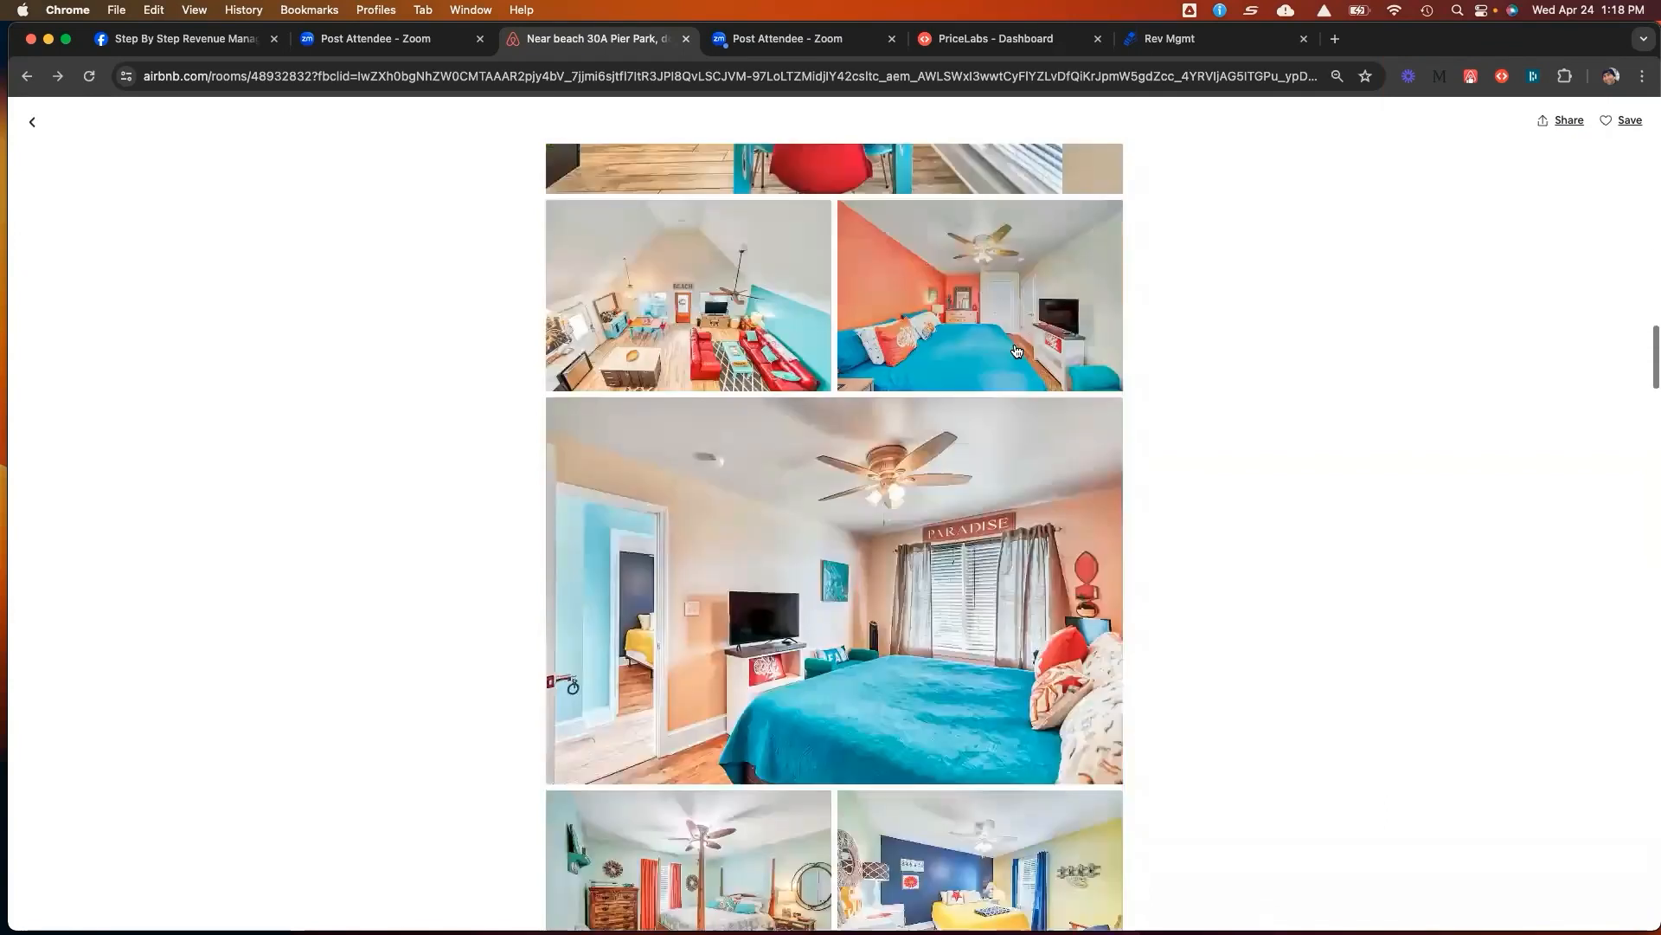
{"action": "scroll", "coordinate": [1017, 350], "scroll_direction": "down", "scroll_amount": 18}
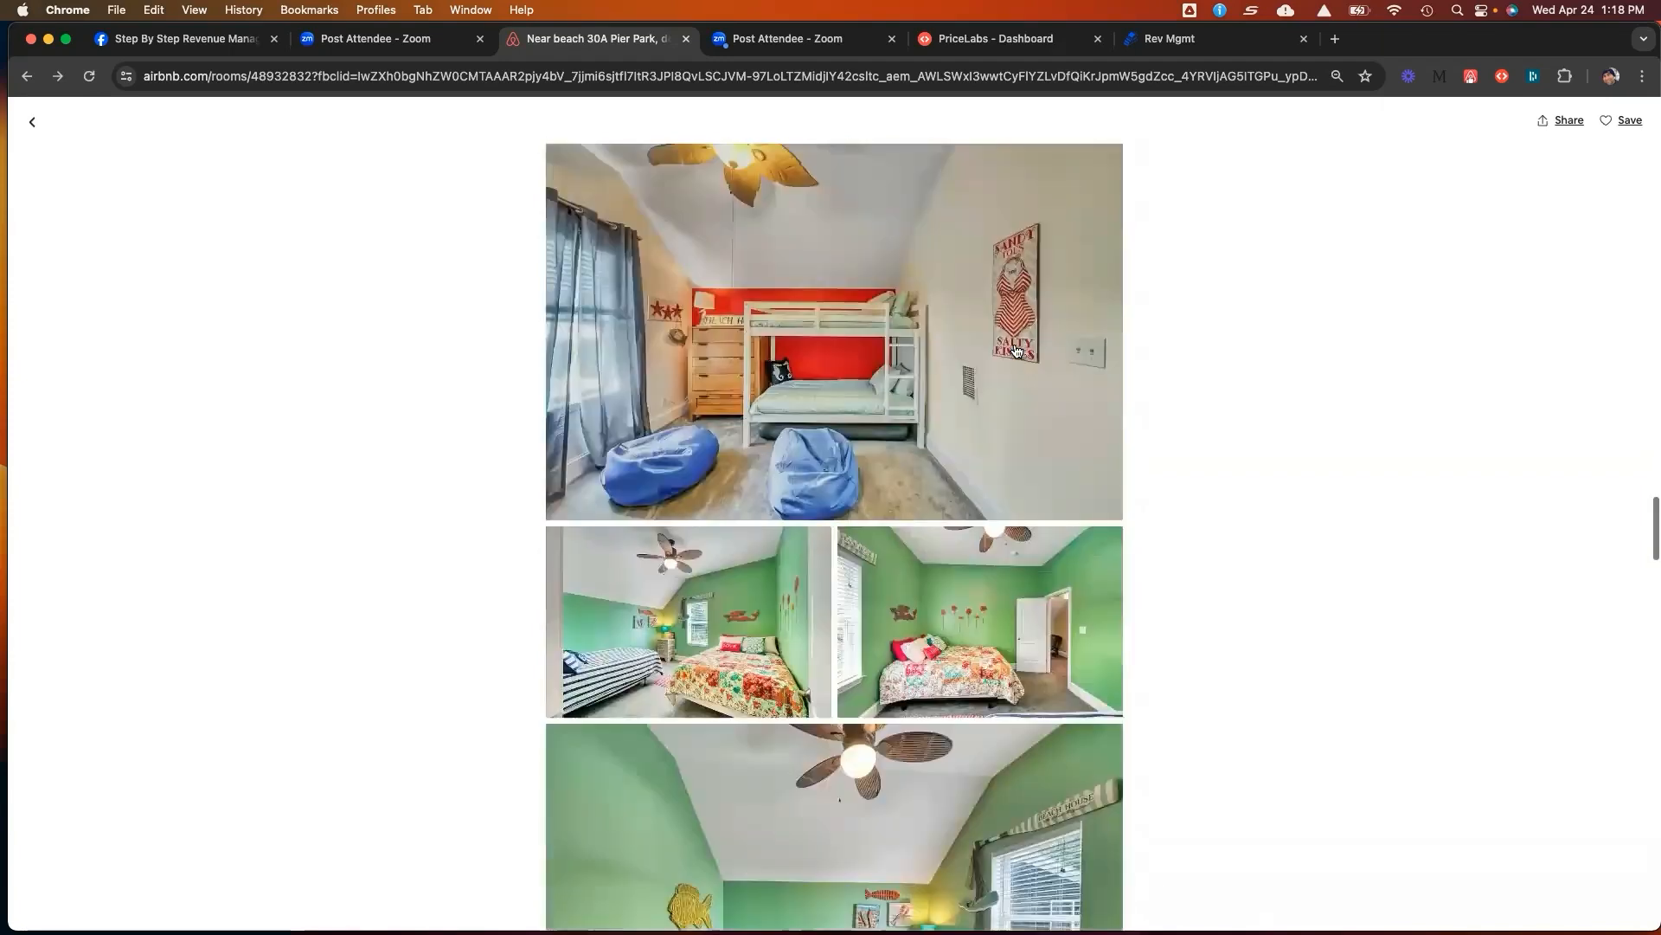
{"action": "scroll", "coordinate": [1017, 350], "scroll_direction": "down", "scroll_amount": 5}
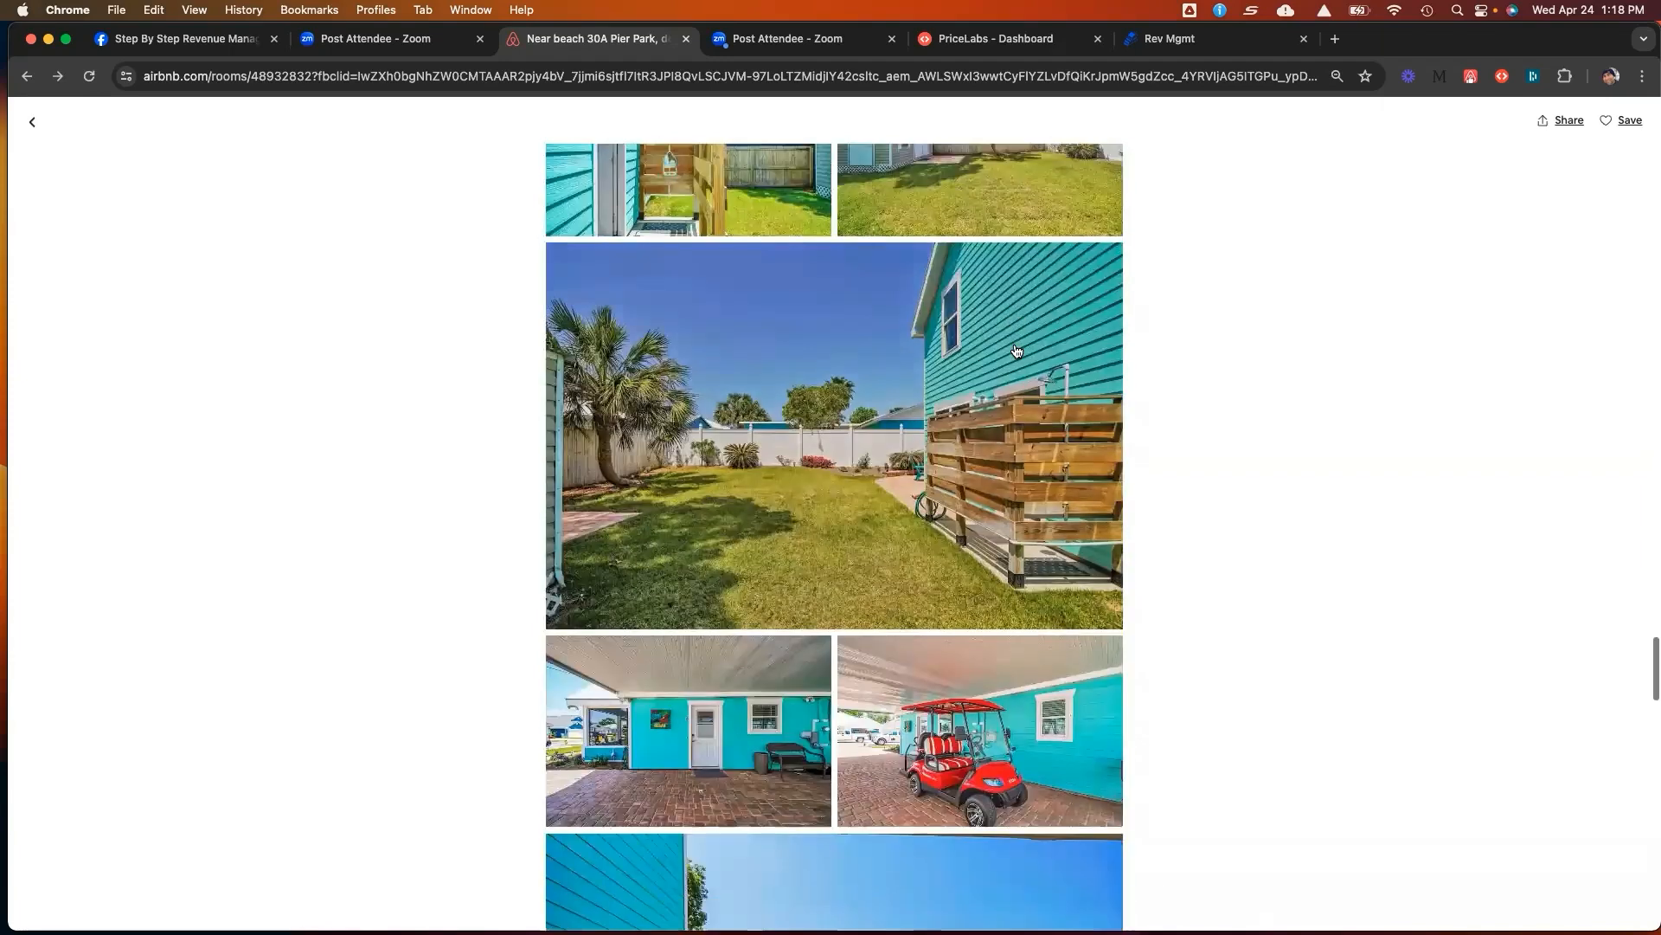
{"action": "scroll", "coordinate": [1016, 350], "scroll_direction": "up", "scroll_amount": 1}
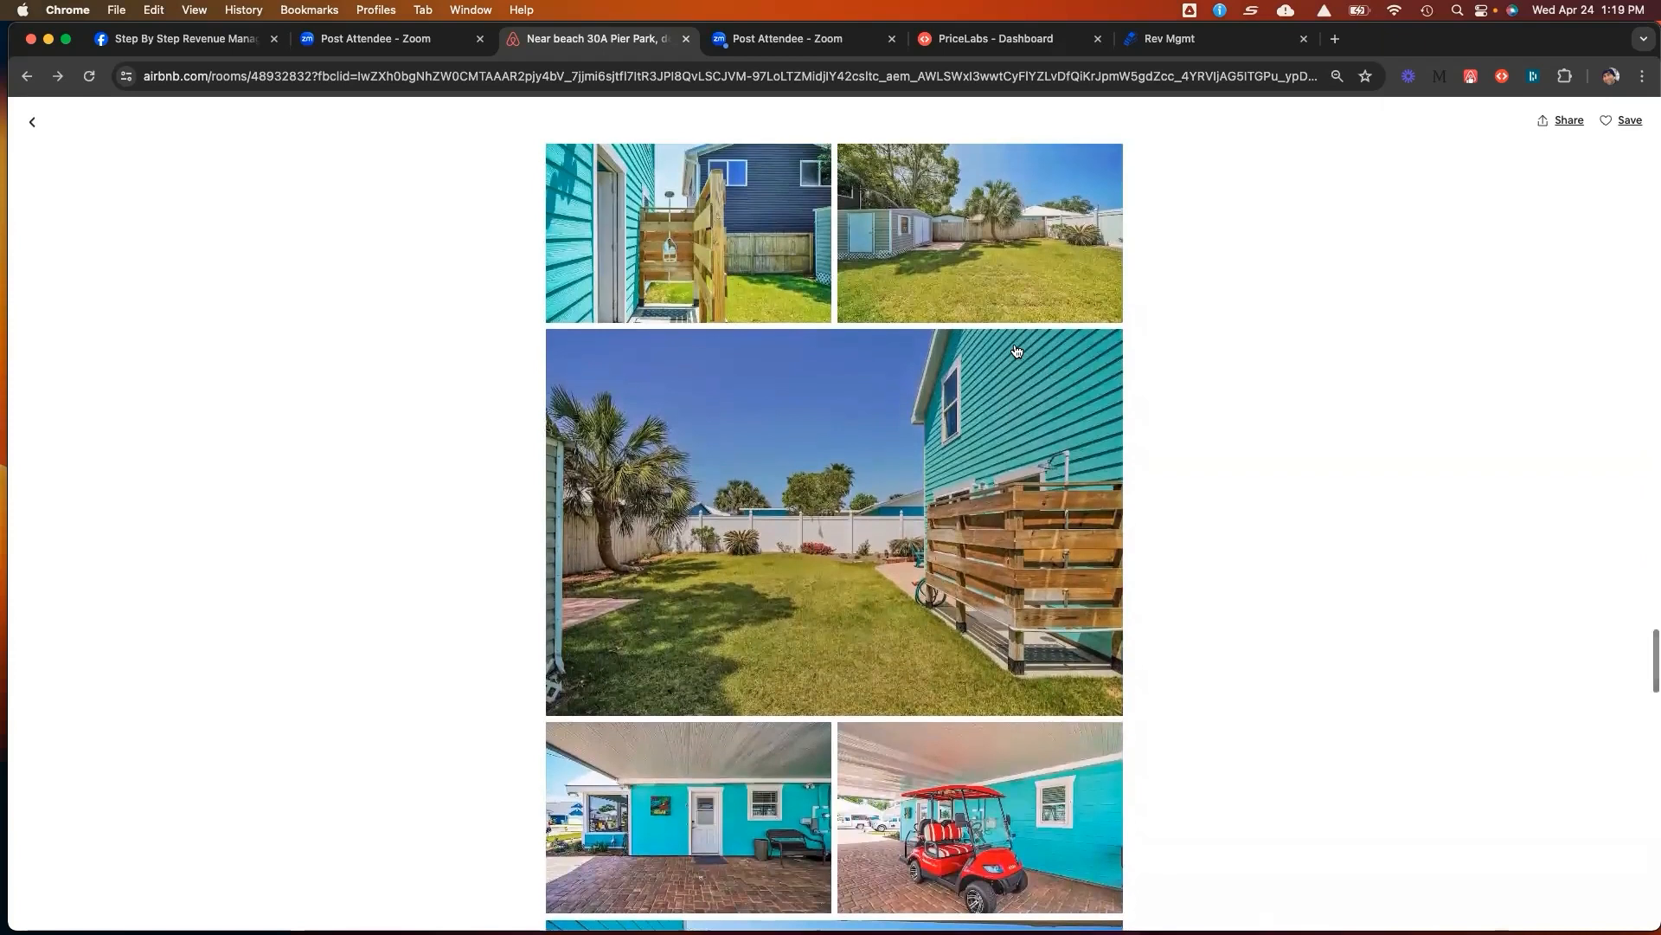
{"action": "scroll", "coordinate": [1016, 350], "scroll_direction": "down", "scroll_amount": 1}
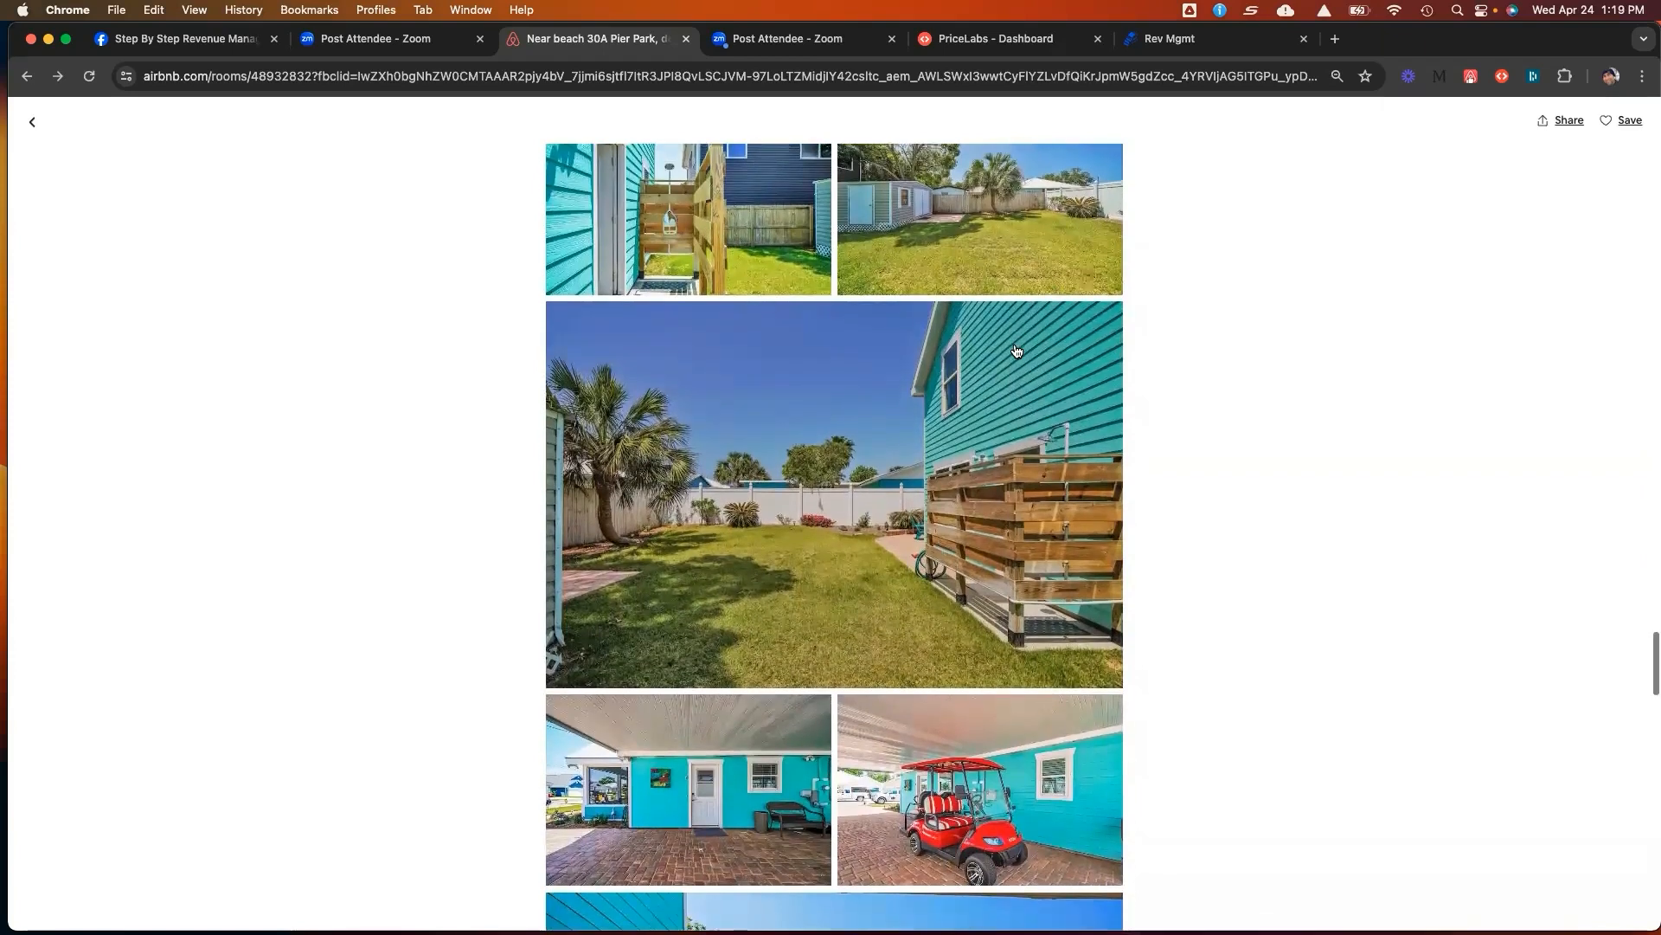
{"action": "scroll", "coordinate": [1017, 351], "scroll_direction": "down", "scroll_amount": 2}
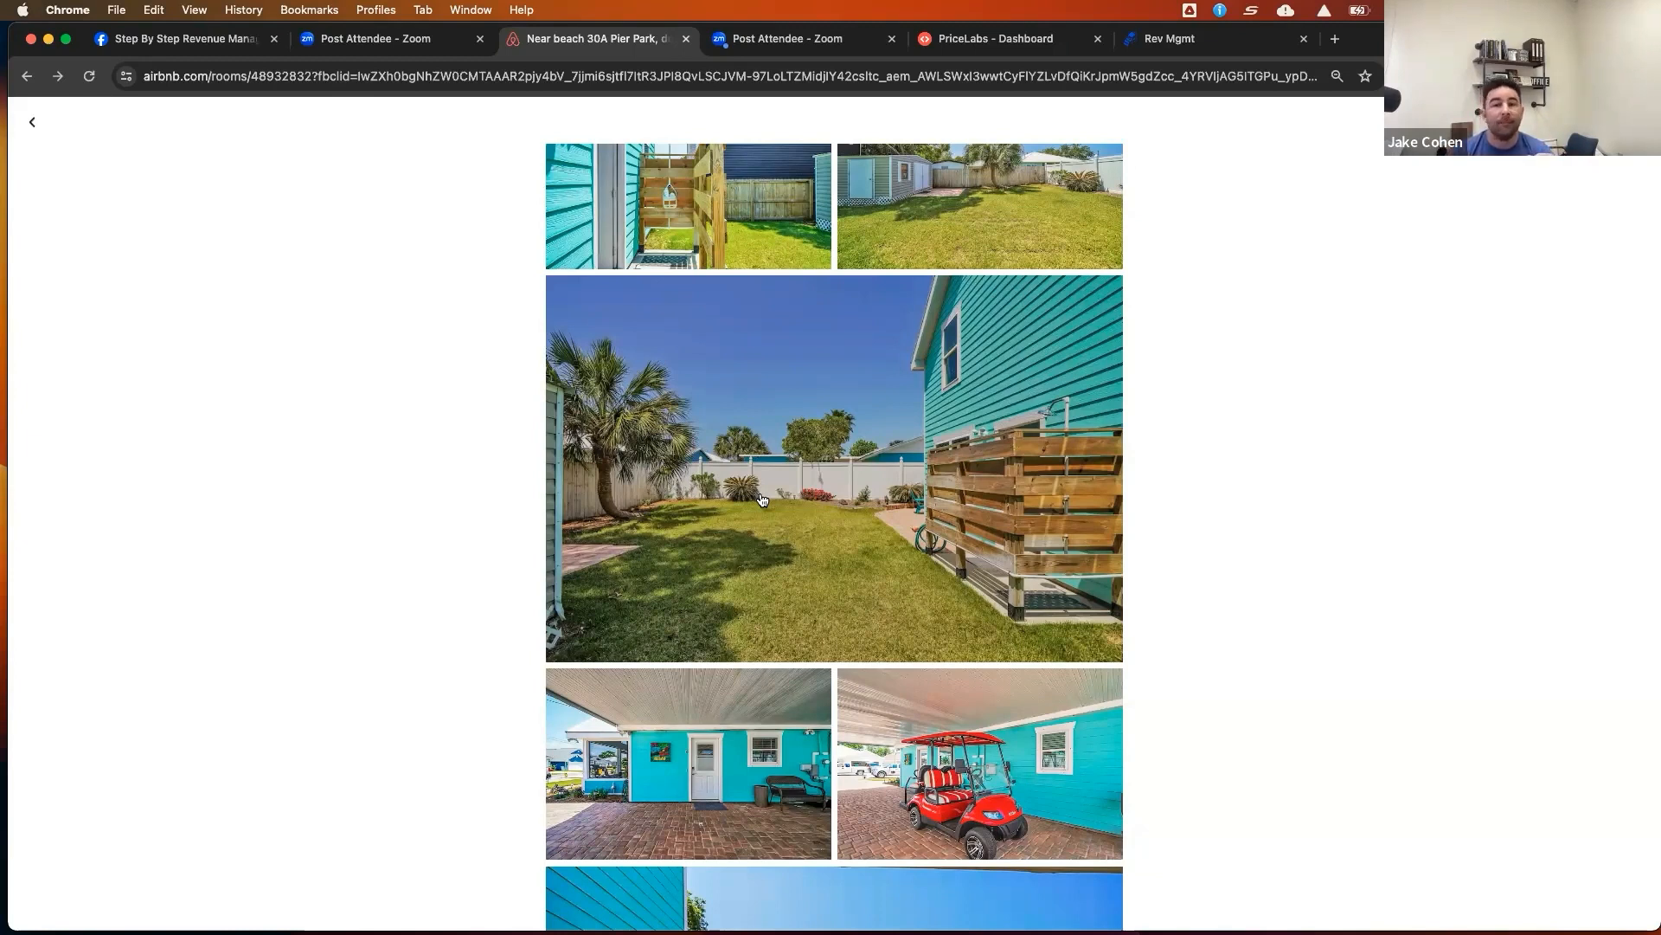
{"action": "scroll", "coordinate": [887, 525], "scroll_direction": "down", "scroll_amount": 1}
{"action": "scroll", "coordinate": [888, 526], "scroll_direction": "up", "scroll_amount": 1}
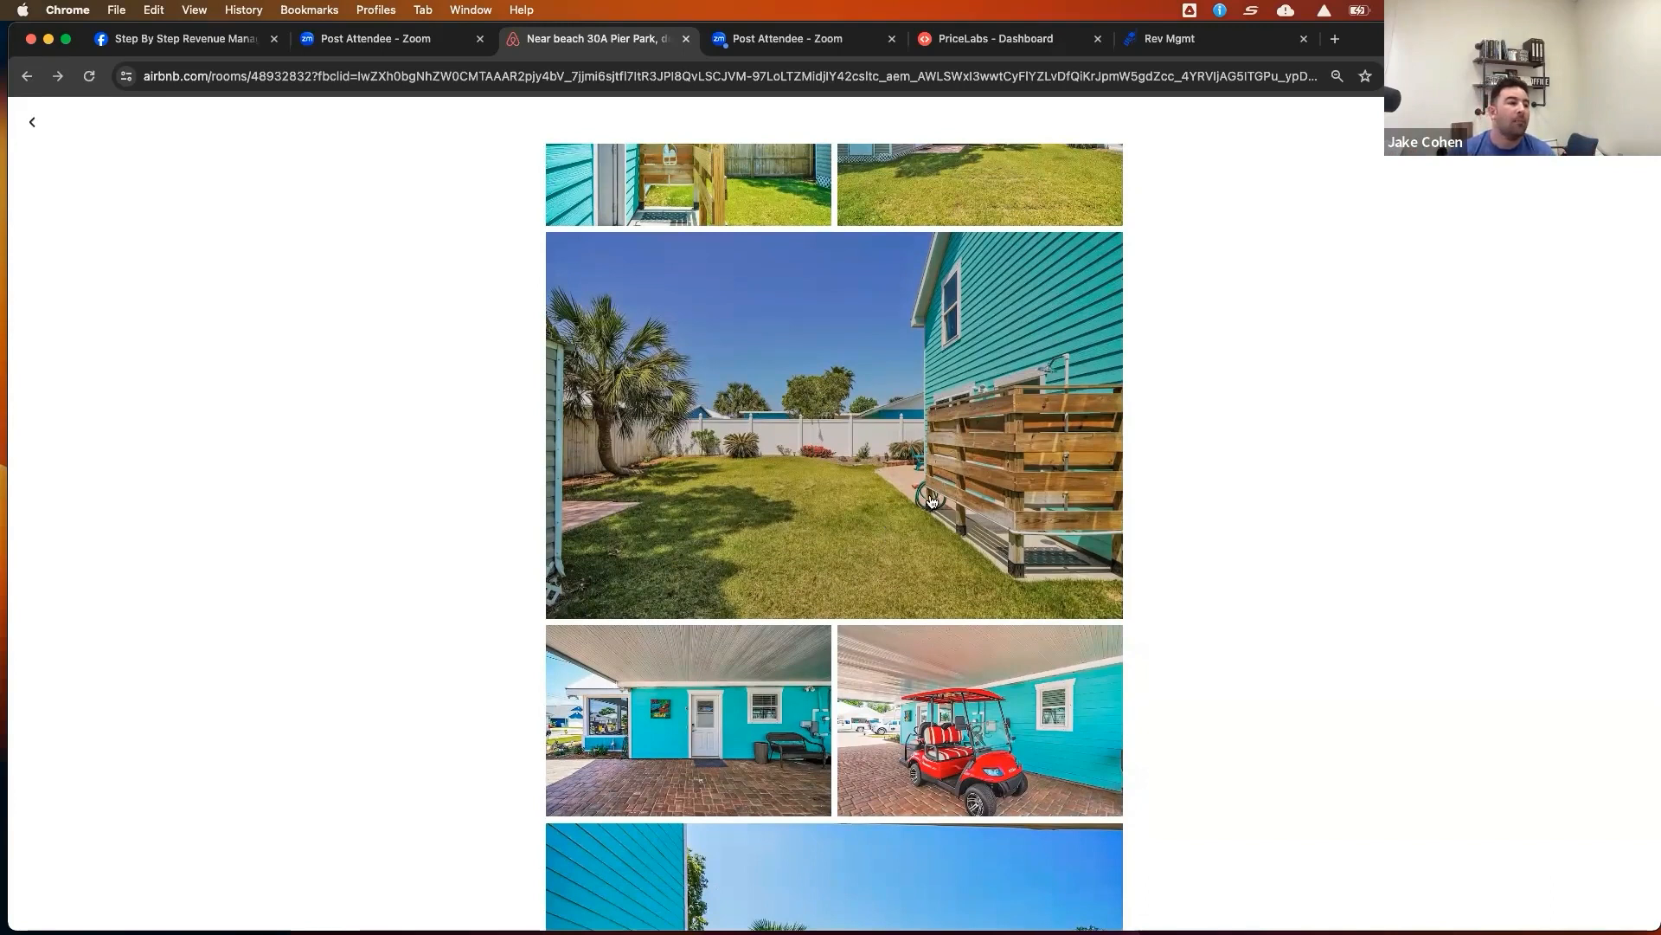
{"action": "scroll", "coordinate": [933, 499], "scroll_direction": "up", "scroll_amount": 5}
{"action": "scroll", "coordinate": [934, 499], "scroll_direction": "up", "scroll_amount": 20}
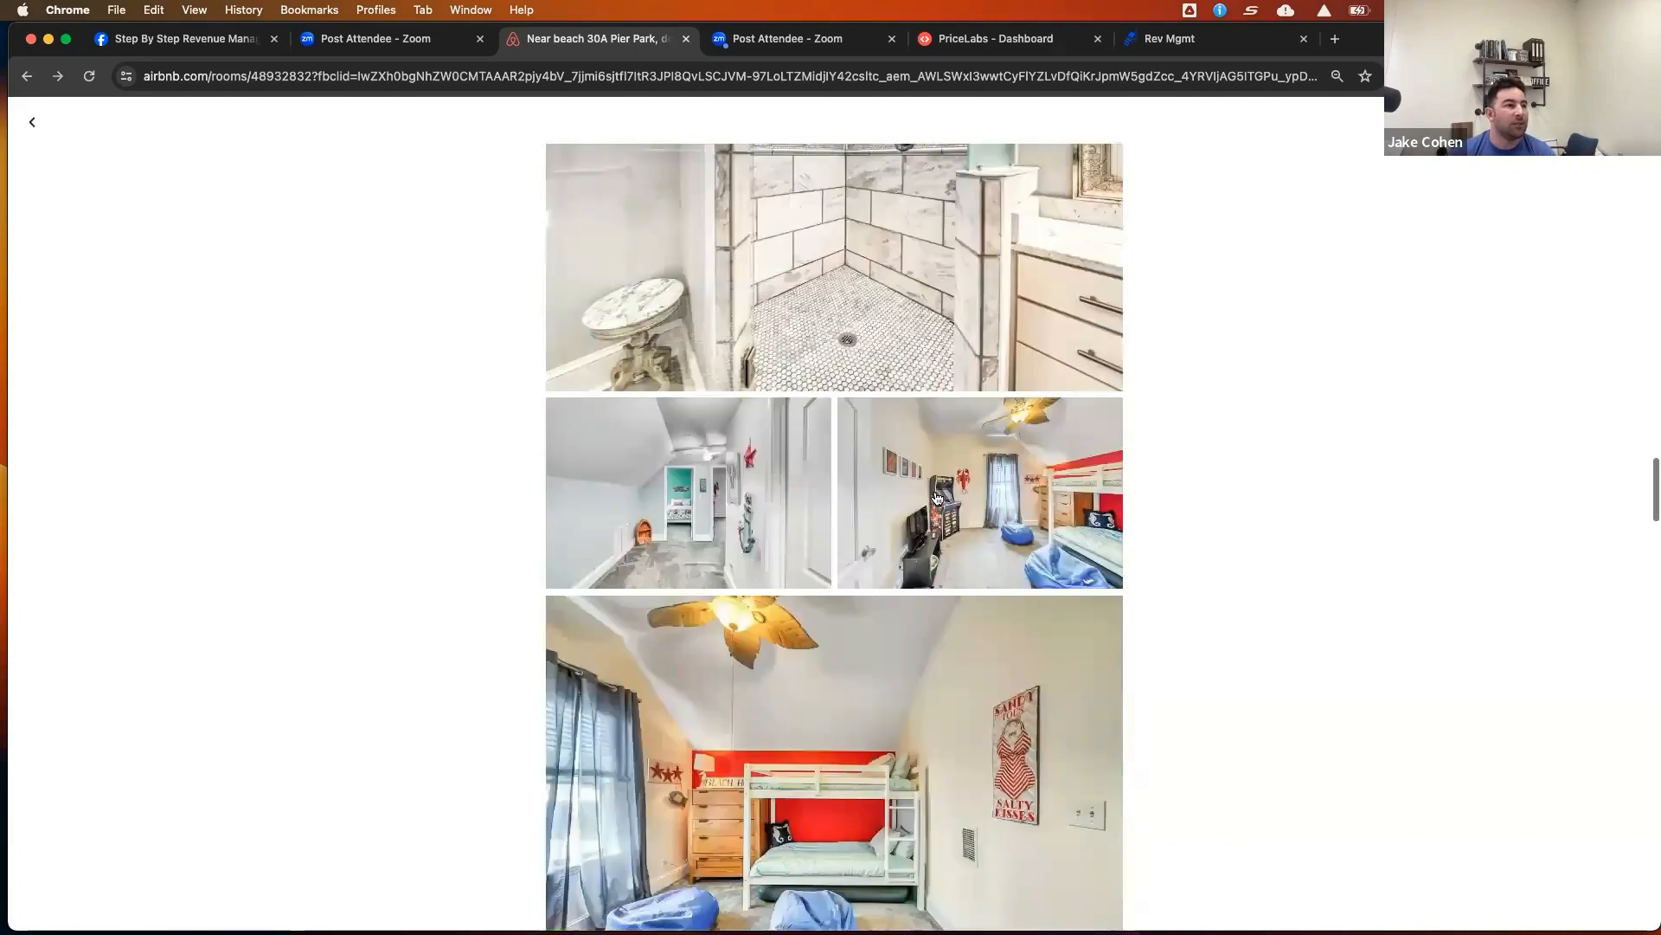
{"action": "scroll", "coordinate": [941, 496], "scroll_direction": "up", "scroll_amount": 20}
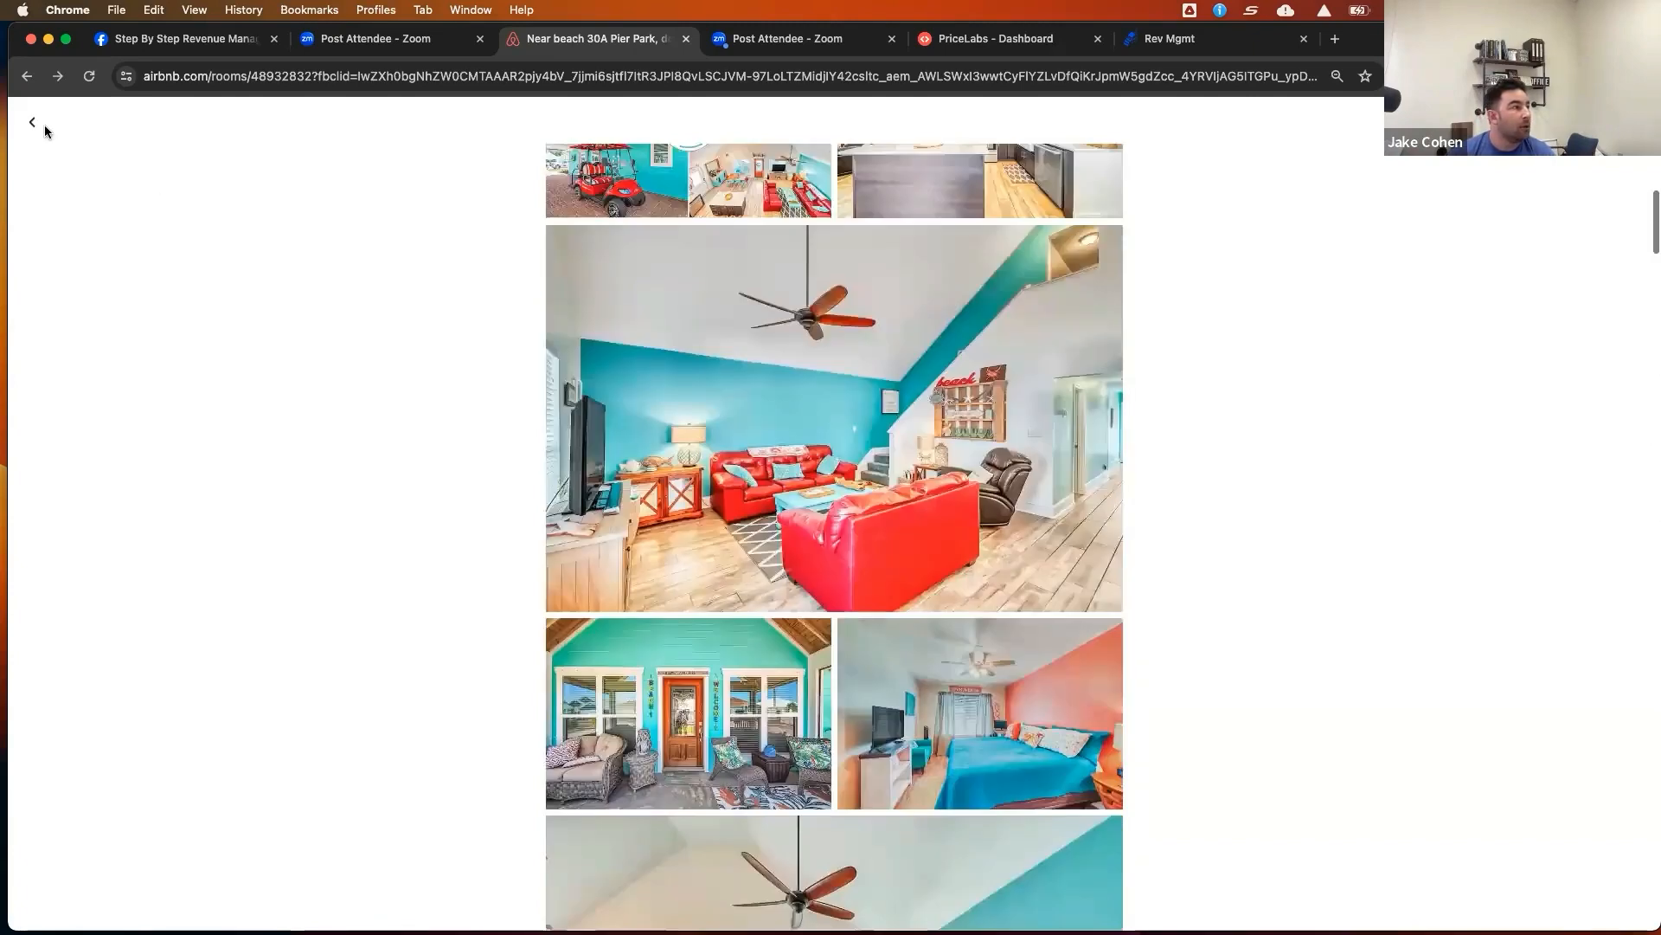
{"action": "scroll", "coordinate": [717, 205], "scroll_direction": "up", "scroll_amount": 5}
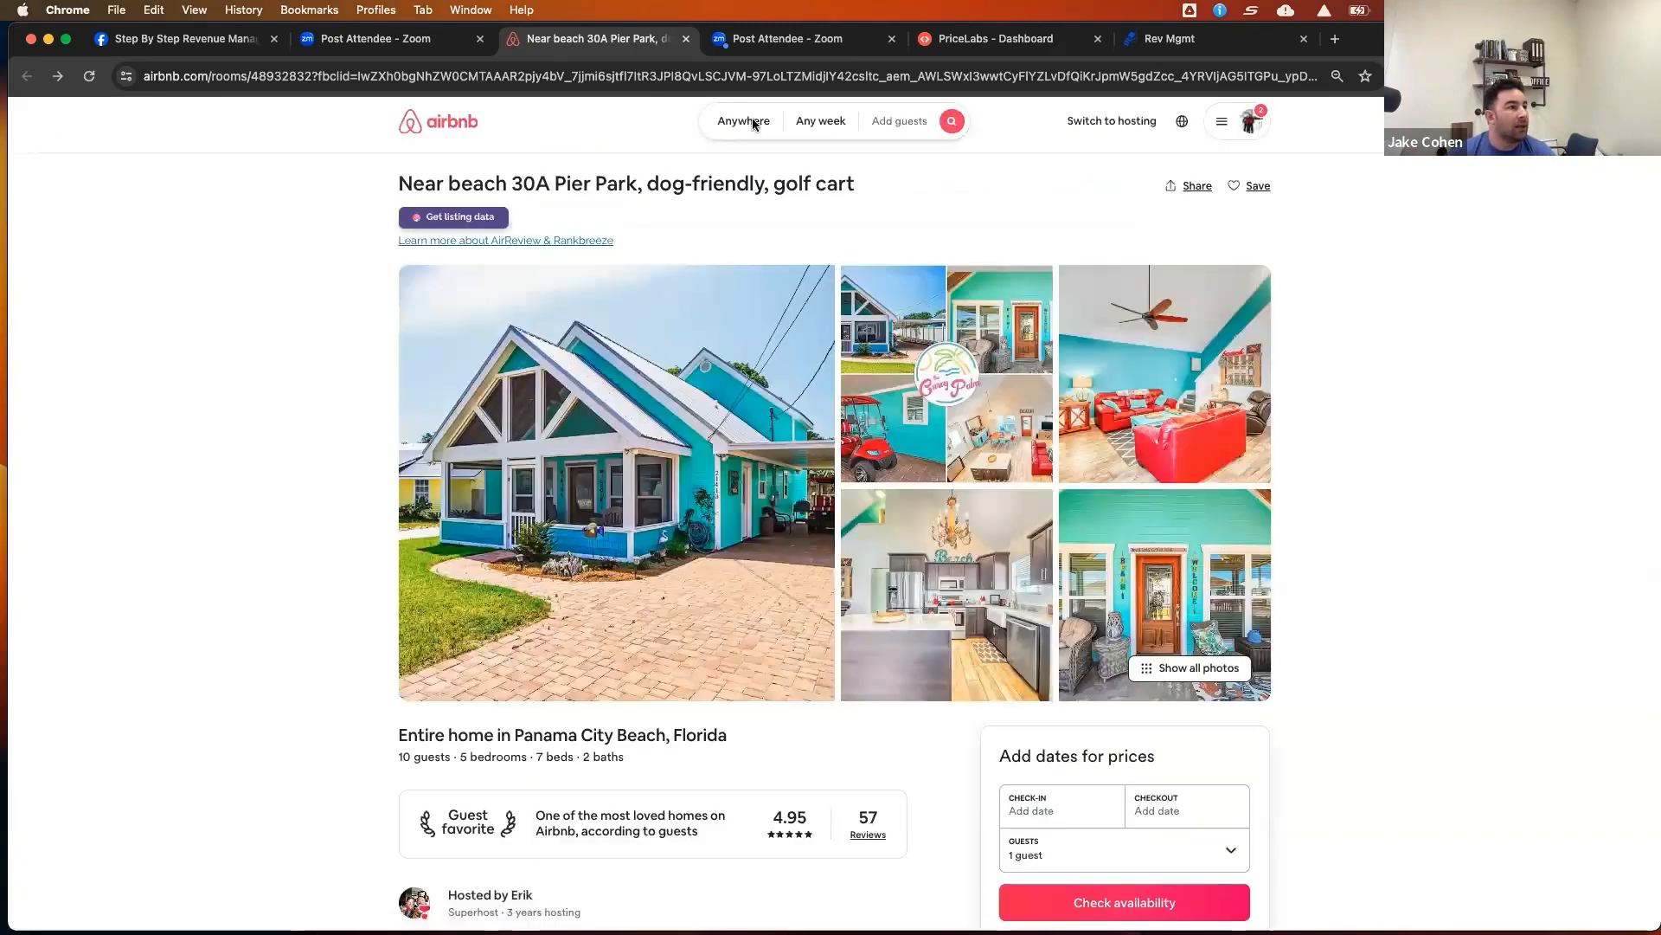
Search Airbnb stays in Panama City Beach, FL without dates
{"action": "left_click", "coordinate": [752, 122]}
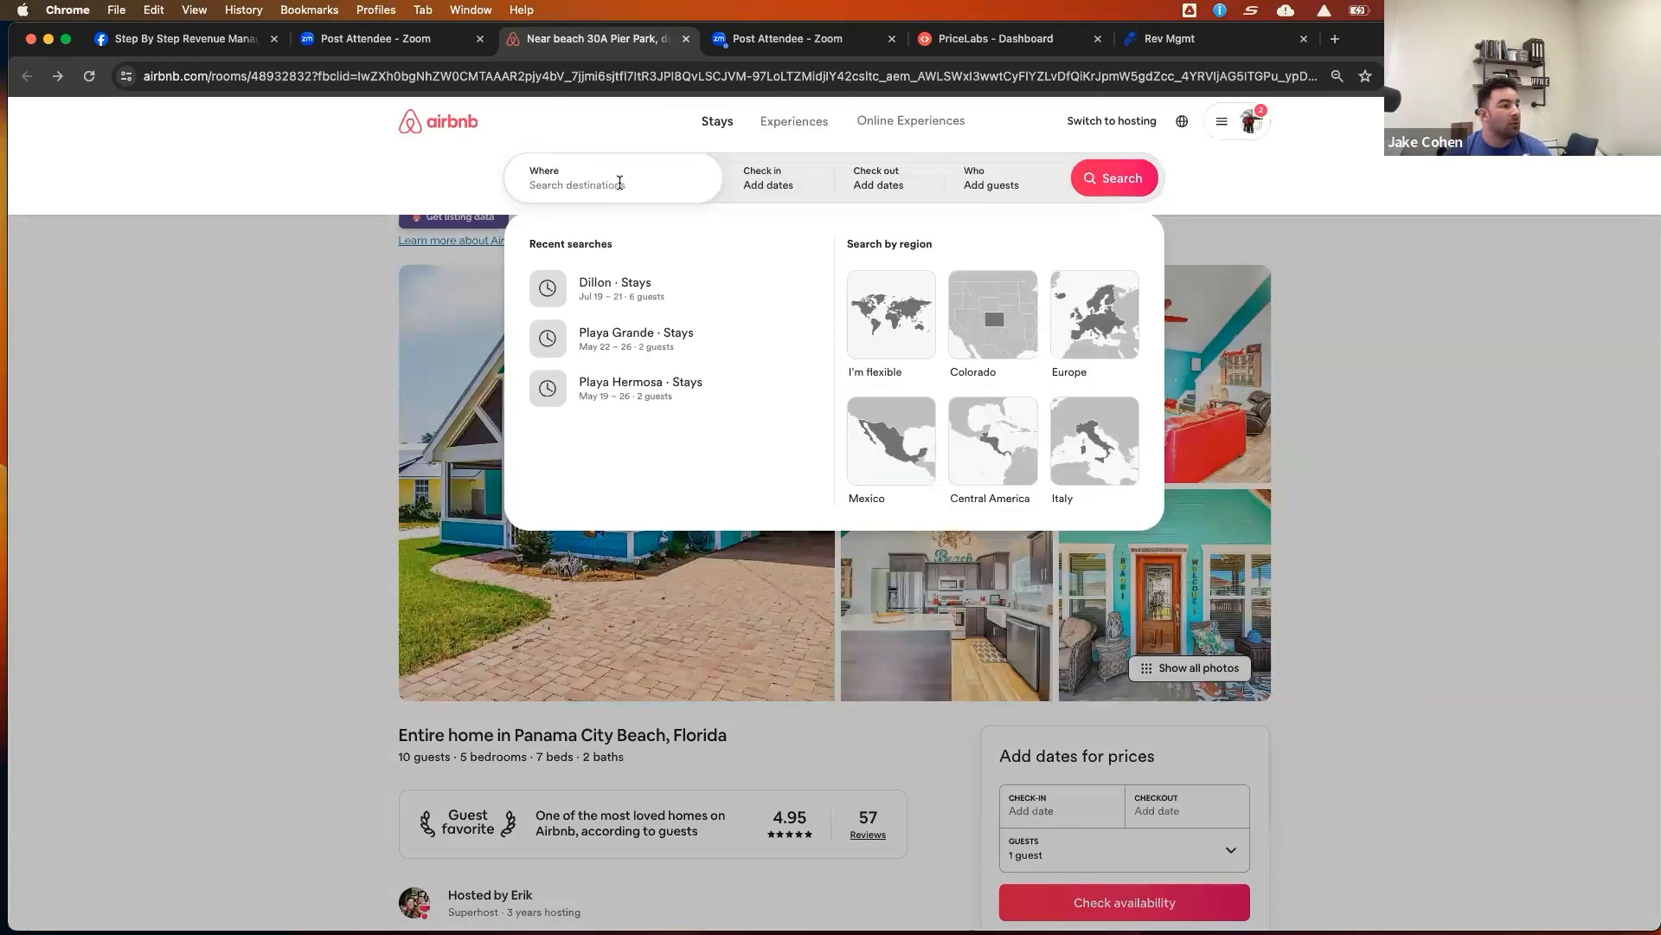
{"action": "type", "text": "panama"}
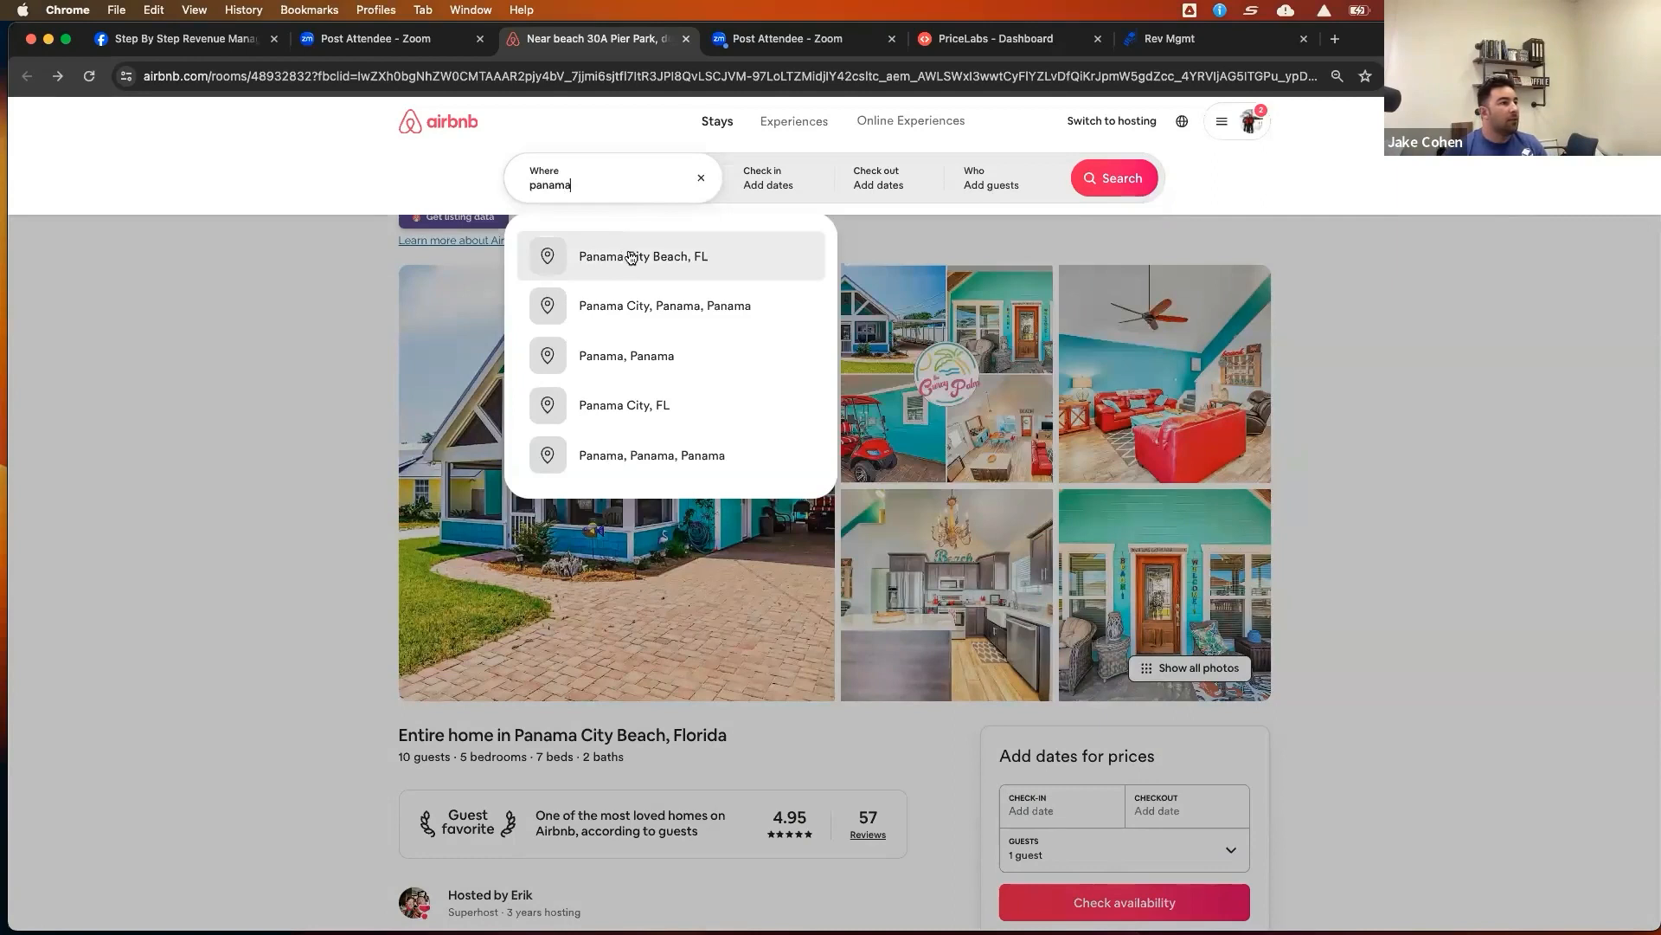
{"action": "left_click", "coordinate": [631, 257]}
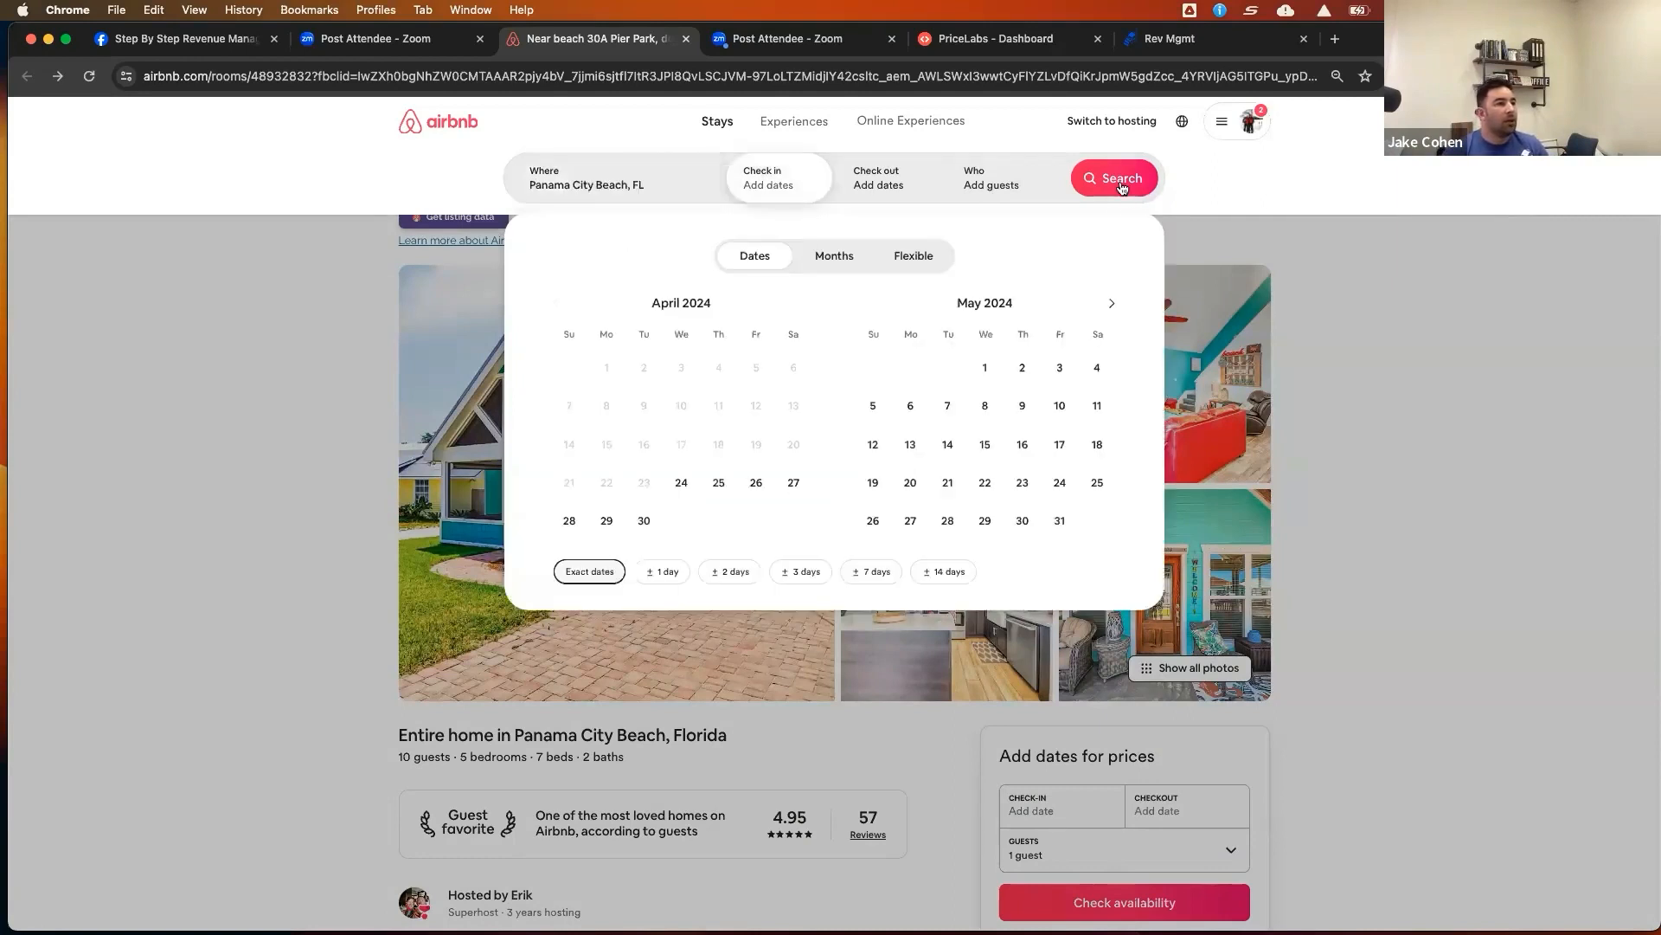
{"action": "left_click", "coordinate": [1129, 179]}
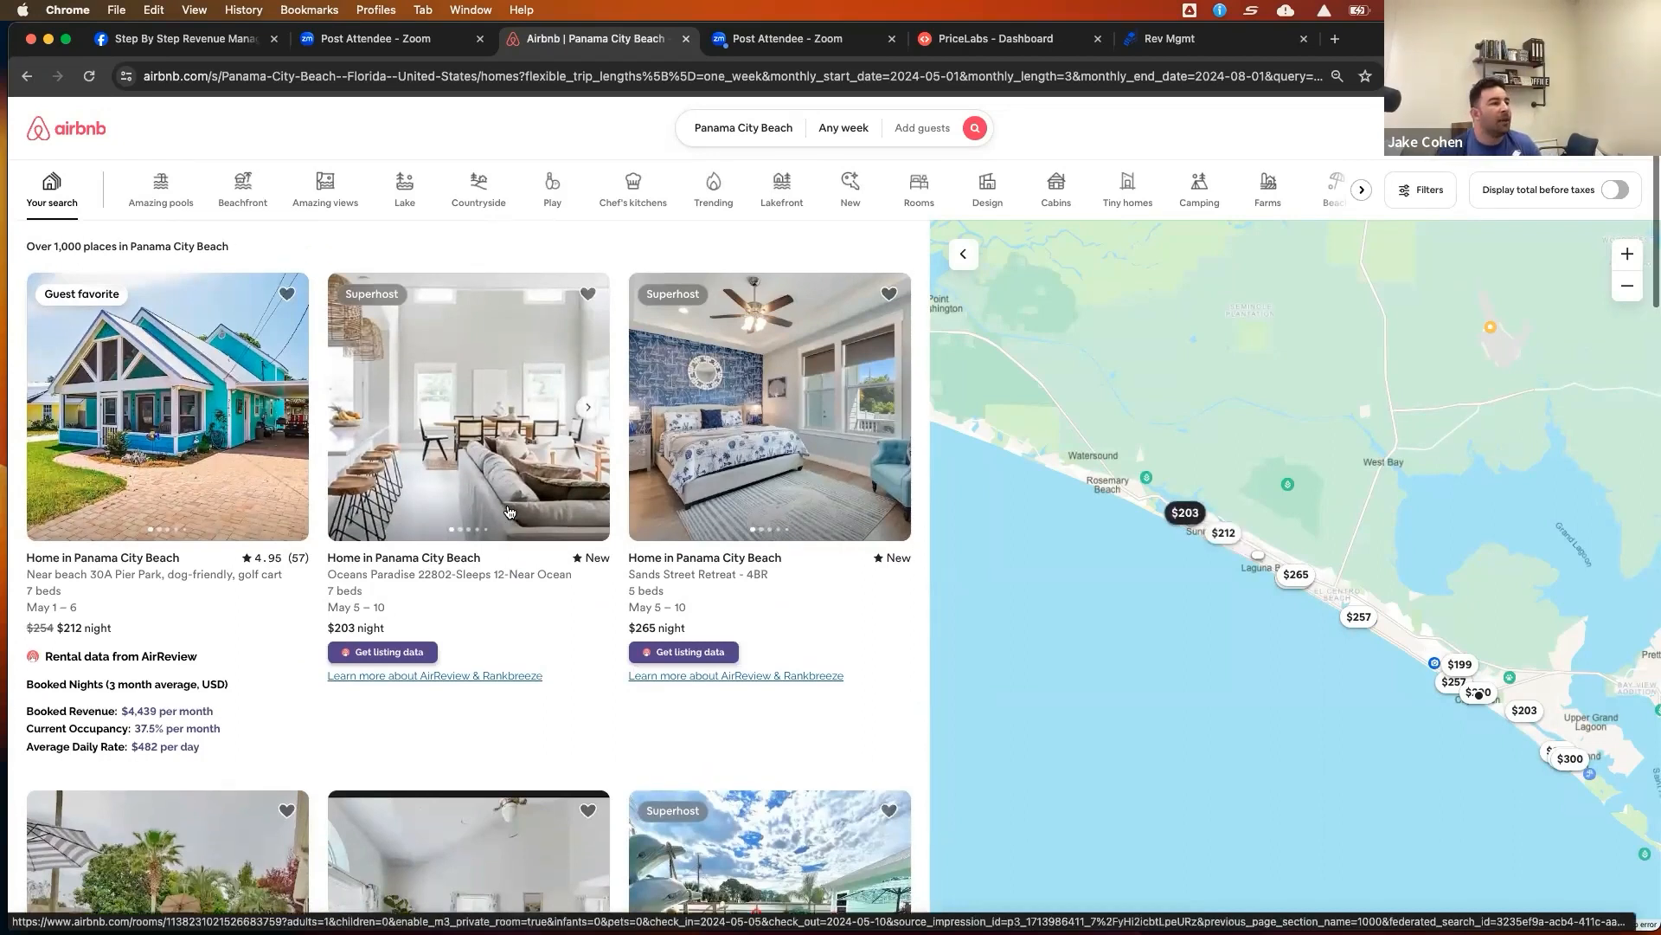
Browse the Panama City Beach search results to compare nearby competing listings and their nightly prices
{"action": "scroll", "coordinate": [508, 511], "scroll_direction": "down", "scroll_amount": 3}
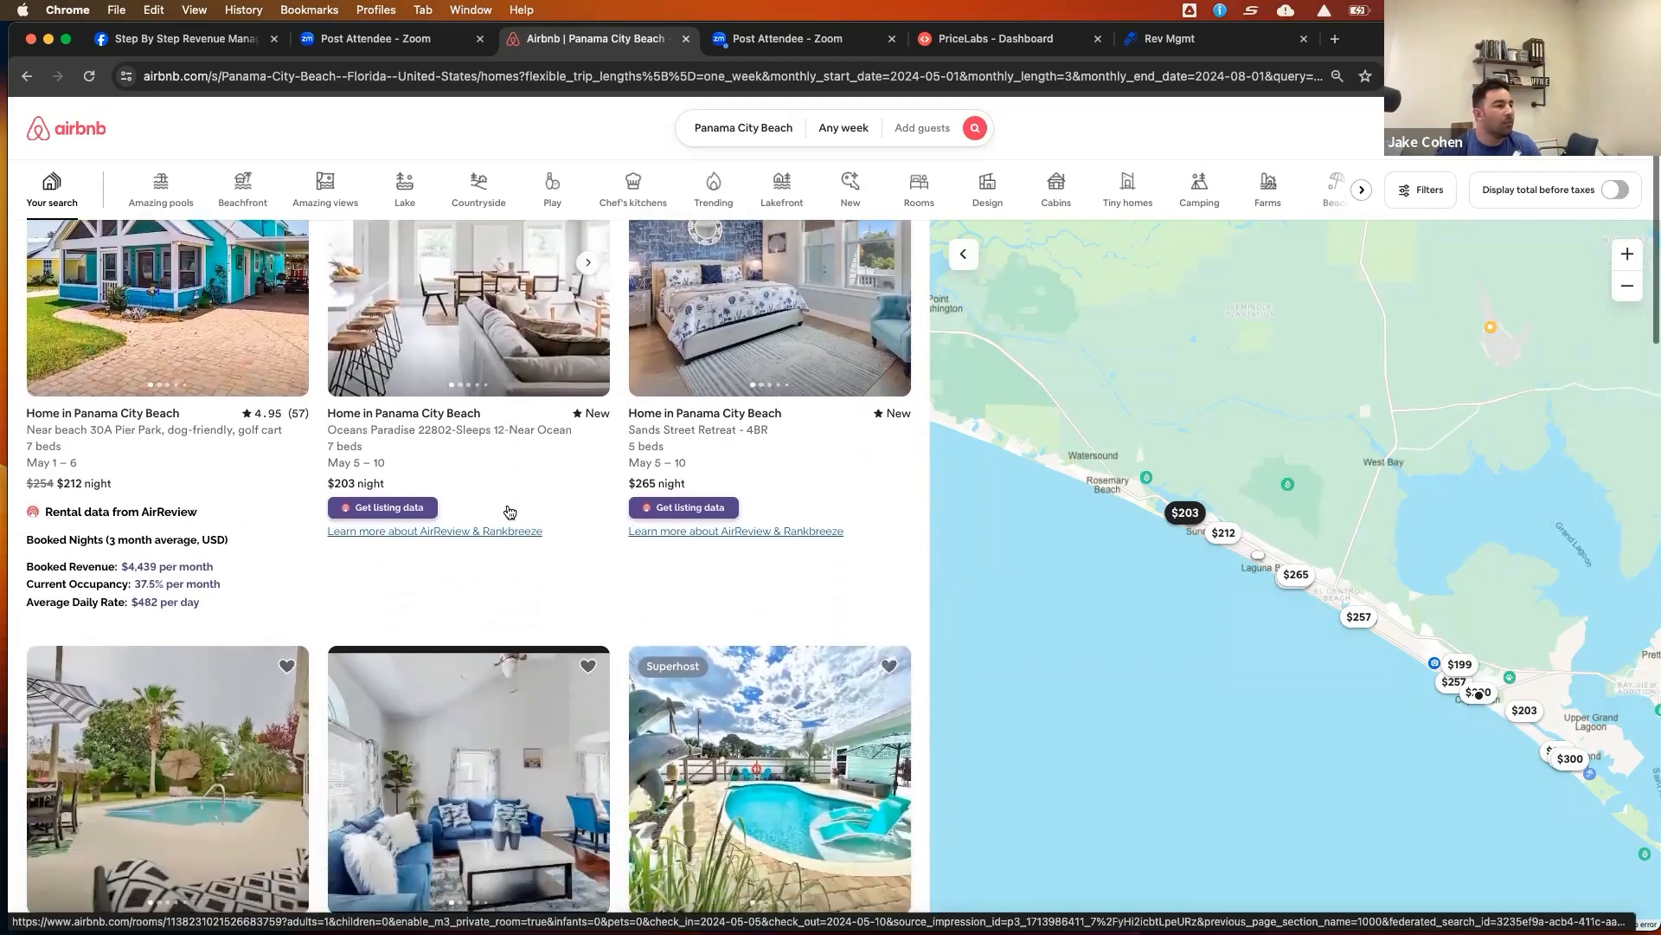
{"action": "scroll", "coordinate": [509, 513], "scroll_direction": "up", "scroll_amount": 4}
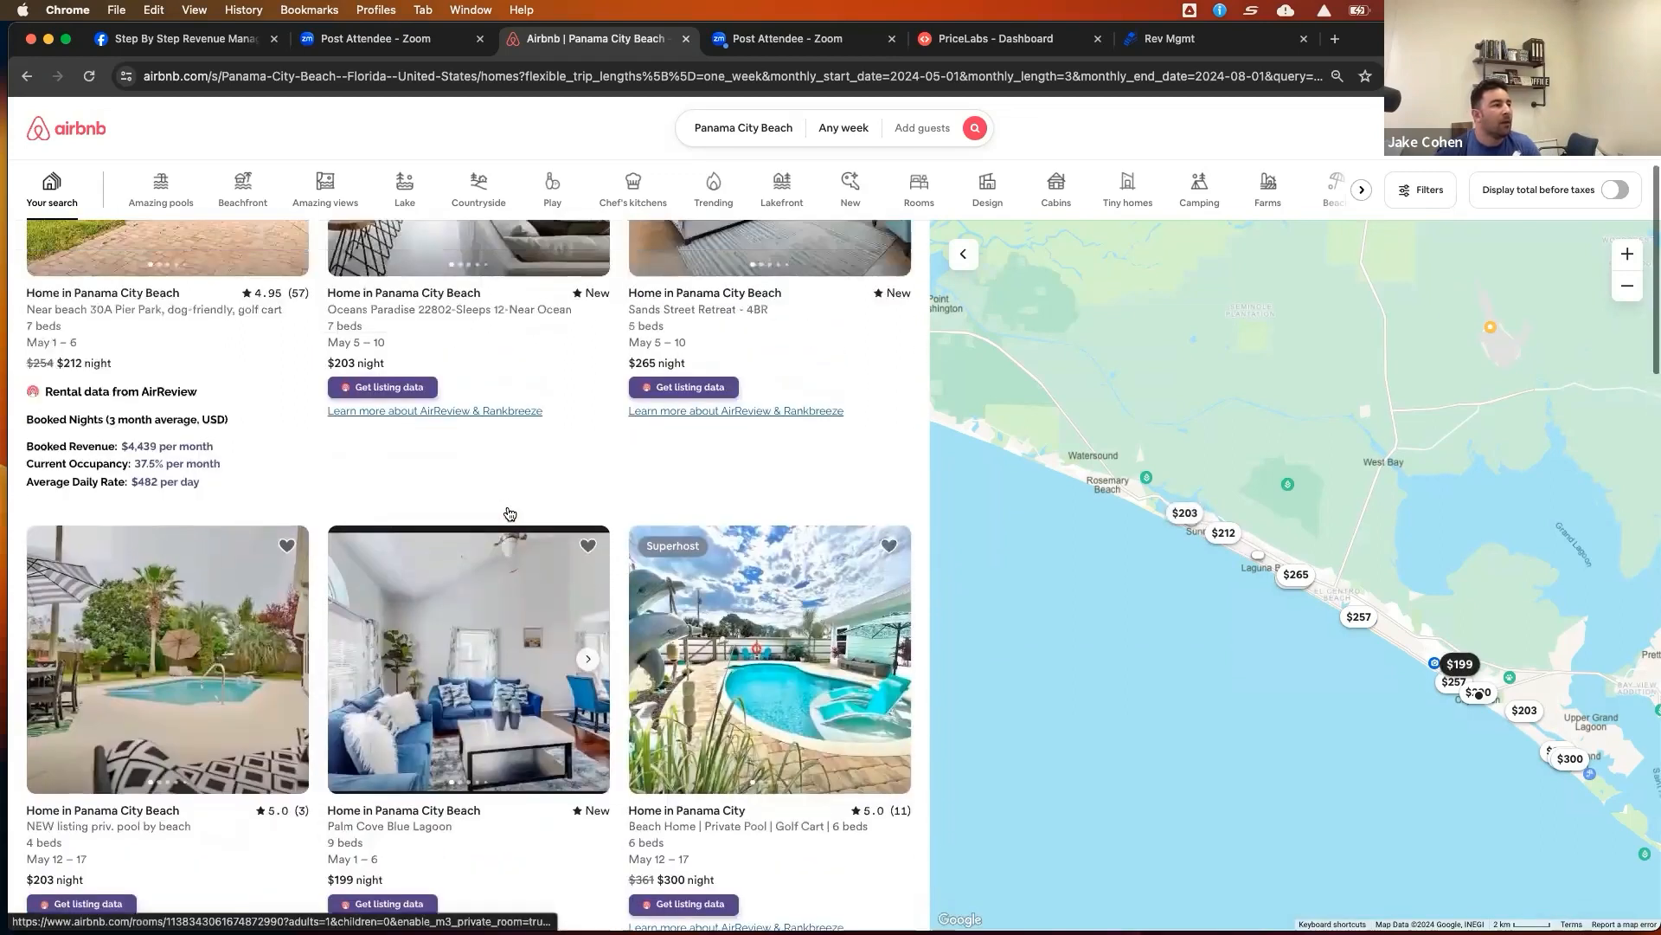
{"action": "scroll", "coordinate": [509, 513], "scroll_direction": "up", "scroll_amount": 1}
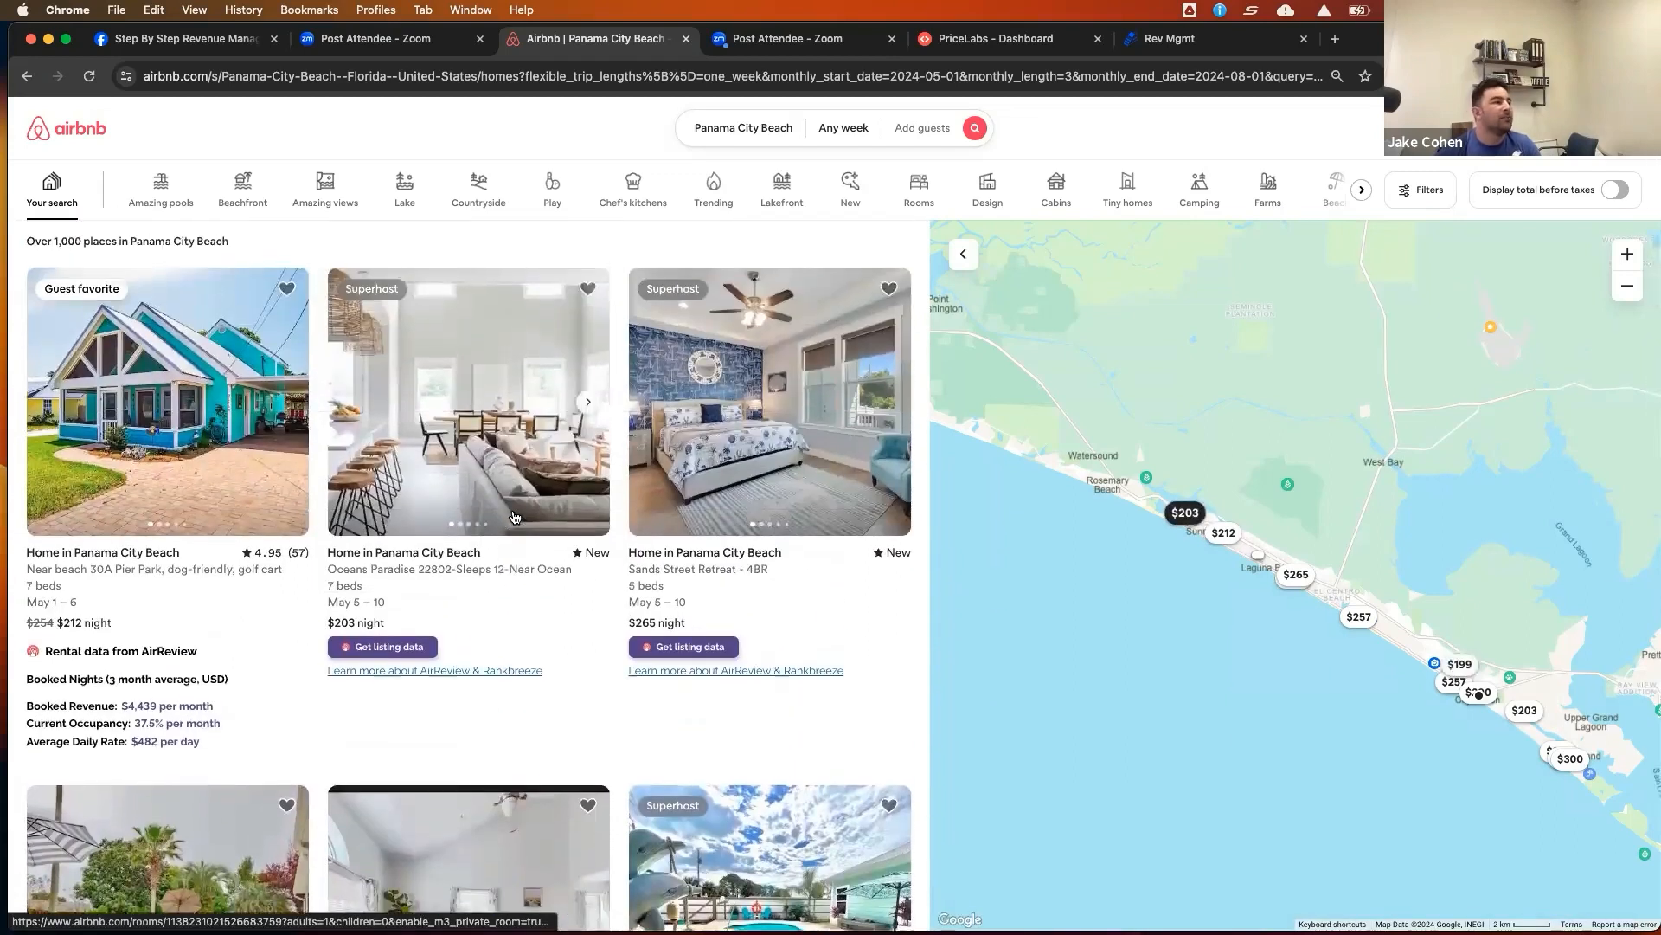
{"action": "scroll", "coordinate": [514, 518], "scroll_direction": "down", "scroll_amount": 3}
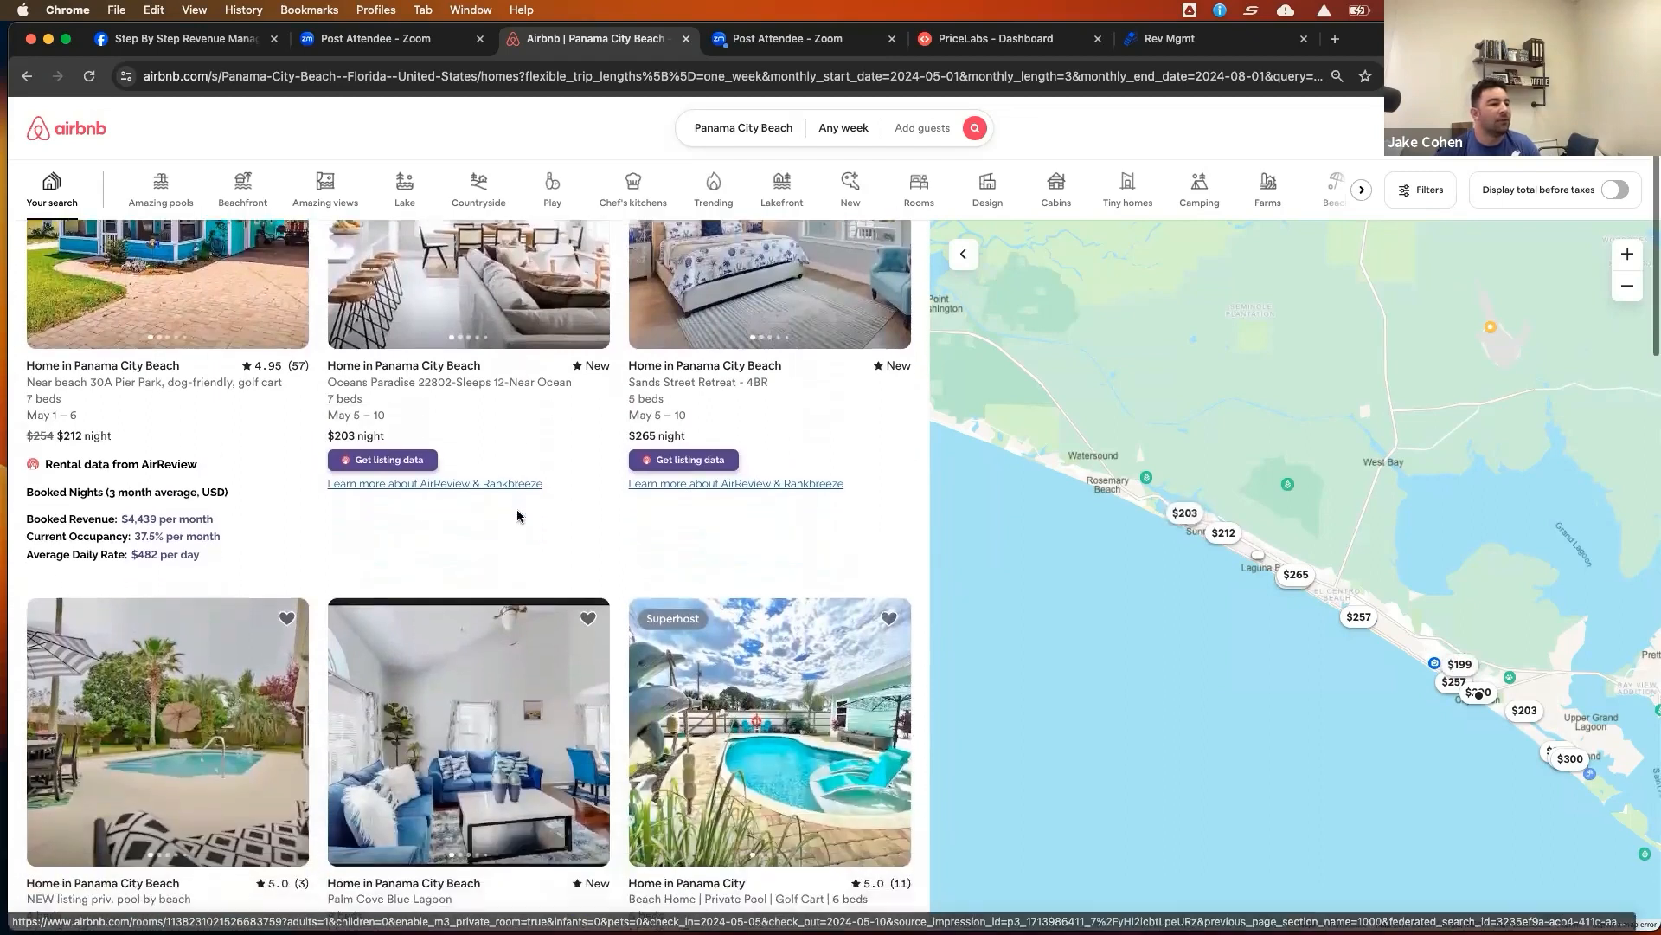
{"action": "scroll", "coordinate": [518, 517], "scroll_direction": "down", "scroll_amount": 4}
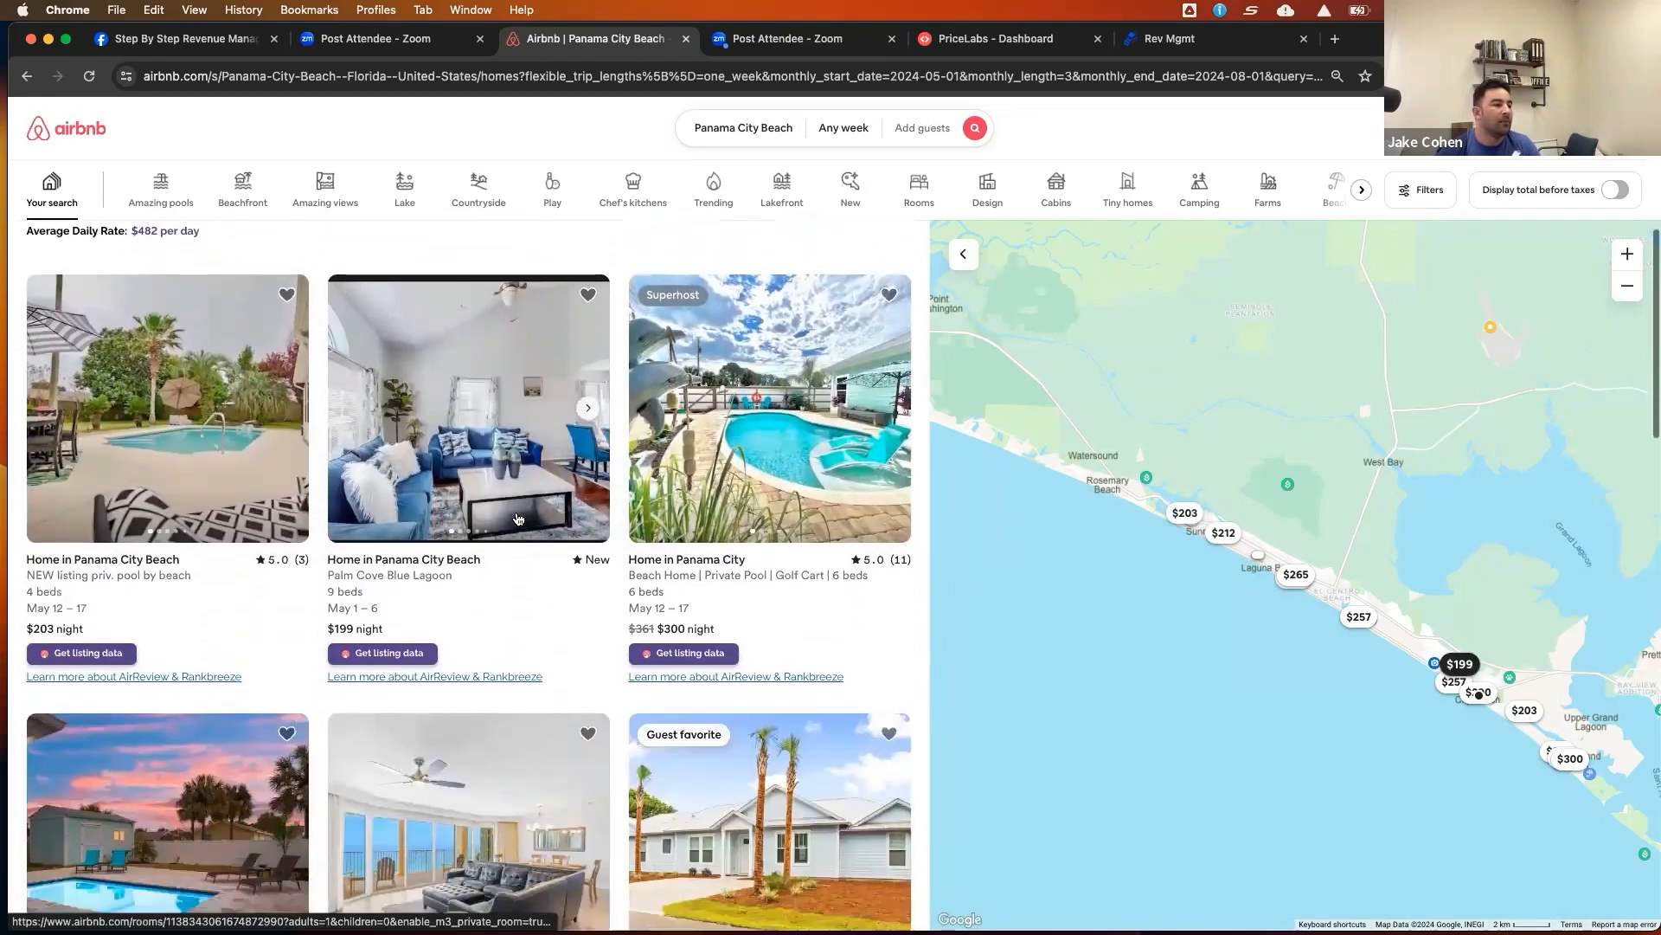
{"action": "scroll", "coordinate": [518, 517], "scroll_direction": "down", "scroll_amount": 2}
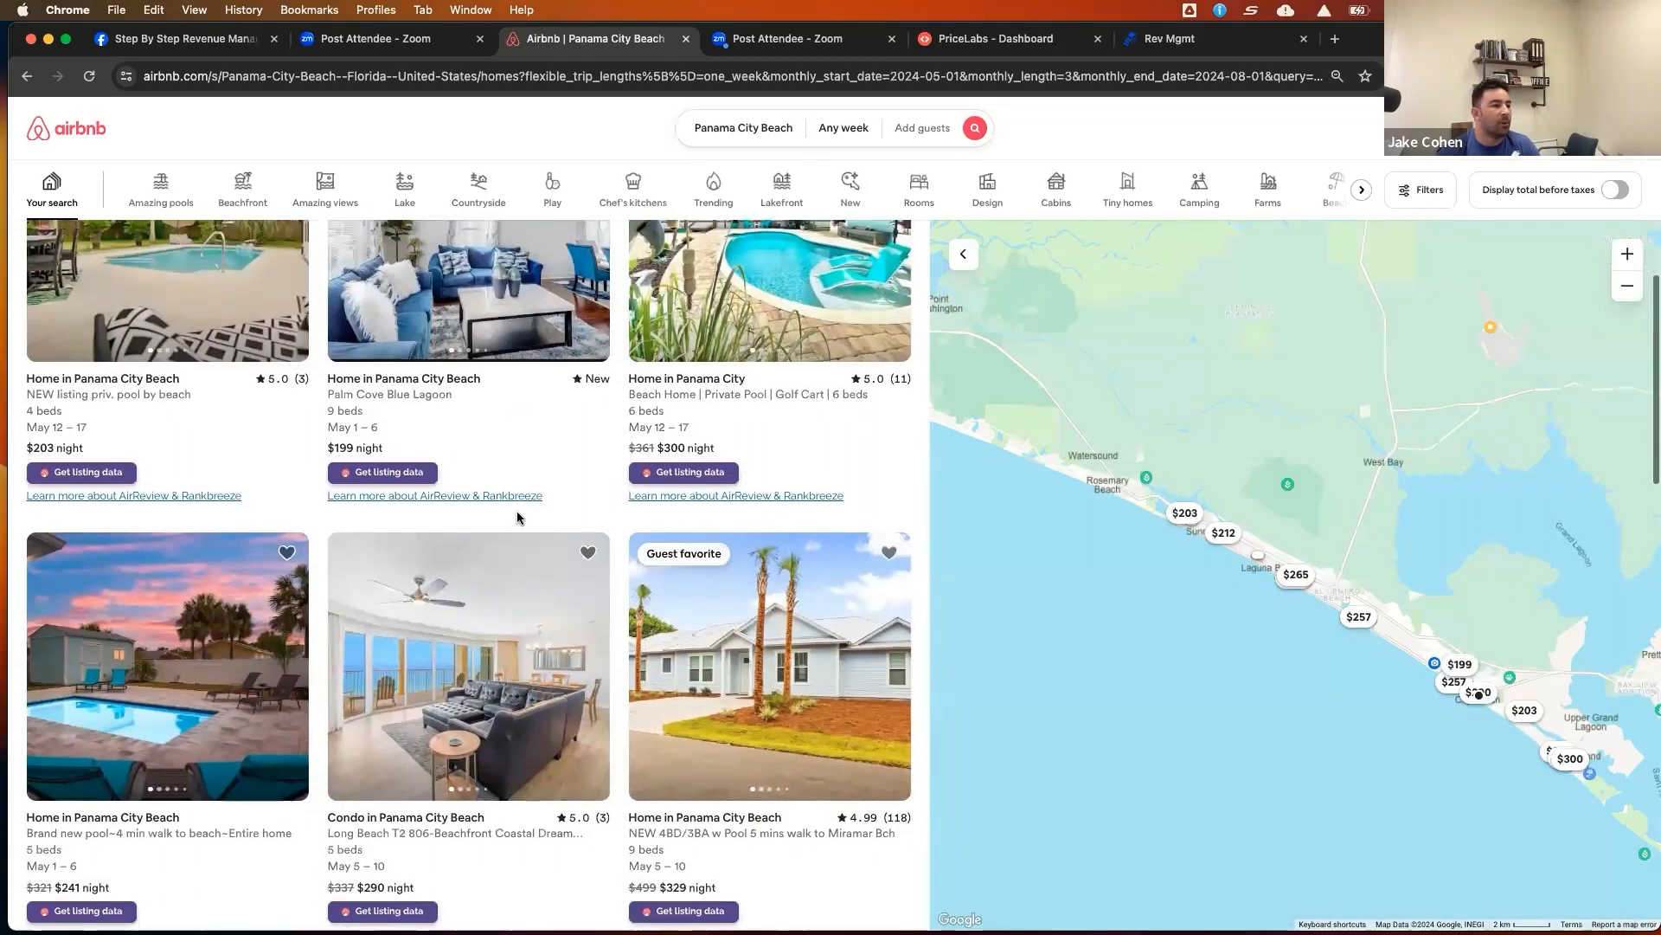
{"action": "scroll", "coordinate": [517, 517], "scroll_direction": "down", "scroll_amount": 1}
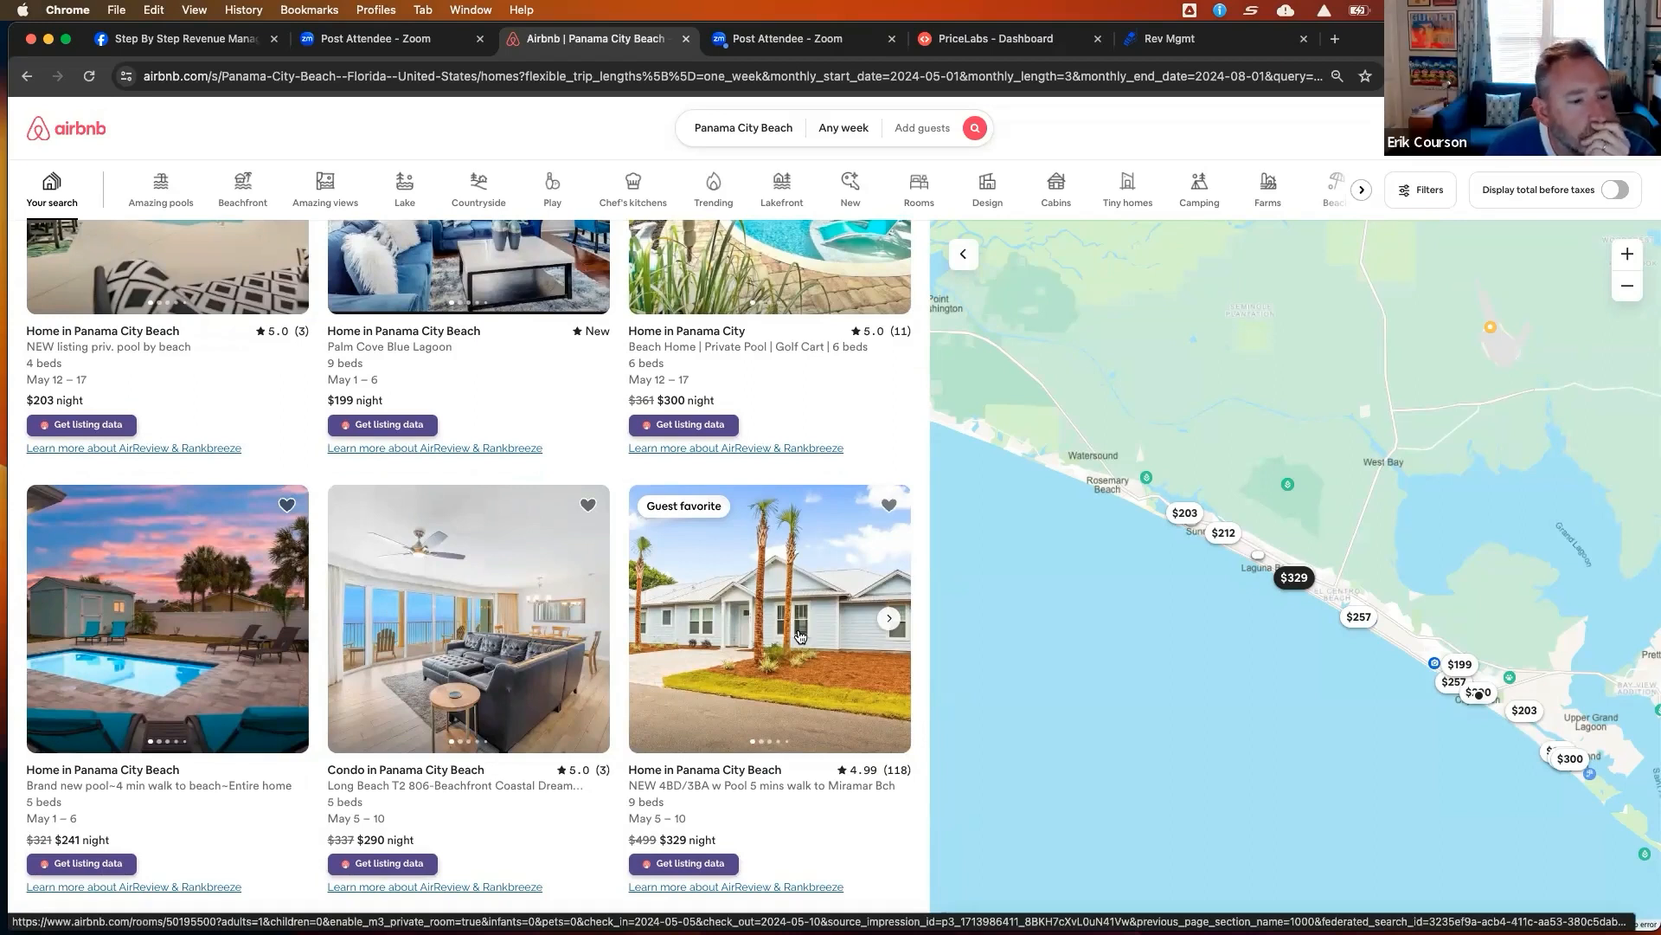
{"action": "scroll", "coordinate": [773, 610], "scroll_direction": "up", "scroll_amount": 2}
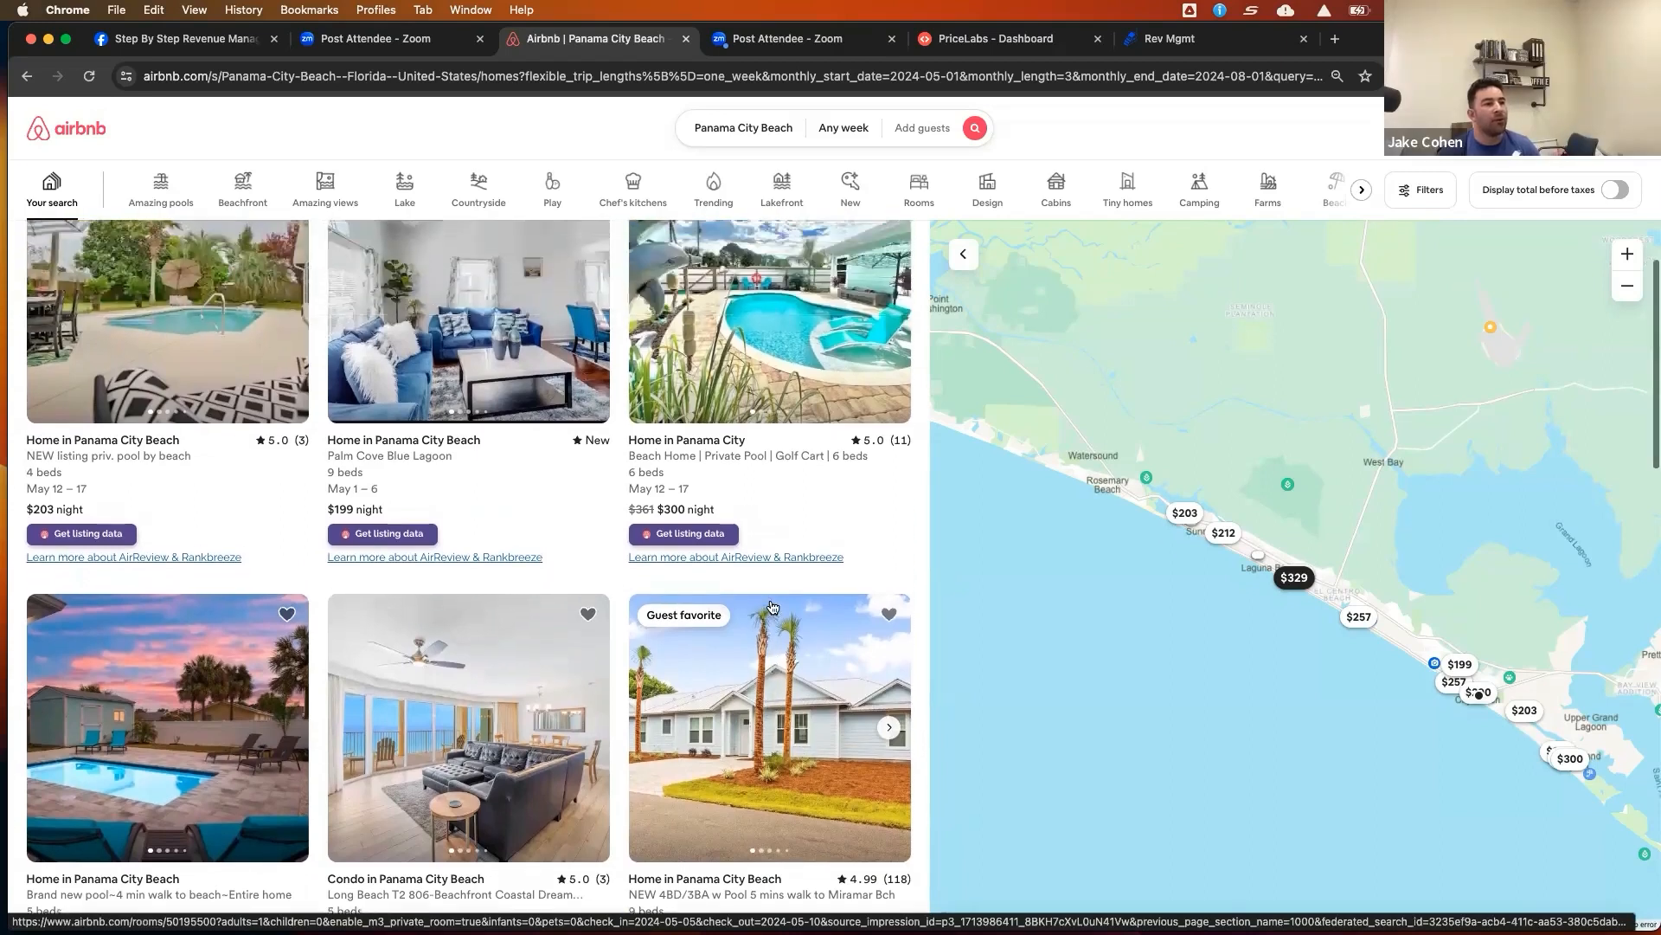
{"action": "scroll", "coordinate": [773, 606], "scroll_direction": "up", "scroll_amount": 1}
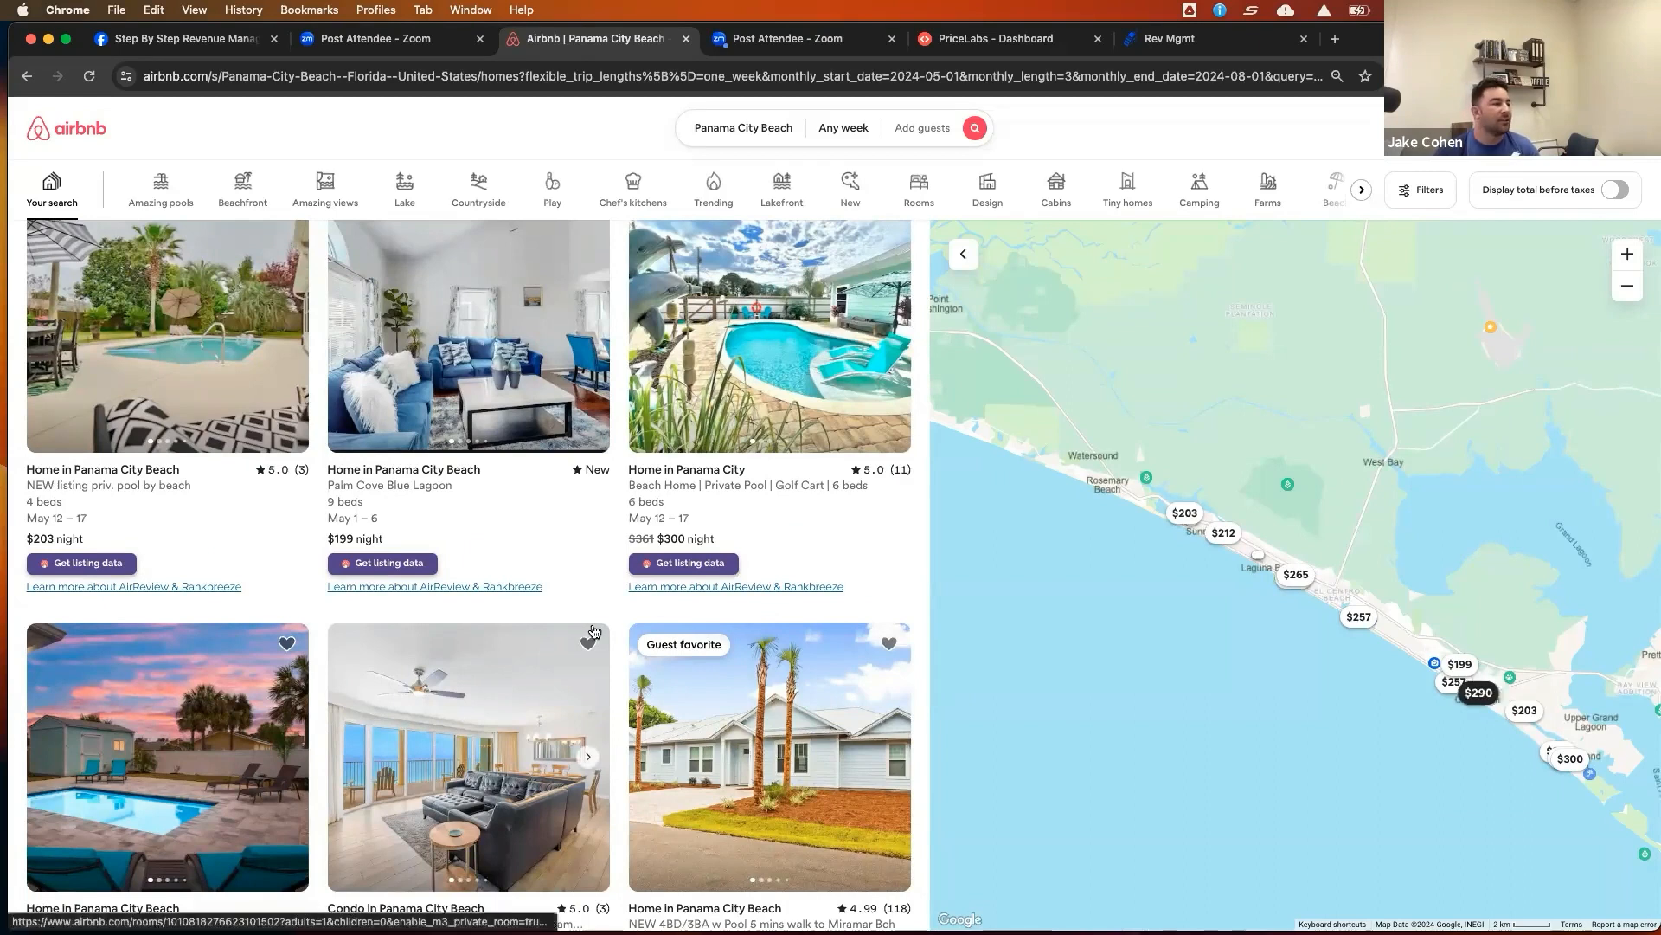
{"action": "scroll", "coordinate": [594, 631], "scroll_direction": "down", "scroll_amount": 3}
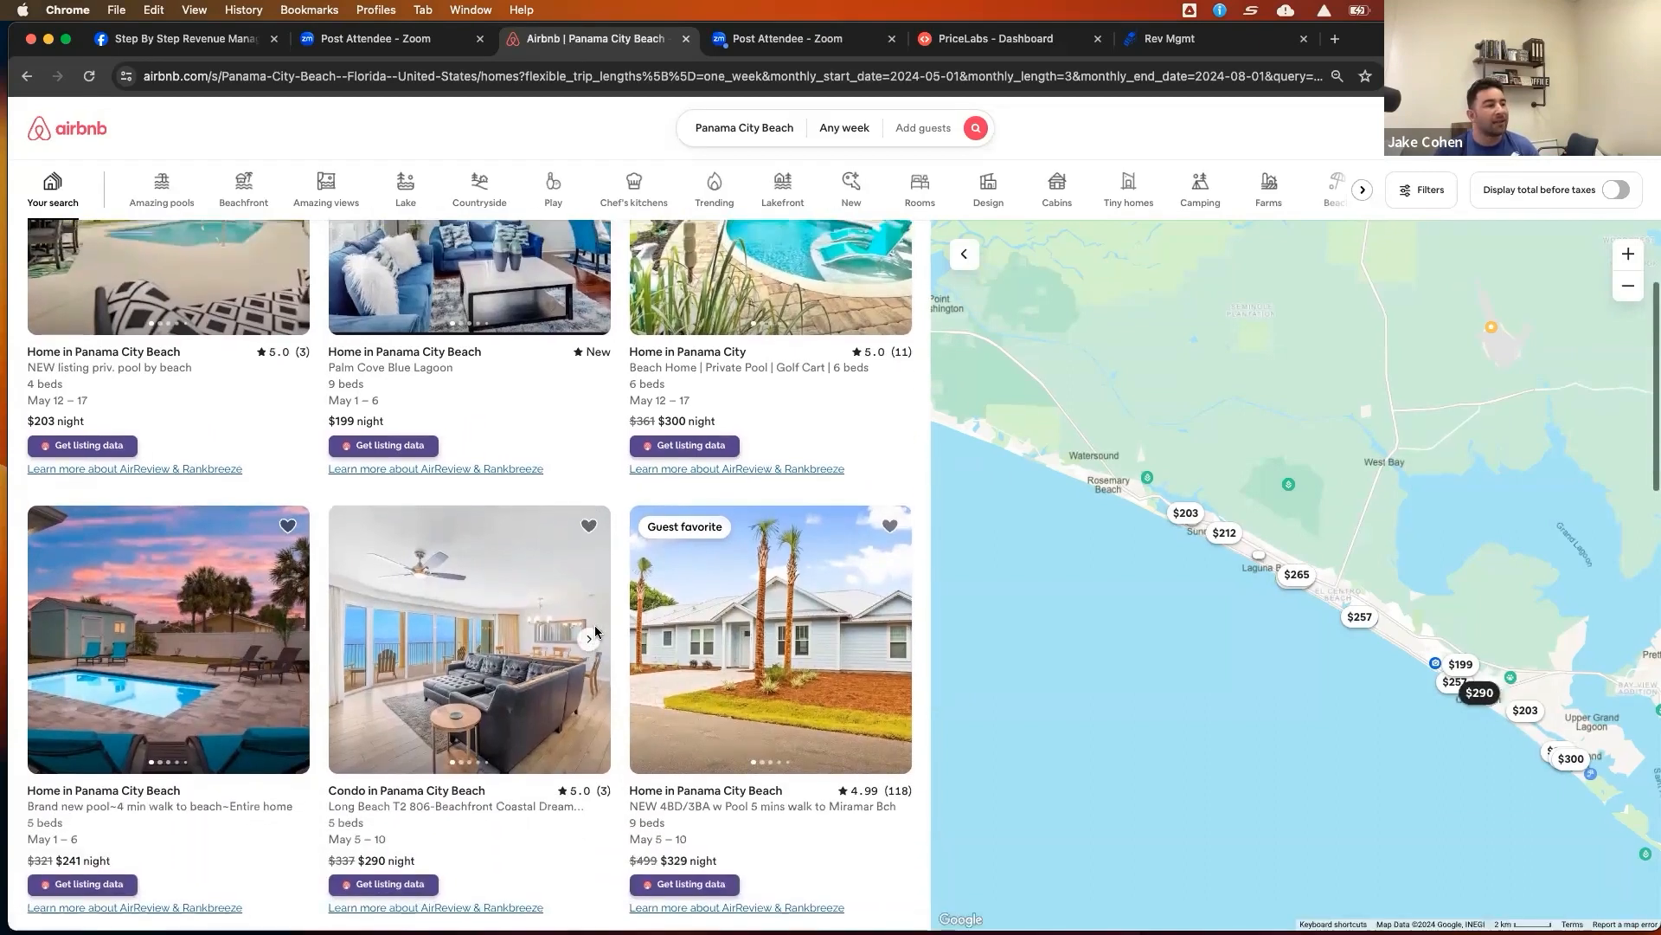
Open the 'Near beach 30A Pier Park, dog-friendly, golf cart' competing listing from the search results
{"action": "scroll", "coordinate": [619, 634], "scroll_direction": "up", "scroll_amount": 3}
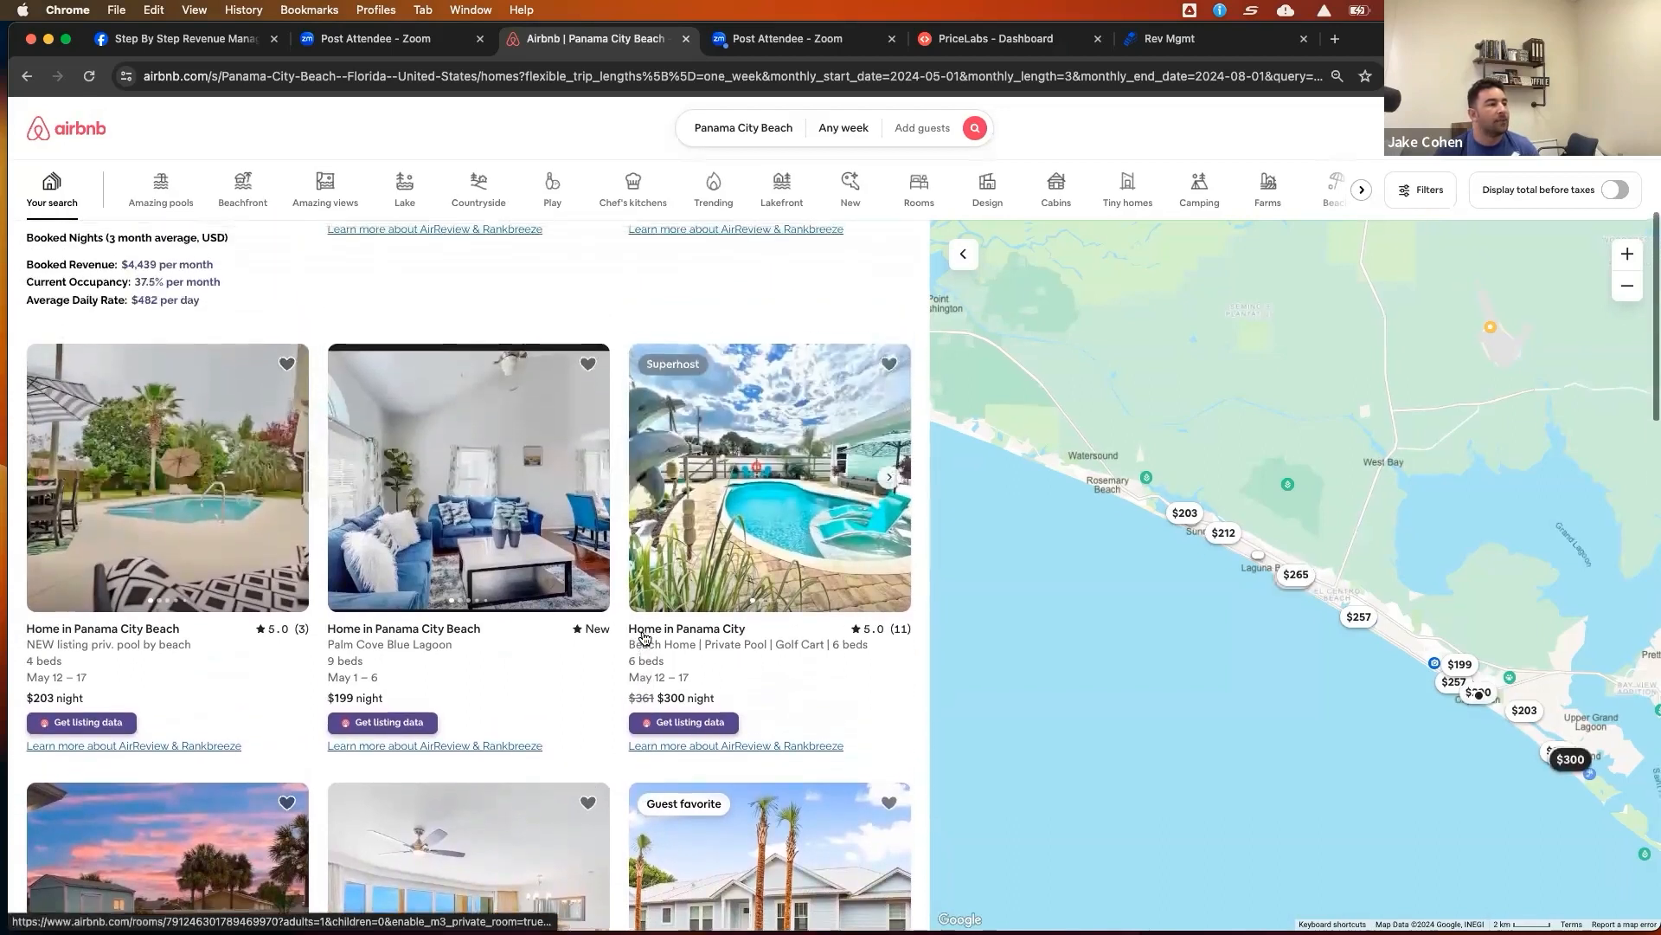
{"action": "scroll", "coordinate": [644, 638], "scroll_direction": "up", "scroll_amount": 5}
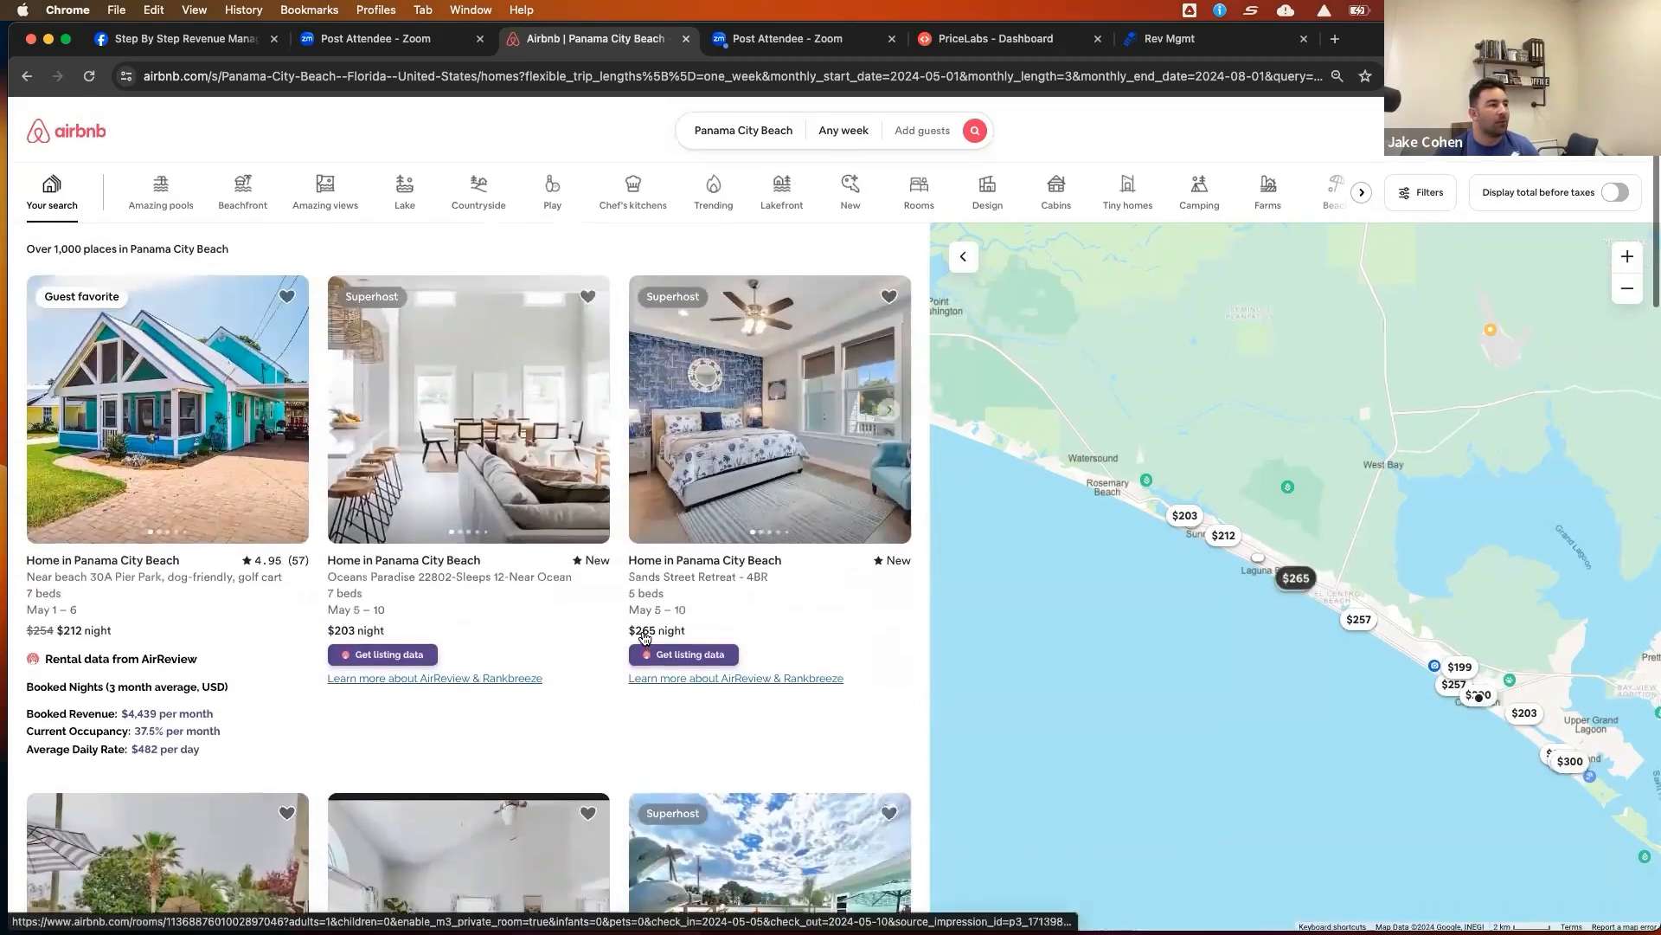
{"action": "left_click", "coordinate": [28, 78]}
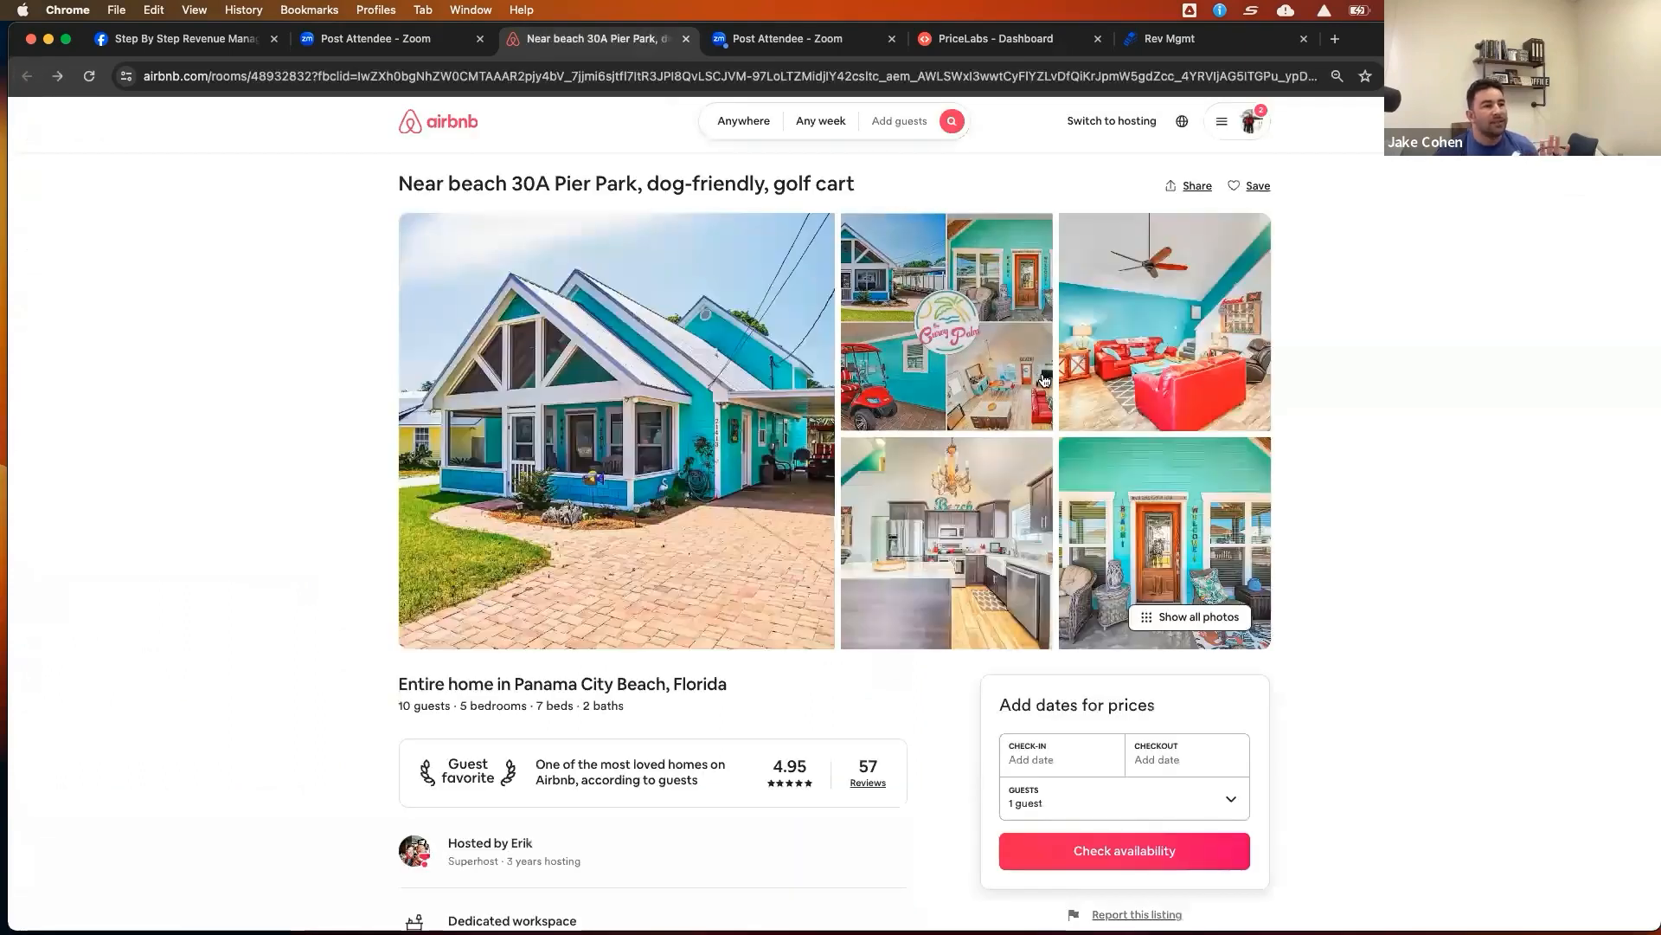
Scroll down to the competing listing's location map and zoom in on its neighbourhood
{"action": "scroll", "coordinate": [998, 440], "scroll_direction": "down", "scroll_amount": 2}
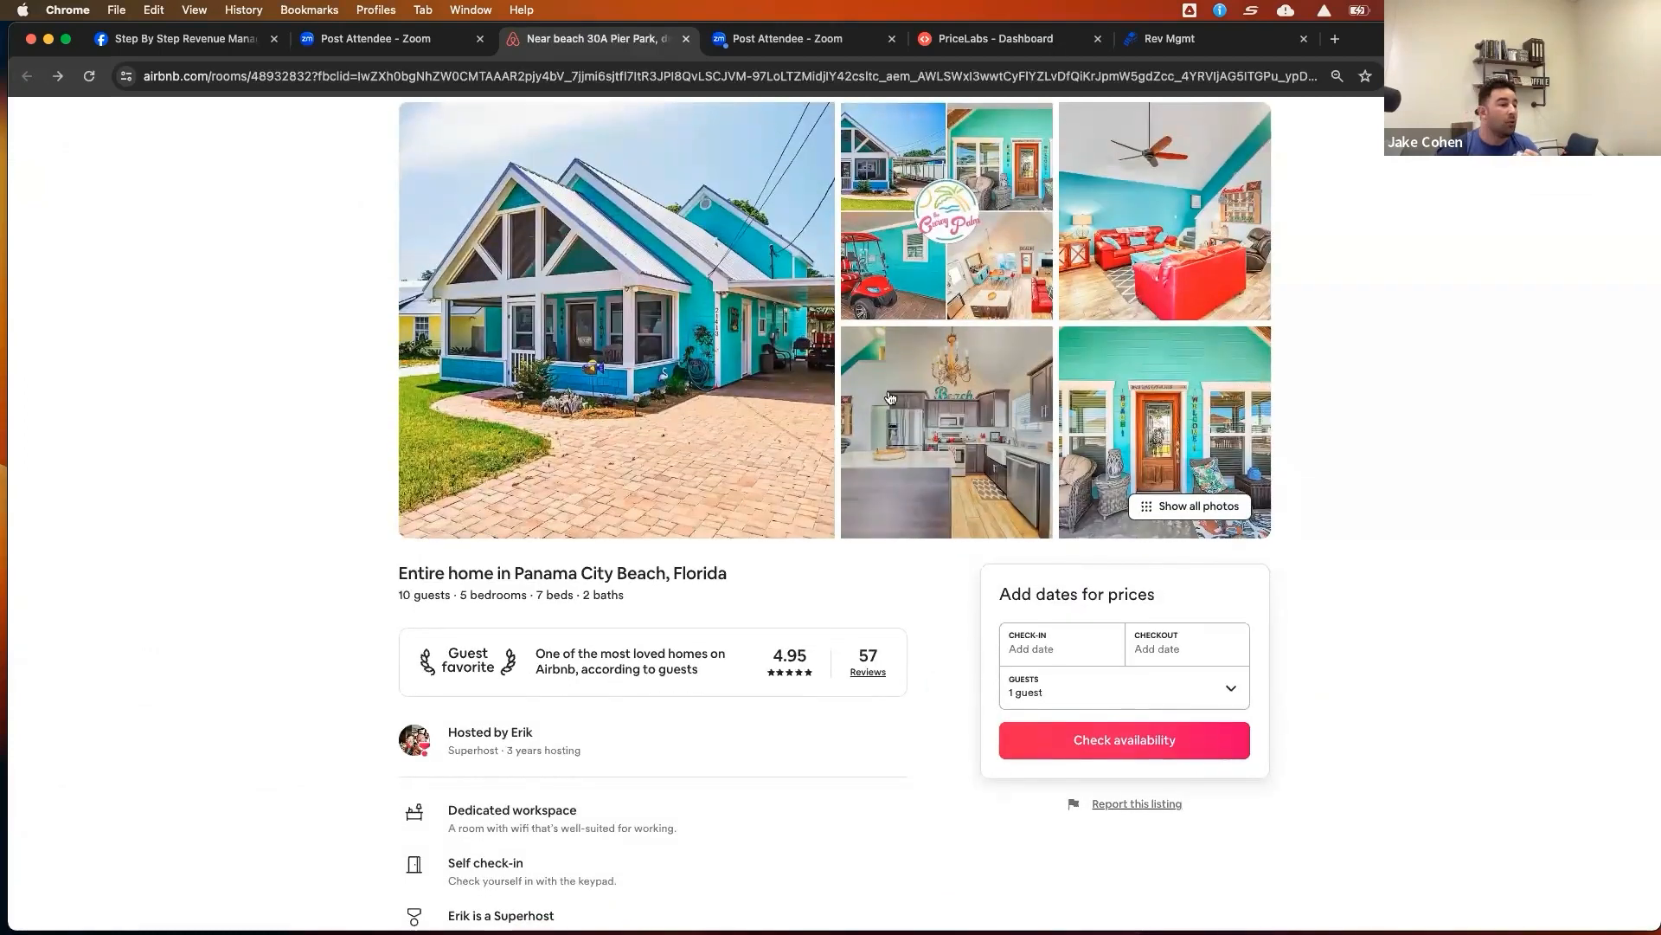
{"action": "scroll", "coordinate": [852, 380], "scroll_direction": "down", "scroll_amount": 10}
{"action": "scroll", "coordinate": [856, 387], "scroll_direction": "down", "scroll_amount": 15}
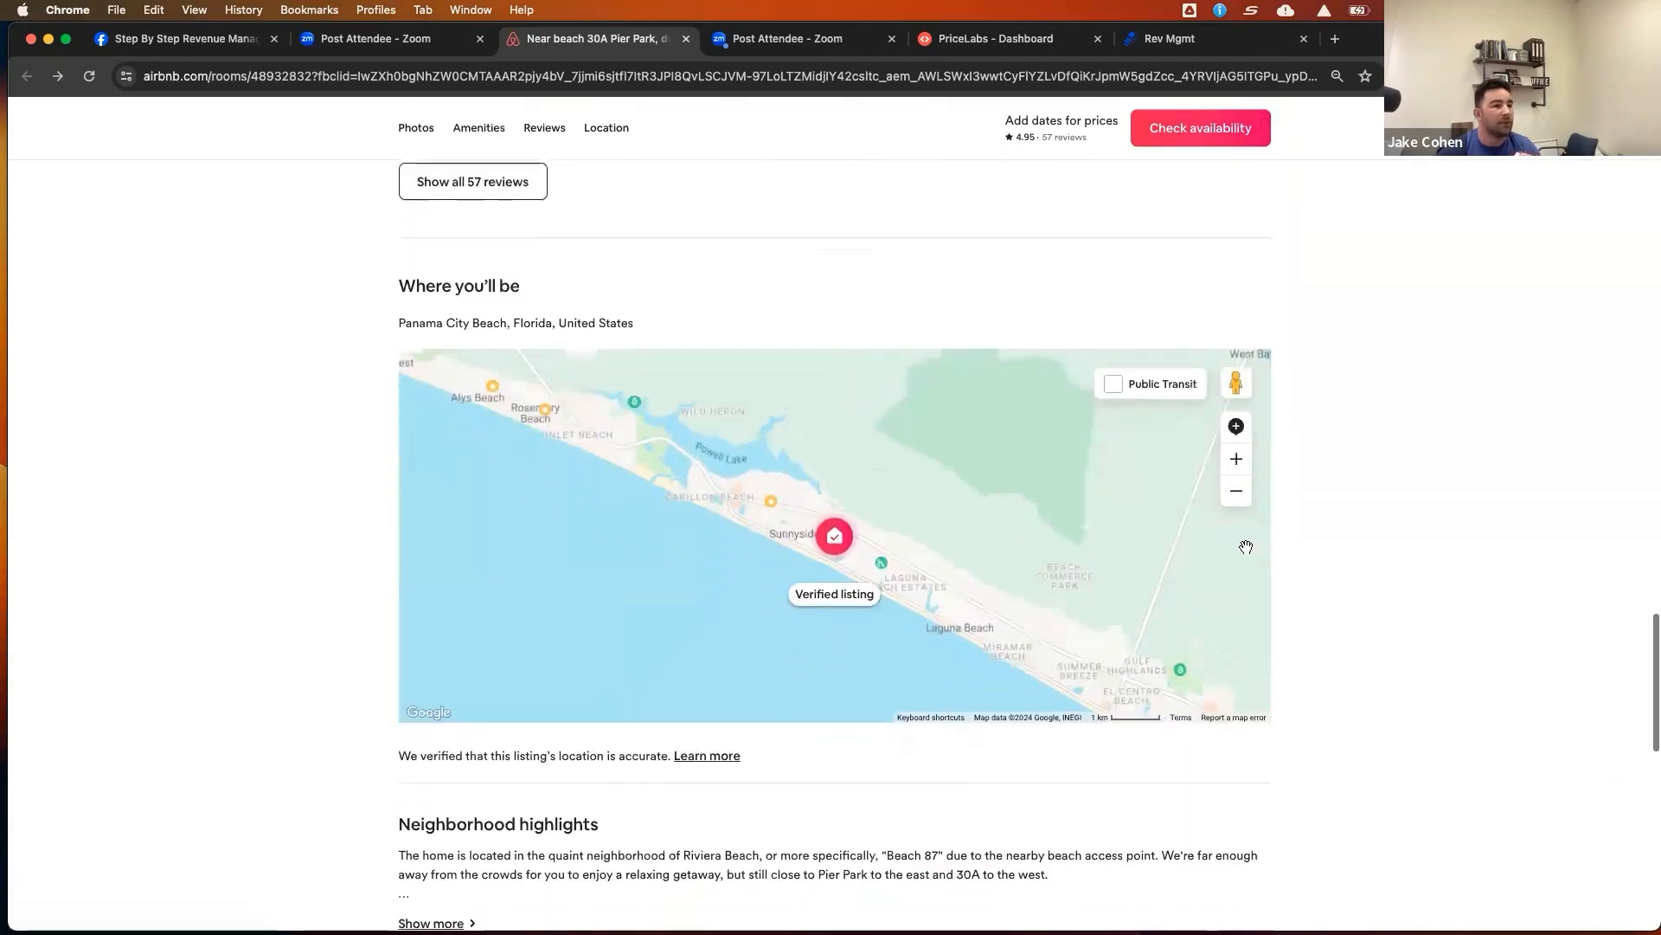
{"action": "left_click", "coordinate": [1237, 458]}
{"action": "left_click", "coordinate": [1240, 458]}
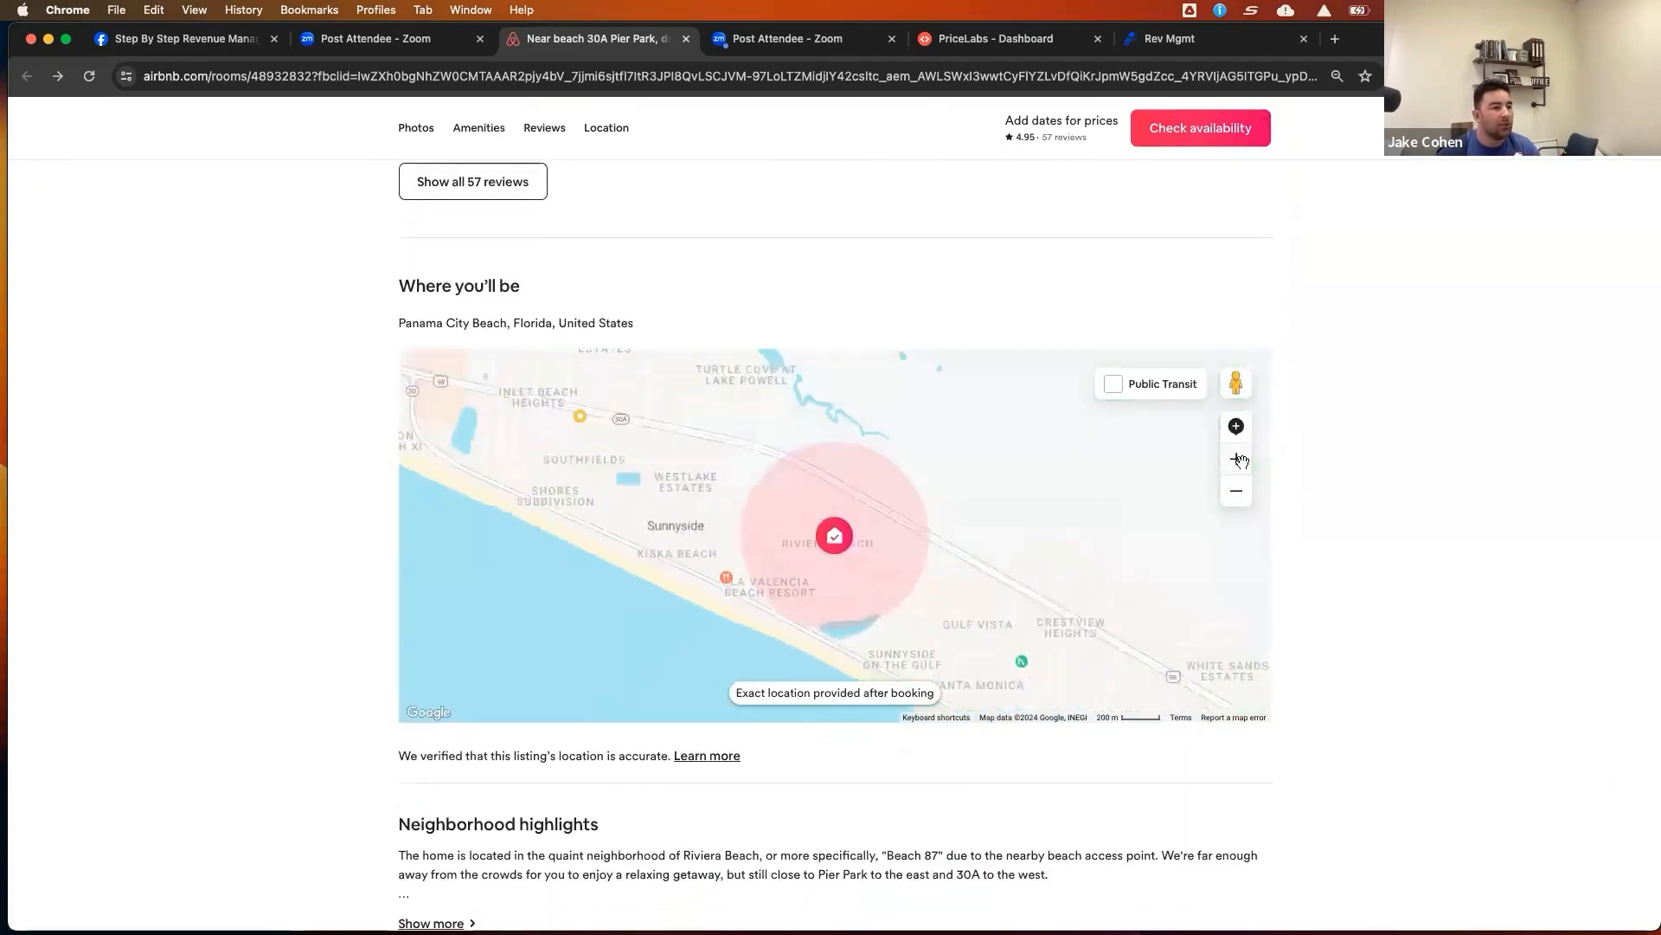
{"action": "left_click", "coordinate": [1240, 459]}
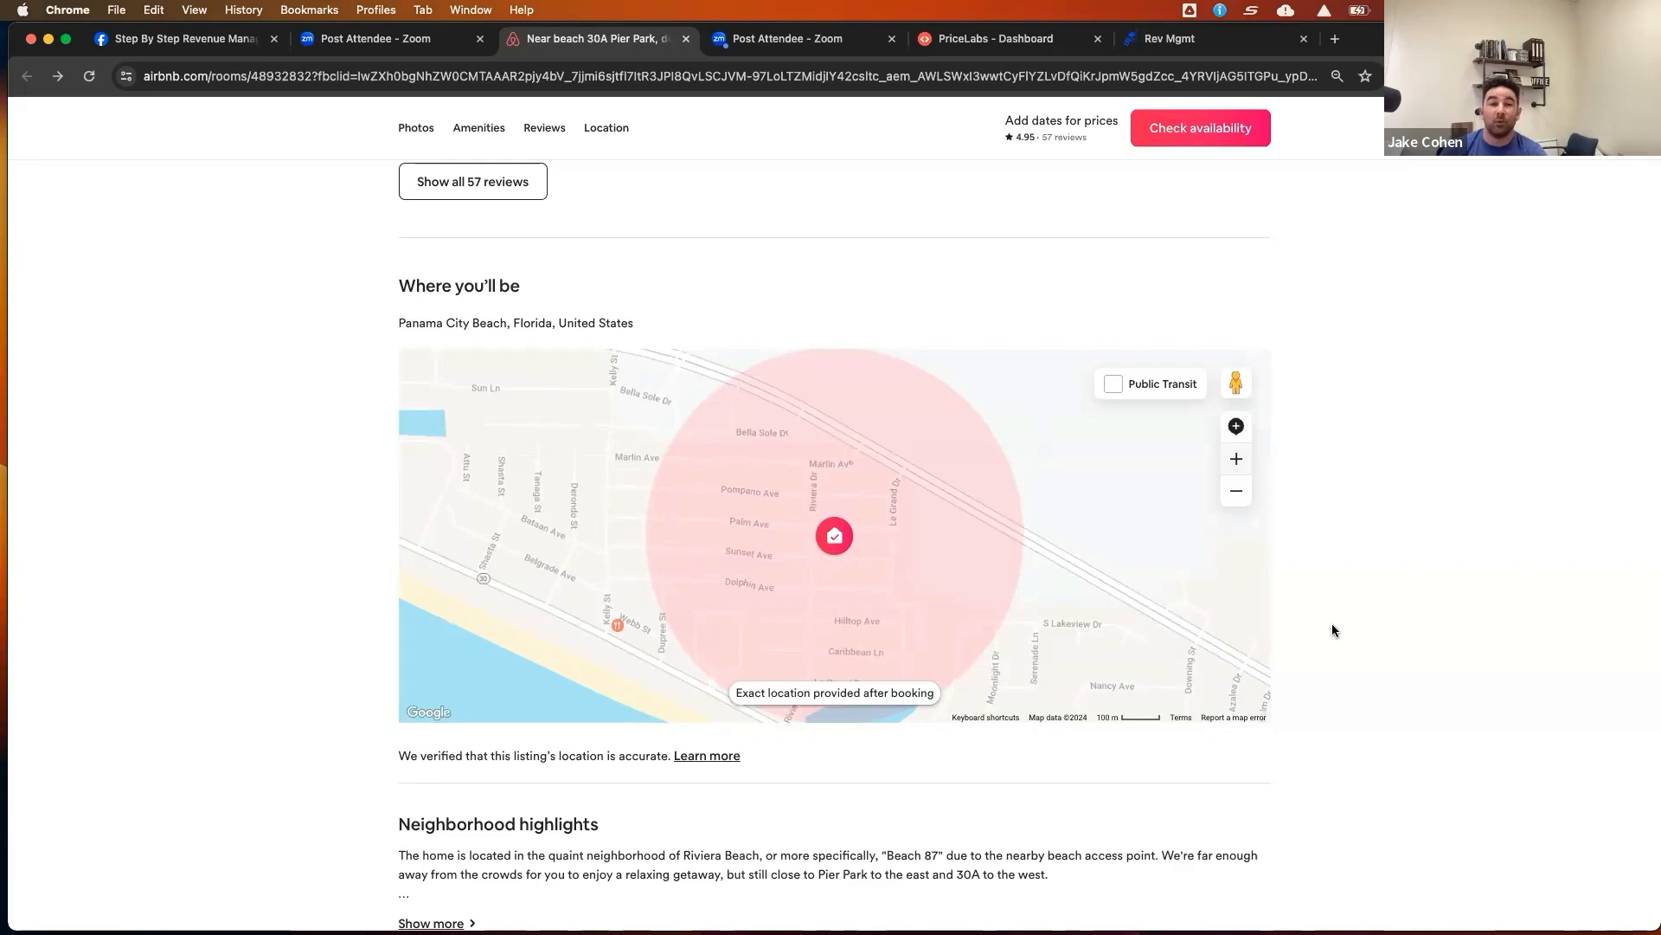
Return to the listing title and highlight its 'golf cart' and 'dog-friendly' keywords
{"action": "scroll", "coordinate": [1346, 620], "scroll_direction": "up", "scroll_amount": 10}
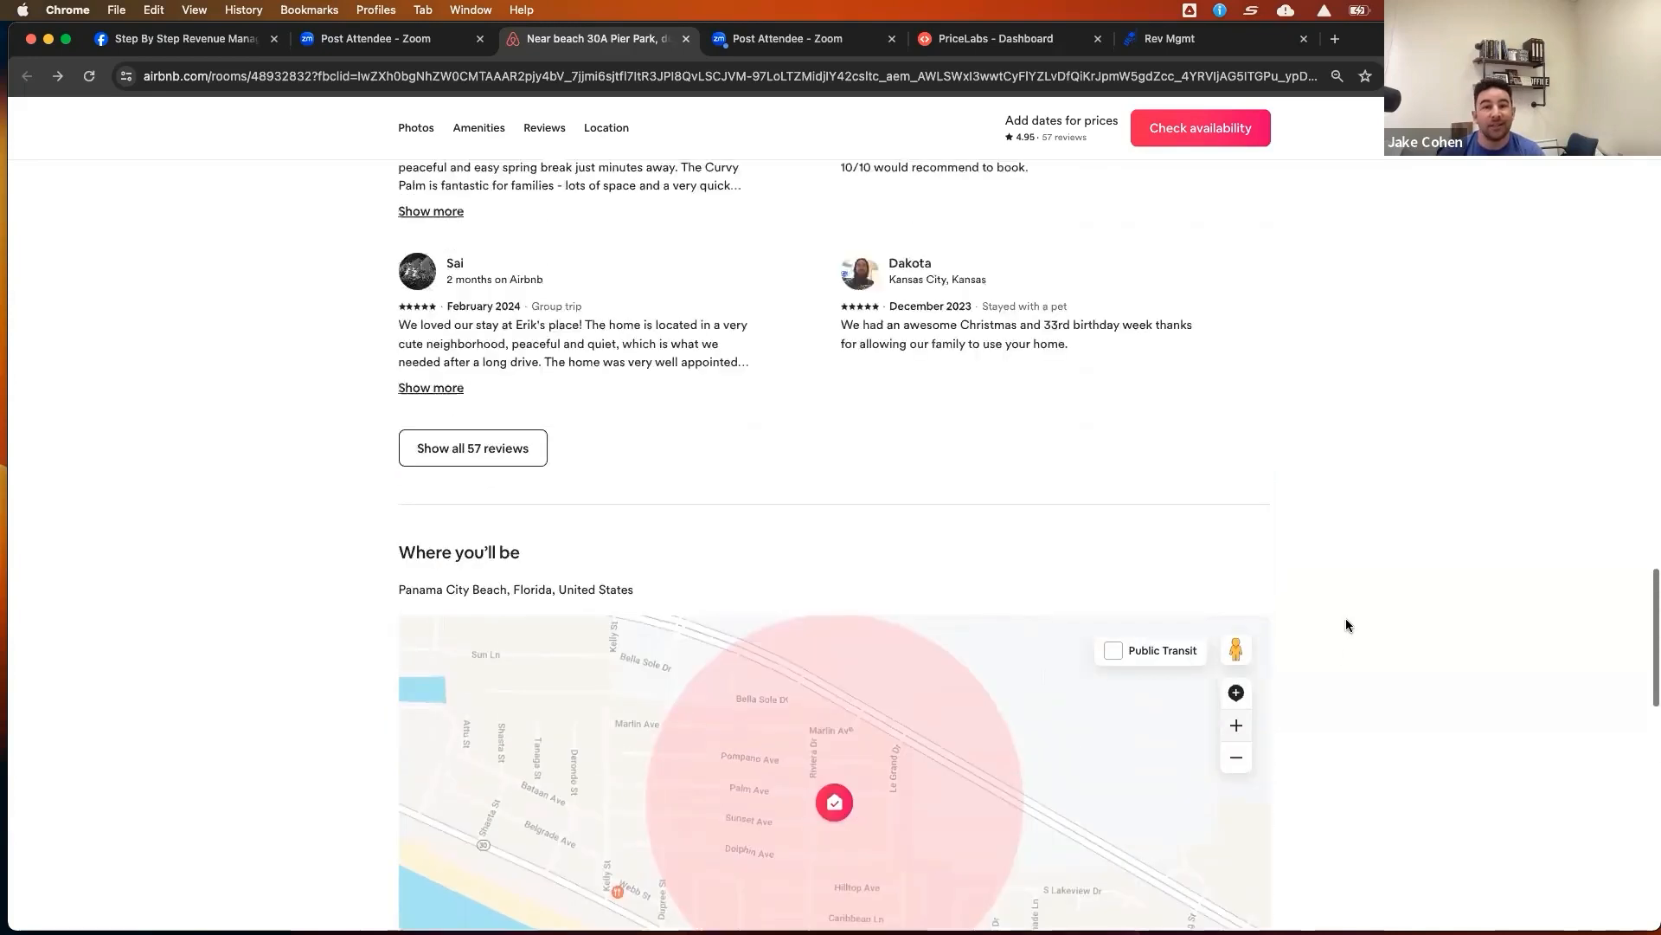
{"action": "scroll", "coordinate": [1347, 620], "scroll_direction": "up", "scroll_amount": 15}
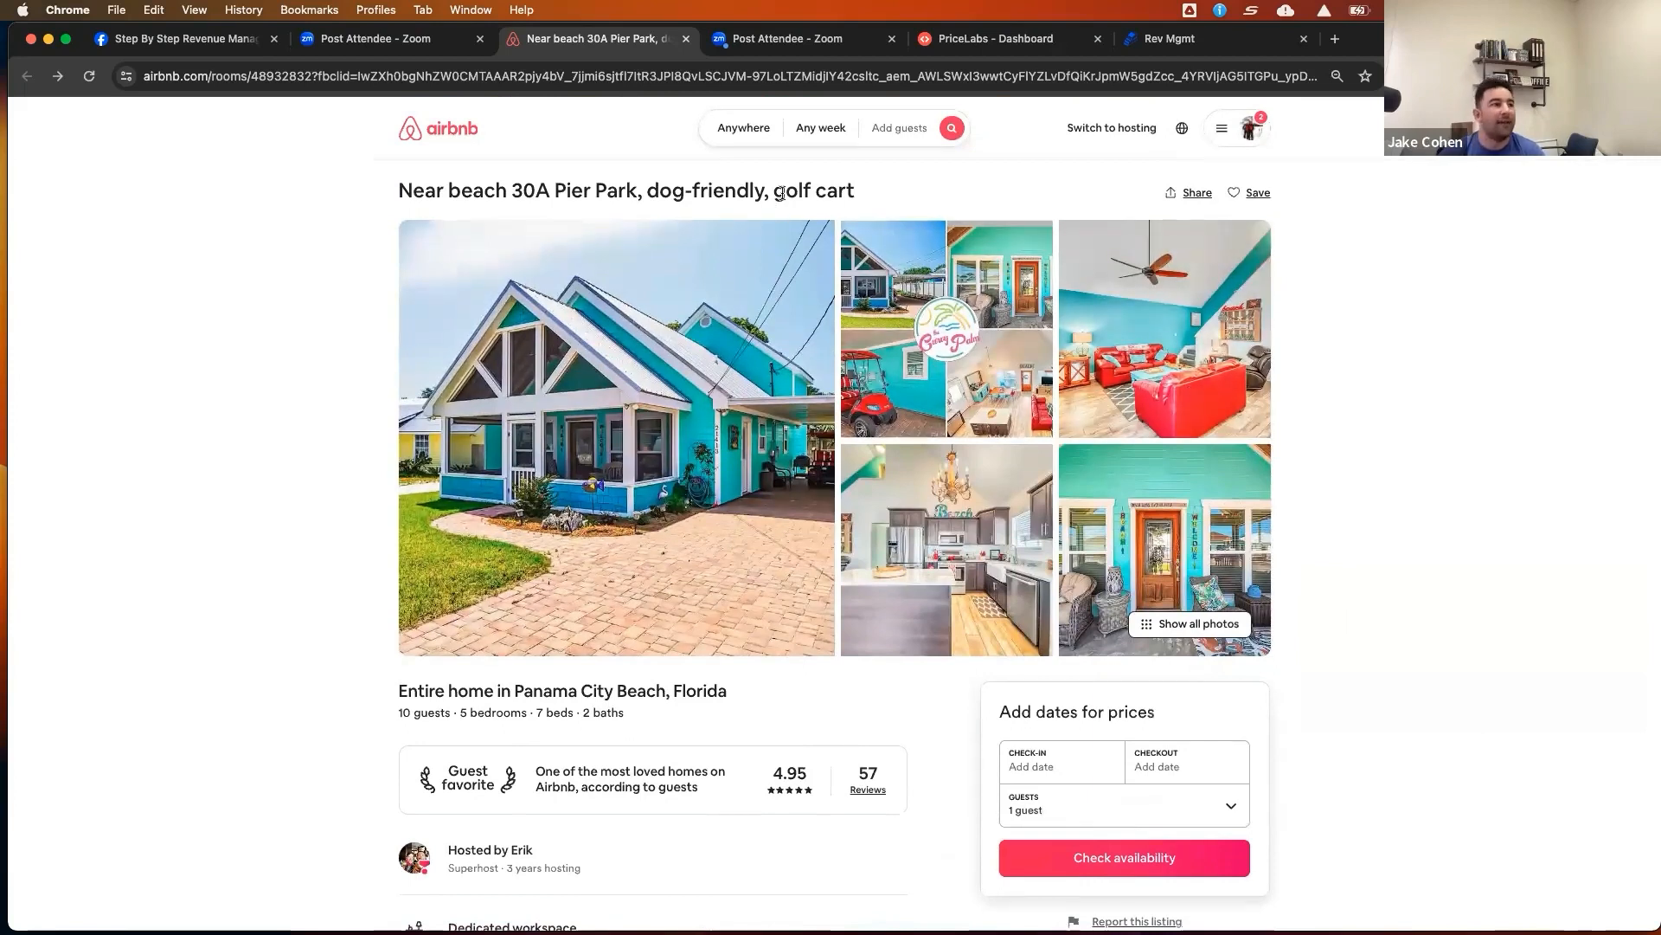
{"action": "left_click_drag", "start_coordinate": [777, 192], "coordinate": [855, 192]}
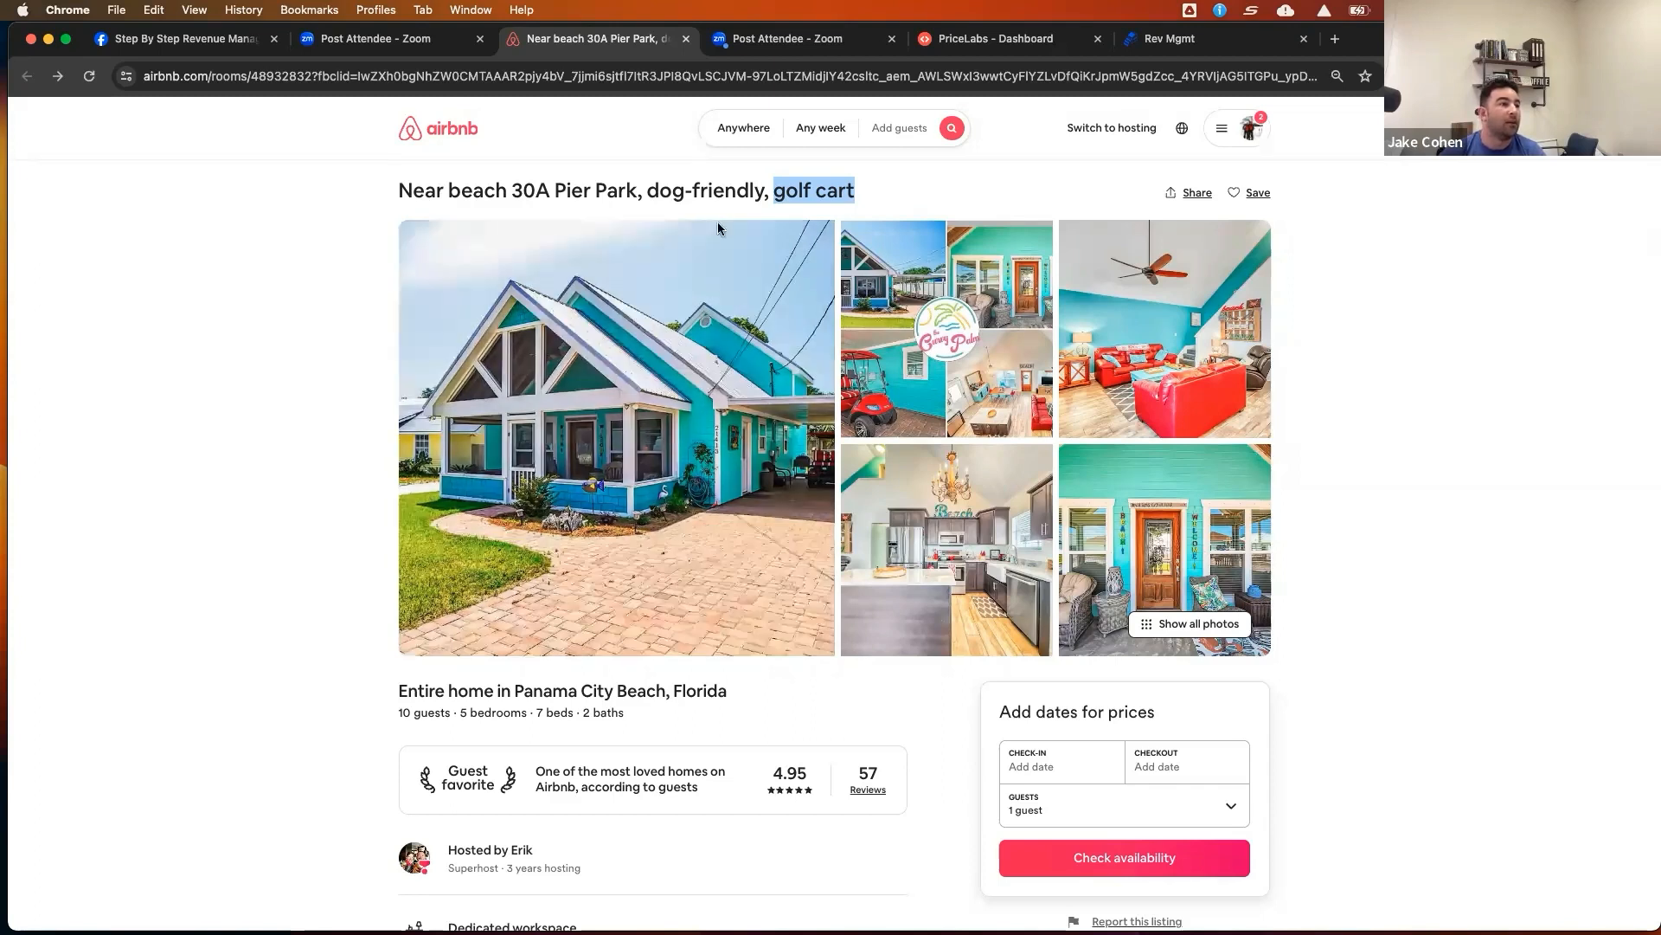
{"action": "left_click_drag", "start_coordinate": [647, 191], "coordinate": [759, 193]}
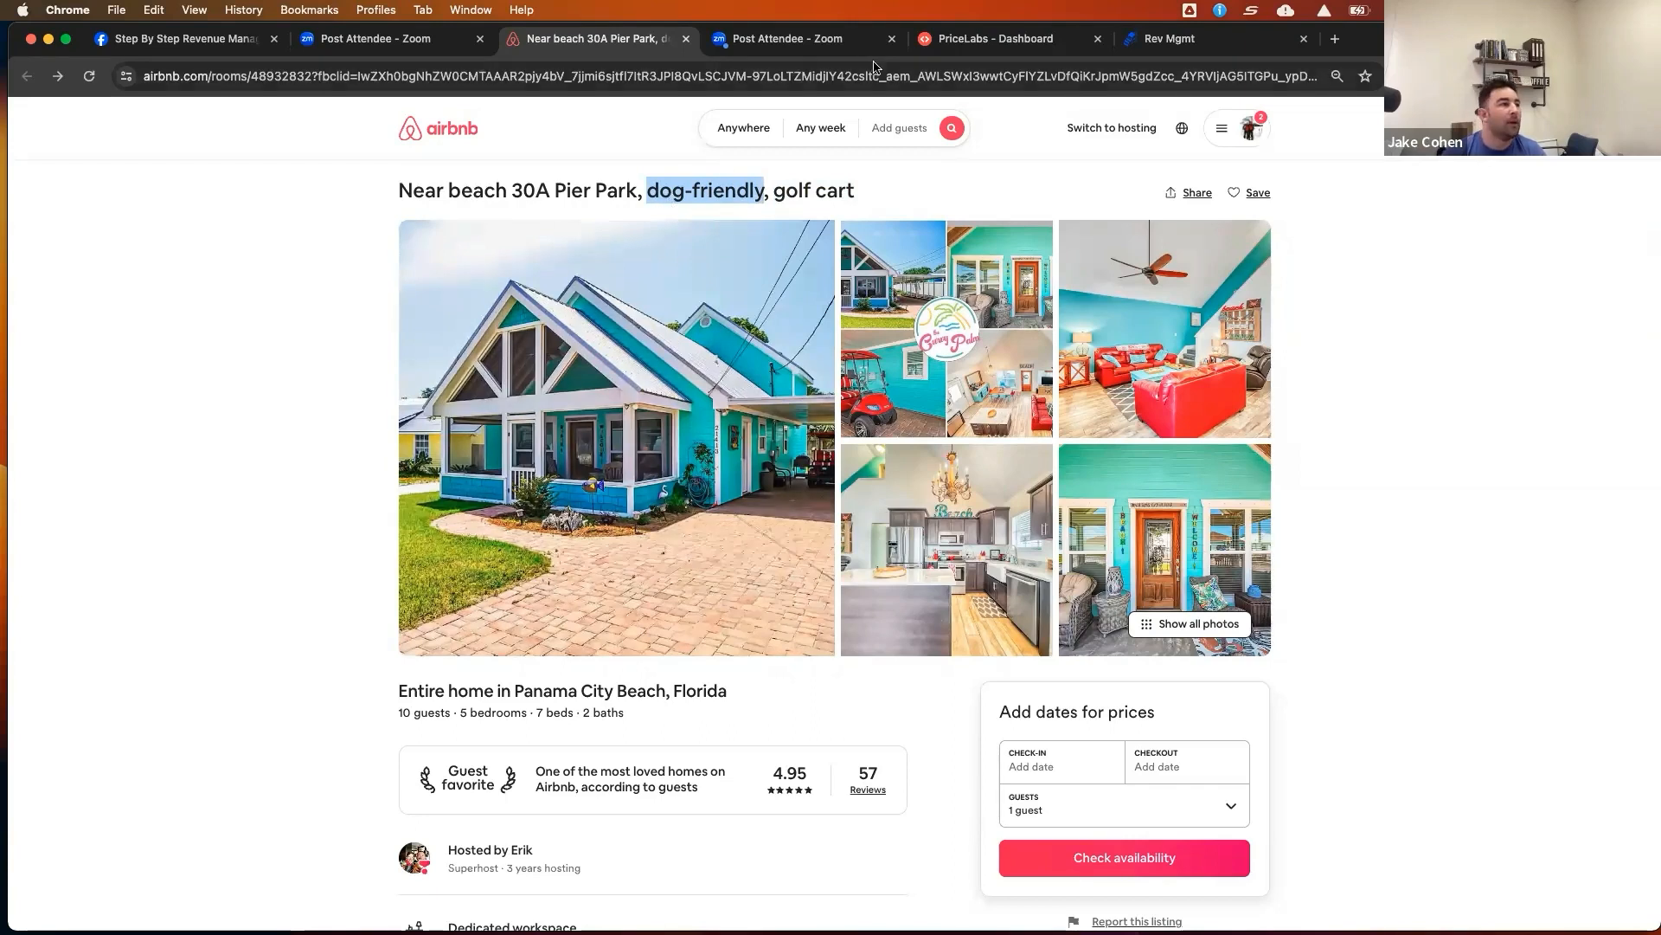
Switch to hosting, open the listings, and preview the 'Luxe Beach Home | Pools + Hot Tub | Pet-Friendly' listing
{"action": "left_click", "coordinate": [1136, 129]}
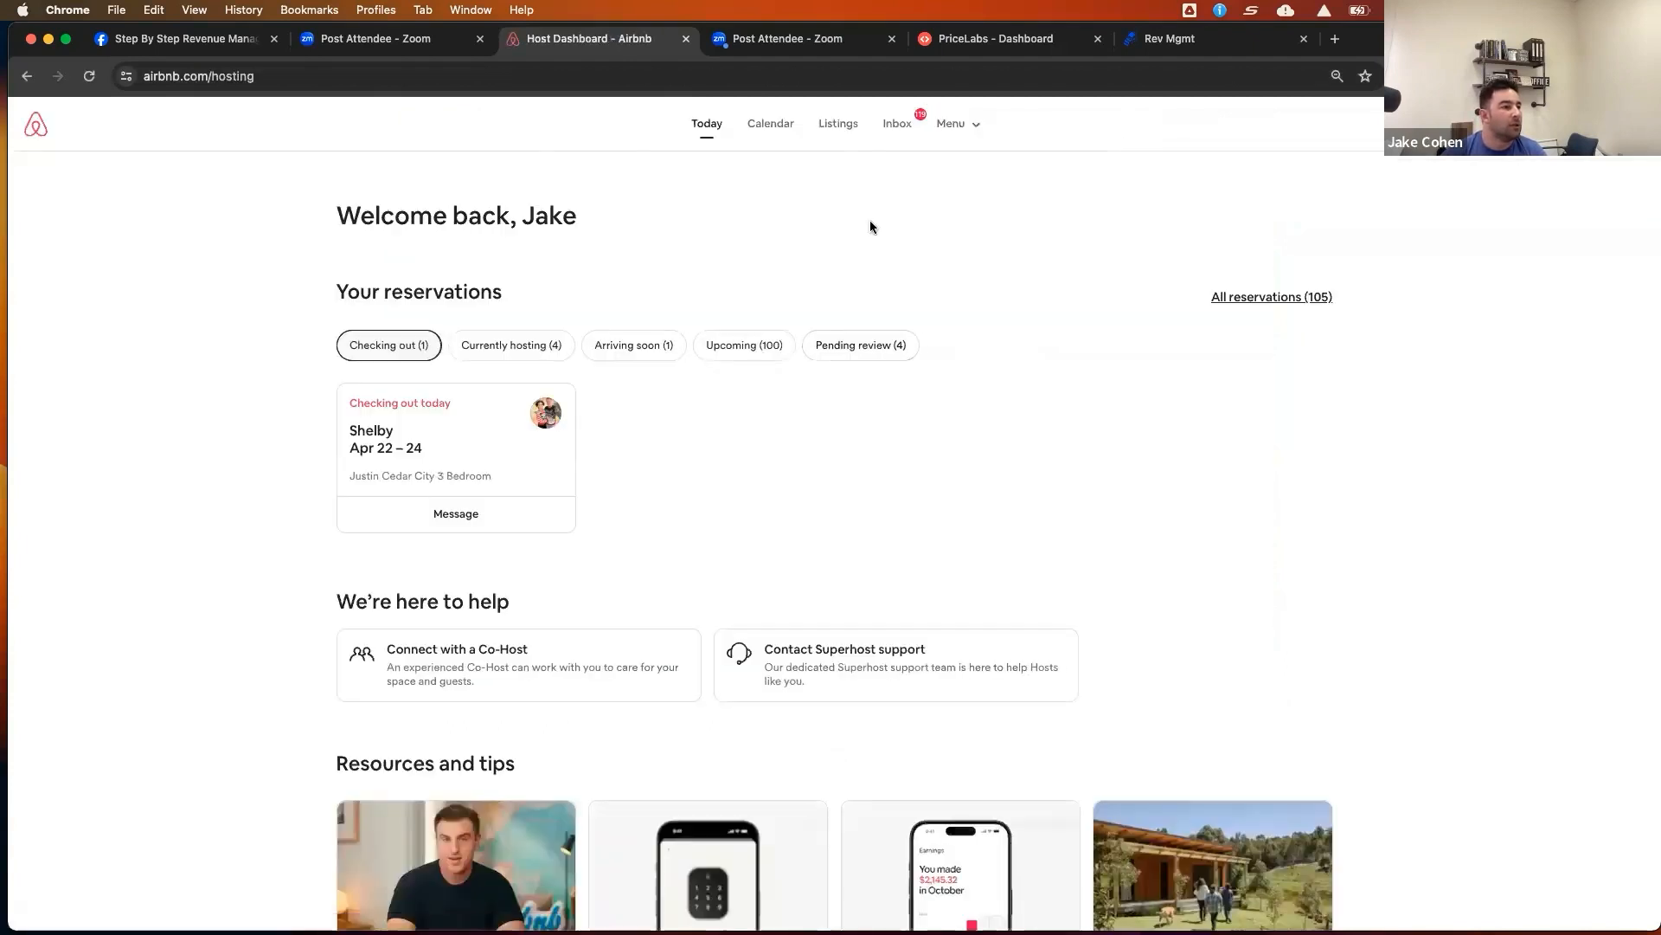
{"action": "left_click", "coordinate": [845, 132]}
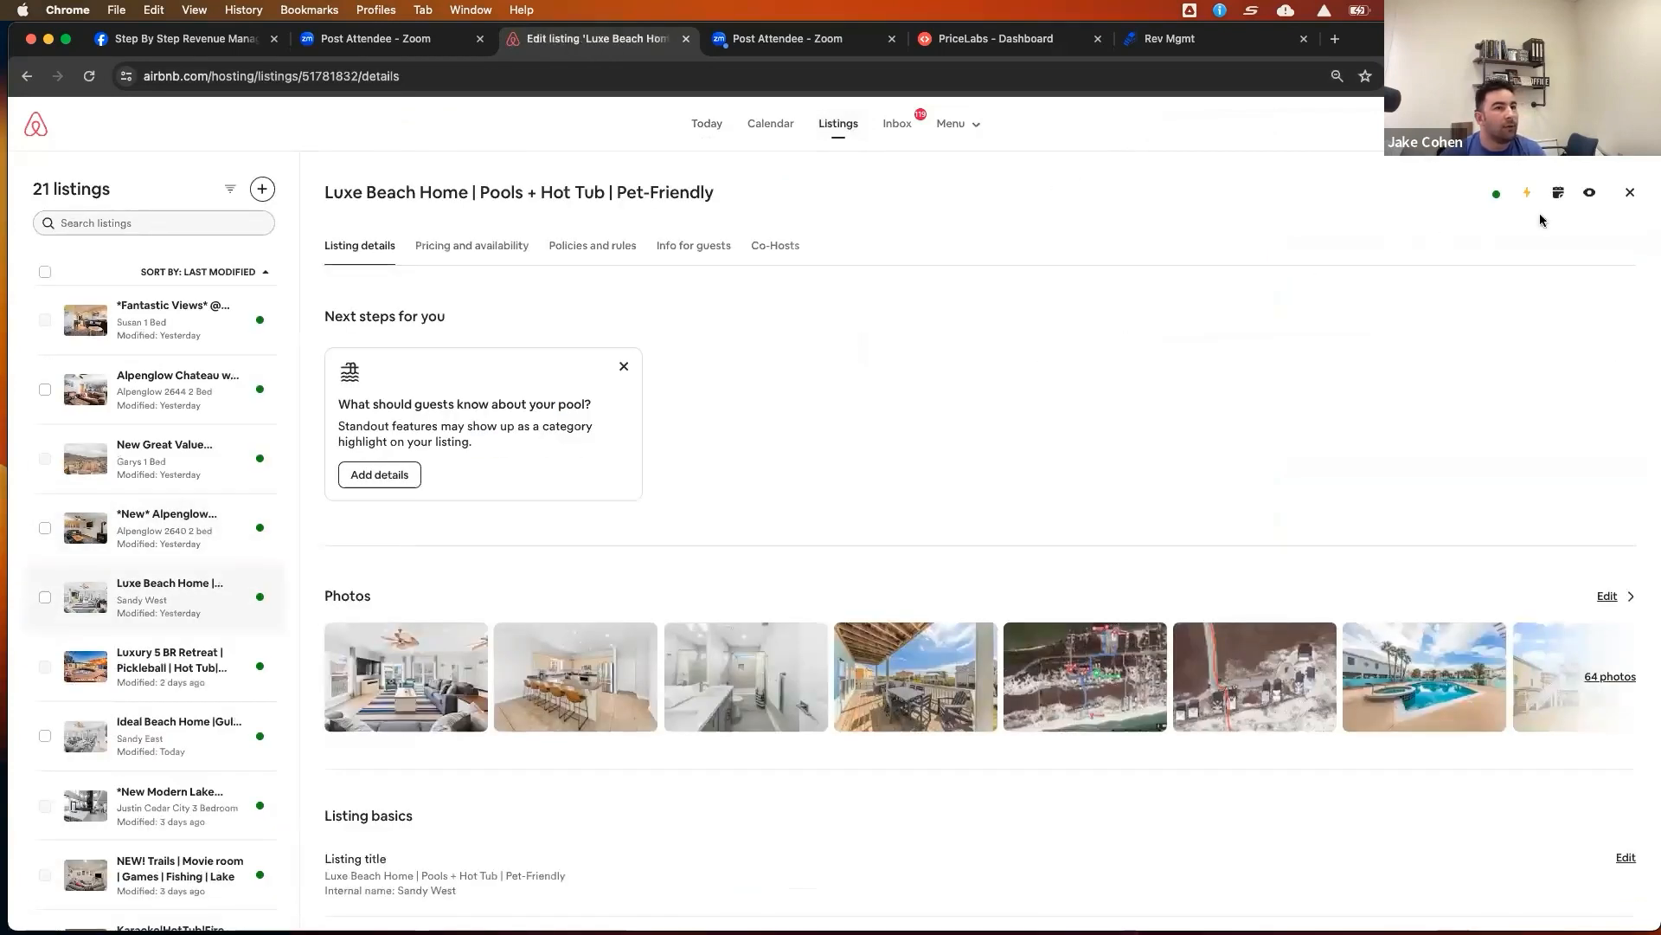
{"action": "left_click", "coordinate": [1588, 195]}
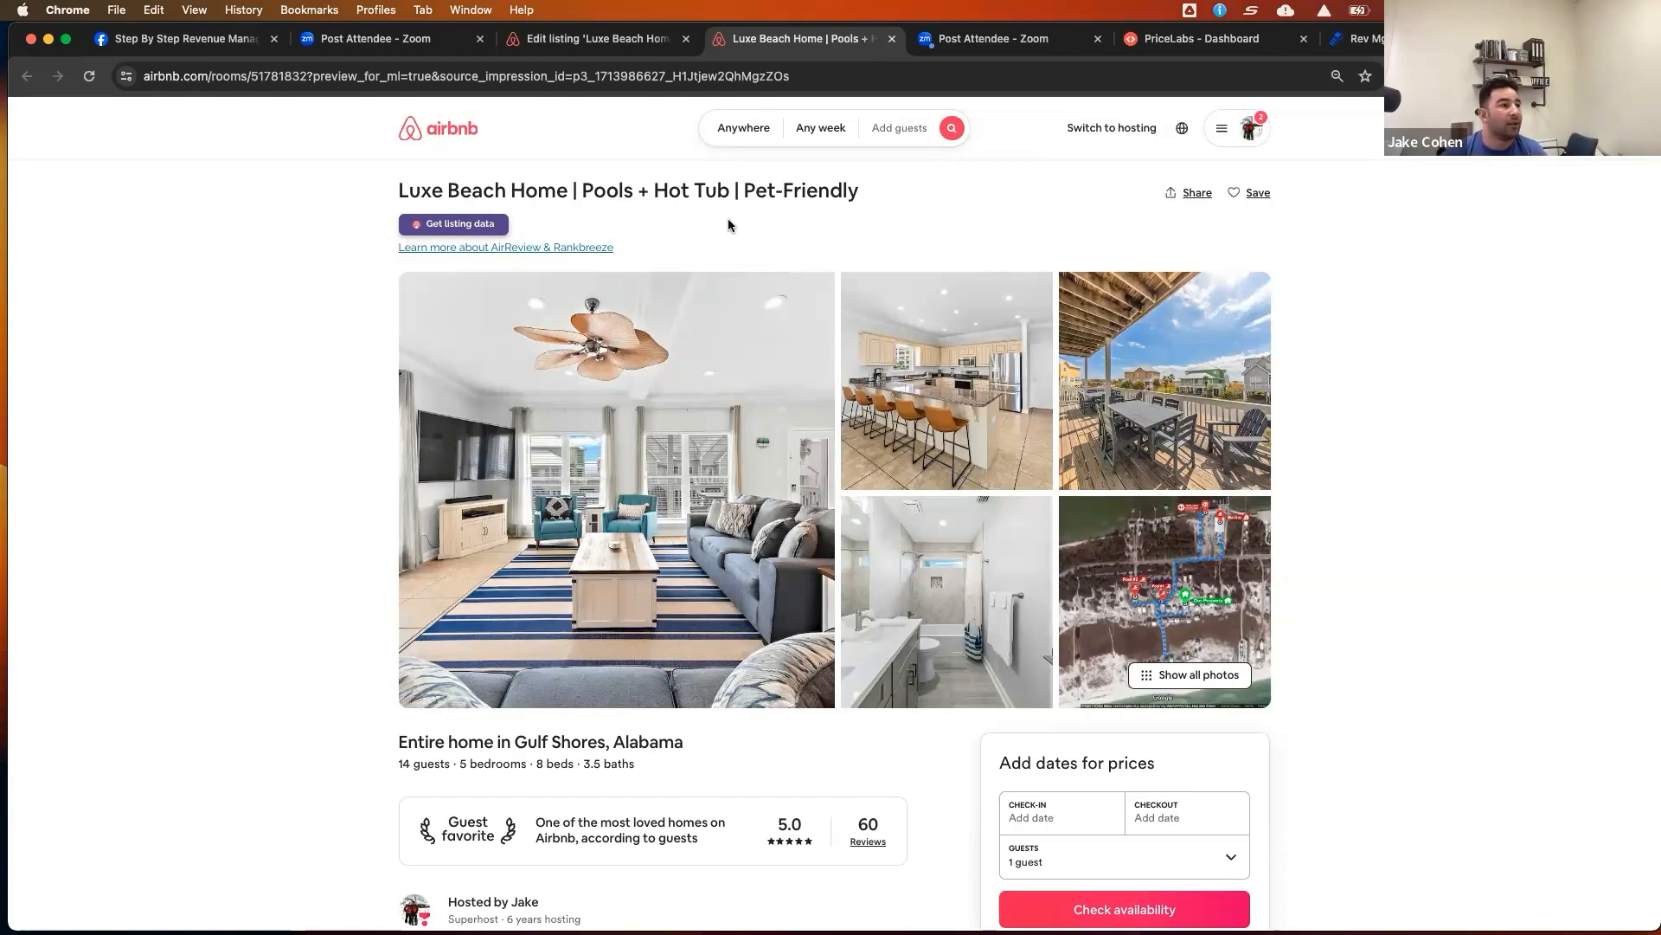
Switch to the PCB-West market dashboard in PriceLabs
{"action": "left_click", "coordinate": [1188, 48]}
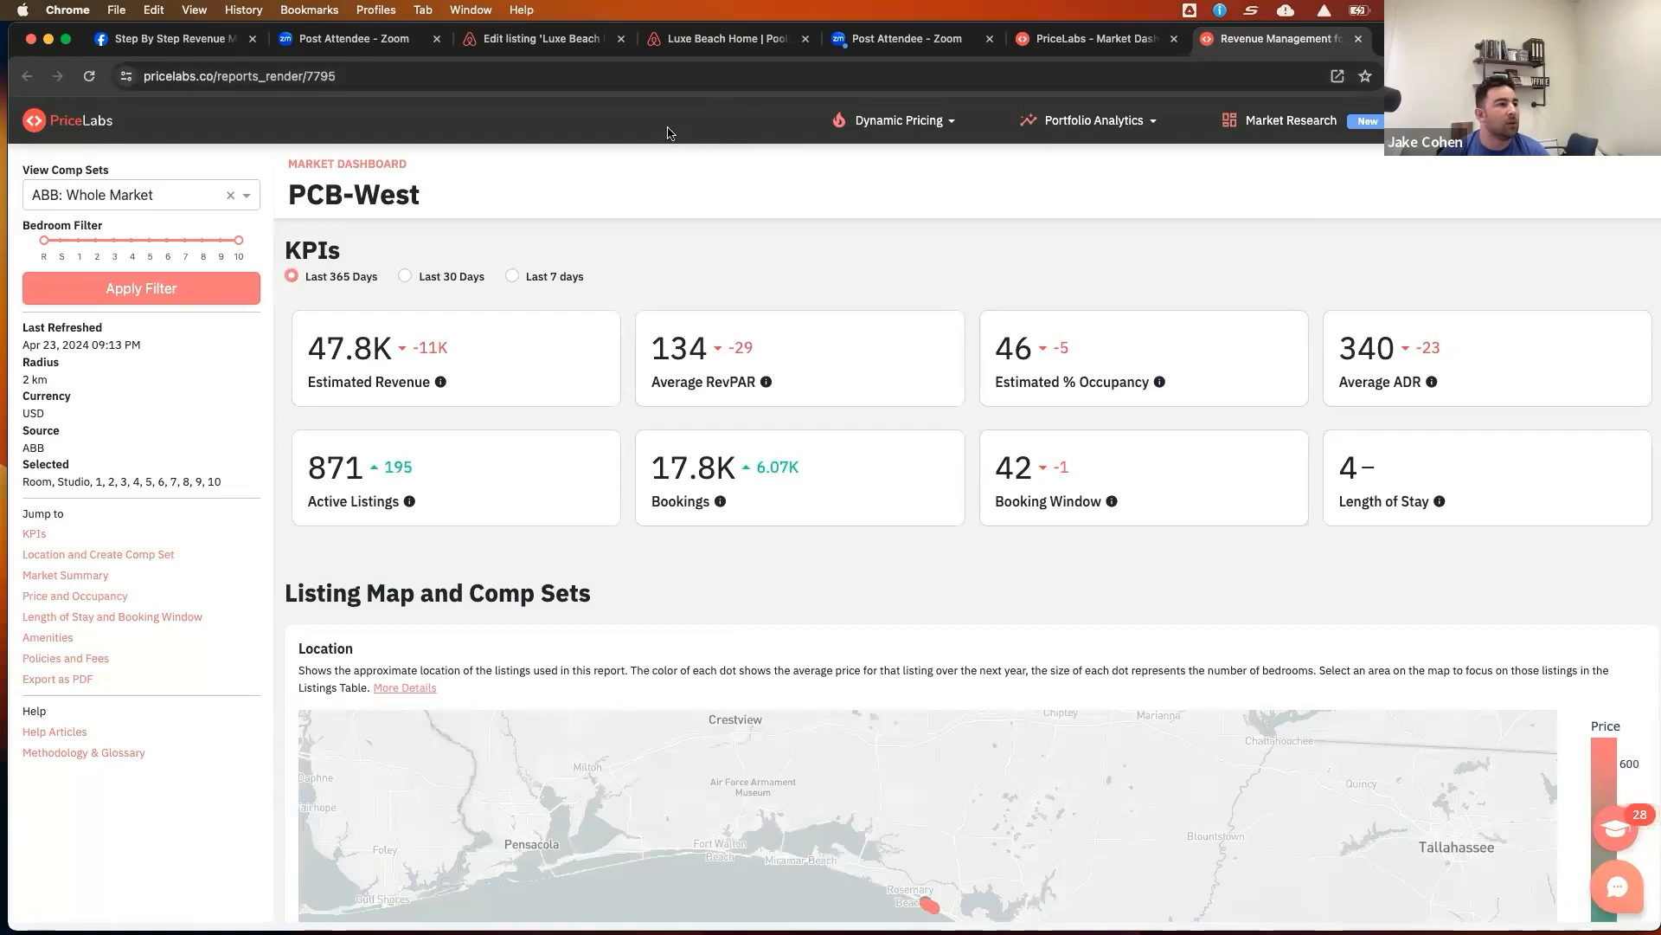
{"action": "scroll", "coordinate": [1201, 445], "scroll_direction": "down", "scroll_amount": 1}
{"action": "scroll", "coordinate": [1201, 448], "scroll_direction": "up", "scroll_amount": 1}
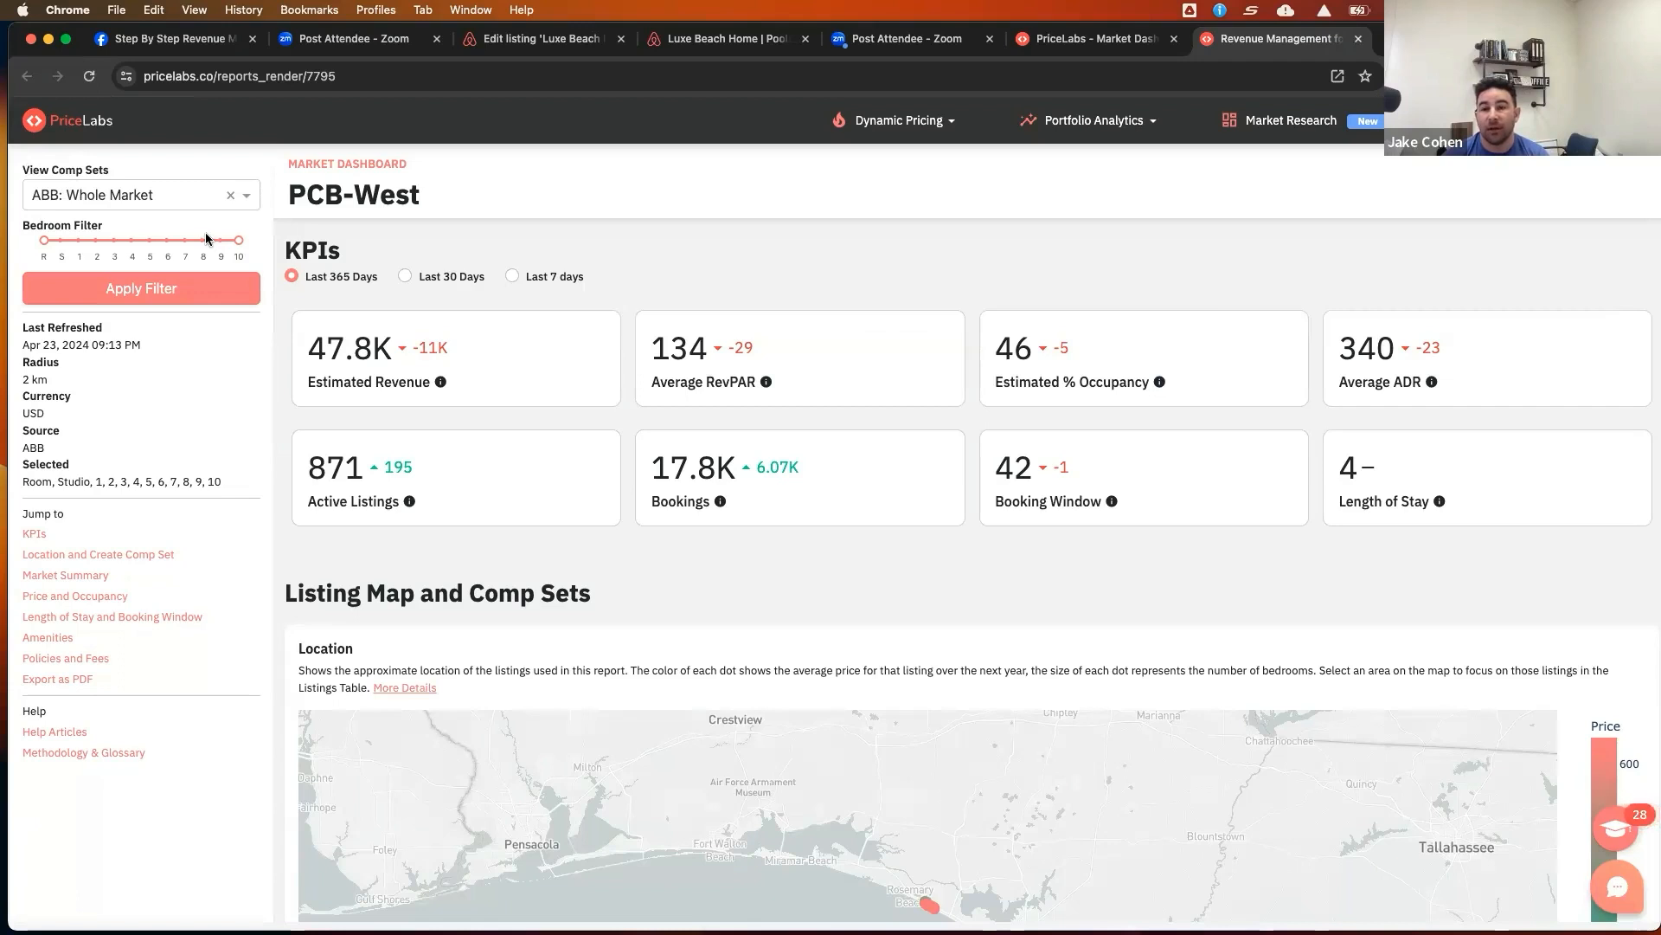
Review the market KPI cards, highlighting the active listings, estimated revenue and bookings figures
{"action": "double_click", "coordinate": [317, 468]}
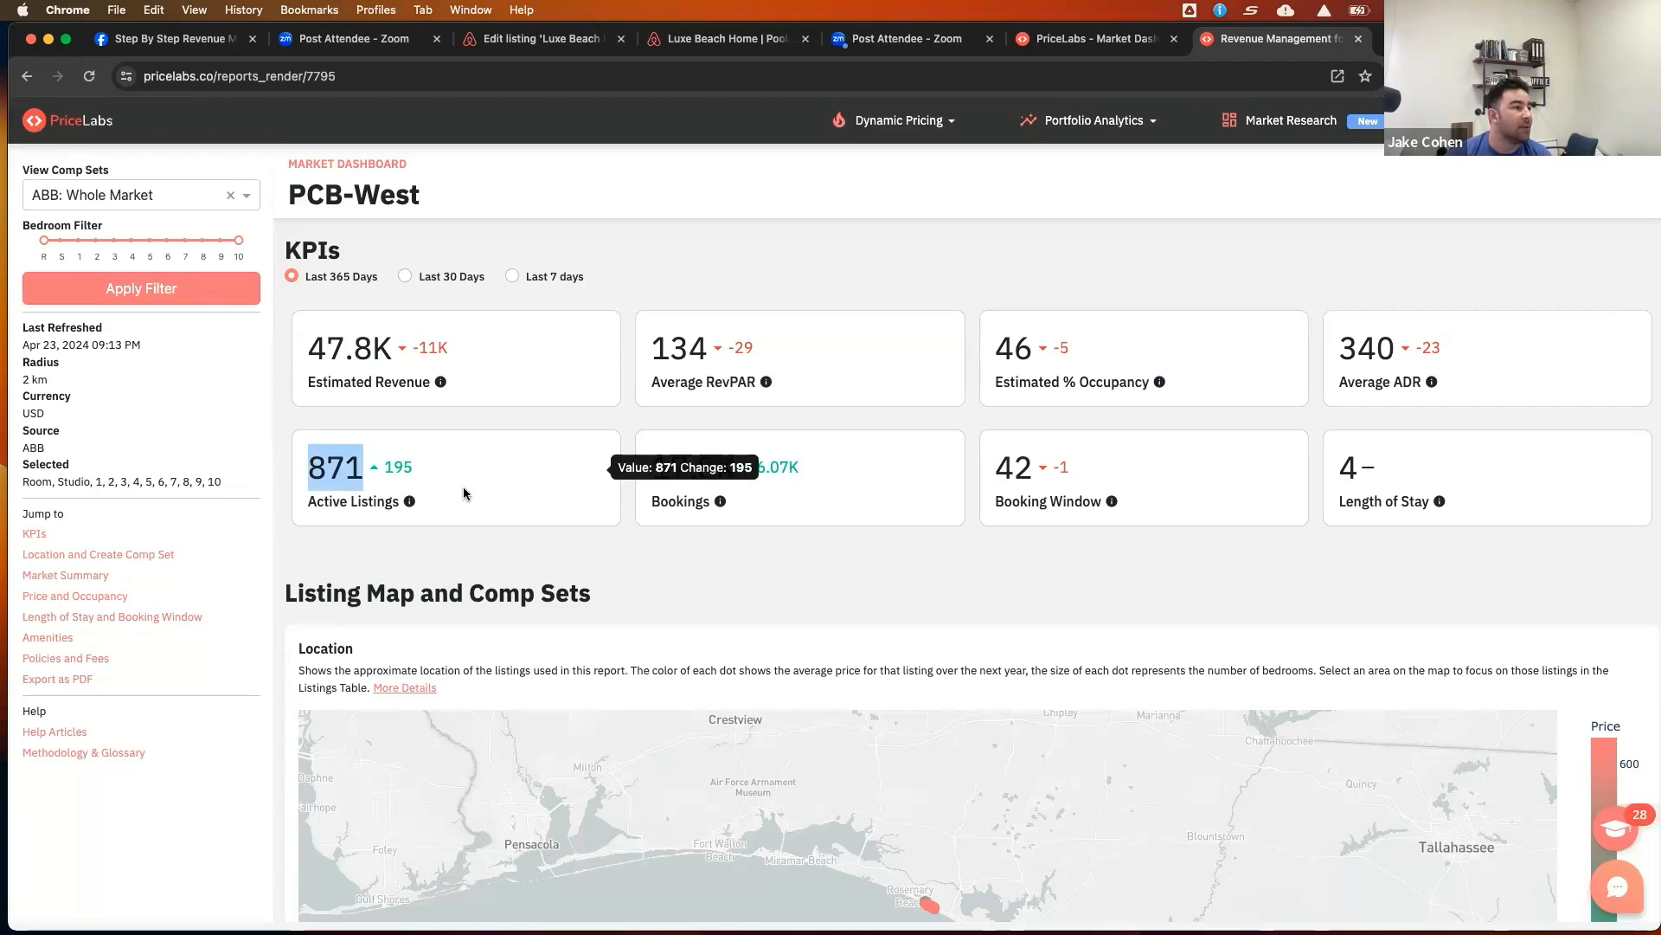
{"action": "left_click", "coordinate": [568, 555]}
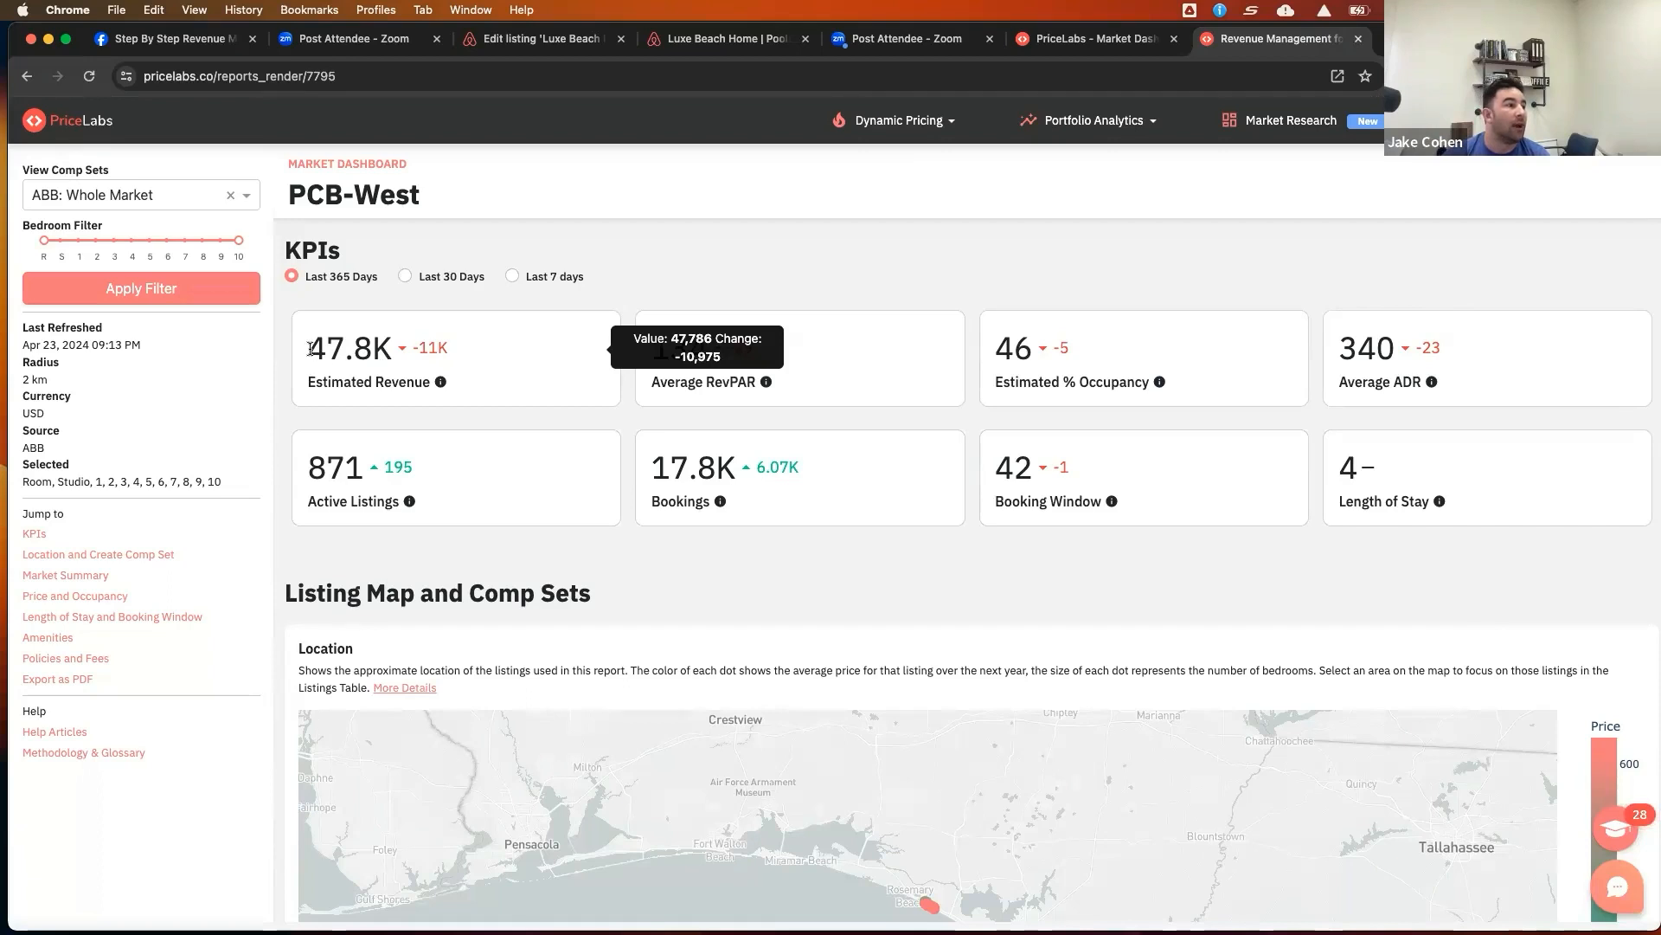
{"action": "left_click_drag", "start_coordinate": [310, 349], "coordinate": [411, 349]}
{"action": "left_click", "coordinate": [484, 350]}
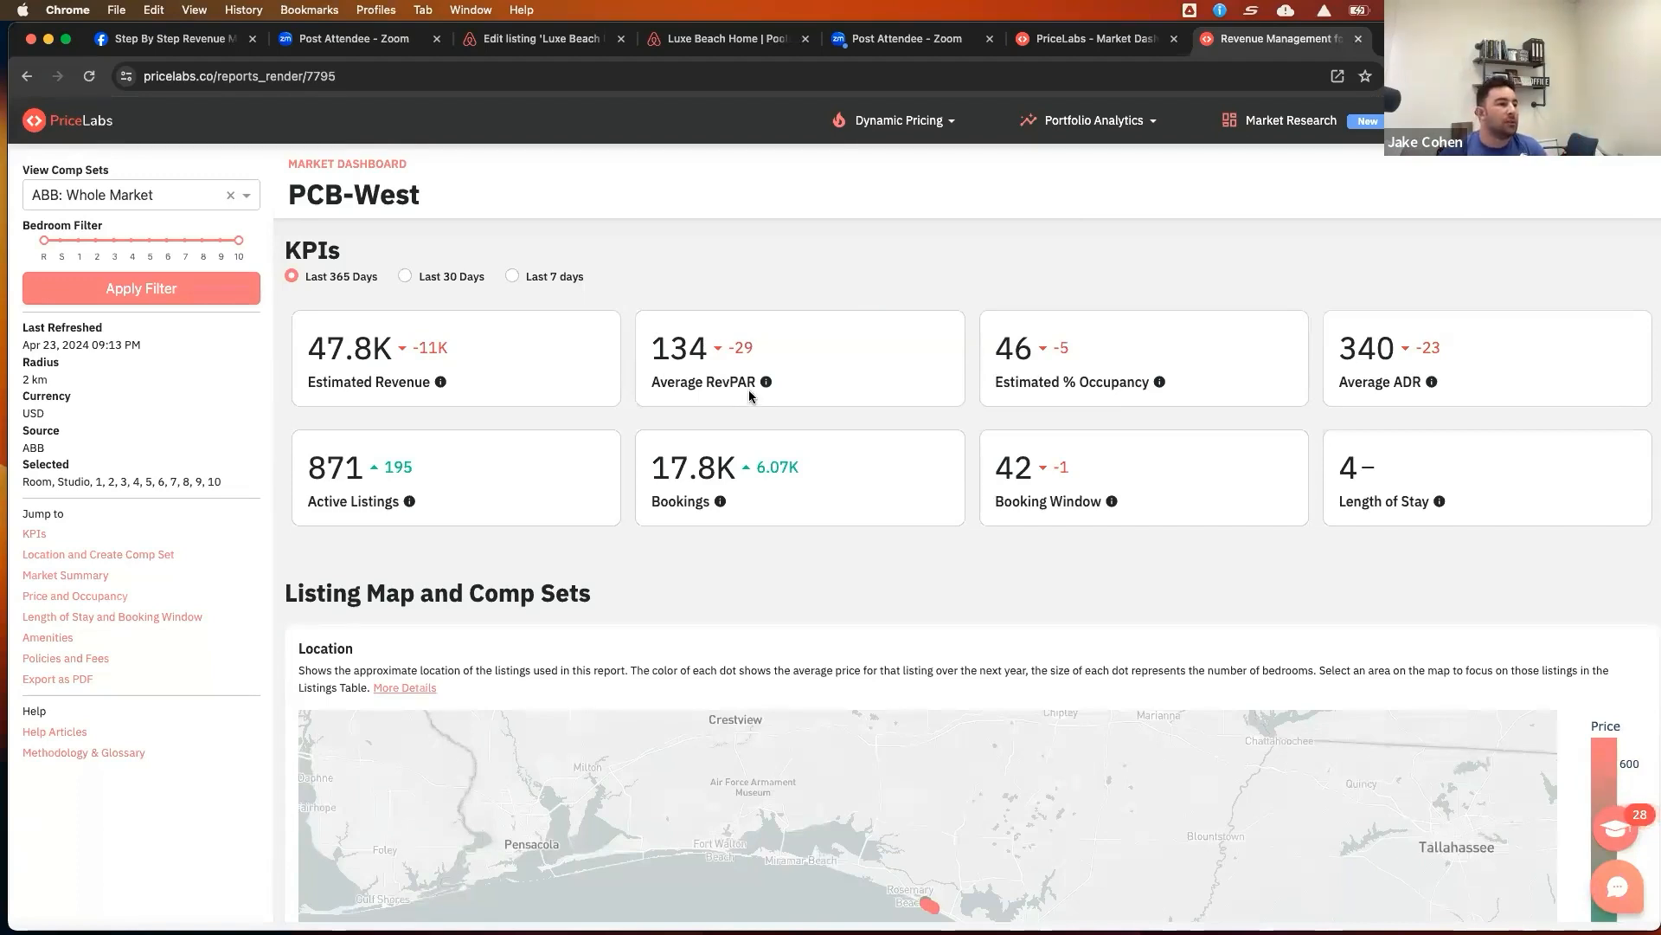
{"action": "mouse_move", "coordinate": [680, 366]}
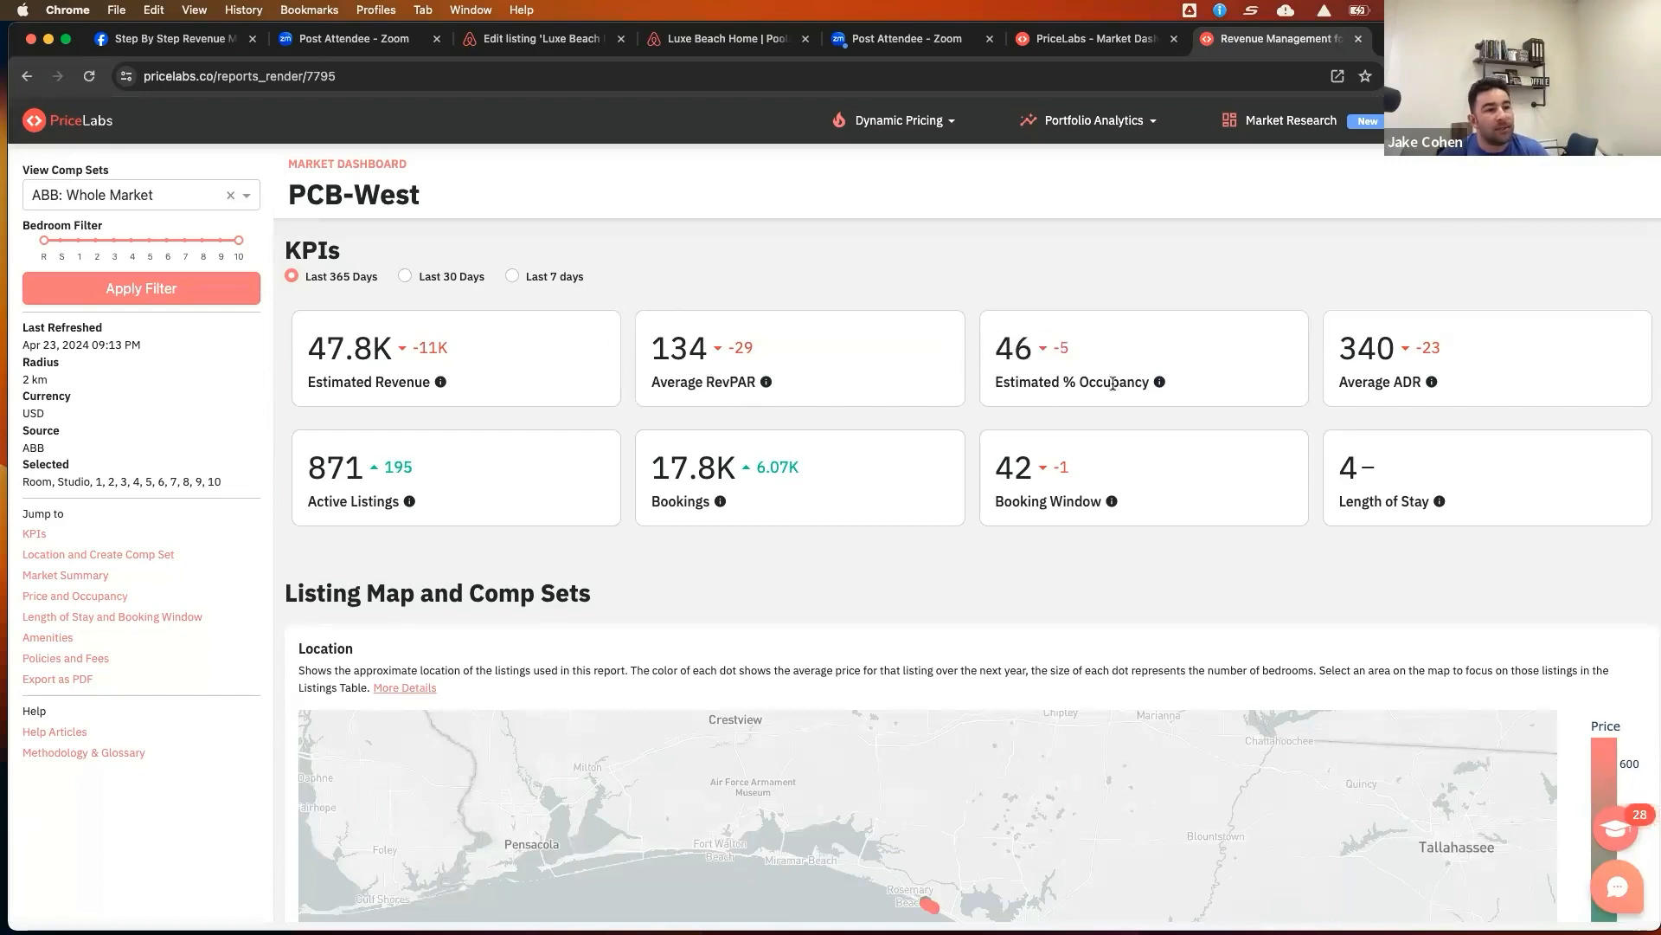
{"action": "mouse_move", "coordinate": [1414, 392]}
{"action": "mouse_move", "coordinate": [1055, 460]}
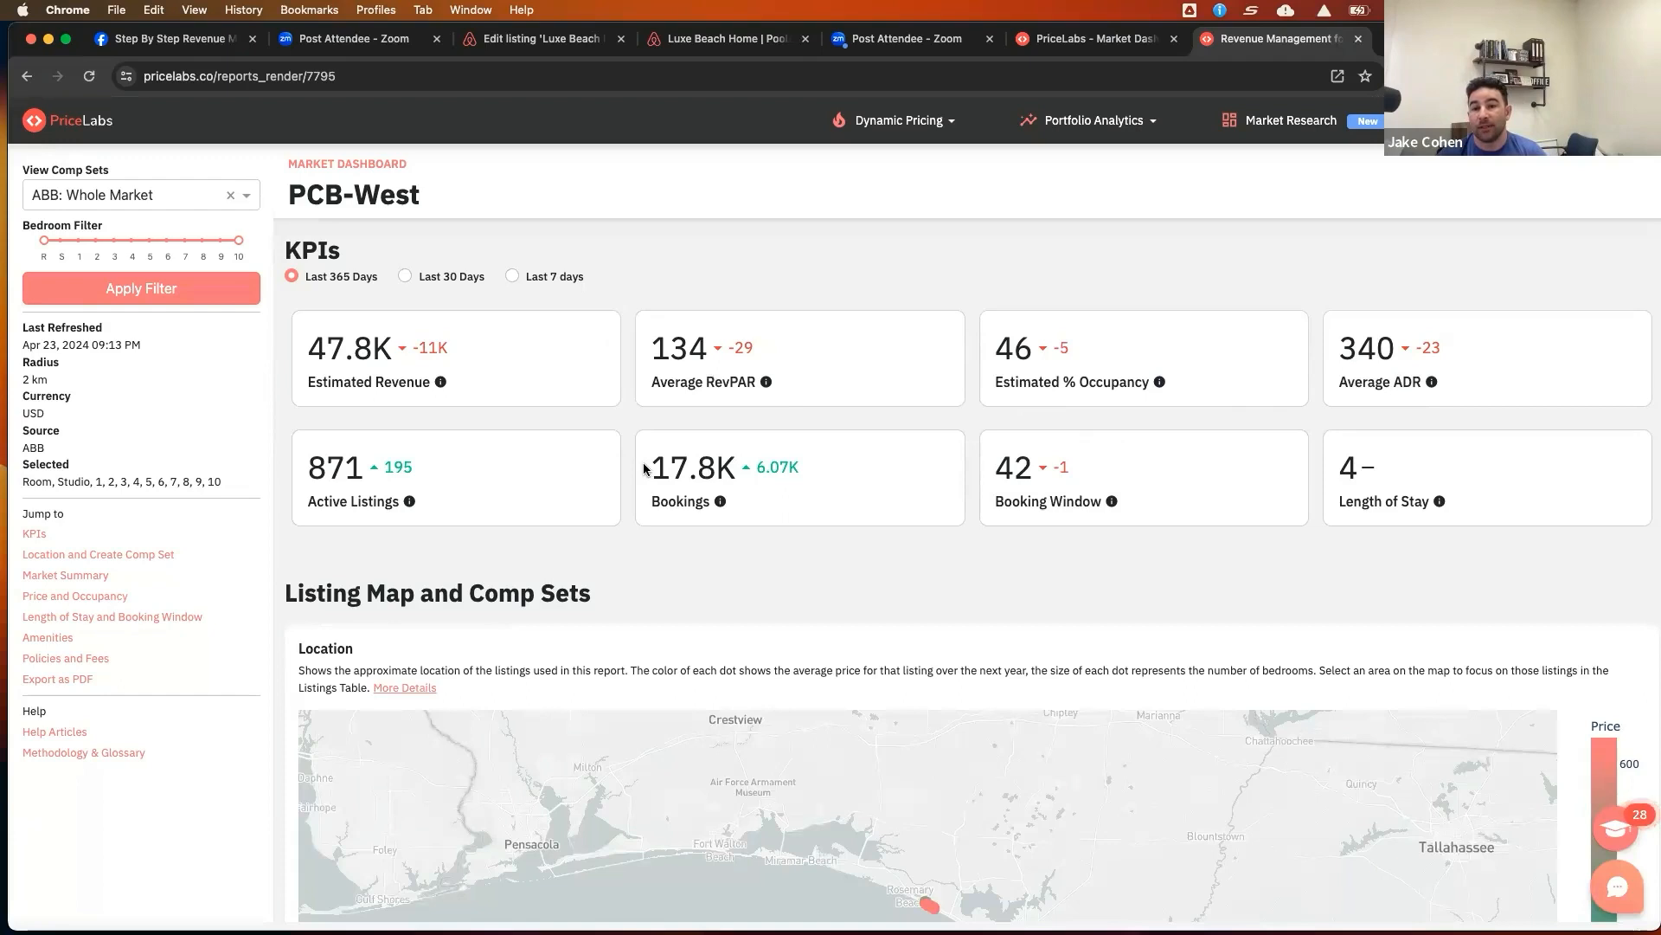
{"action": "double_click", "coordinate": [757, 468]}
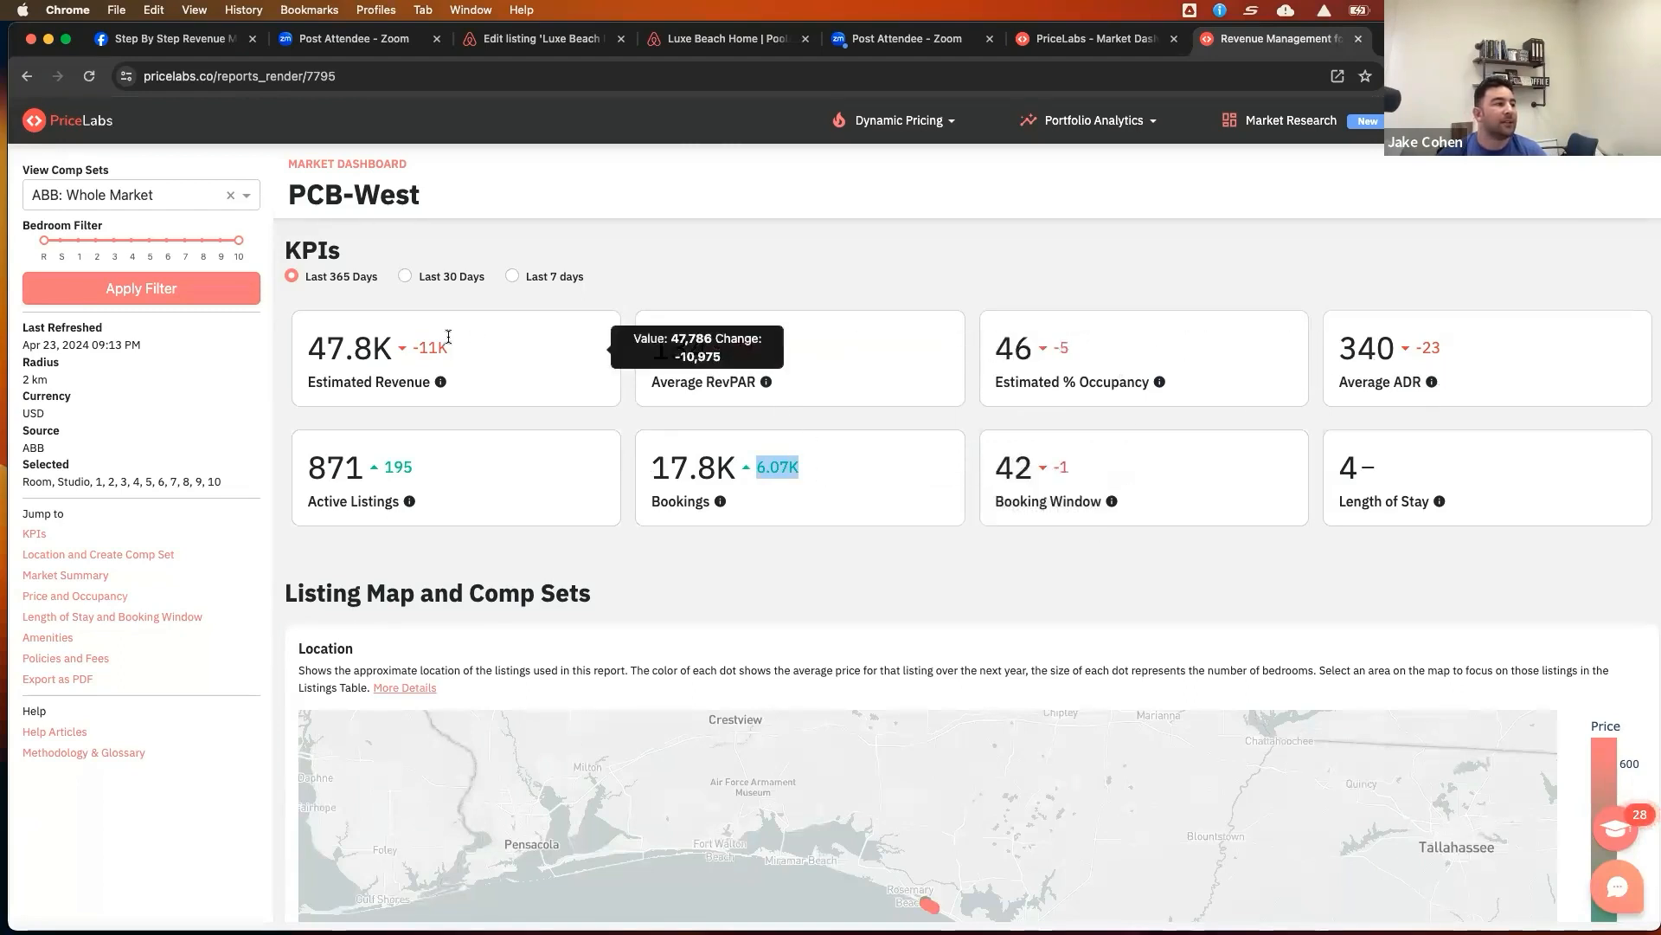
{"action": "mouse_move", "coordinate": [740, 475]}
{"action": "mouse_move", "coordinate": [421, 467]}
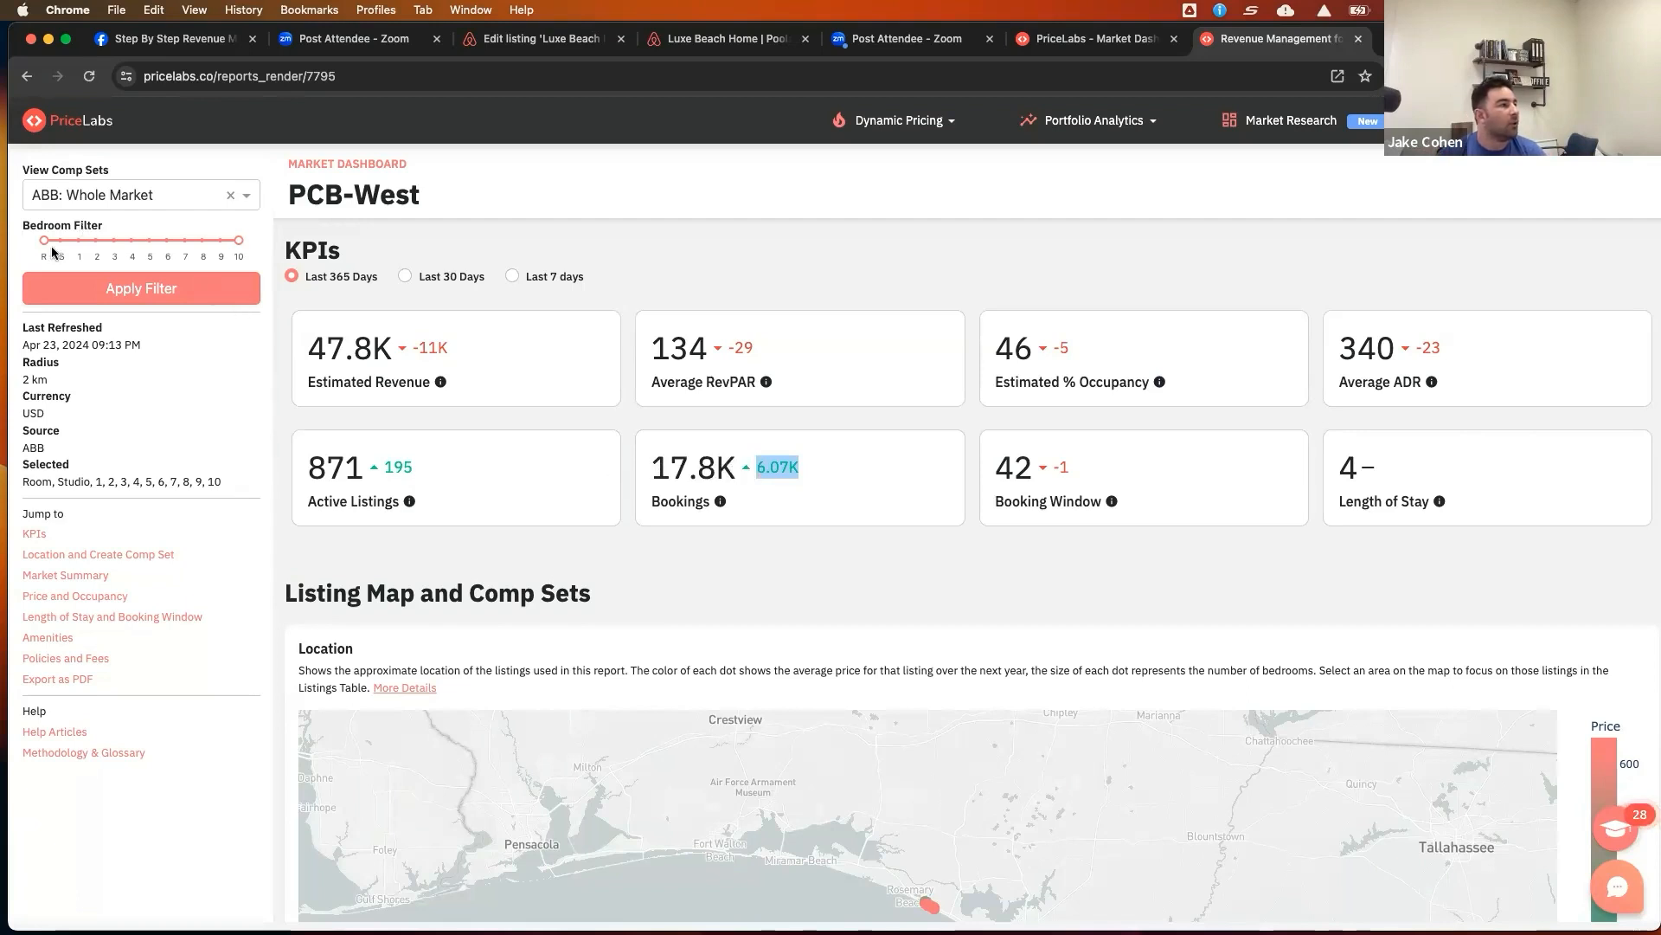
Set the market dashboard's bedroom filter to 5 bedrooms and apply it
{"action": "left_click_drag", "start_coordinate": [44, 240], "coordinate": [113, 239]}
{"action": "left_click_drag", "start_coordinate": [238, 240], "coordinate": [115, 240]}
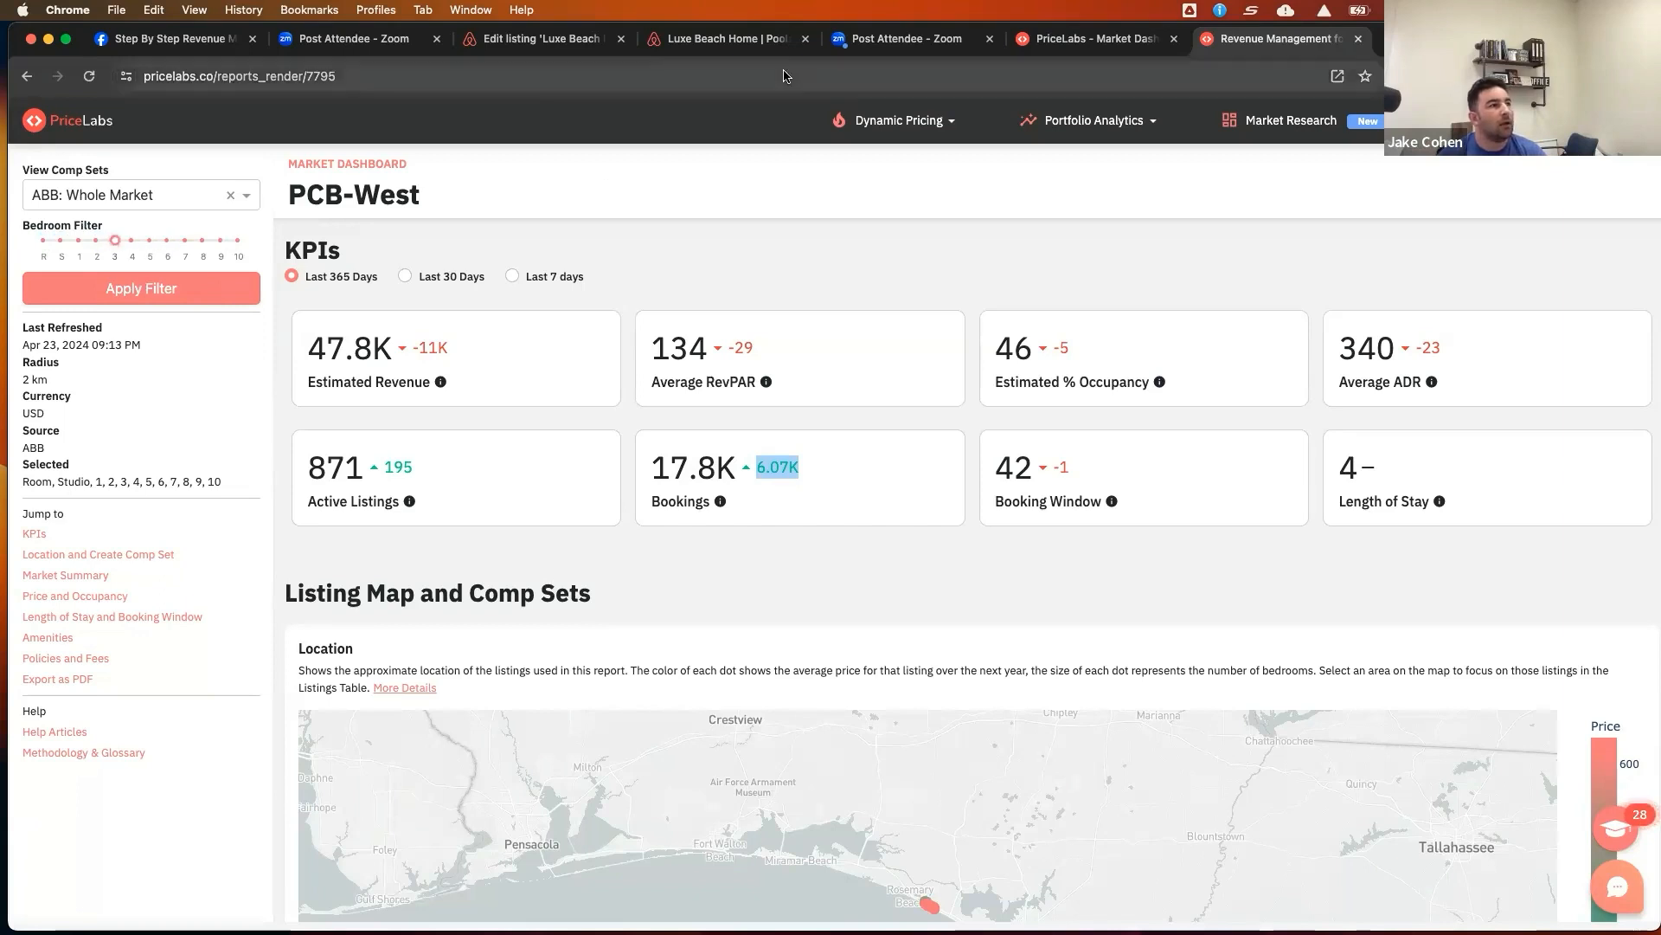
{"action": "left_click", "coordinate": [545, 39]}
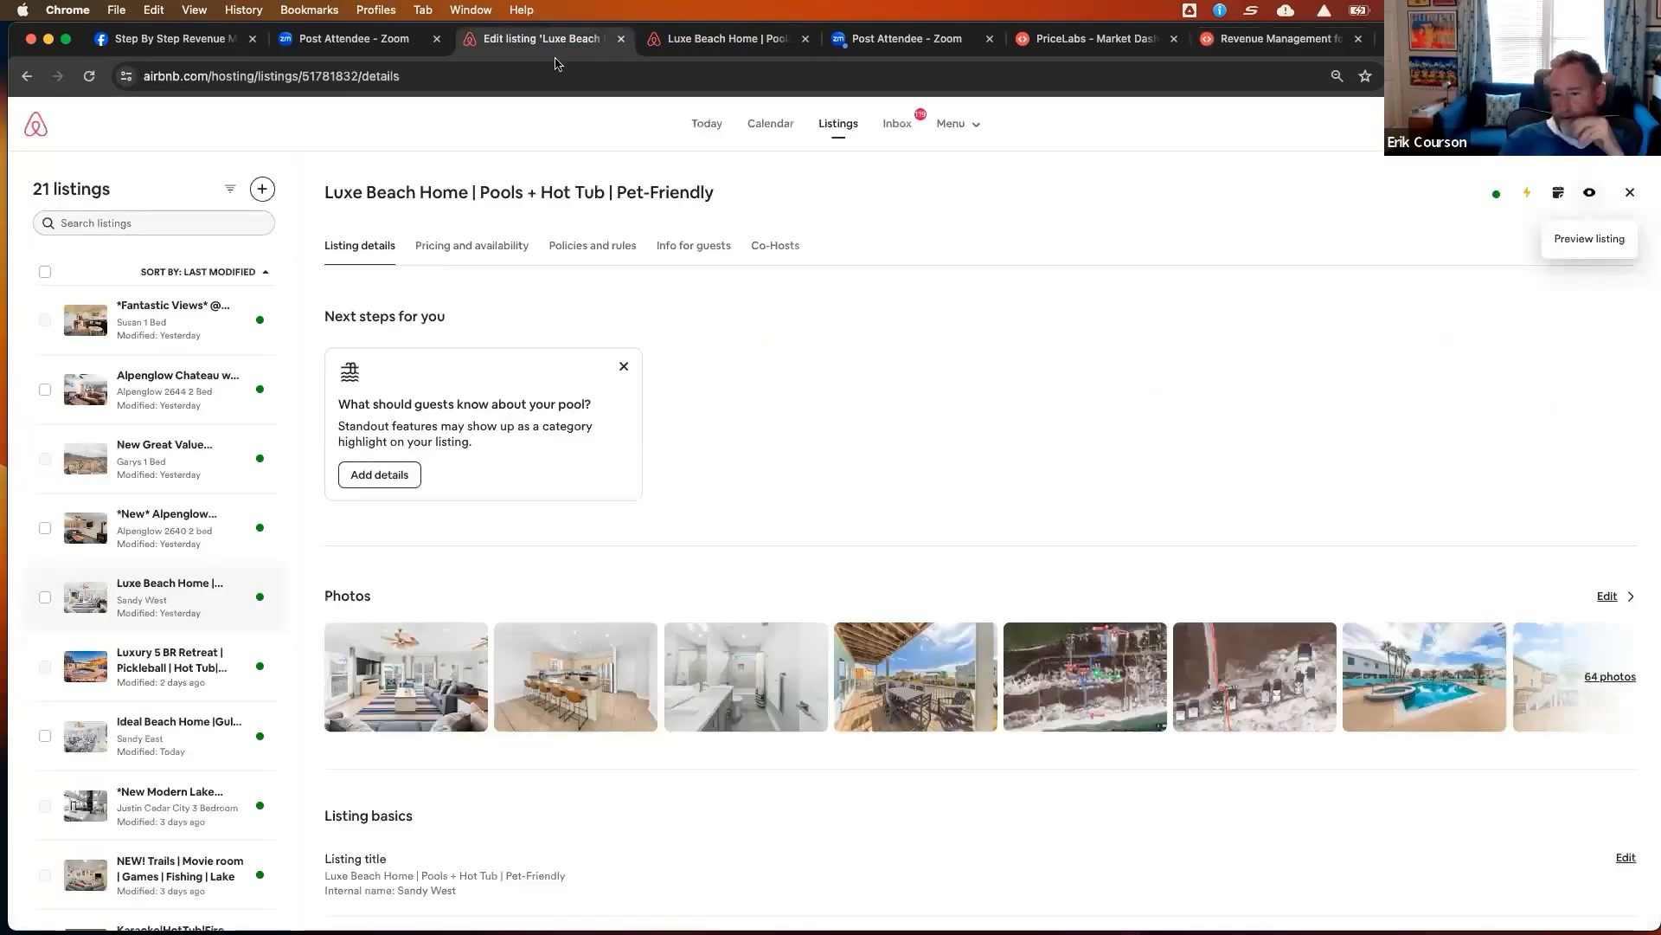
{"action": "left_click", "coordinate": [1082, 43]}
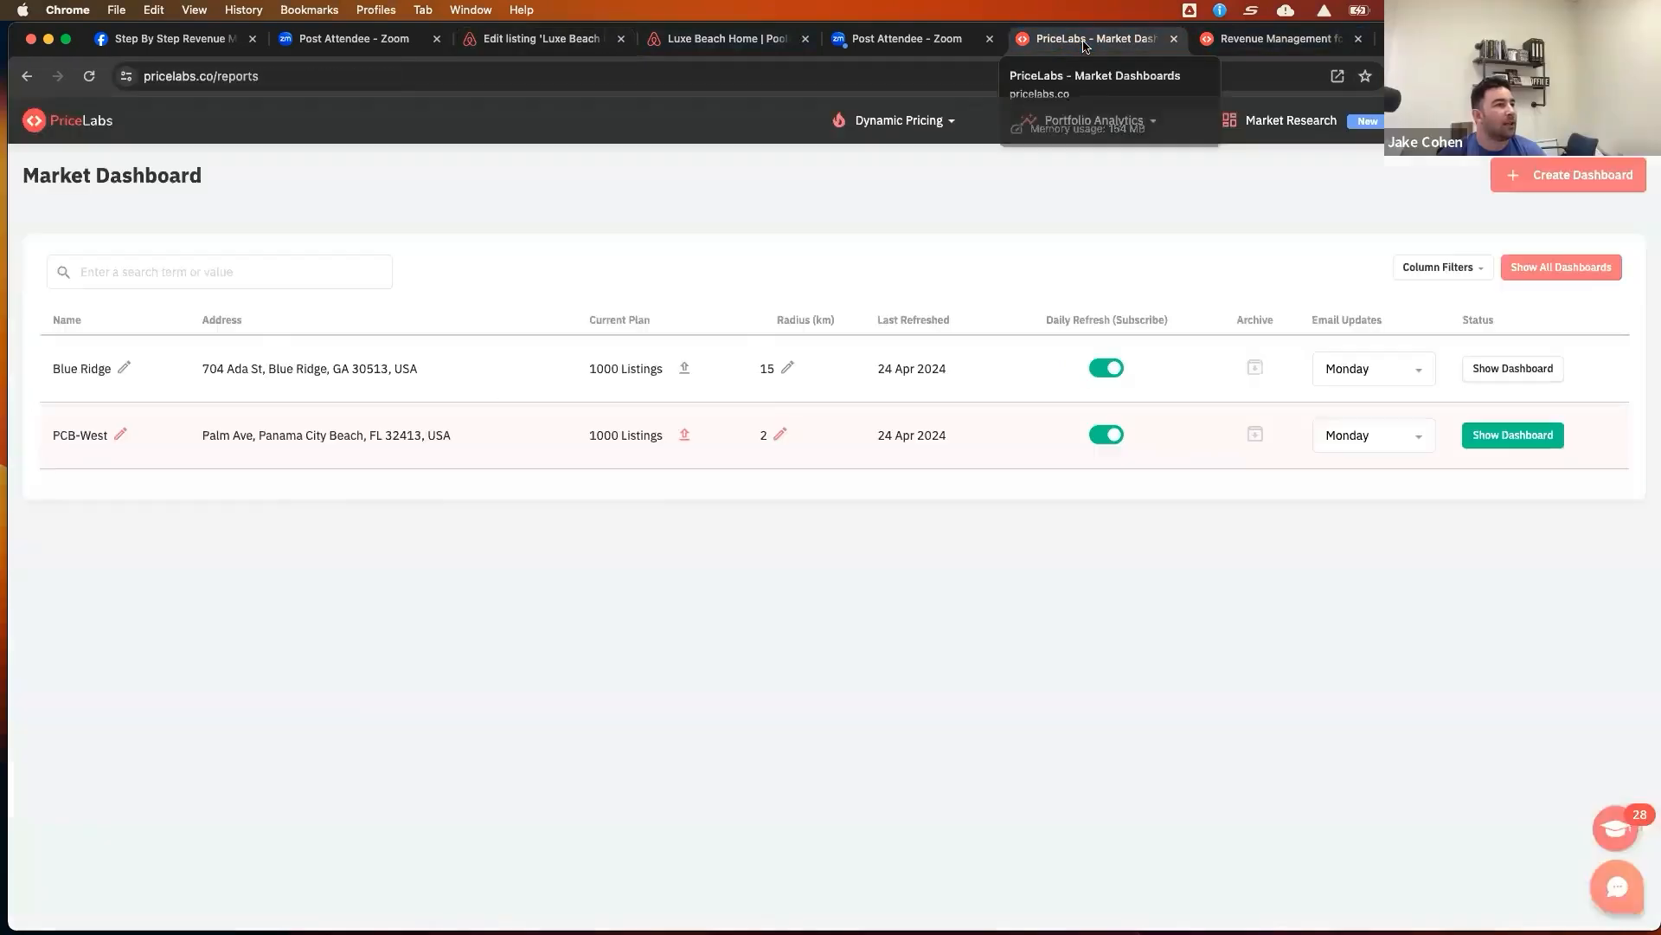
{"action": "left_click", "coordinate": [1263, 47]}
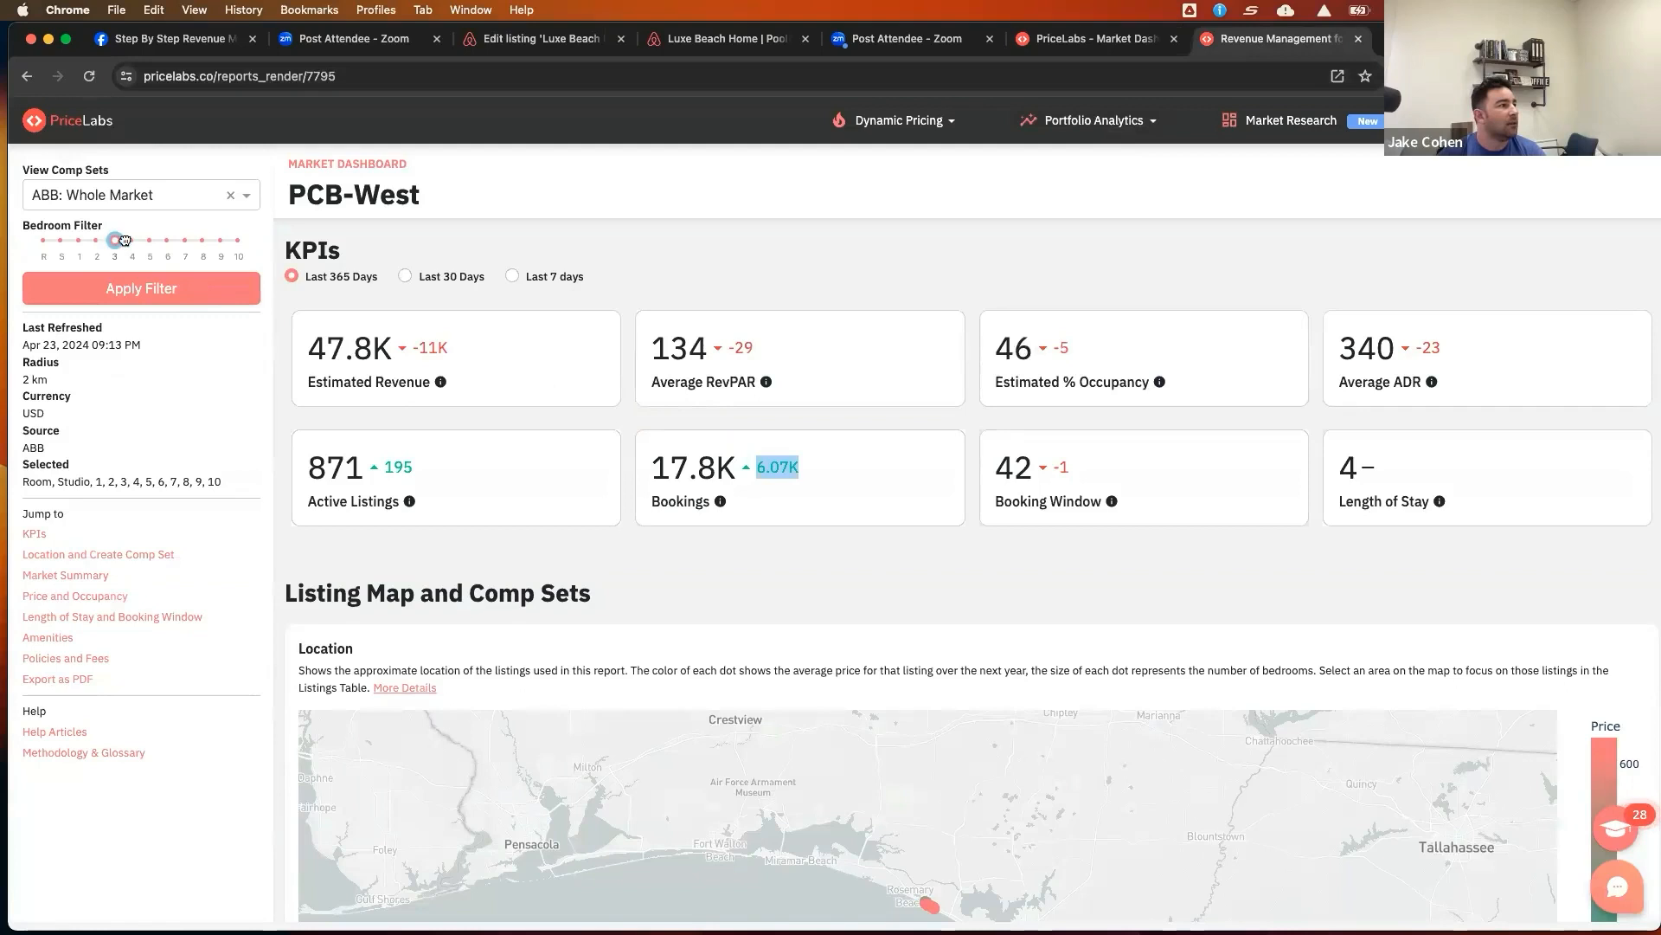
{"action": "mouse_move", "coordinate": [154, 239]}
{"action": "left_mouse_down"}
{"action": "mouse_move", "coordinate": [114, 240]}
{"action": "mouse_move", "coordinate": [144, 240]}
{"action": "left_mouse_up"}
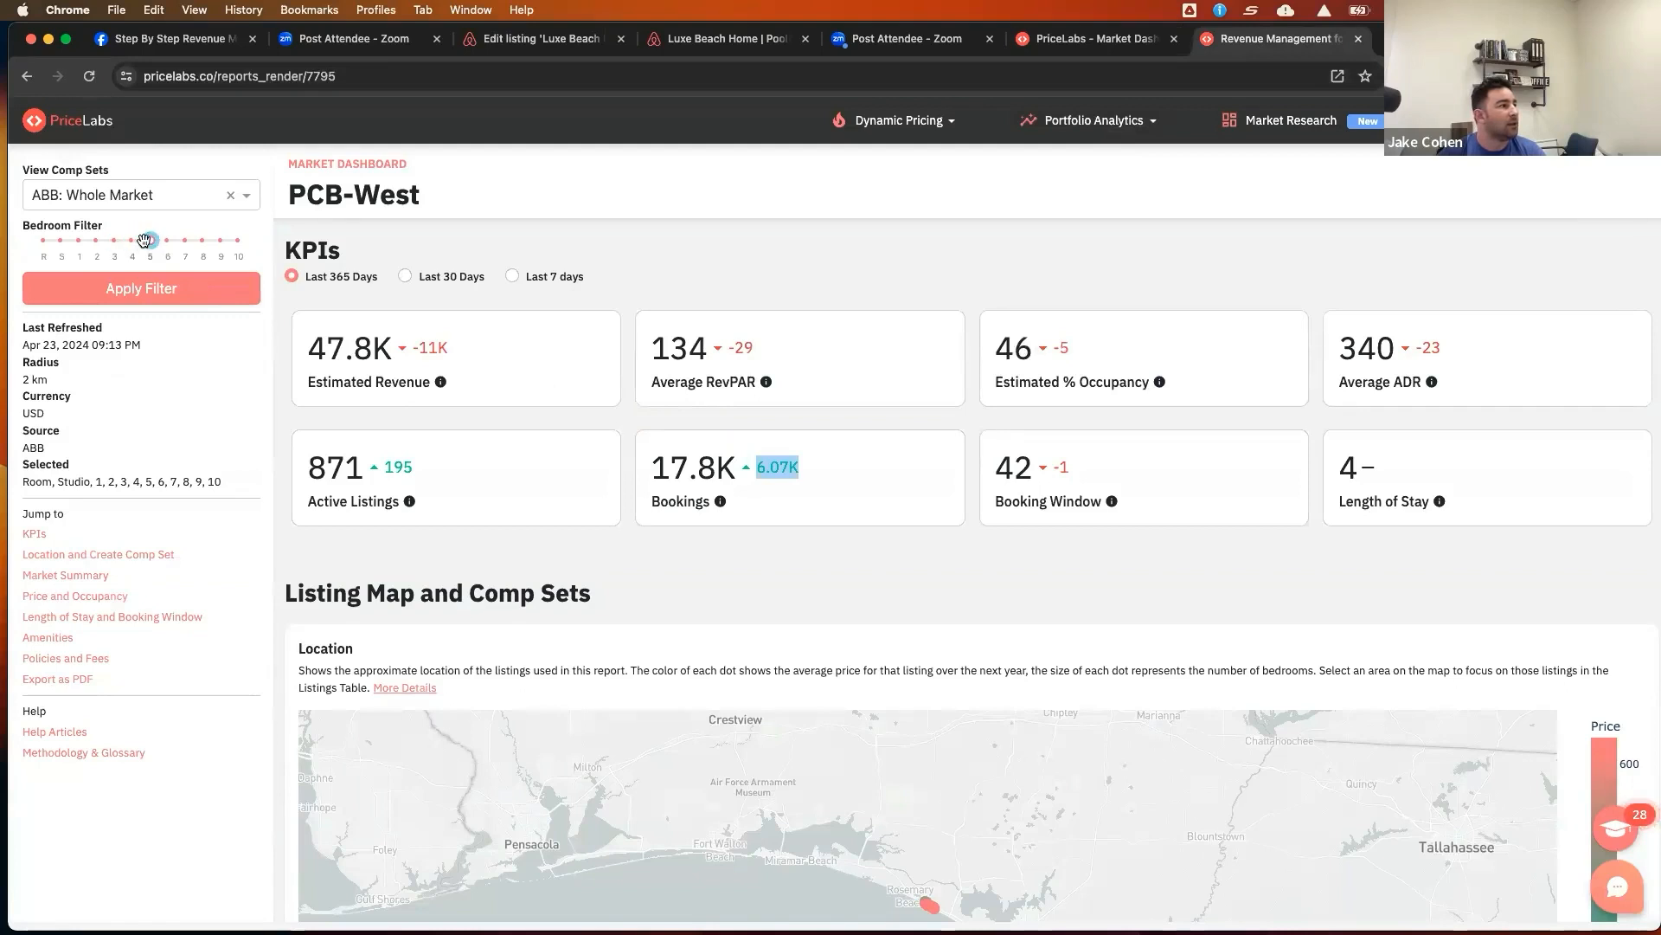
{"action": "left_click", "coordinate": [164, 296]}
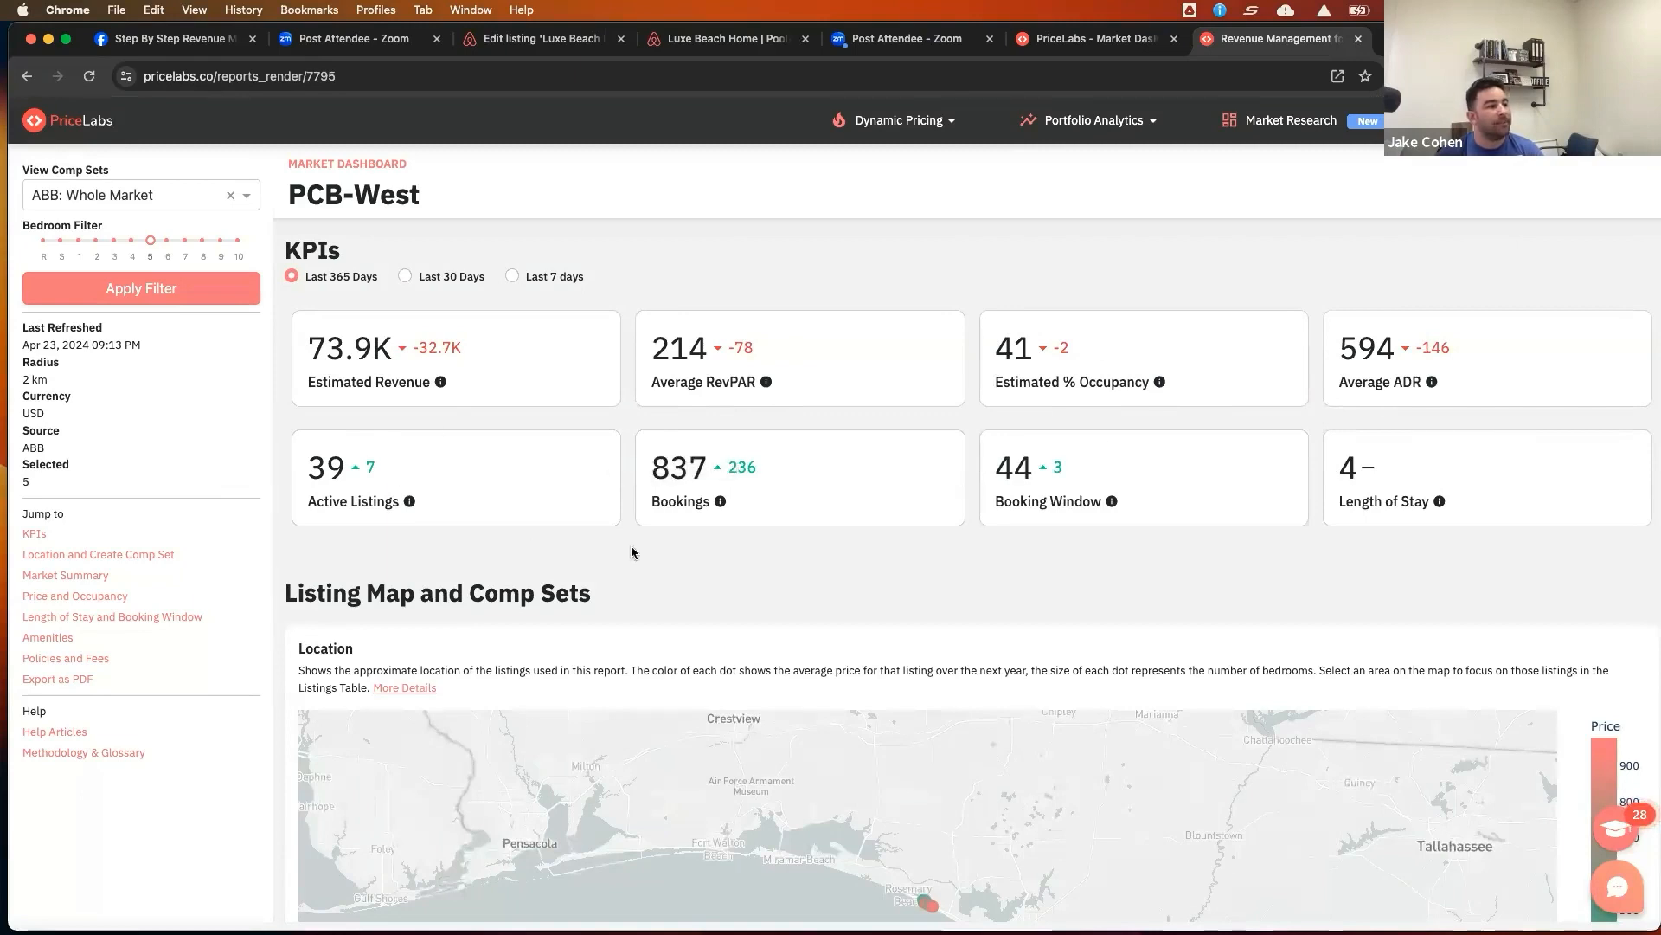
Zoom into the listing location map around the filtered listings near Rosemary Beach
{"action": "scroll", "coordinate": [708, 552], "scroll_direction": "down", "scroll_amount": 1}
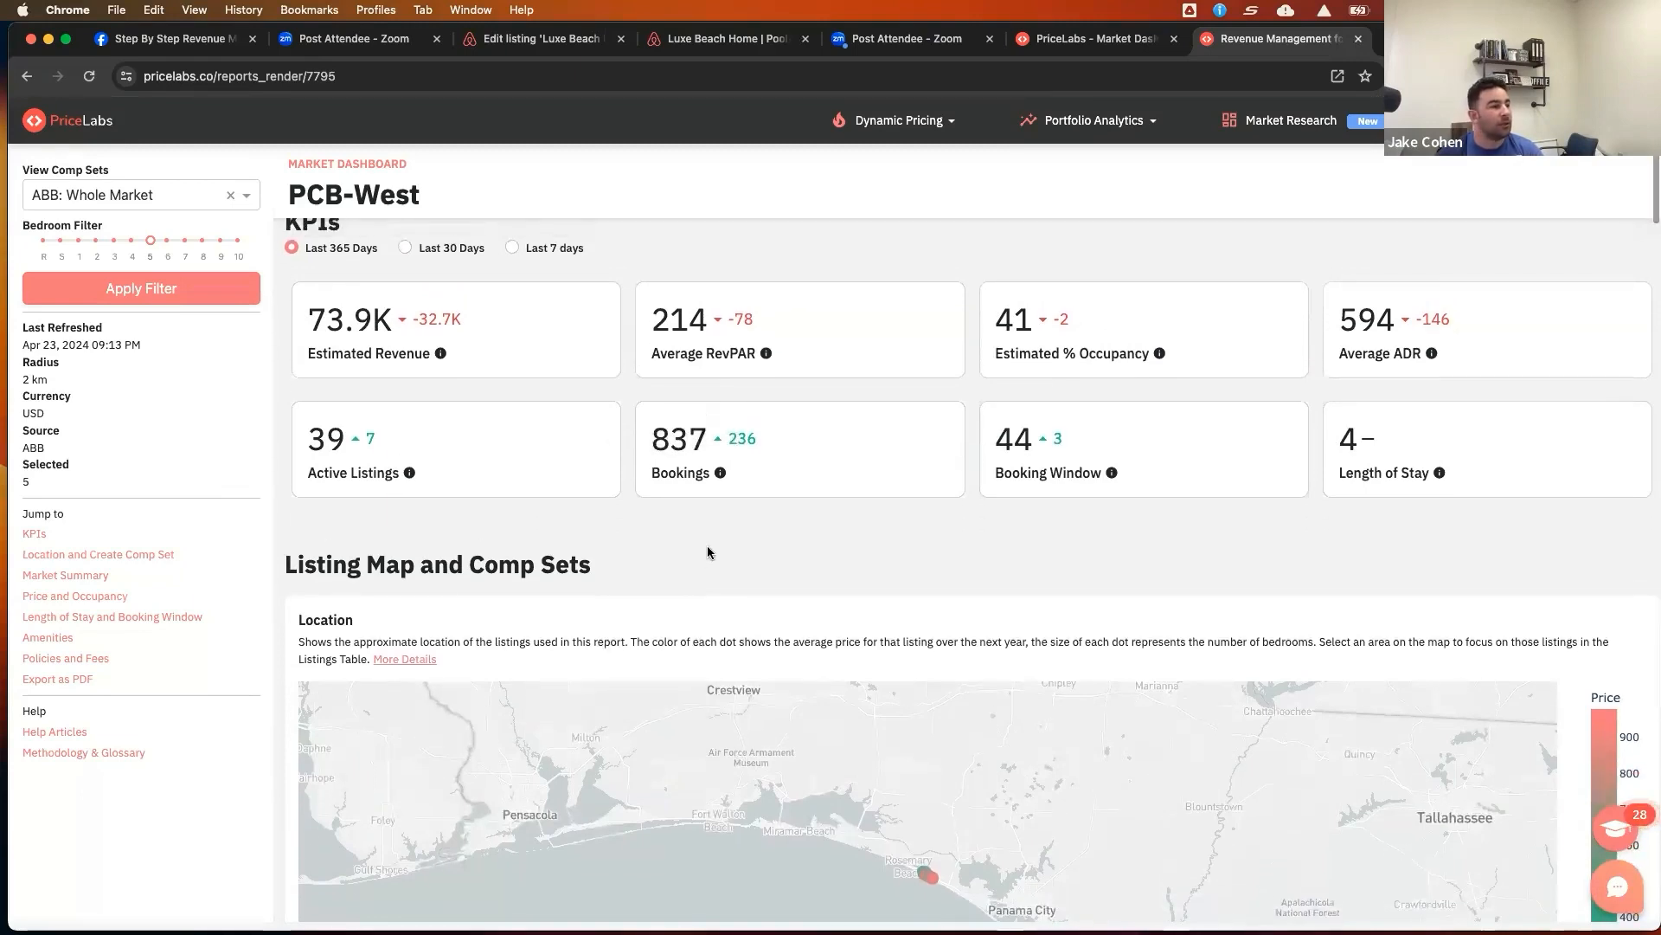
{"action": "scroll", "coordinate": [707, 552], "scroll_direction": "down", "scroll_amount": 5}
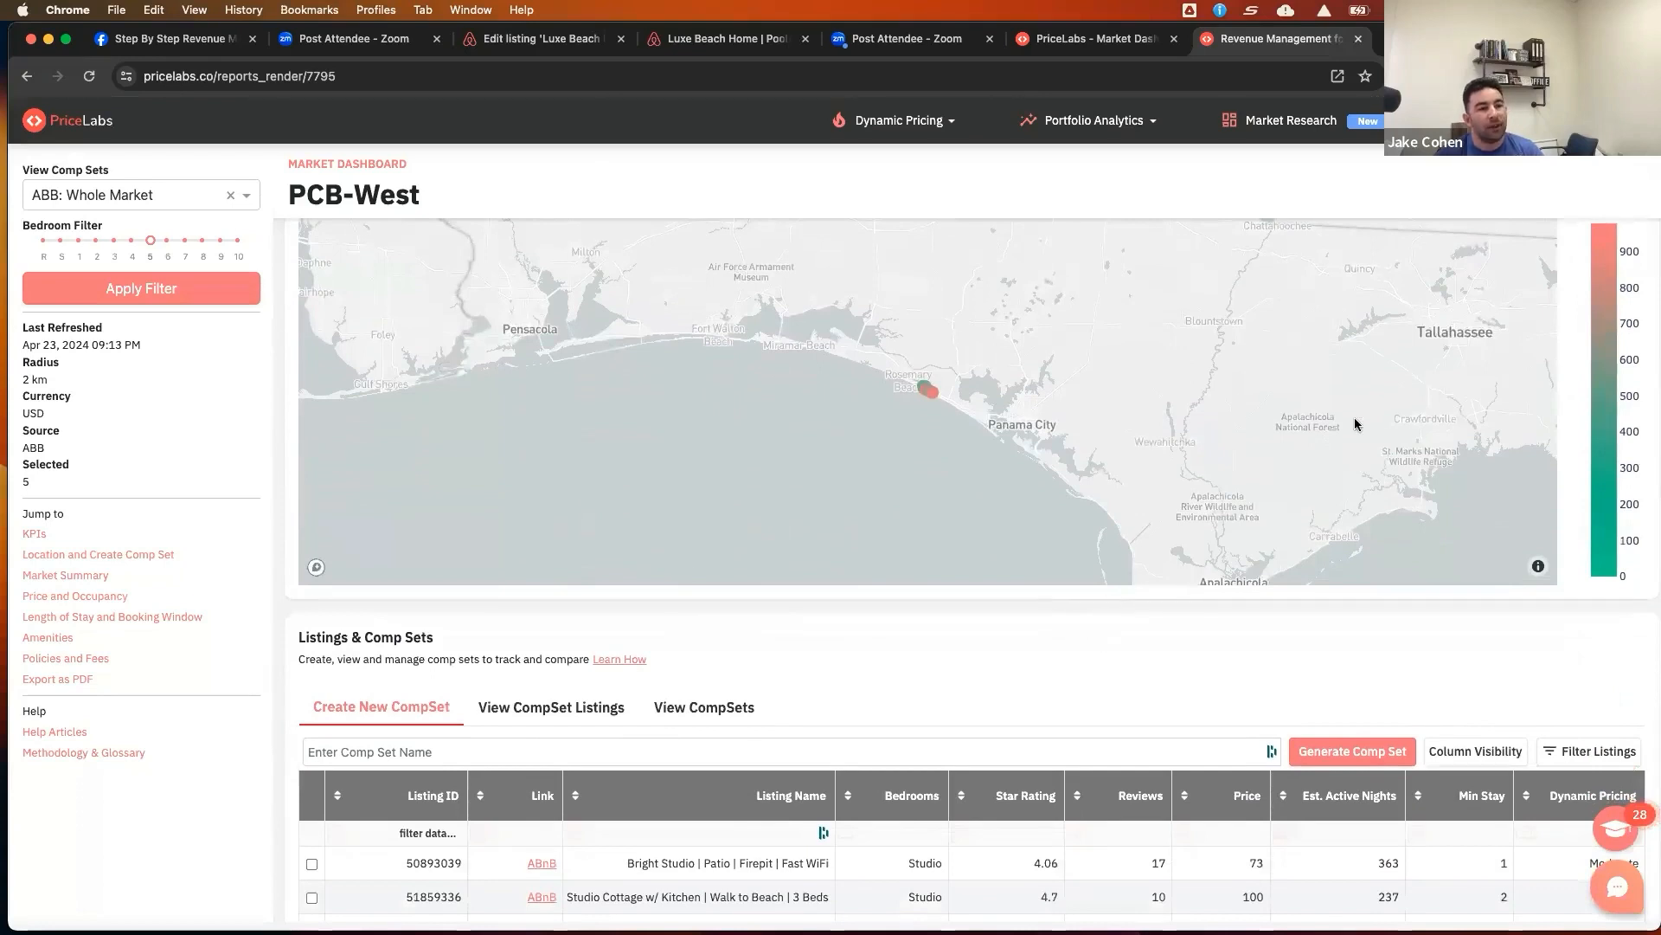
{"action": "scroll", "coordinate": [1355, 422], "scroll_direction": "up", "scroll_amount": 2}
{"action": "scroll", "coordinate": [1589, 330], "scroll_direction": "up", "scroll_amount": 2}
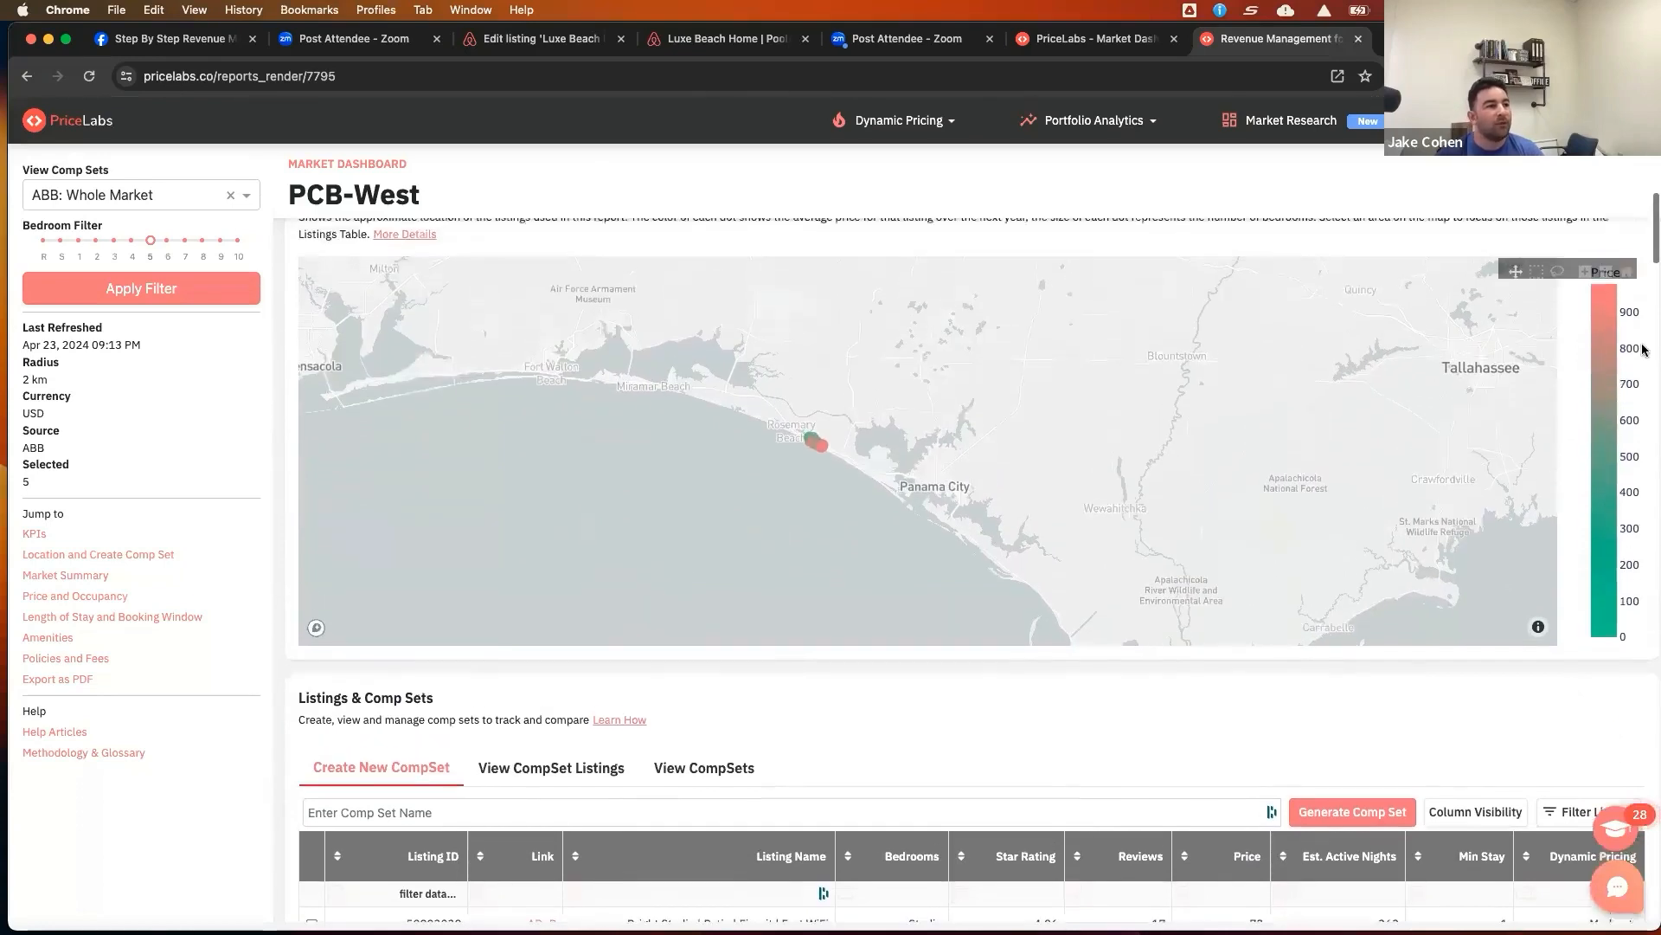
{"action": "left_click", "coordinate": [1584, 312]}
{"action": "left_click", "coordinate": [1585, 313]}
{"action": "left_click", "coordinate": [1584, 313]}
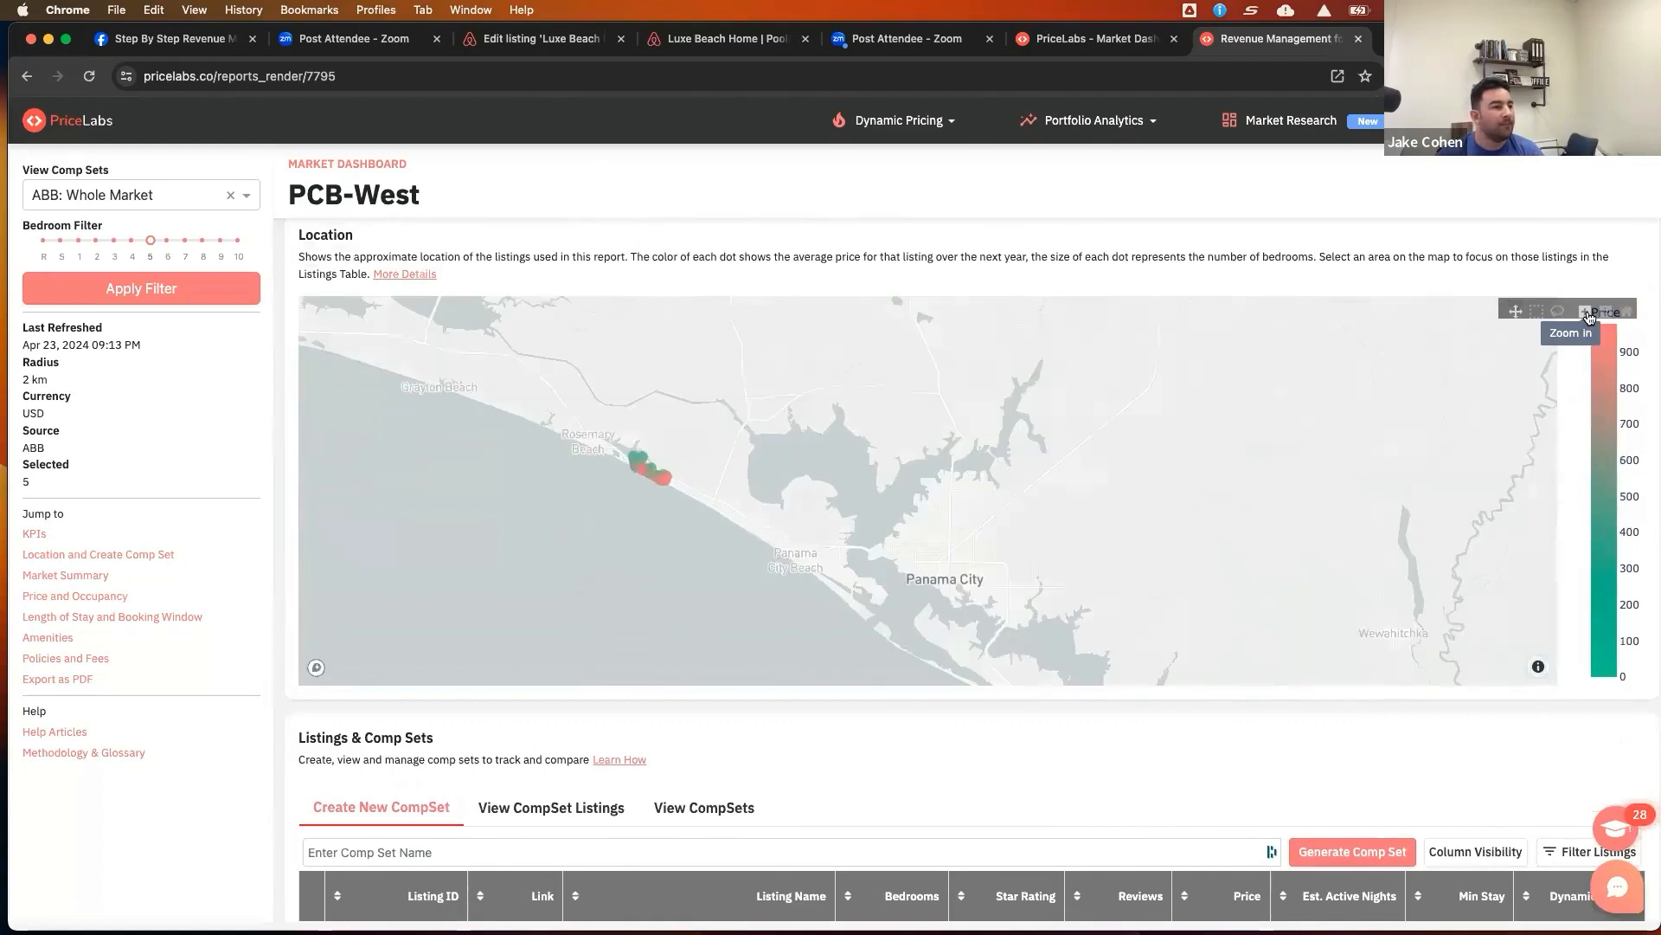
{"action": "left_click", "coordinate": [1585, 312]}
{"action": "left_click_drag", "start_coordinate": [744, 469], "coordinate": [993, 468]}
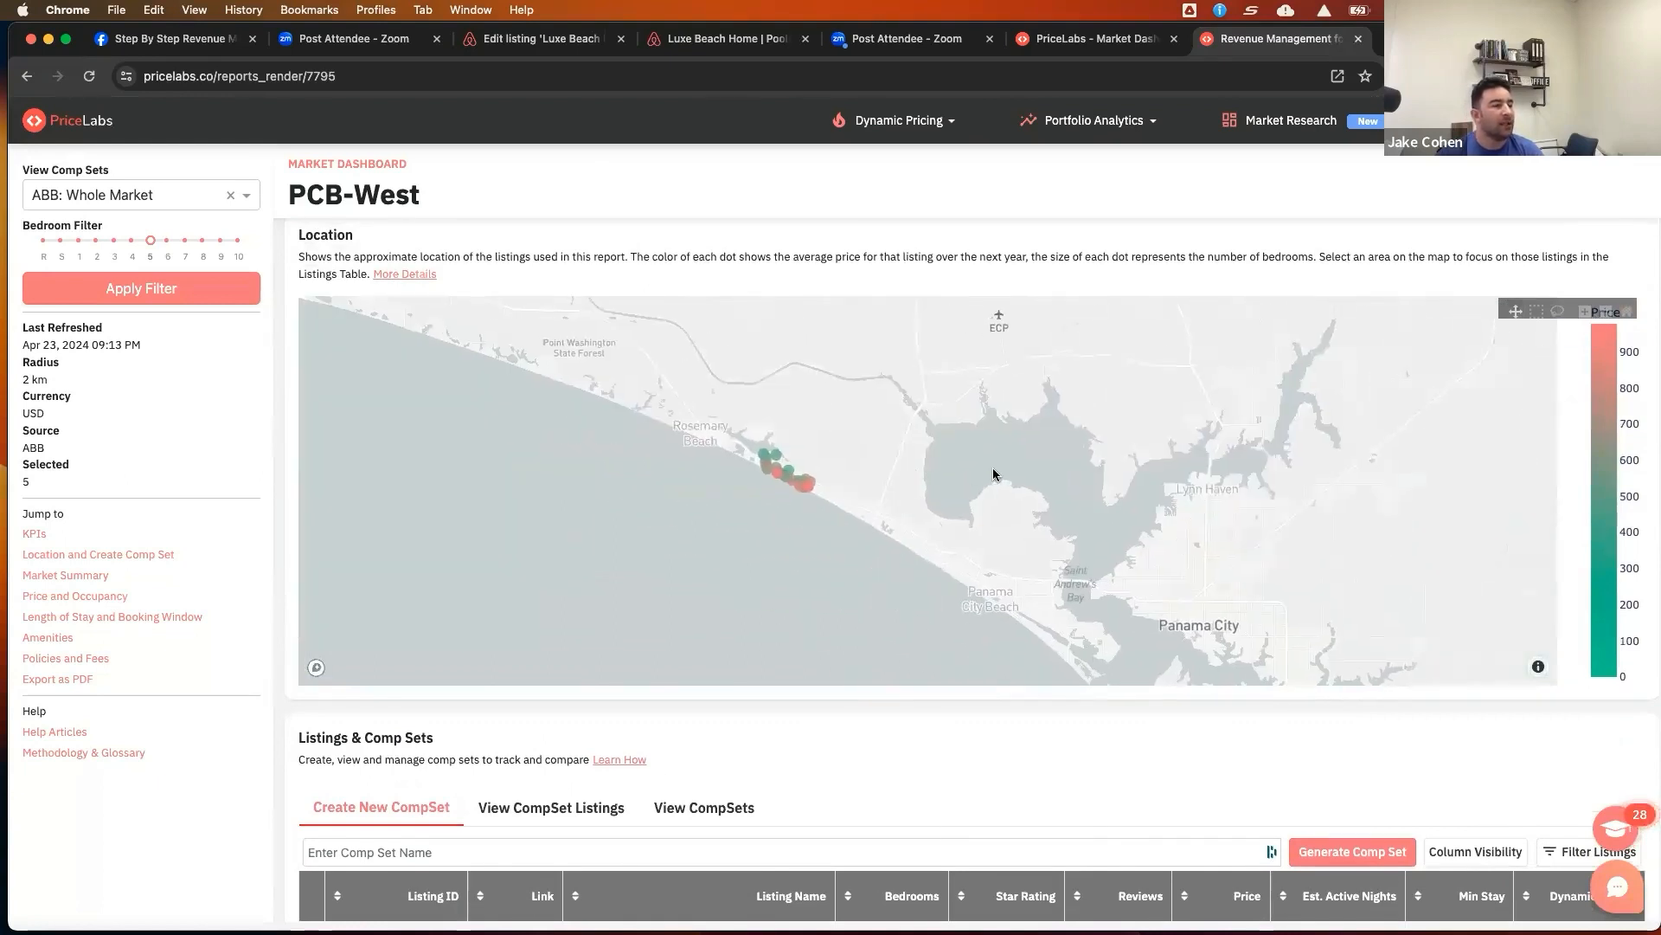
{"action": "left_click", "coordinate": [1587, 313]}
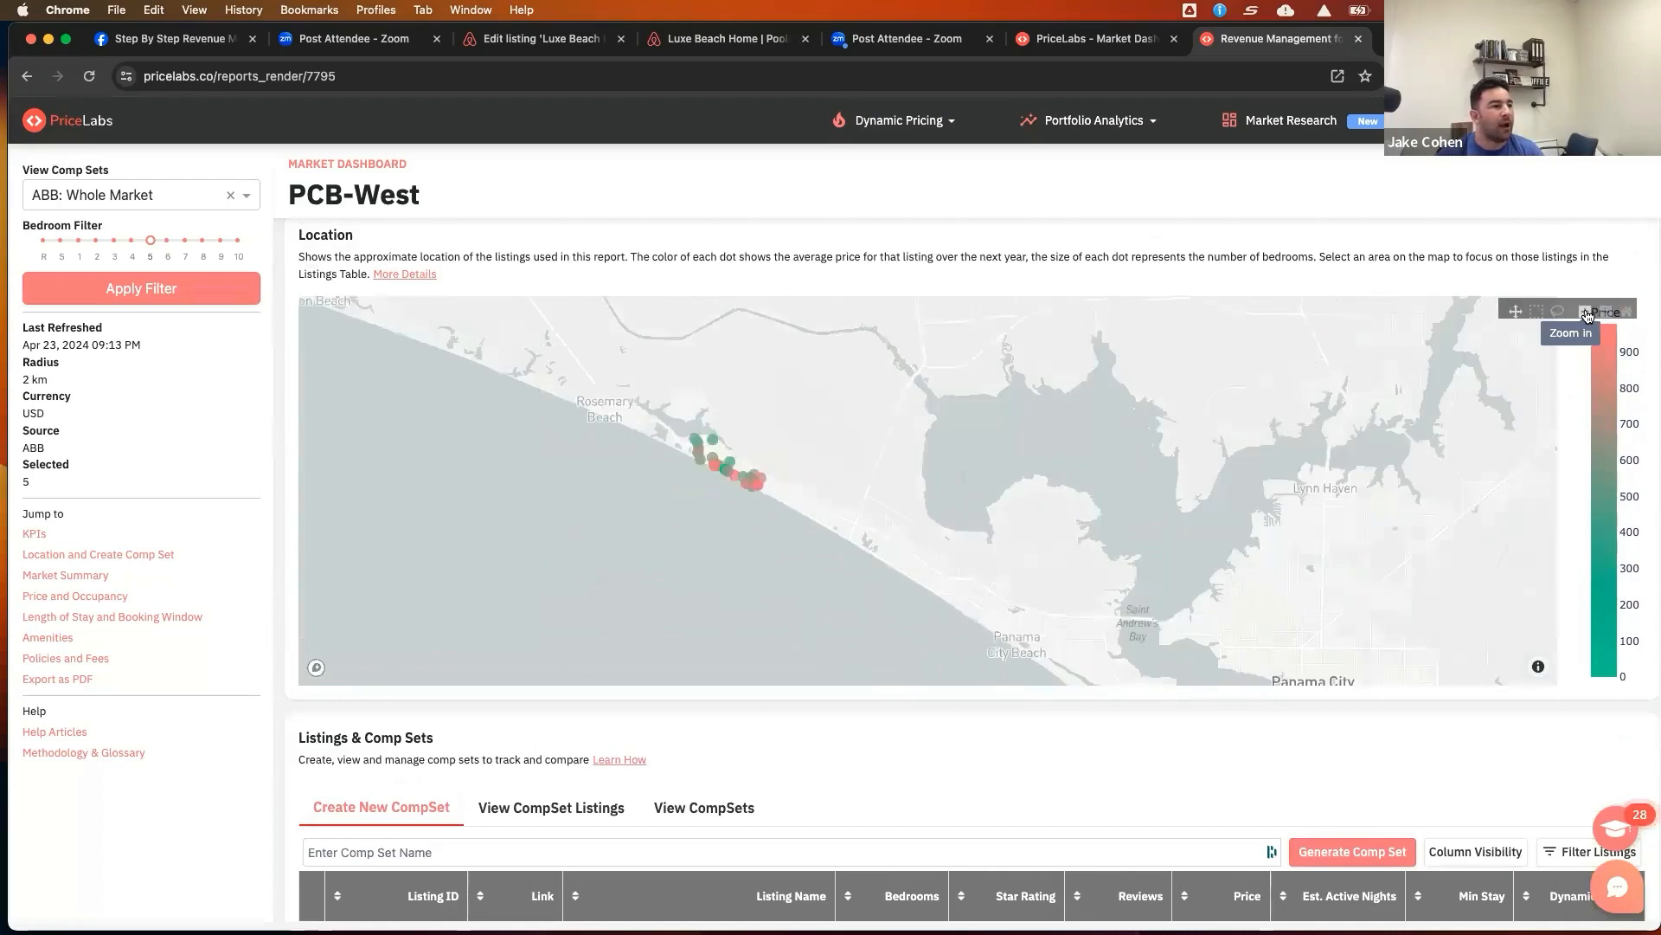
Zoom in further on the location map and pan along the coast to inspect the listing cluster
{"action": "left_click", "coordinate": [1587, 313]}
{"action": "left_click", "coordinate": [1587, 313]}
{"action": "left_click_drag", "start_coordinate": [635, 476], "coordinate": [911, 490]}
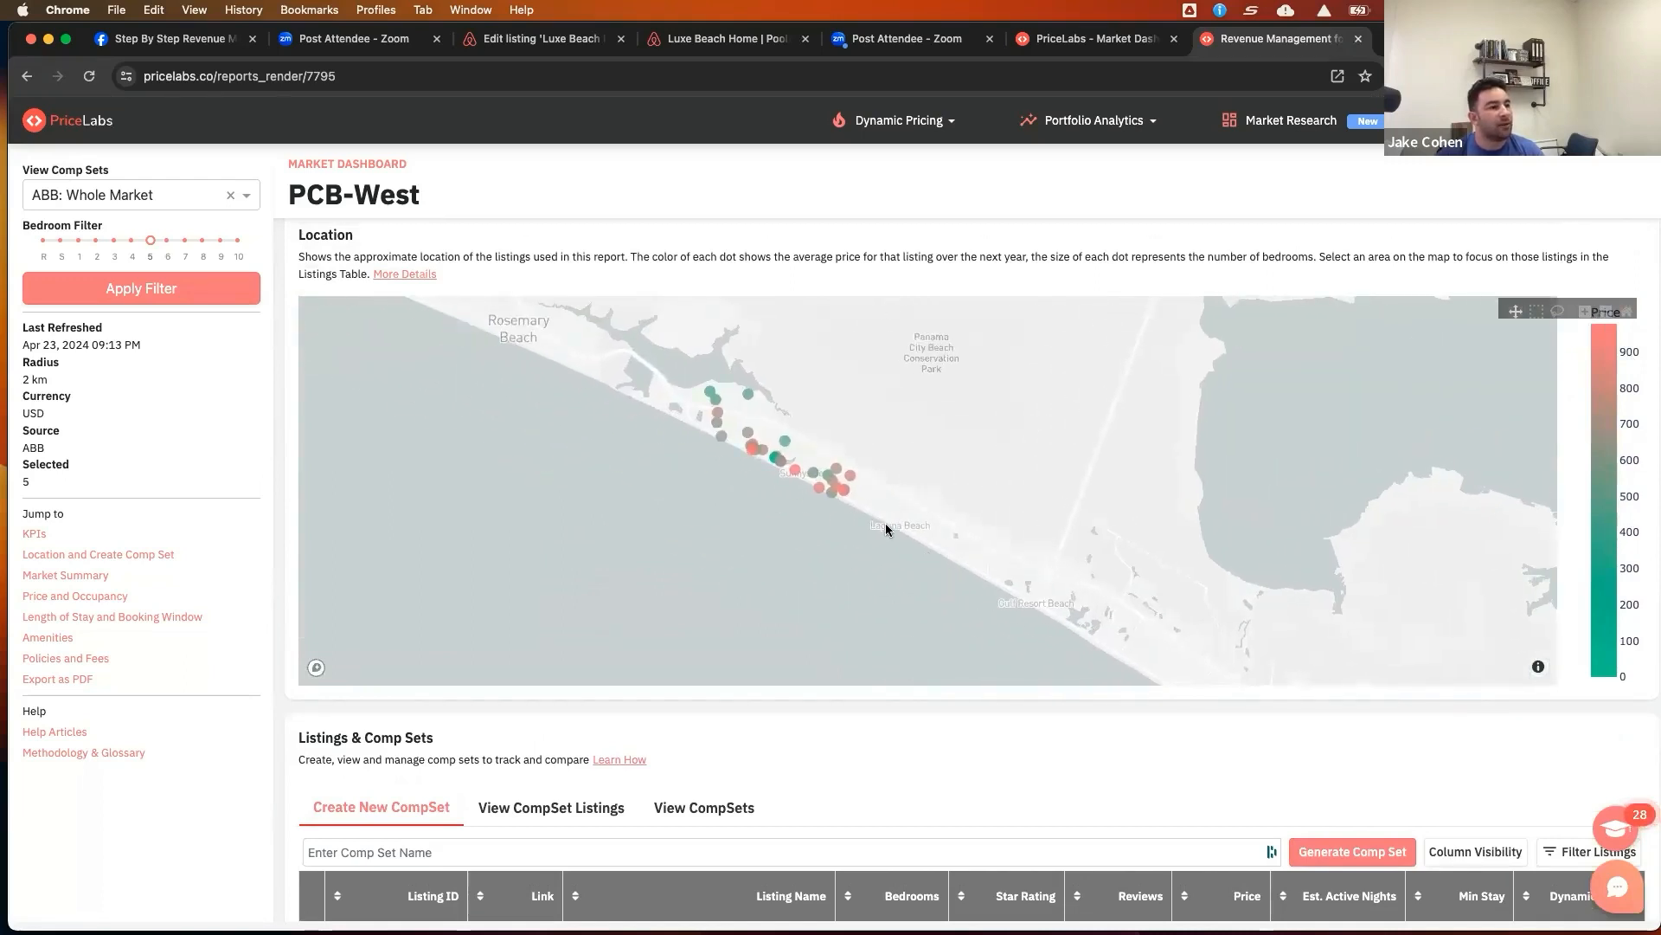
{"action": "mouse_move", "coordinate": [816, 457]}
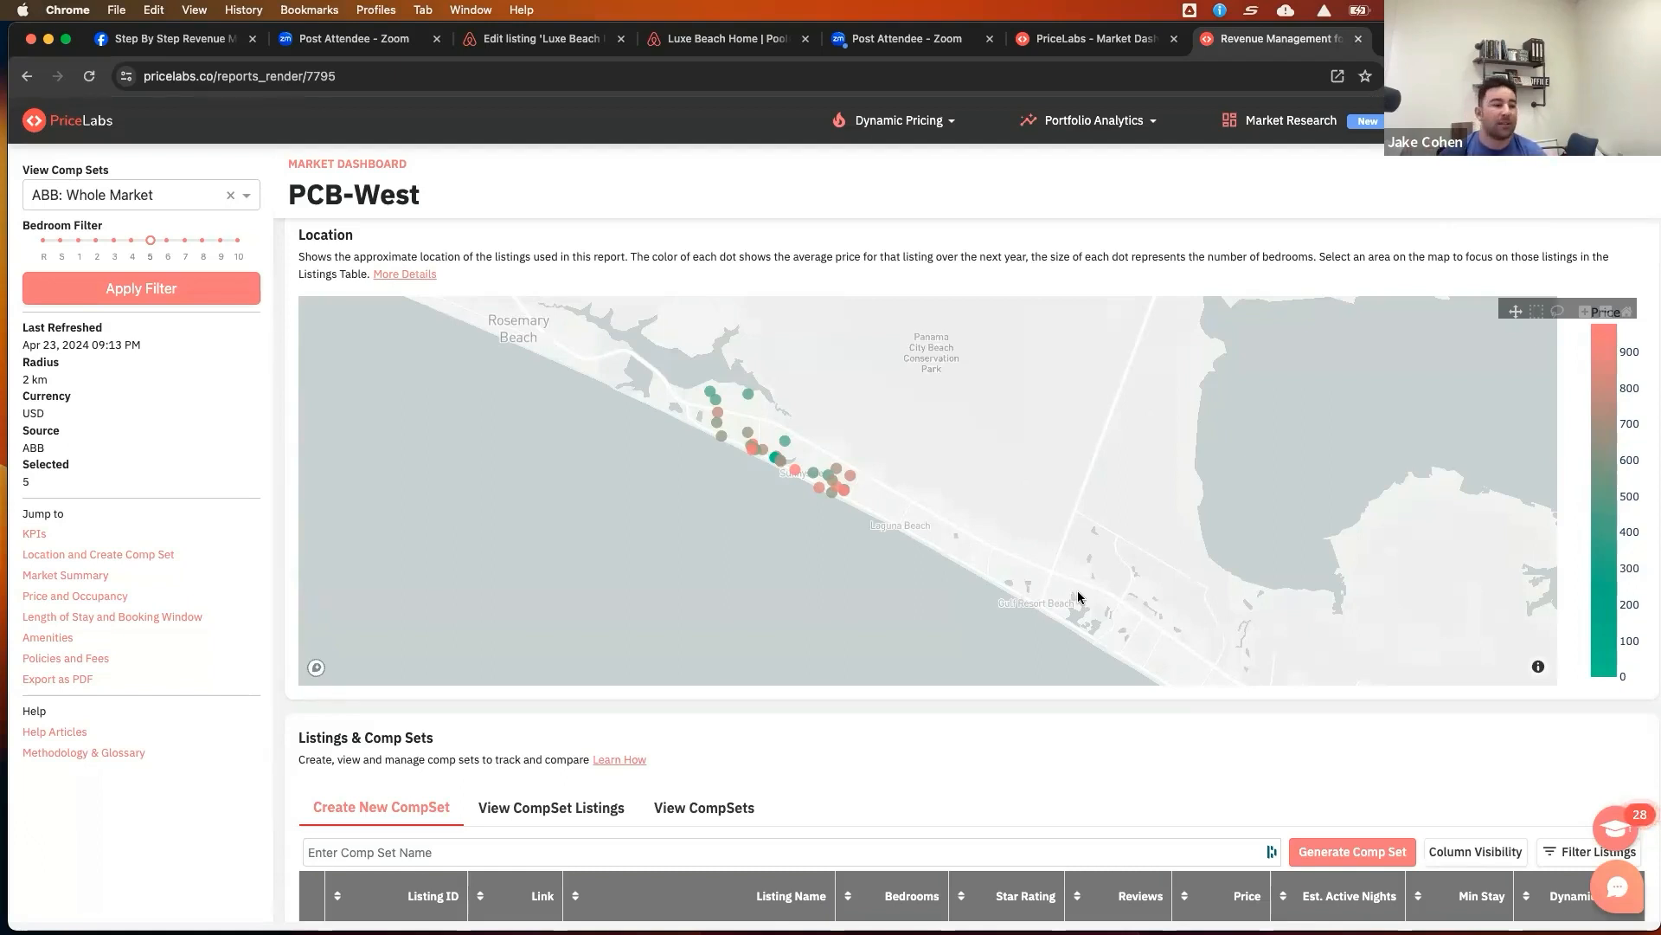
Scroll to the listings table, view the saved comp sets, and return to the new comp set listings
{"action": "scroll", "coordinate": [959, 760], "scroll_direction": "down", "scroll_amount": 5}
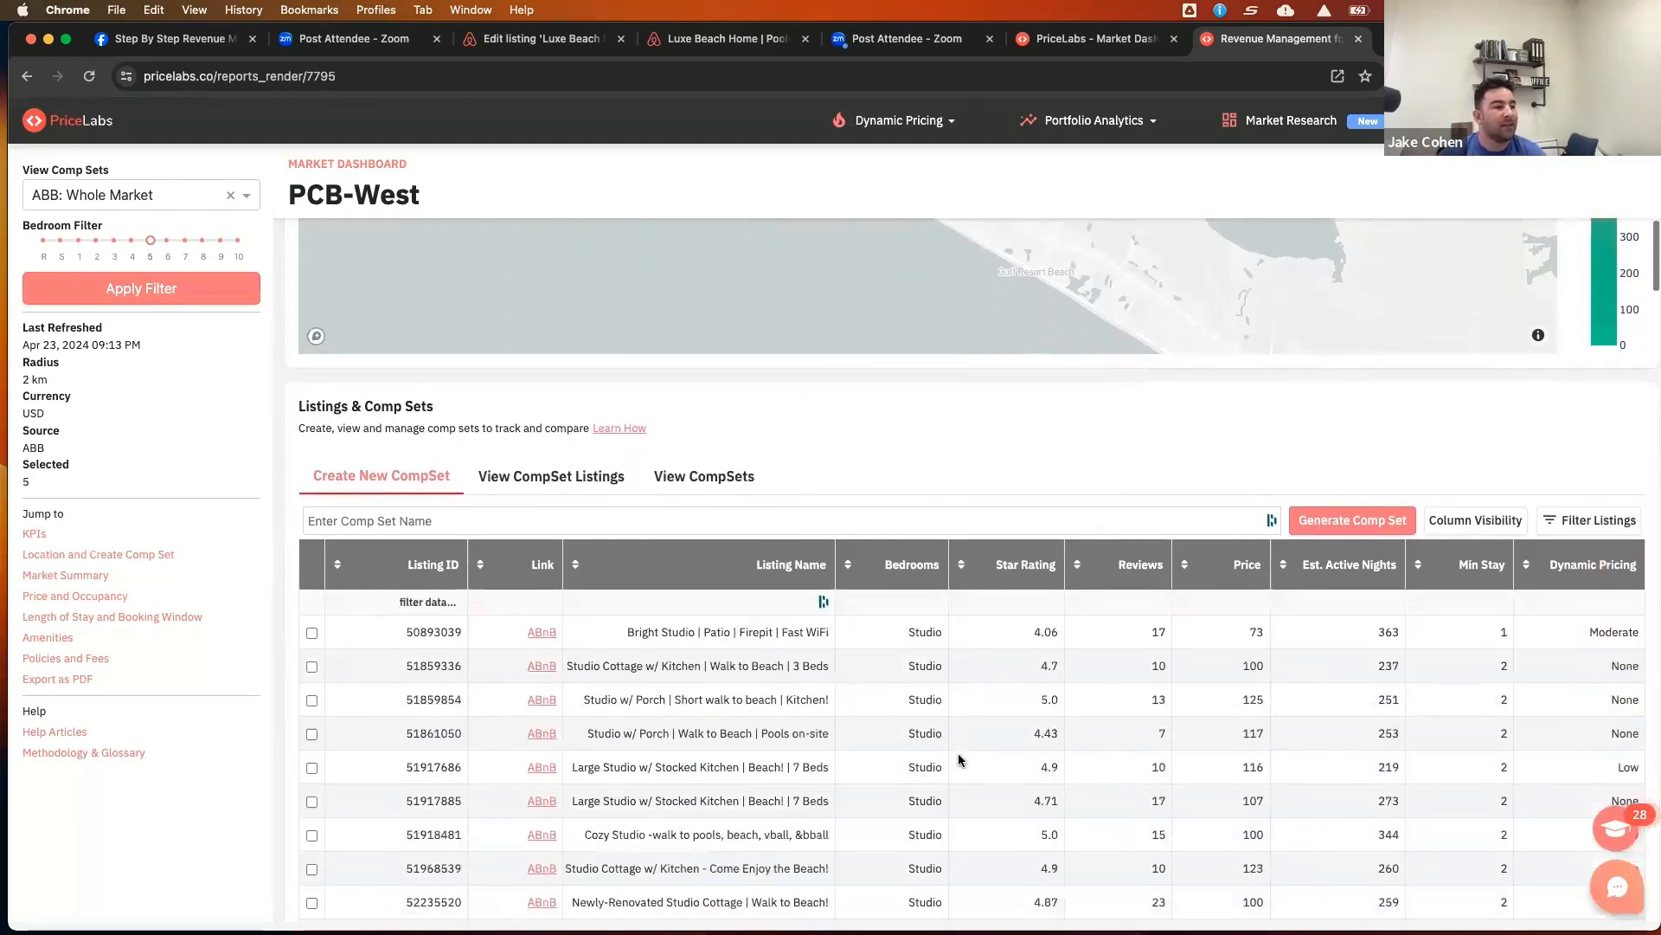
{"action": "scroll", "coordinate": [959, 760], "scroll_direction": "down", "scroll_amount": 3}
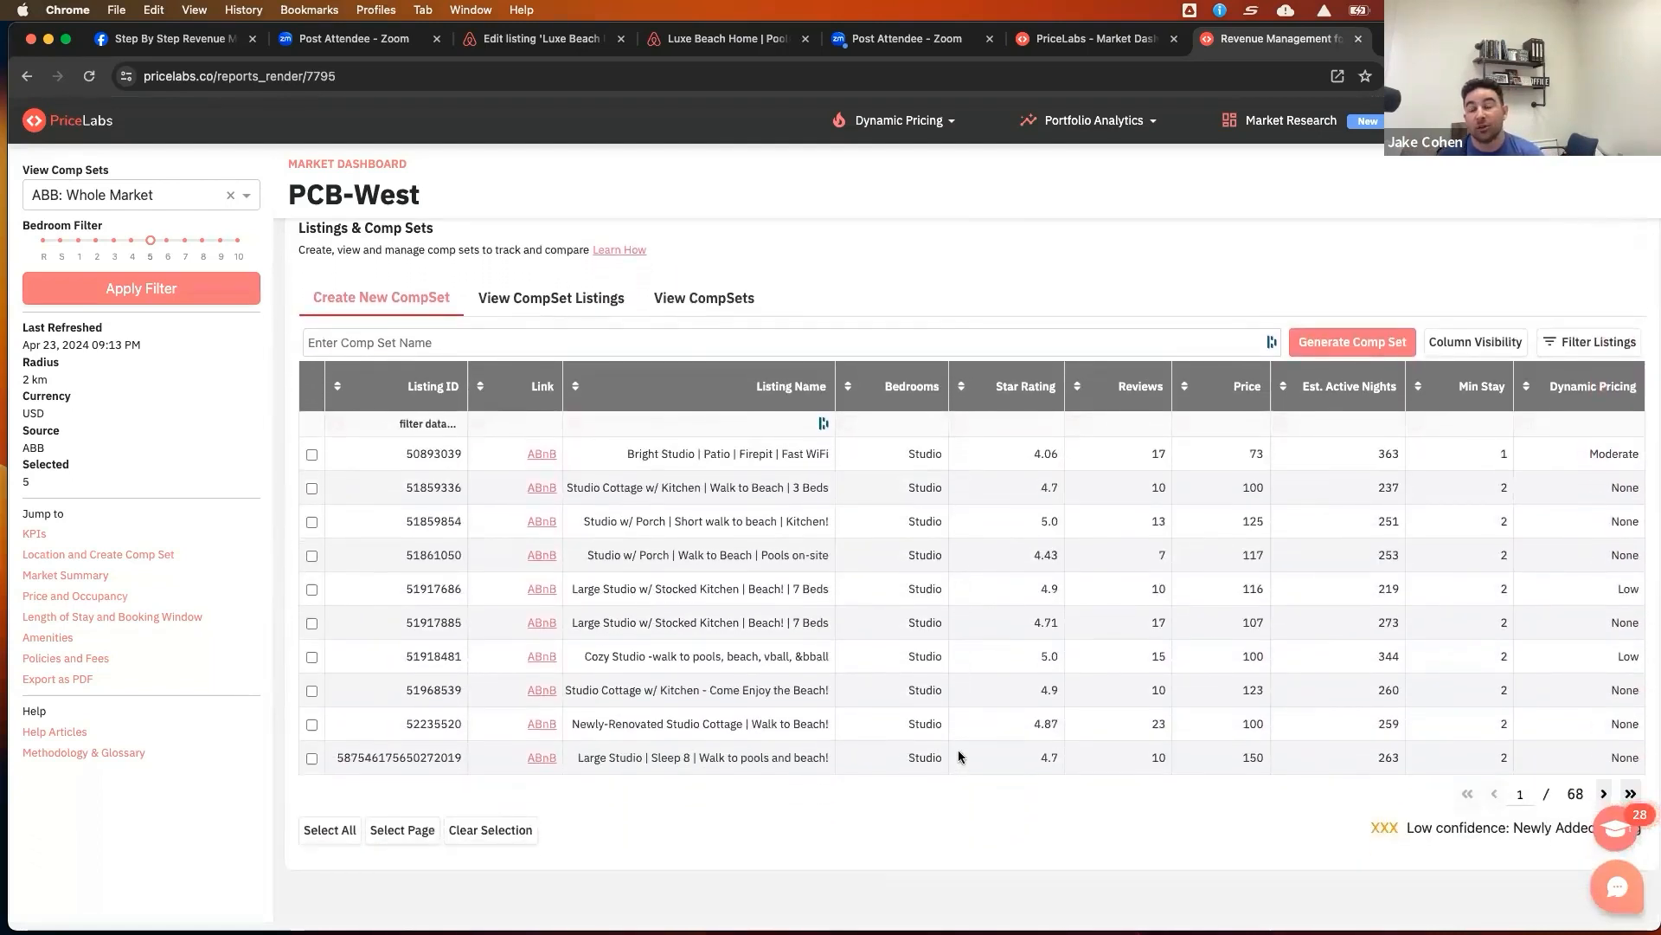
{"action": "scroll", "coordinate": [957, 754], "scroll_direction": "up", "scroll_amount": 1}
{"action": "scroll", "coordinate": [958, 751], "scroll_direction": "down", "scroll_amount": 1}
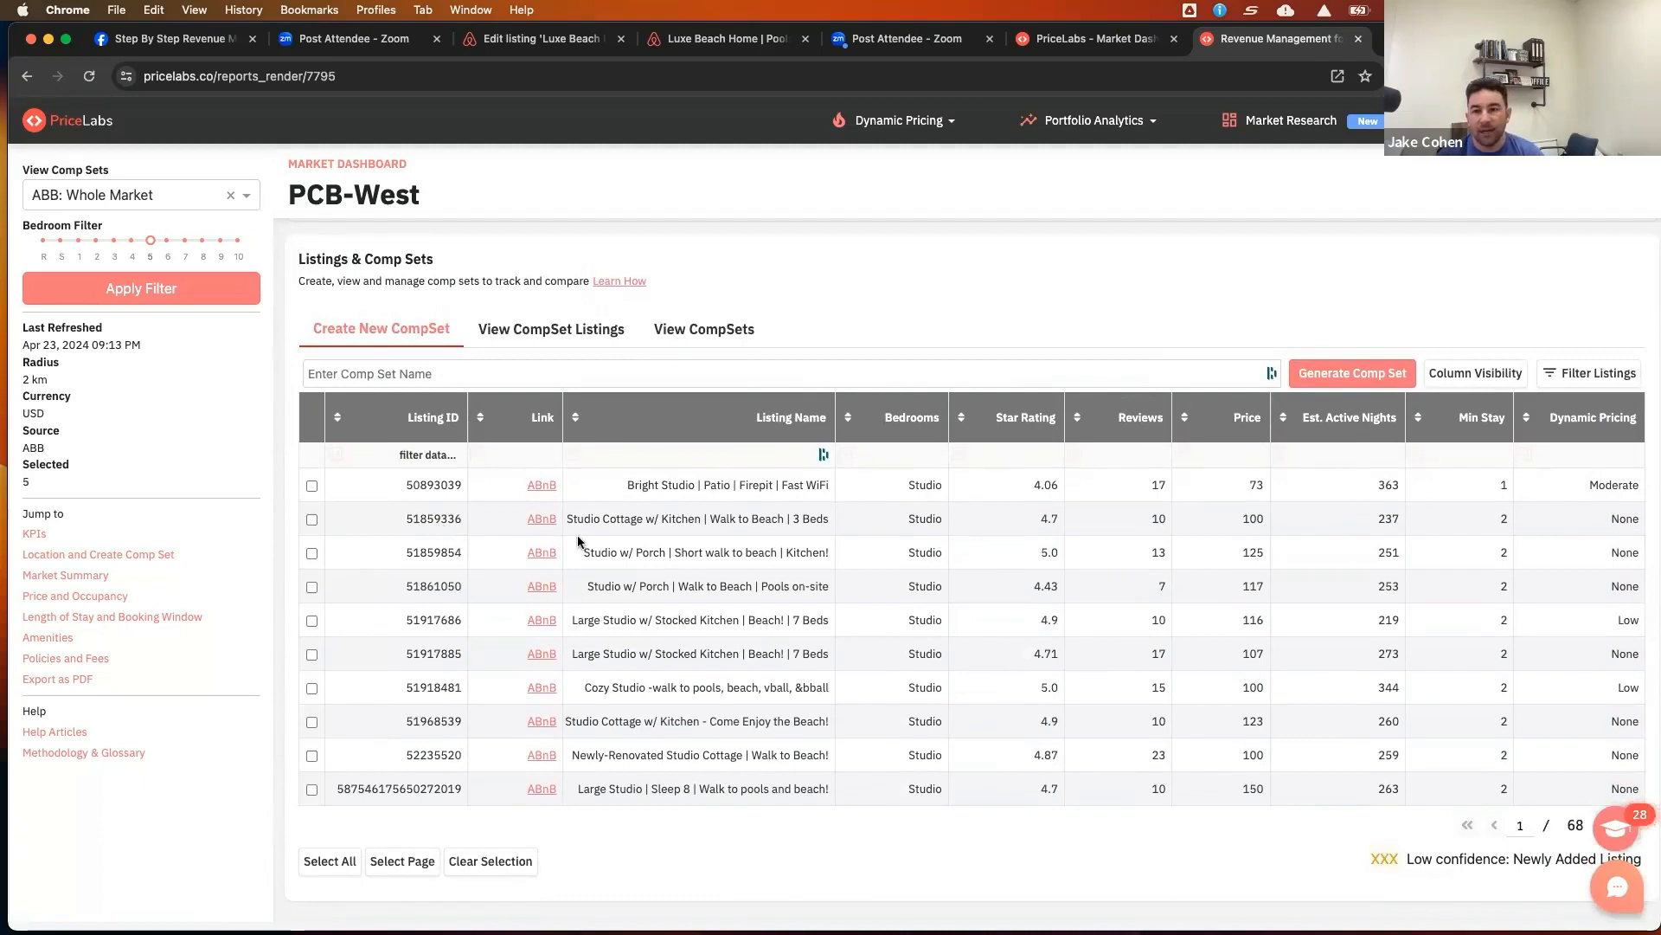
{"action": "left_click", "coordinate": [705, 337]}
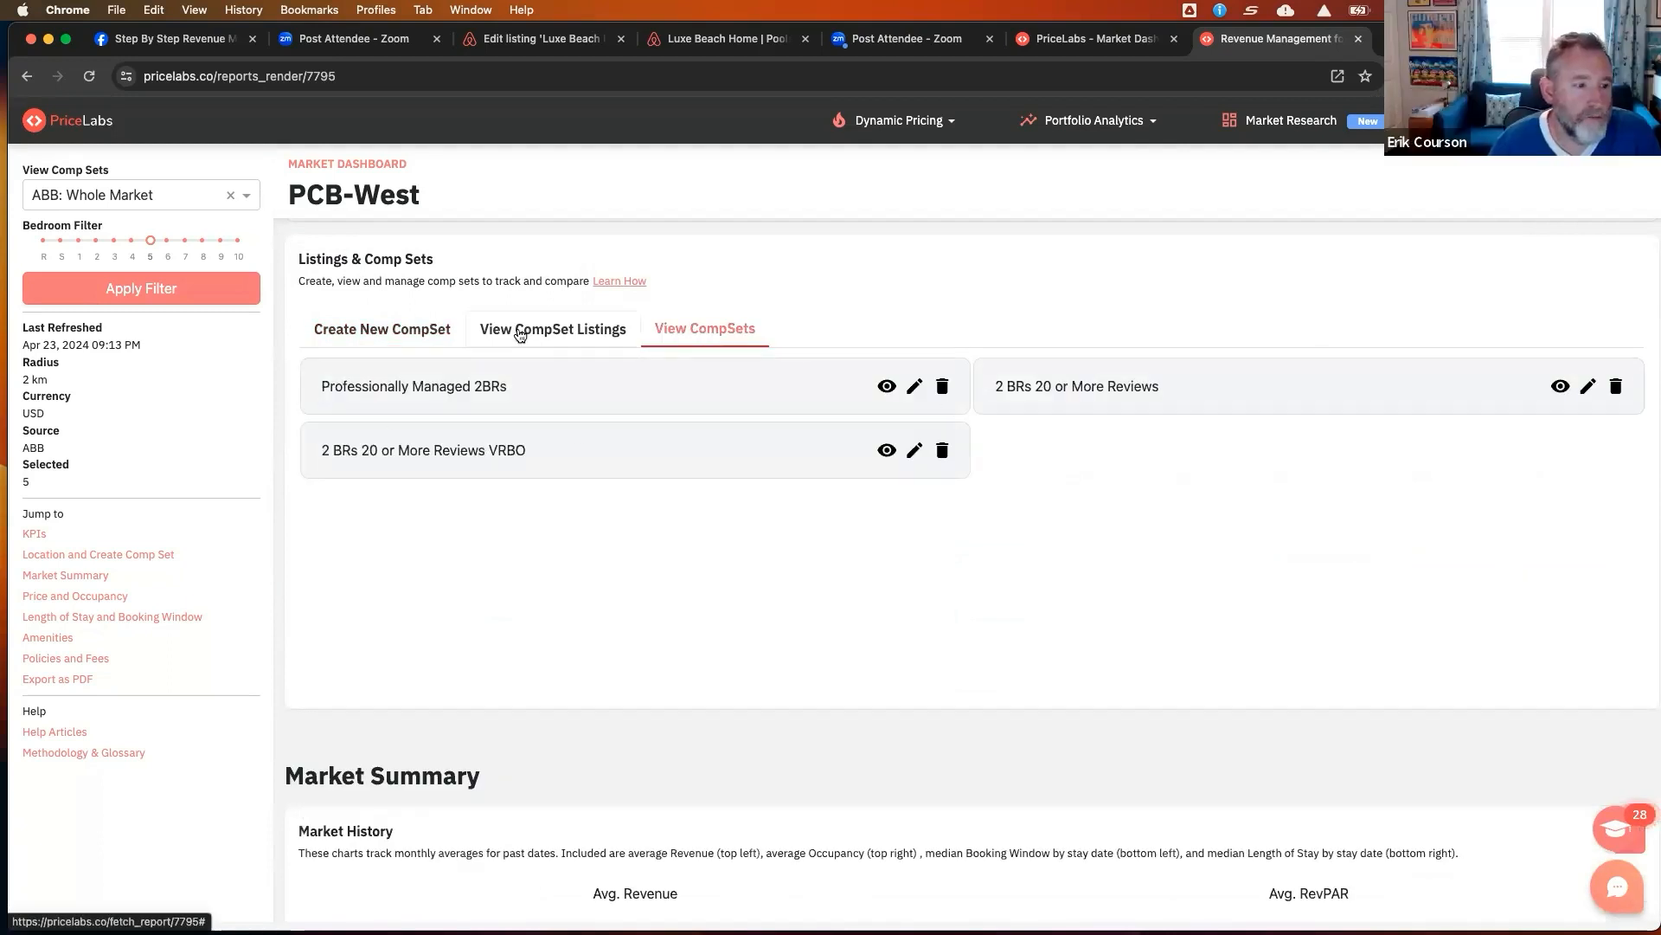
{"action": "left_click", "coordinate": [384, 332]}
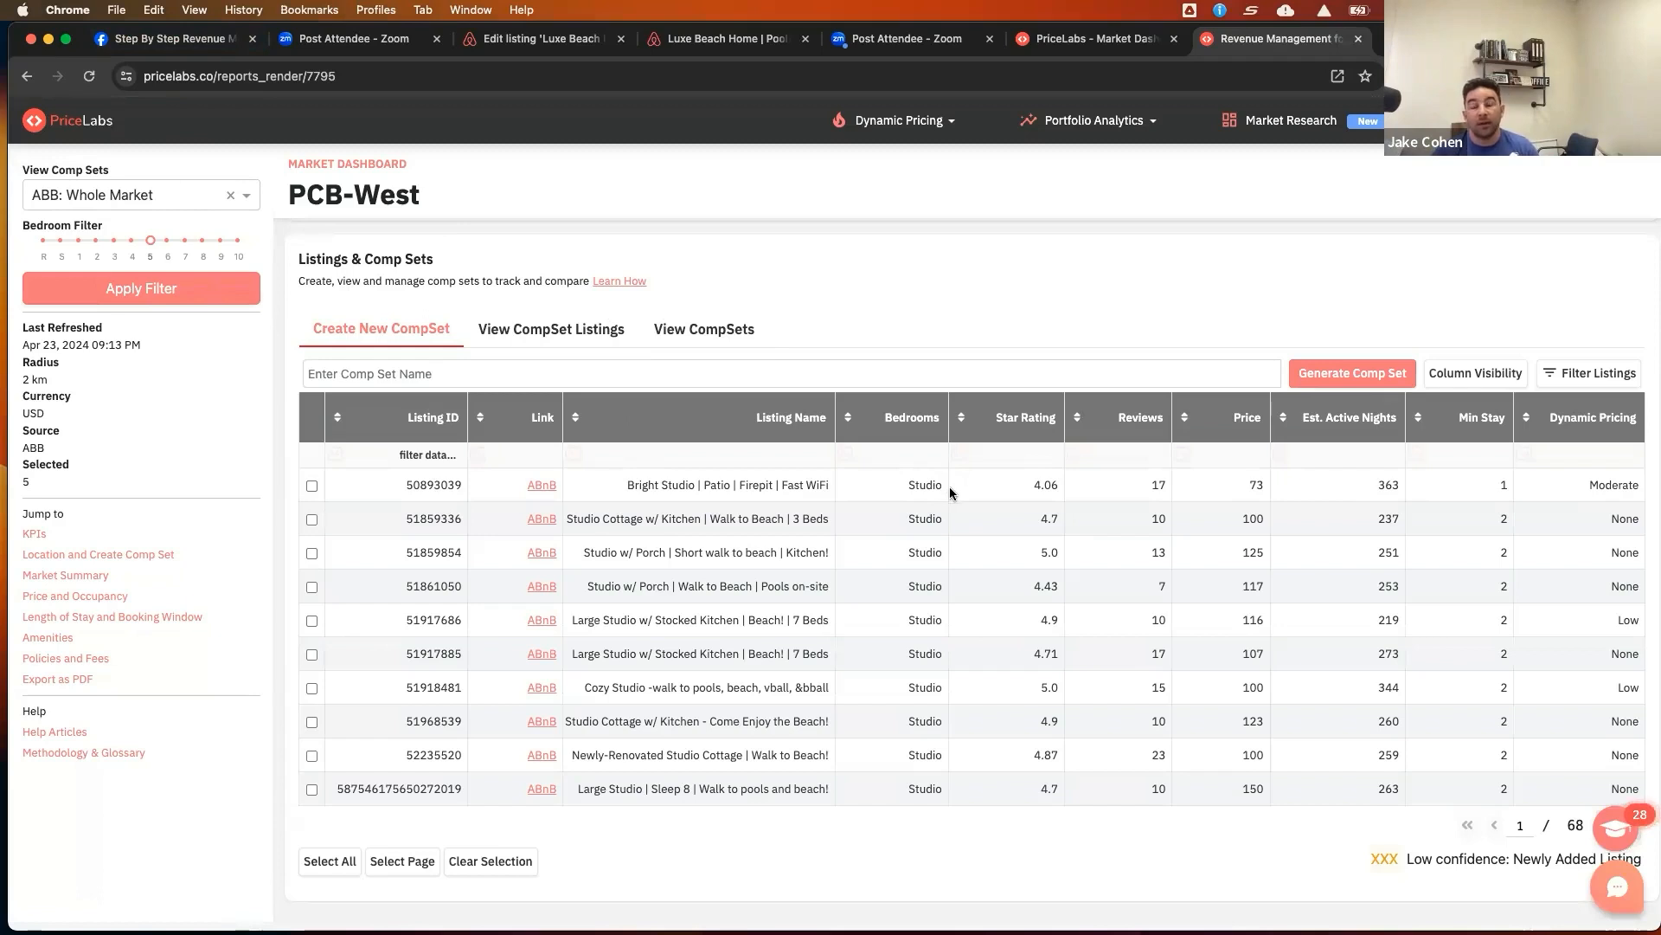
Show the Estimated Revenue, Estimated % Occupancy, Pool, Hottub, Beachfront and Pets Allowed columns in the listings table
{"action": "left_click", "coordinate": [1481, 381]}
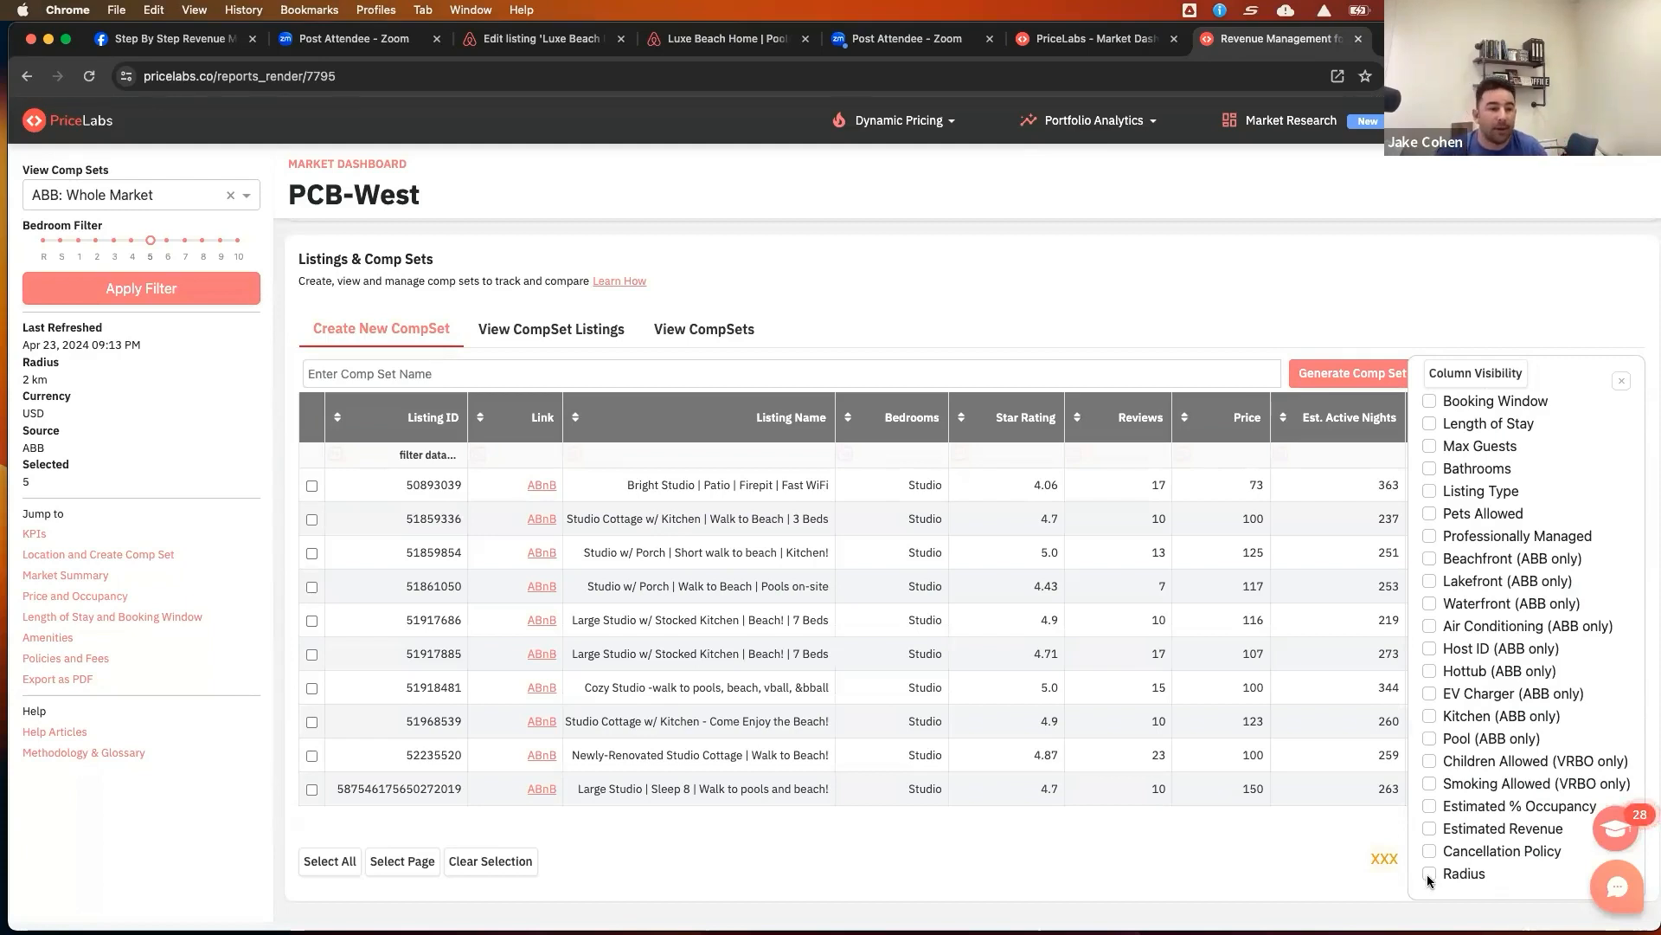
{"action": "left_click", "coordinate": [1429, 830]}
{"action": "left_click", "coordinate": [1431, 808]}
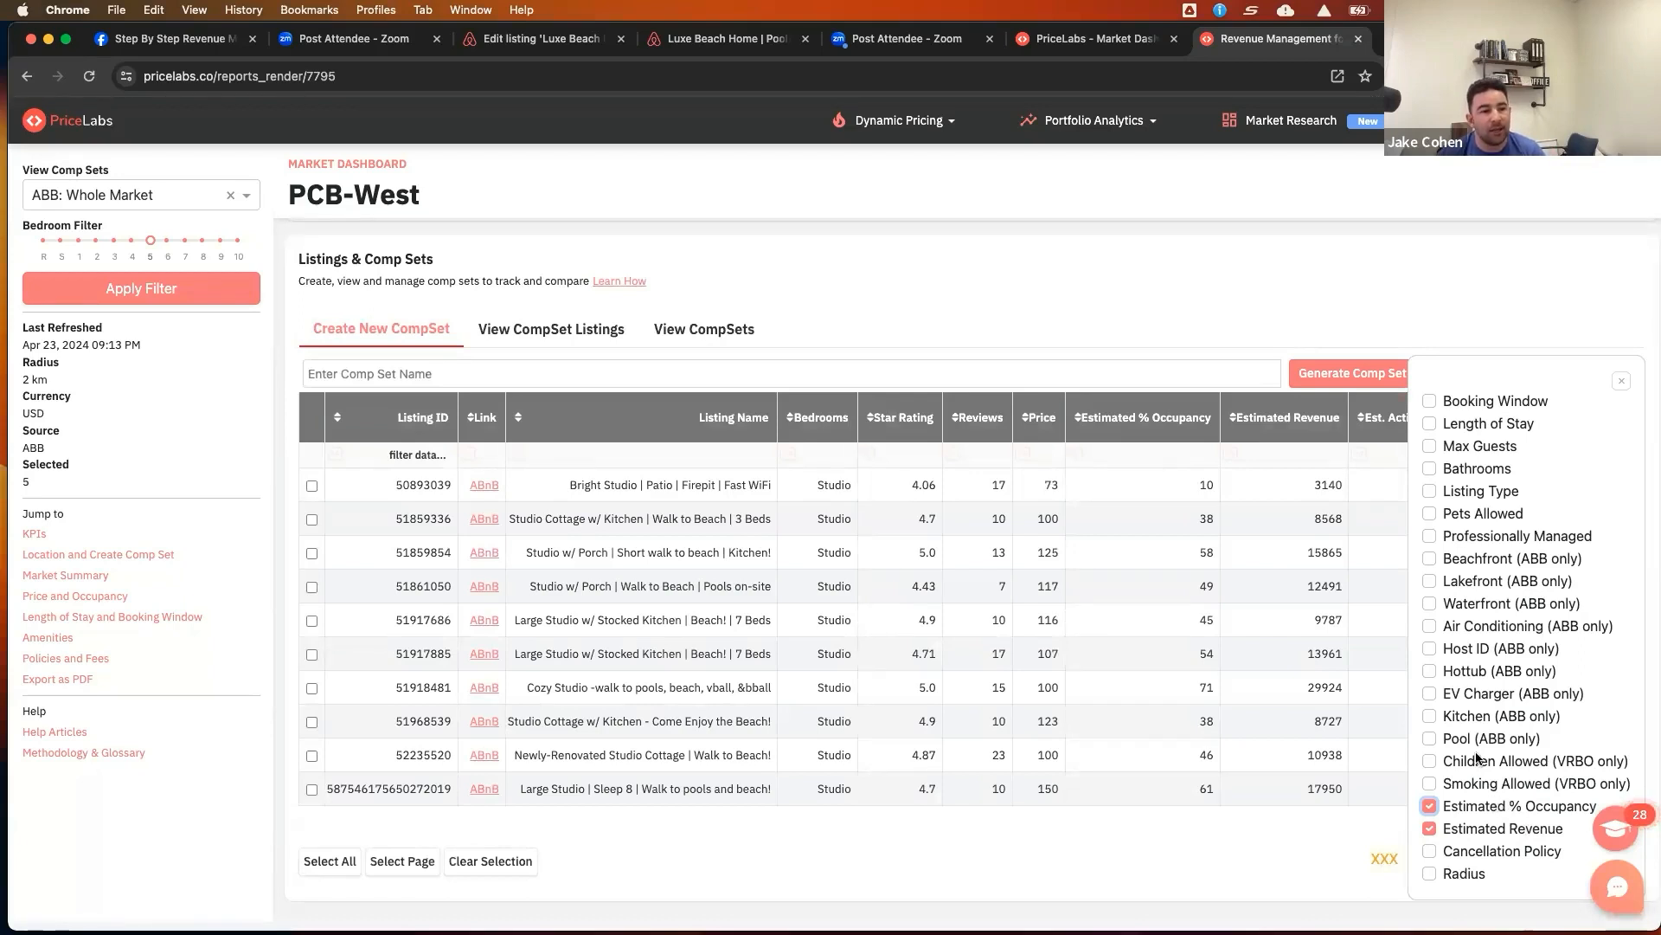
{"action": "left_click", "coordinate": [1429, 739]}
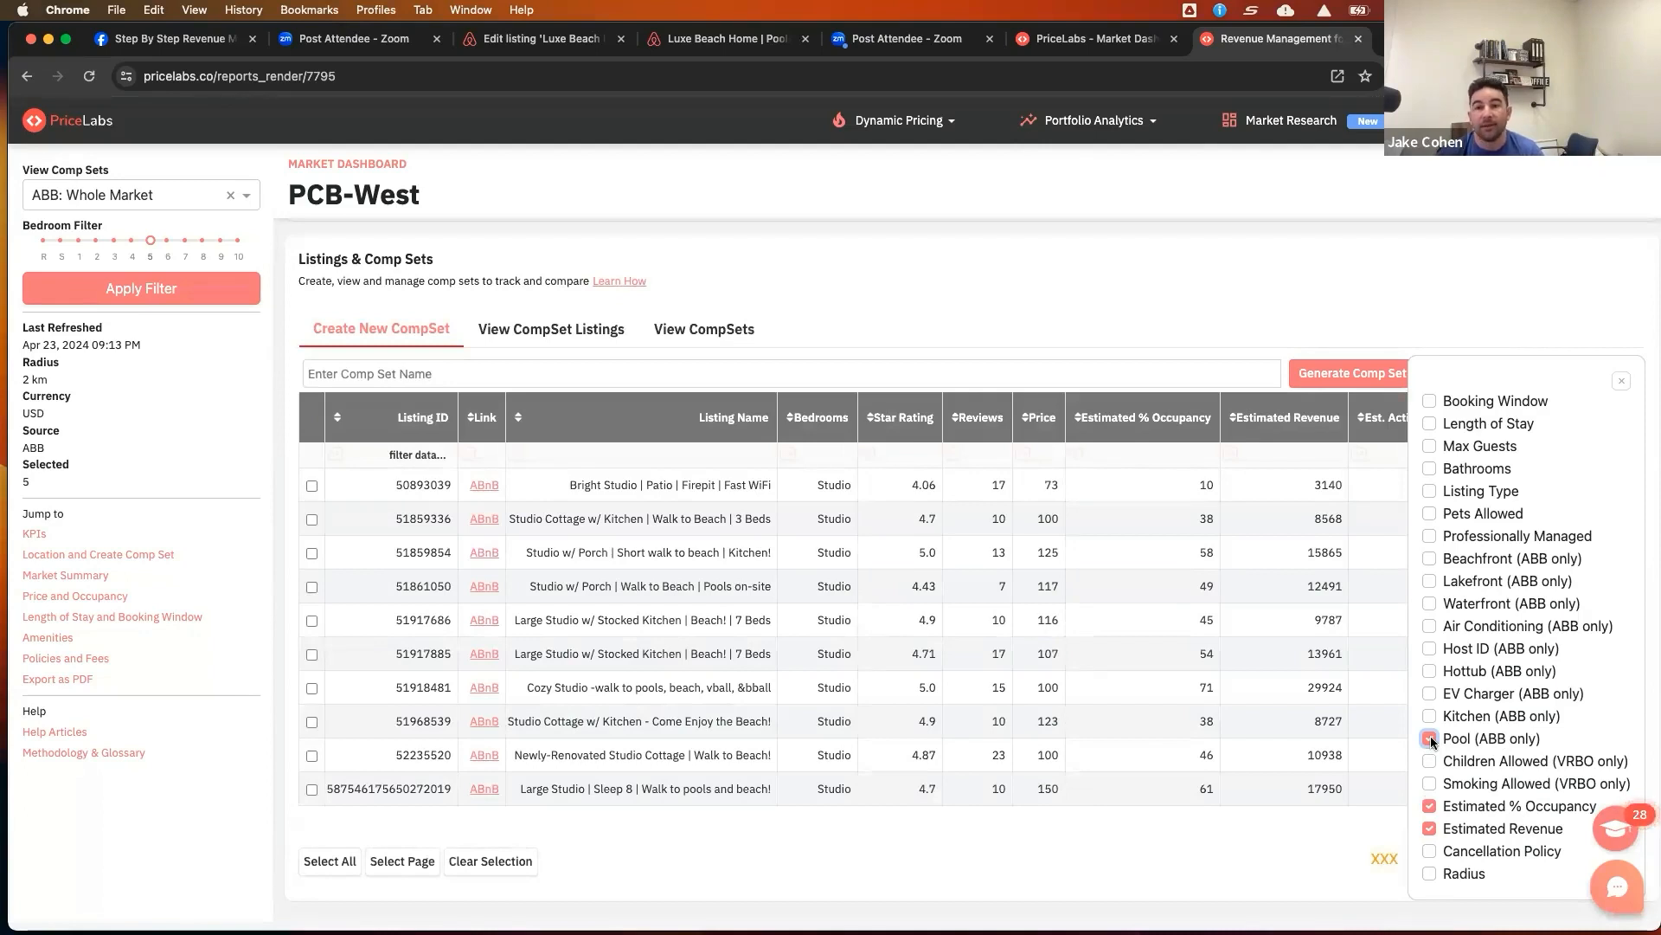
{"action": "left_click", "coordinate": [1429, 673]}
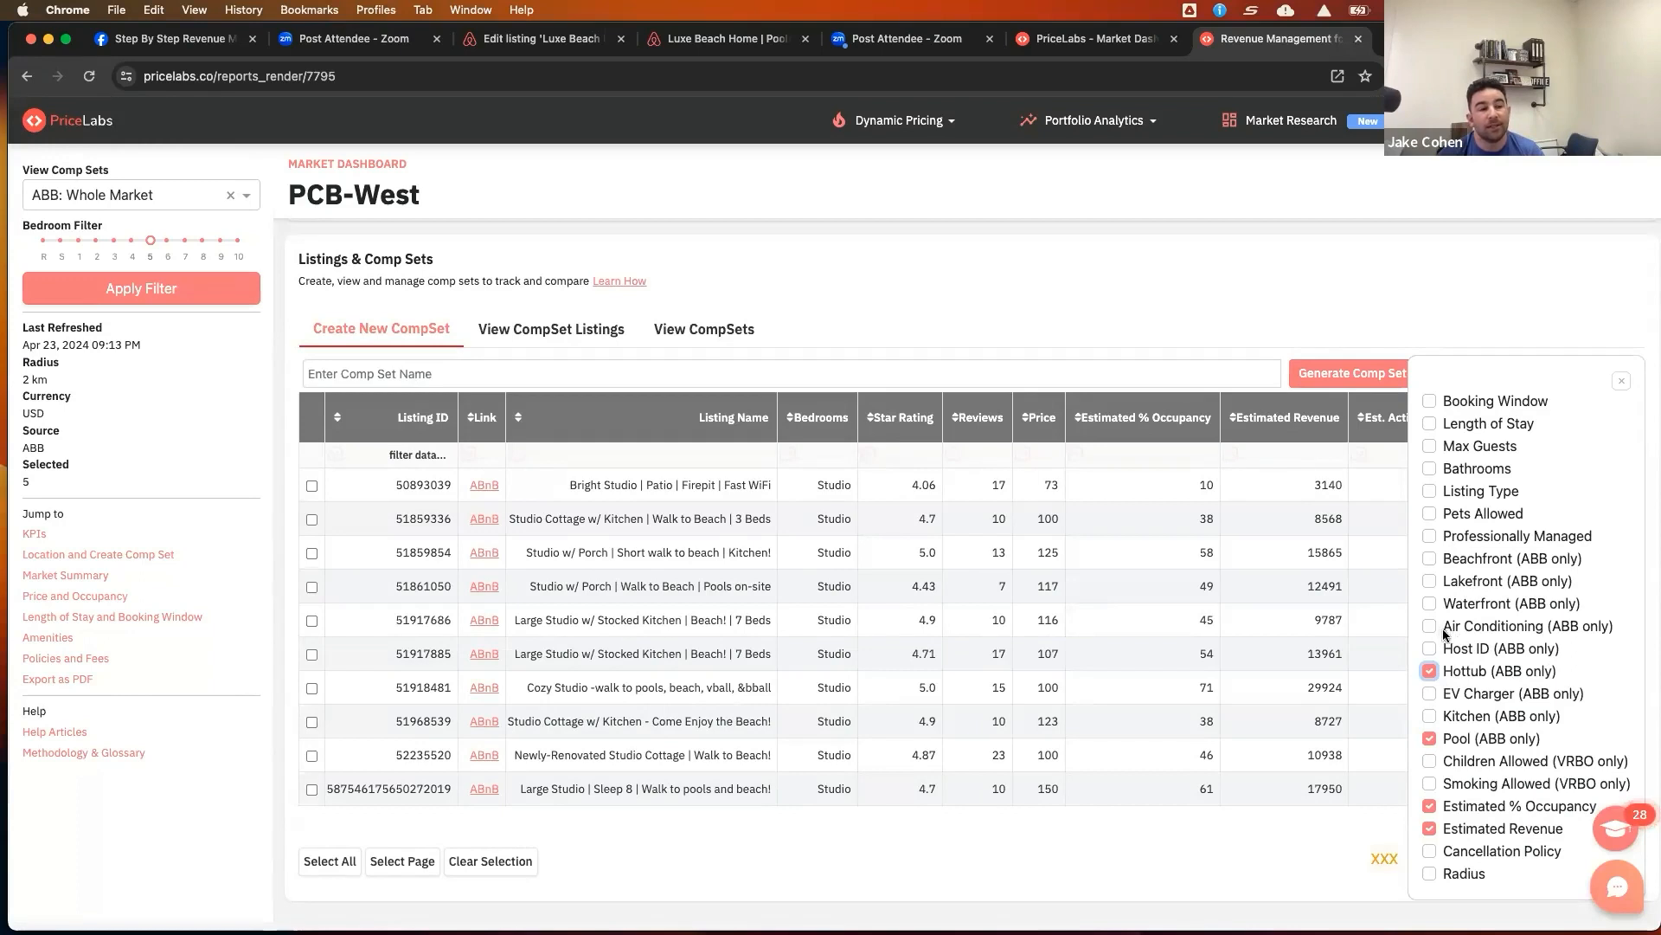
{"action": "left_click", "coordinate": [1429, 558]}
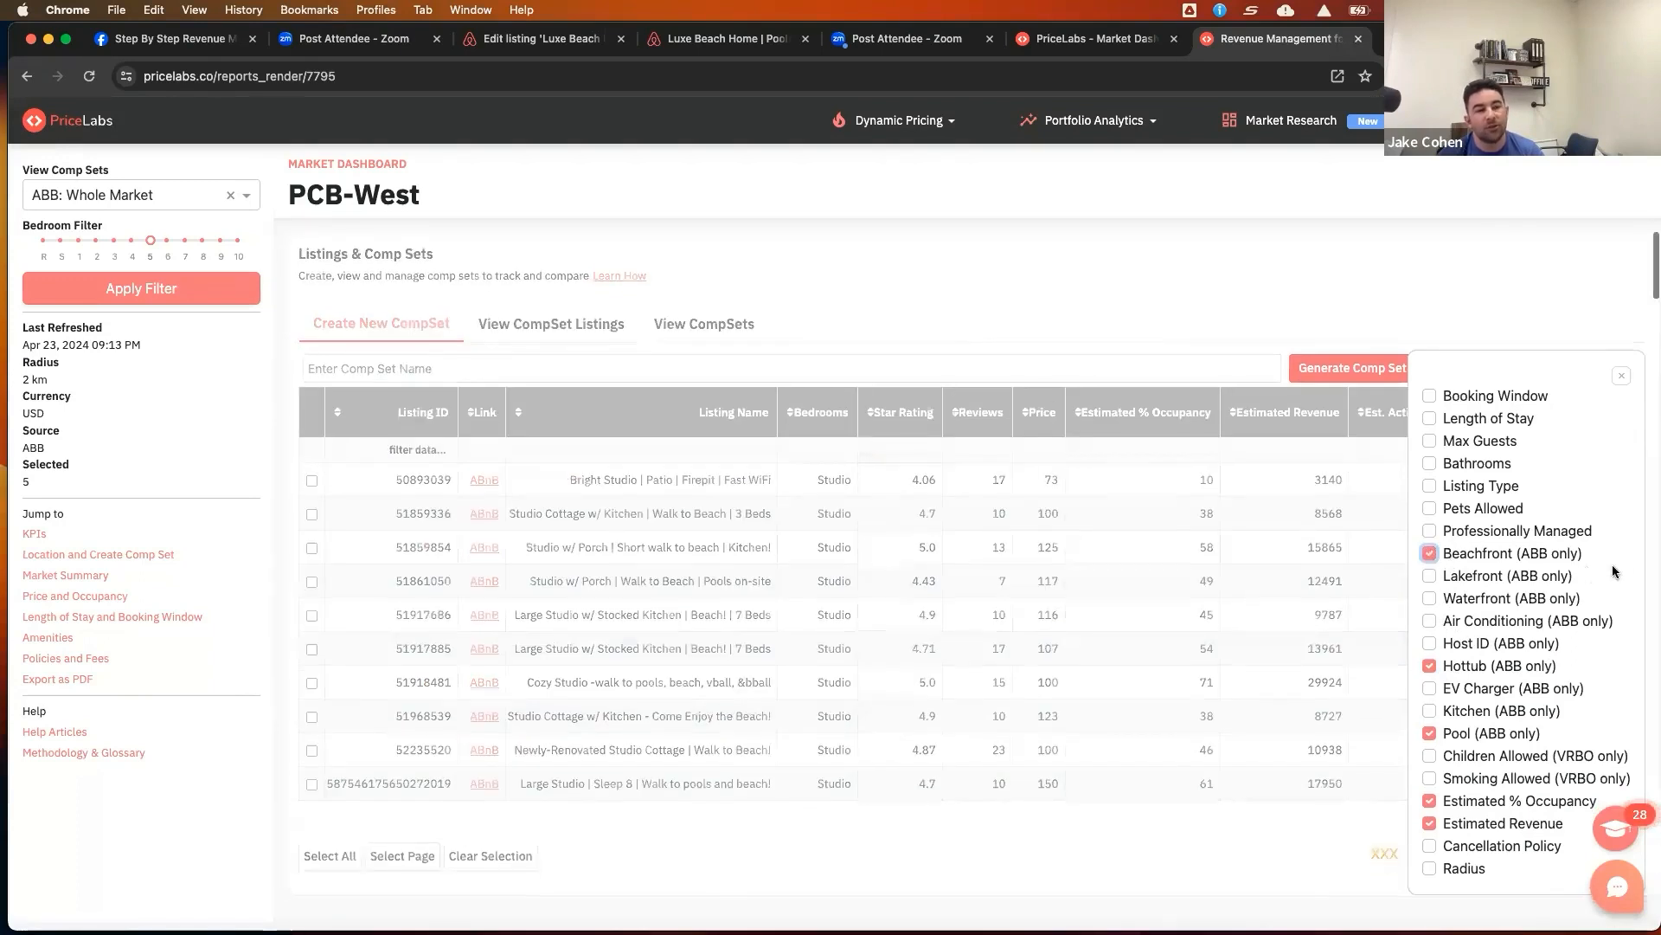
{"action": "left_click", "coordinate": [1430, 510]}
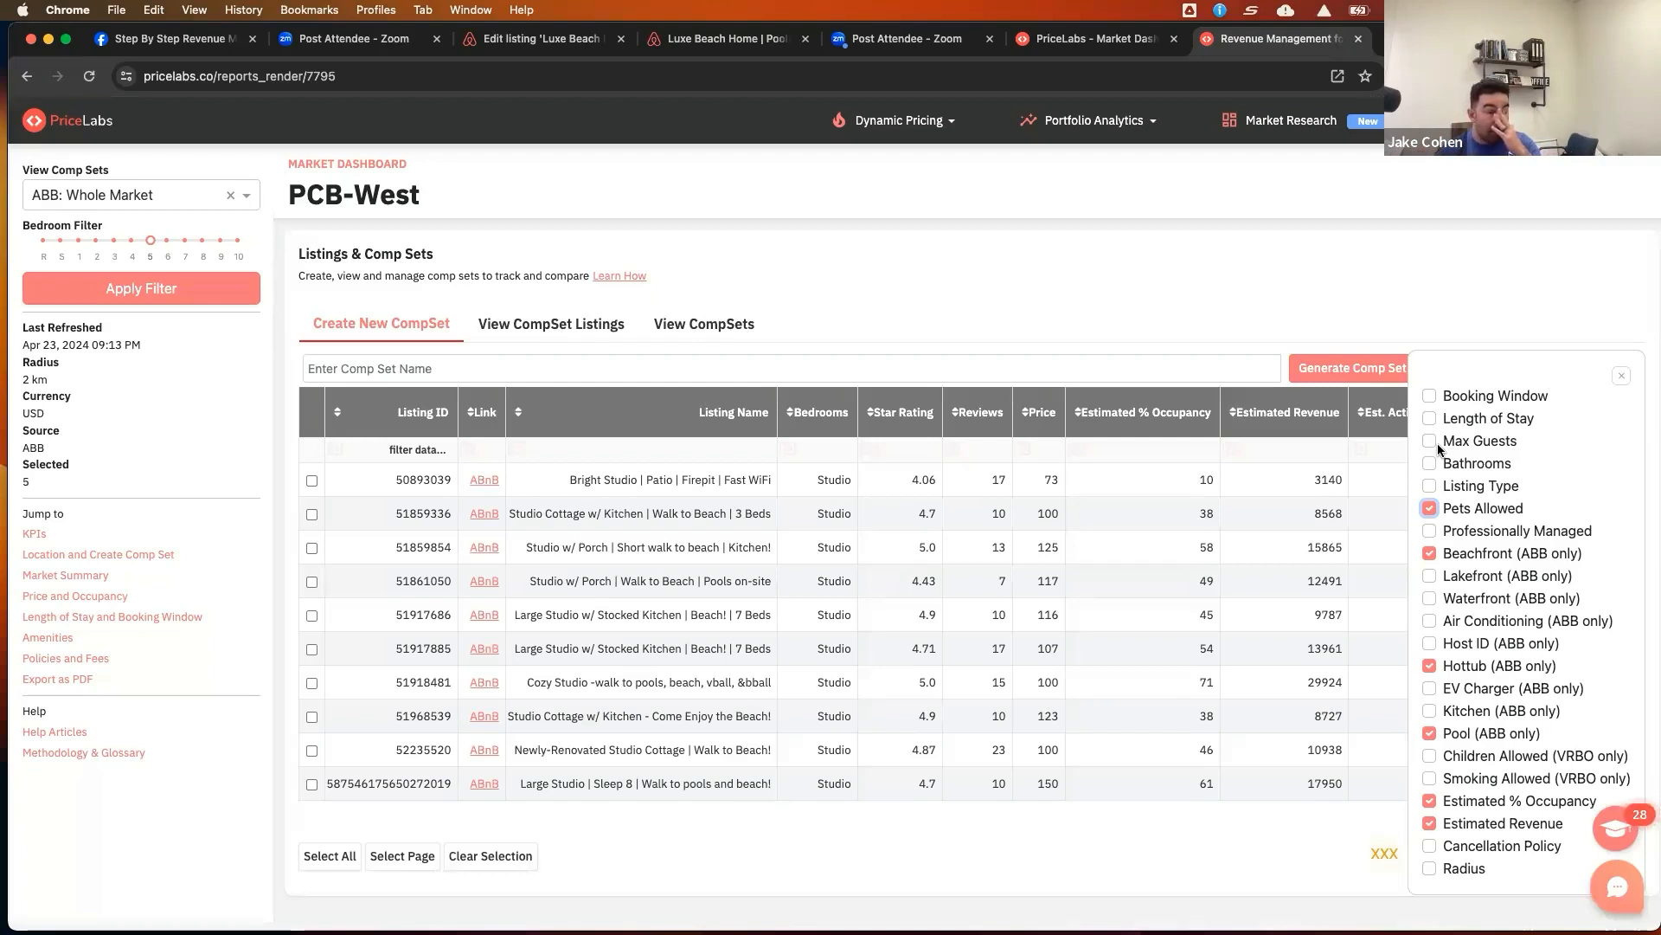
{"action": "left_click", "coordinate": [1621, 377]}
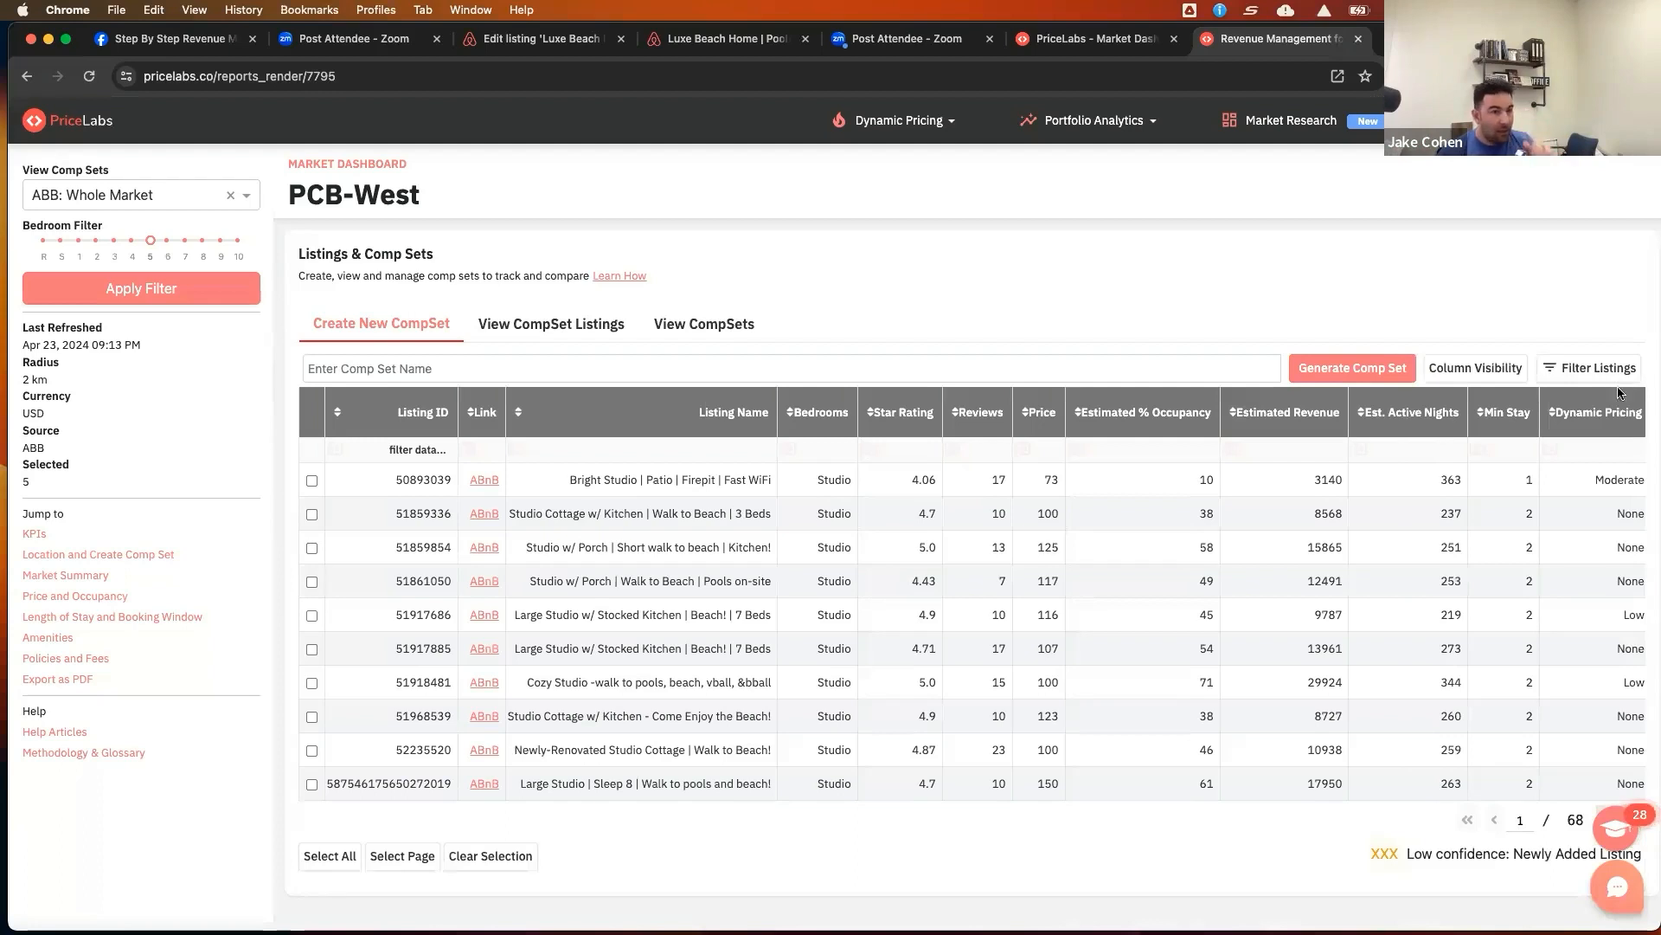
Filter the listings to 5 bedrooms, star rating >4.6 and reviews >10
{"action": "scroll", "coordinate": [1555, 453], "scroll_direction": "right", "scroll_amount": 5}
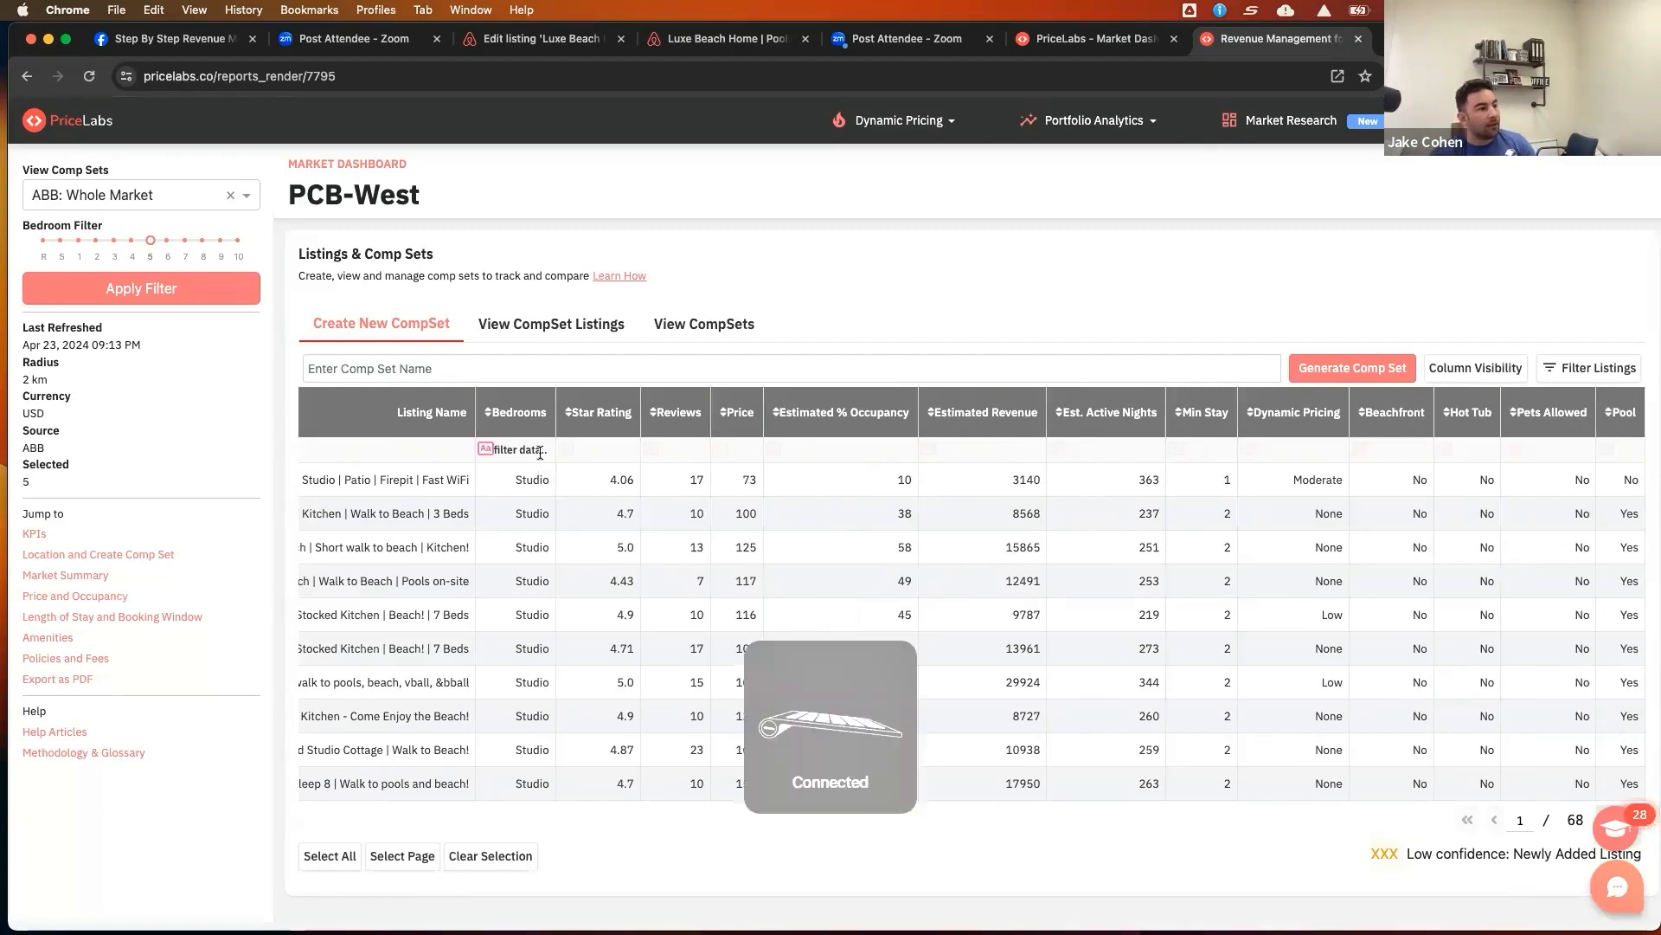
{"action": "type", "text": "5"}
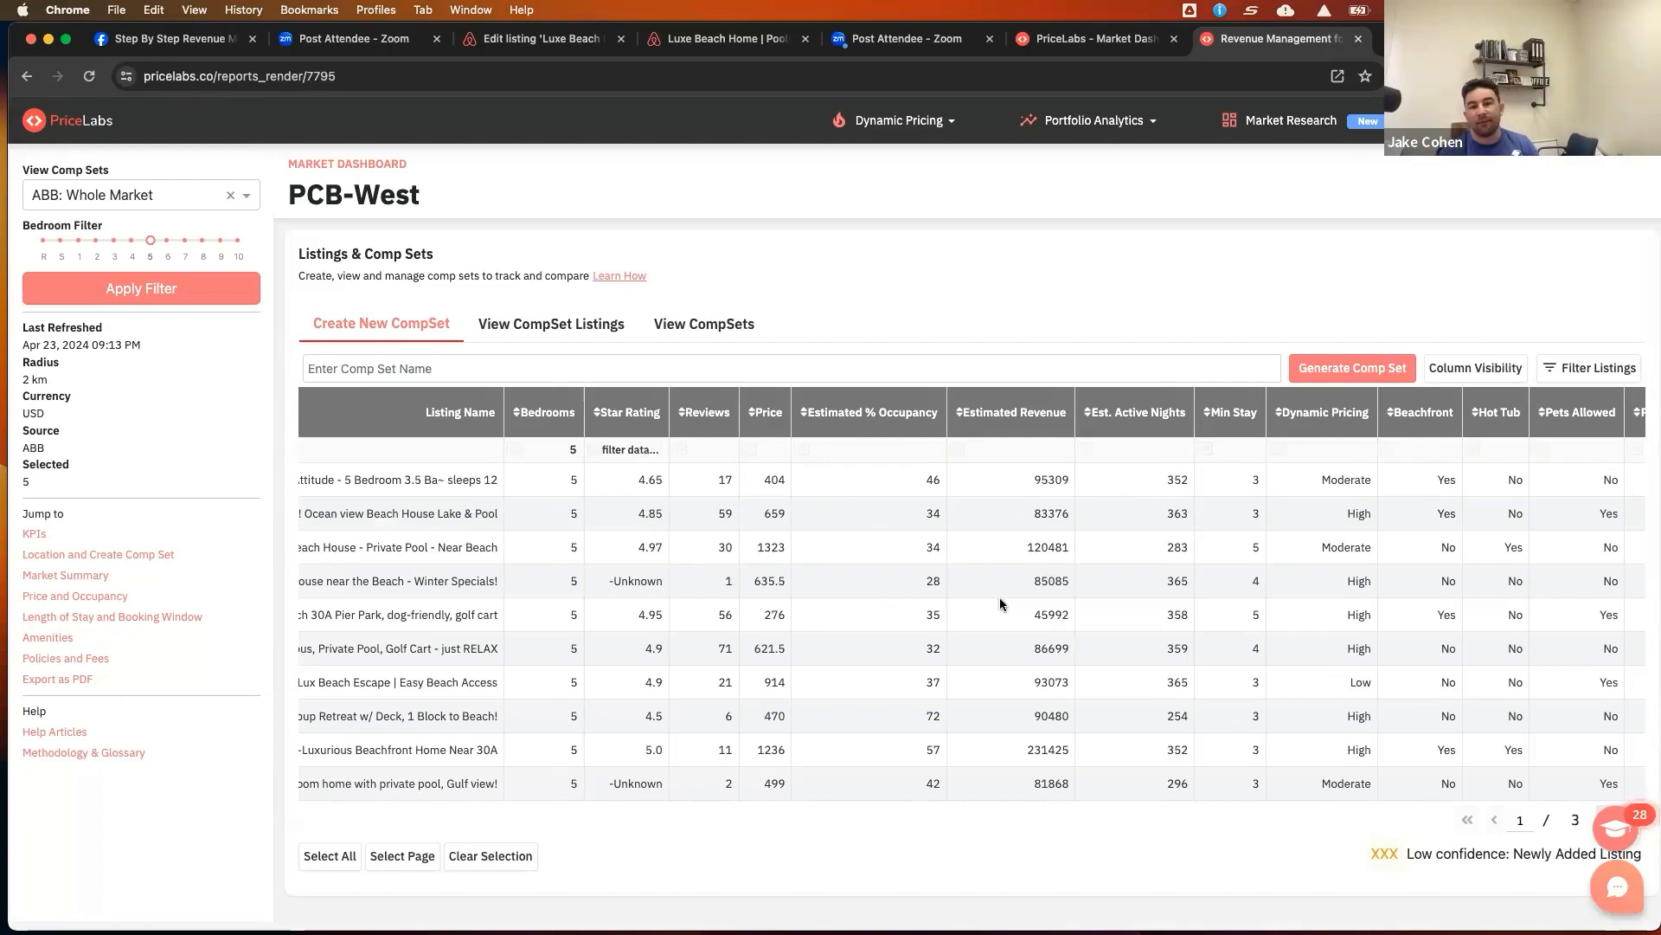
{"action": "type", "text": ">"}
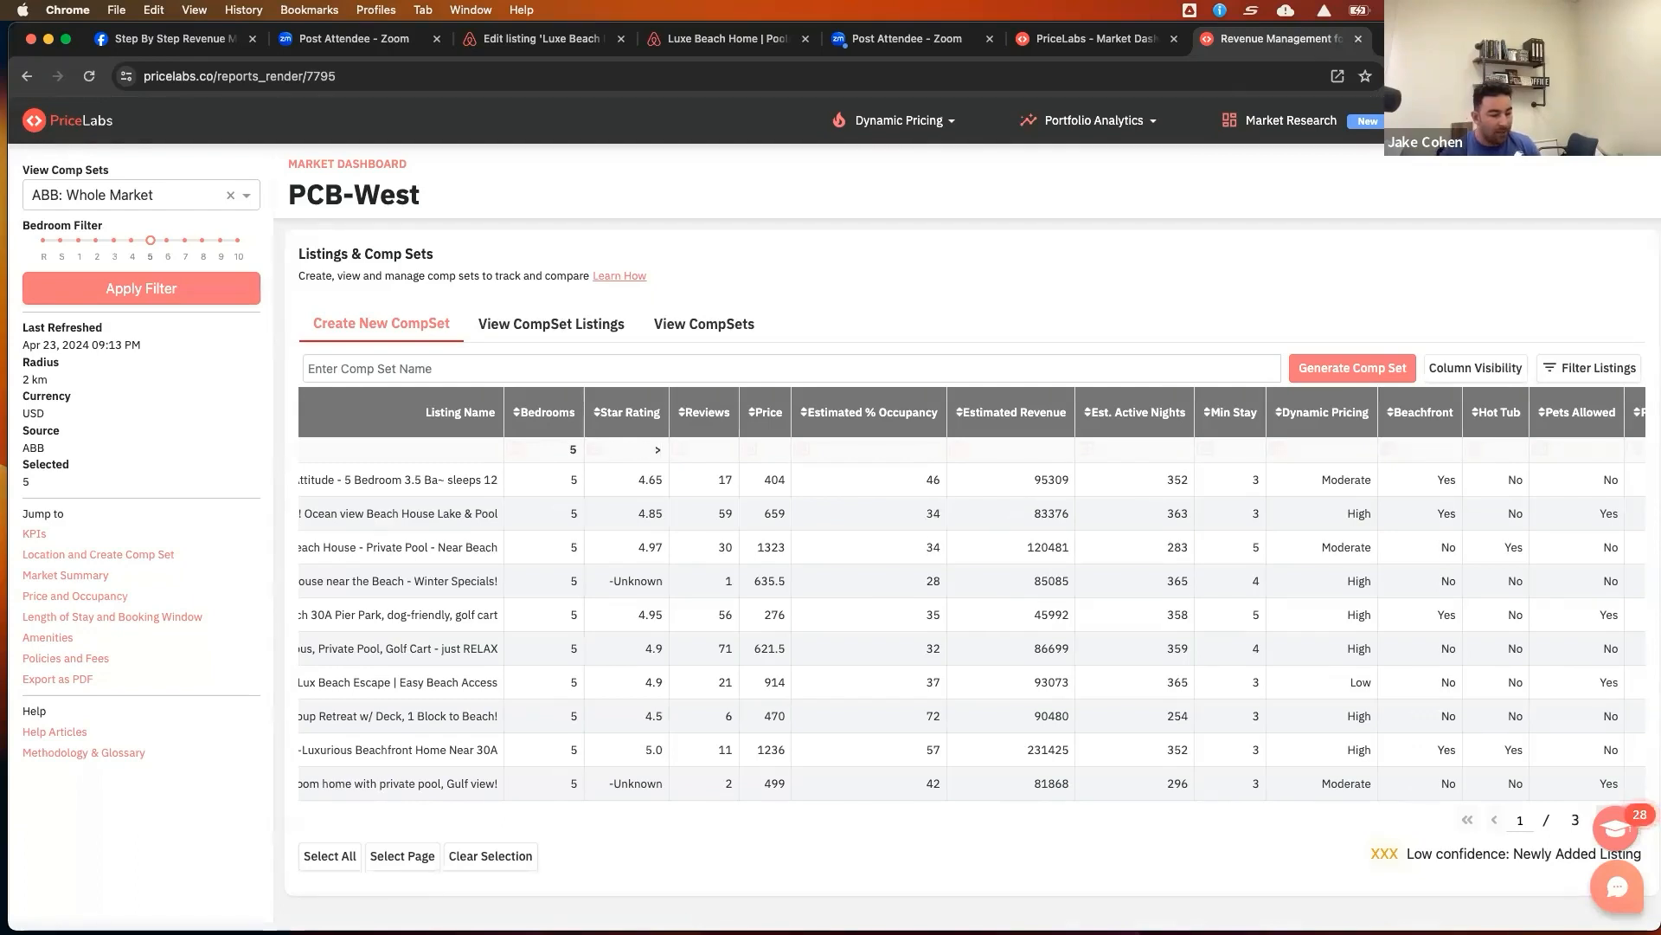
{"action": "type", "text": "4.6"}
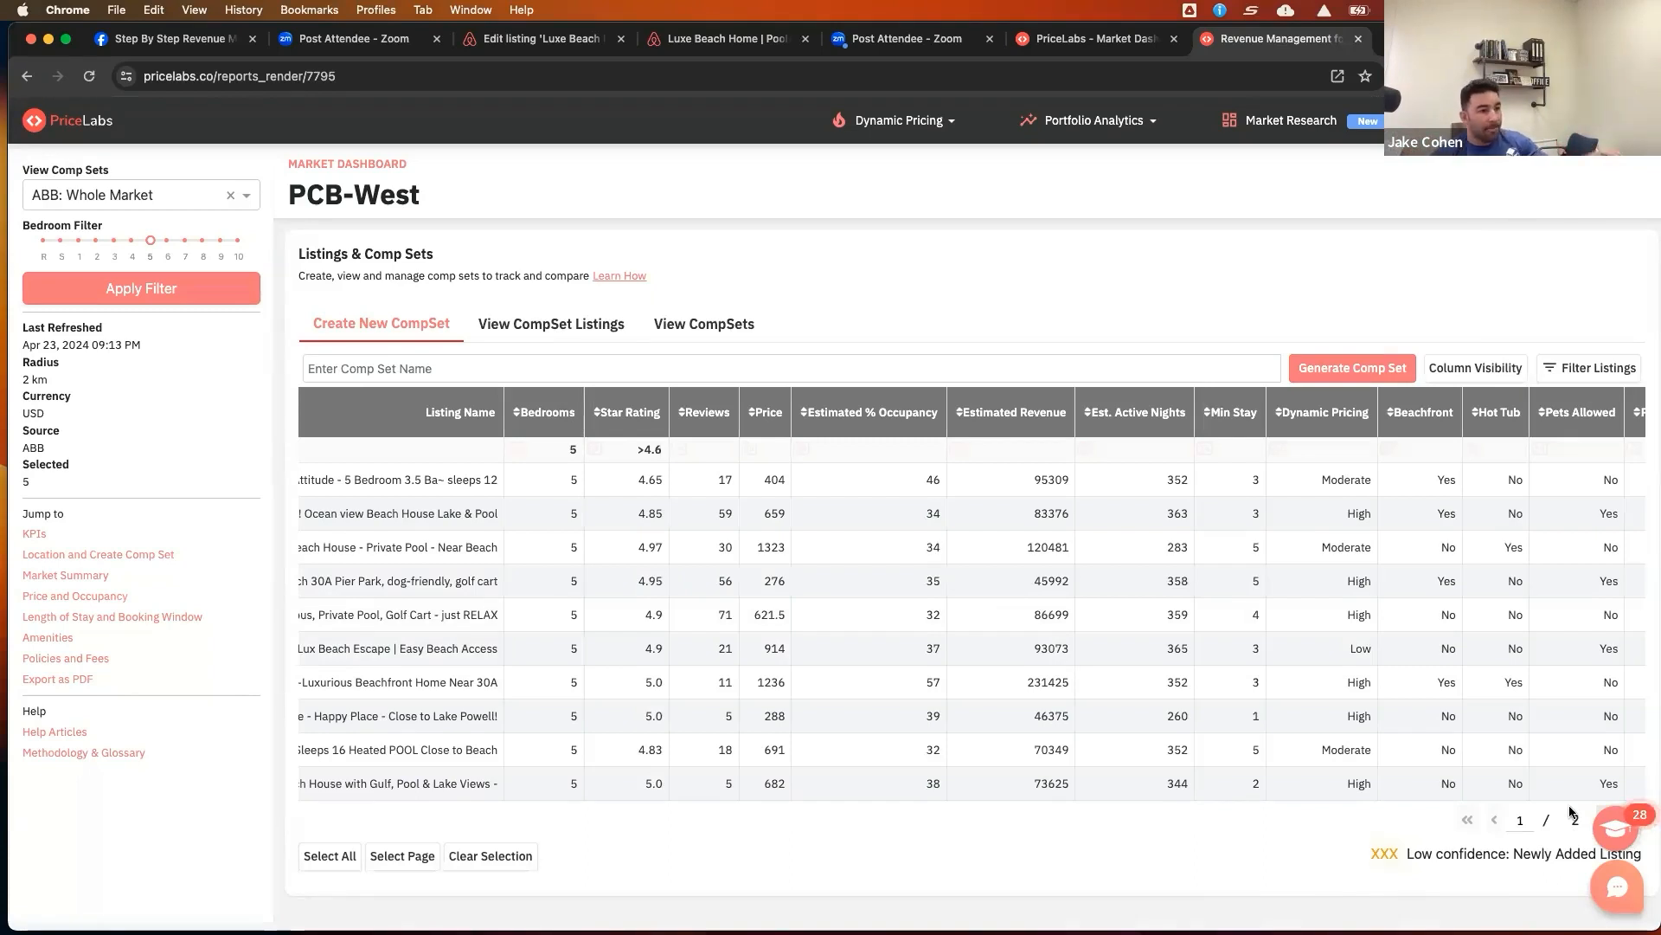
{"action": "left_click", "coordinate": [723, 452]}
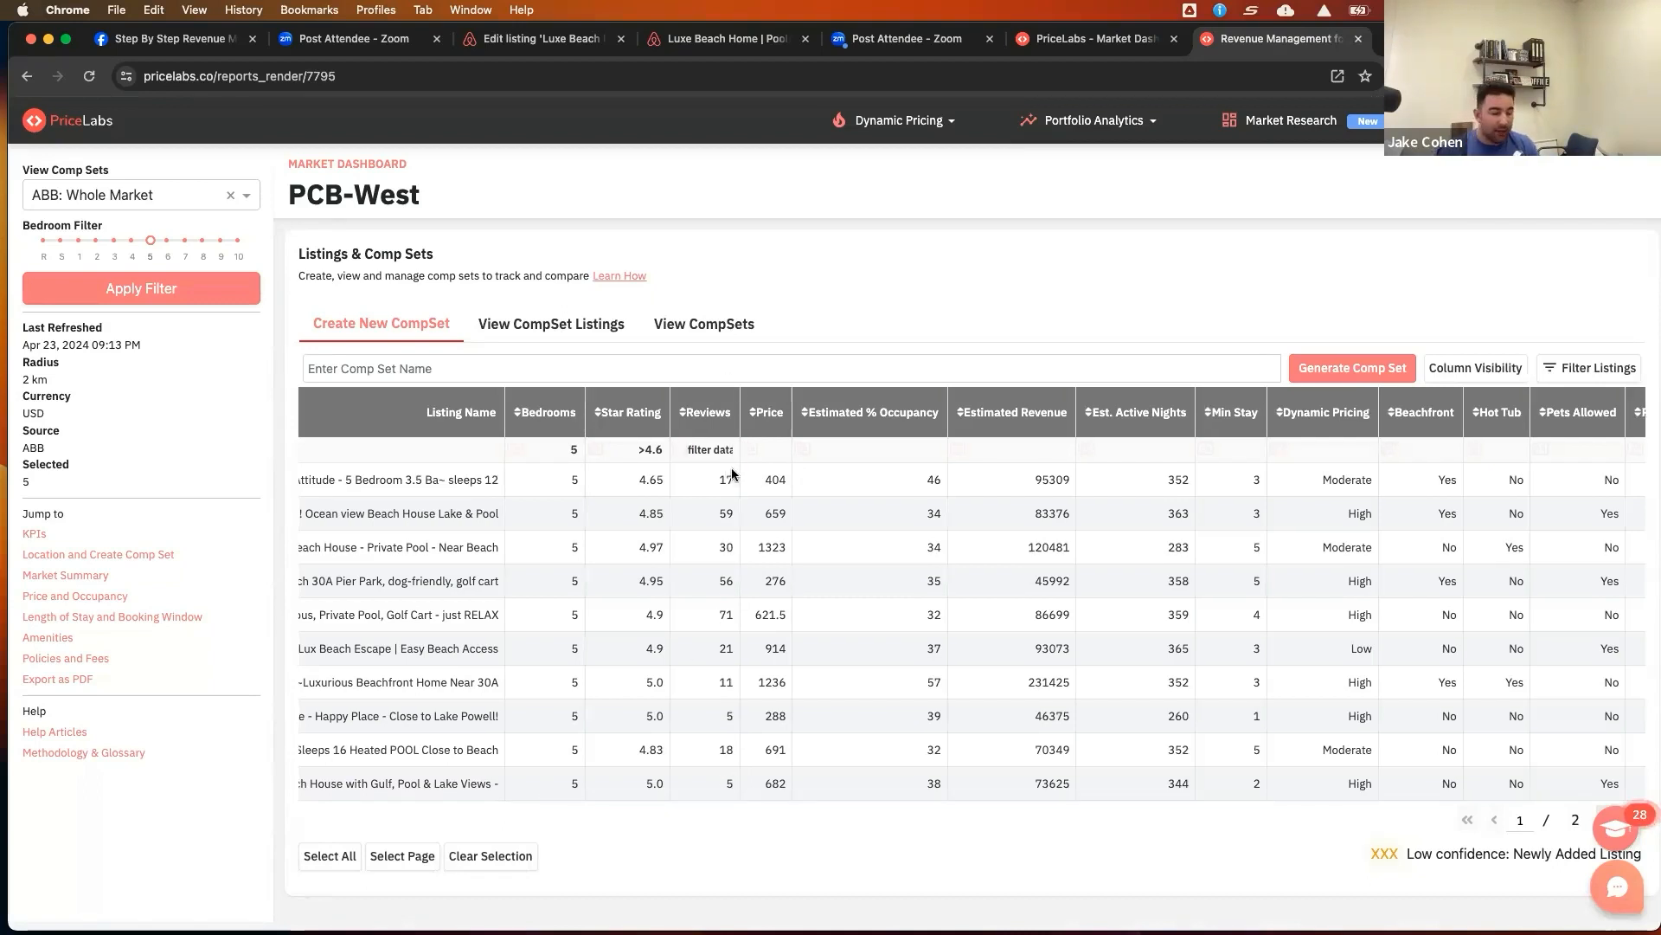
{"action": "type", "text": ">10"}
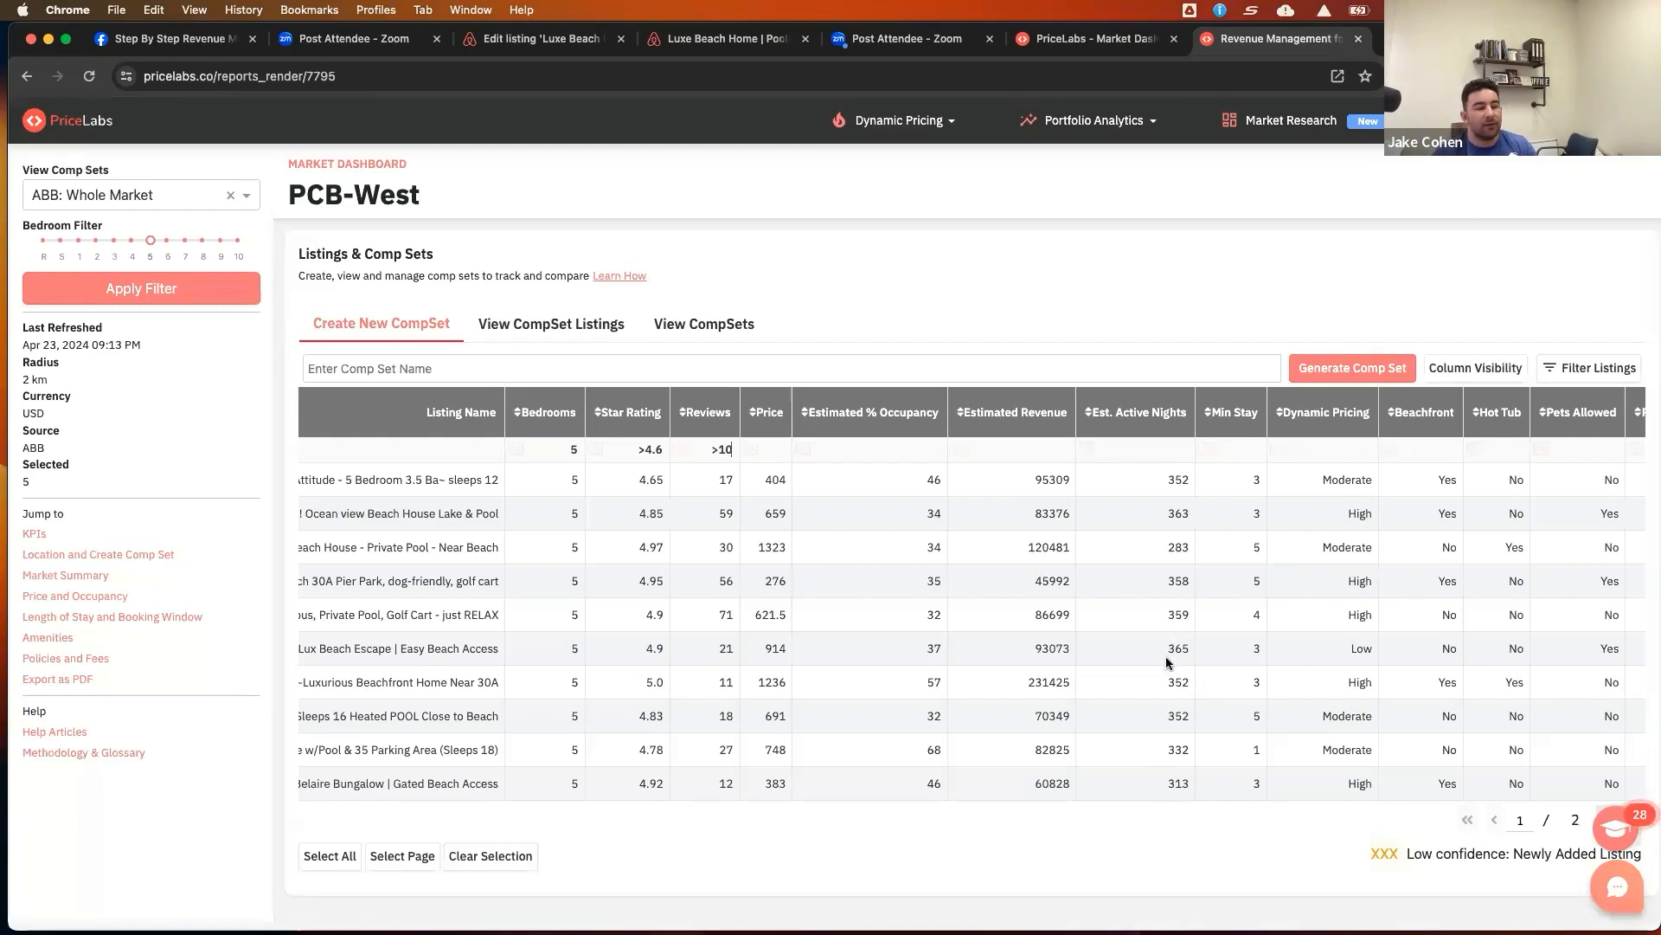
Filter the Beachfront column to No
{"action": "scroll", "coordinate": [1166, 645], "scroll_direction": "right", "scroll_amount": 2}
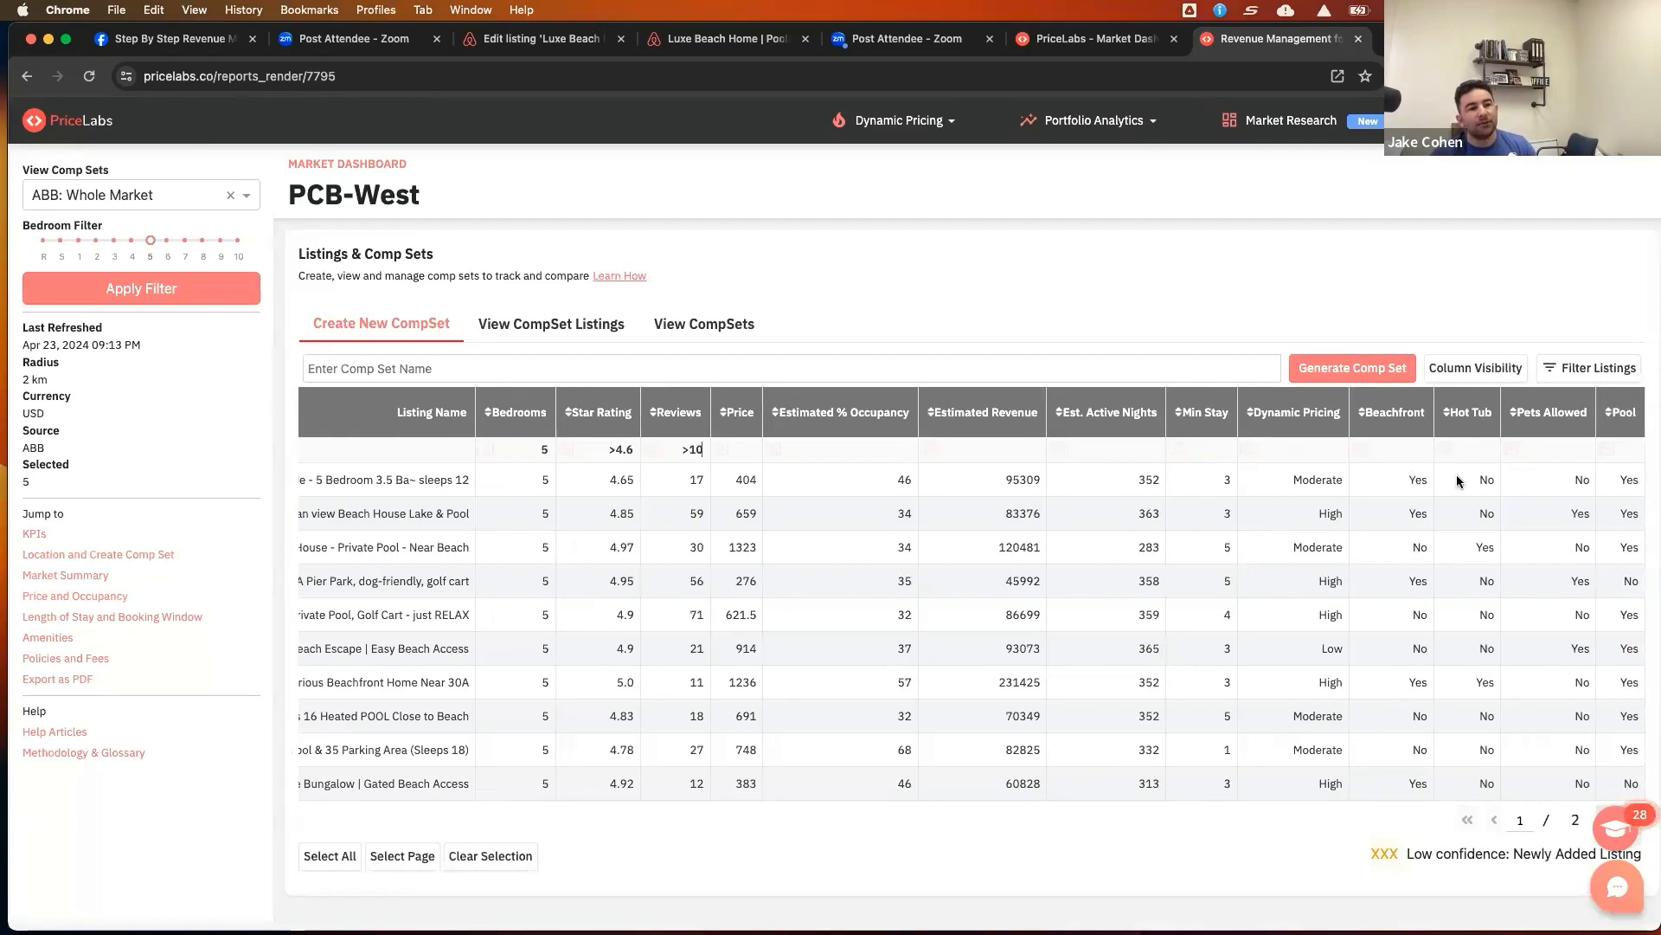
{"action": "left_click", "coordinate": [1409, 448]}
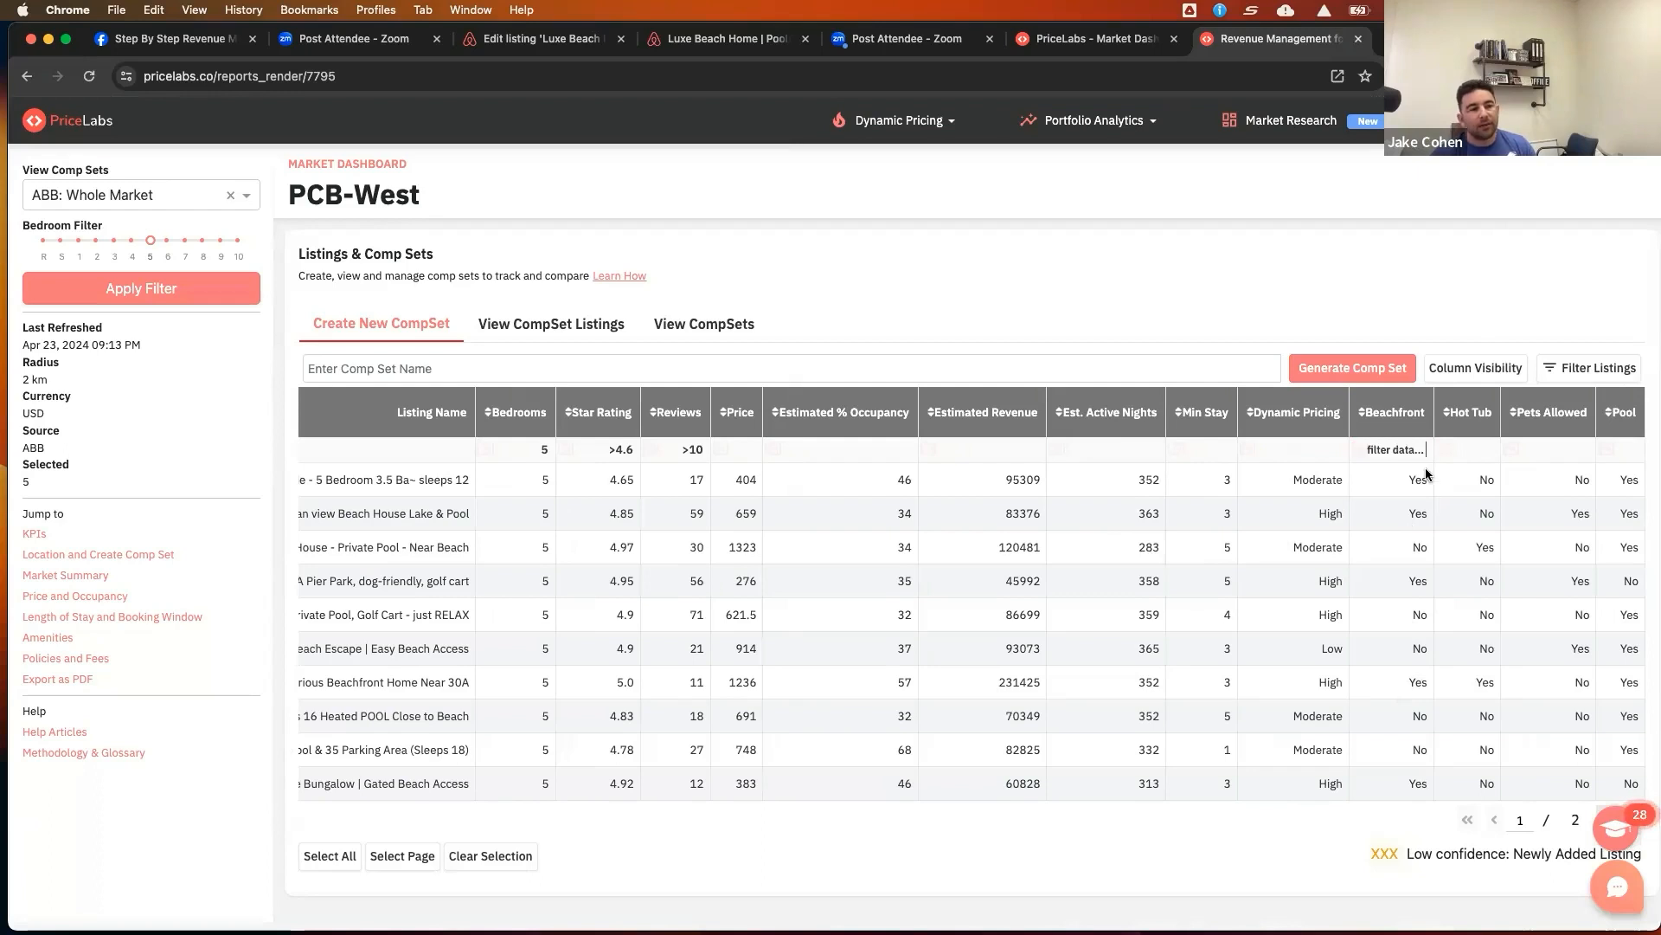
{"action": "type", "text": "No"}
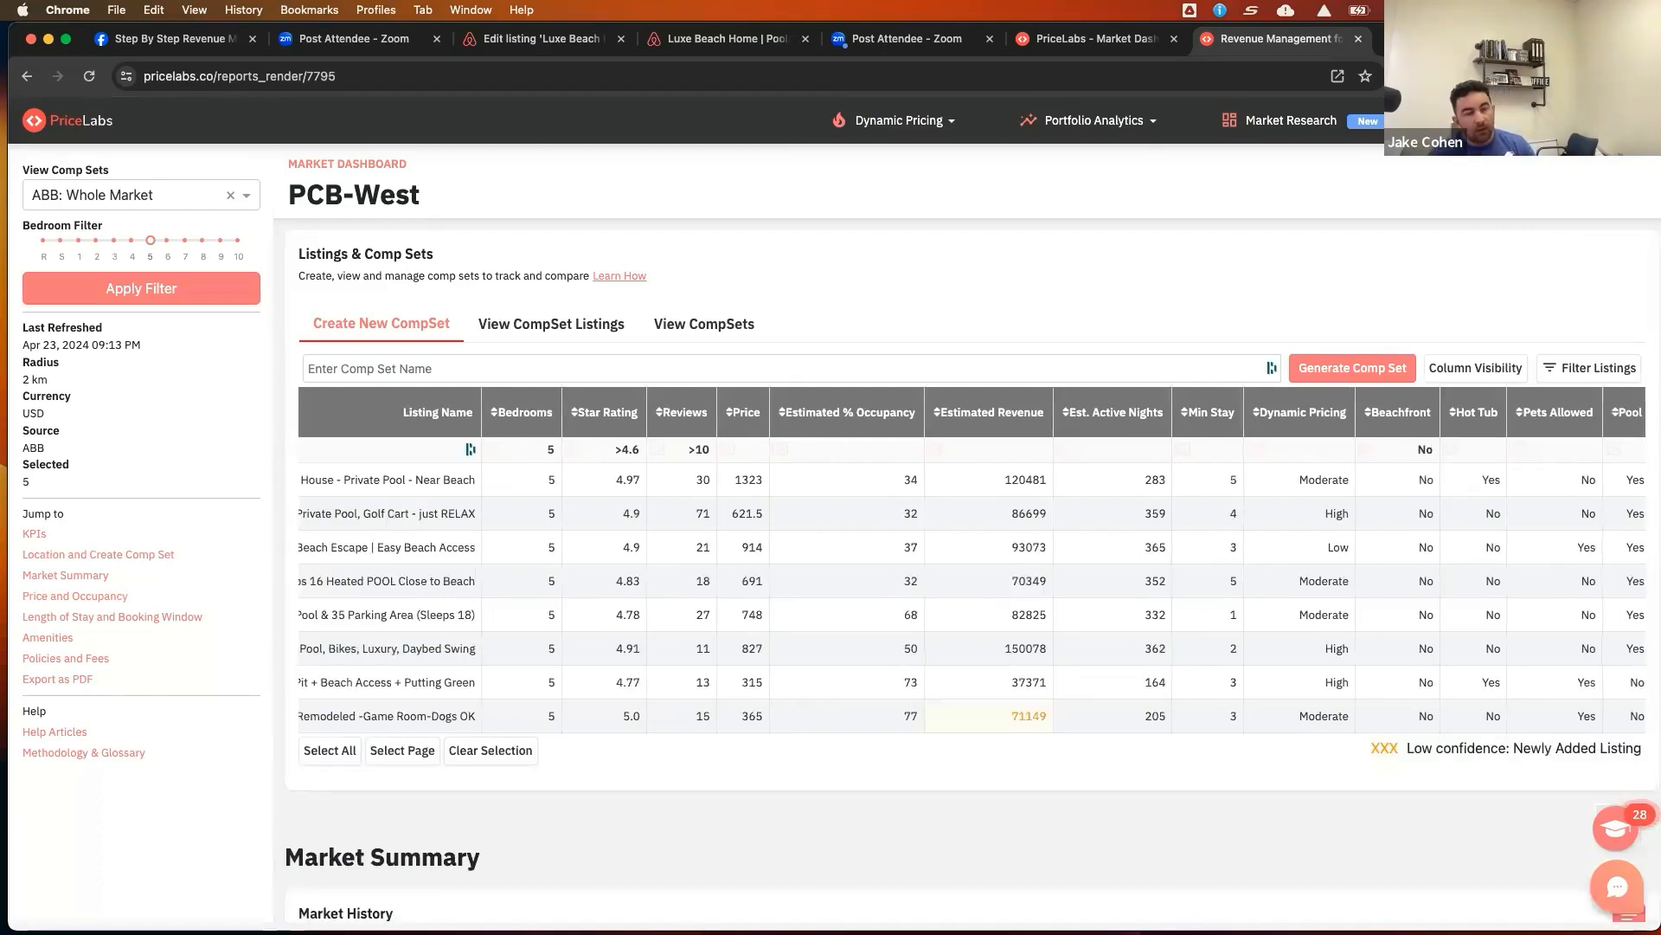
Add filters of No for Hot Tub, Yes for Pets Allowed and No for Pool
{"action": "scroll", "coordinate": [1459, 545], "scroll_direction": "right", "scroll_amount": 1}
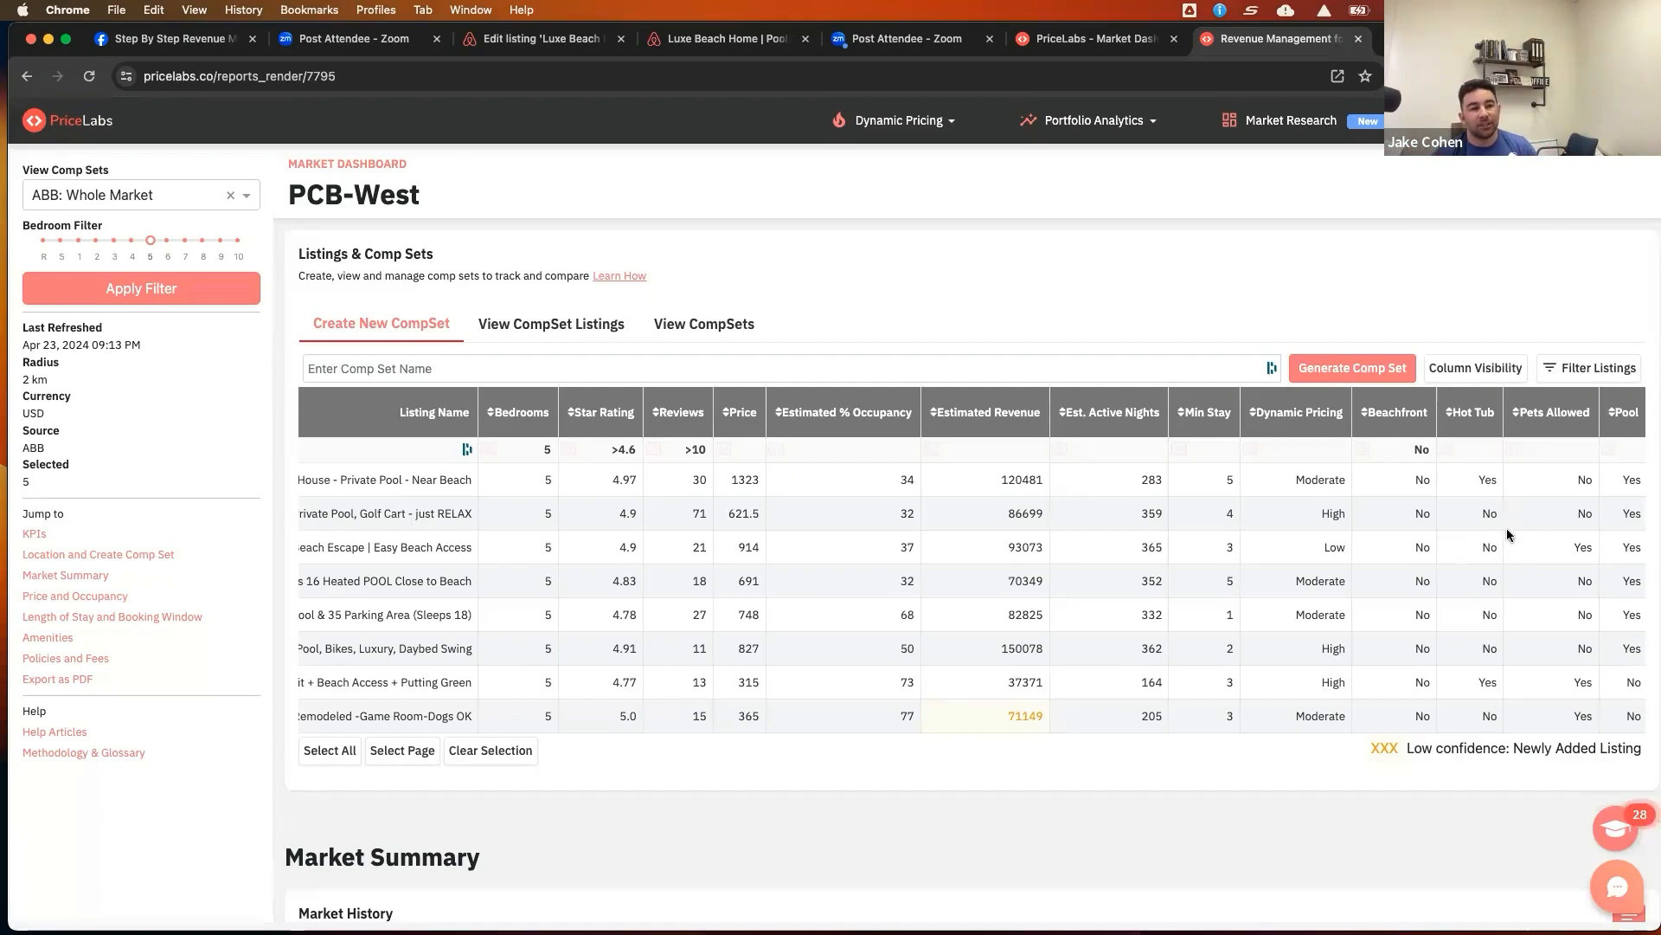
{"action": "left_click", "coordinate": [1481, 452]}
{"action": "type", "text": "No"}
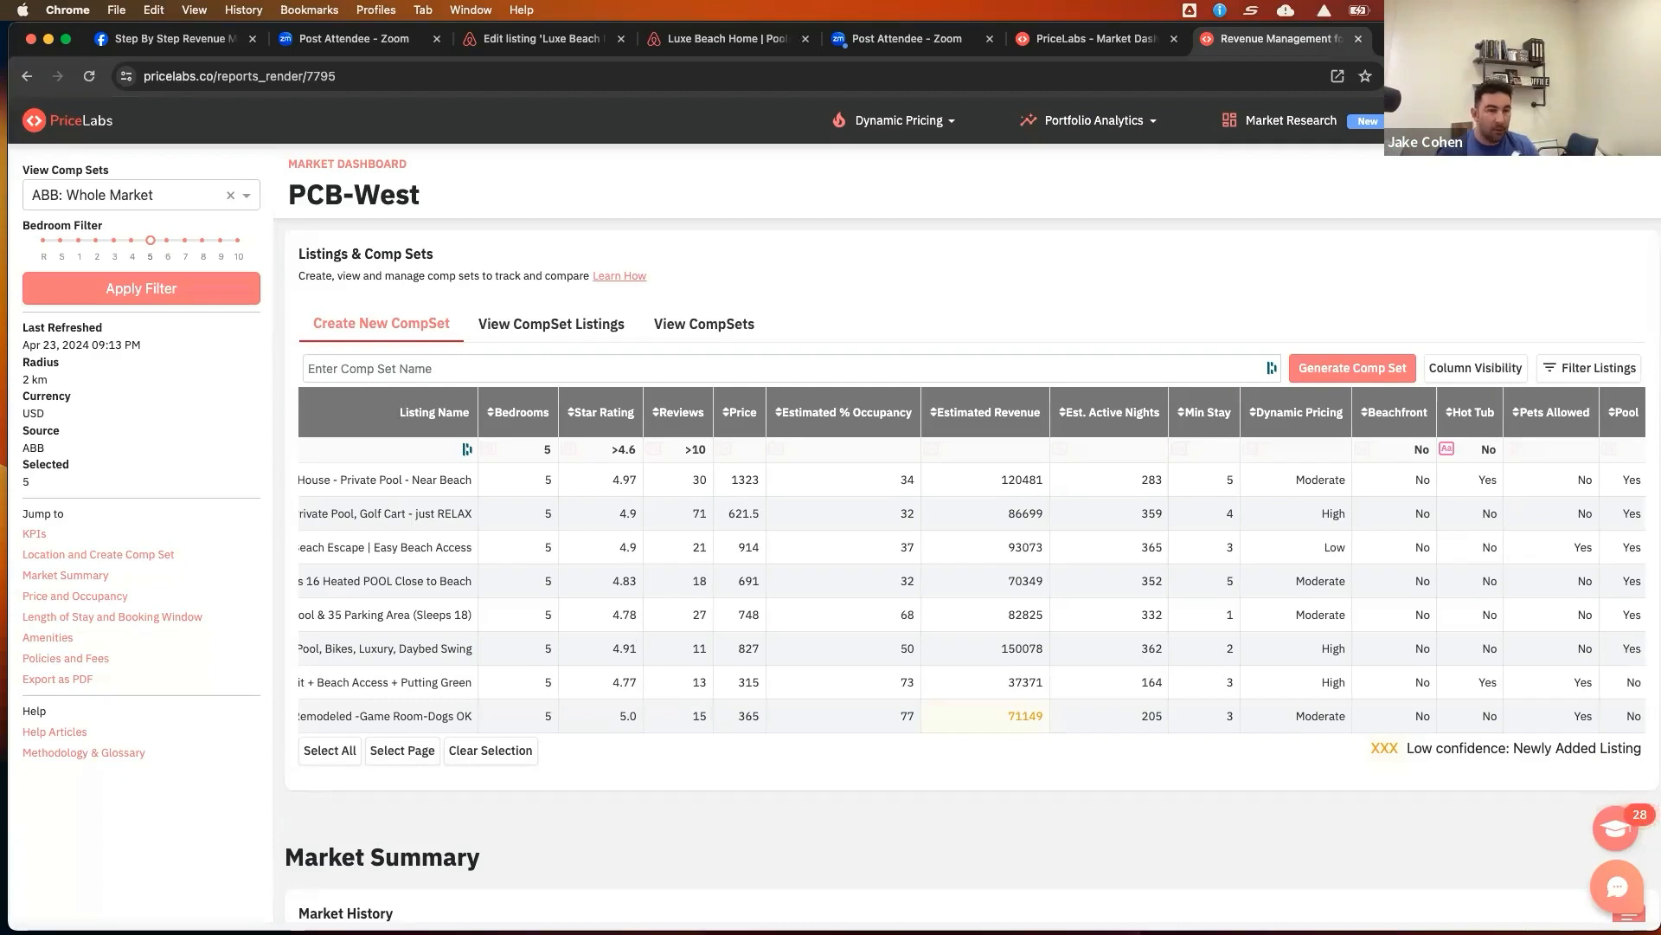
{"action": "left_click", "coordinate": [1566, 452]}
{"action": "type", "text": "Yes"}
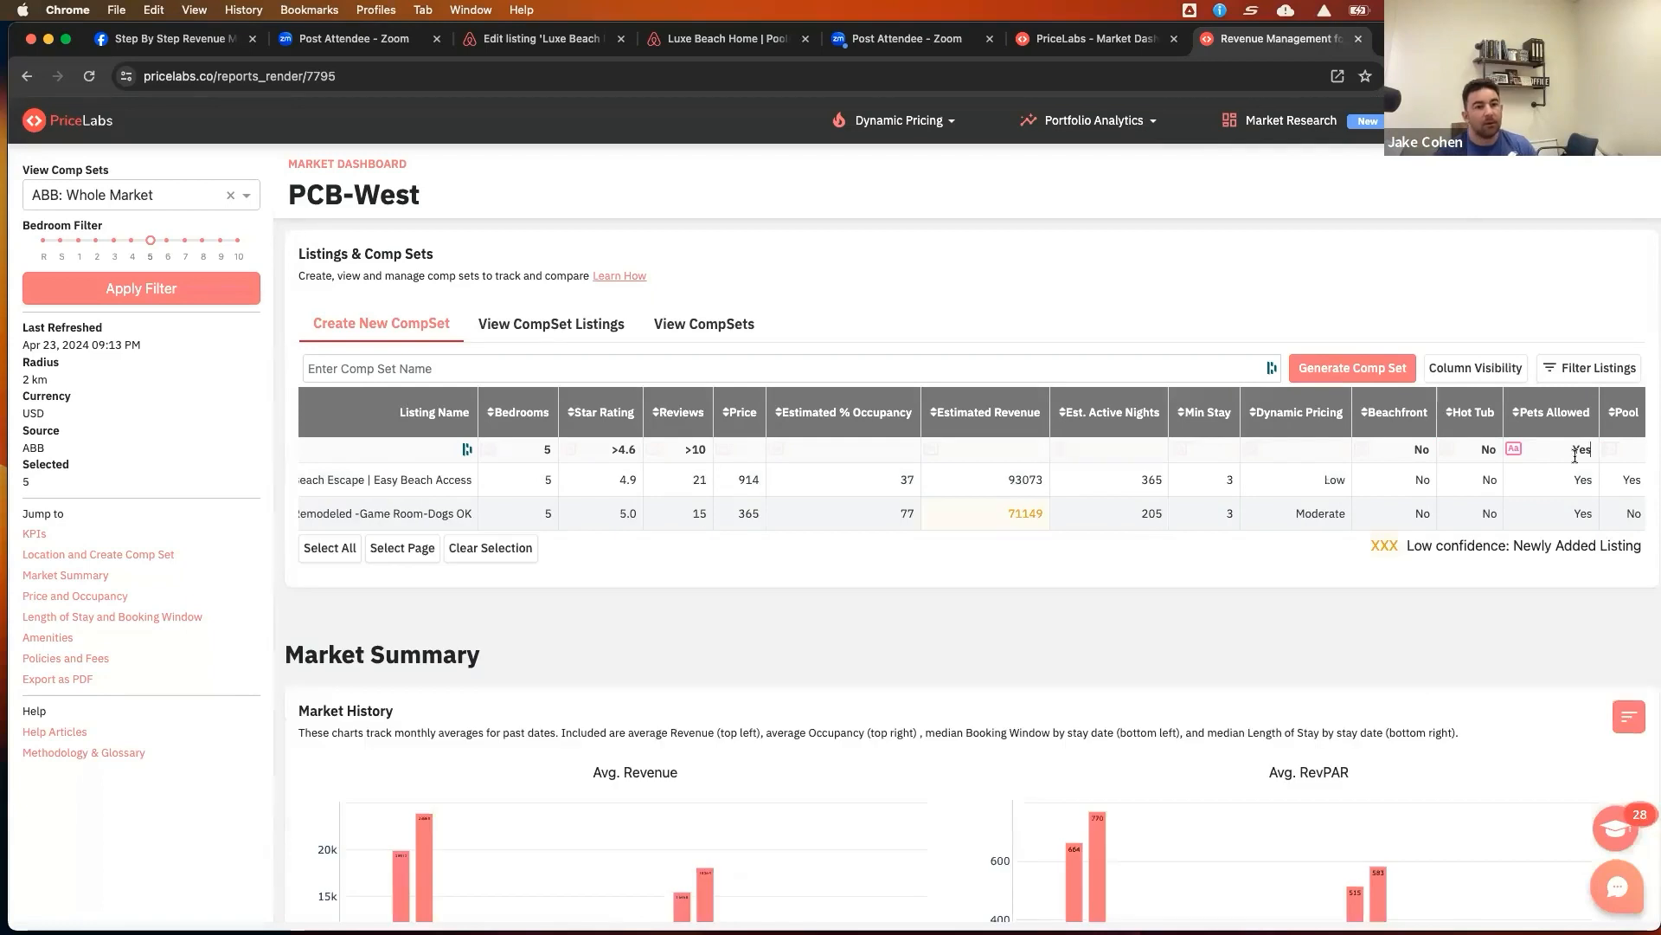
{"action": "left_click", "coordinate": [1632, 449]}
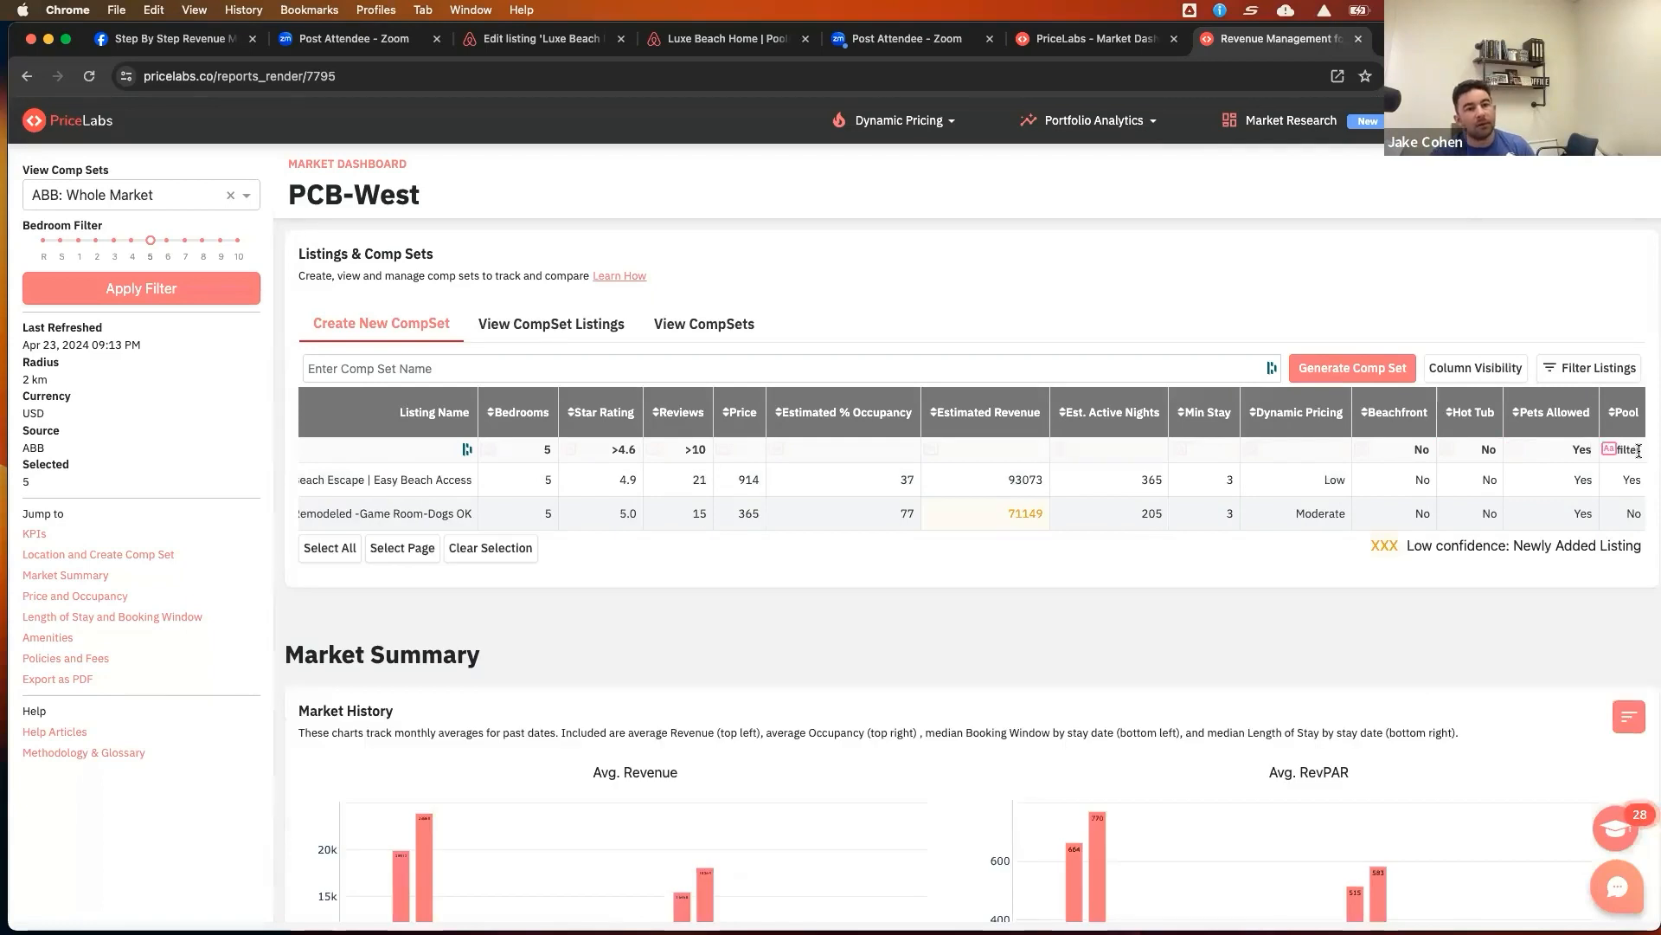
{"action": "type", "text": "No"}
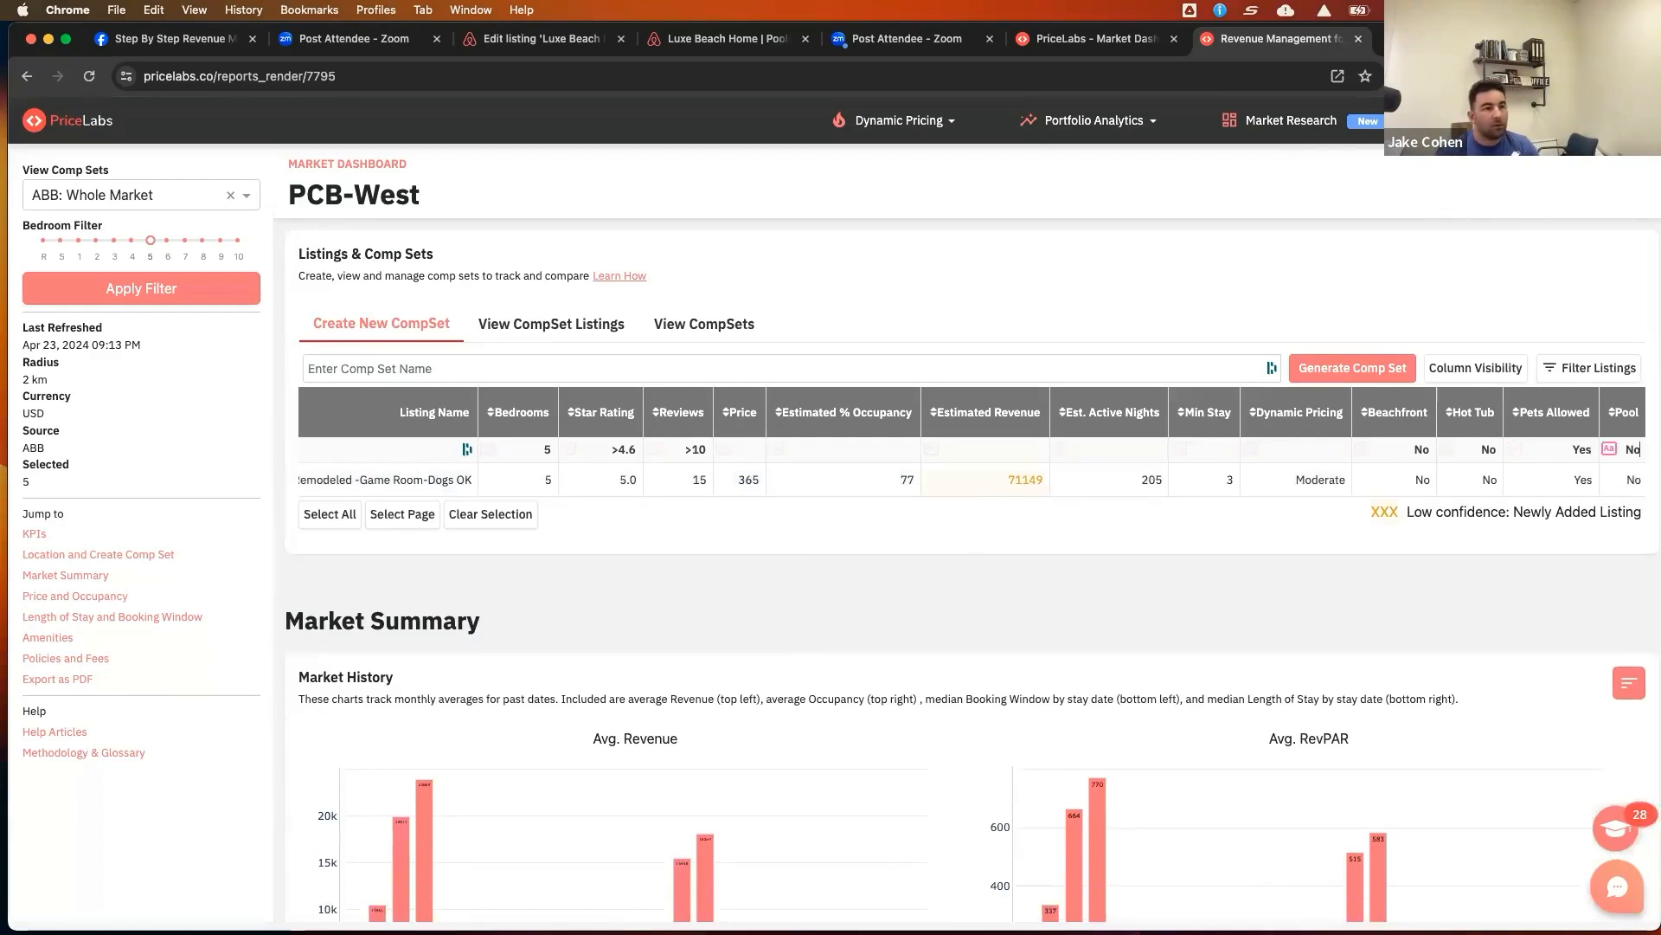
{"action": "left_click", "coordinate": [1537, 500]}
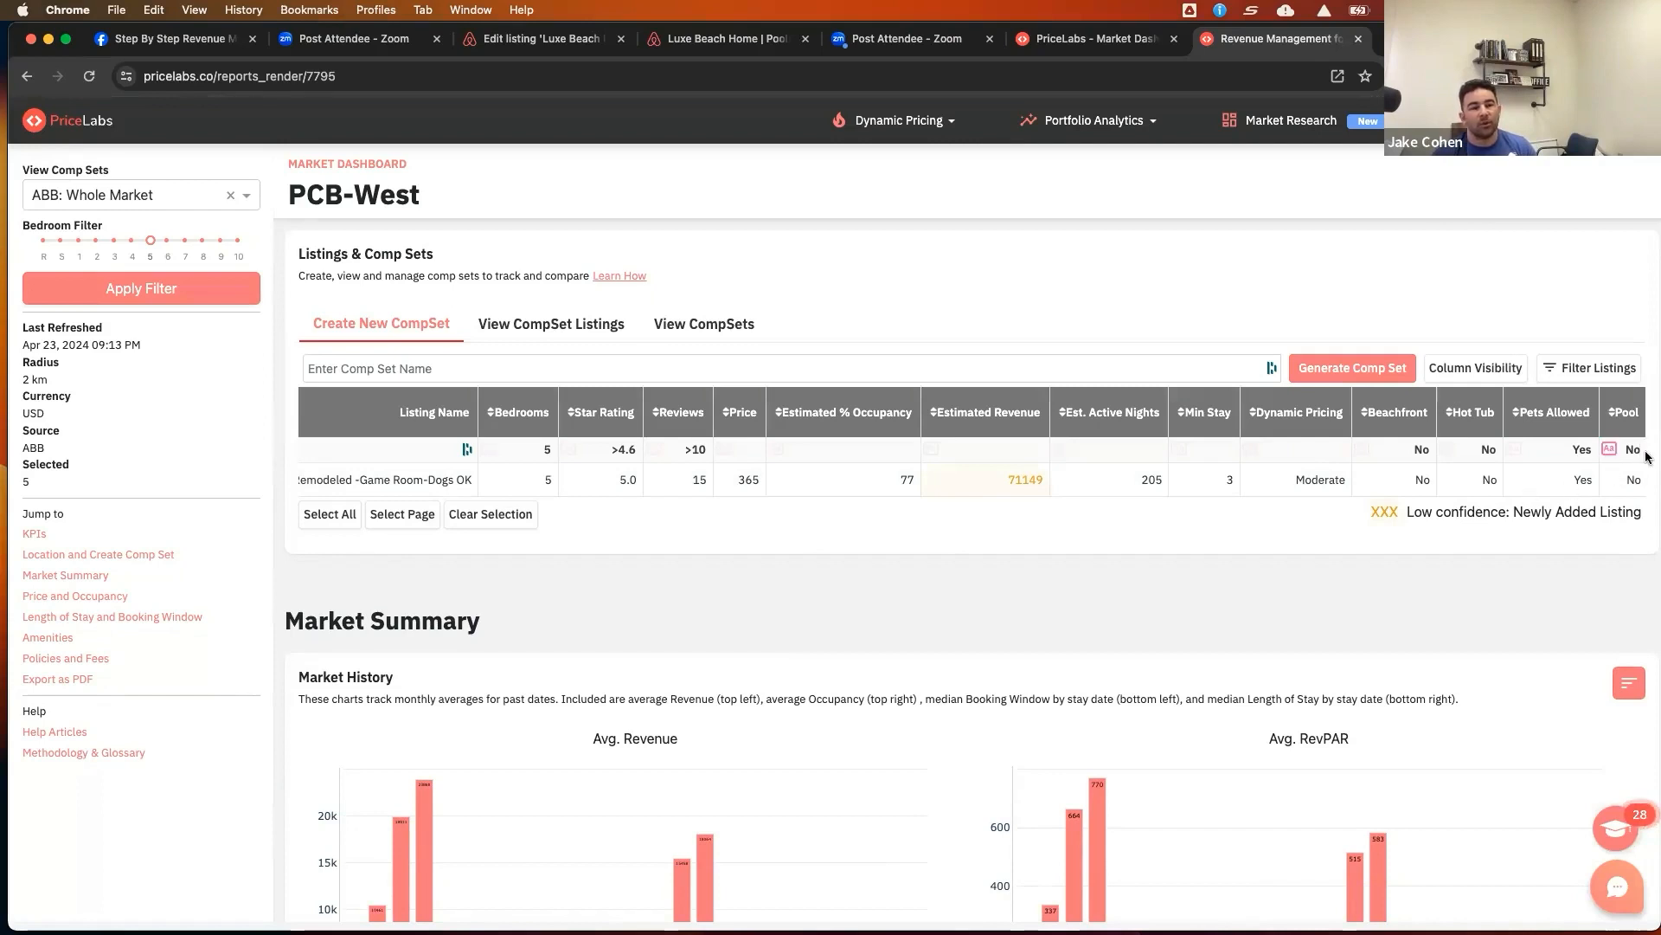
Clear the Hot Tub and Pets Allowed column filters
{"action": "double_click", "coordinate": [1487, 449]}
{"action": "key", "text": "BackSpace"}
{"action": "scroll", "coordinate": [1504, 475], "scroll_direction": "left", "scroll_amount": 1}
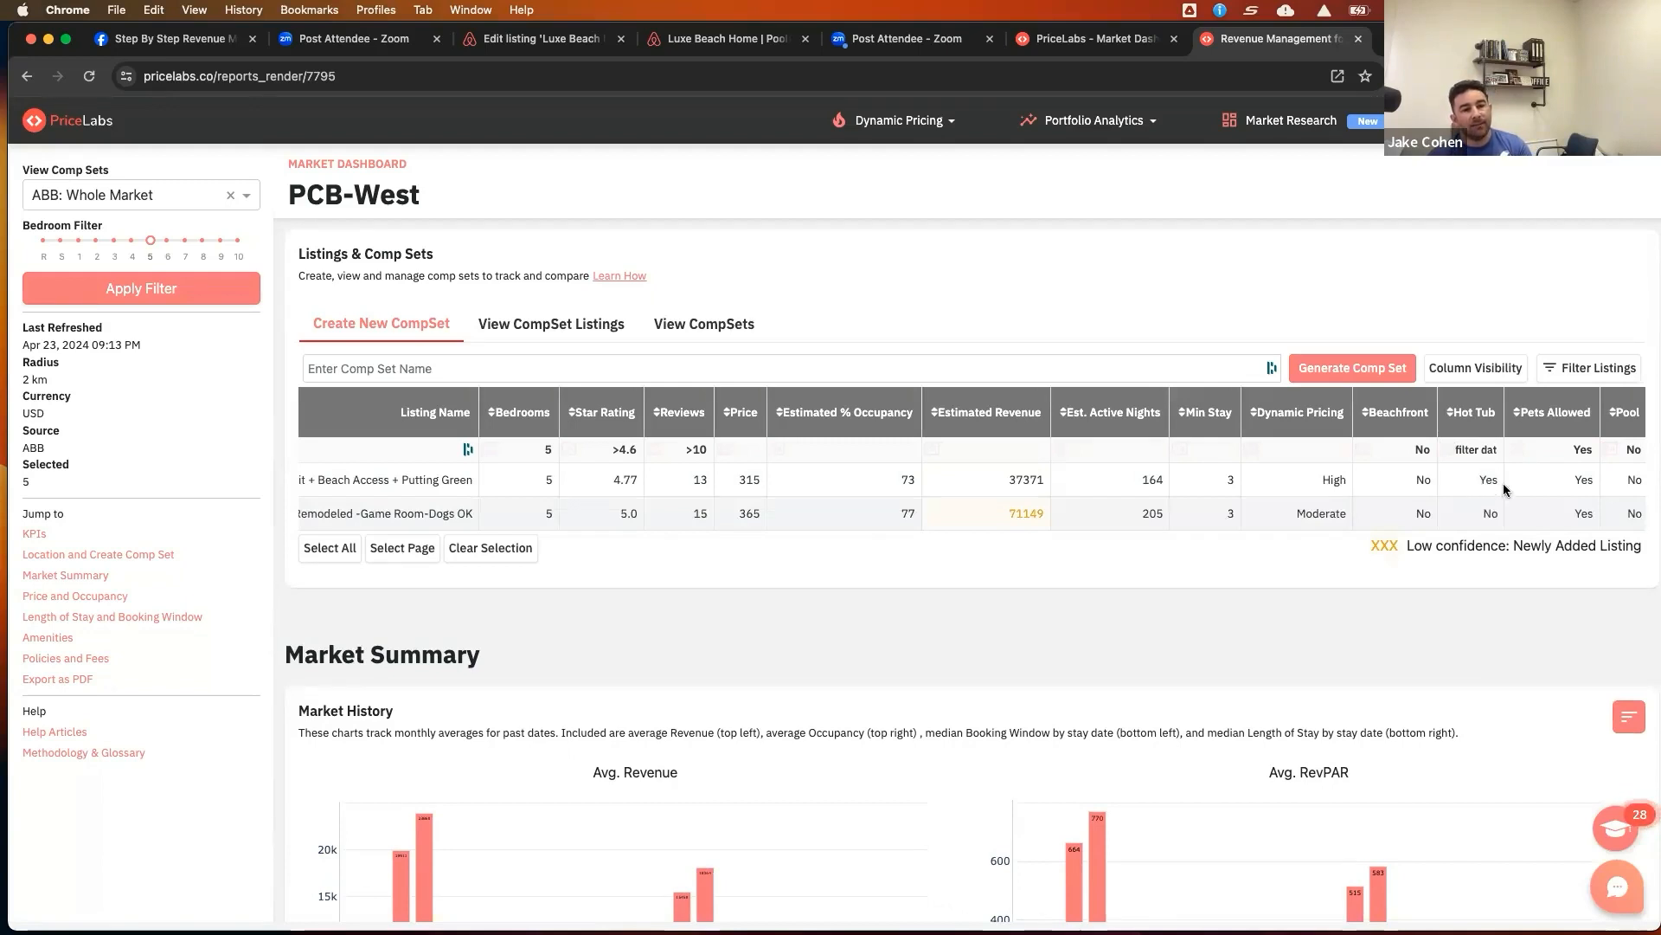
{"action": "left_click_drag", "start_coordinate": [1571, 450], "coordinate": [1596, 450]}
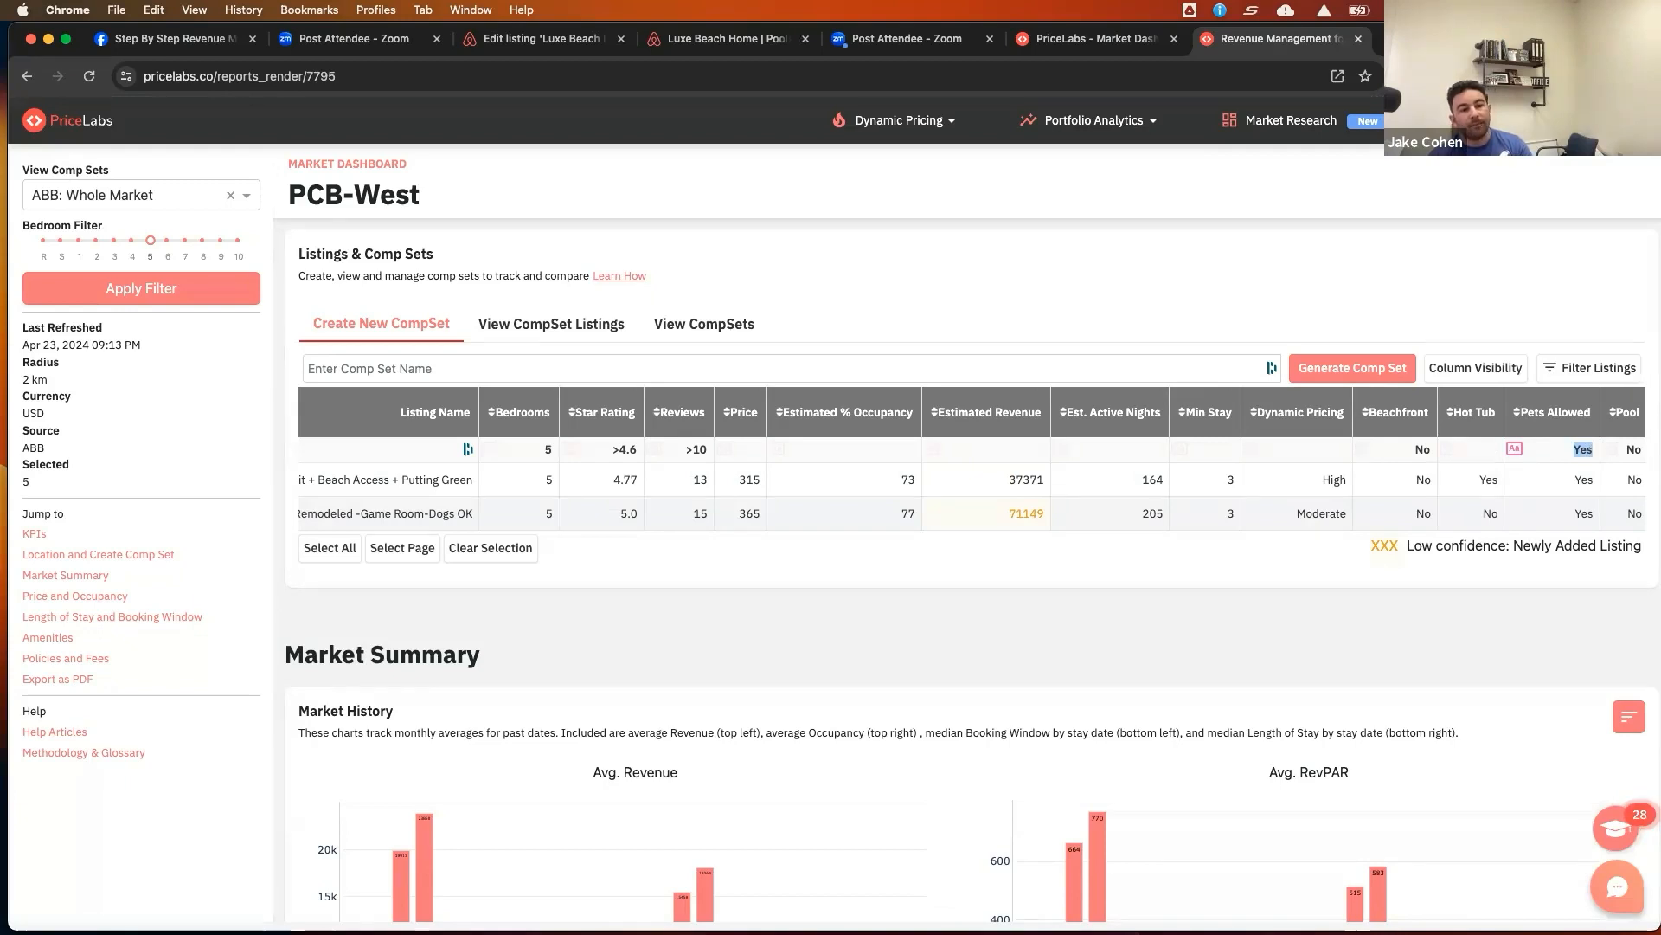
{"action": "key", "text": "BackSpace"}
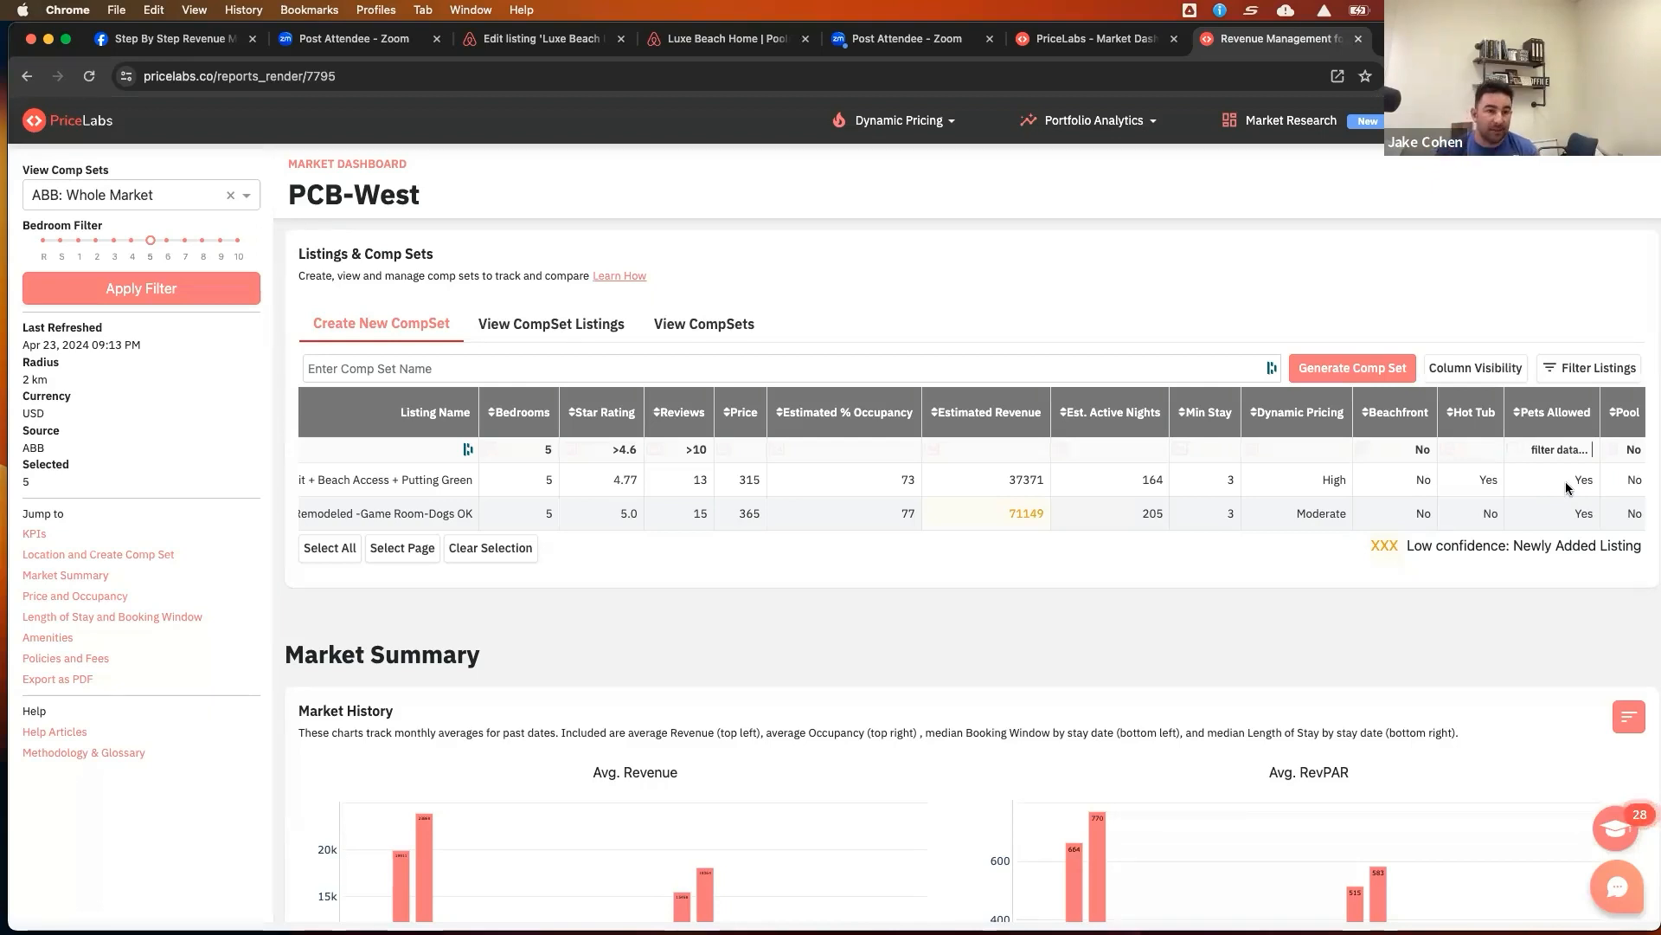
Switch the Pool filter to Yes, then clear the Pool filter
{"action": "left_click", "coordinate": [1630, 450]}
{"action": "double_click", "coordinate": [1630, 450]}
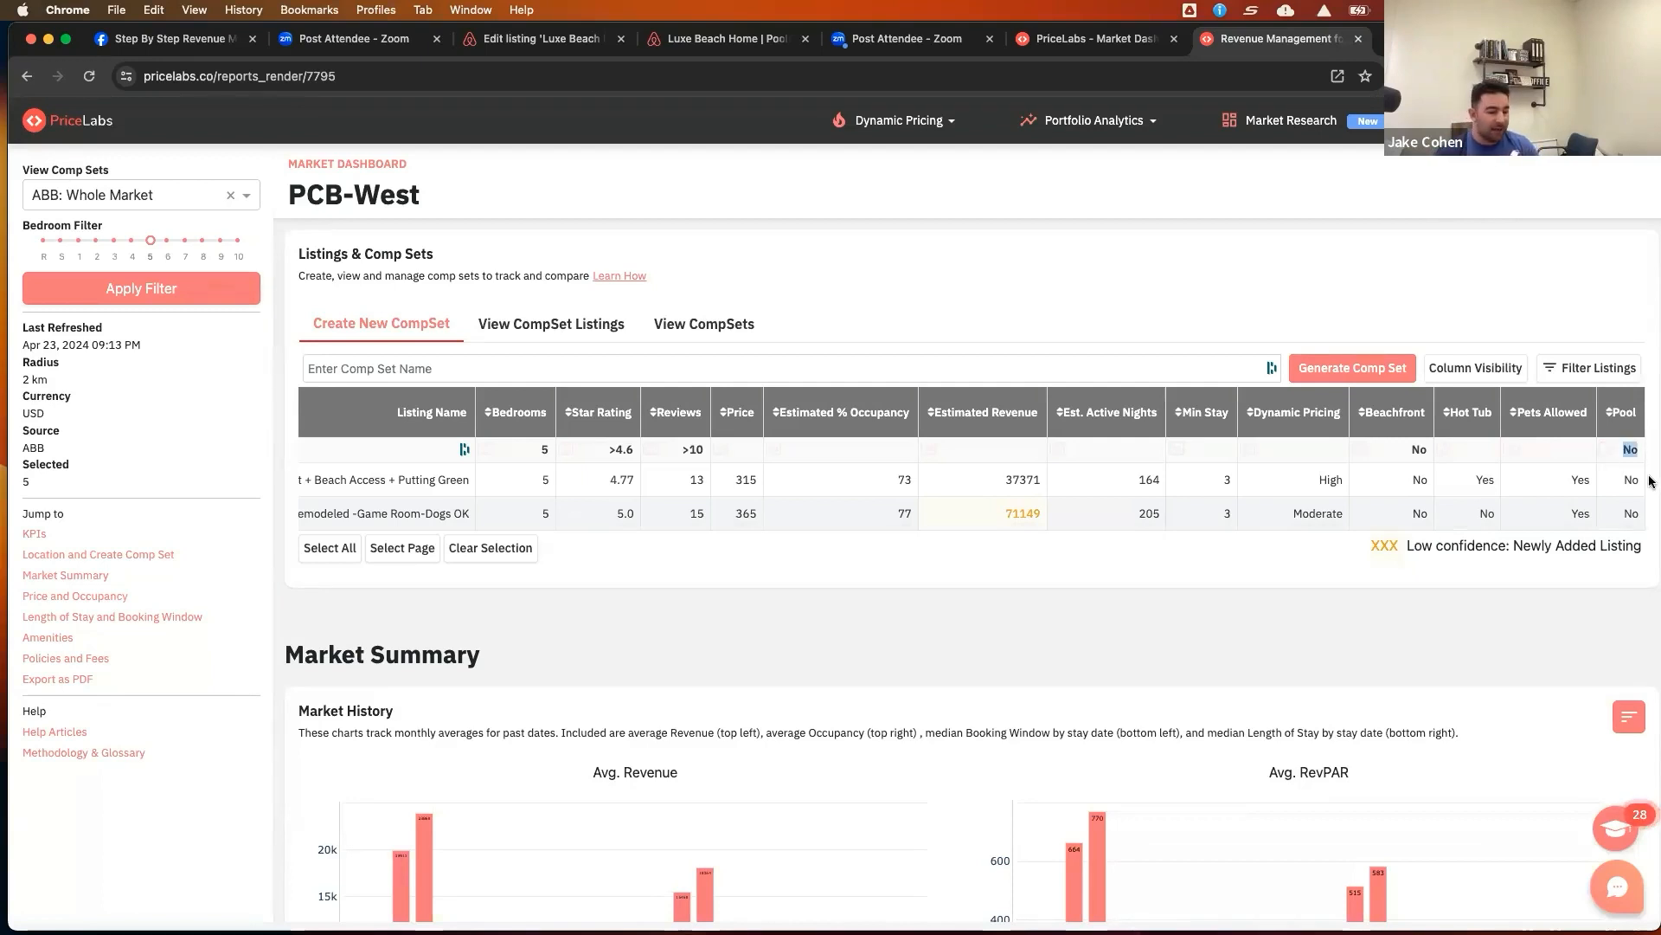
{"action": "type", "text": "Yes"}
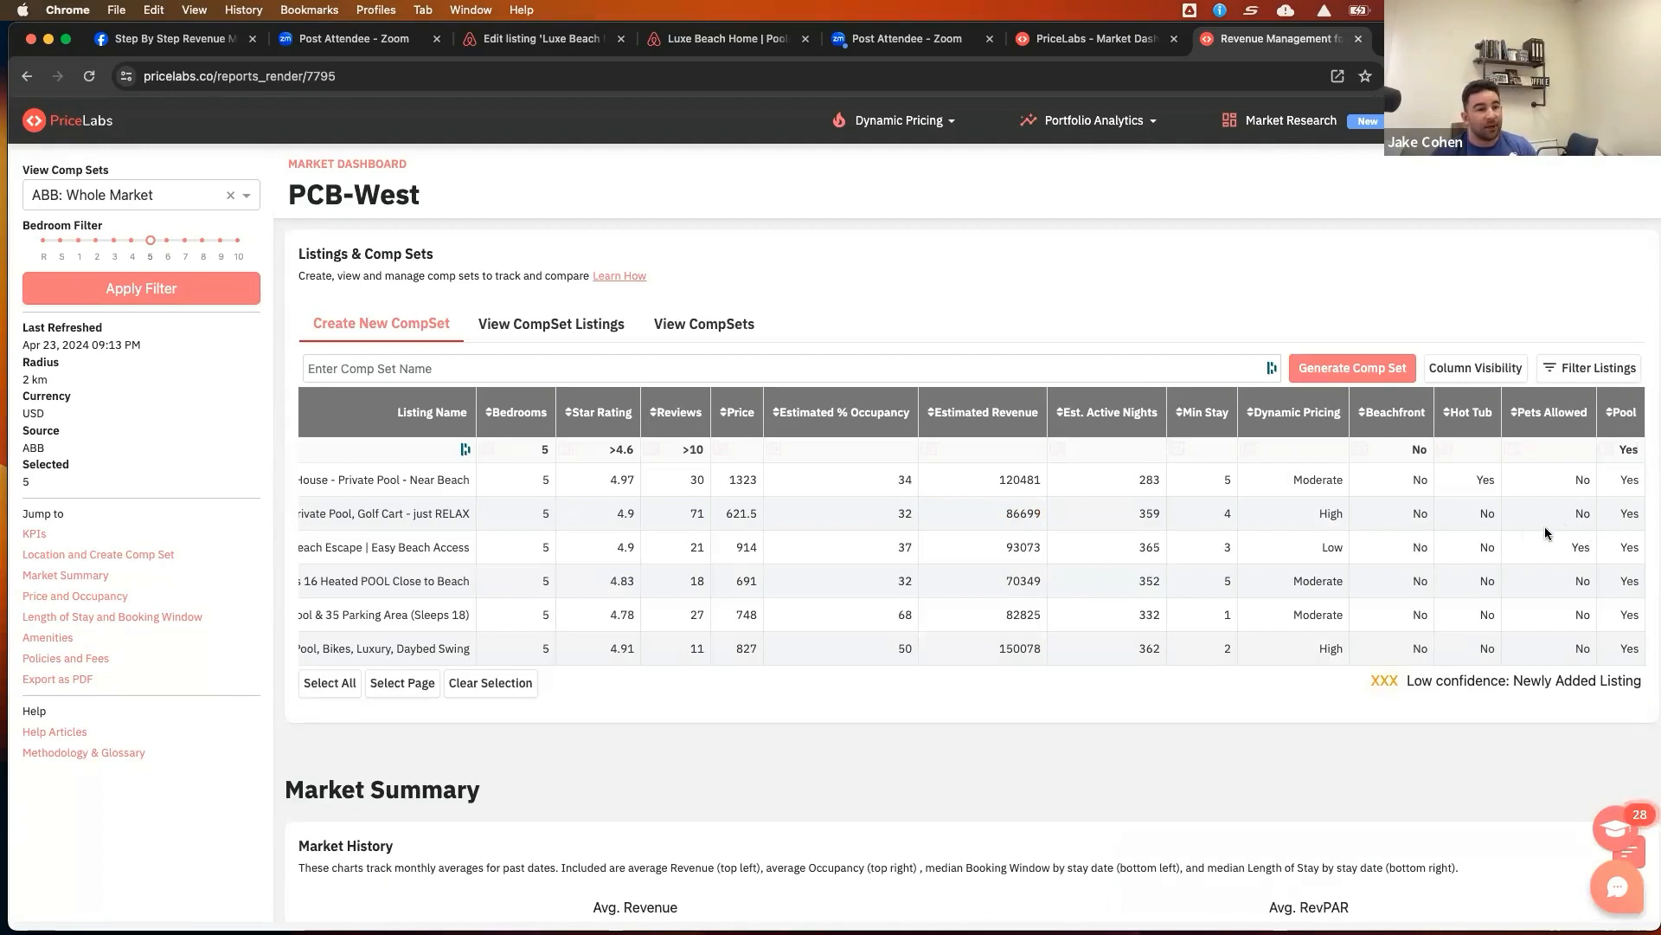
{"action": "scroll", "coordinate": [1546, 534], "scroll_direction": "down", "scroll_amount": 1}
{"action": "left_click_drag", "start_coordinate": [1616, 443], "coordinate": [1648, 447]}
{"action": "key", "text": "BackSpace"}
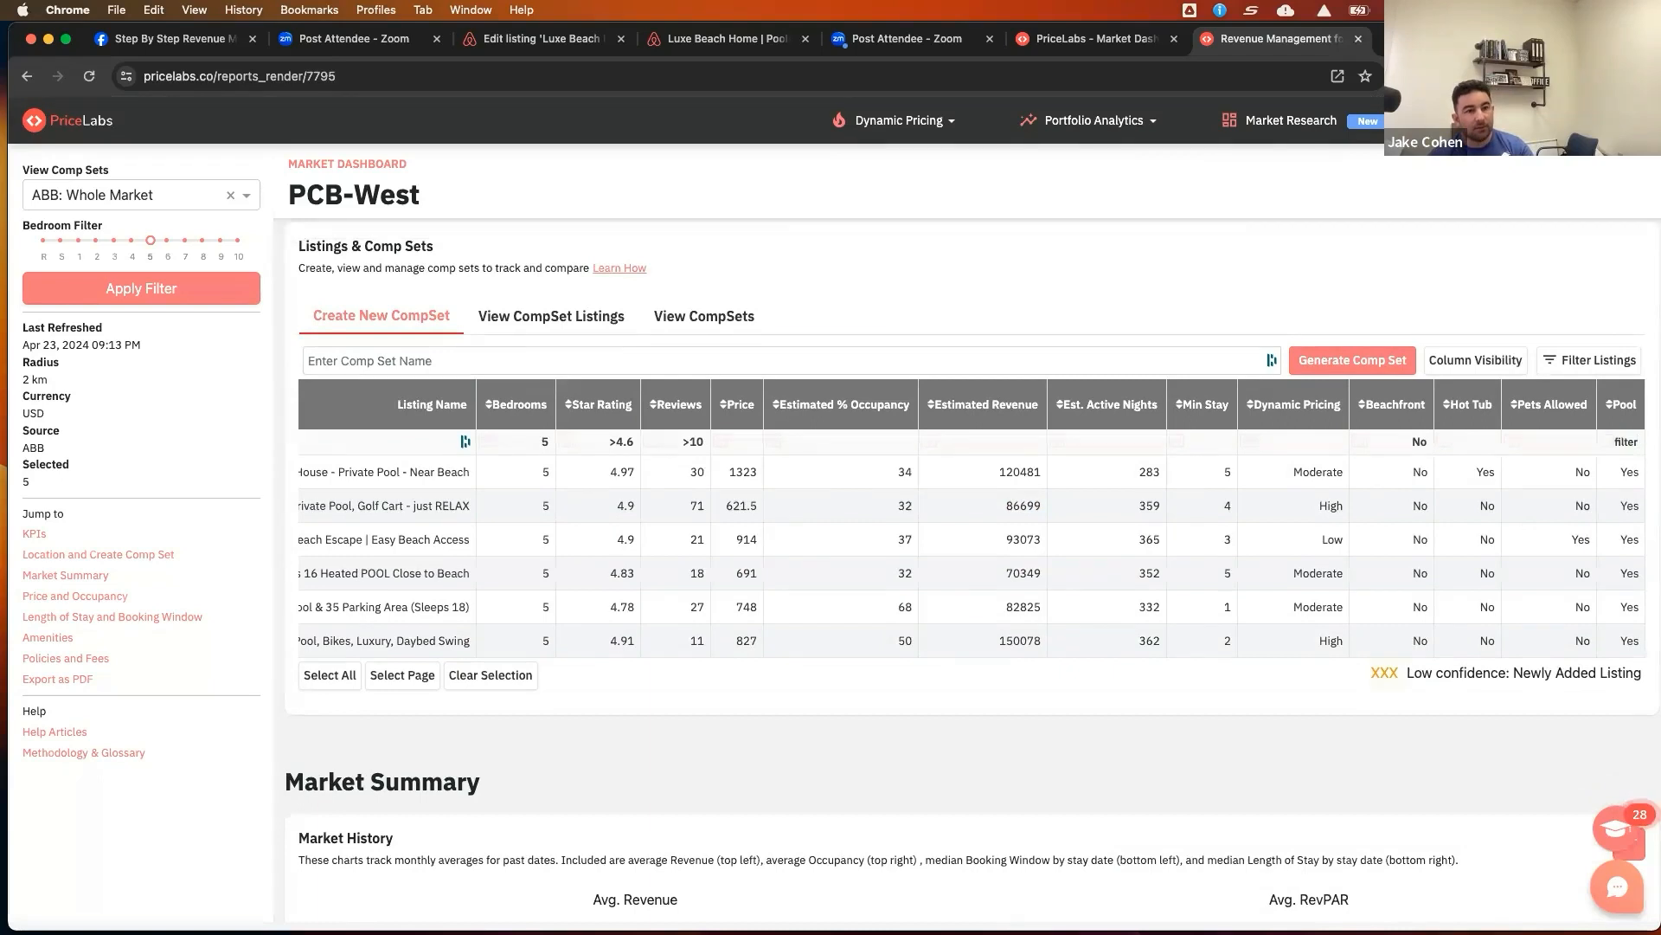
Review the filtered listings across the comp set table's columns
{"action": "scroll", "coordinate": [1529, 472], "scroll_direction": "right", "scroll_amount": 2}
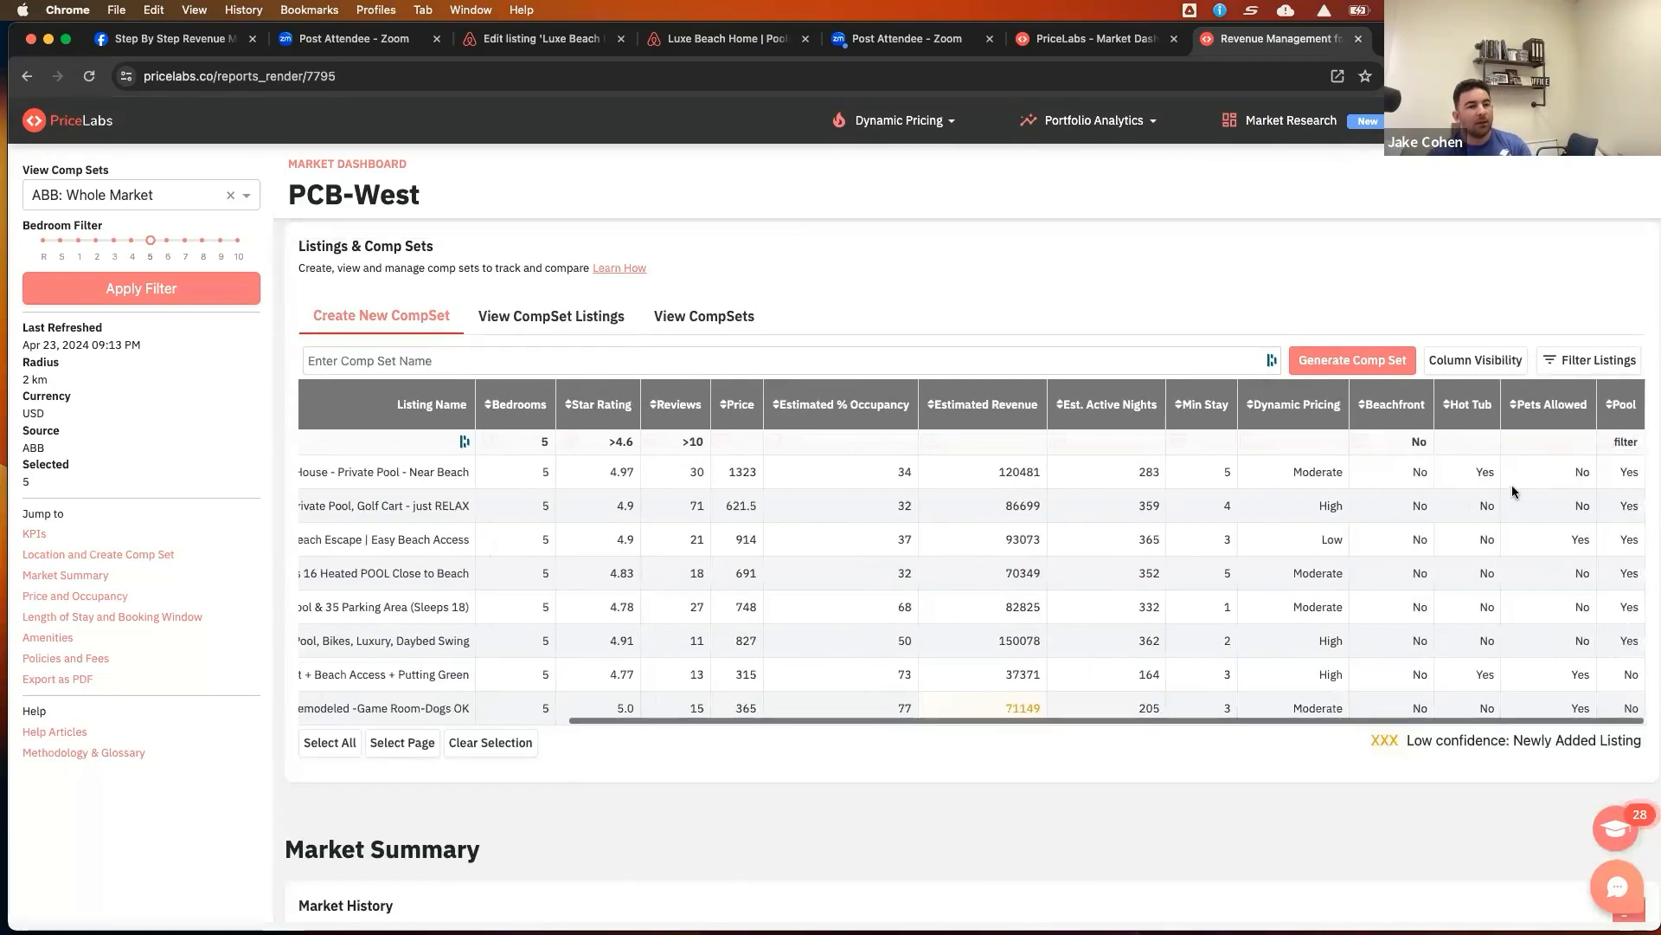
{"action": "scroll", "coordinate": [1511, 491], "scroll_direction": "down", "scroll_amount": 1}
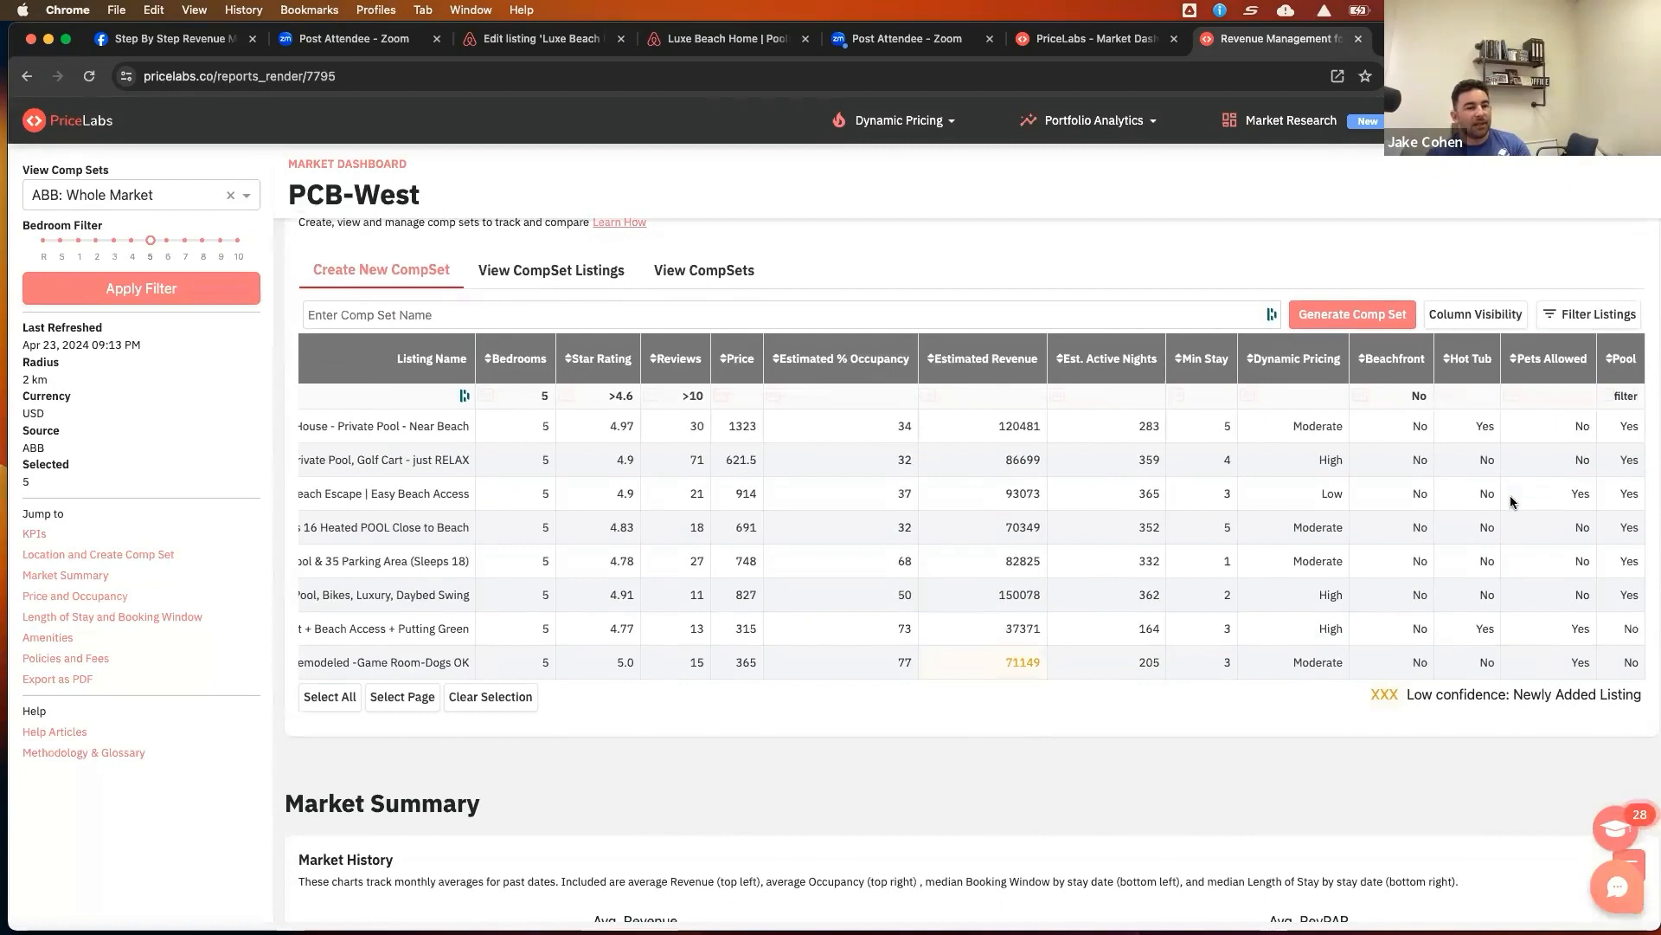
{"action": "scroll", "coordinate": [1511, 502], "scroll_direction": "down", "scroll_amount": 1}
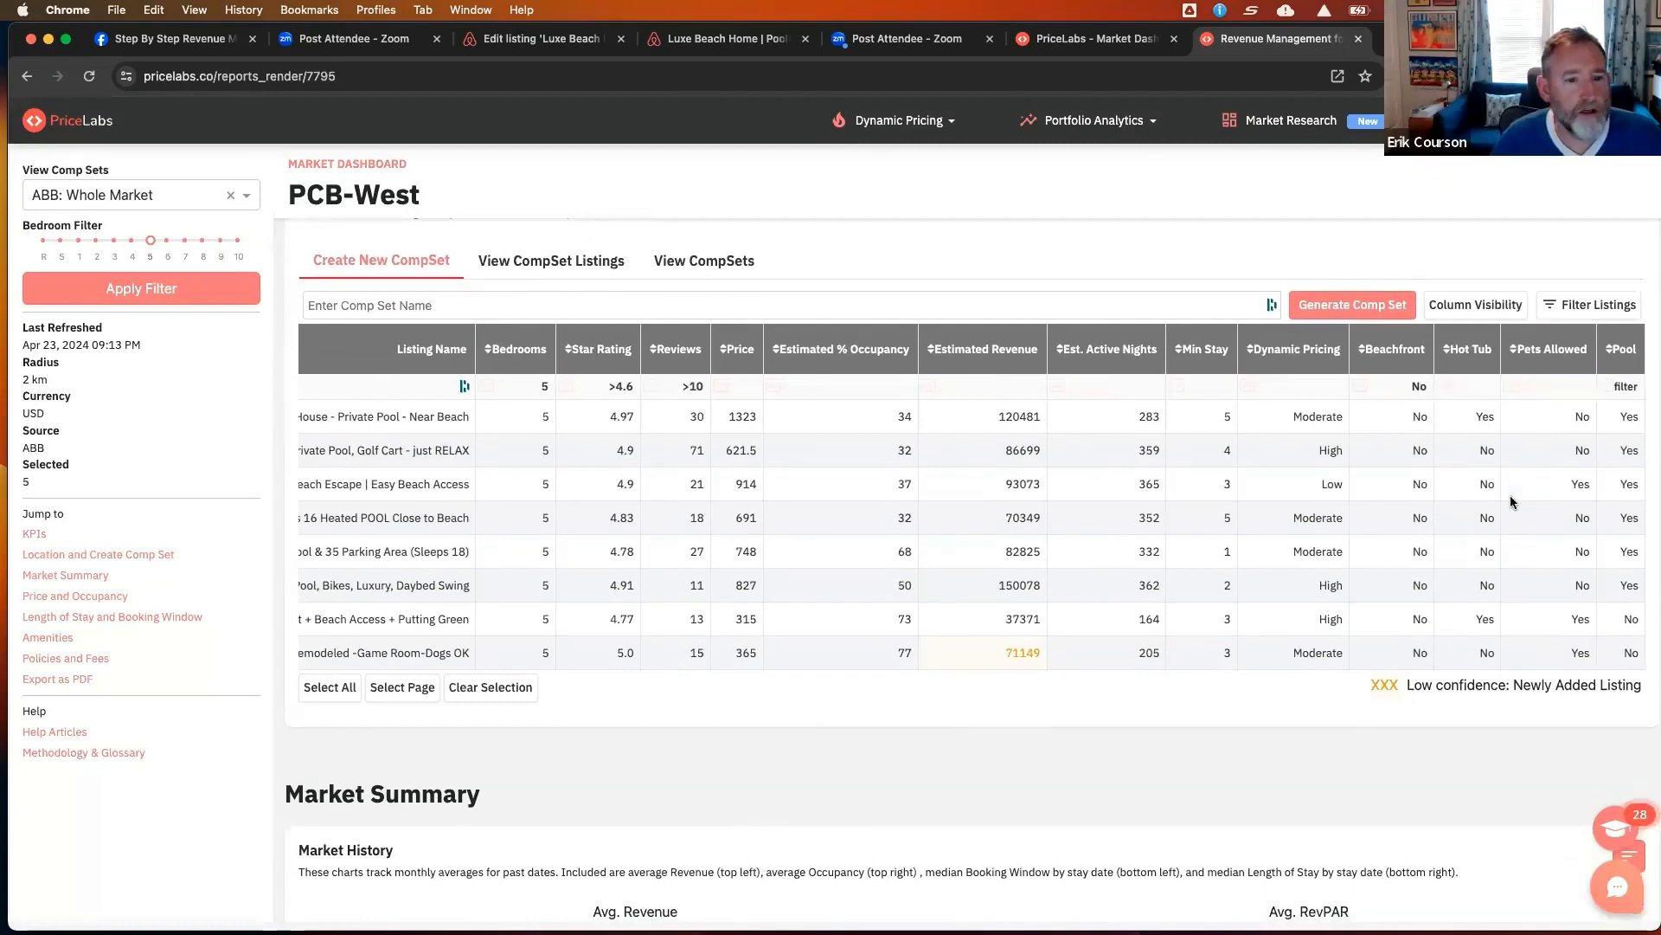
{"action": "key", "text": "XF86AudioRaiseVolume"}
{"action": "key", "text": "XF86AudioRaiseVolume"}
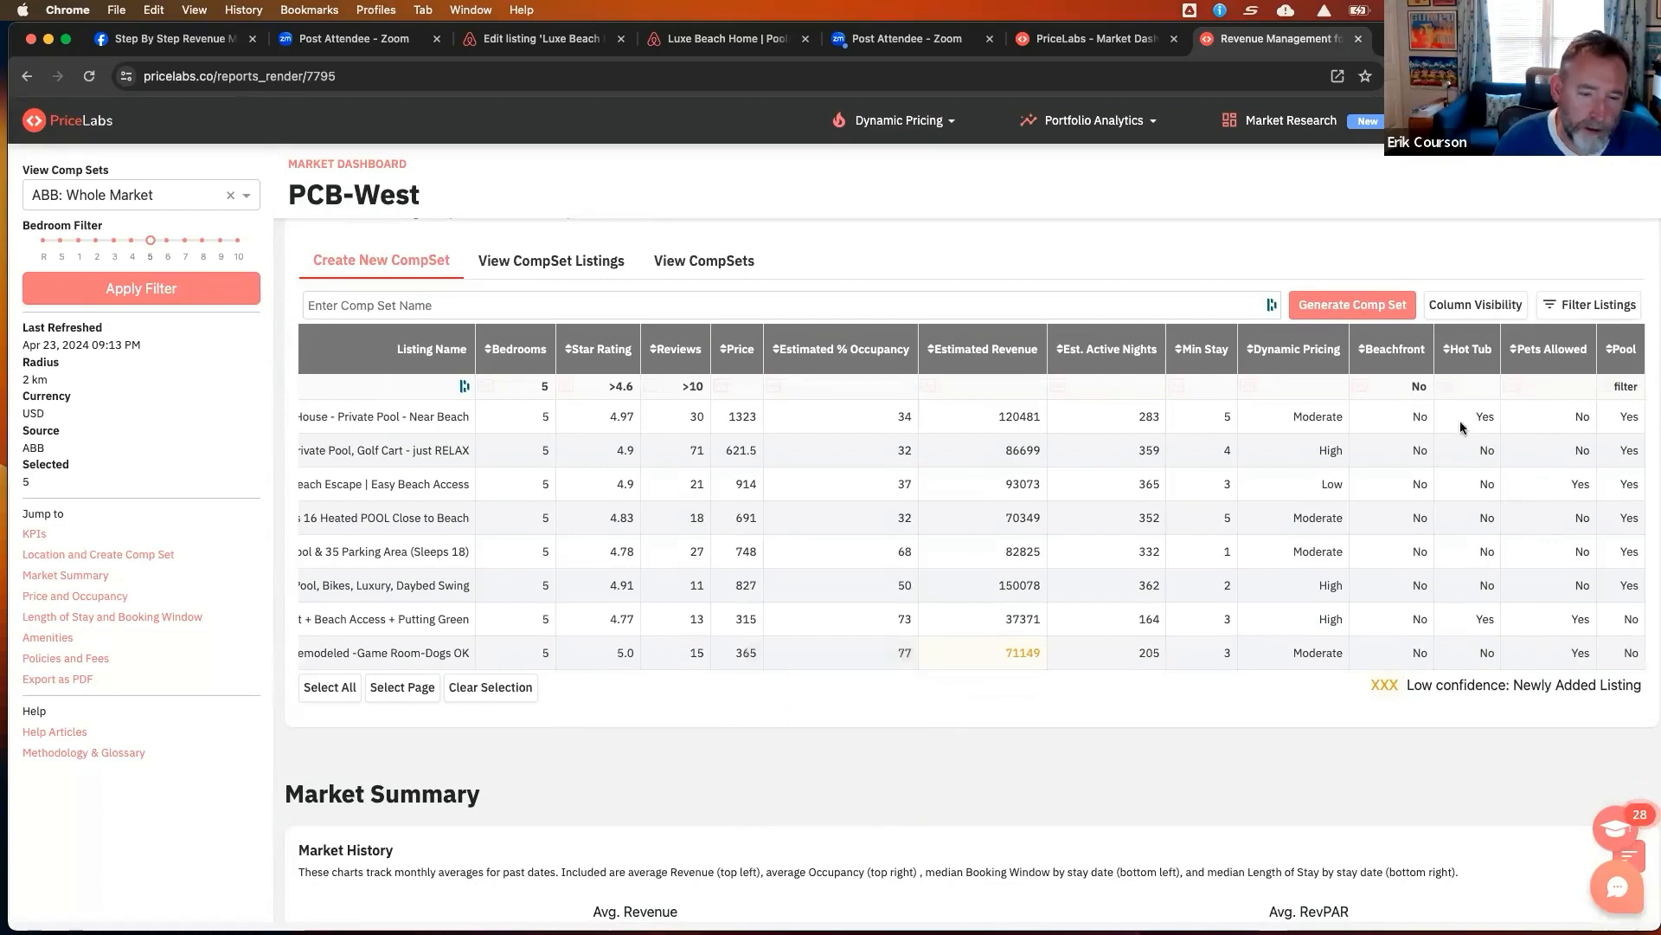
{"action": "scroll", "coordinate": [1037, 504], "scroll_direction": "left", "scroll_amount": 5}
{"action": "scroll", "coordinate": [1041, 511], "scroll_direction": "left", "scroll_amount": 3}
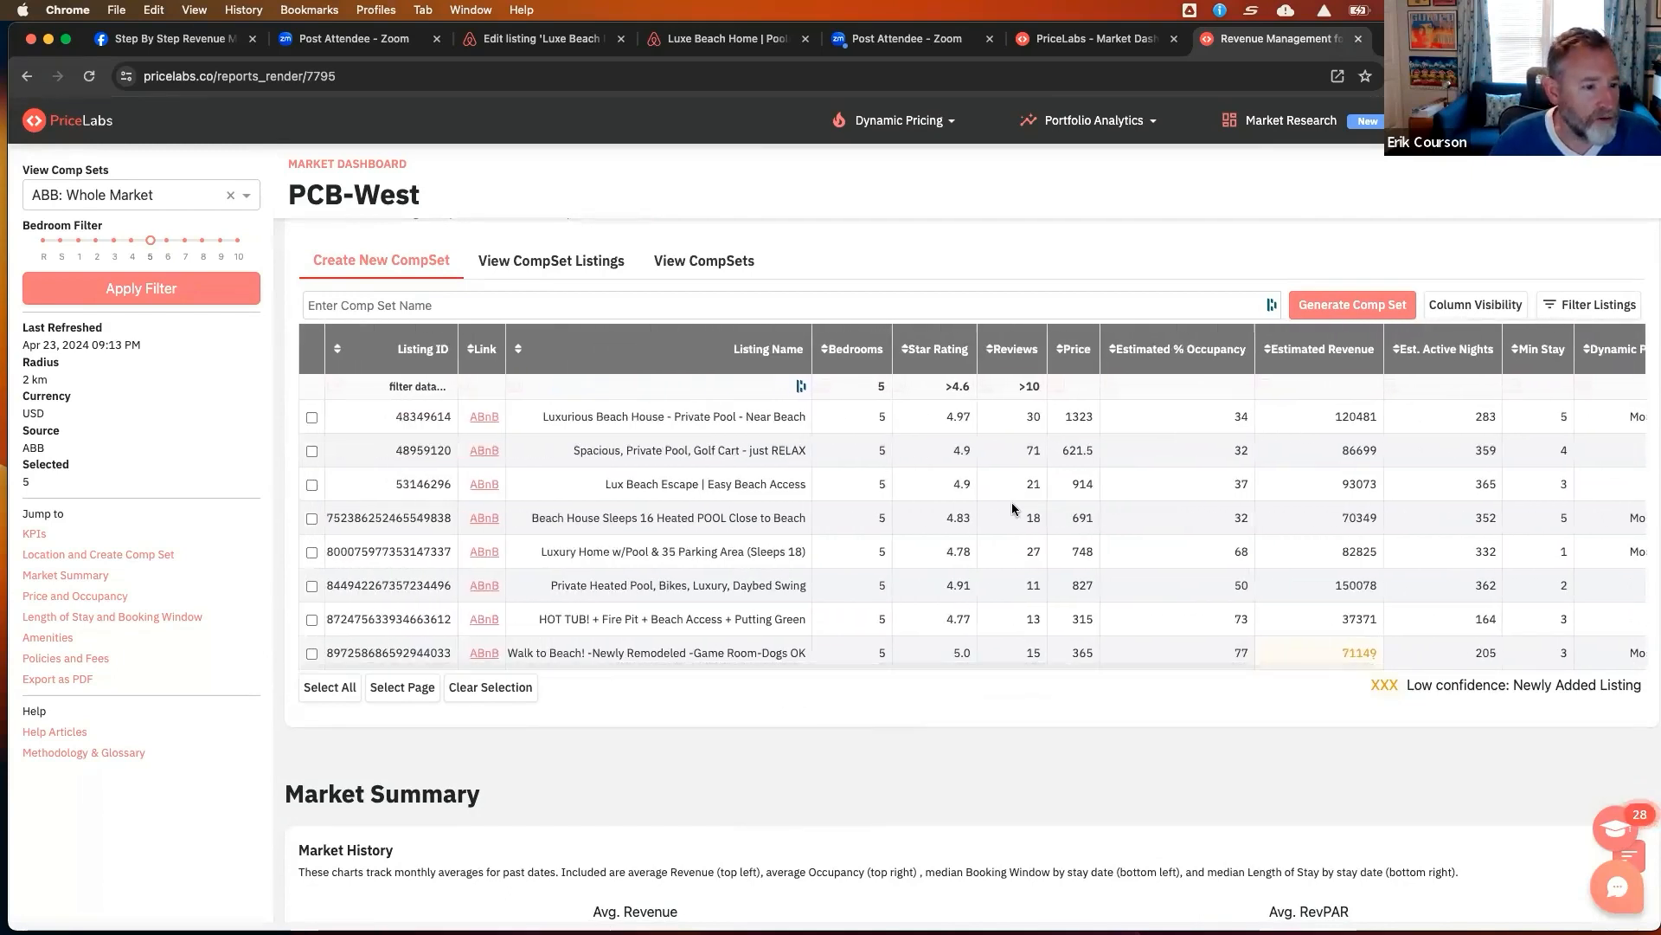
{"action": "scroll", "coordinate": [1010, 502], "scroll_direction": "down", "scroll_amount": 1}
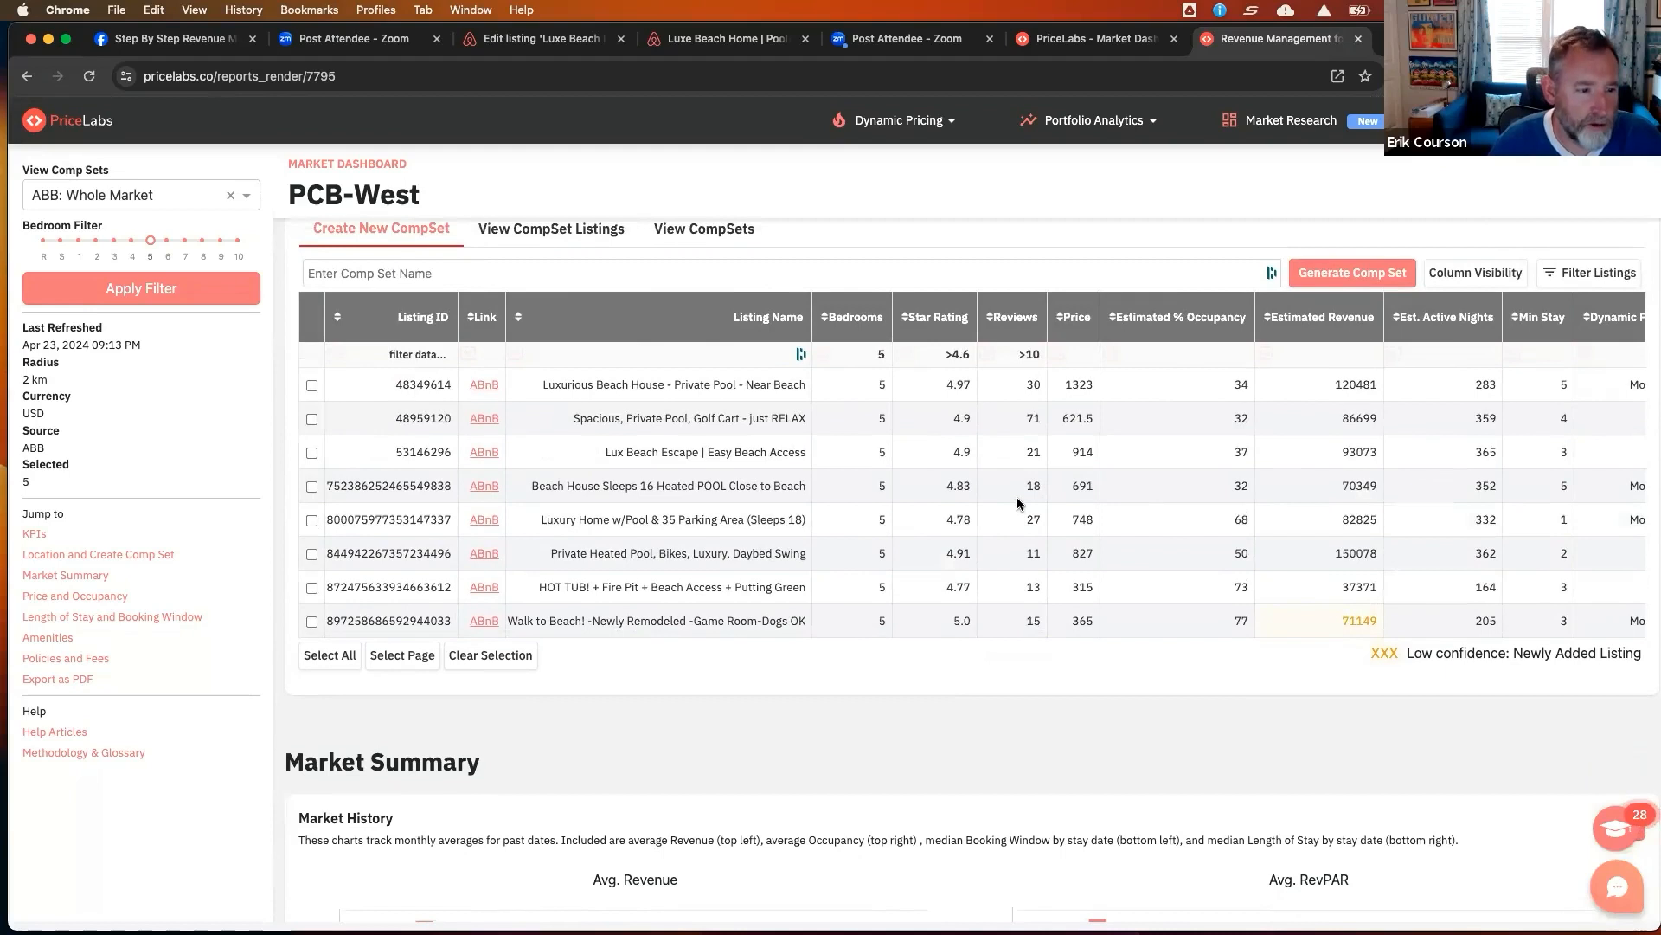
Clear the Beachfront column filter in the comp set table
{"action": "scroll", "coordinate": [1015, 497], "scroll_direction": "right", "scroll_amount": 5}
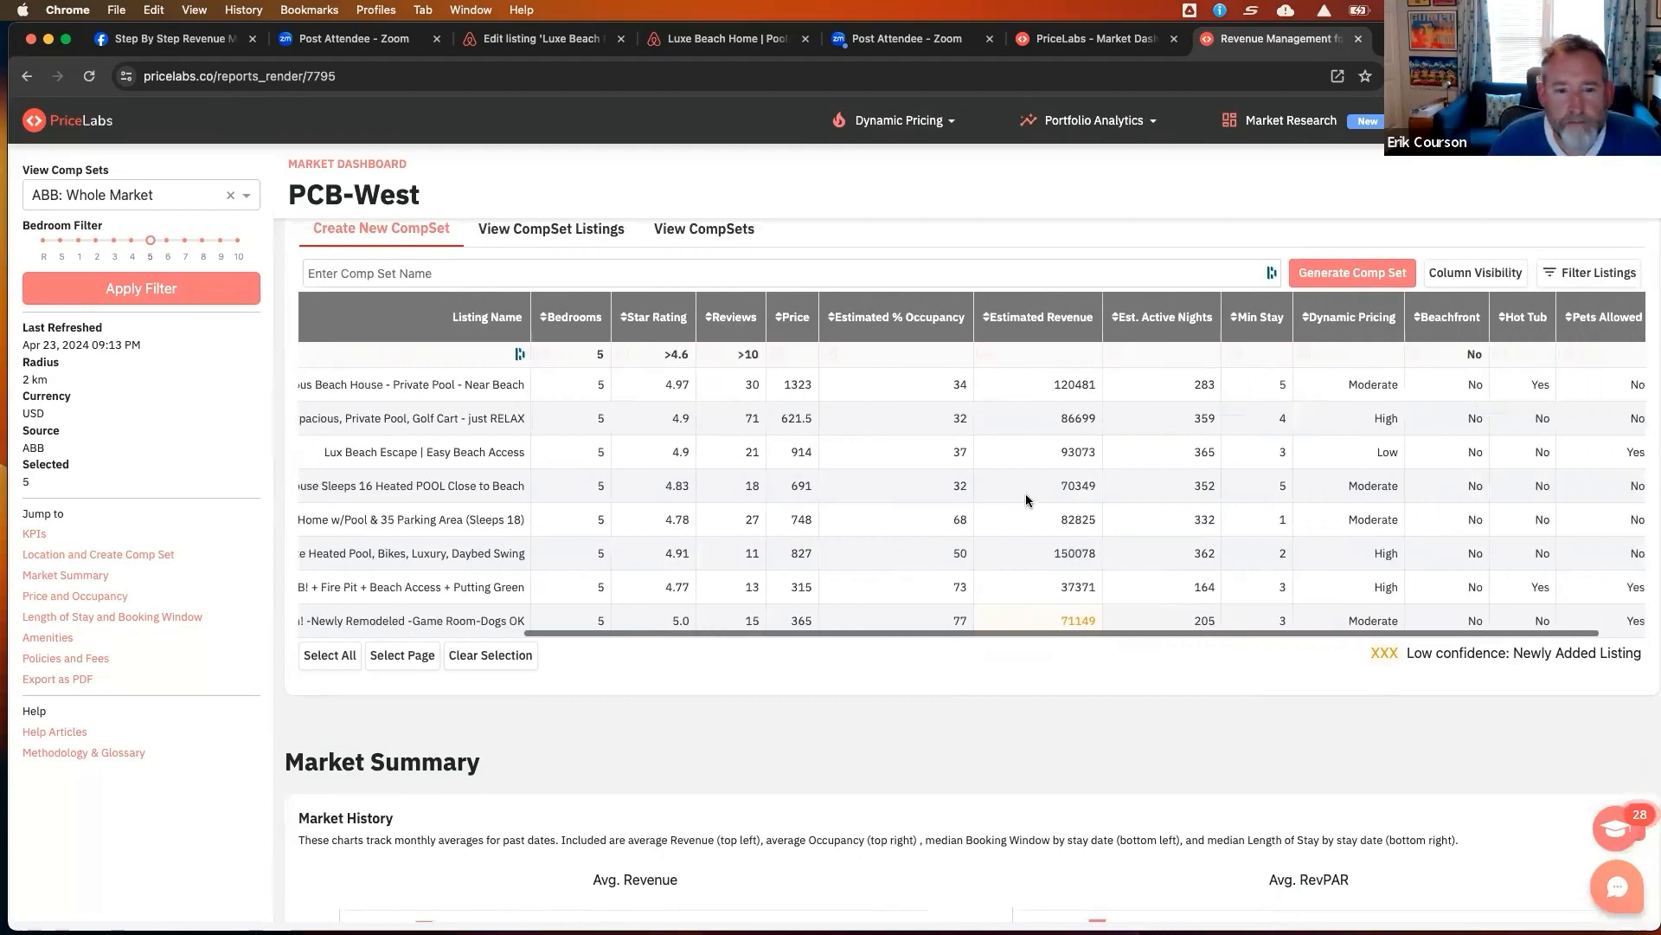
{"action": "scroll", "coordinate": [1026, 501], "scroll_direction": "right", "scroll_amount": 2}
{"action": "left_click", "coordinate": [1423, 355]}
{"action": "double_click", "coordinate": [1429, 355]}
{"action": "key", "text": "BackSpace"}
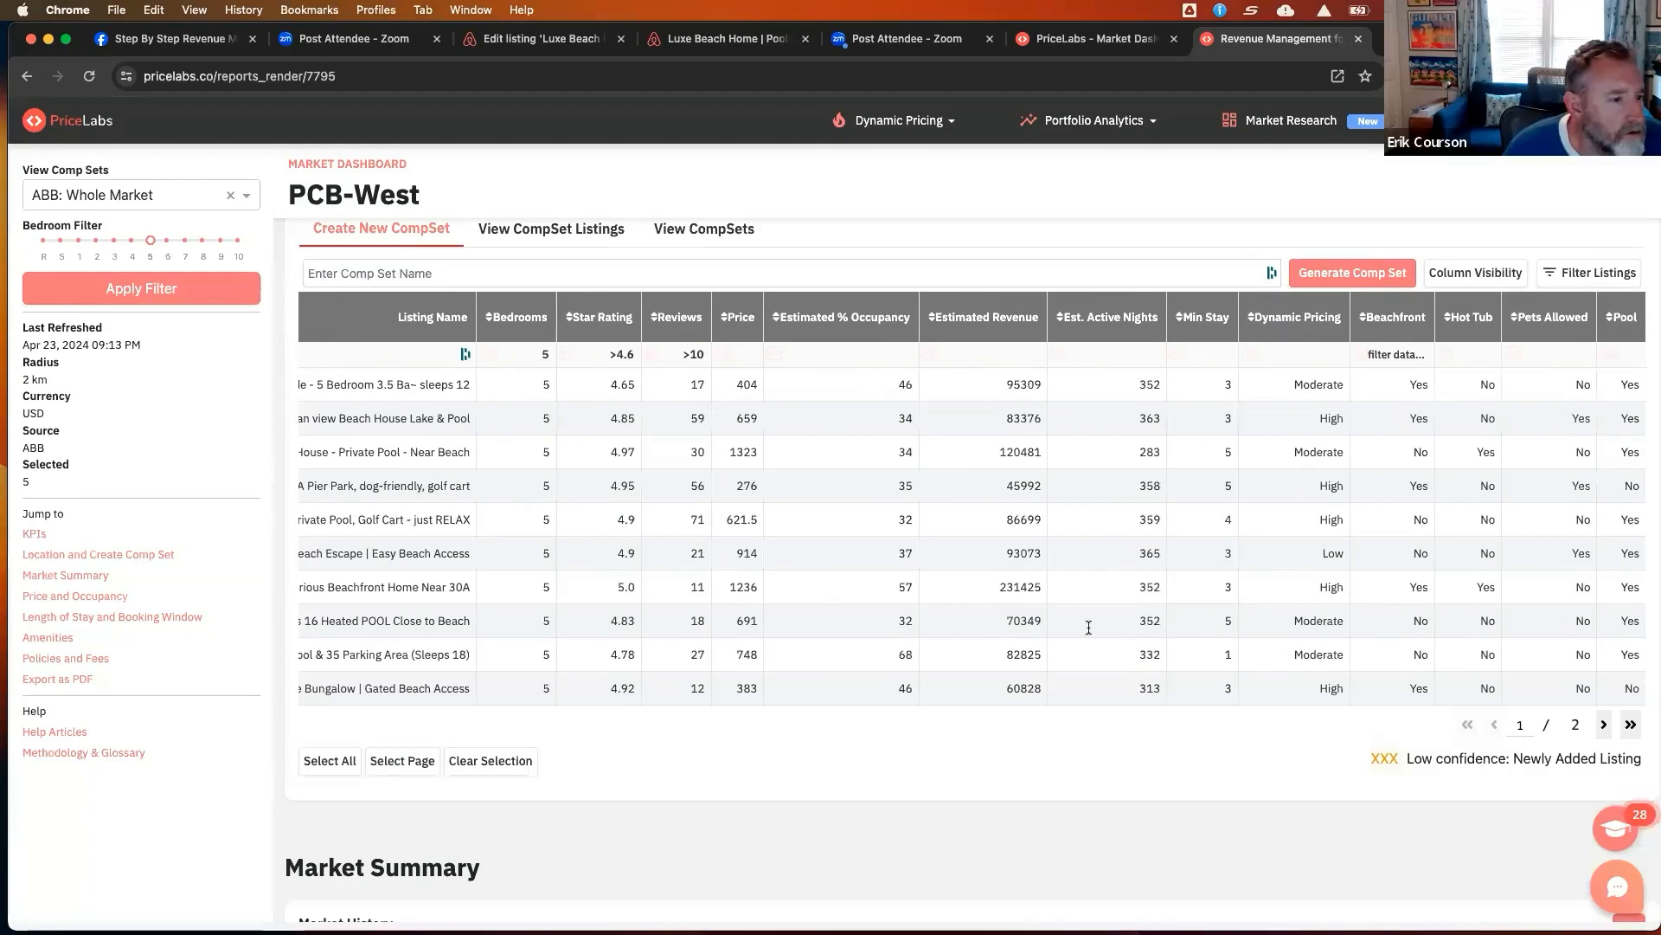
Open the Airbnb page for the Near beach 30A Pier Park listing and highlight its Shared beach access amenity
{"action": "scroll", "coordinate": [1088, 628], "scroll_direction": "left", "scroll_amount": 5}
{"action": "scroll", "coordinate": [1089, 627], "scroll_direction": "left", "scroll_amount": 3}
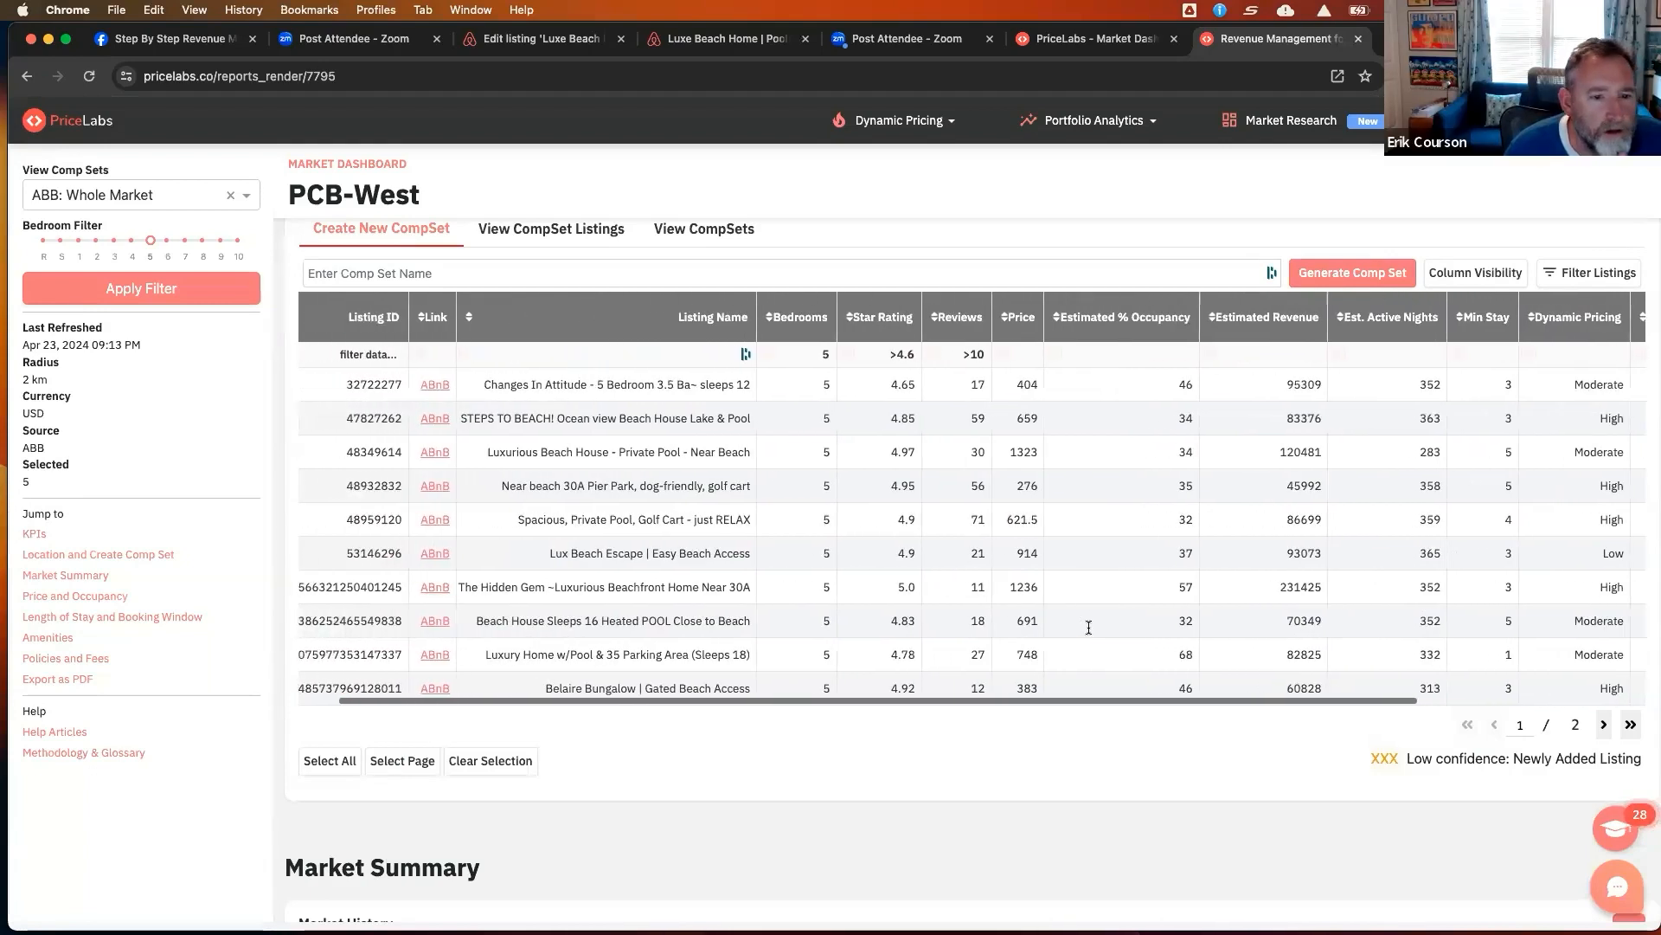
{"action": "scroll", "coordinate": [606, 450], "scroll_direction": "down", "scroll_amount": 1}
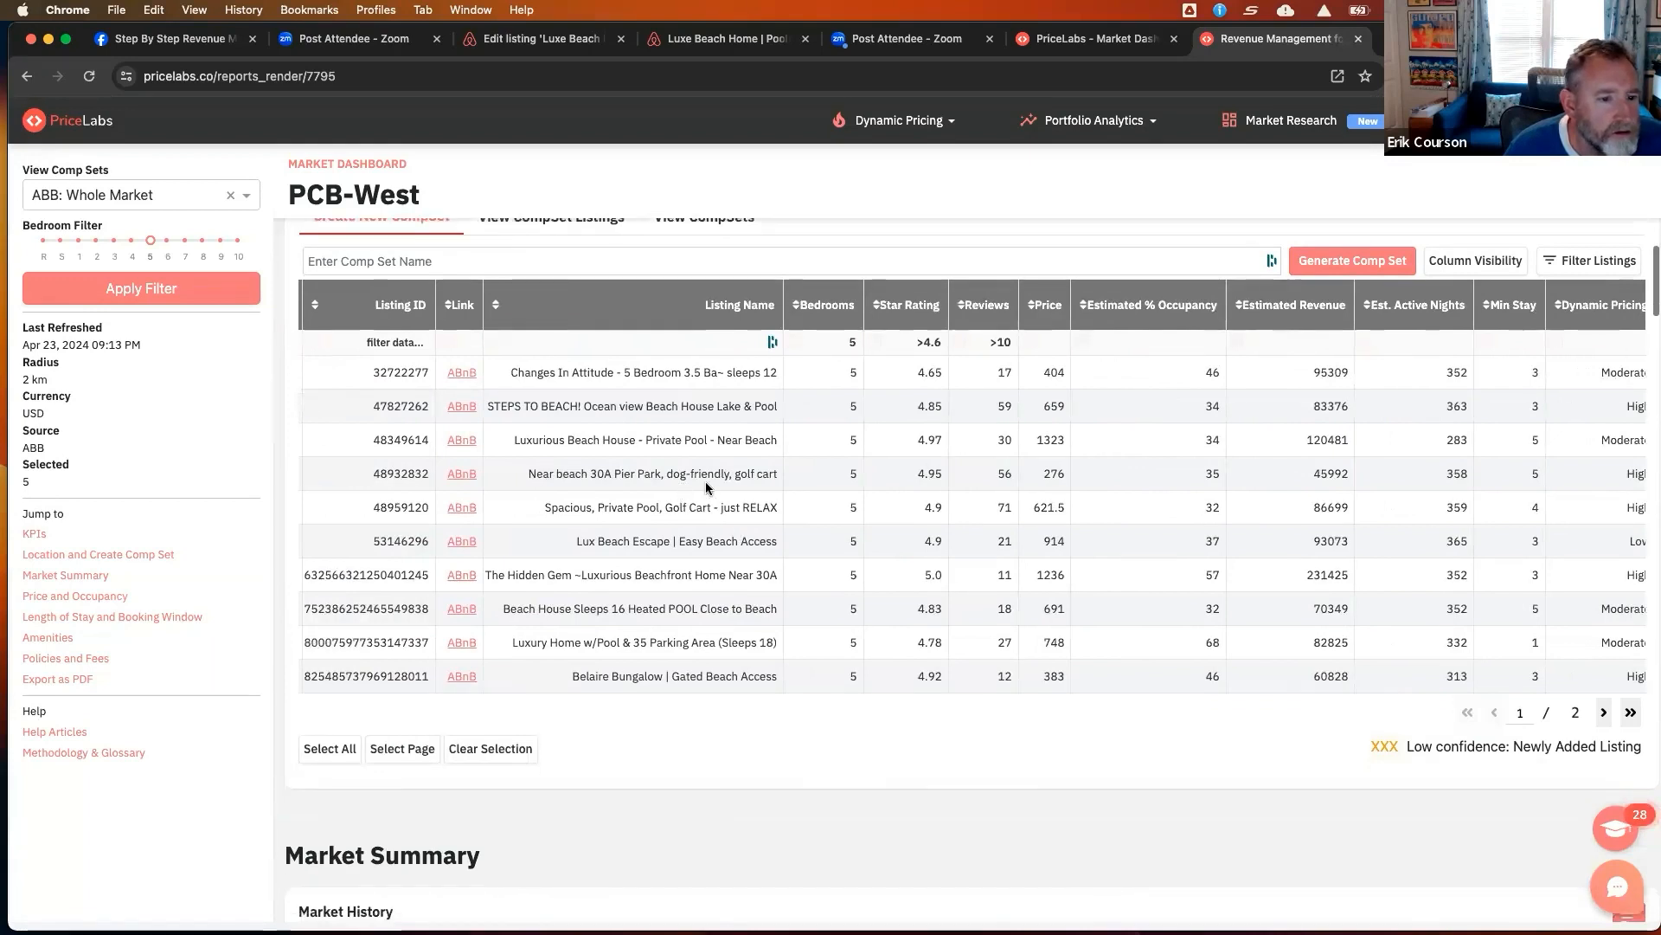
{"action": "left_click", "coordinate": [452, 476]}
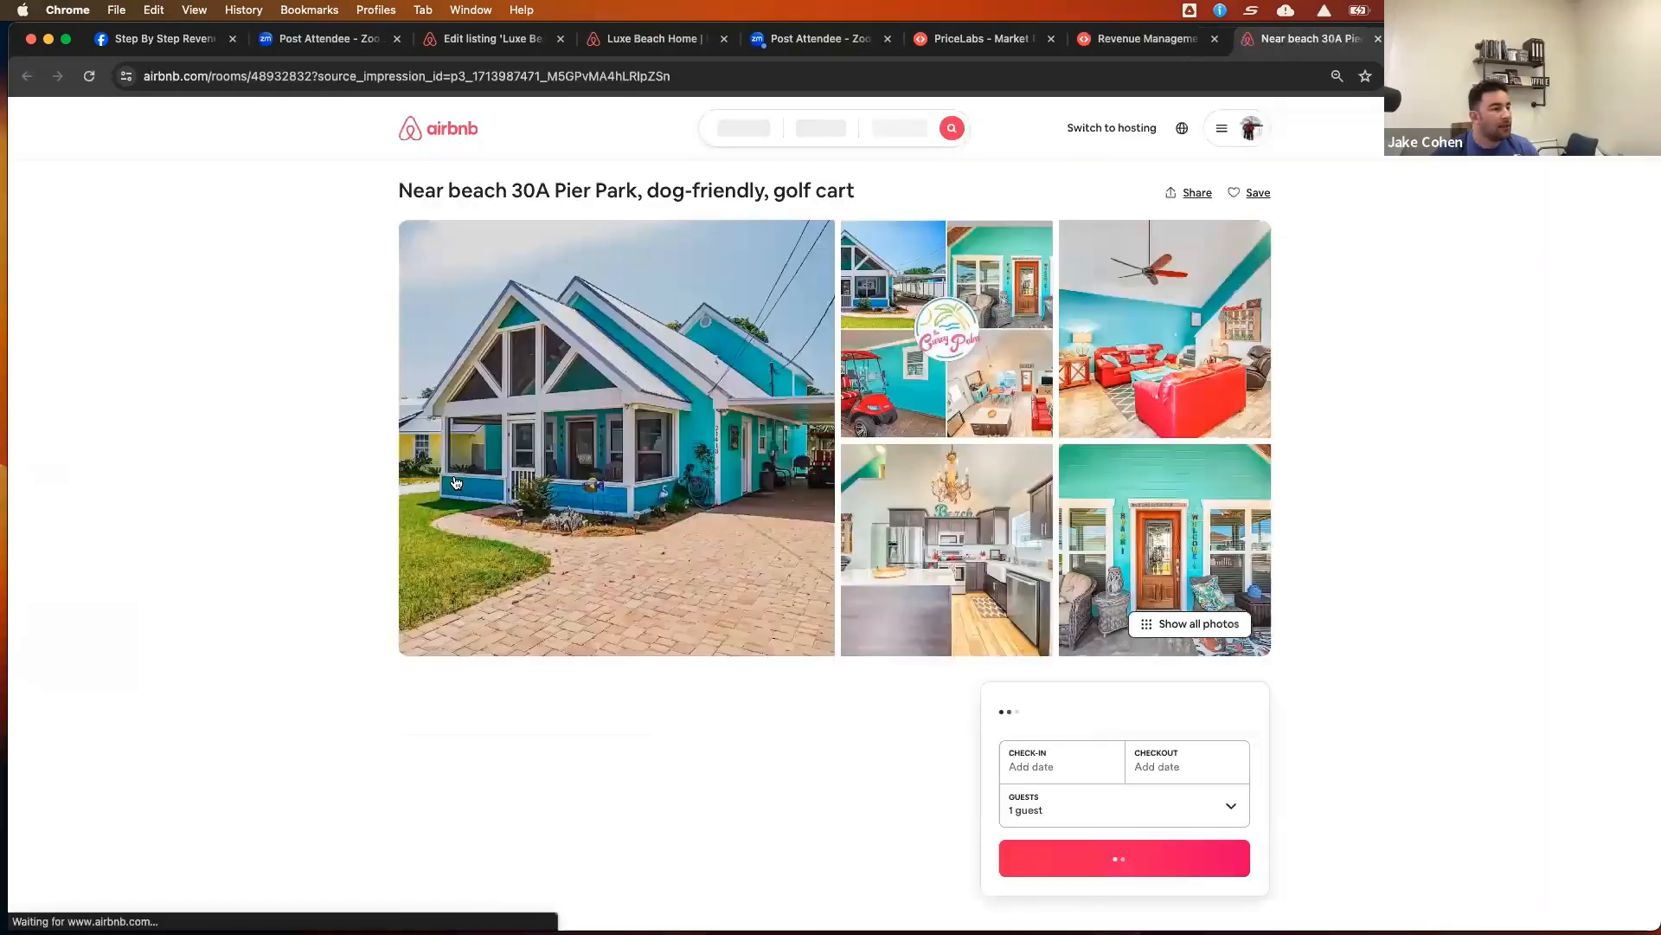
{"action": "scroll", "coordinate": [1047, 604], "scroll_direction": "down", "scroll_amount": 10}
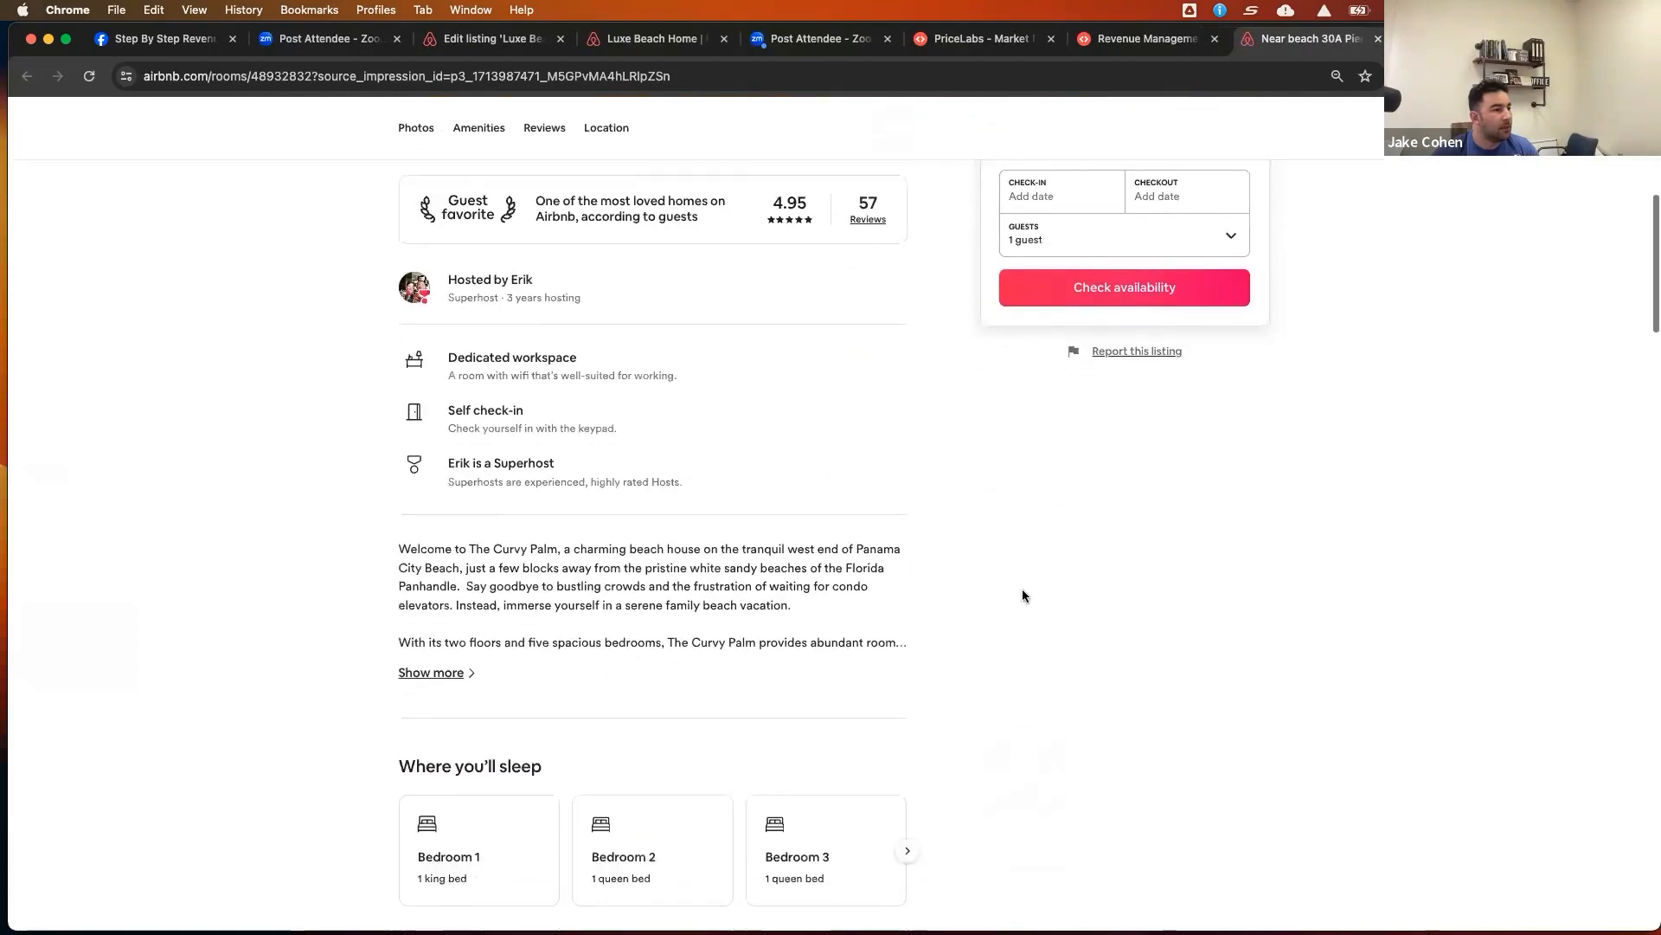
{"action": "scroll", "coordinate": [811, 542], "scroll_direction": "down", "scroll_amount": 4}
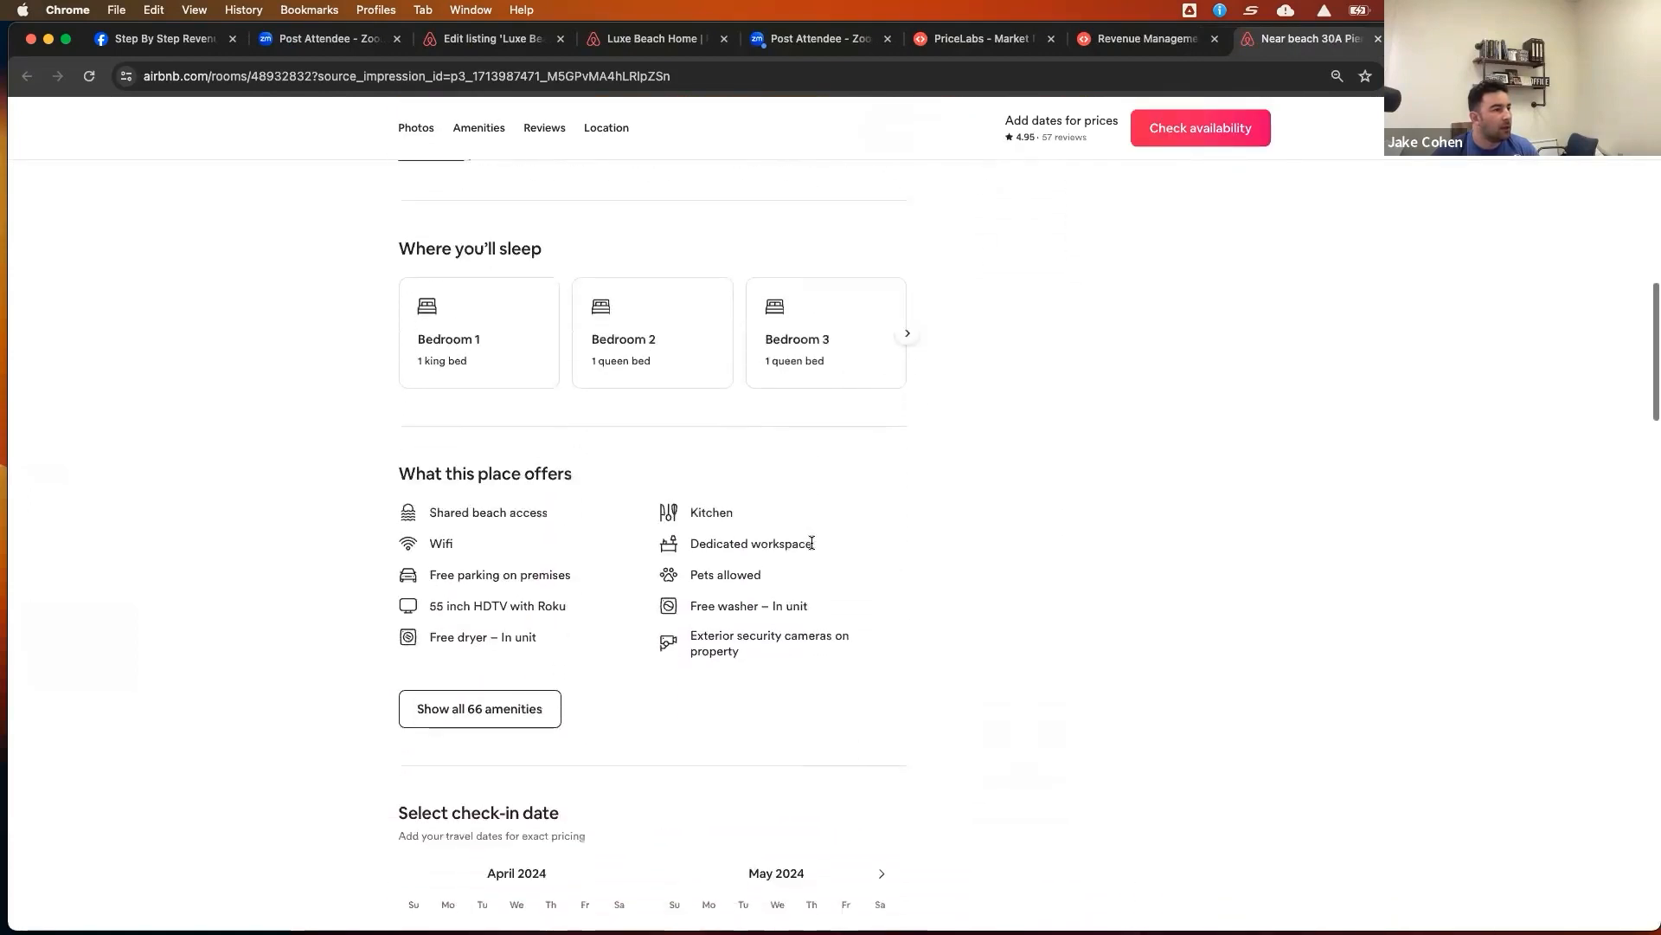
{"action": "left_click_drag", "start_coordinate": [432, 511], "coordinate": [545, 513]}
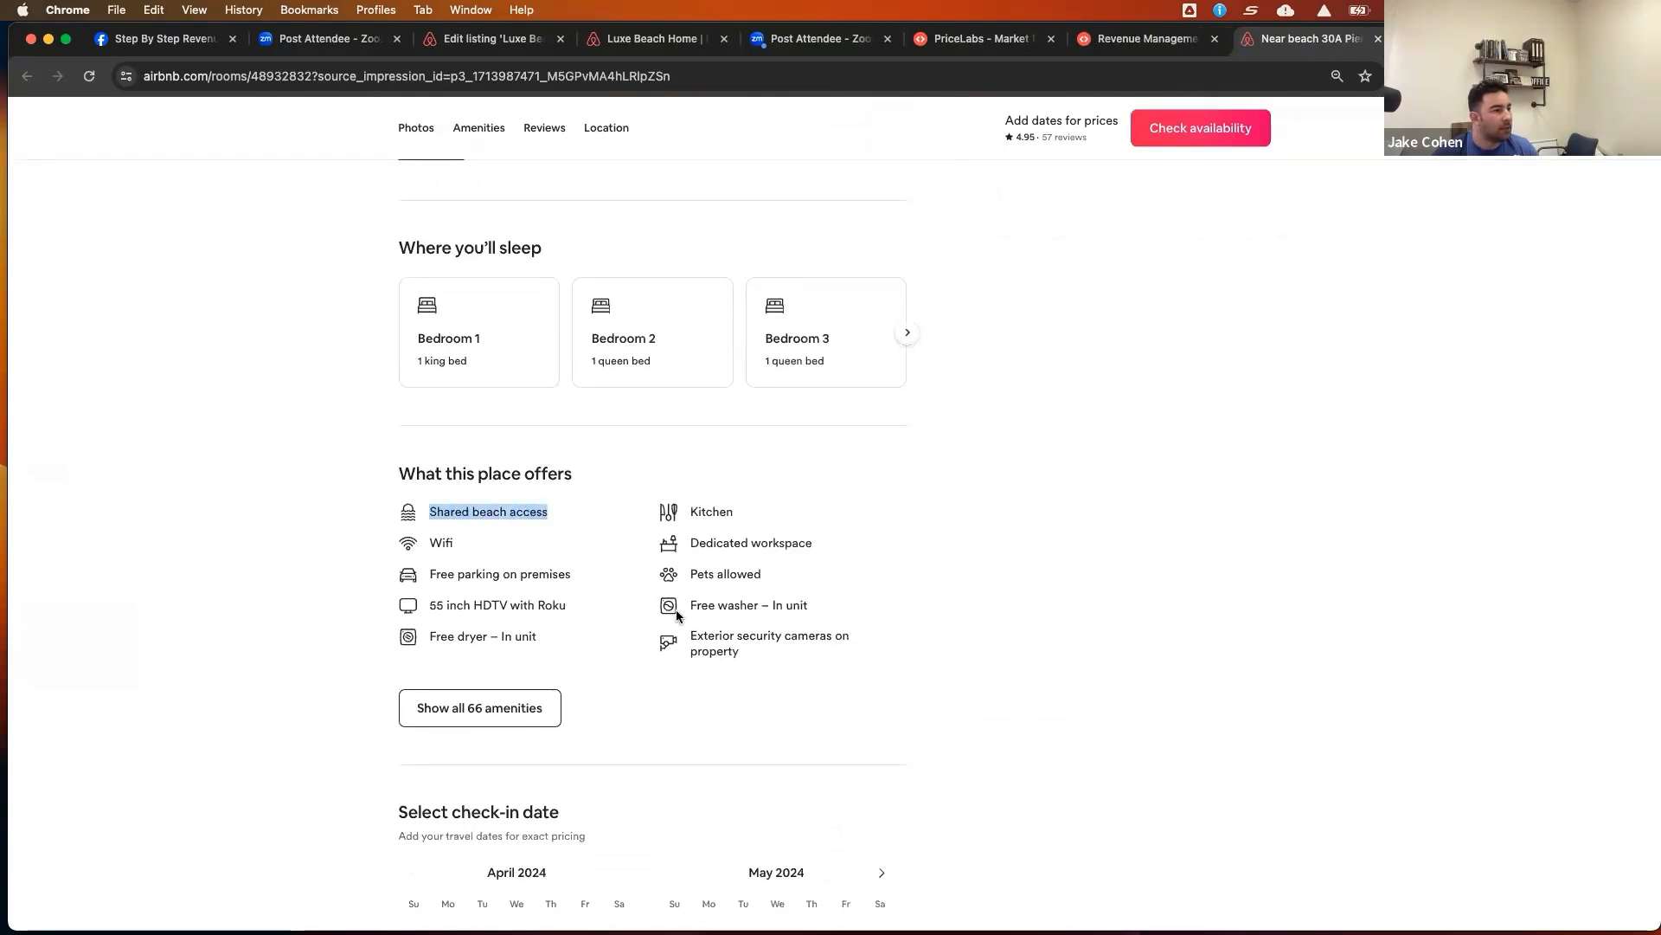
Review the listing's full list of 66 amenities, then close the amenities list
{"action": "left_click", "coordinate": [474, 708]}
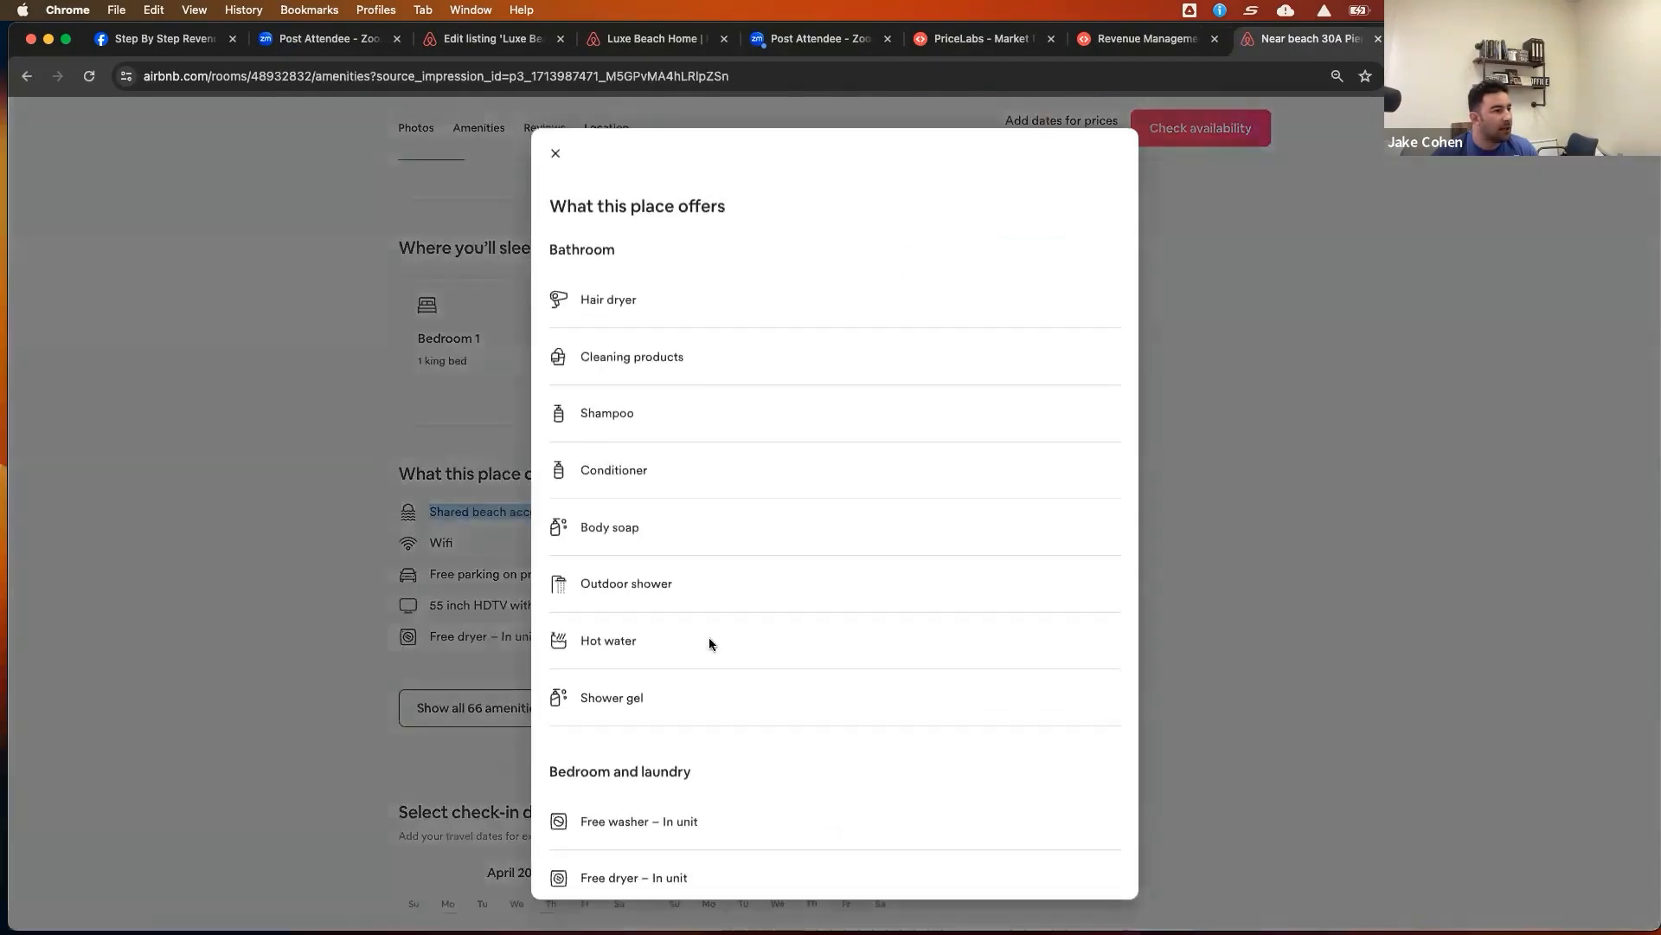
{"action": "scroll", "coordinate": [734, 535], "scroll_direction": "down", "scroll_amount": 8}
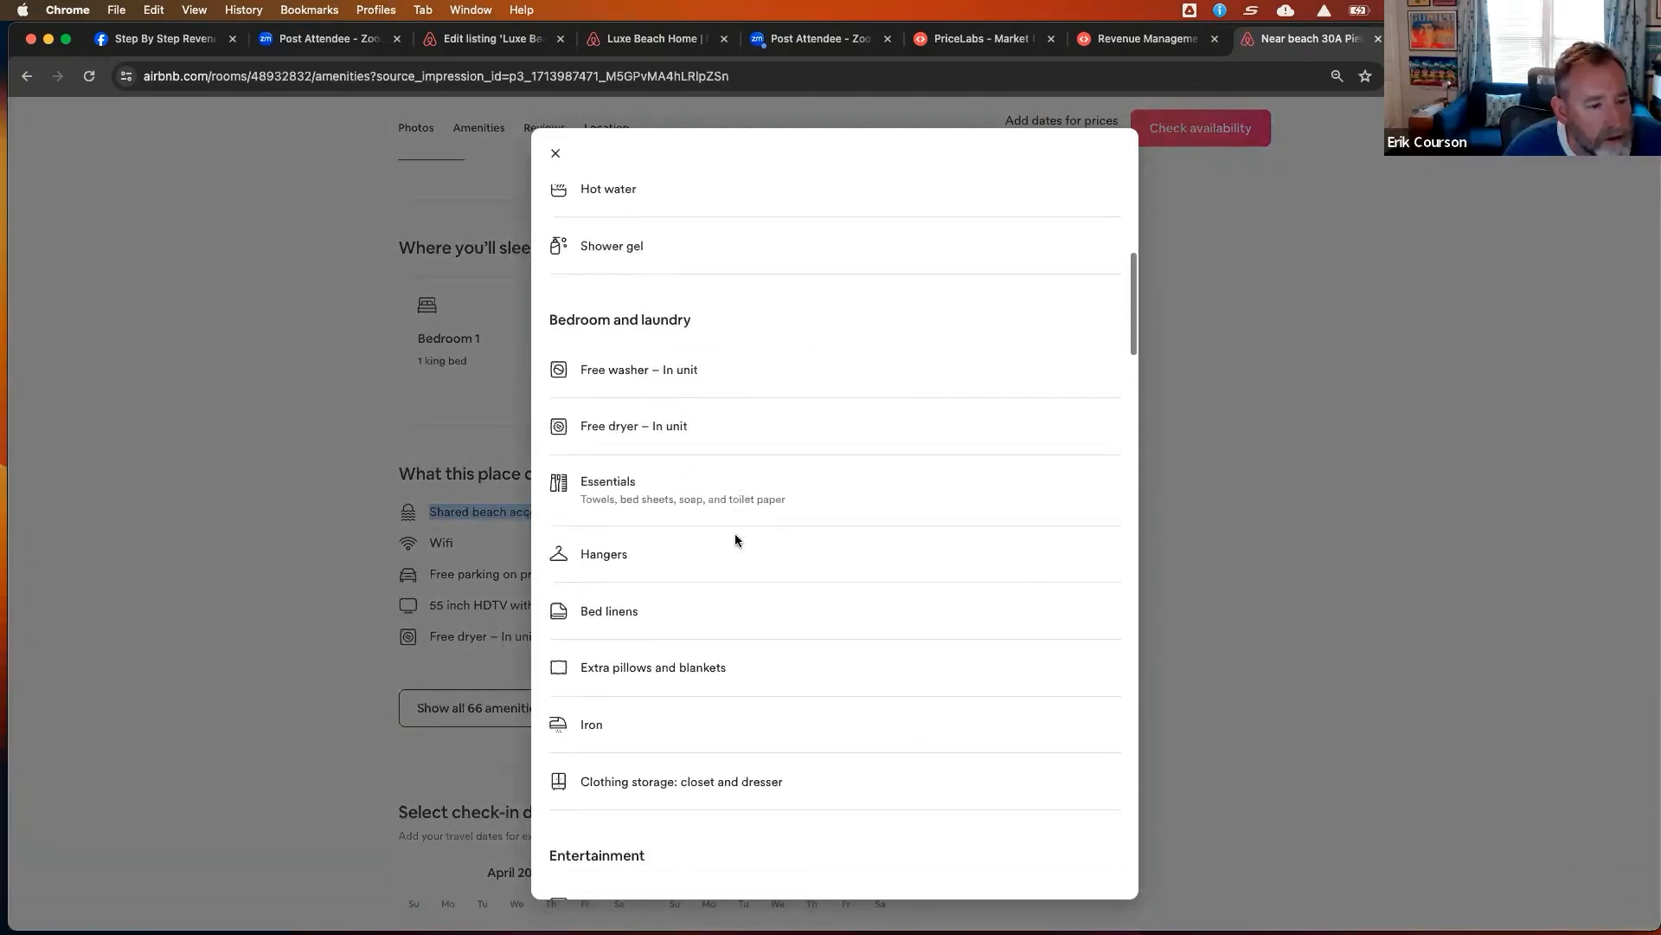
{"action": "scroll", "coordinate": [735, 539], "scroll_direction": "down", "scroll_amount": 10}
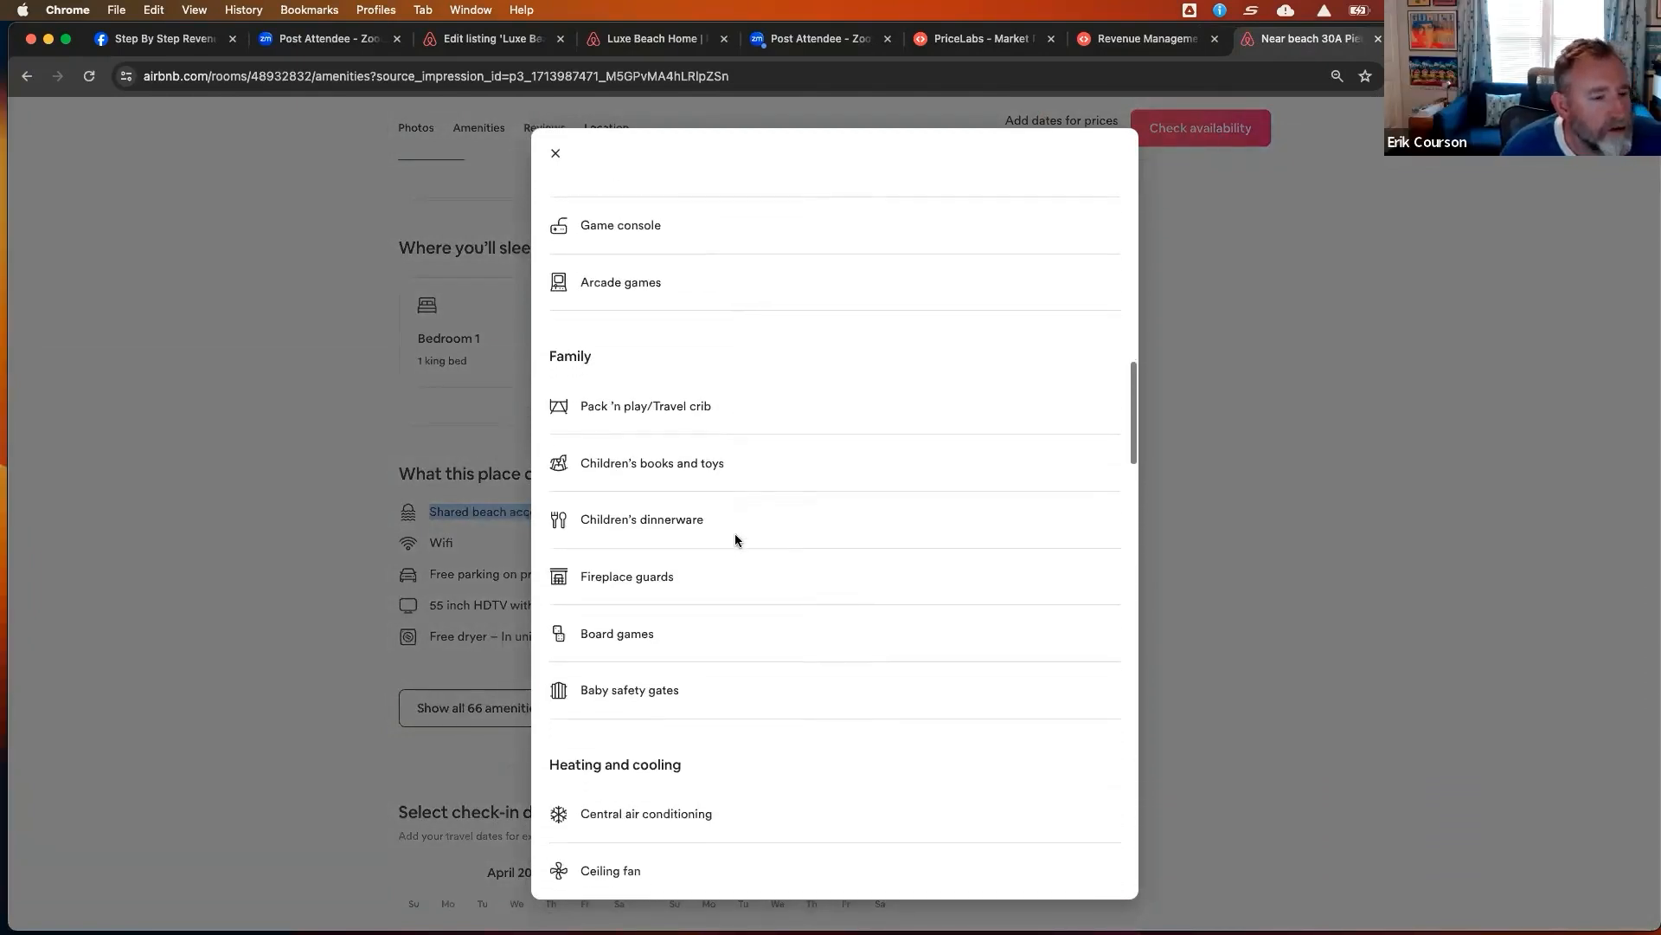
{"action": "scroll", "coordinate": [735, 540], "scroll_direction": "down", "scroll_amount": 6}
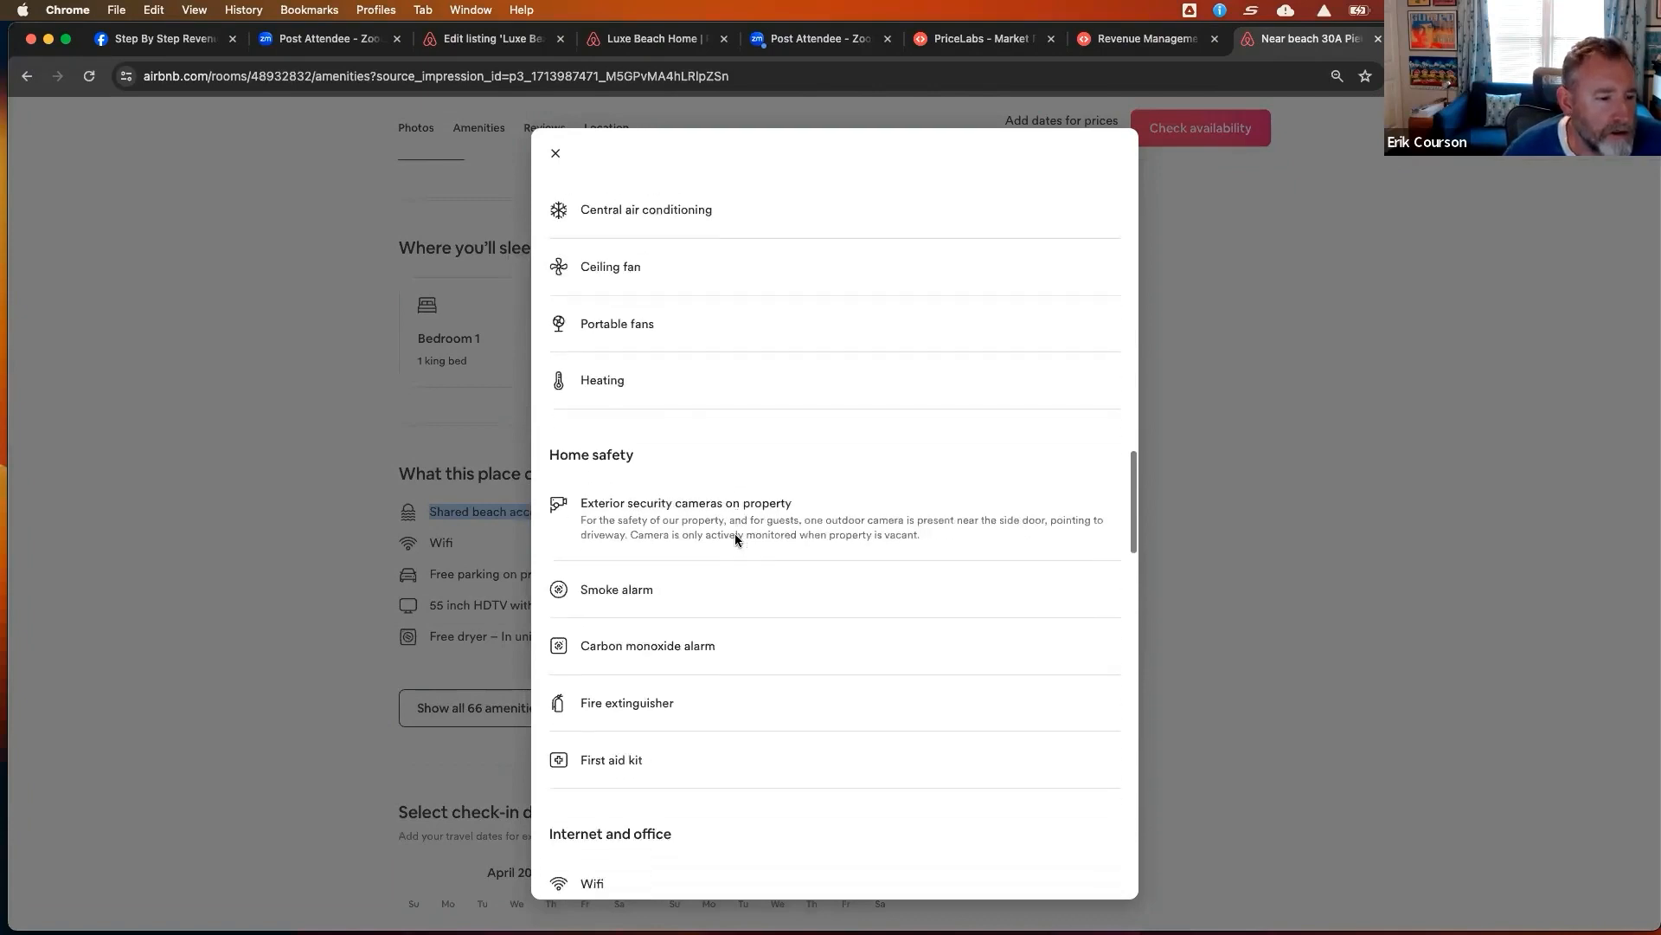
{"action": "scroll", "coordinate": [735, 539], "scroll_direction": "down", "scroll_amount": 10}
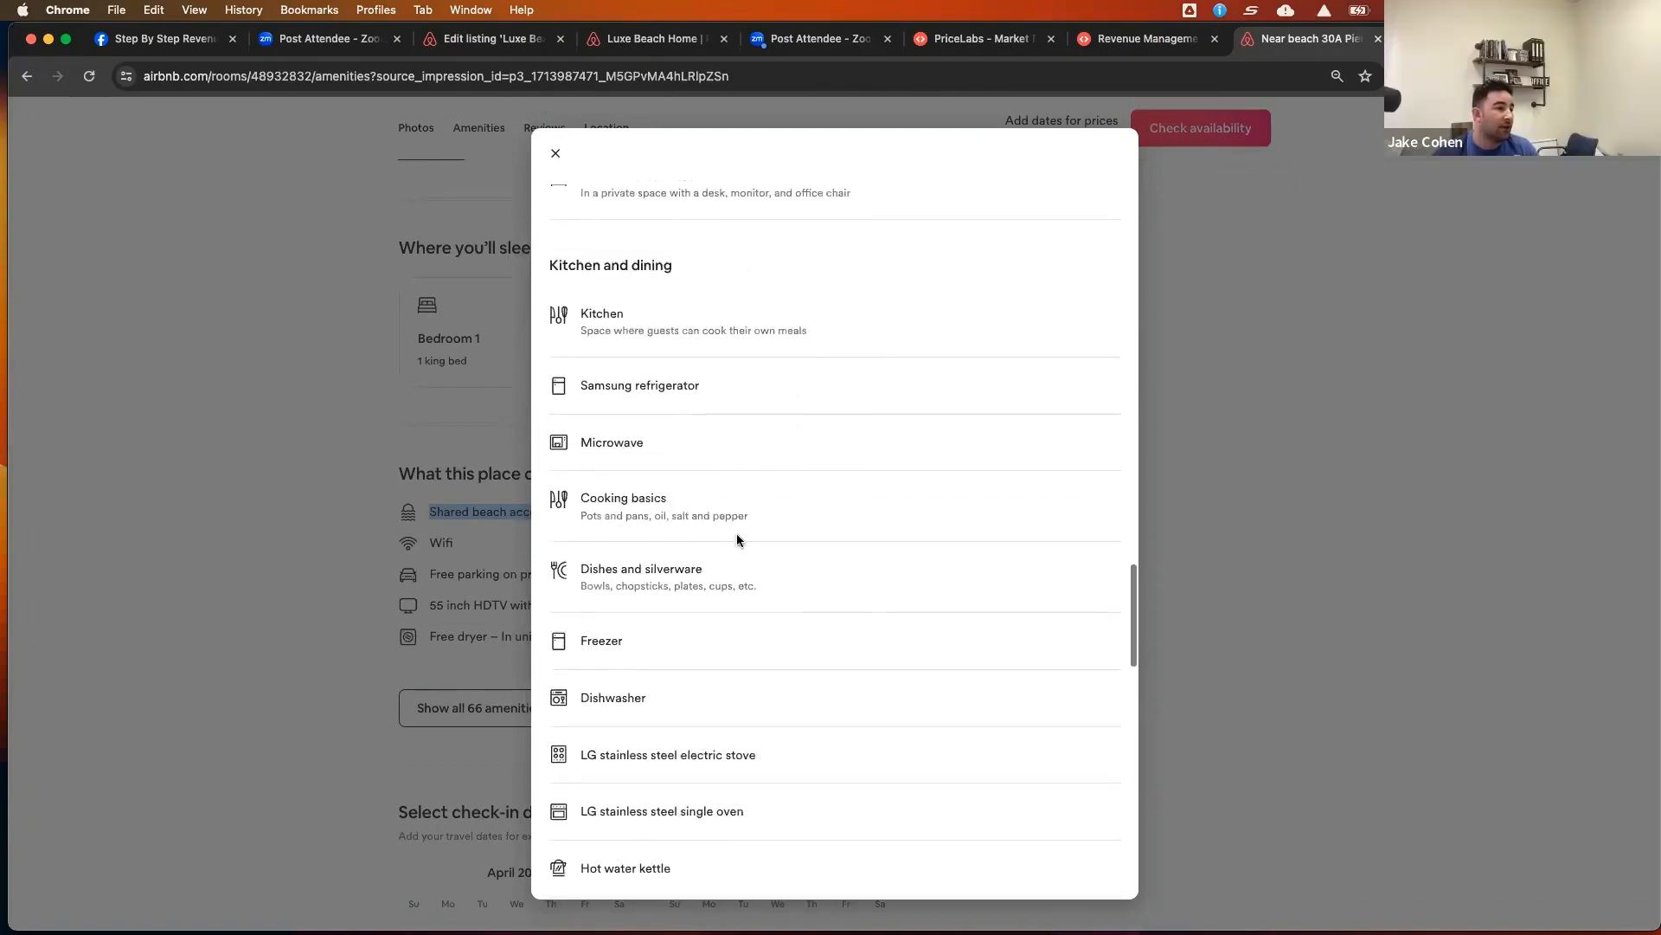
{"action": "scroll", "coordinate": [737, 539], "scroll_direction": "down", "scroll_amount": 10}
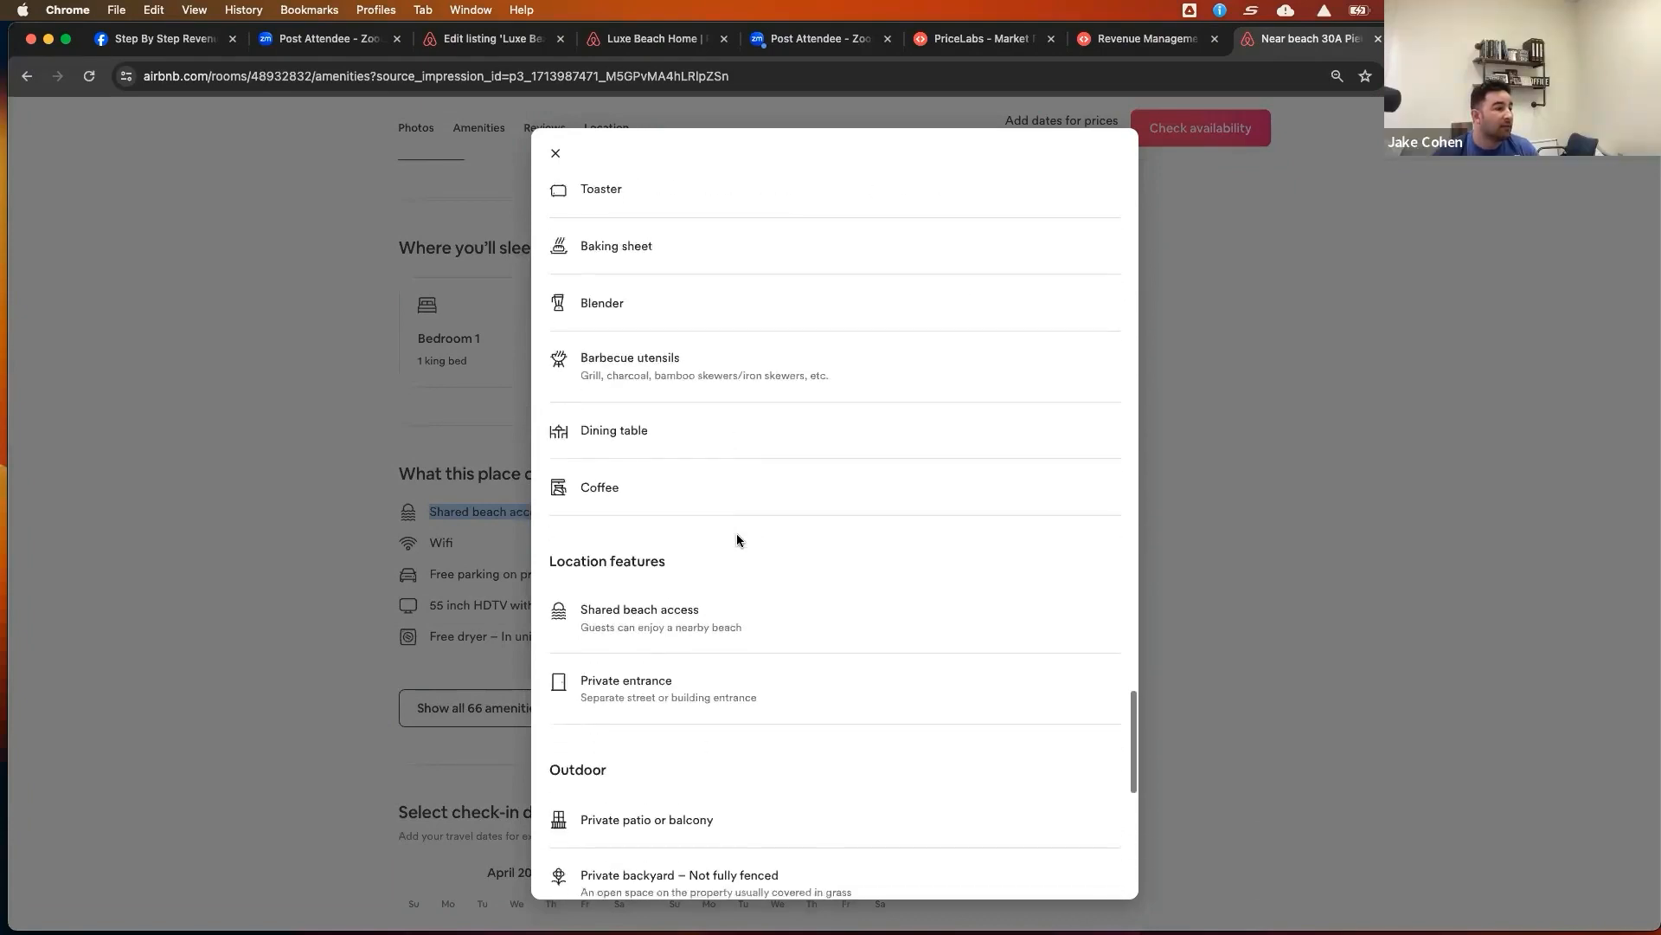
{"action": "scroll", "coordinate": [735, 533], "scroll_direction": "up", "scroll_amount": 3}
{"action": "scroll", "coordinate": [736, 533], "scroll_direction": "down", "scroll_amount": 3}
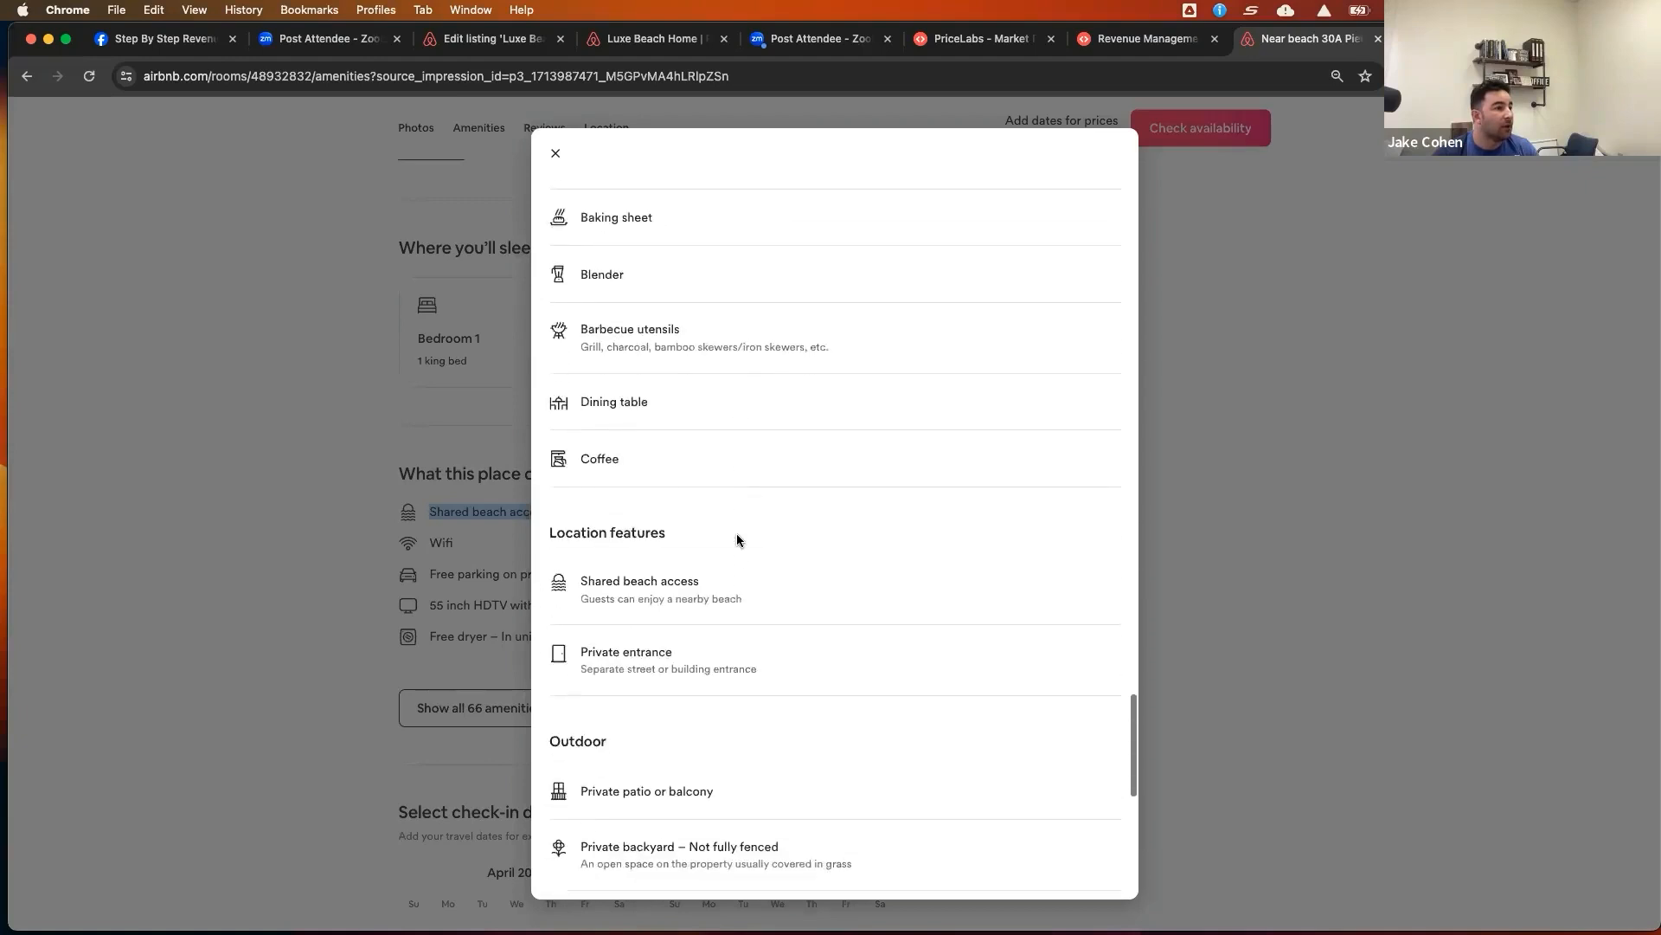
{"action": "scroll", "coordinate": [737, 540], "scroll_direction": "down", "scroll_amount": 1}
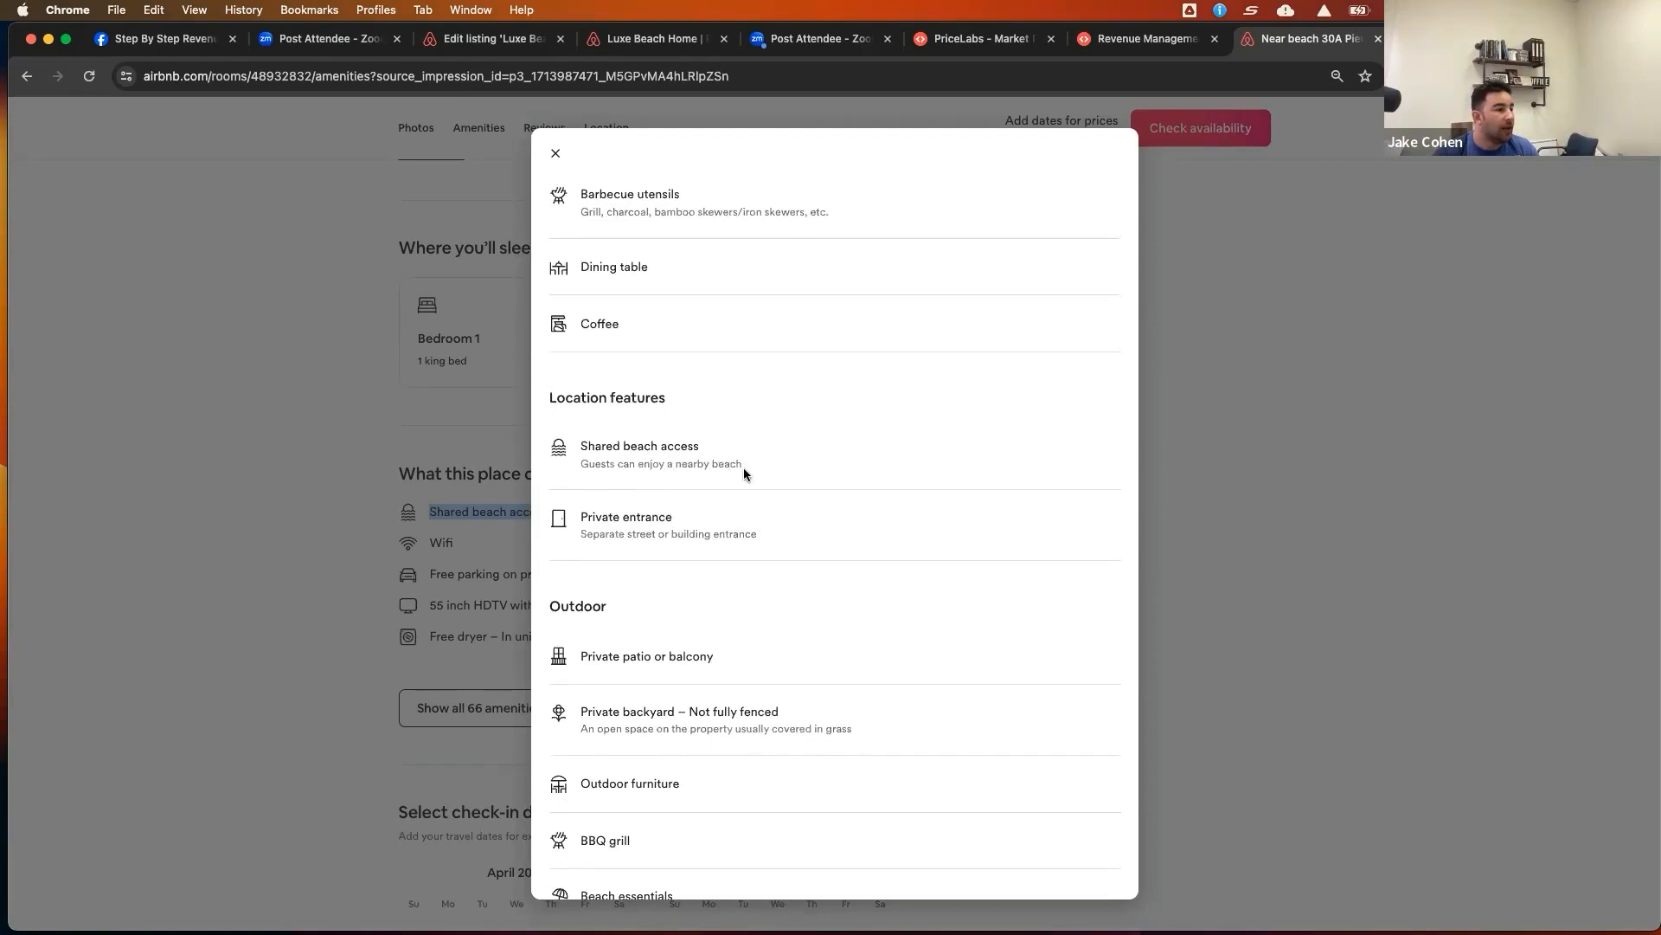
{"action": "scroll", "coordinate": [843, 476], "scroll_direction": "down", "scroll_amount": 5}
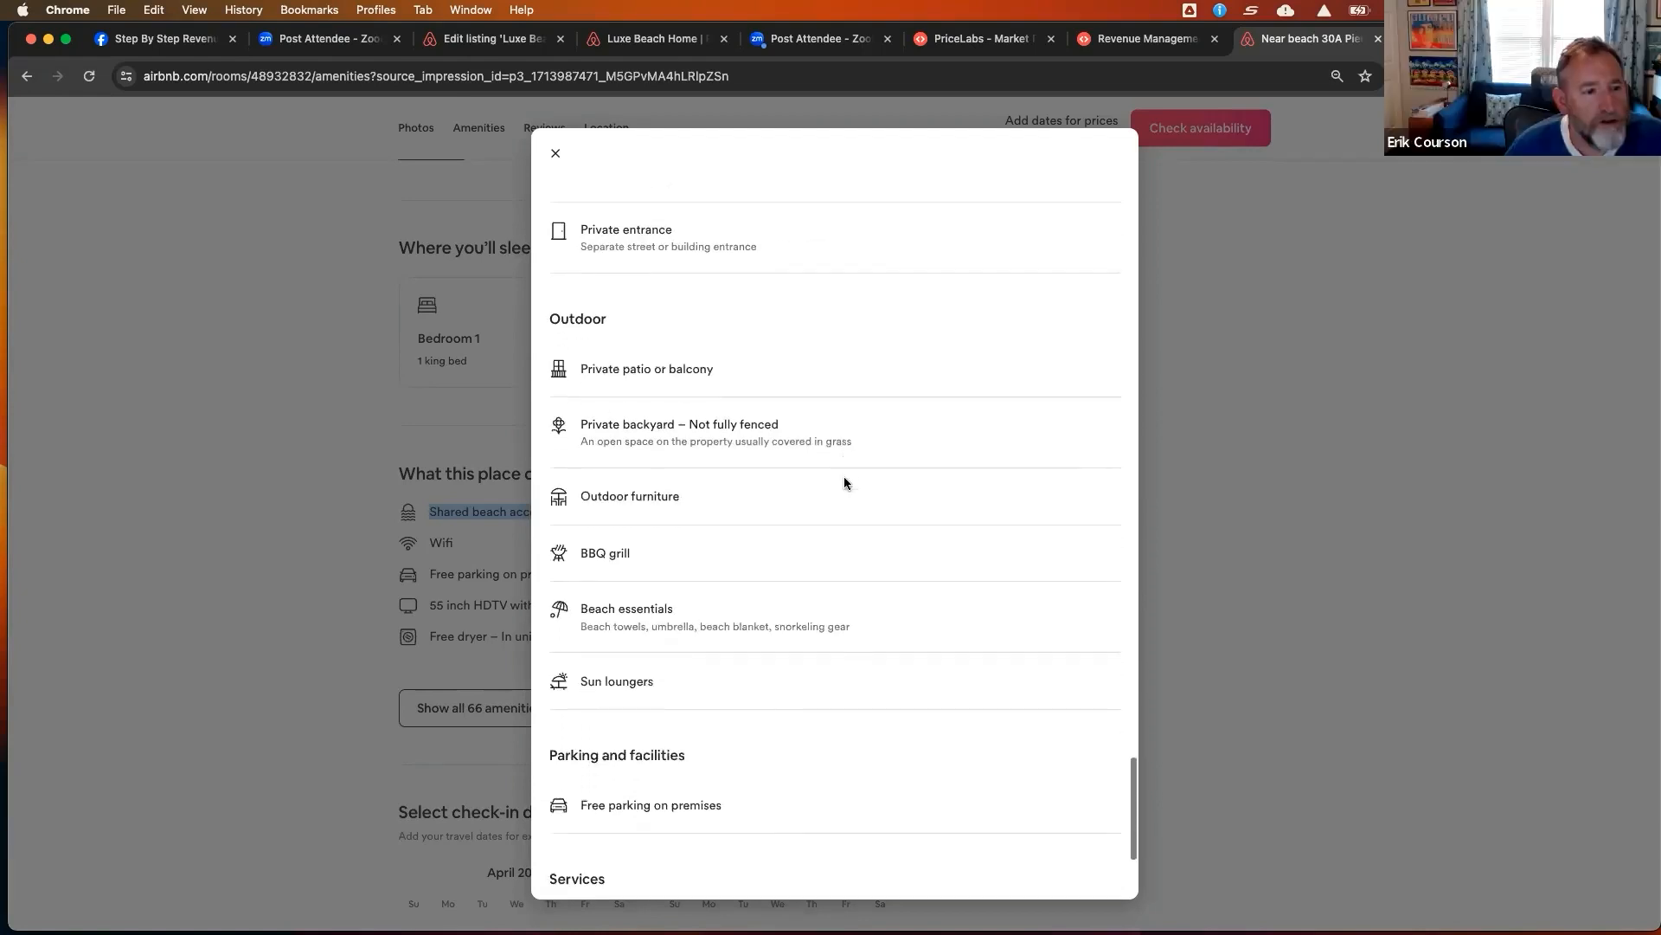
{"action": "scroll", "coordinate": [844, 478], "scroll_direction": "down", "scroll_amount": 2}
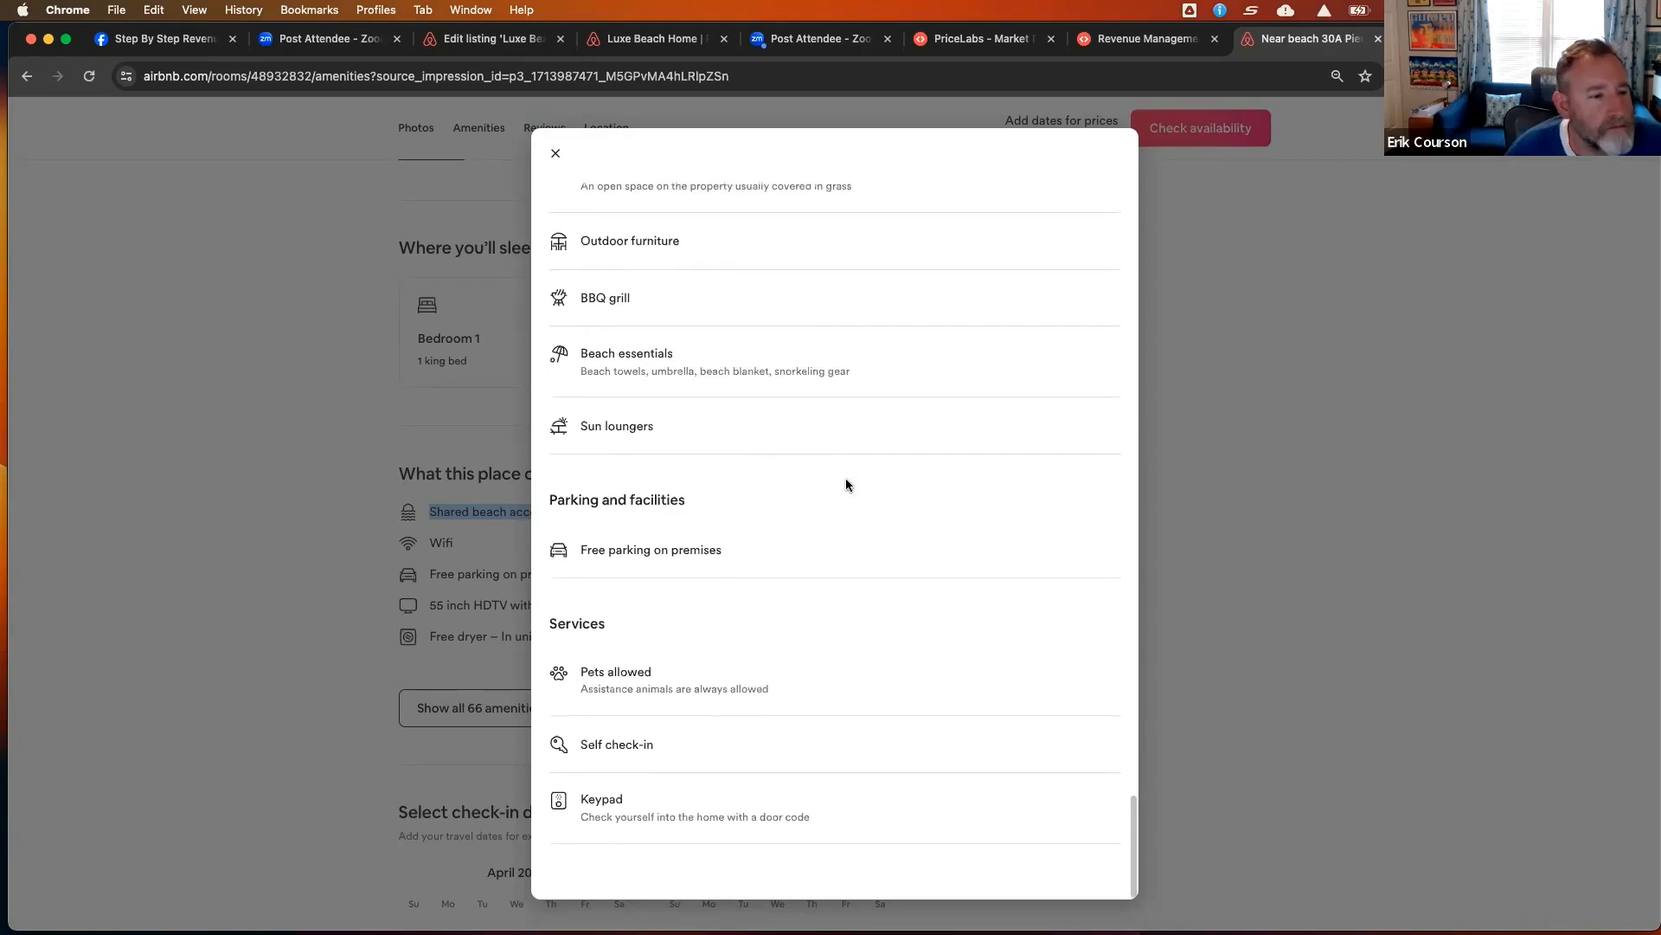
{"action": "scroll", "coordinate": [848, 480], "scroll_direction": "up", "scroll_amount": 3}
{"action": "scroll", "coordinate": [846, 480], "scroll_direction": "up", "scroll_amount": 15}
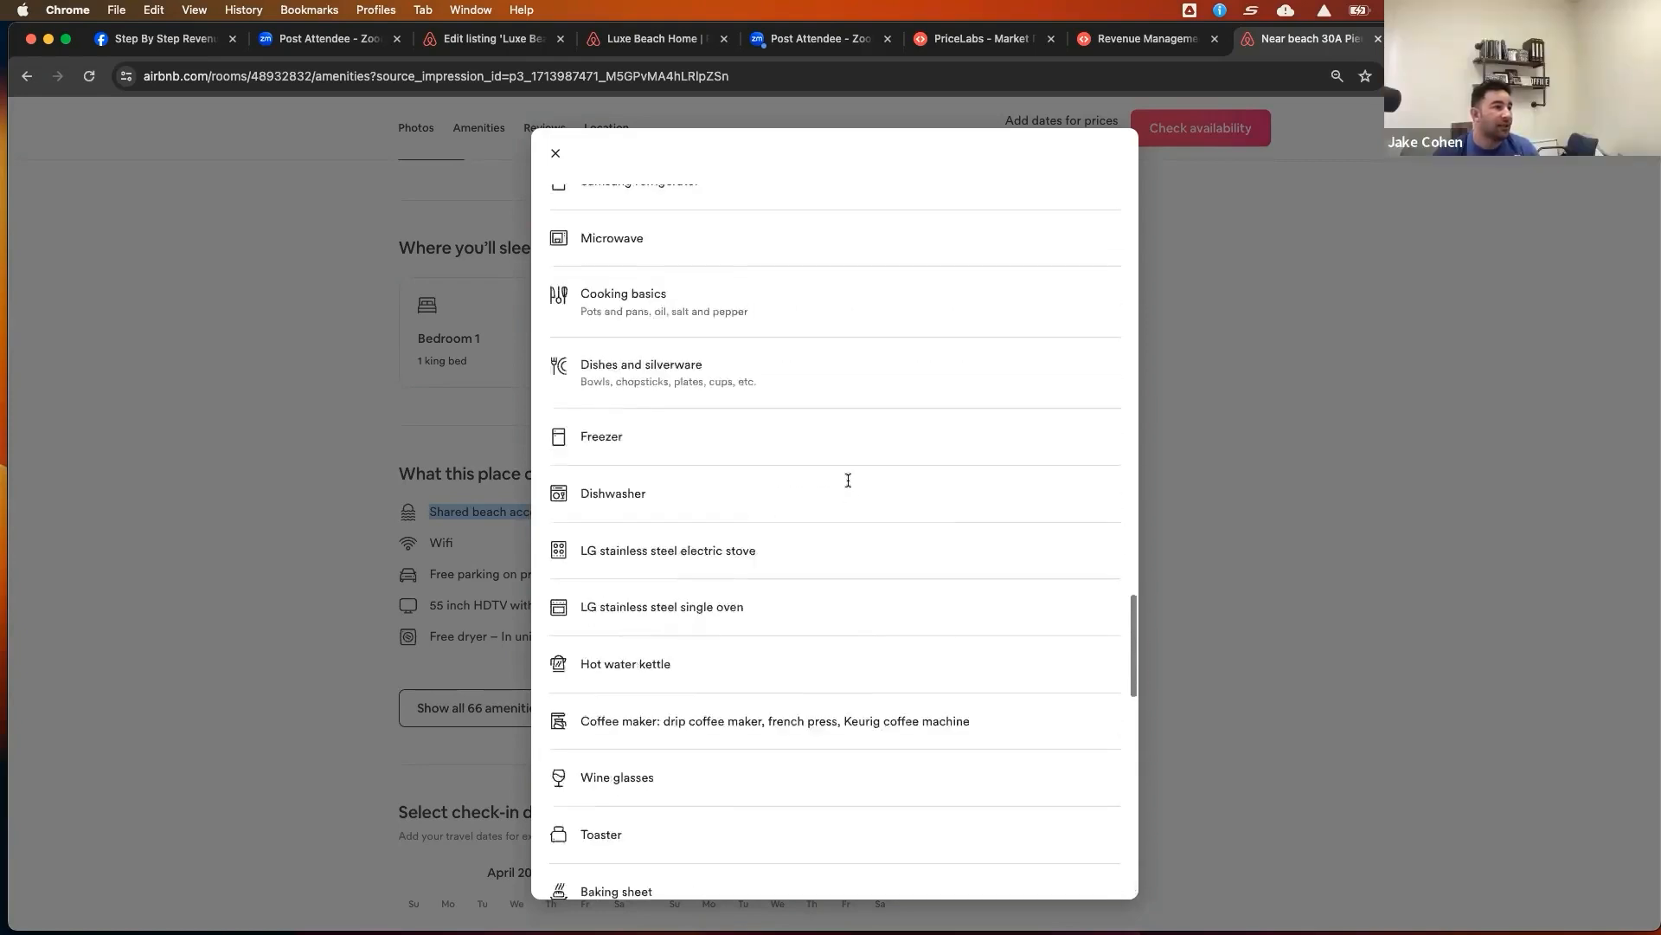
{"action": "scroll", "coordinate": [844, 480], "scroll_direction": "up", "scroll_amount": 1}
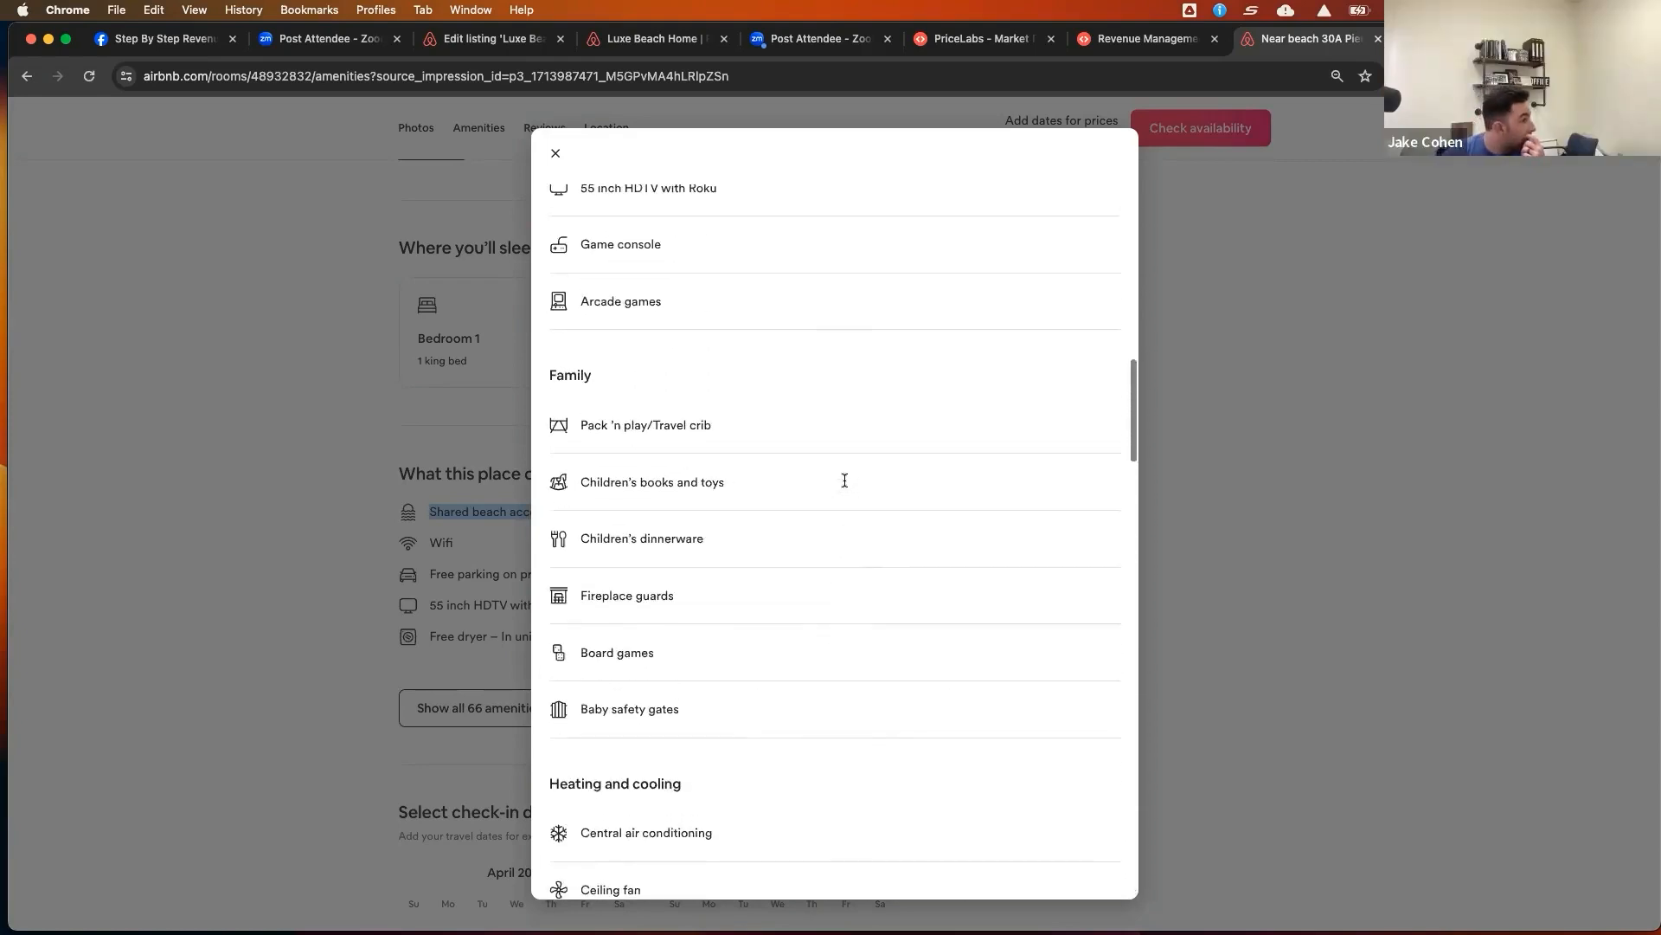
{"action": "left_click", "coordinate": [555, 154]}
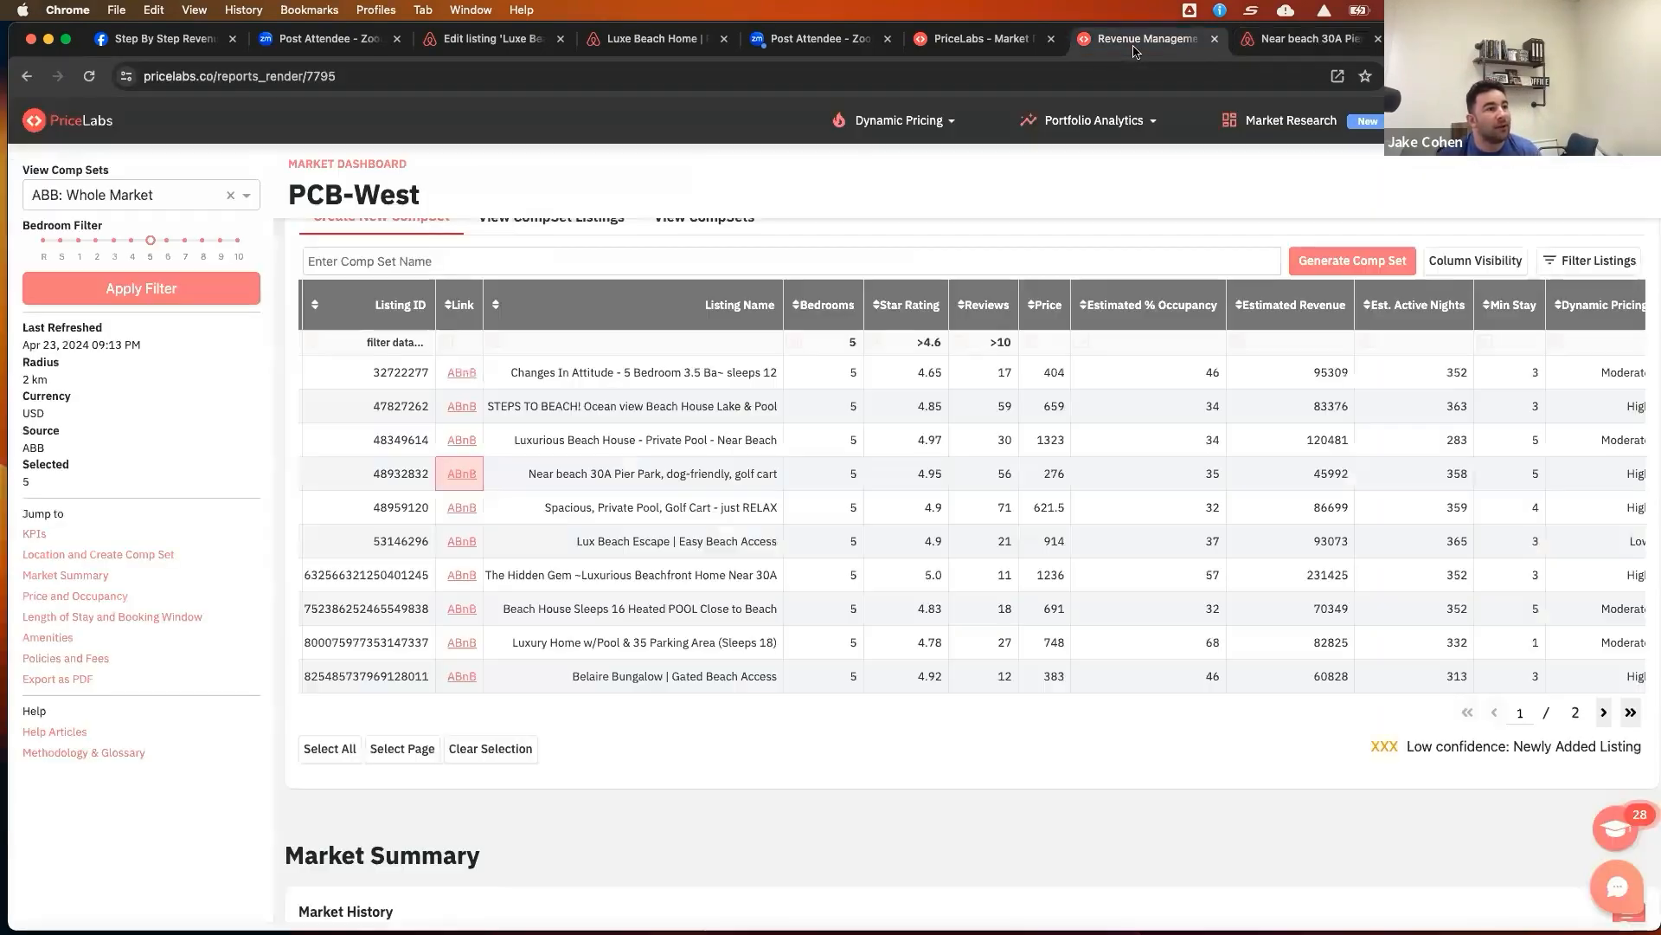
Return to the PriceLabs comp set table and compare the listings' amenity columns
{"action": "left_click", "coordinate": [1144, 39]}
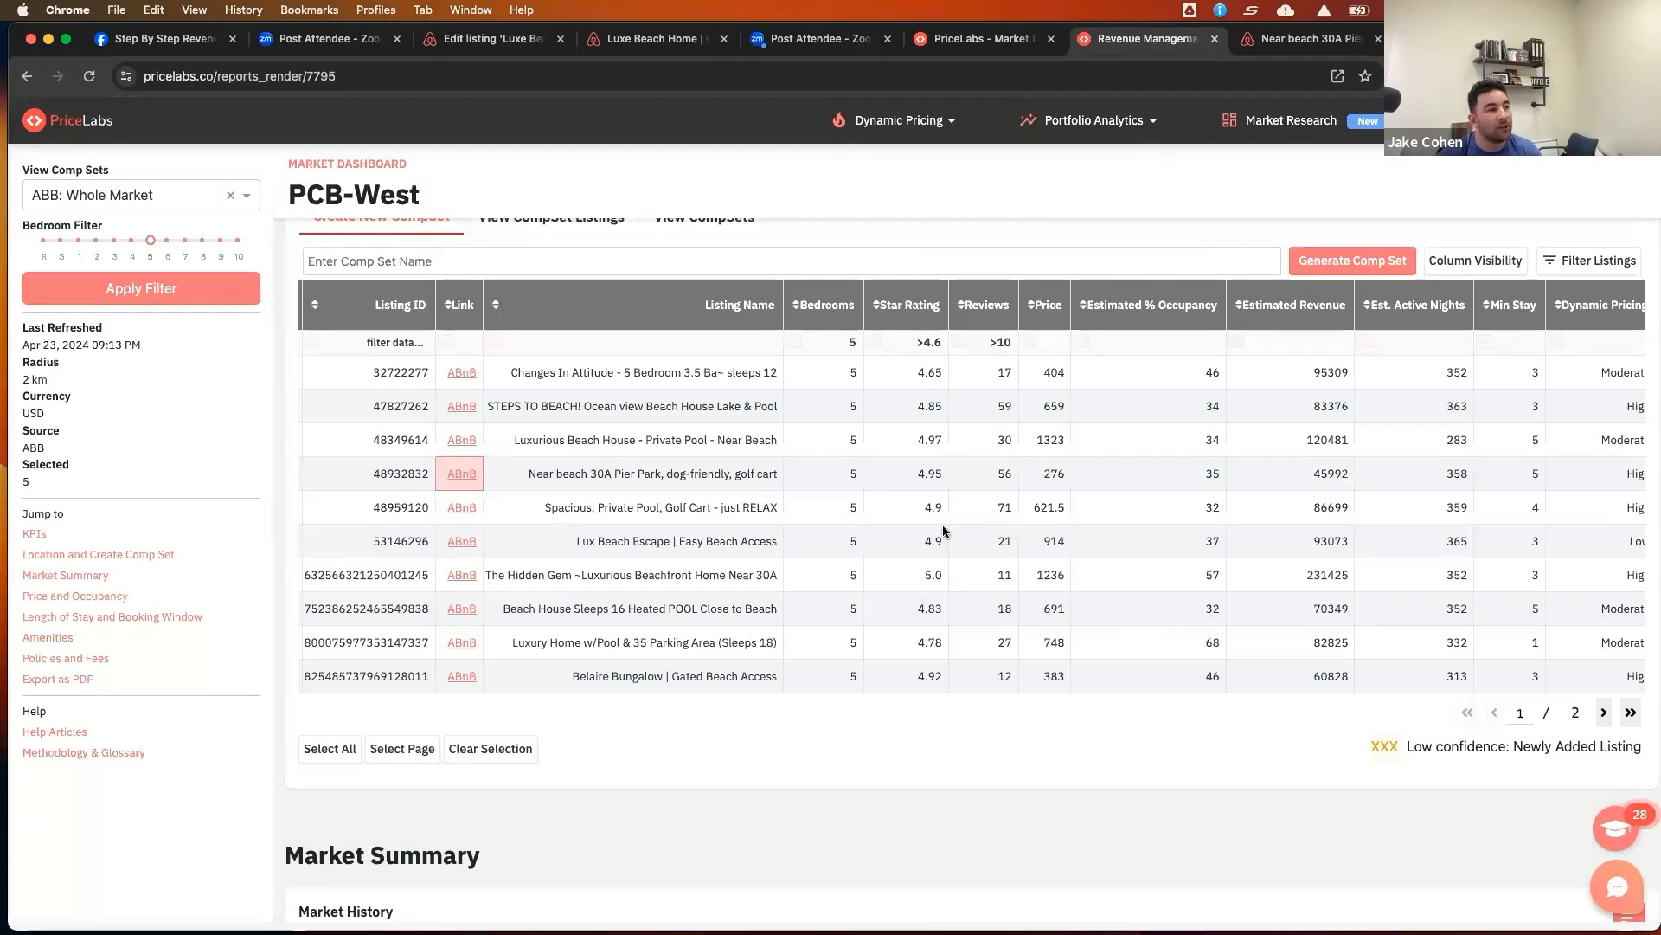
{"action": "scroll", "coordinate": [1021, 514], "scroll_direction": "right", "scroll_amount": 7}
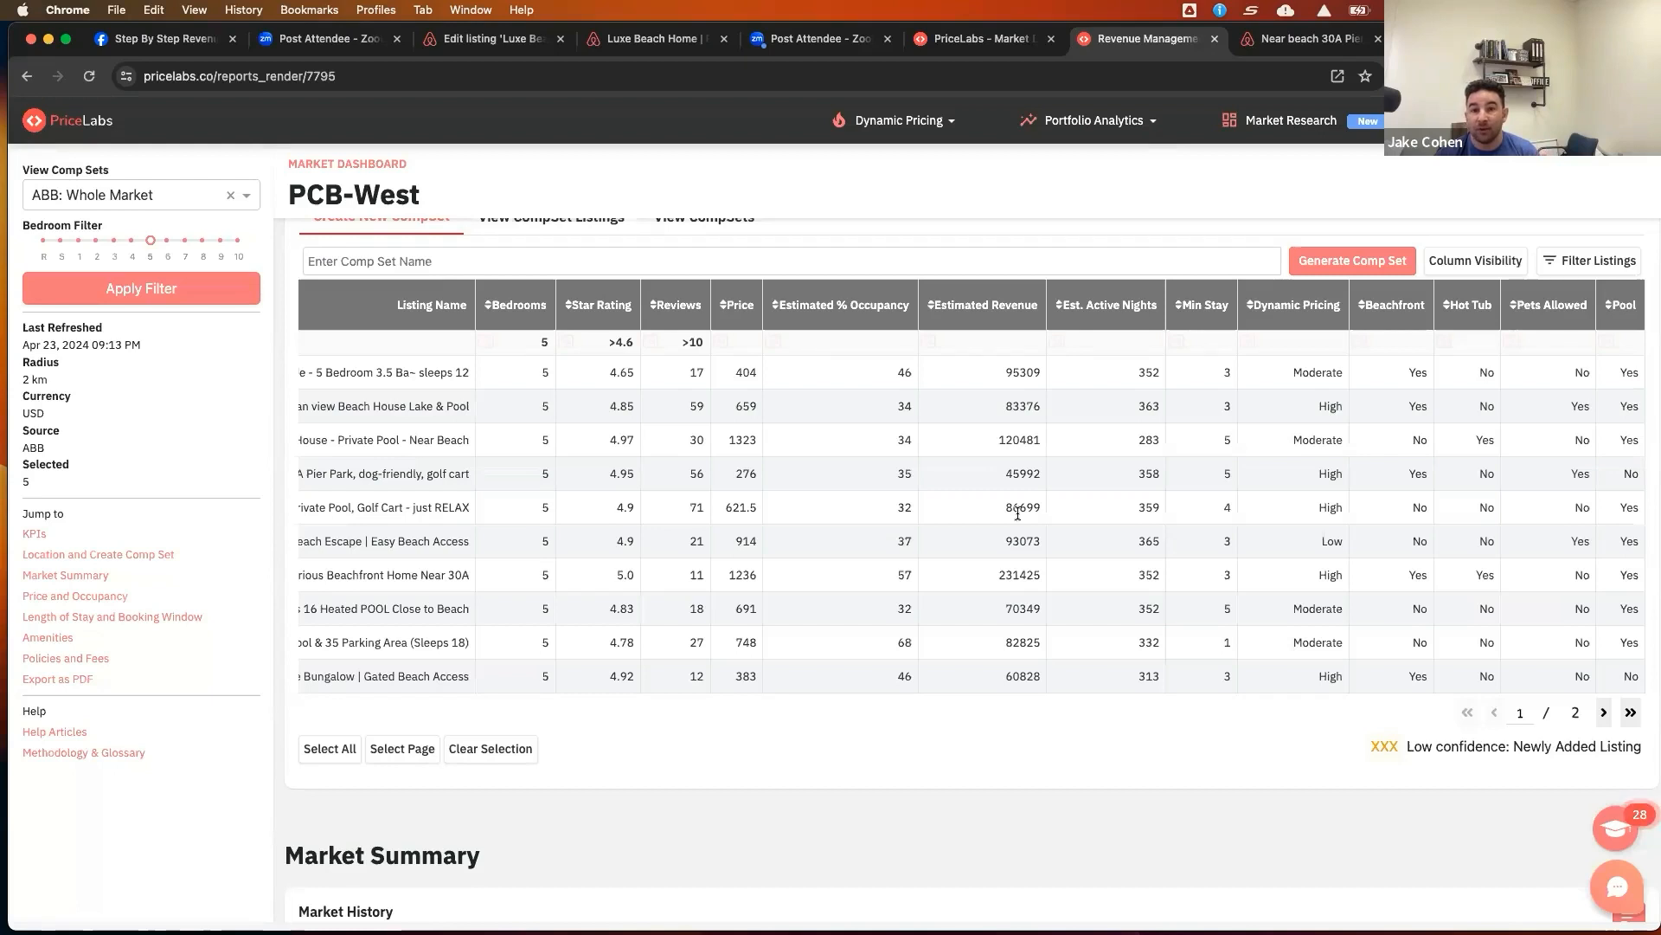
{"action": "scroll", "coordinate": [1017, 514], "scroll_direction": "left", "scroll_amount": 5}
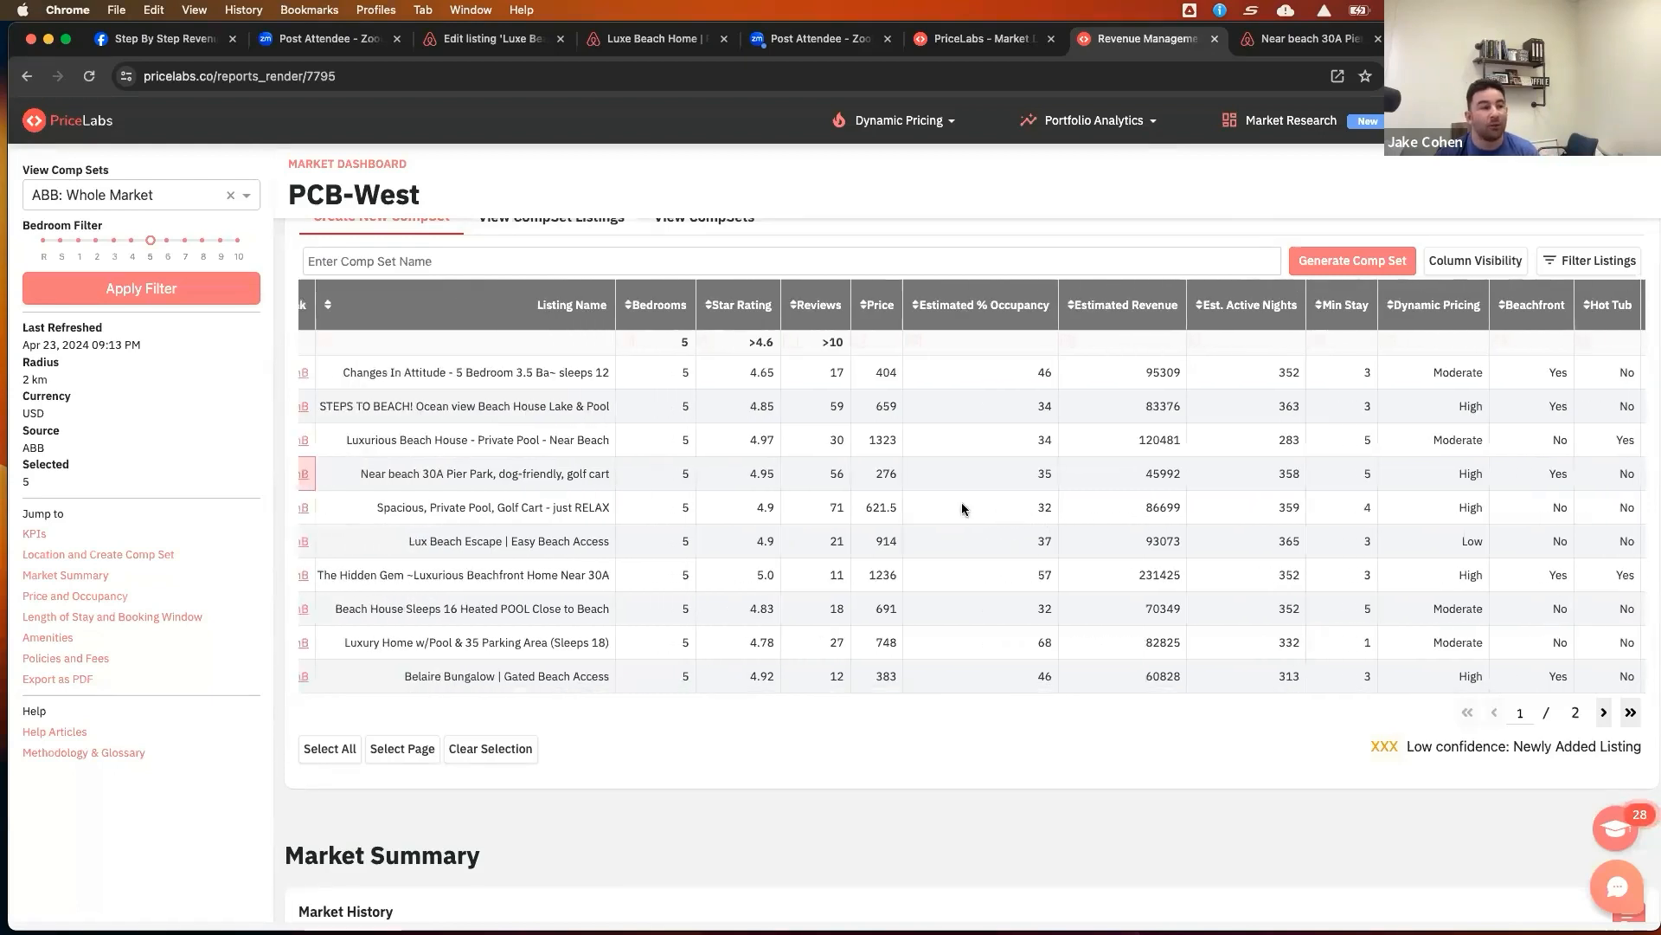
{"action": "scroll", "coordinate": [962, 507], "scroll_direction": "left", "scroll_amount": 2}
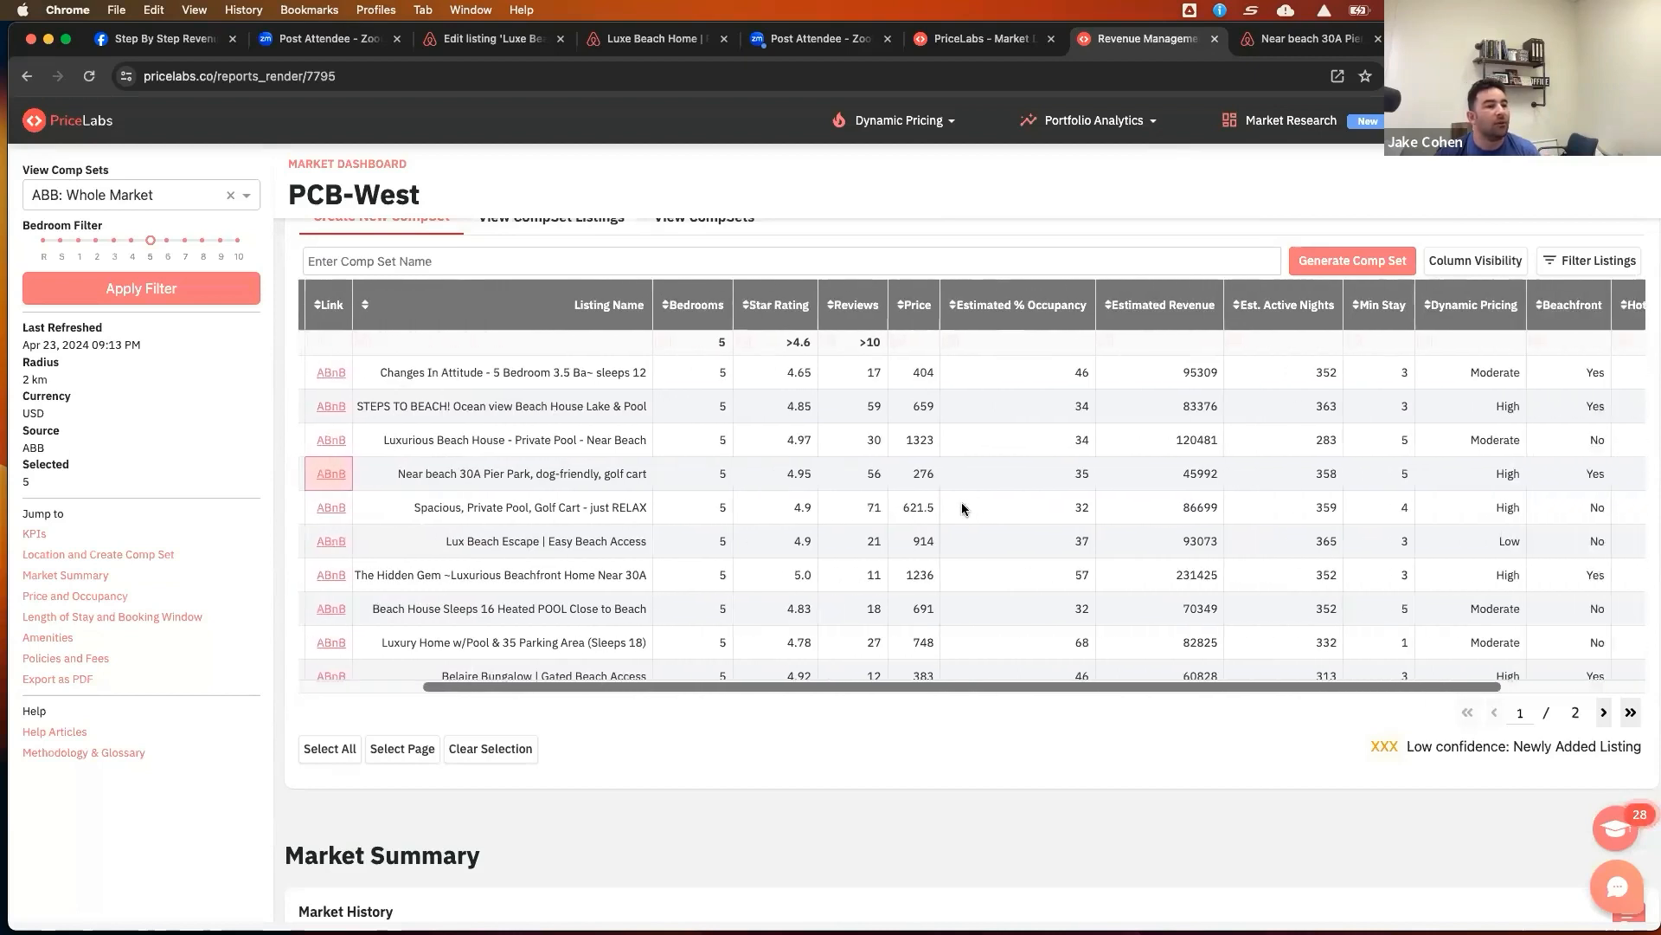
{"action": "scroll", "coordinate": [962, 508], "scroll_direction": "right", "scroll_amount": 3}
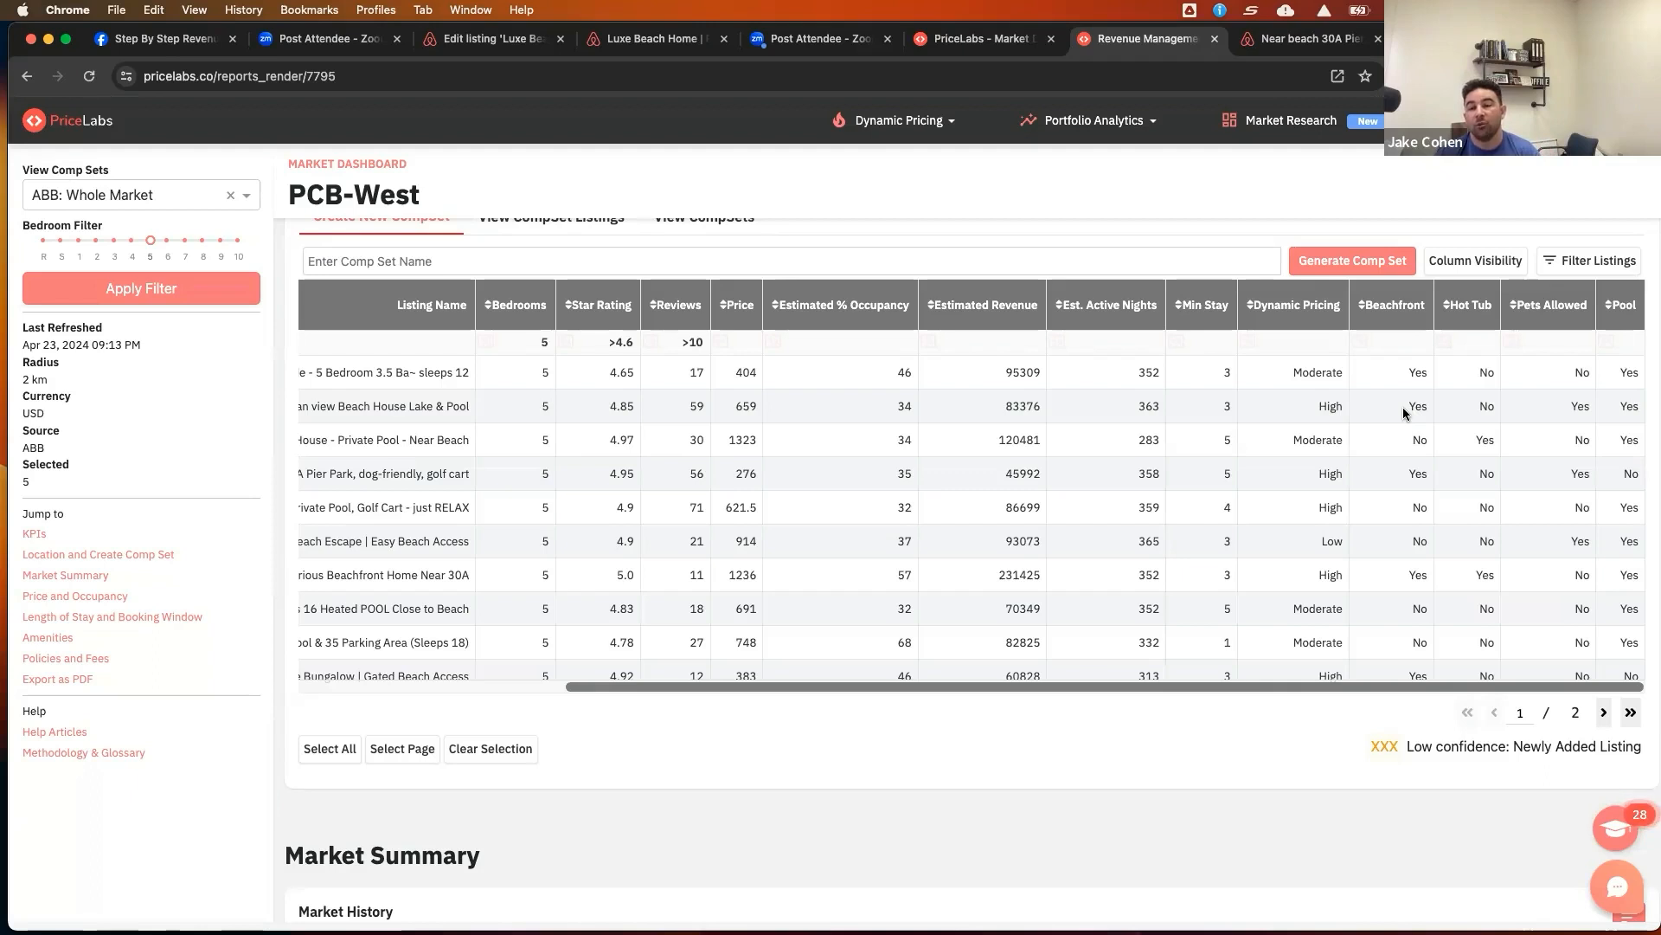
Glance at the Market Dashboard list, then return to the comp set table and review its columns
{"action": "left_click", "coordinate": [993, 42]}
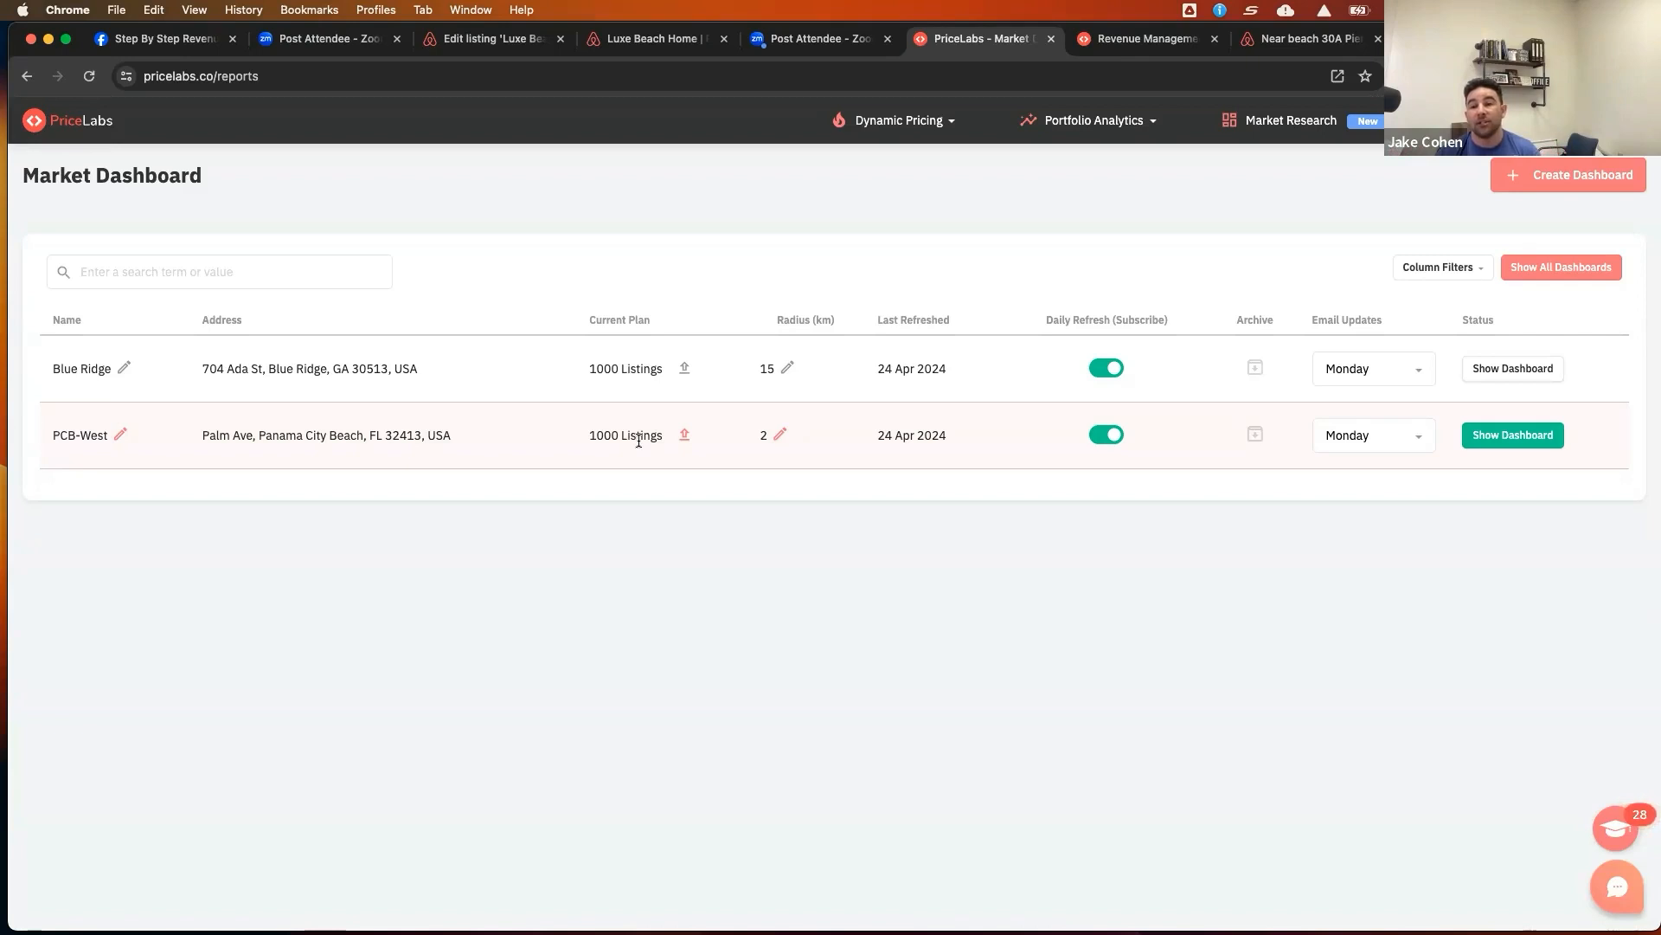
{"action": "left_click", "coordinate": [1128, 39]}
{"action": "scroll", "coordinate": [777, 455], "scroll_direction": "left", "scroll_amount": 3}
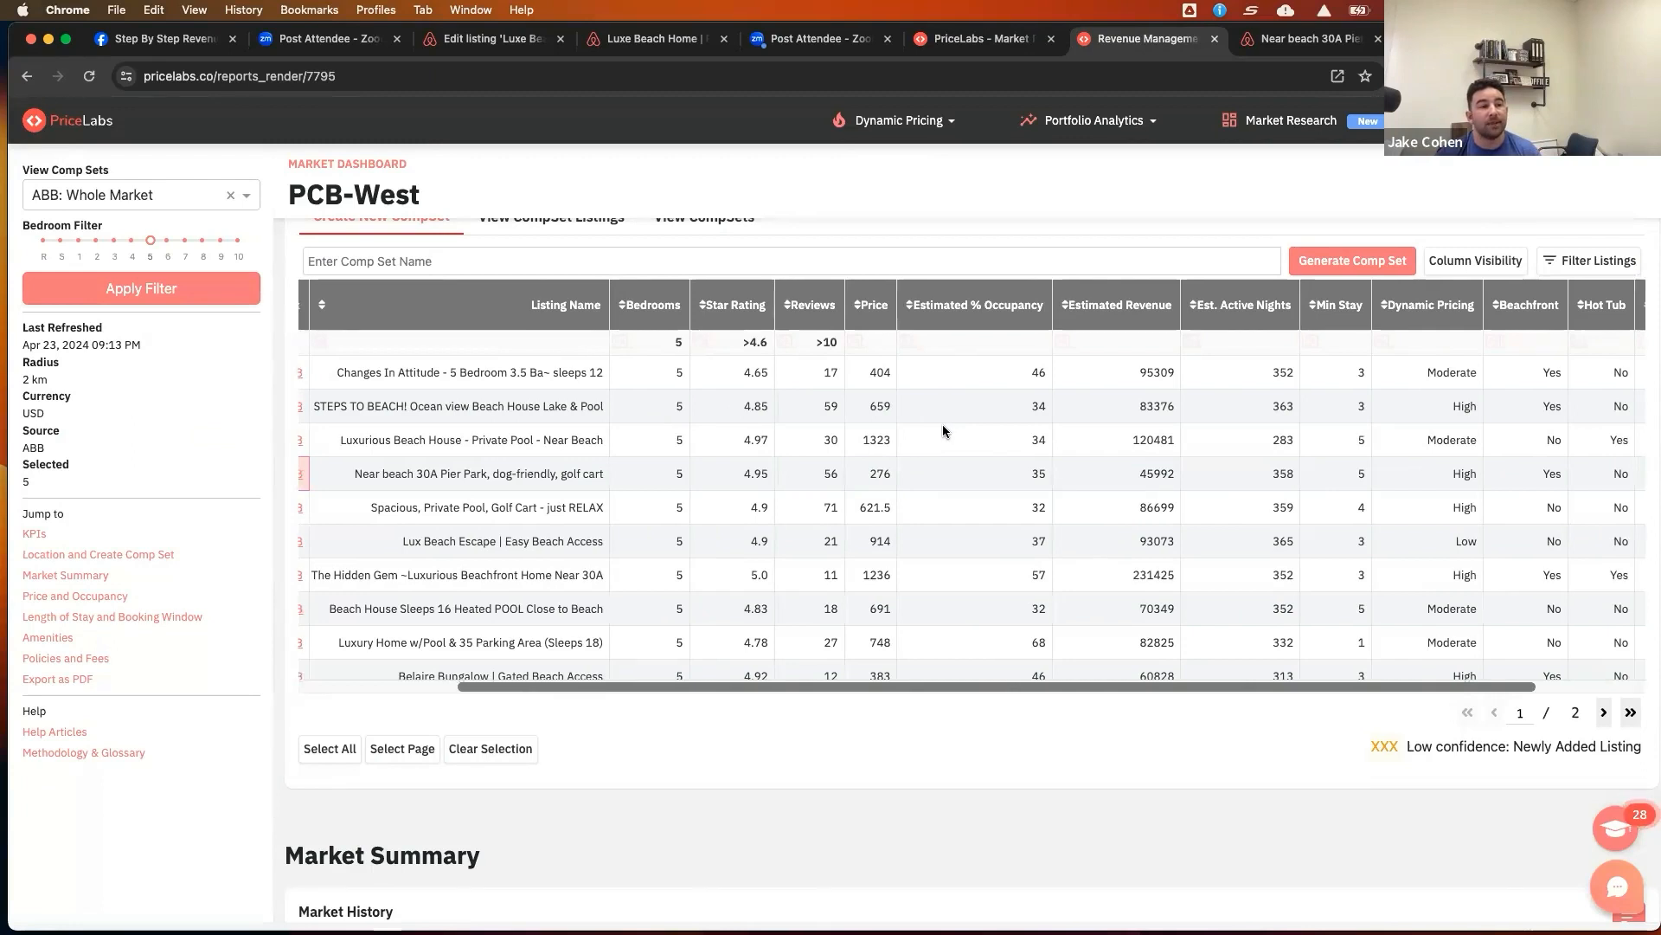
{"action": "scroll", "coordinate": [942, 428], "scroll_direction": "right", "scroll_amount": 3}
{"action": "scroll", "coordinate": [943, 424], "scroll_direction": "left", "scroll_amount": 3}
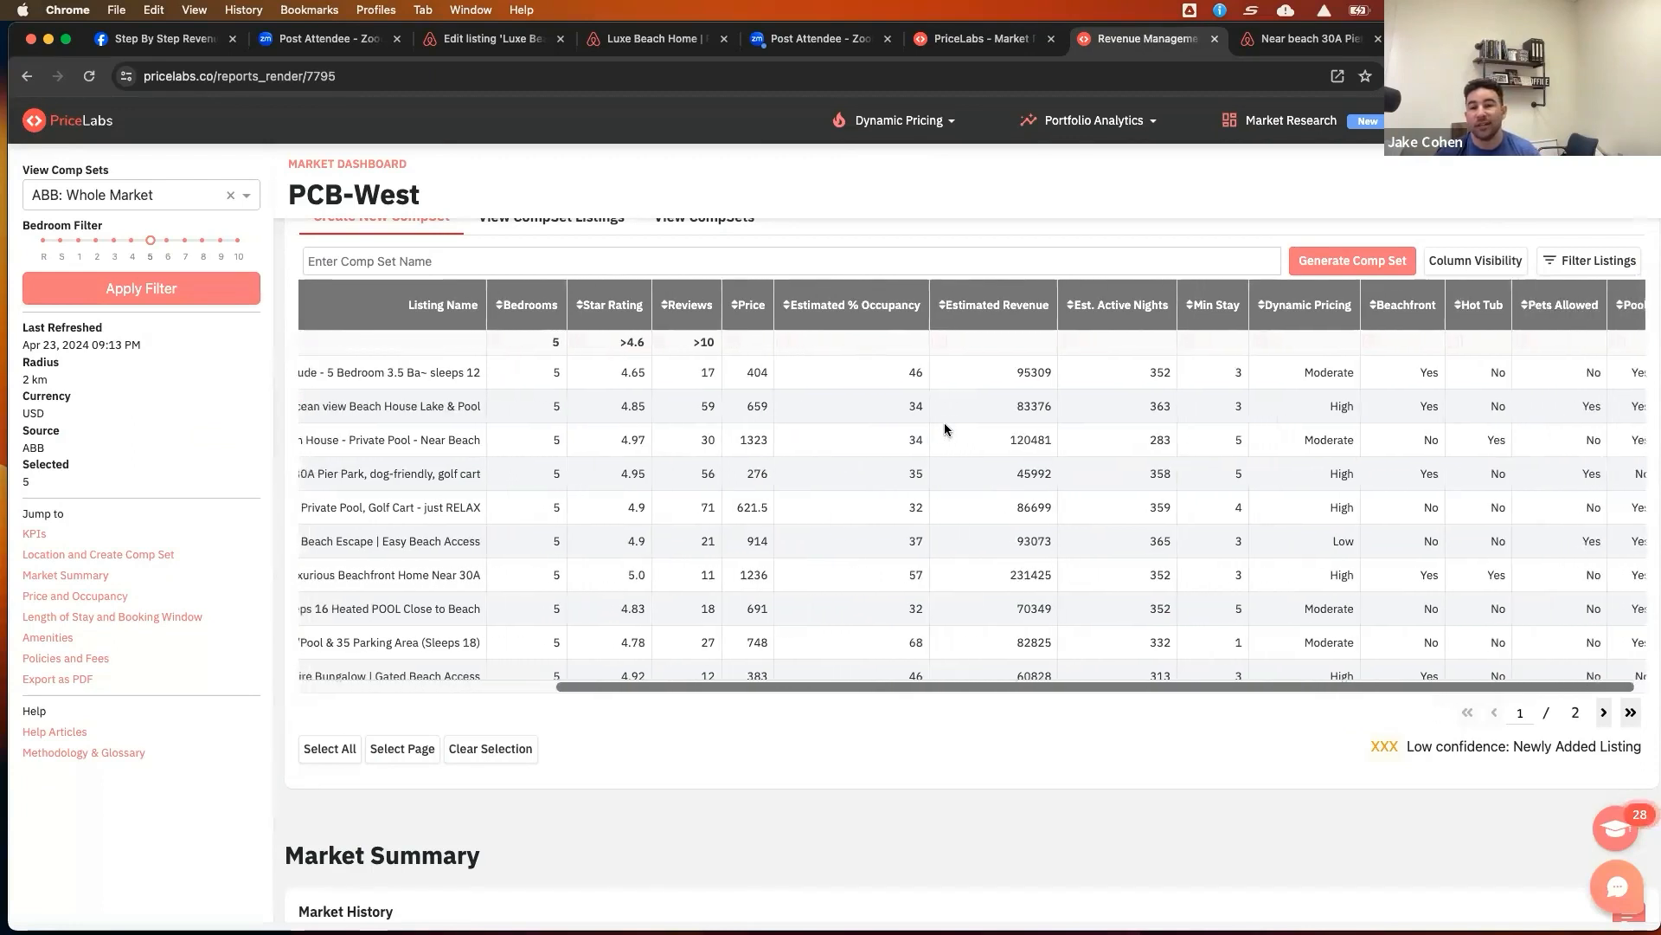
{"action": "scroll", "coordinate": [945, 430], "scroll_direction": "left", "scroll_amount": 5}
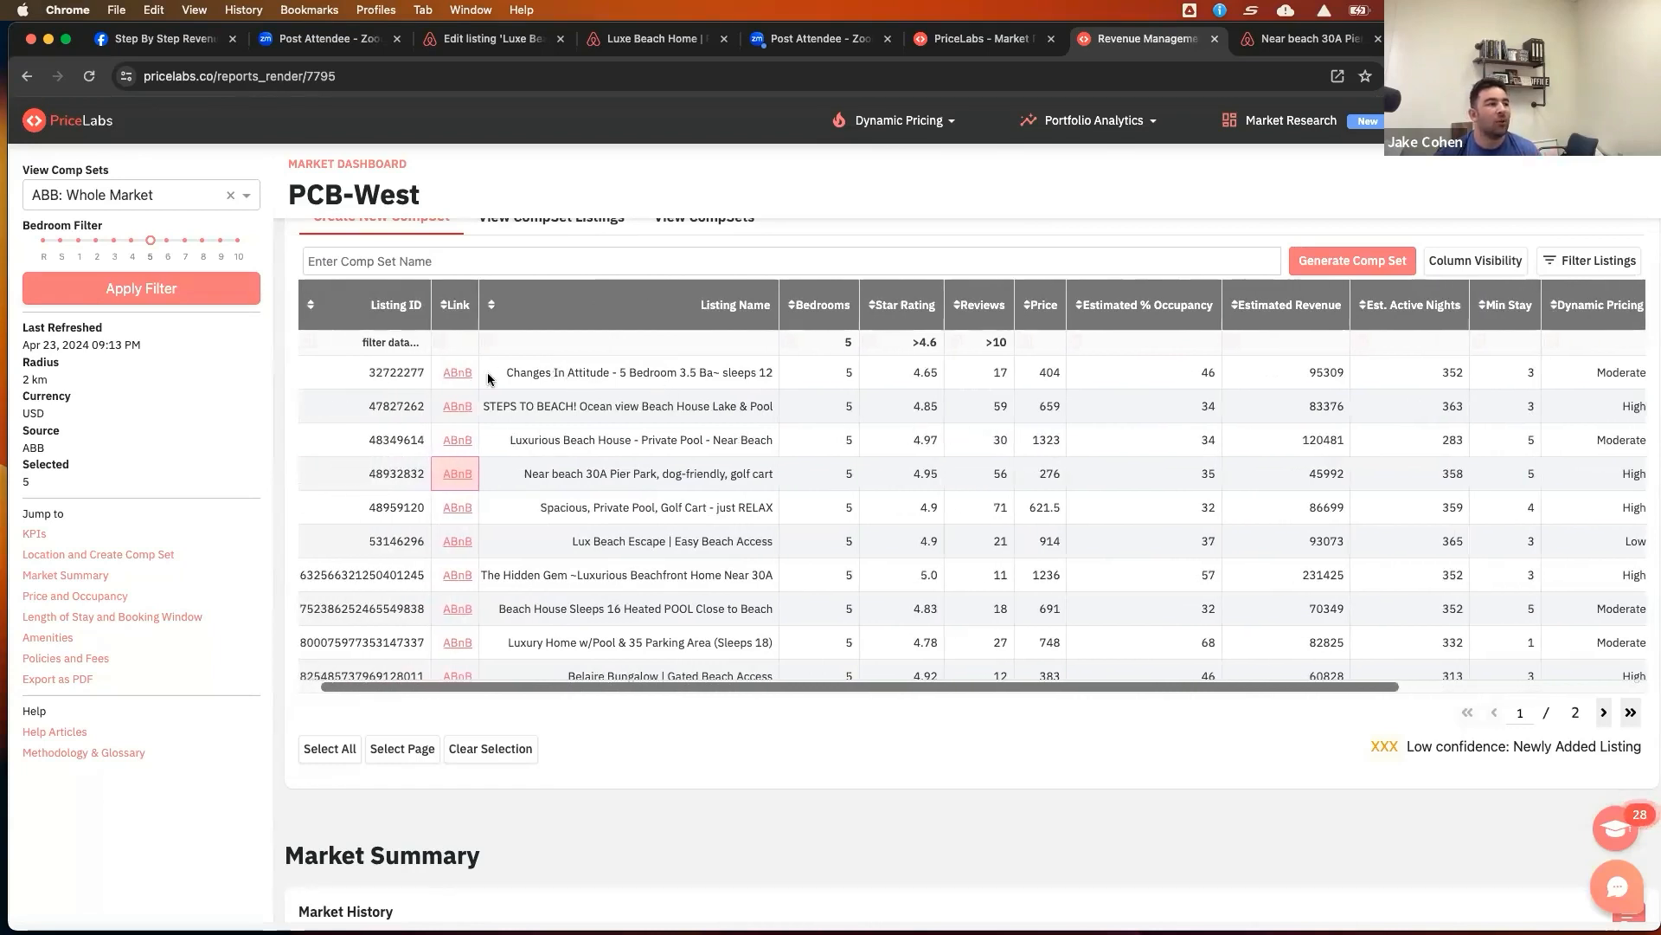
Open the Airbnb page for the Changes In Attitude - 5 Bedroom 3.5 Ba~ sleeps 12 listing from the comp set table
{"action": "scroll", "coordinate": [1041, 400], "scroll_direction": "right", "scroll_amount": 3}
{"action": "scroll", "coordinate": [1041, 405], "scroll_direction": "right", "scroll_amount": 2}
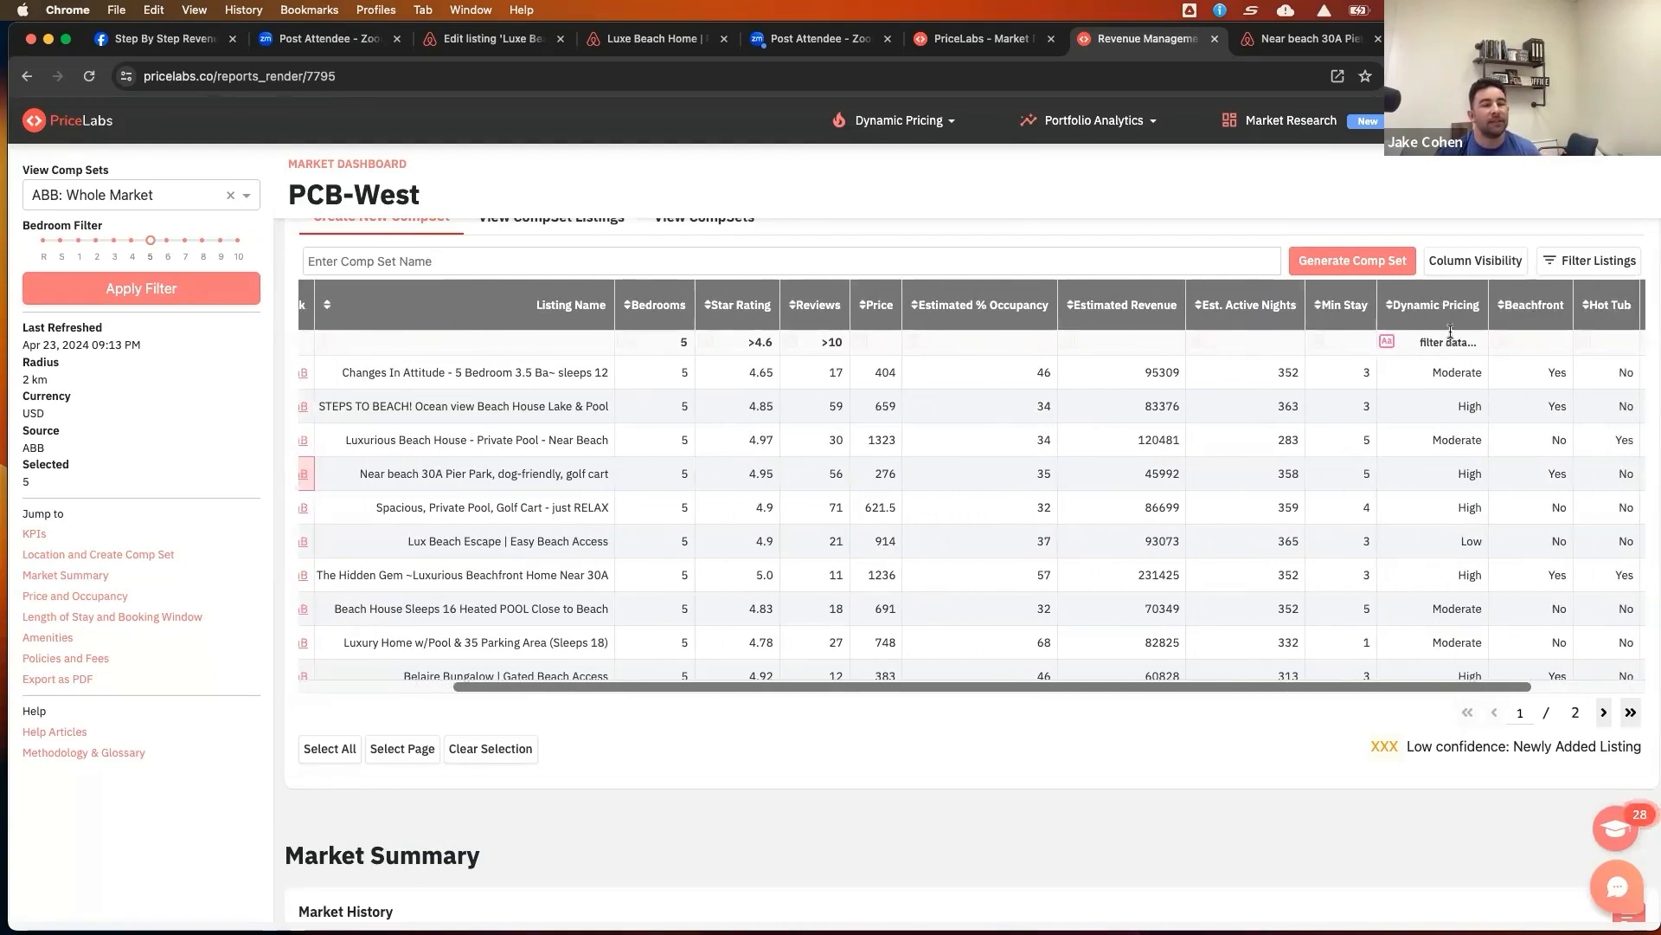
{"action": "scroll", "coordinate": [552, 364], "scroll_direction": "left", "scroll_amount": 5}
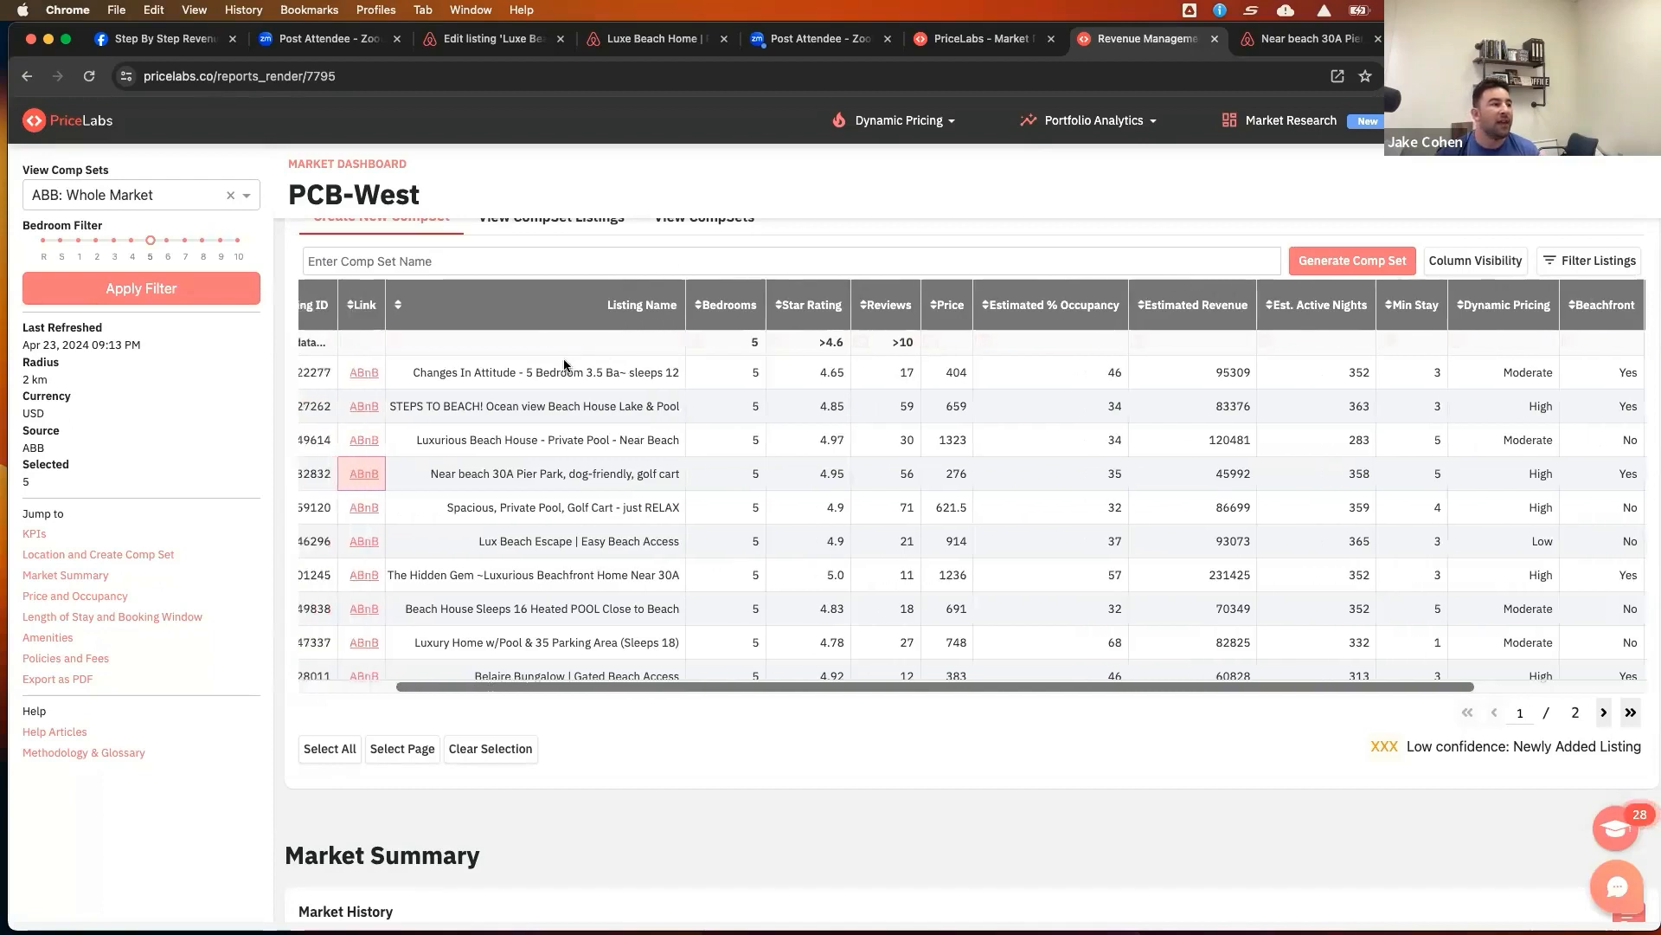
{"action": "left_click", "coordinate": [412, 378]}
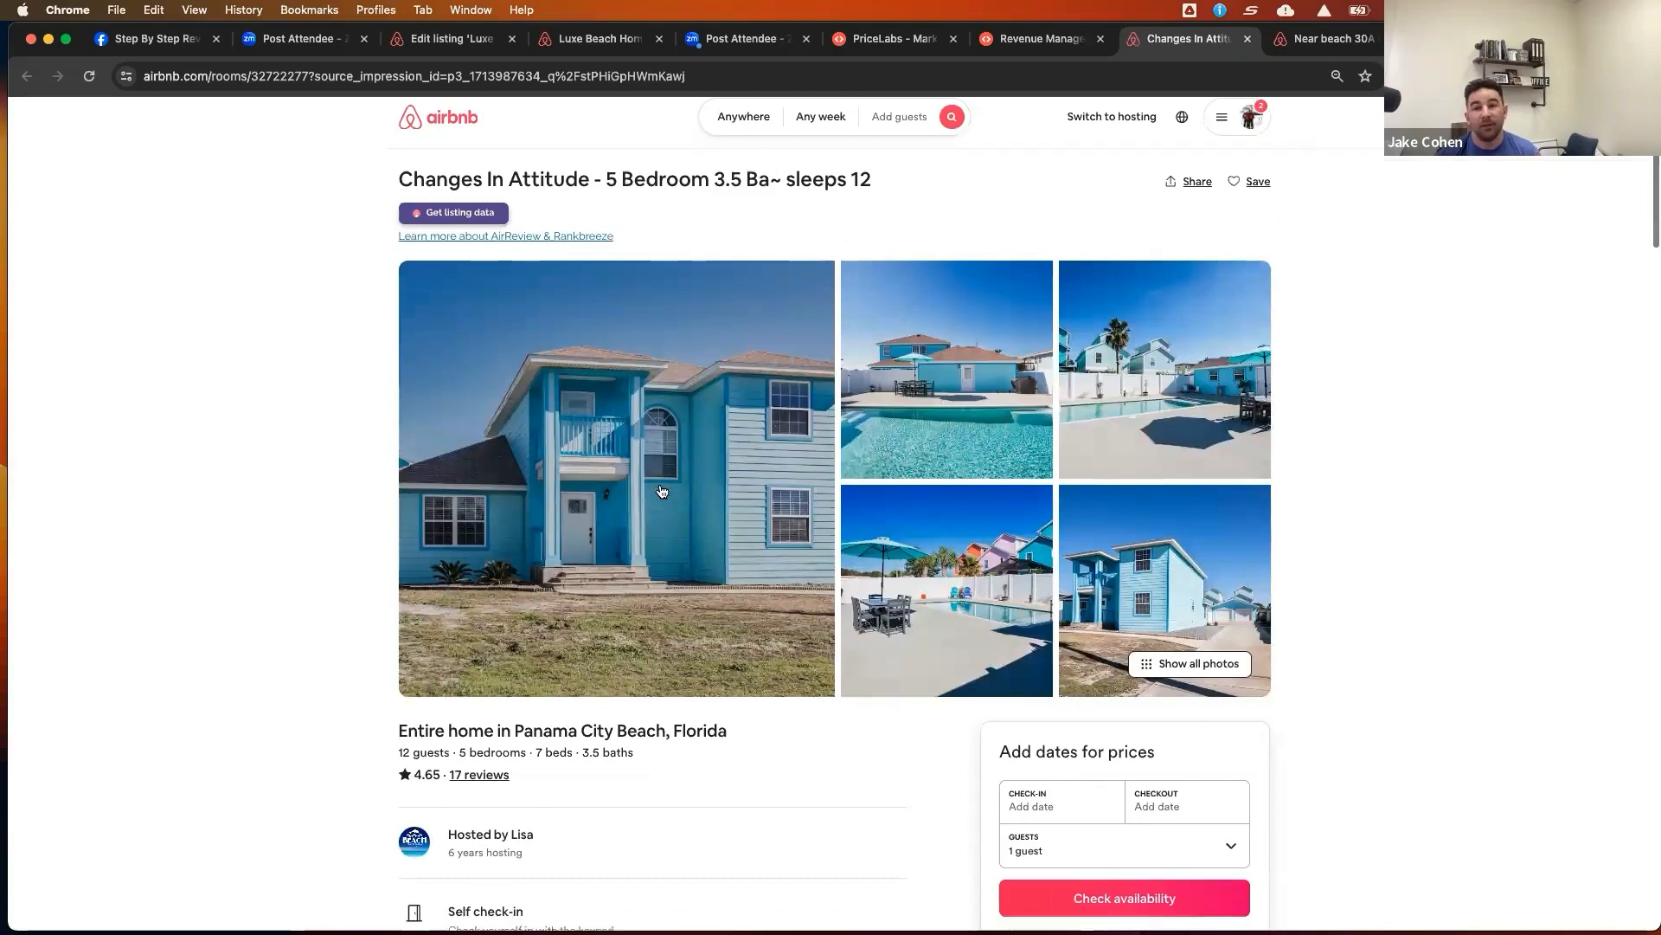
Check the listing's availability calendar, browsing forward through the months to August and September 2024
{"action": "scroll", "coordinate": [761, 562], "scroll_direction": "down", "scroll_amount": 3}
{"action": "left_click", "coordinate": [1078, 691]}
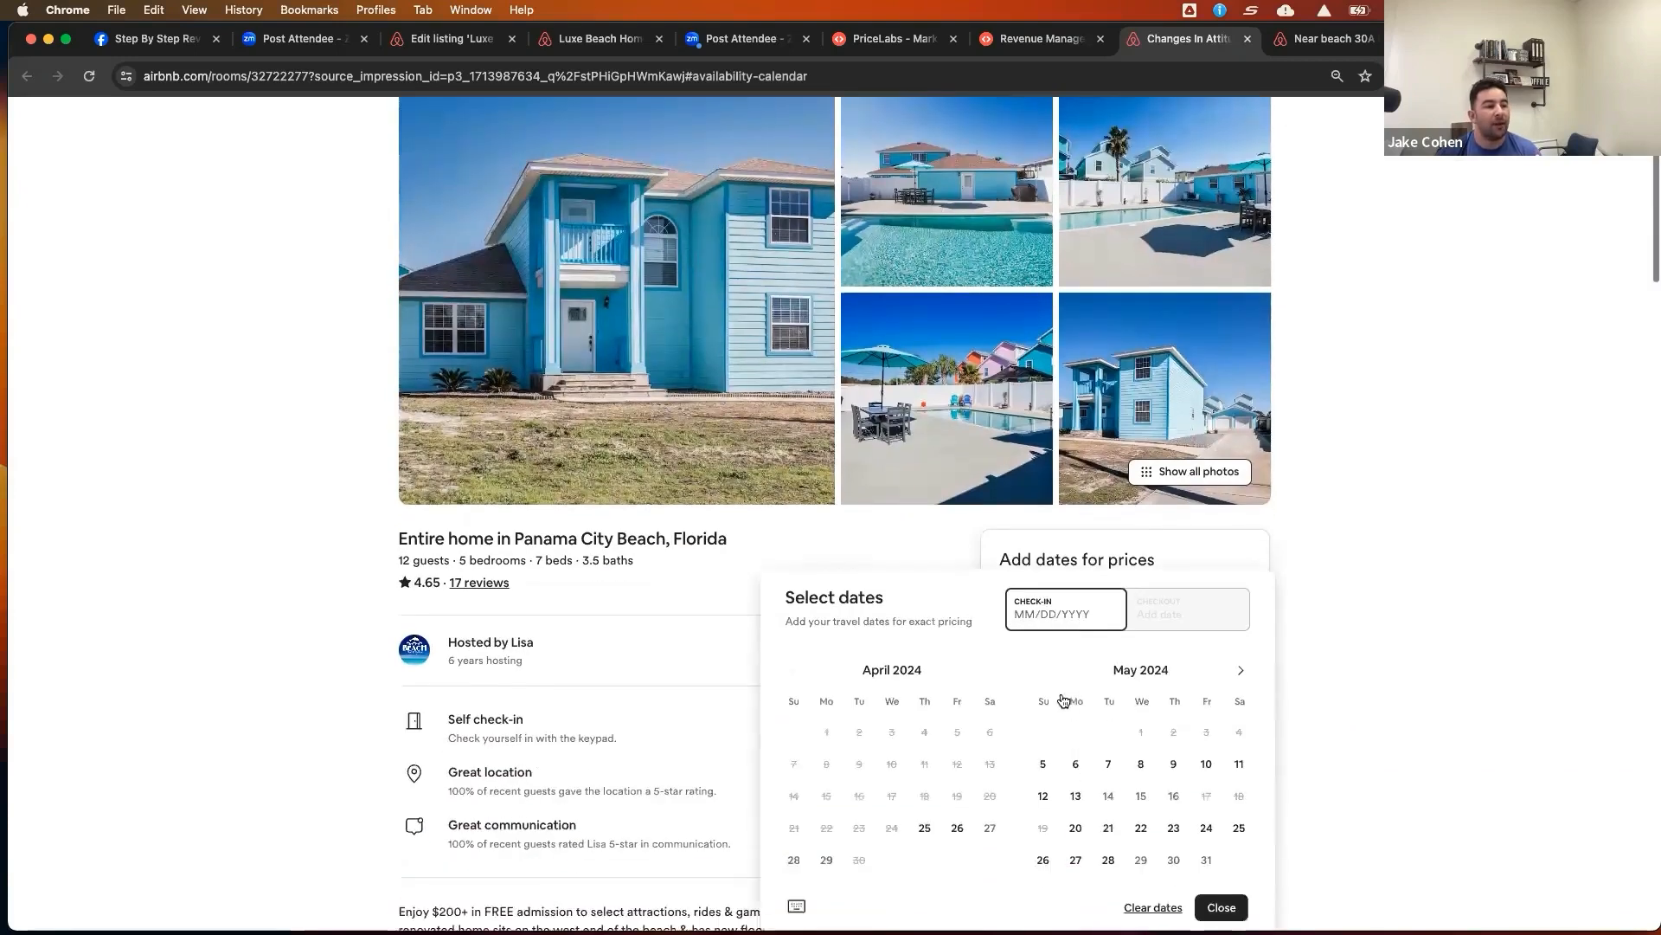
{"action": "left_click", "coordinate": [1240, 585]}
{"action": "left_click", "coordinate": [1241, 585]}
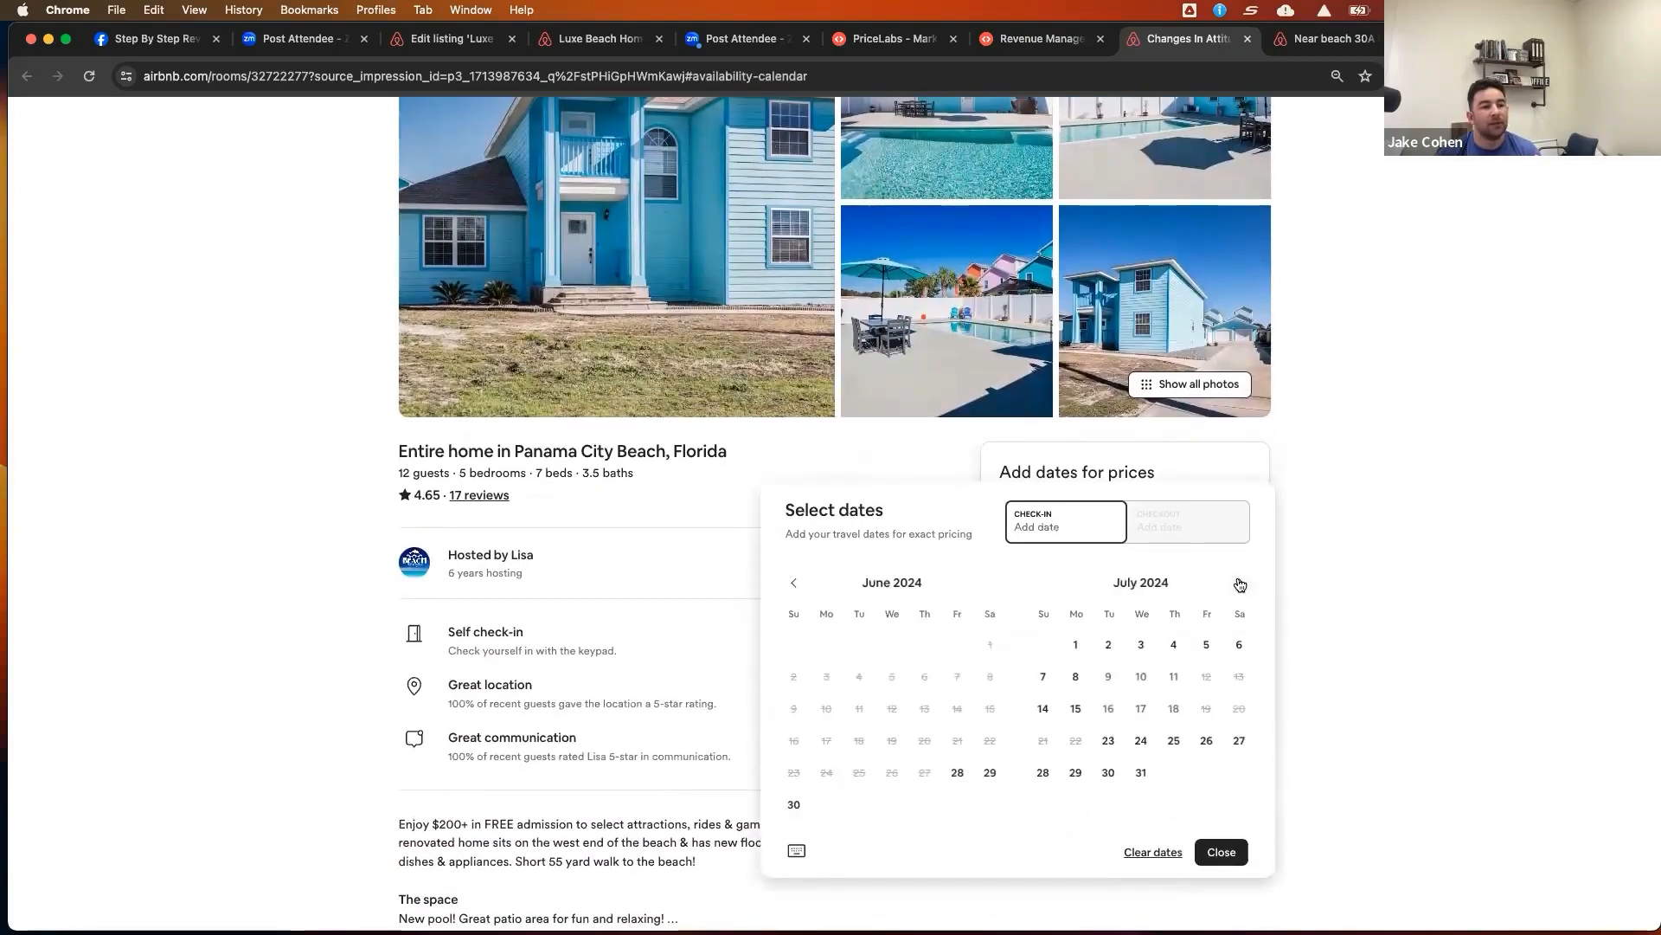
{"action": "left_click", "coordinate": [1241, 585]}
{"action": "left_click", "coordinate": [1243, 586]}
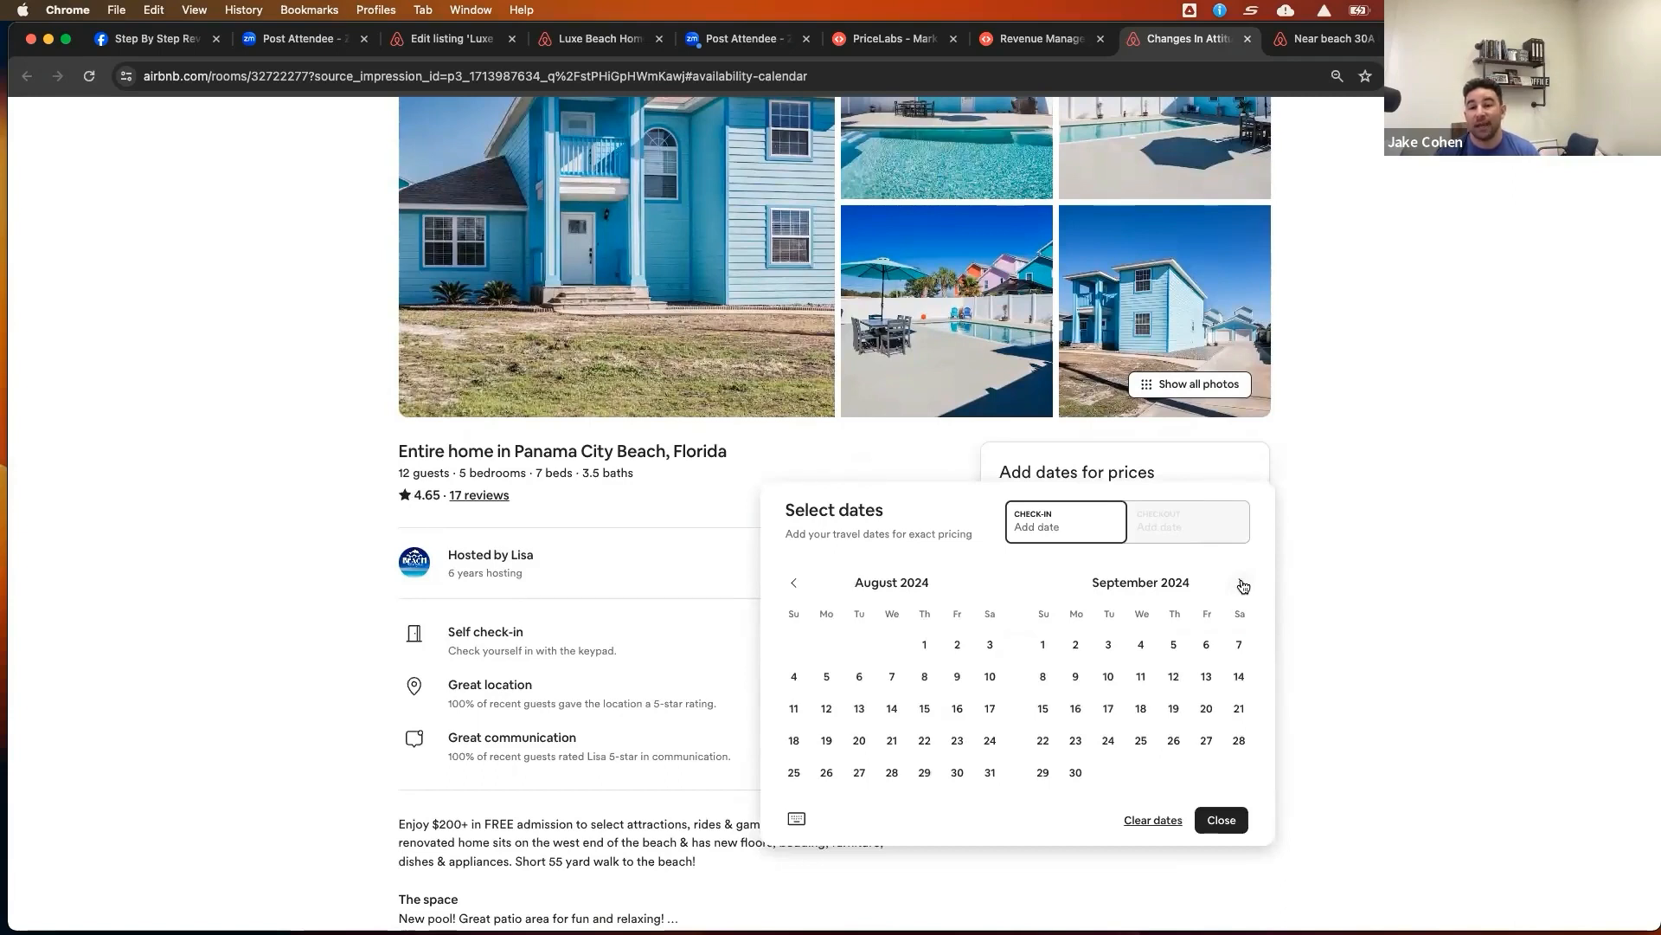
{"action": "scroll", "coordinate": [966, 317], "scroll_direction": "up", "scroll_amount": 4}
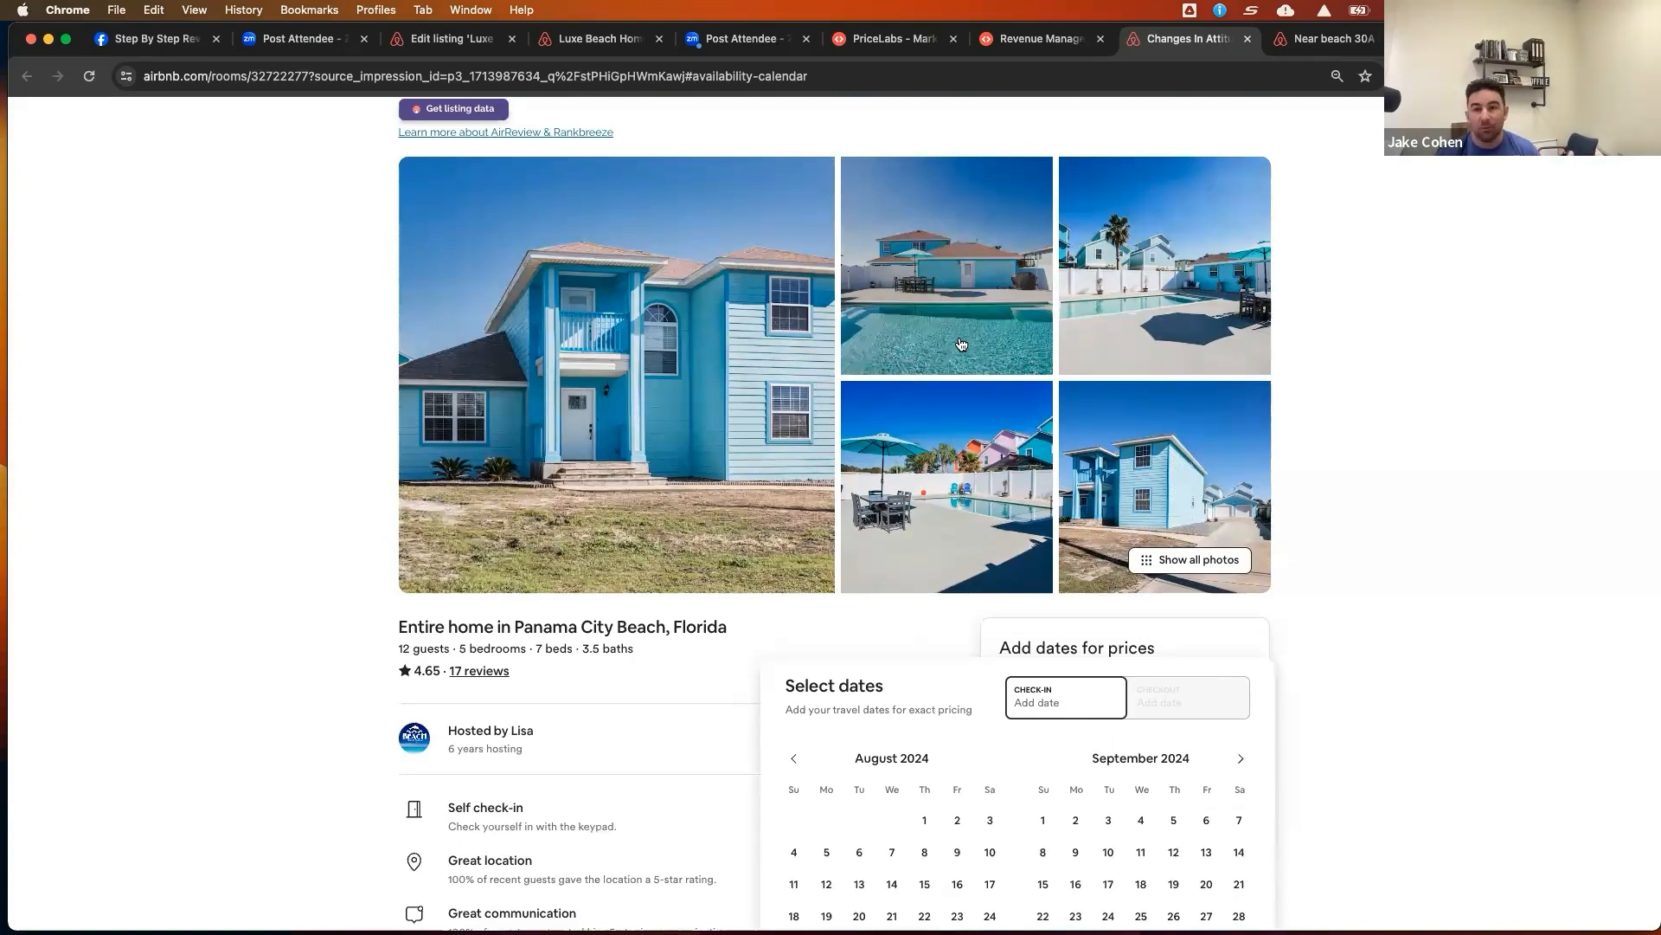
Return to the PriceLabs comp set table and select the Changes In Attitude and STEPS TO BEACH! listings
{"action": "left_click", "coordinate": [1039, 38]}
{"action": "scroll", "coordinate": [819, 490], "scroll_direction": "left", "scroll_amount": 2}
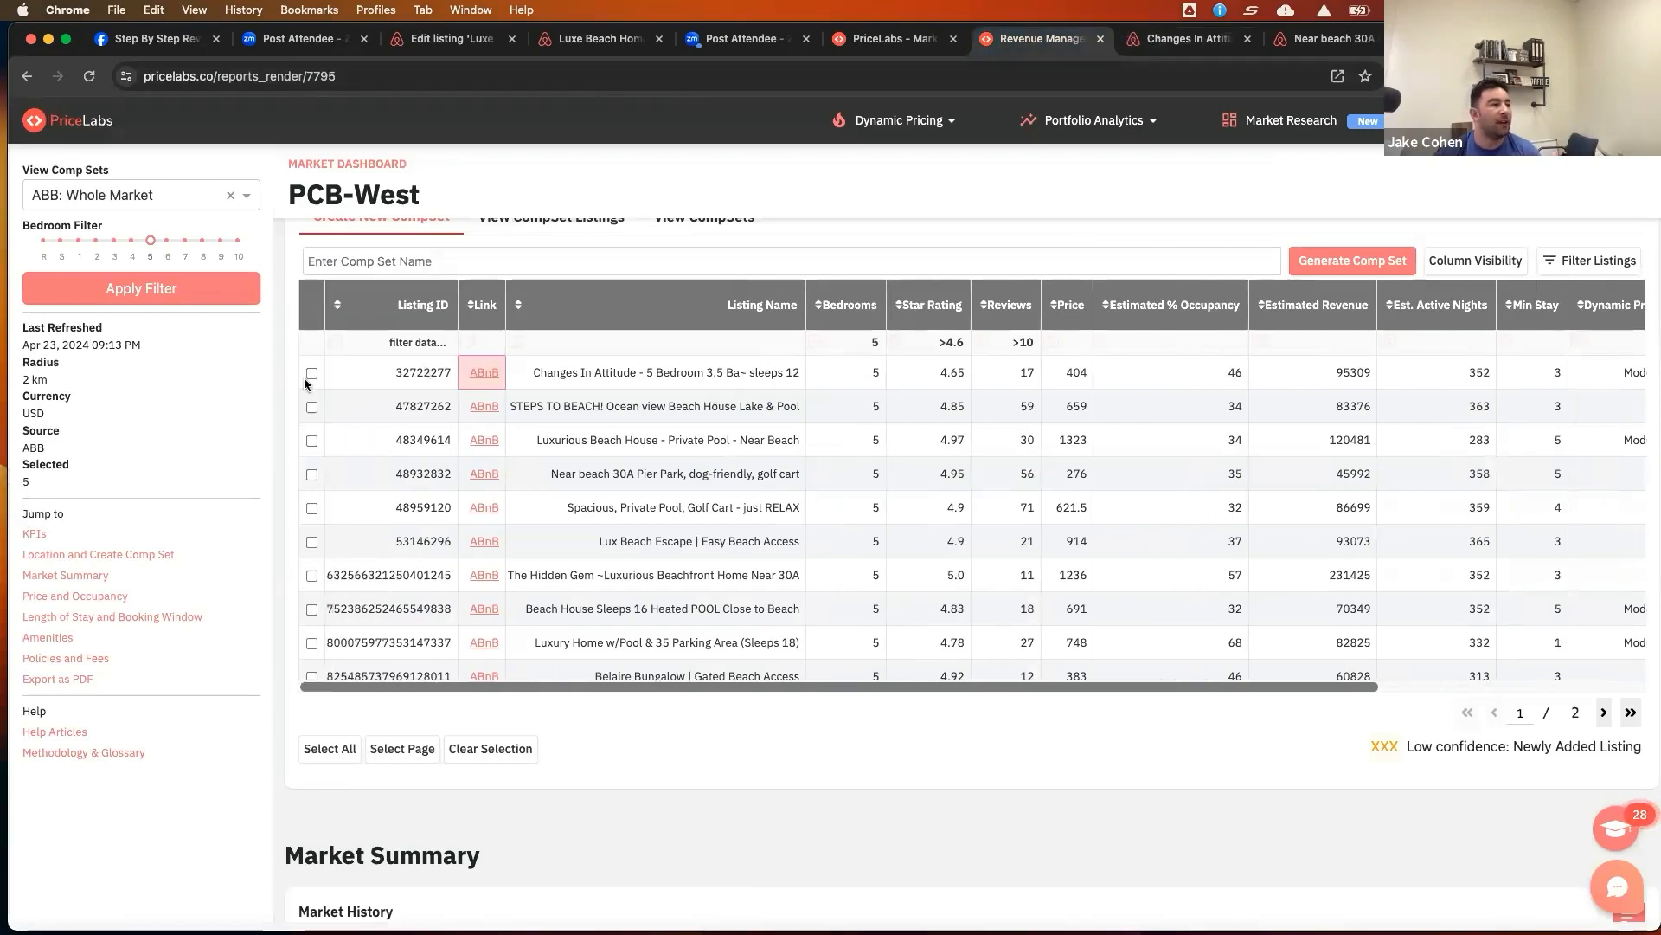
{"action": "scroll", "coordinate": [376, 571], "scroll_direction": "down", "scroll_amount": 1}
{"action": "scroll", "coordinate": [375, 571], "scroll_direction": "up", "scroll_amount": 1}
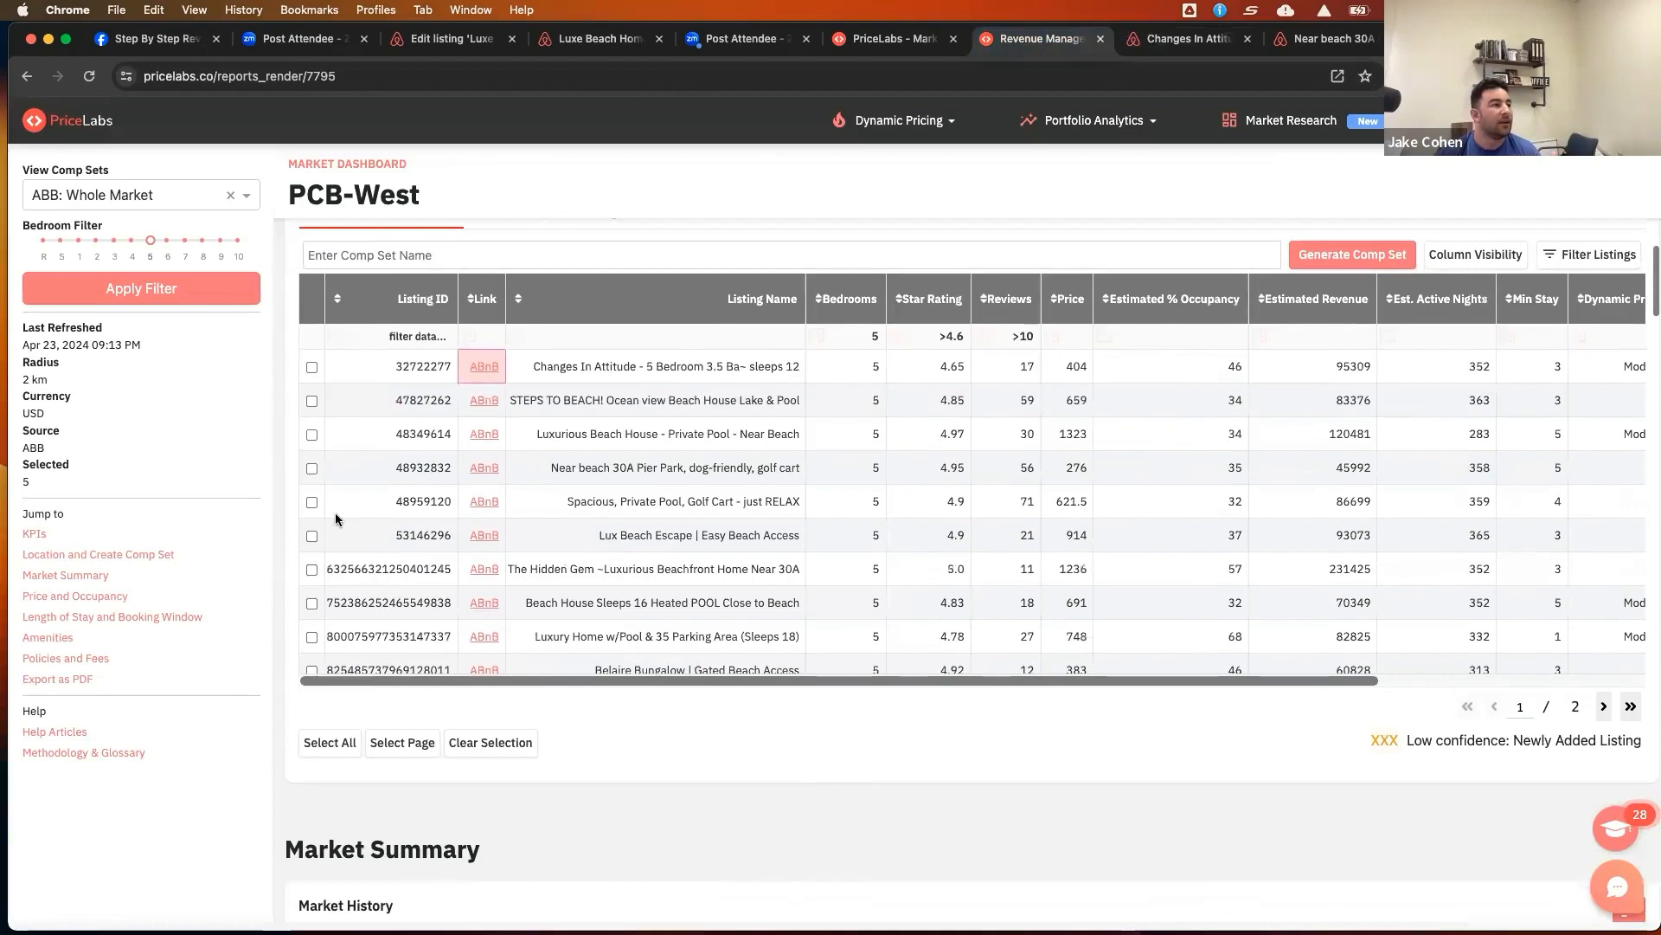
{"action": "left_click", "coordinate": [311, 369]}
{"action": "left_click", "coordinate": [312, 401]}
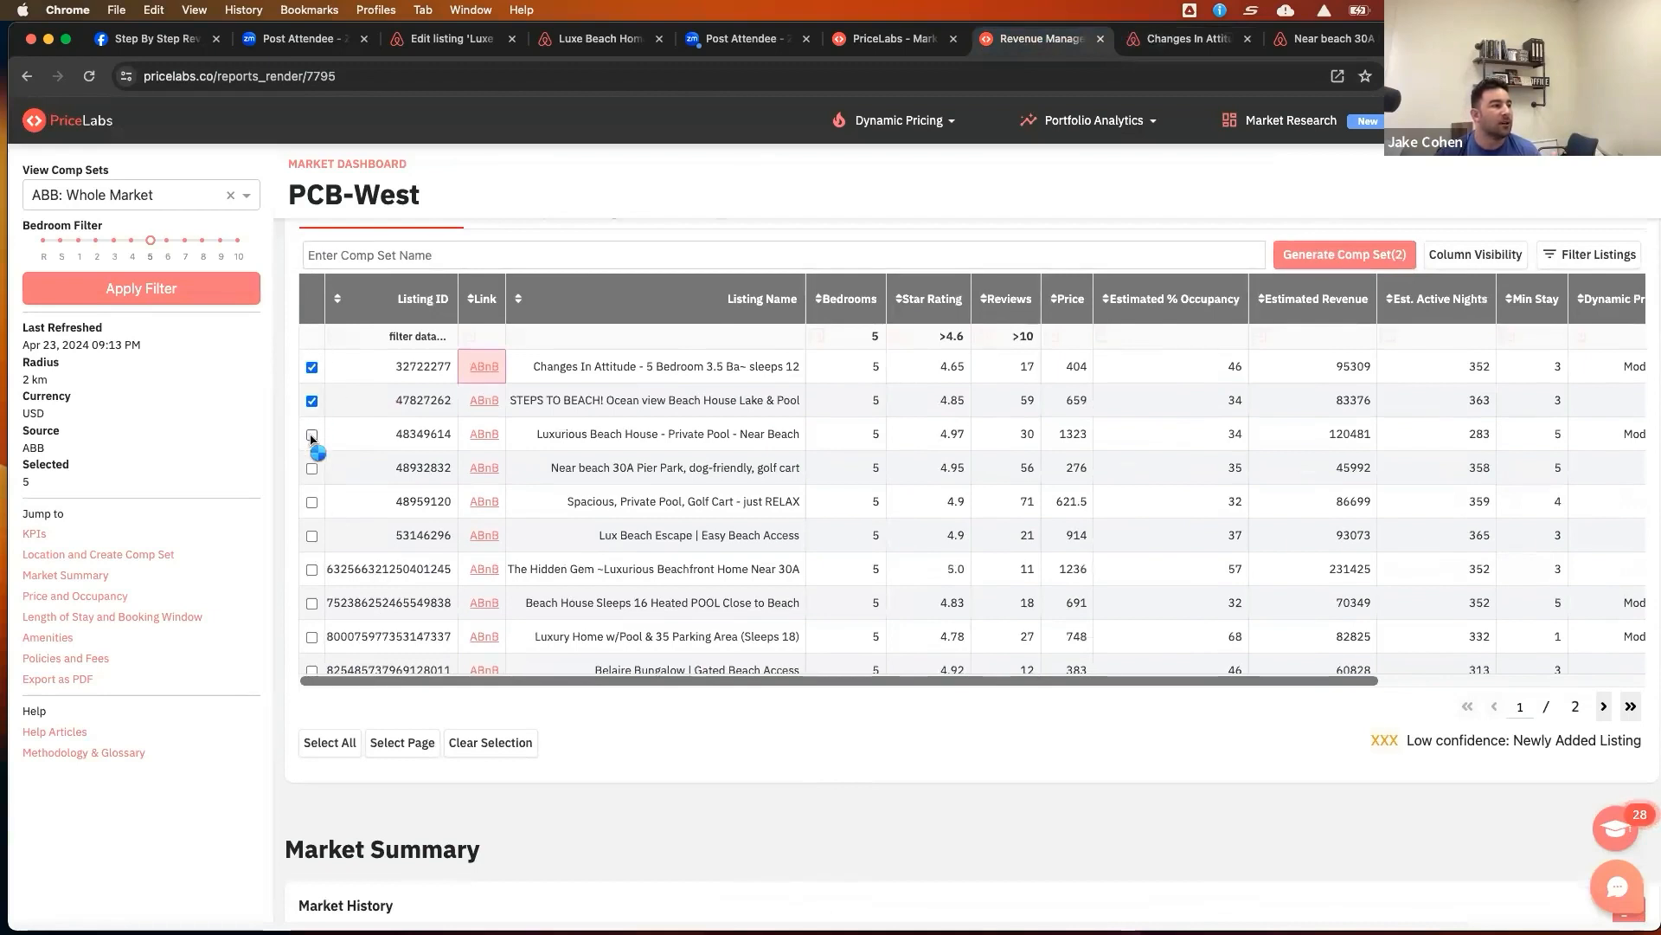
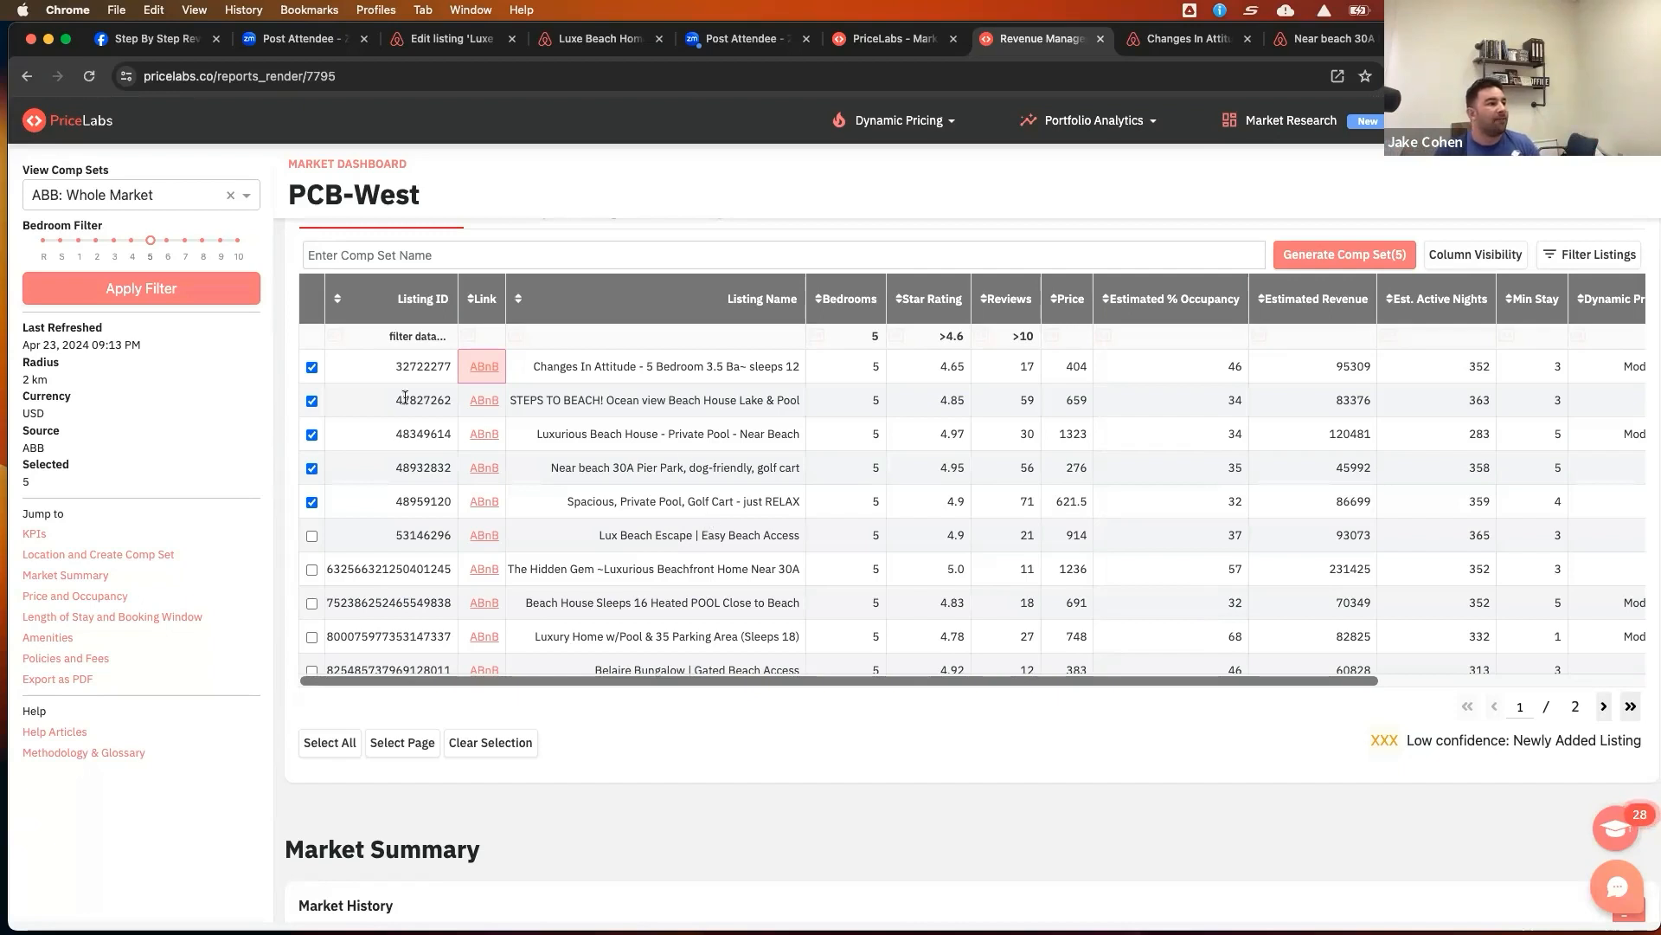
Review the market dashboard KPIs, listing map, comp set table and Market History charts for the whole market
{"action": "scroll", "coordinate": [247, 339], "scroll_direction": "up", "scroll_amount": 10}
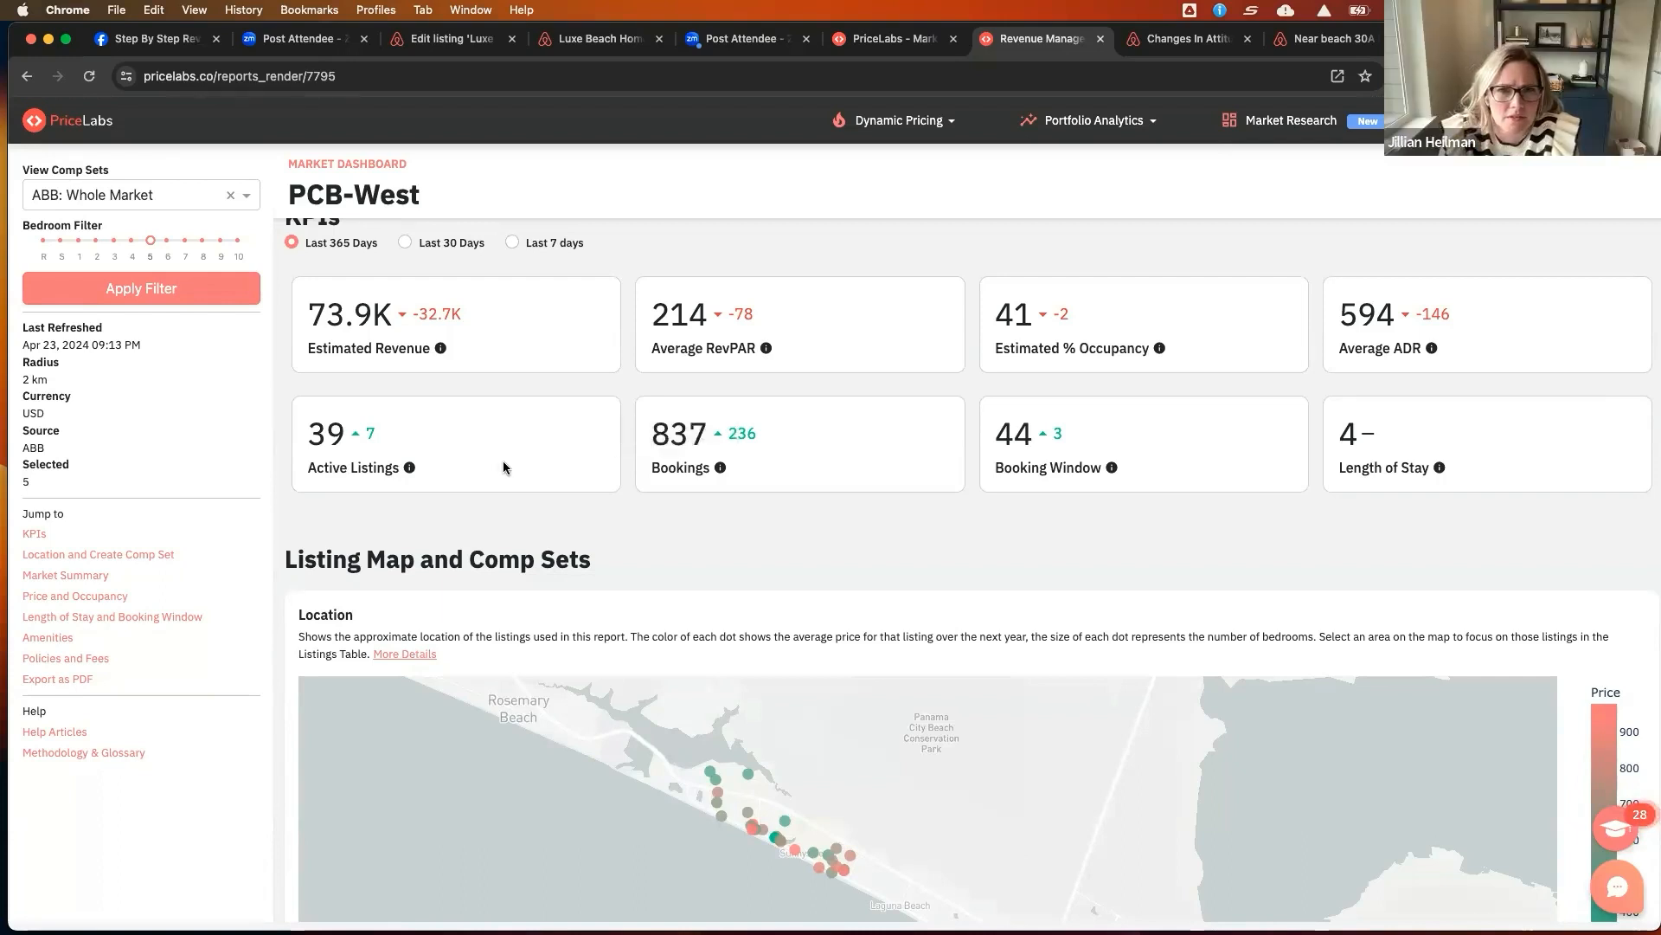
{"action": "scroll", "coordinate": [631, 482], "scroll_direction": "down", "scroll_amount": 3}
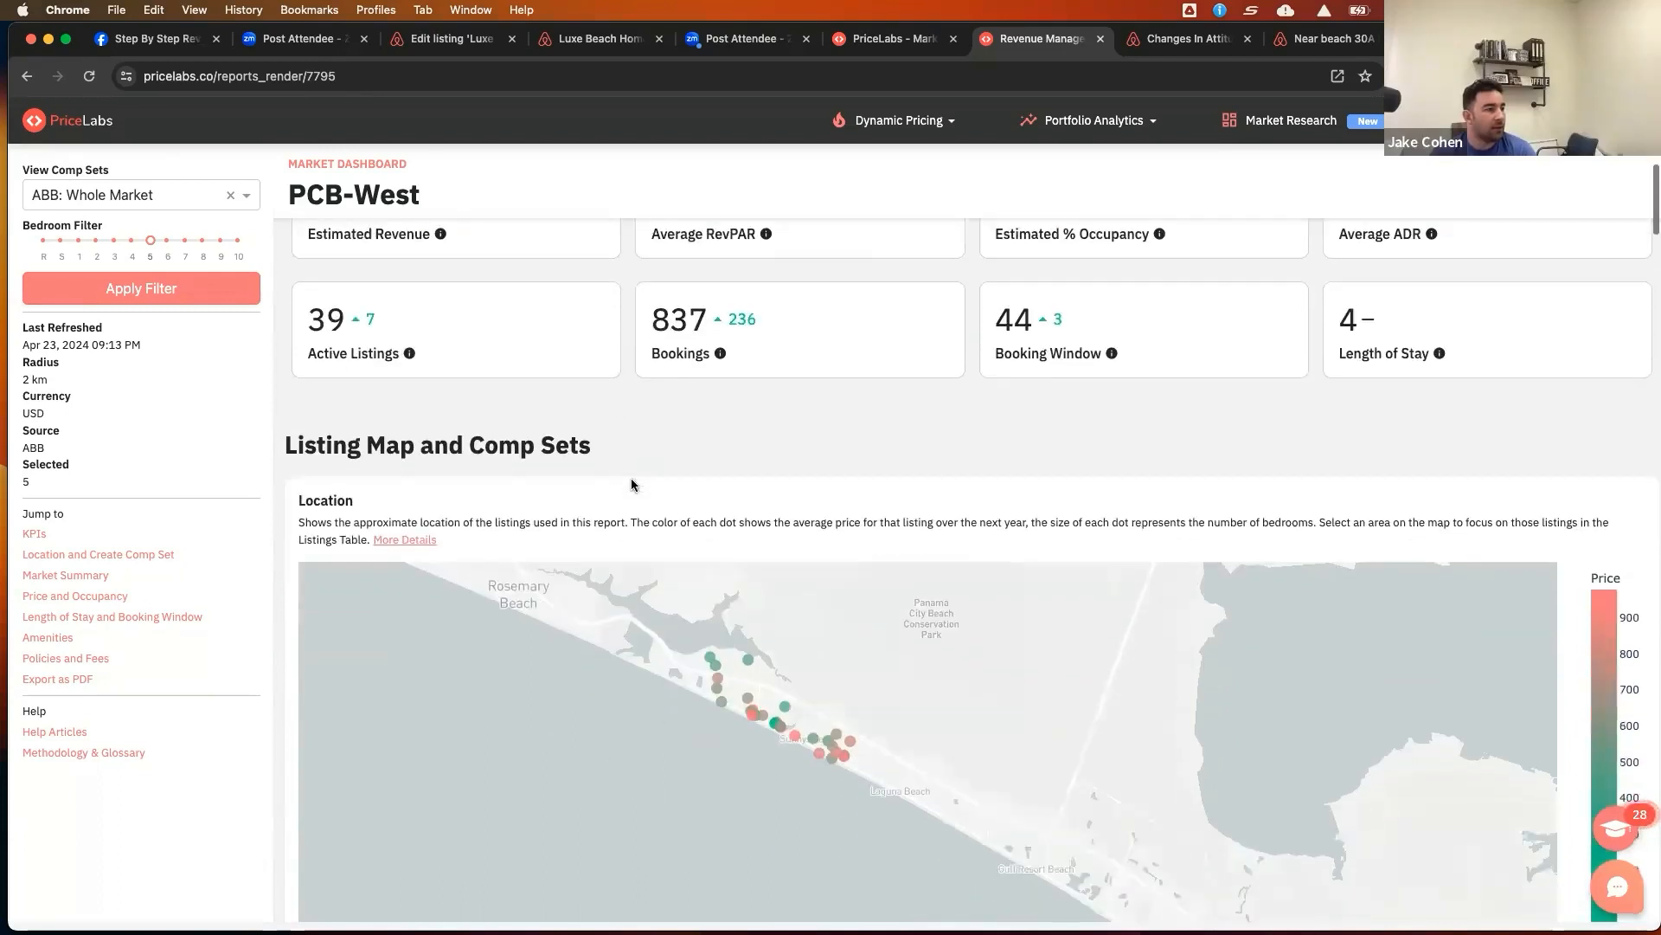
{"action": "scroll", "coordinate": [183, 398], "scroll_direction": "down", "scroll_amount": 5}
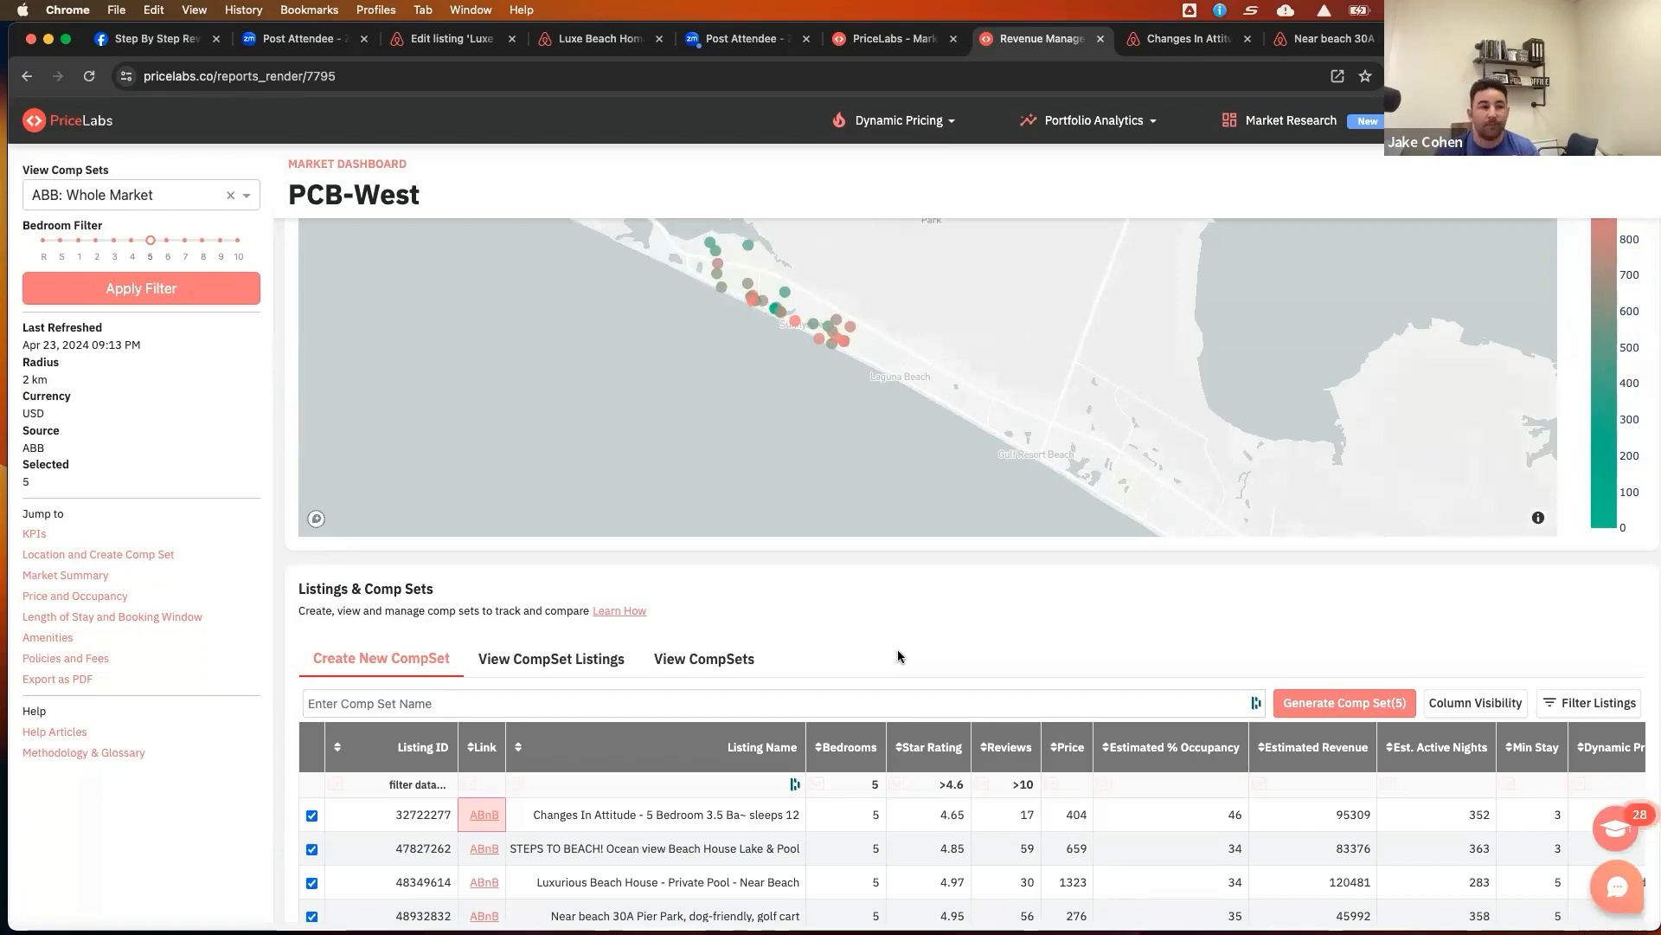
{"action": "scroll", "coordinate": [885, 641], "scroll_direction": "down", "scroll_amount": 5}
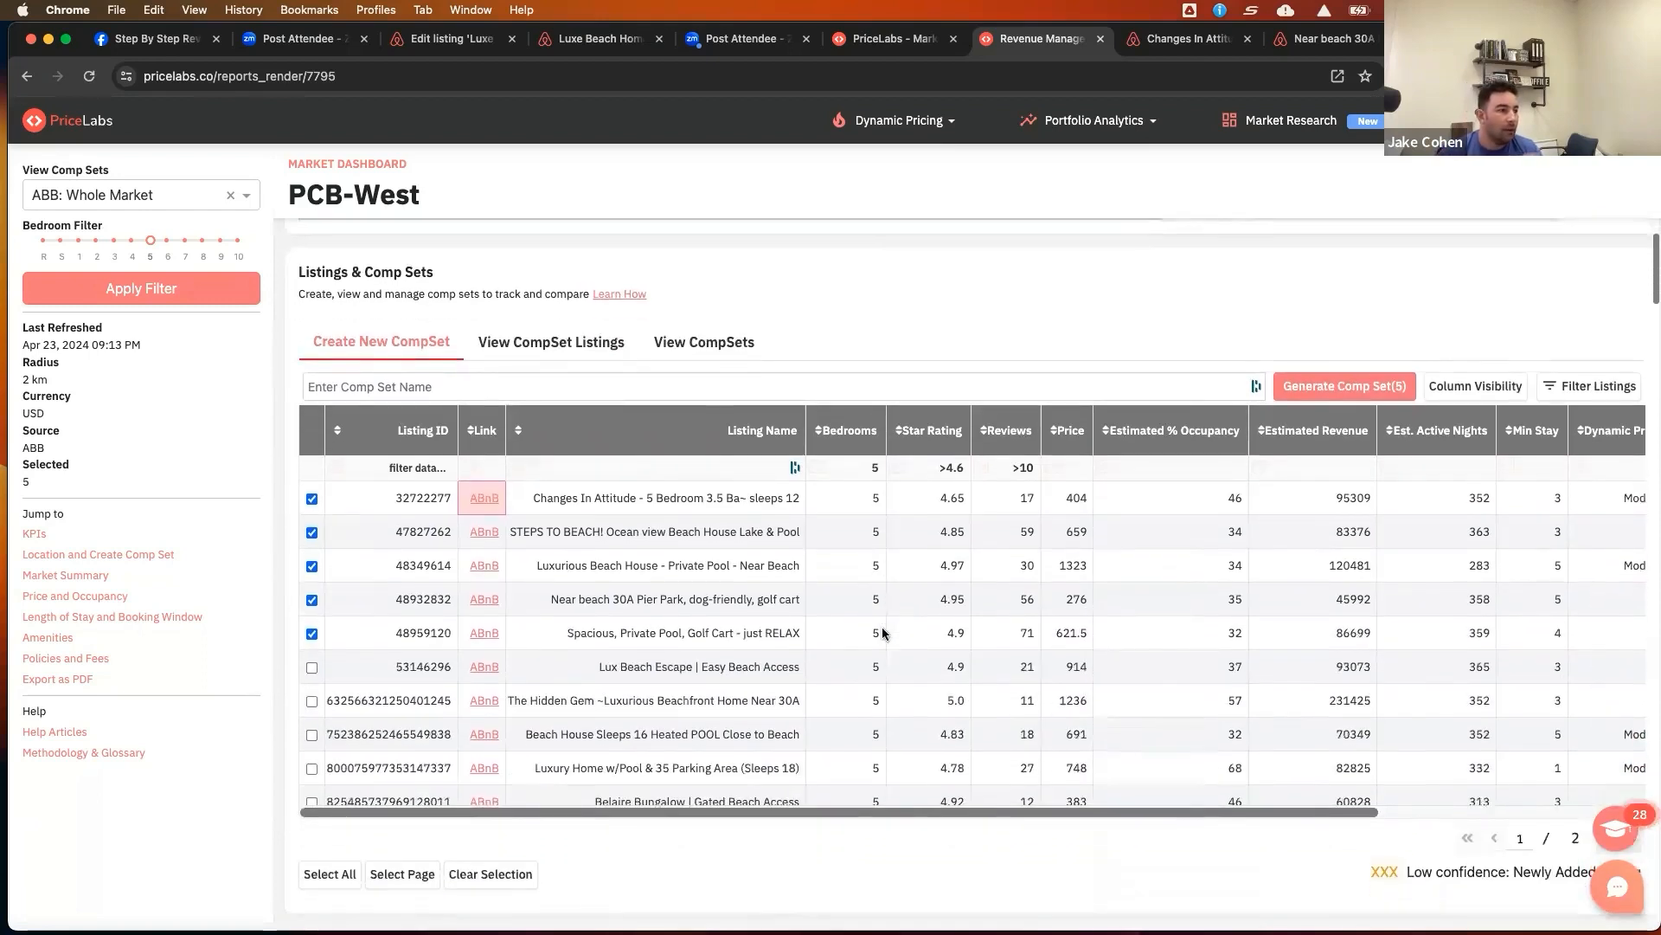
{"action": "scroll", "coordinate": [881, 626], "scroll_direction": "down", "scroll_amount": 1}
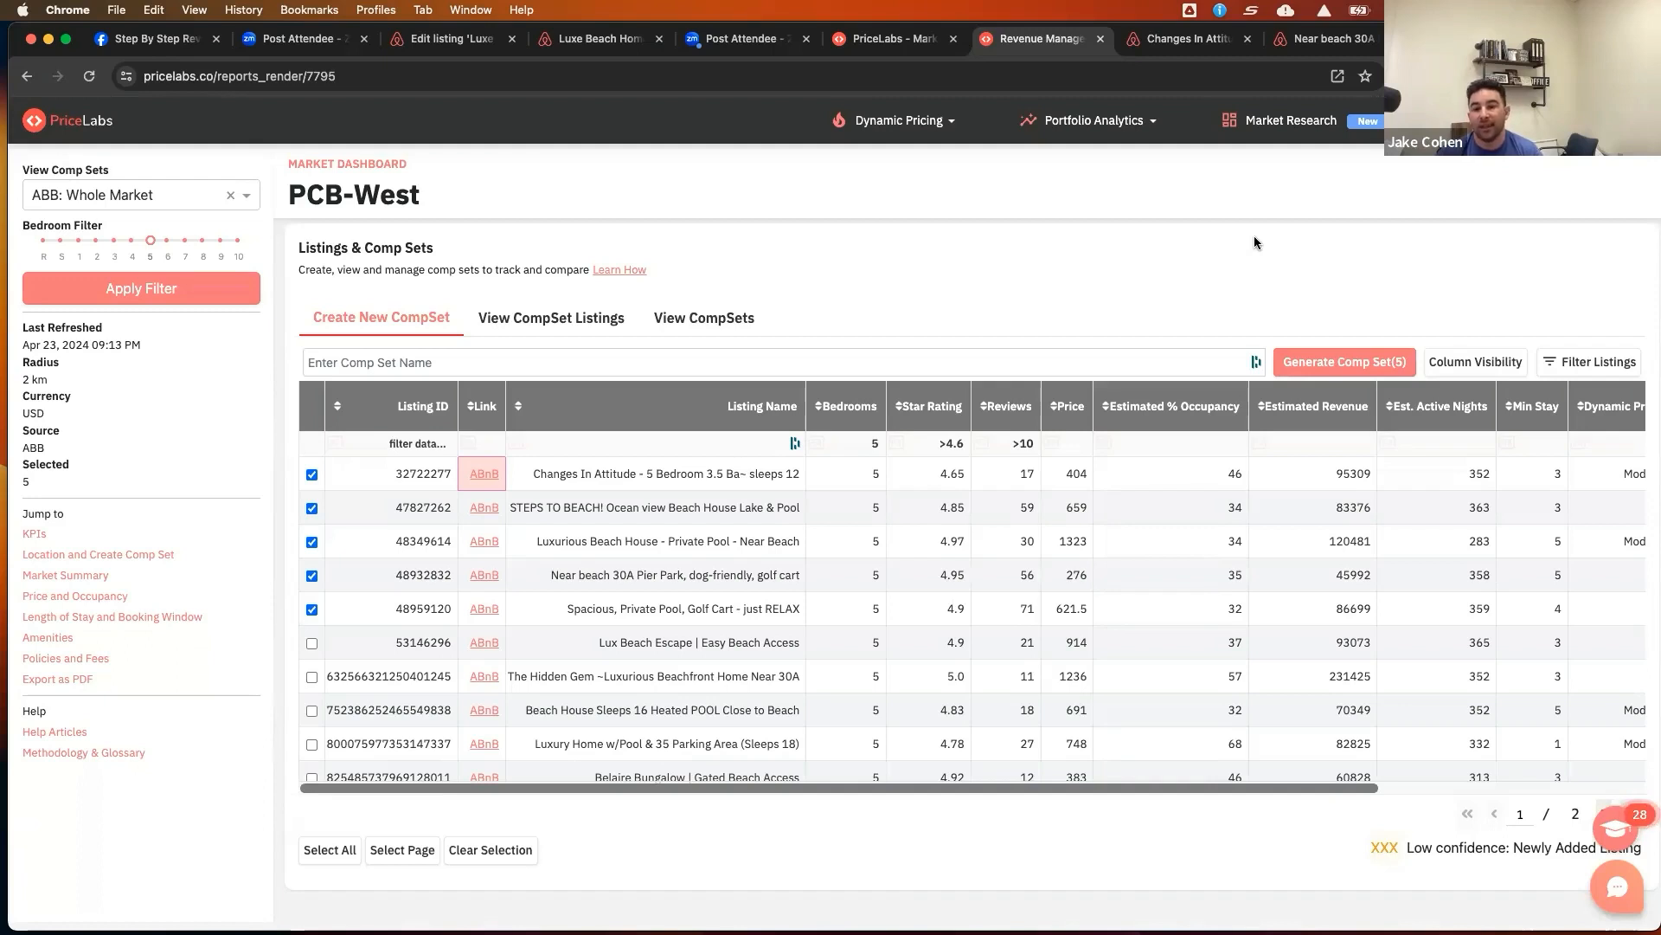
{"action": "scroll", "coordinate": [1186, 444], "scroll_direction": "down", "scroll_amount": 3}
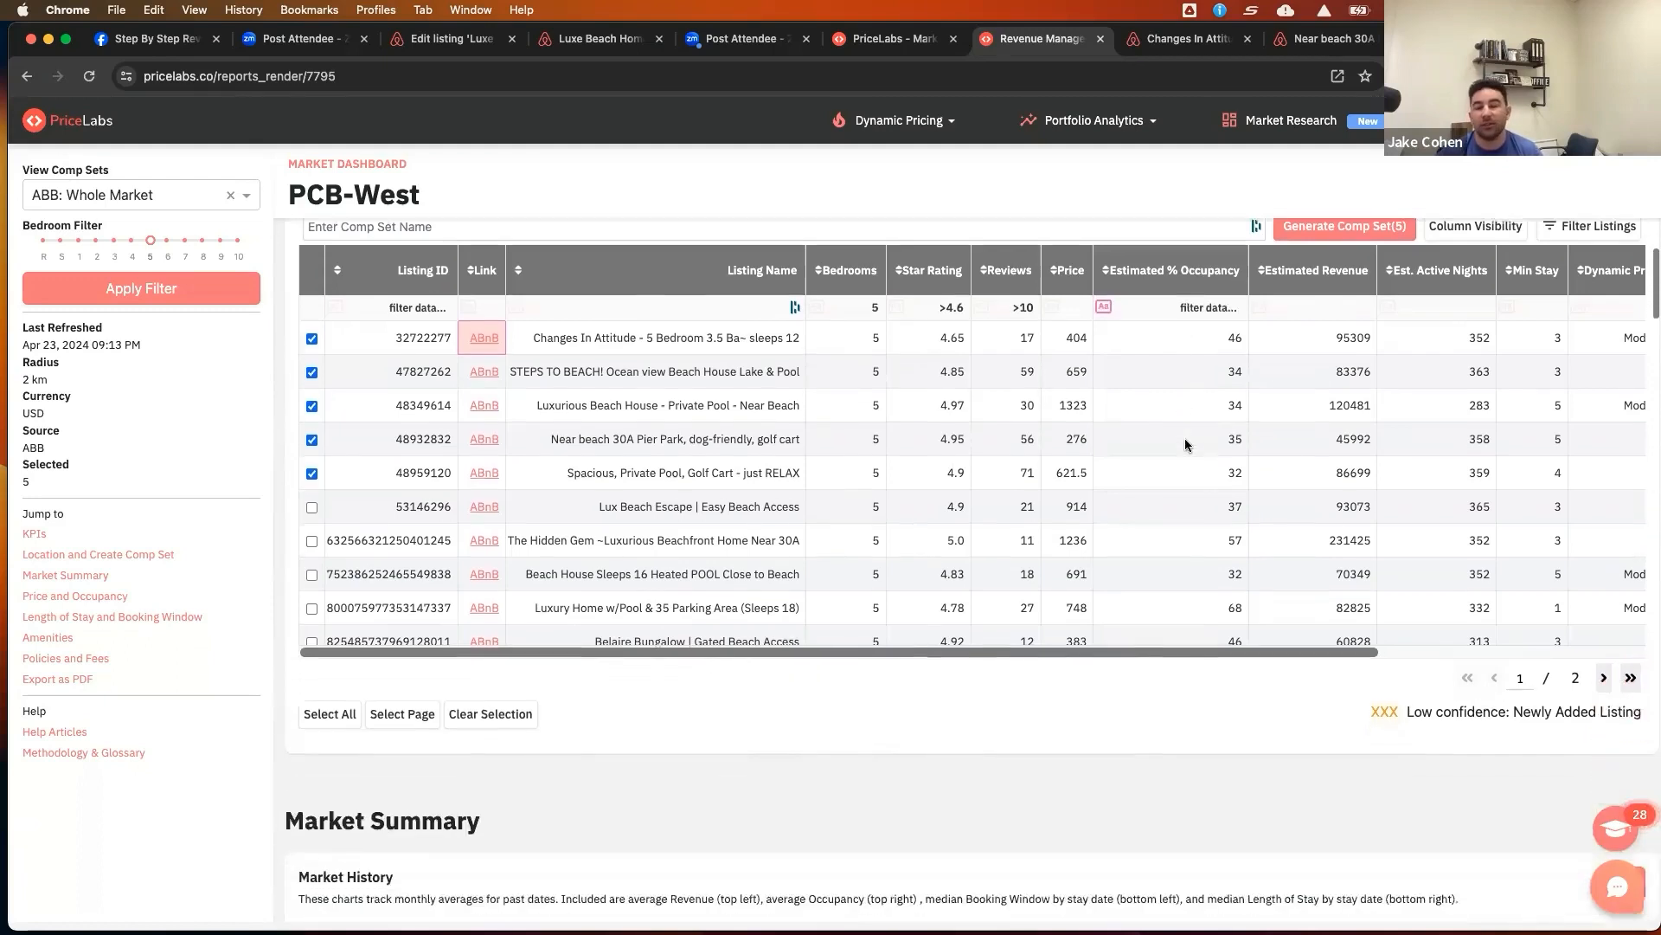
{"action": "scroll", "coordinate": [1186, 444], "scroll_direction": "down", "scroll_amount": 3}
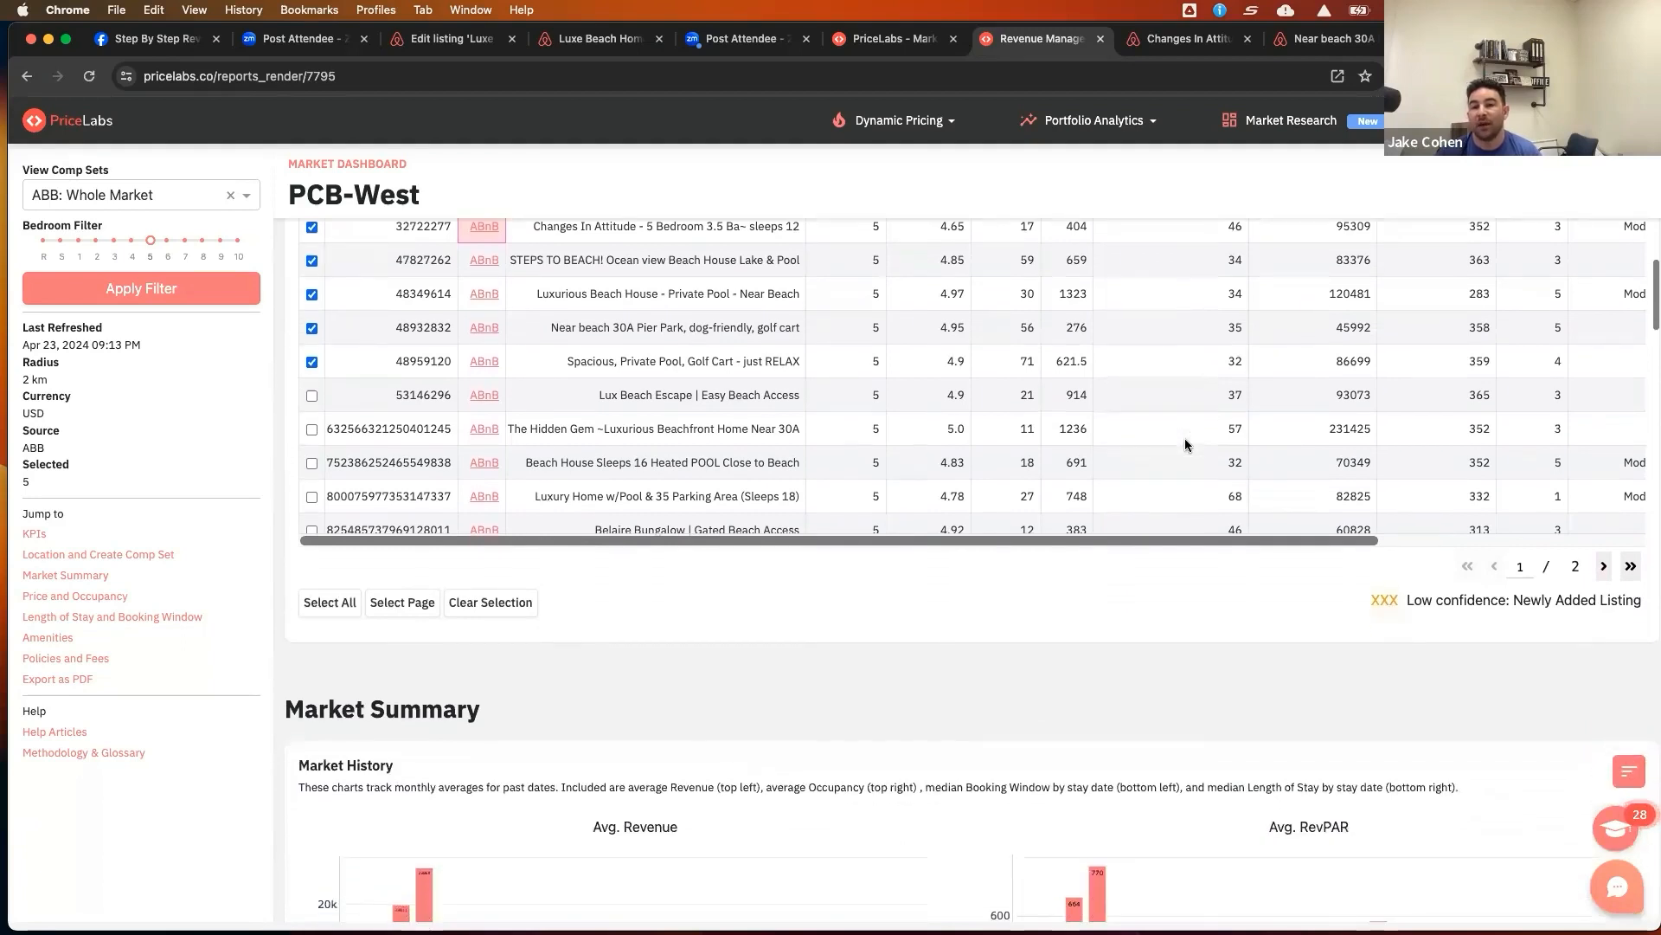
{"action": "scroll", "coordinate": [1185, 445], "scroll_direction": "down", "scroll_amount": 3}
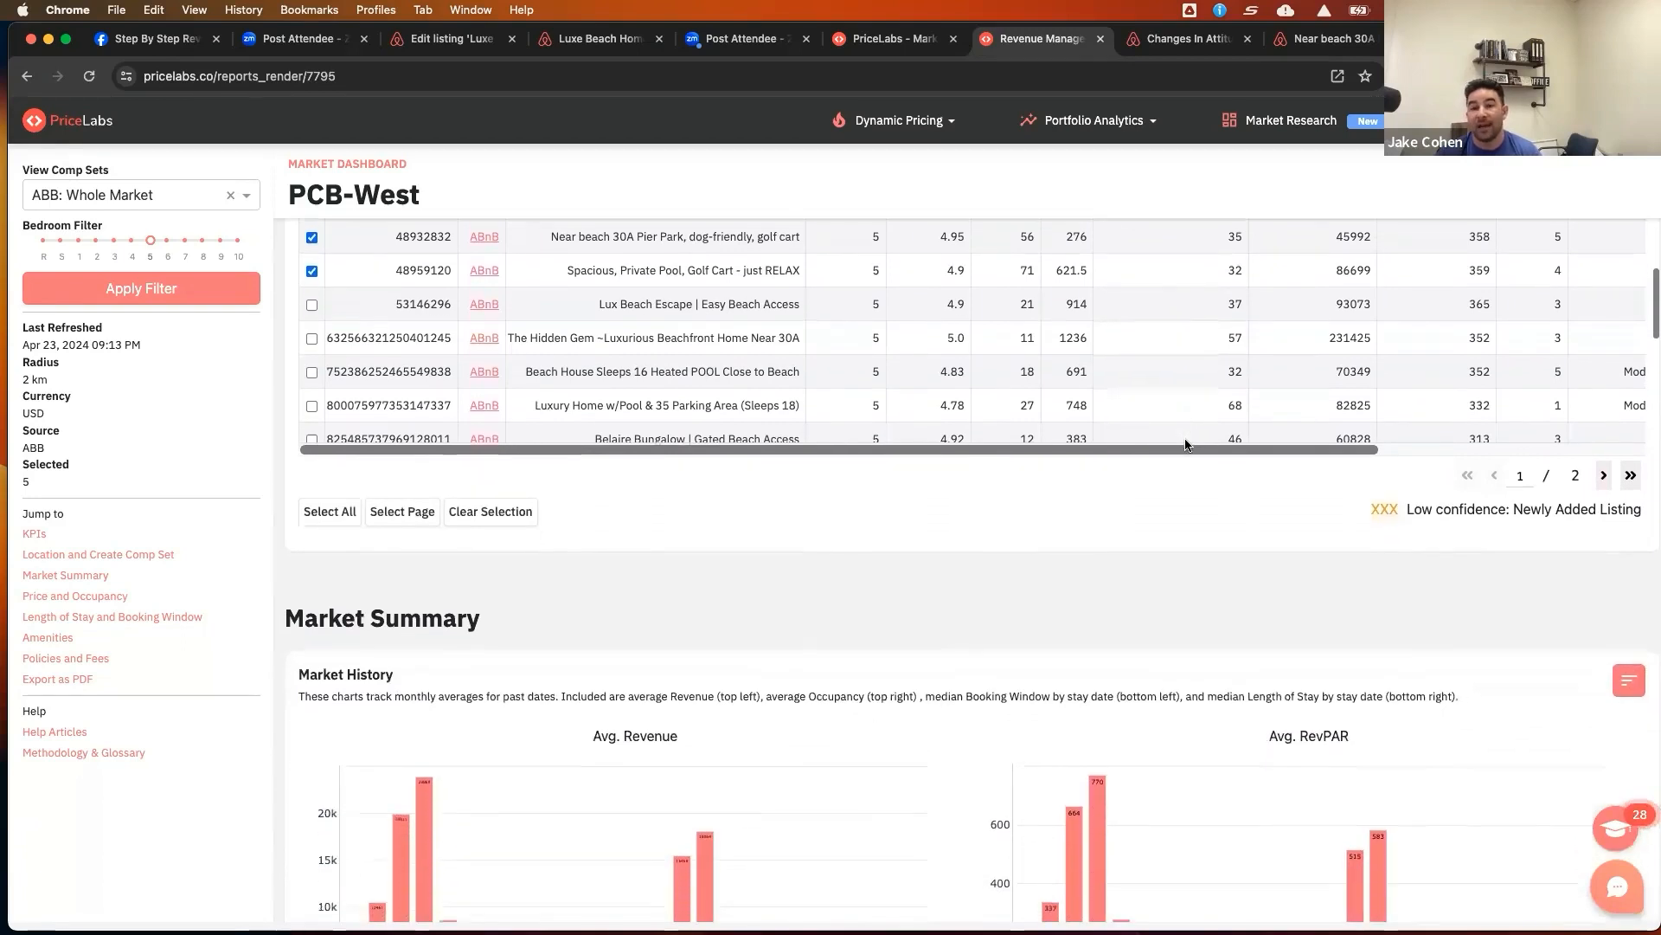
{"action": "scroll", "coordinate": [1185, 445], "scroll_direction": "down", "scroll_amount": 1}
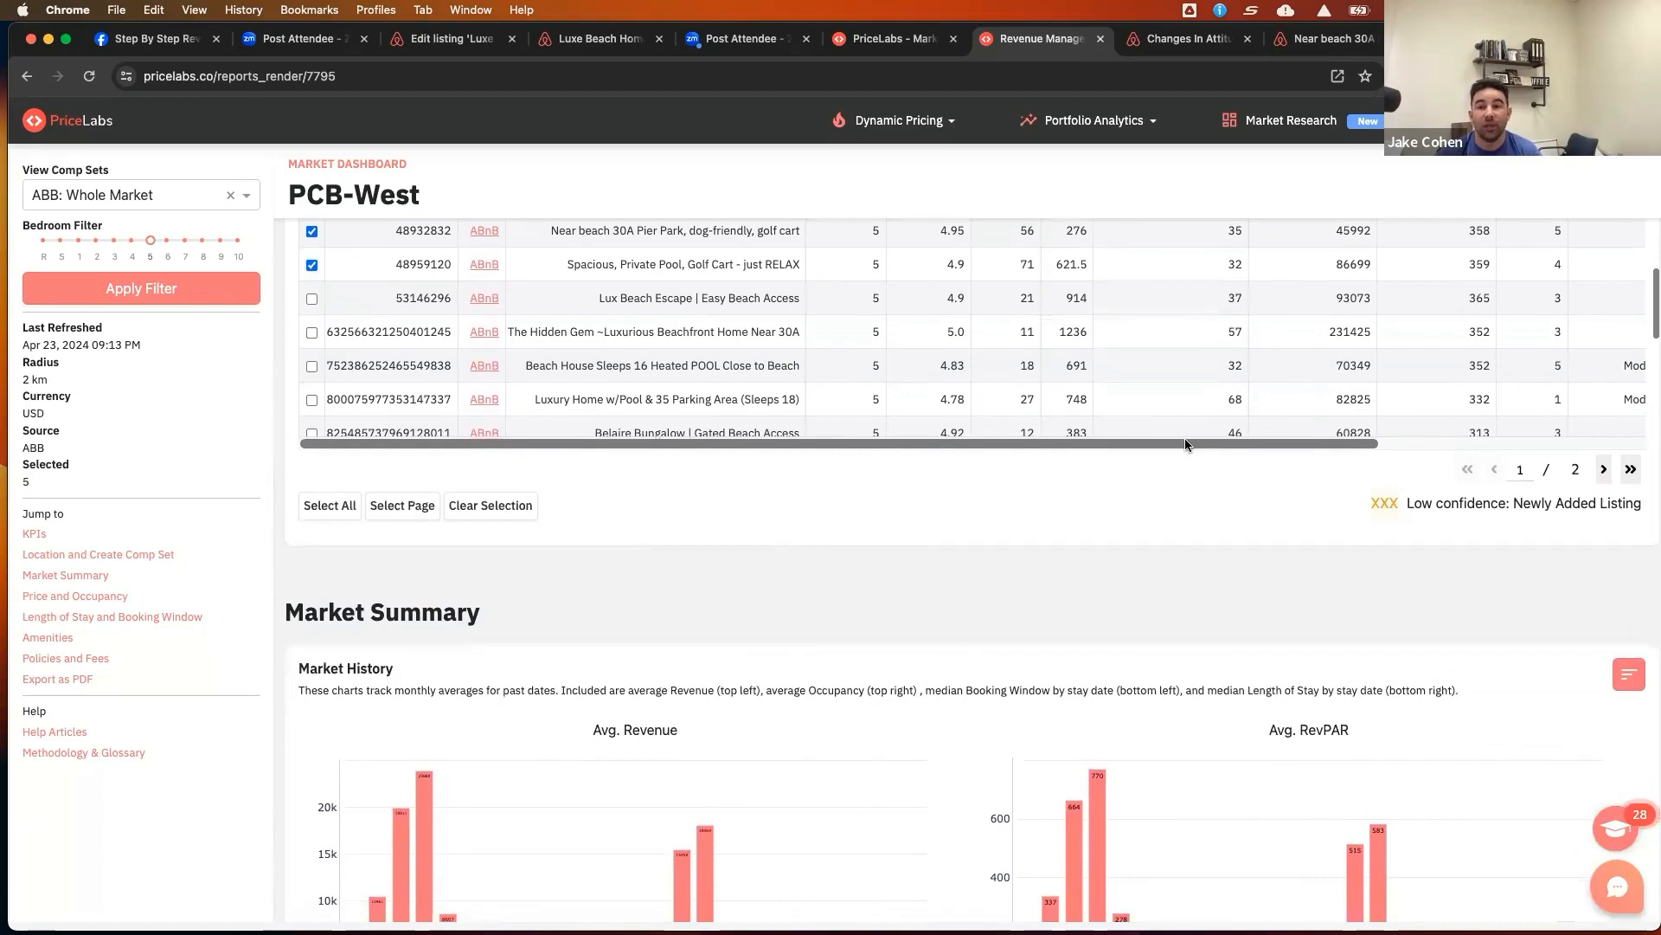
{"action": "scroll", "coordinate": [1186, 445], "scroll_direction": "down", "scroll_amount": 1}
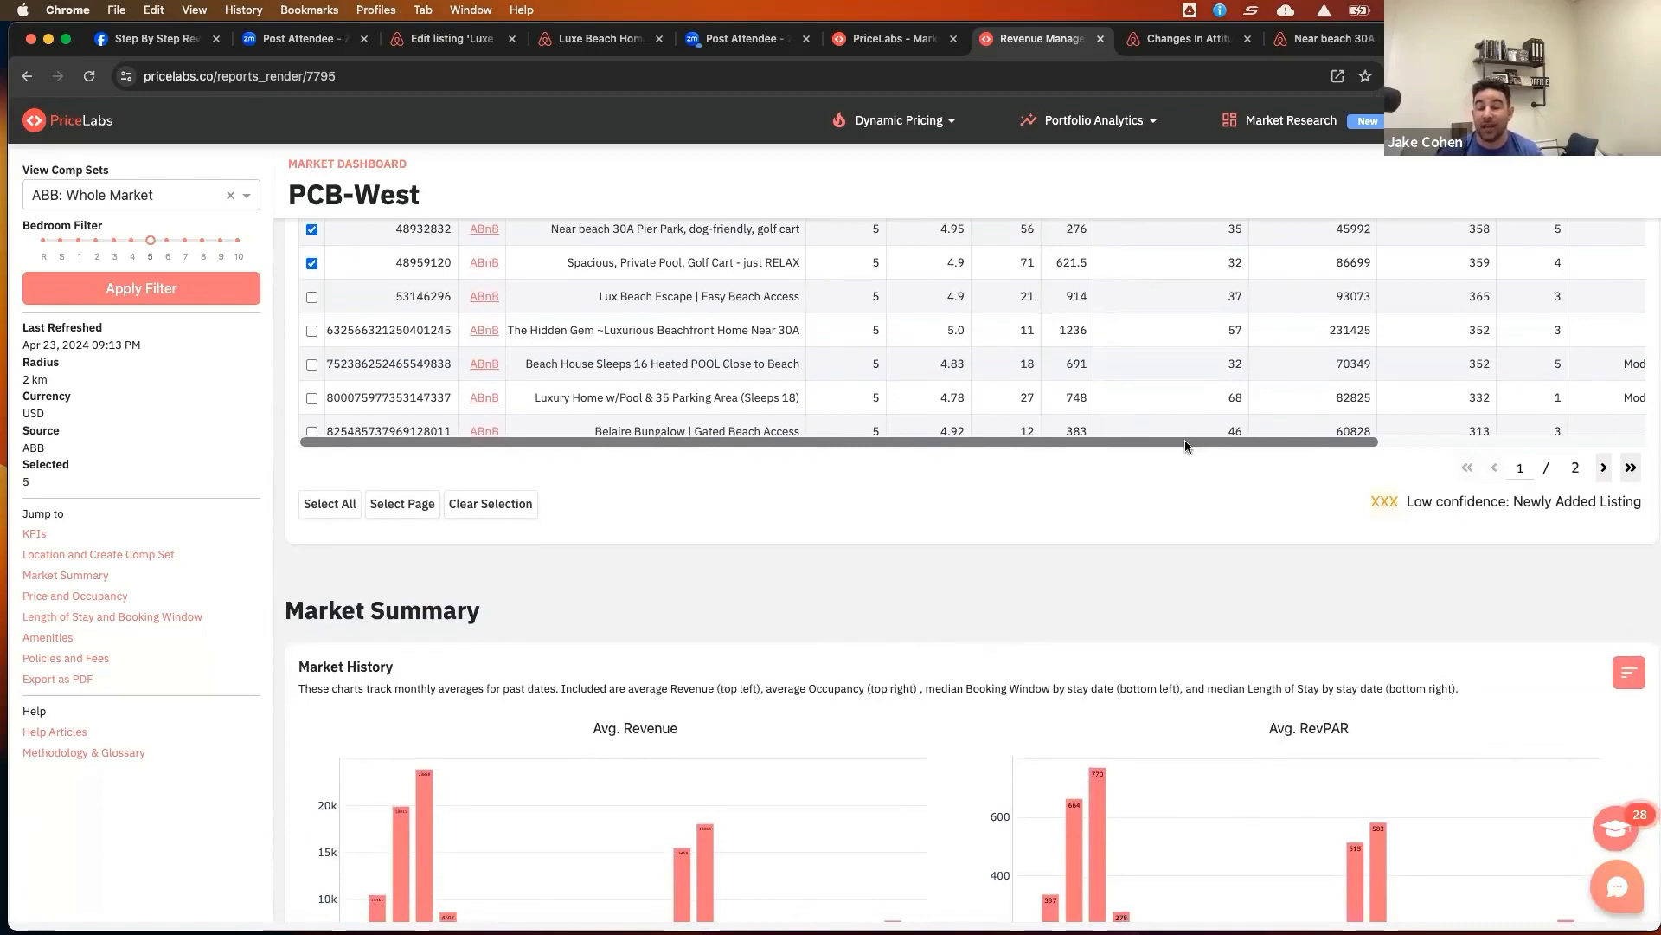
{"action": "scroll", "coordinate": [1185, 444], "scroll_direction": "down", "scroll_amount": 1}
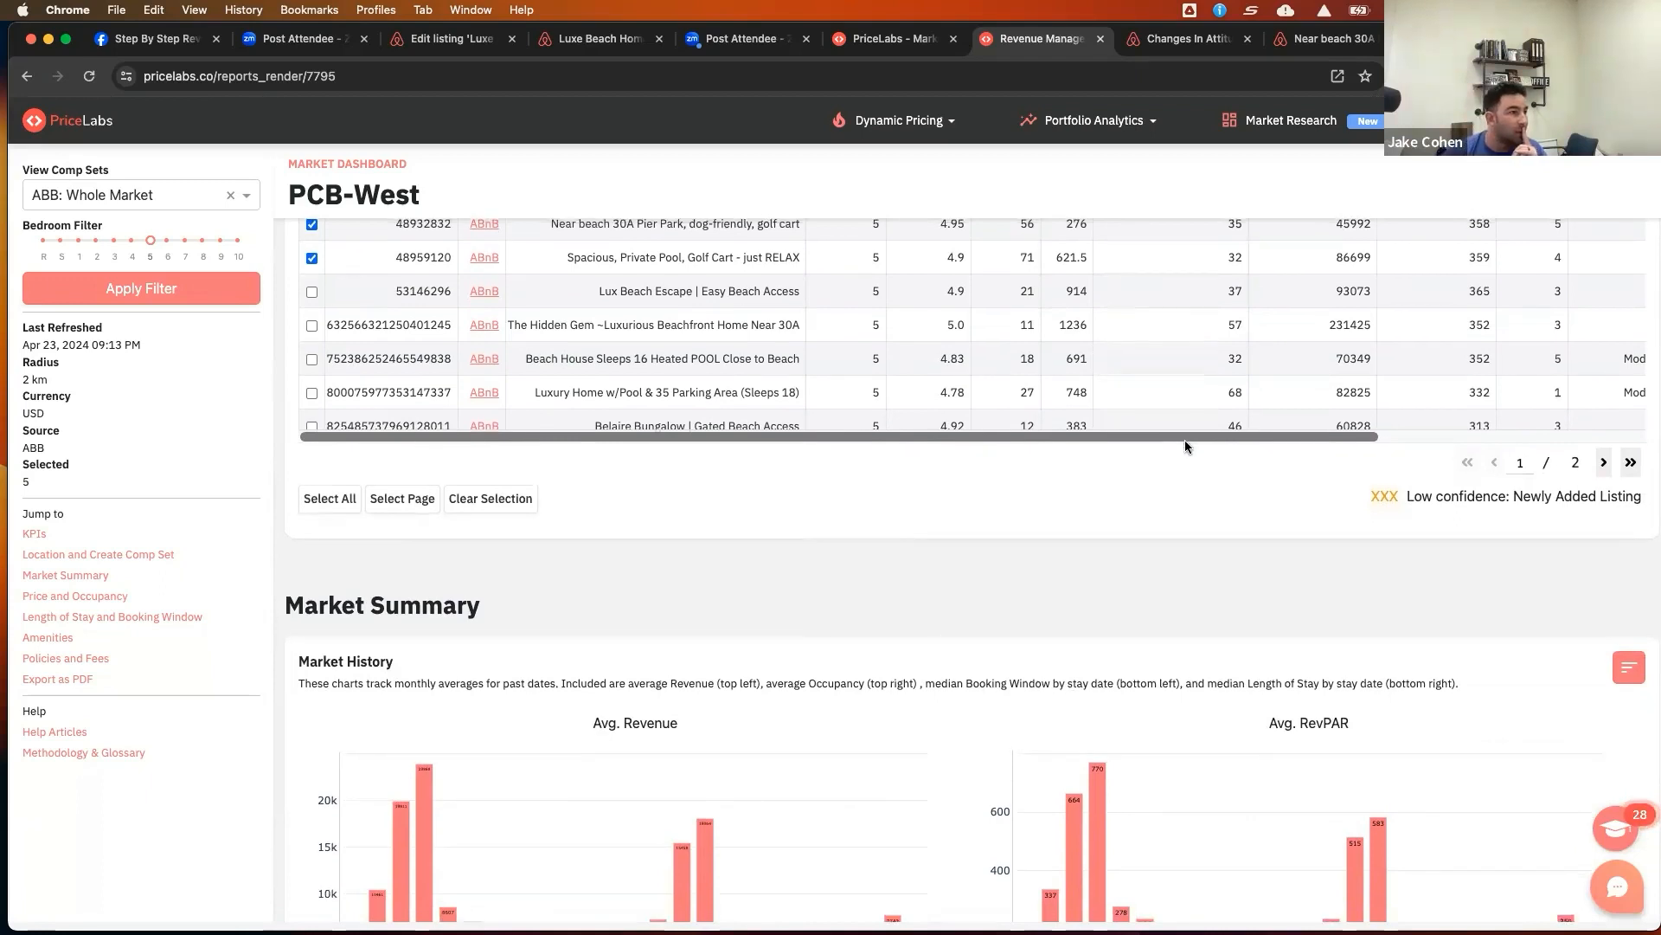
{"action": "scroll", "coordinate": [1187, 443], "scroll_direction": "up", "scroll_amount": 3}
{"action": "scroll", "coordinate": [1186, 439], "scroll_direction": "up", "scroll_amount": 2}
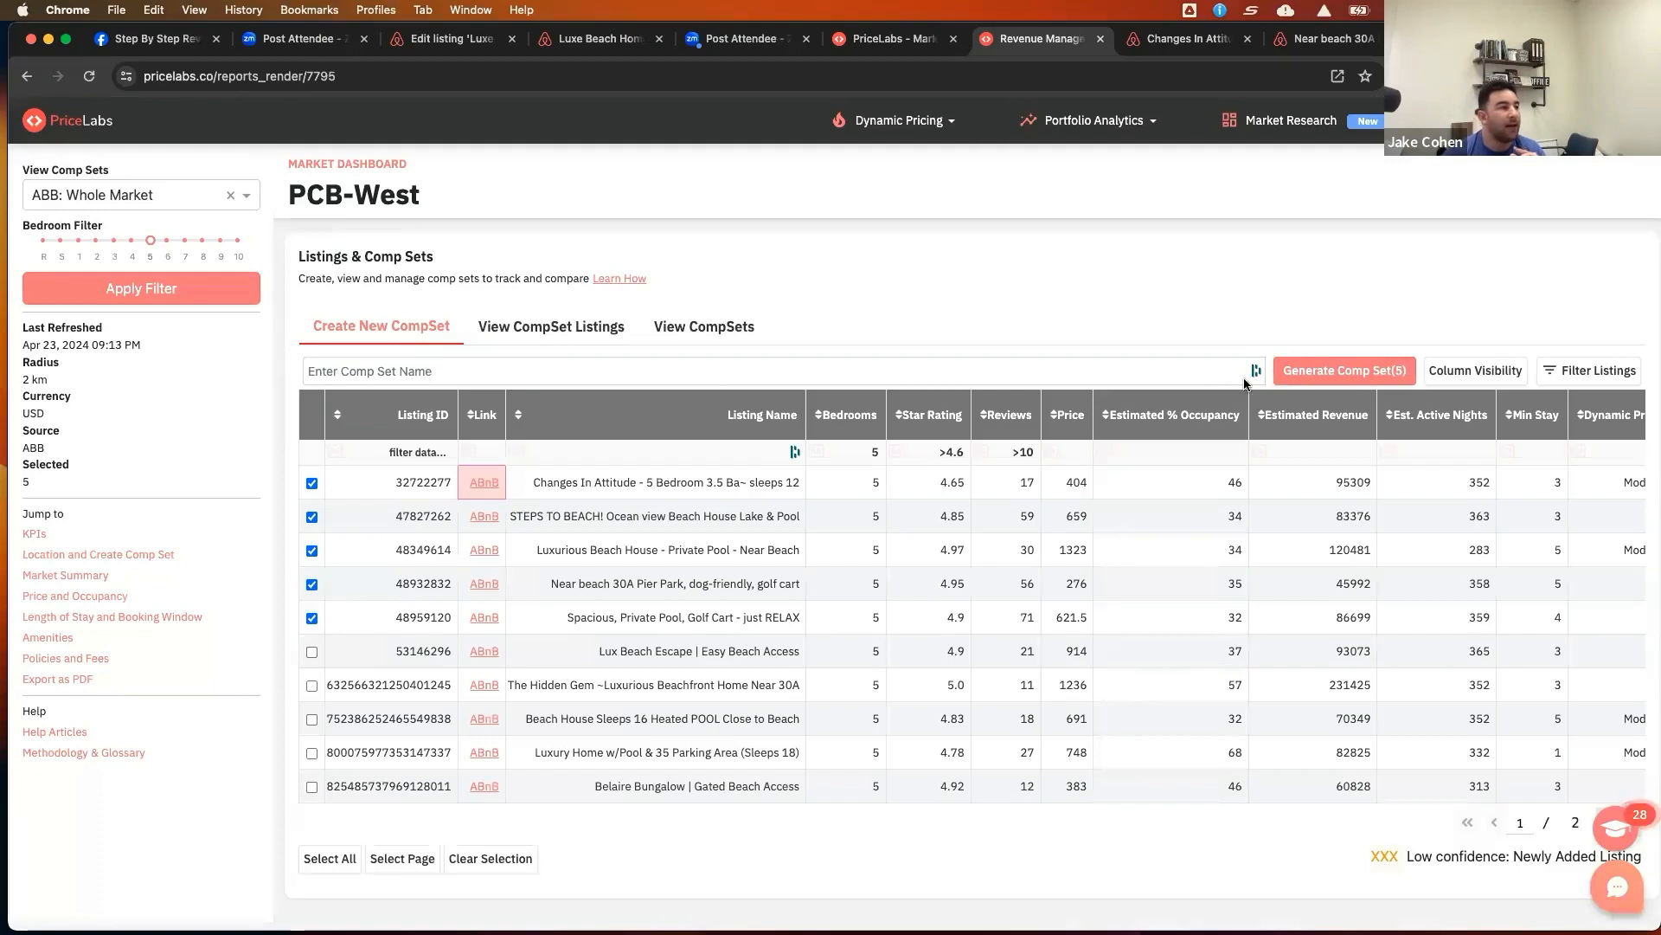
Create a comp set named Example 5 properties from the five selected listings and confirm it
{"action": "left_click", "coordinate": [720, 362]}
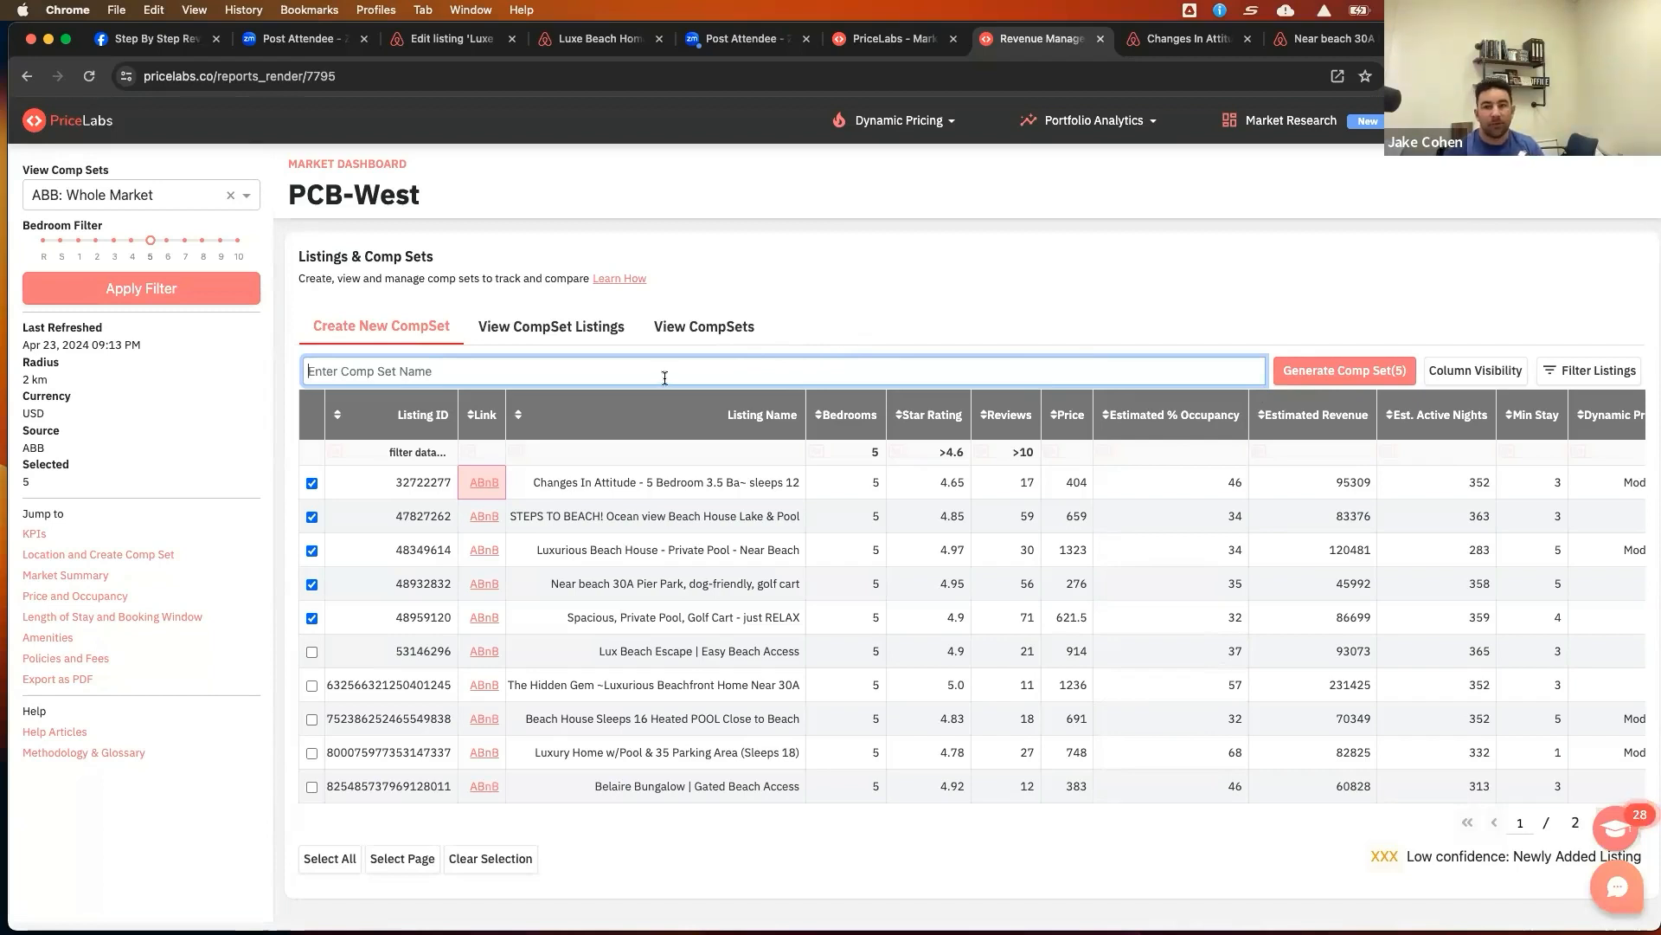
{"action": "type", "text": "Example 5 properties"}
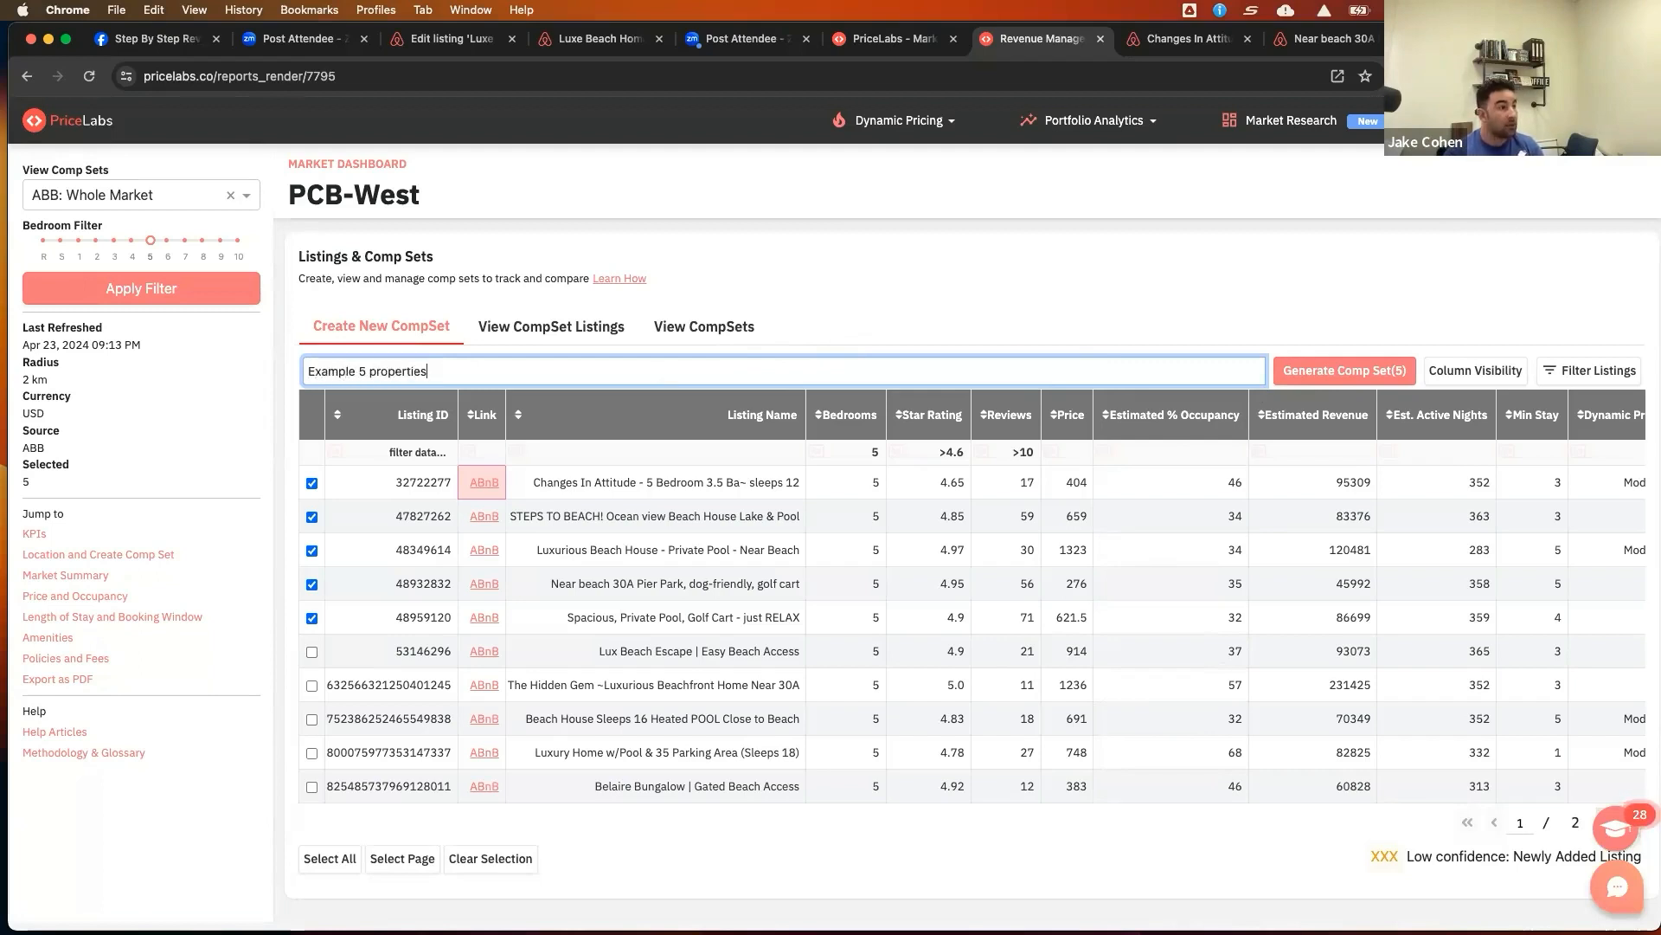
{"action": "left_click", "coordinate": [1335, 372]}
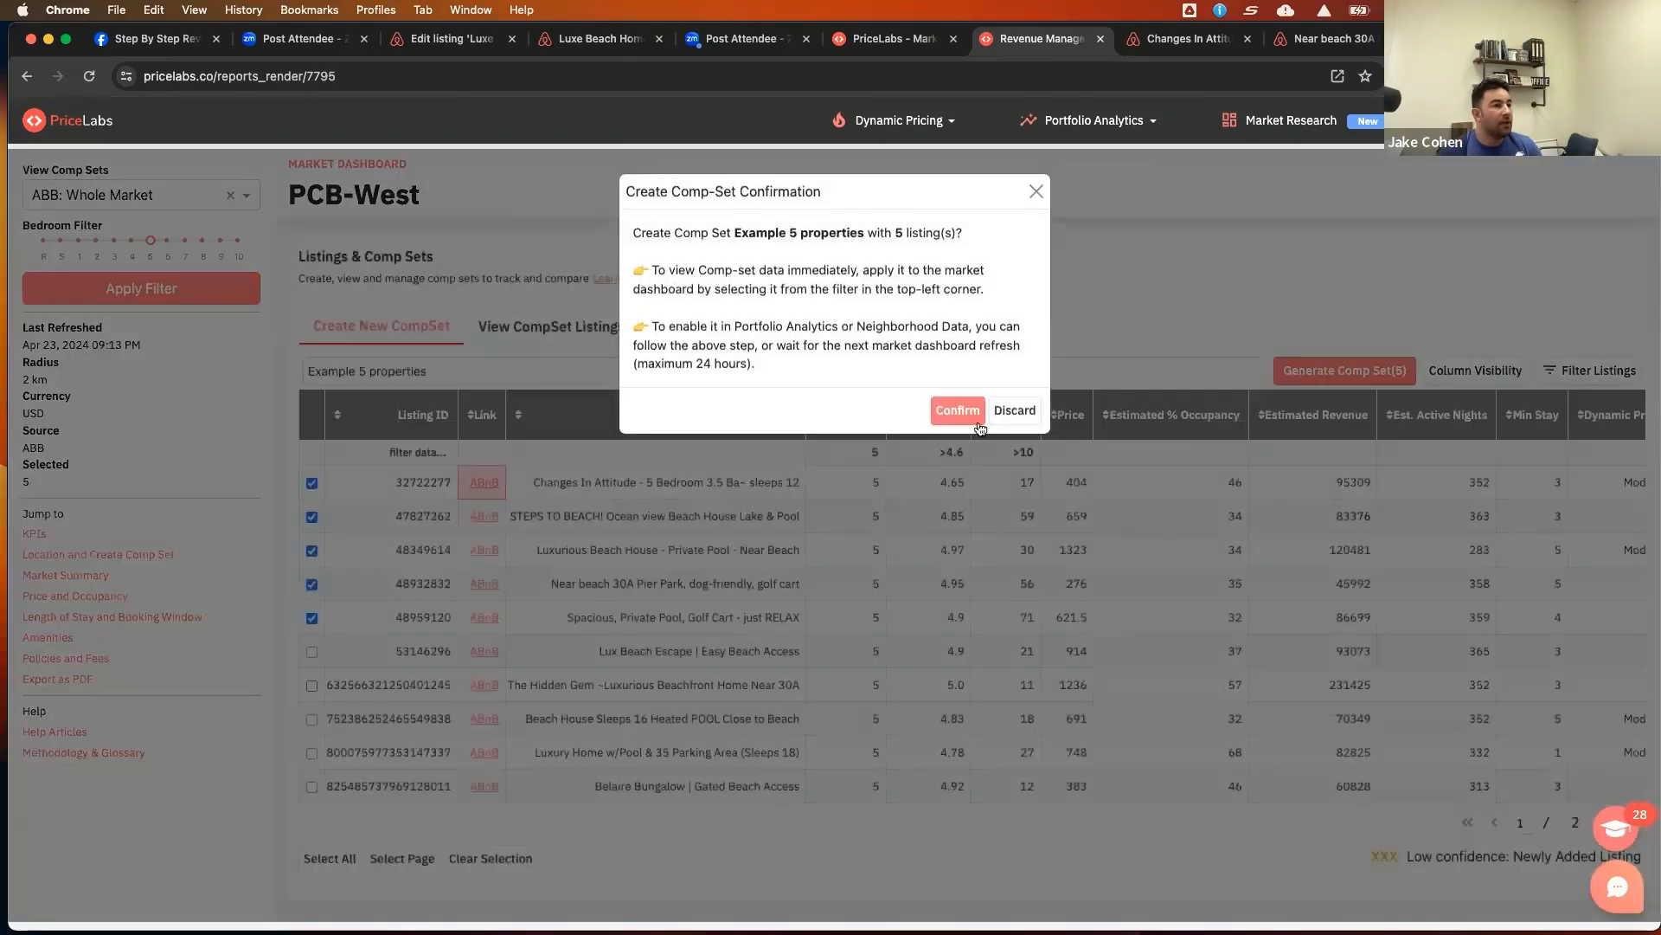
{"action": "left_click", "coordinate": [958, 410]}
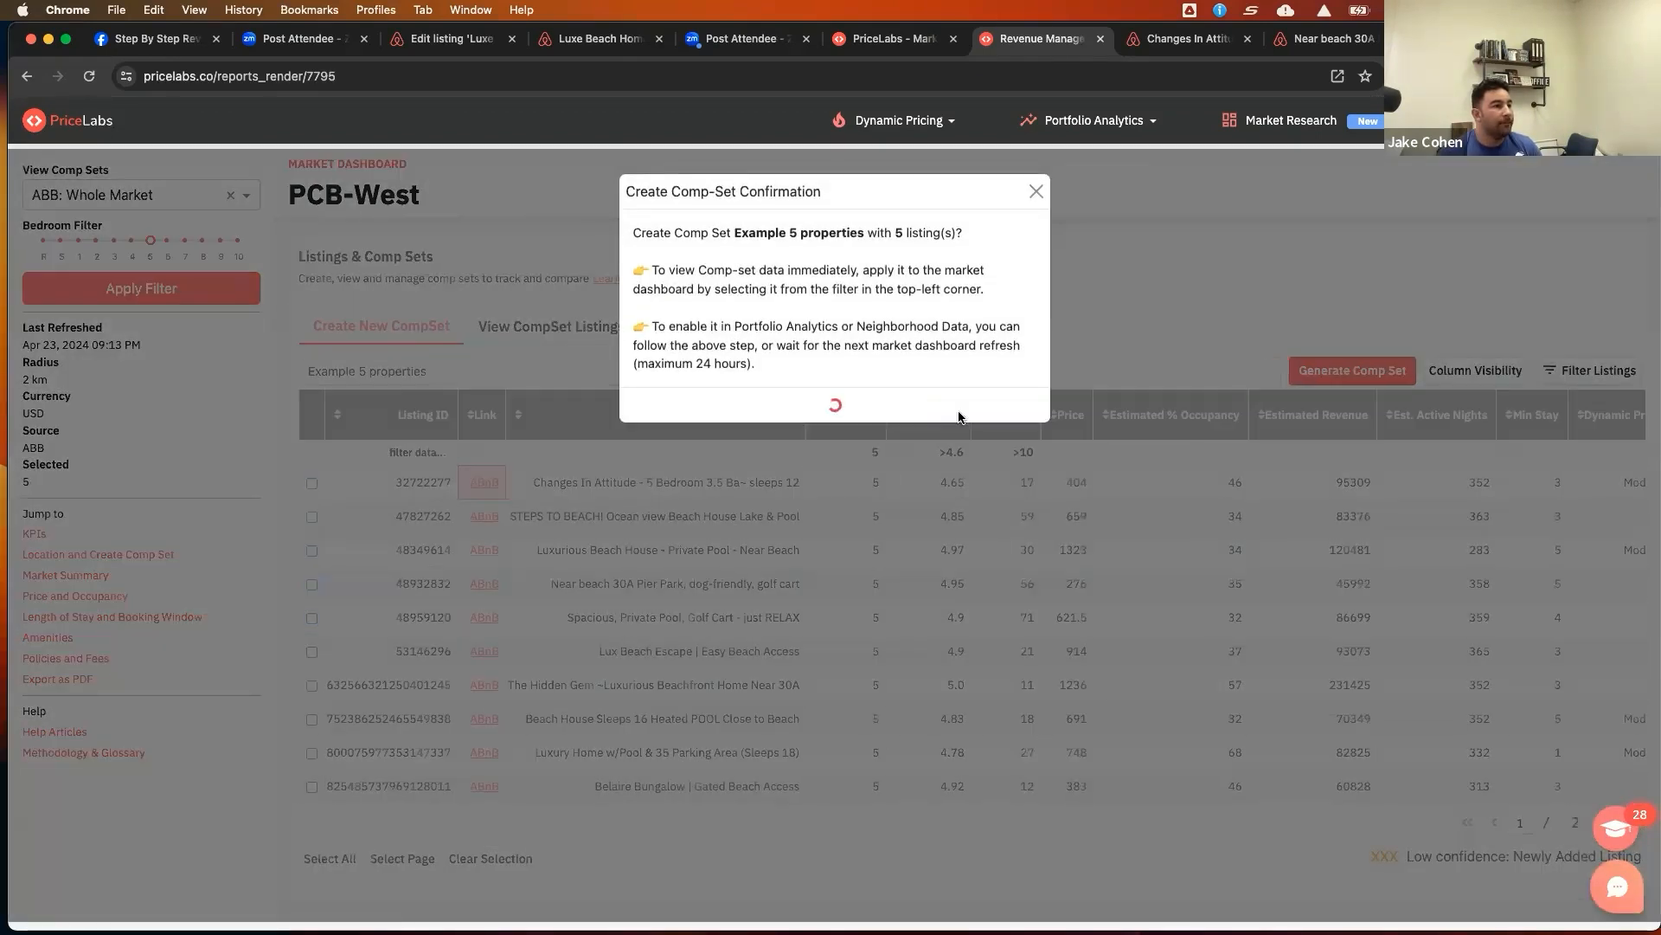
Apply the ABBComp: Example 5 properties comp set to the market dashboard
{"action": "left_click", "coordinate": [141, 195]}
{"action": "scroll", "coordinate": [190, 268], "scroll_direction": "down", "scroll_amount": 3}
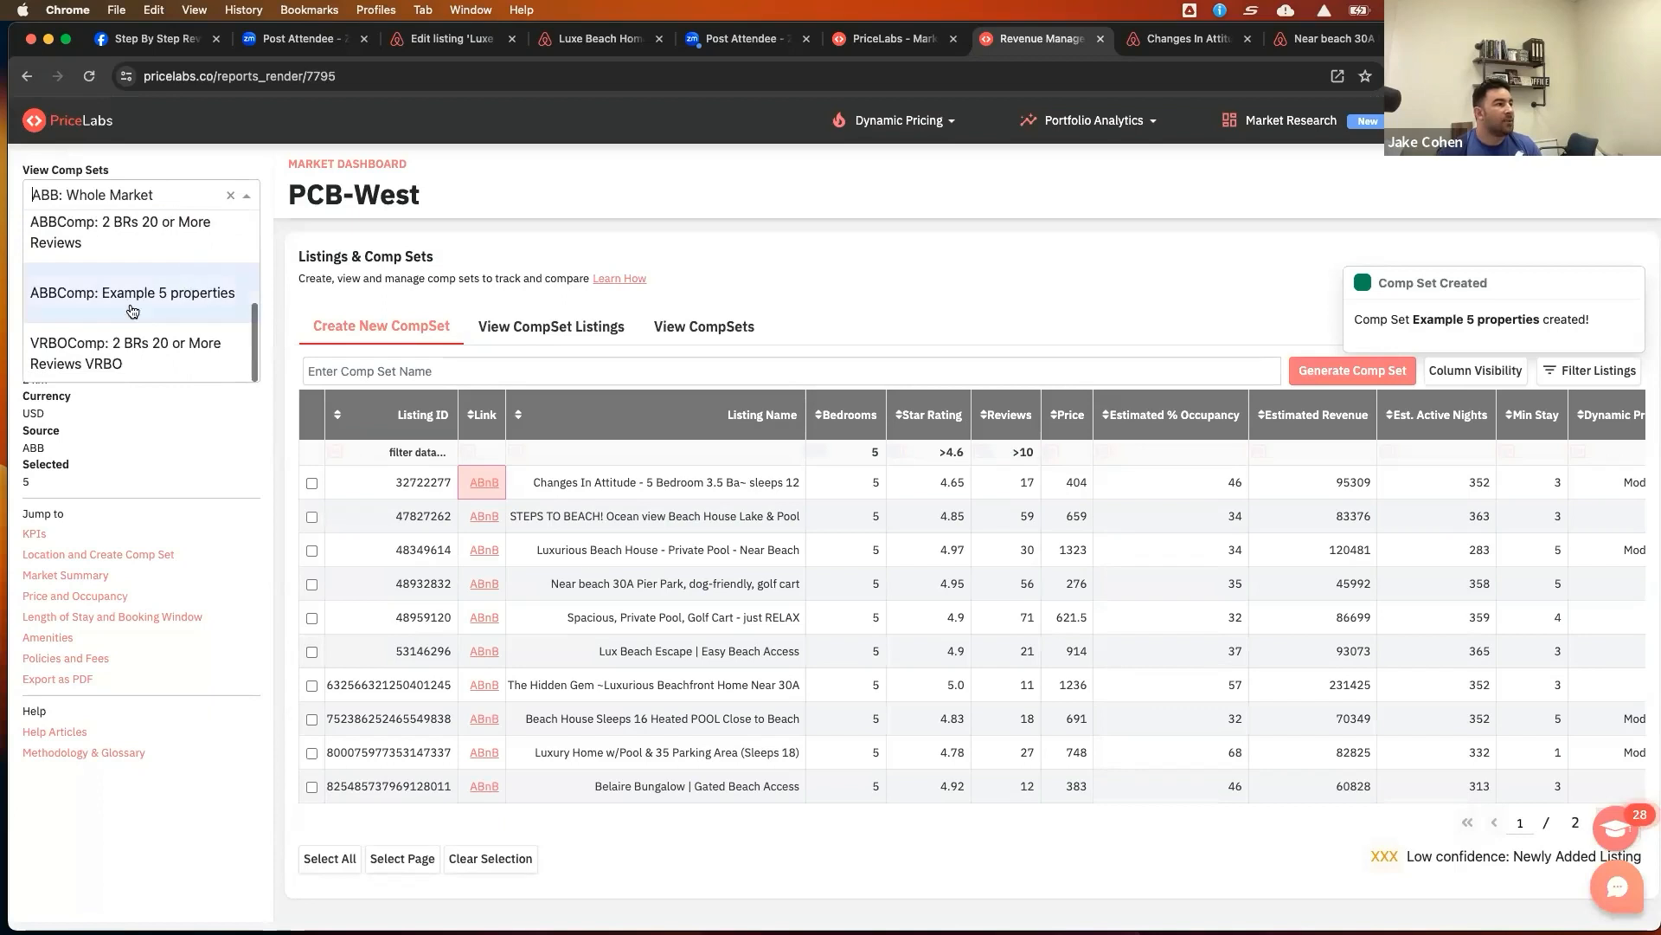
{"action": "left_click", "coordinate": [64, 298]}
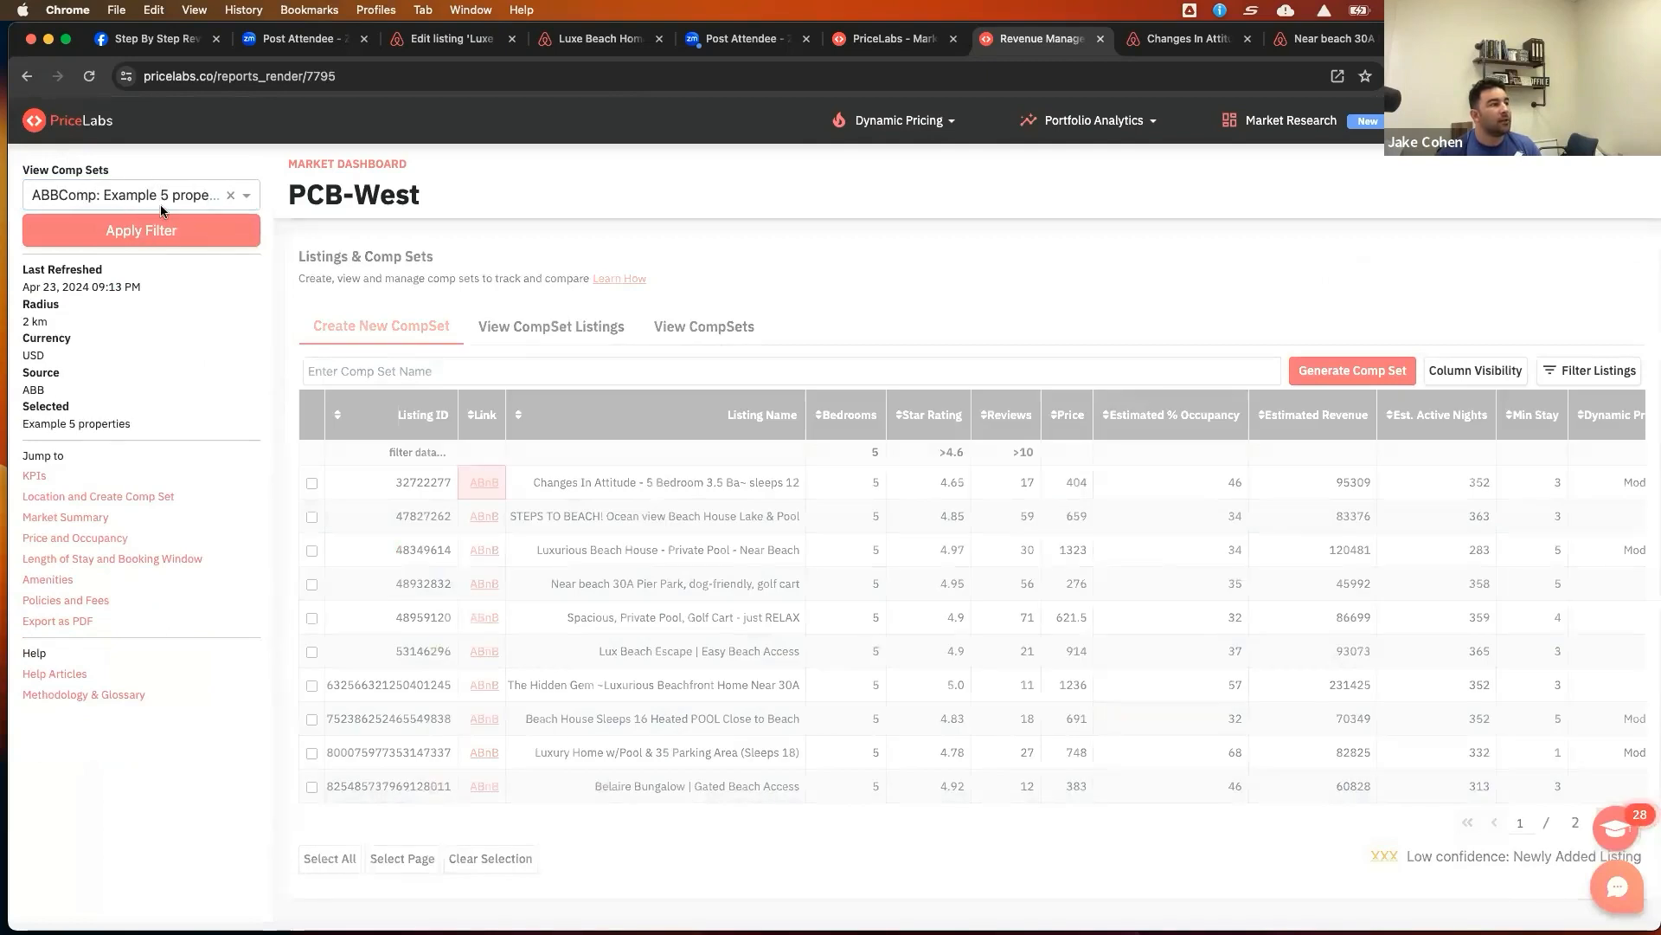
{"action": "left_click", "coordinate": [231, 243]}
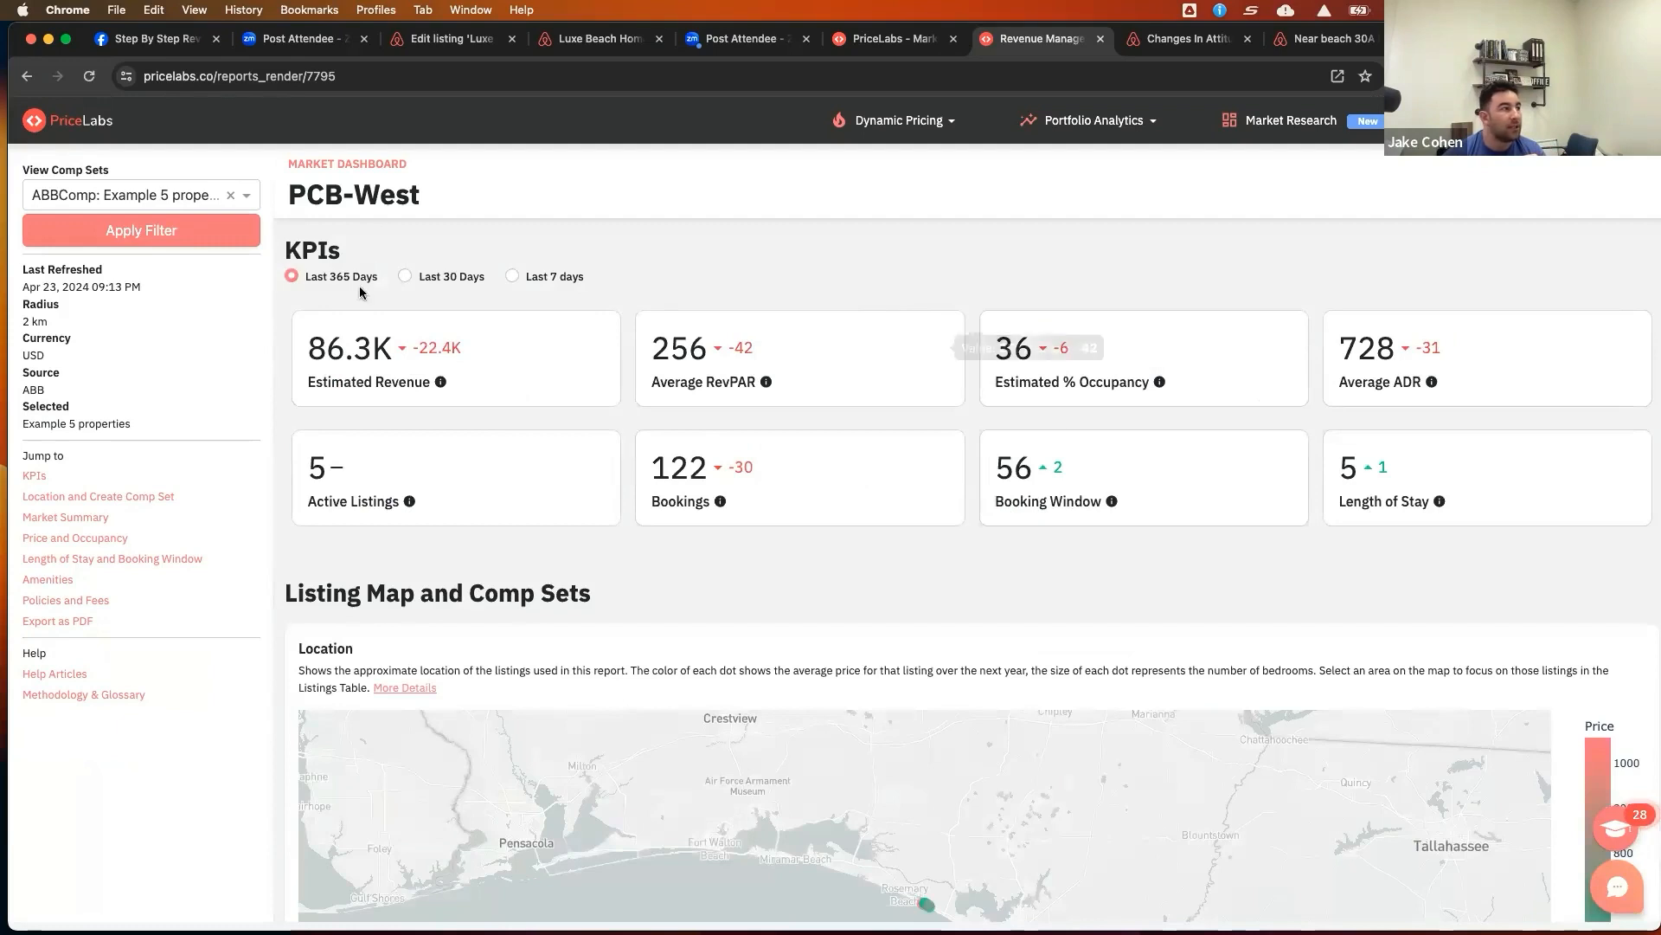
Switch the dashboard back to the ABB: Whole Market comp set and apply the filter
{"action": "left_click", "coordinate": [179, 197]}
{"action": "scroll", "coordinate": [149, 269], "scroll_direction": "down", "scroll_amount": 1}
{"action": "scroll", "coordinate": [149, 269], "scroll_direction": "up", "scroll_amount": 5}
{"action": "left_click", "coordinate": [136, 249]}
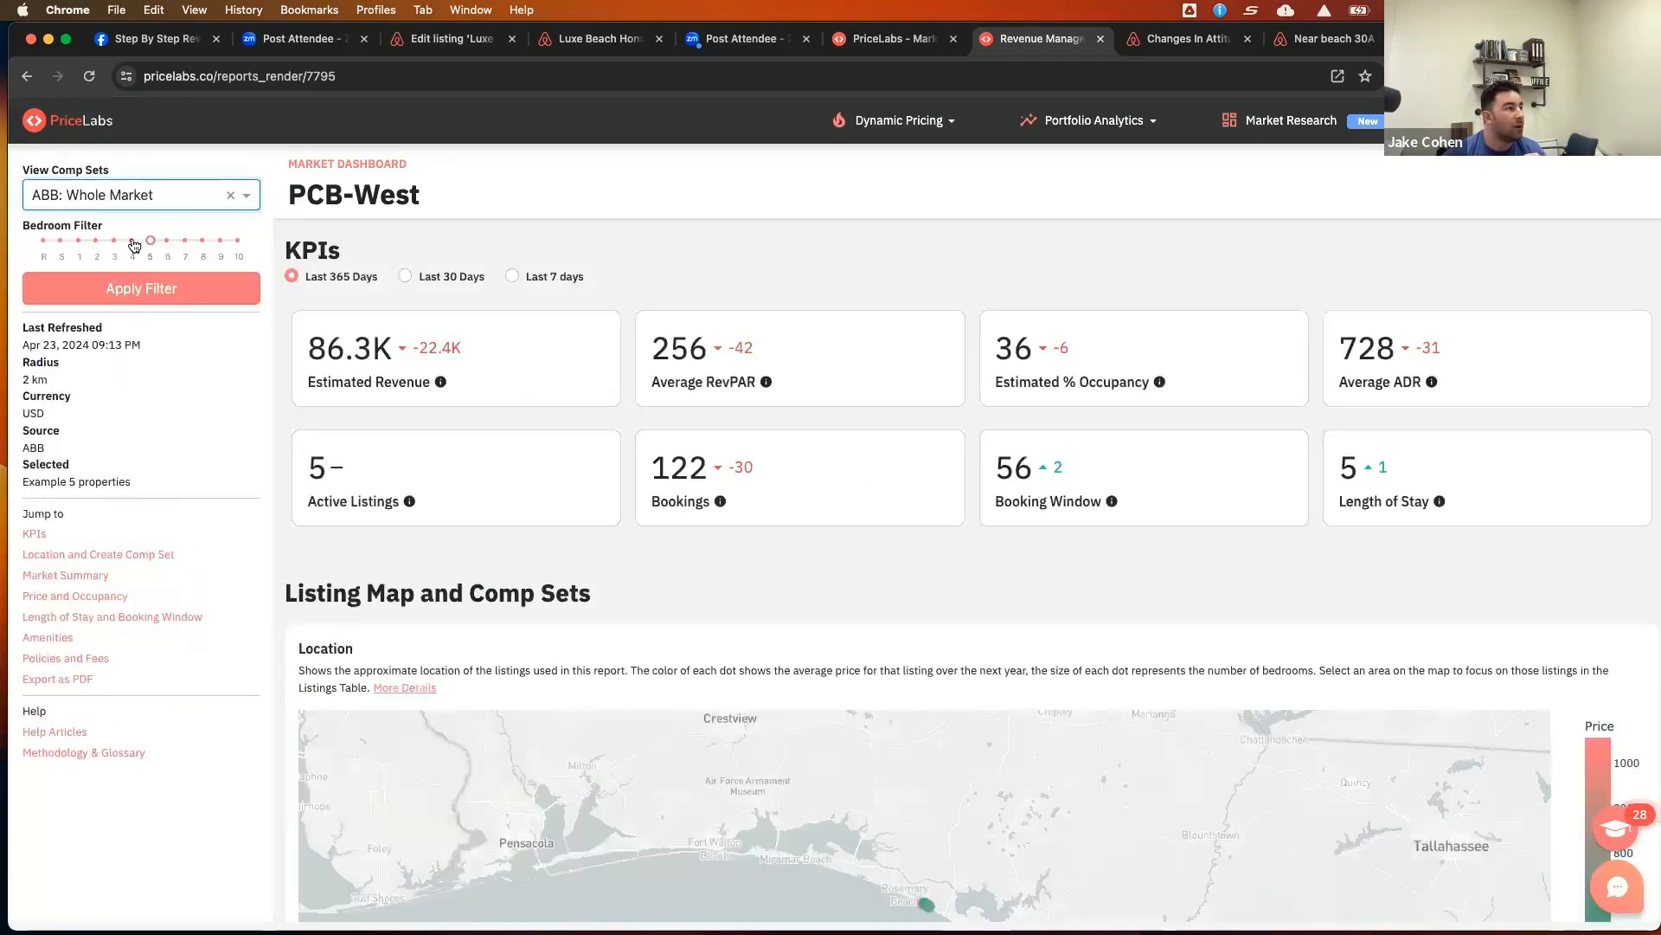
{"action": "left_click", "coordinate": [152, 291]}
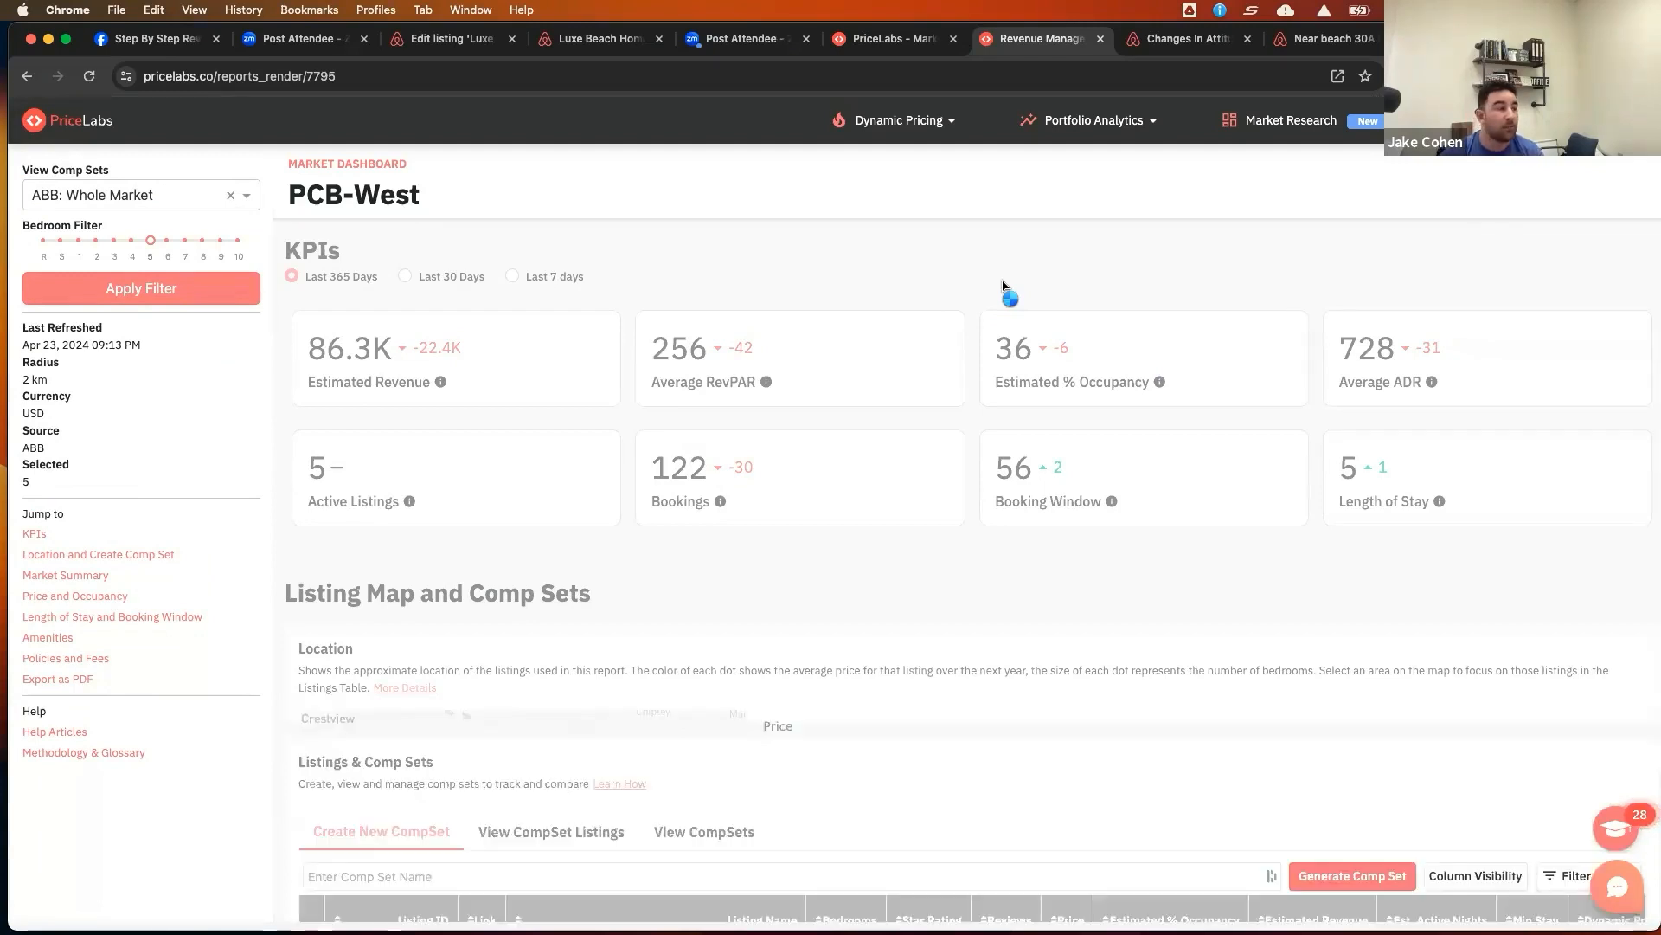
Examine the comp set table and the Market History revenue, RevPAR, ADR and occupancy charts
{"action": "scroll", "coordinate": [1079, 370], "scroll_direction": "down", "scroll_amount": 6}
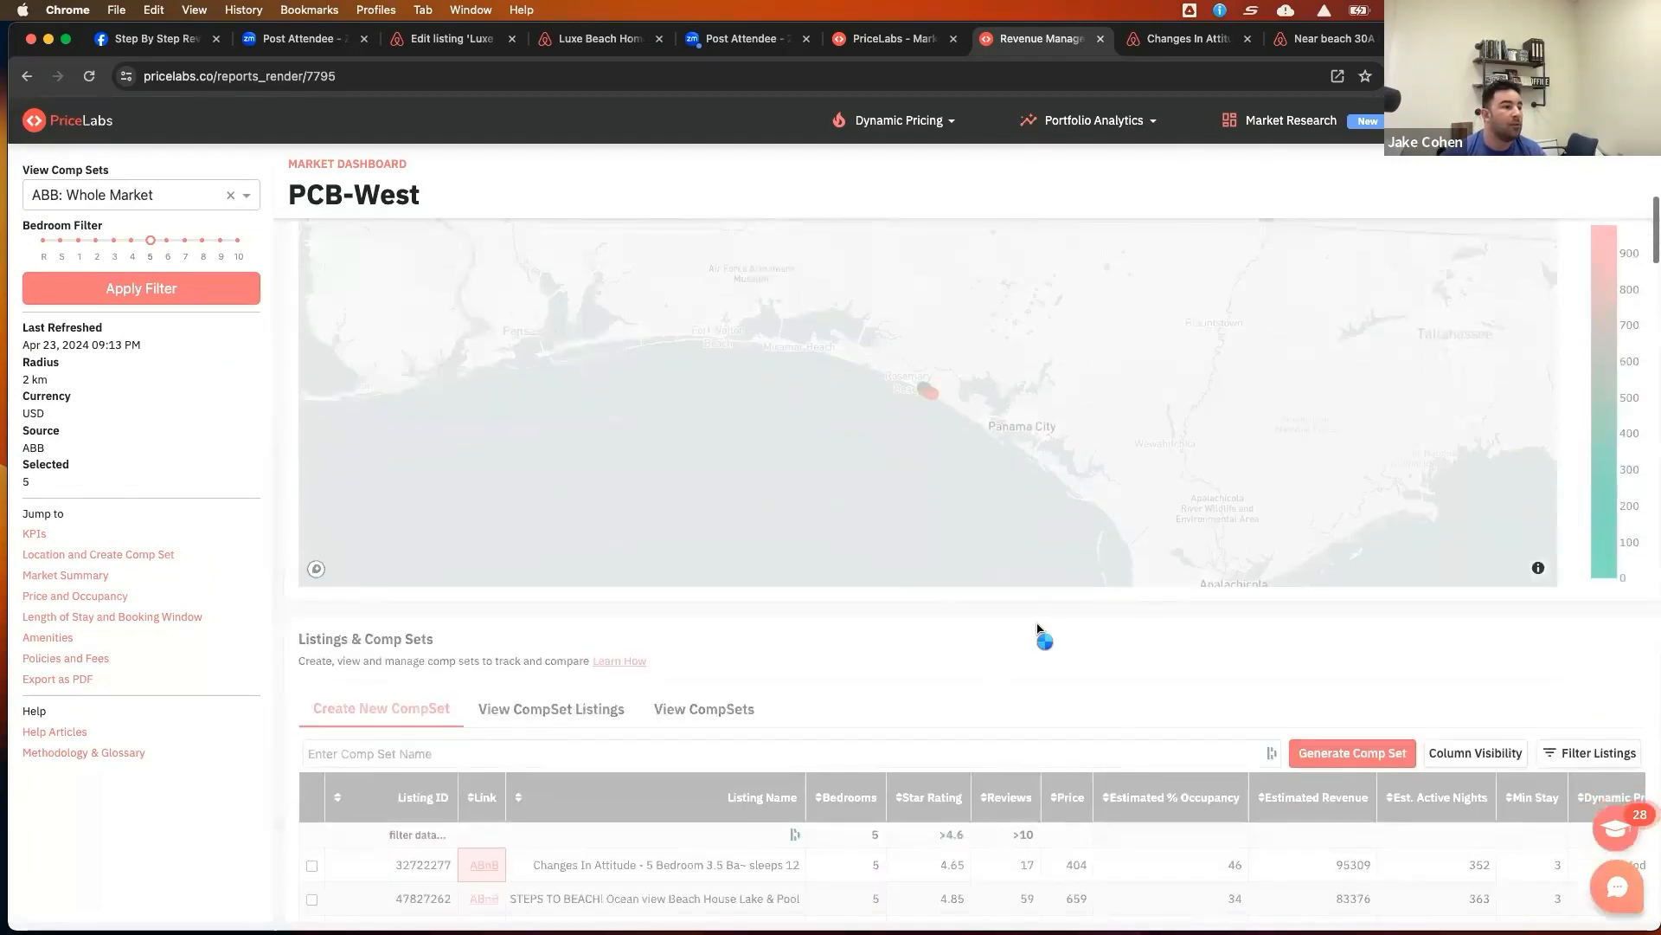
{"action": "scroll", "coordinate": [995, 658], "scroll_direction": "down", "scroll_amount": 3}
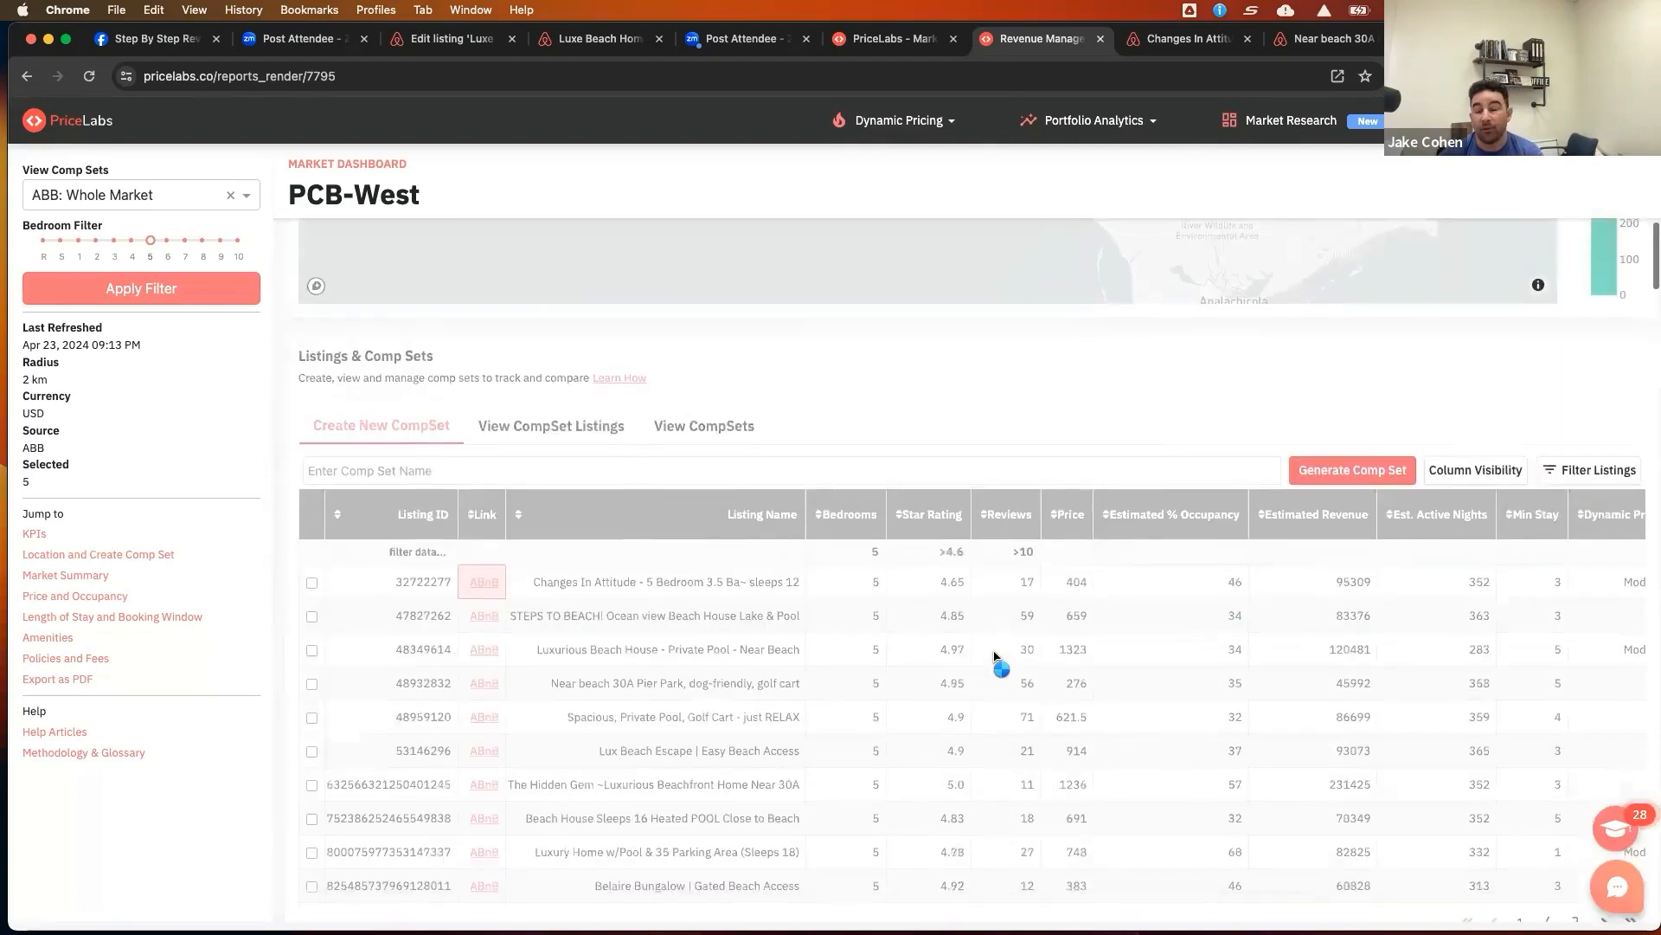
{"action": "scroll", "coordinate": [995, 657], "scroll_direction": "down", "scroll_amount": 2}
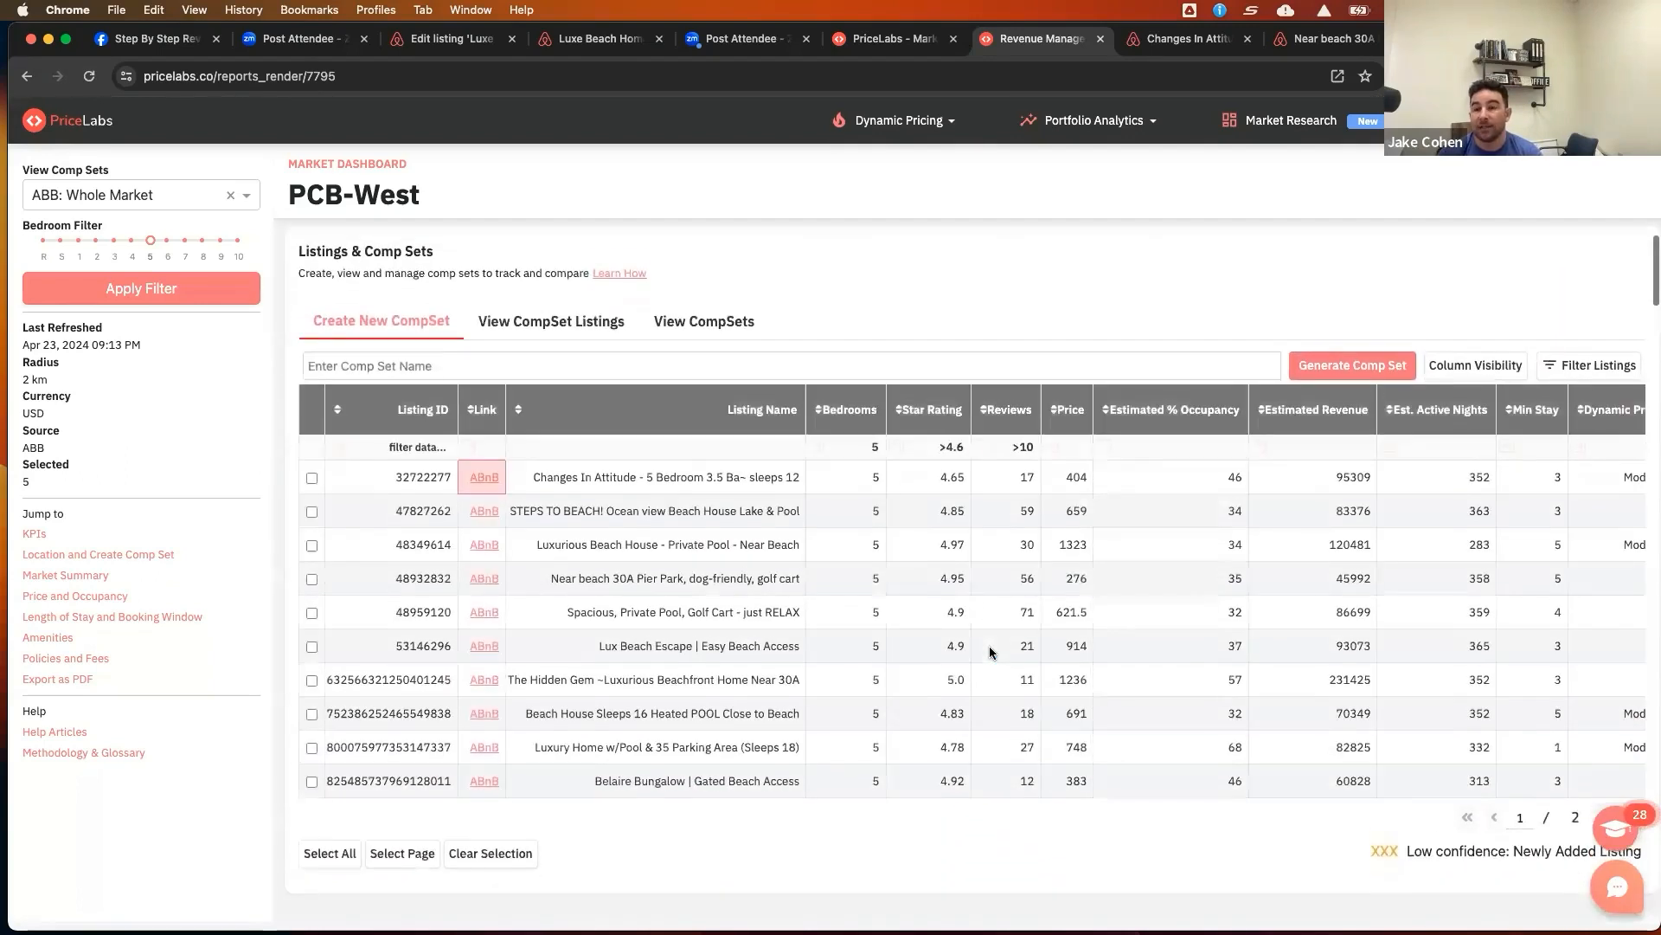
{"action": "scroll", "coordinate": [993, 652], "scroll_direction": "down", "scroll_amount": 1}
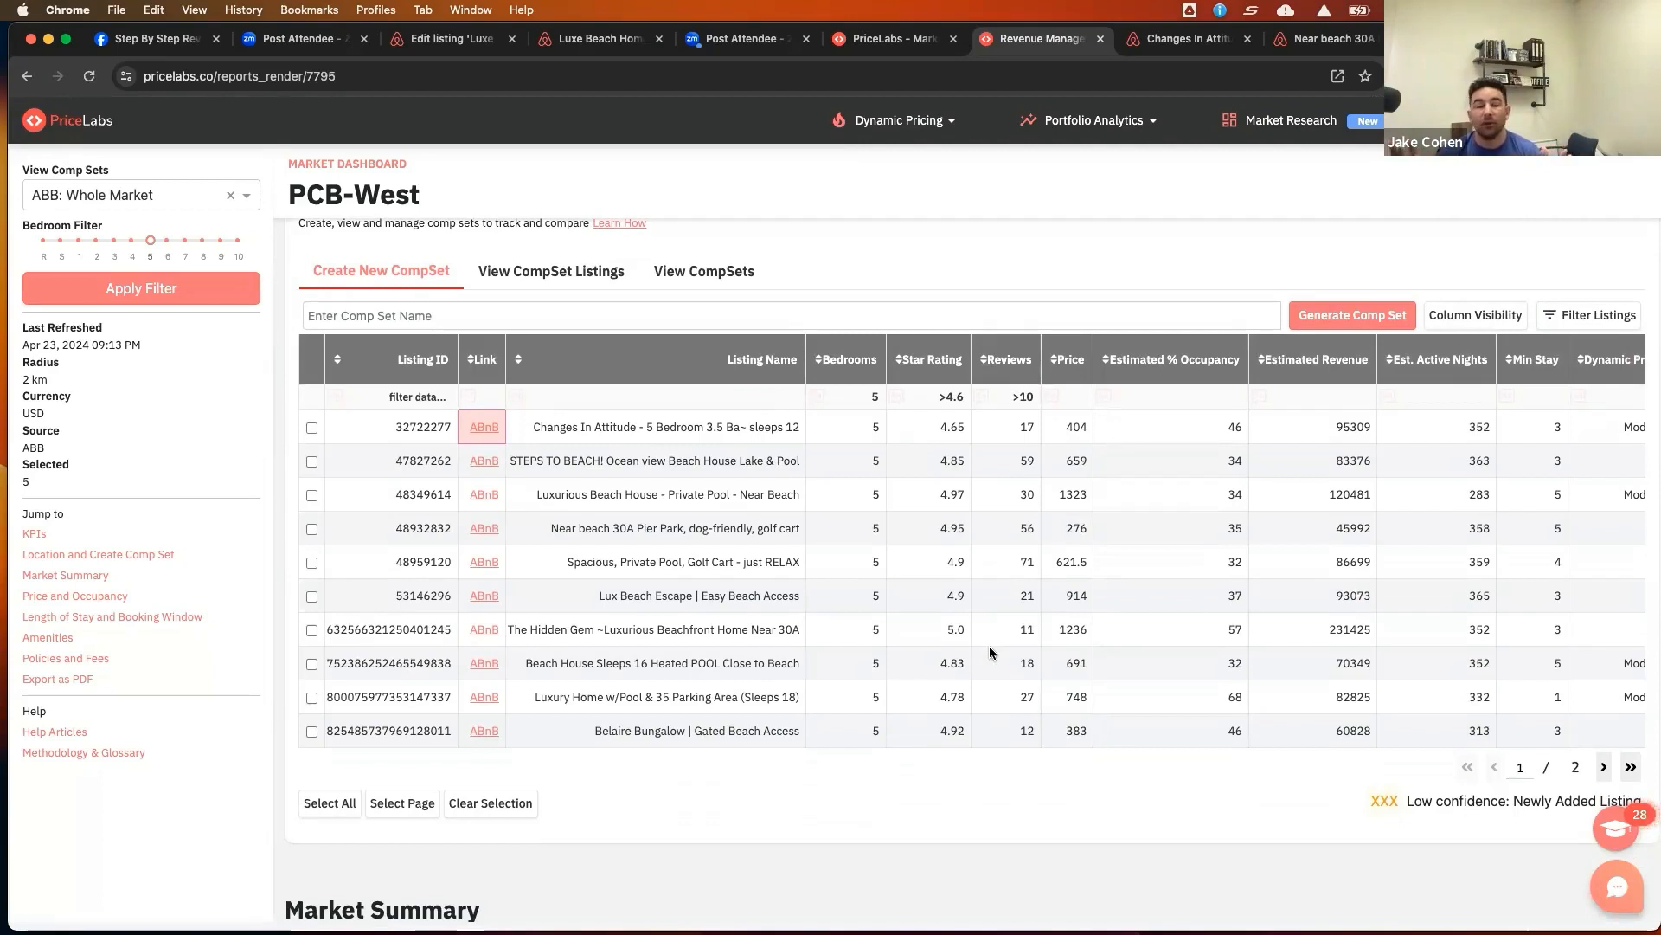
{"action": "scroll", "coordinate": [934, 673], "scroll_direction": "down", "scroll_amount": 3}
{"action": "scroll", "coordinate": [935, 673], "scroll_direction": "down", "scroll_amount": 6}
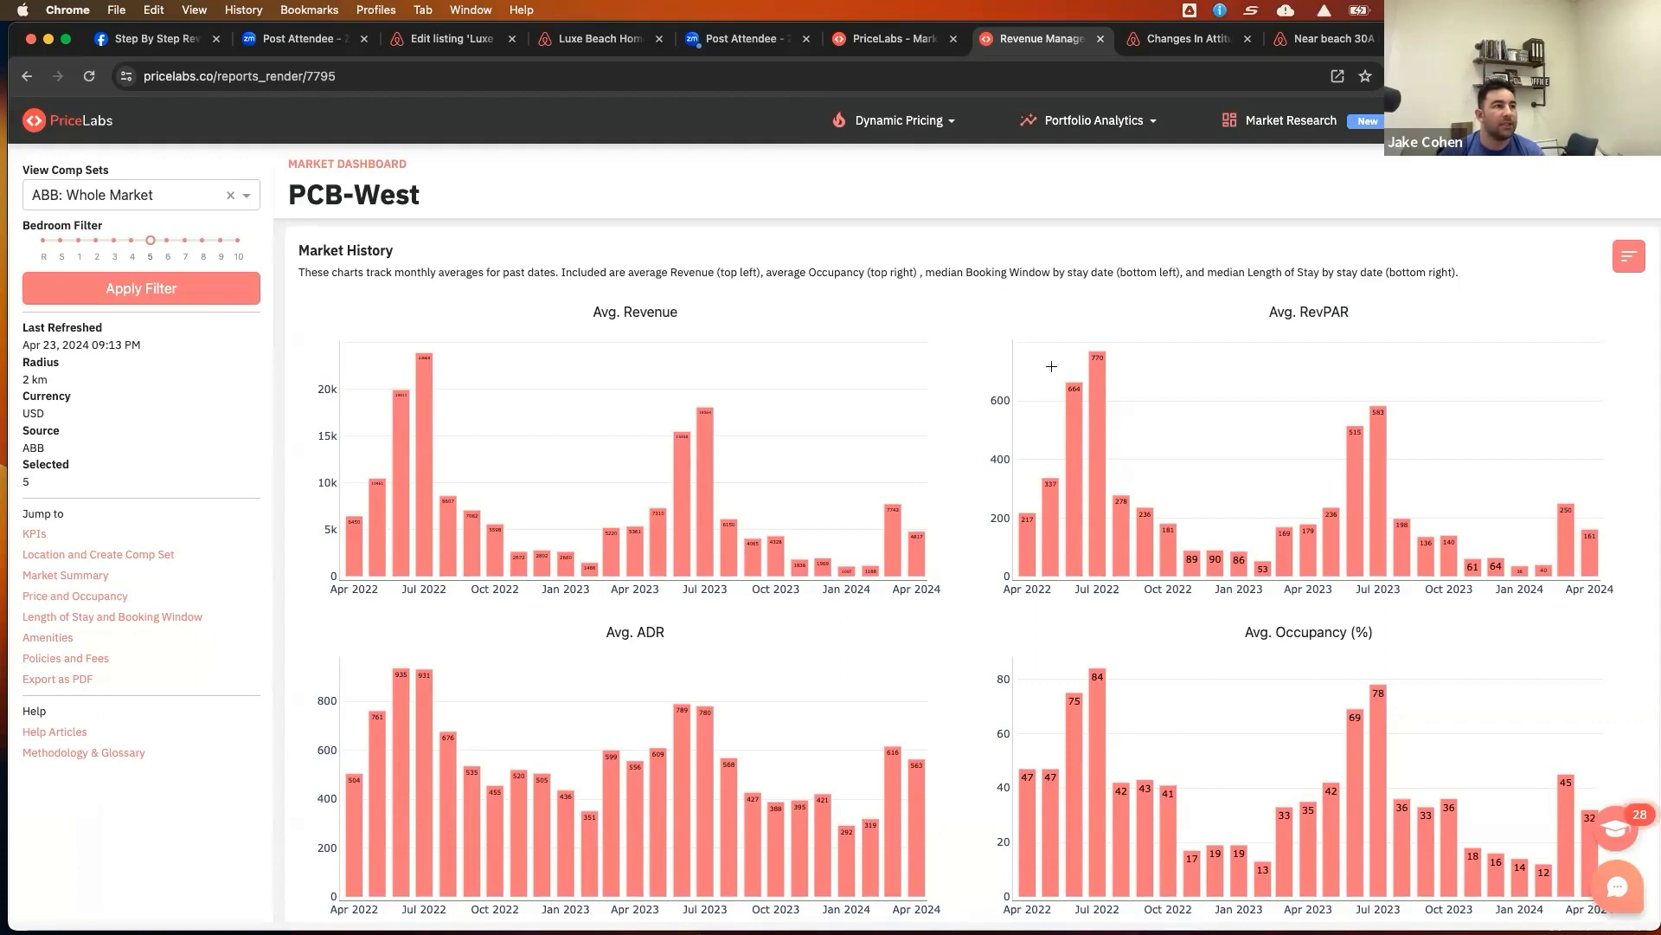
{"action": "scroll", "coordinate": [994, 326], "scroll_direction": "up", "scroll_amount": 1}
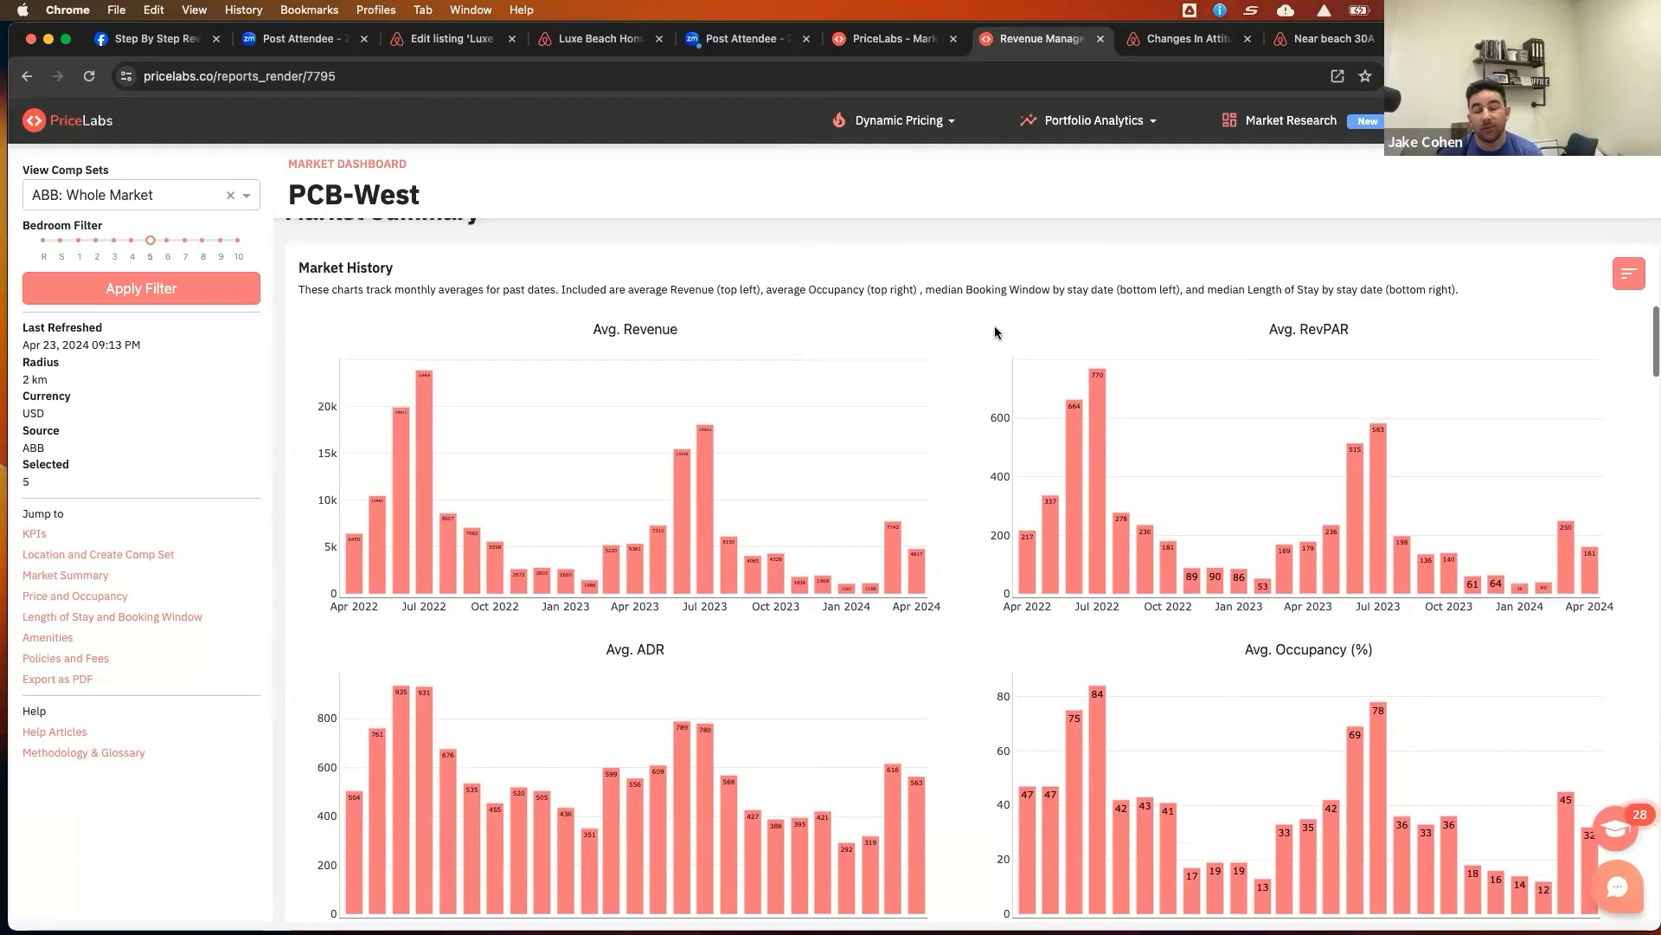
{"action": "scroll", "coordinate": [994, 325], "scroll_direction": "down", "scroll_amount": 2}
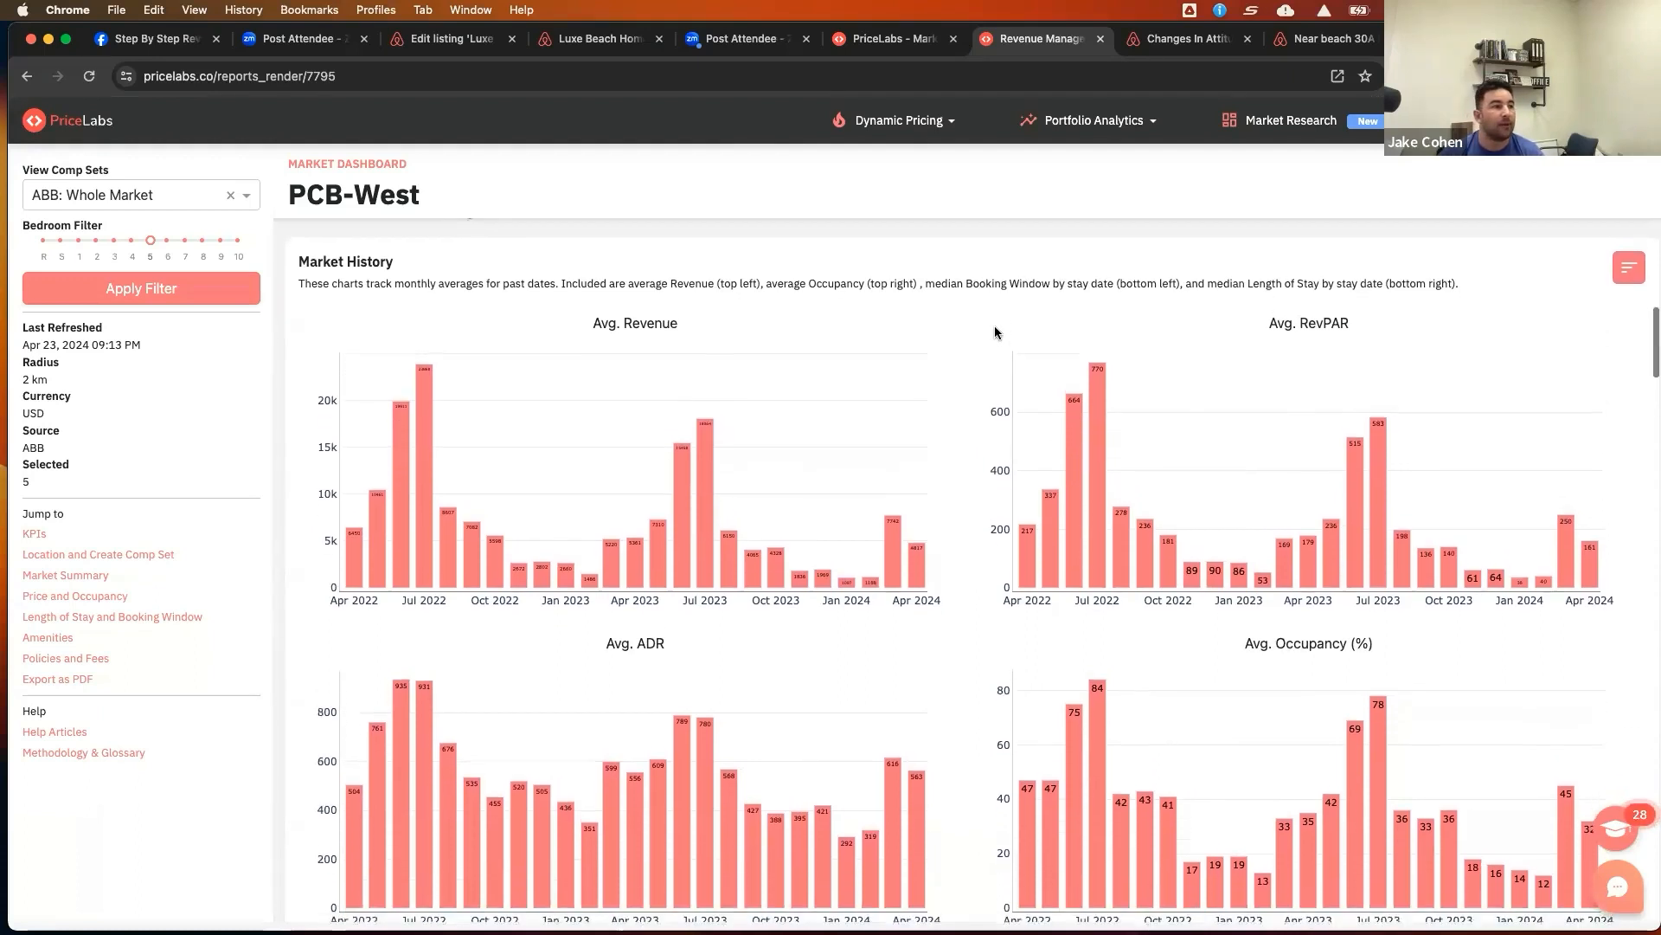
{"action": "mouse_move", "coordinate": [712, 393]}
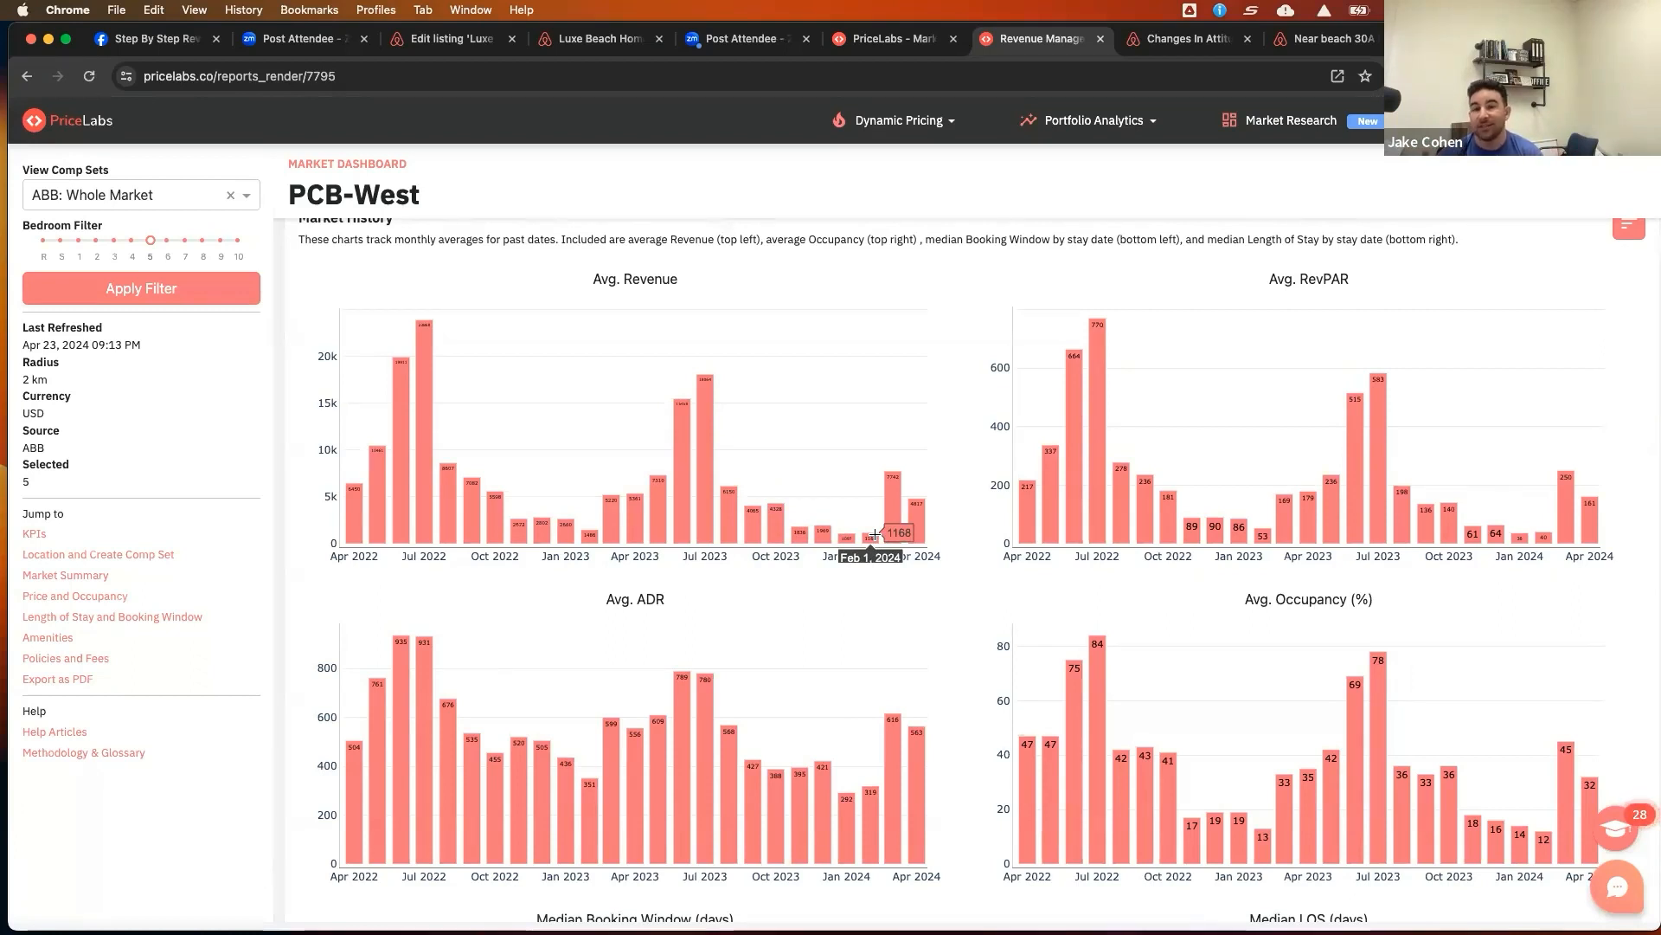
{"action": "scroll", "coordinate": [874, 534], "scroll_direction": "left", "scroll_amount": 5}
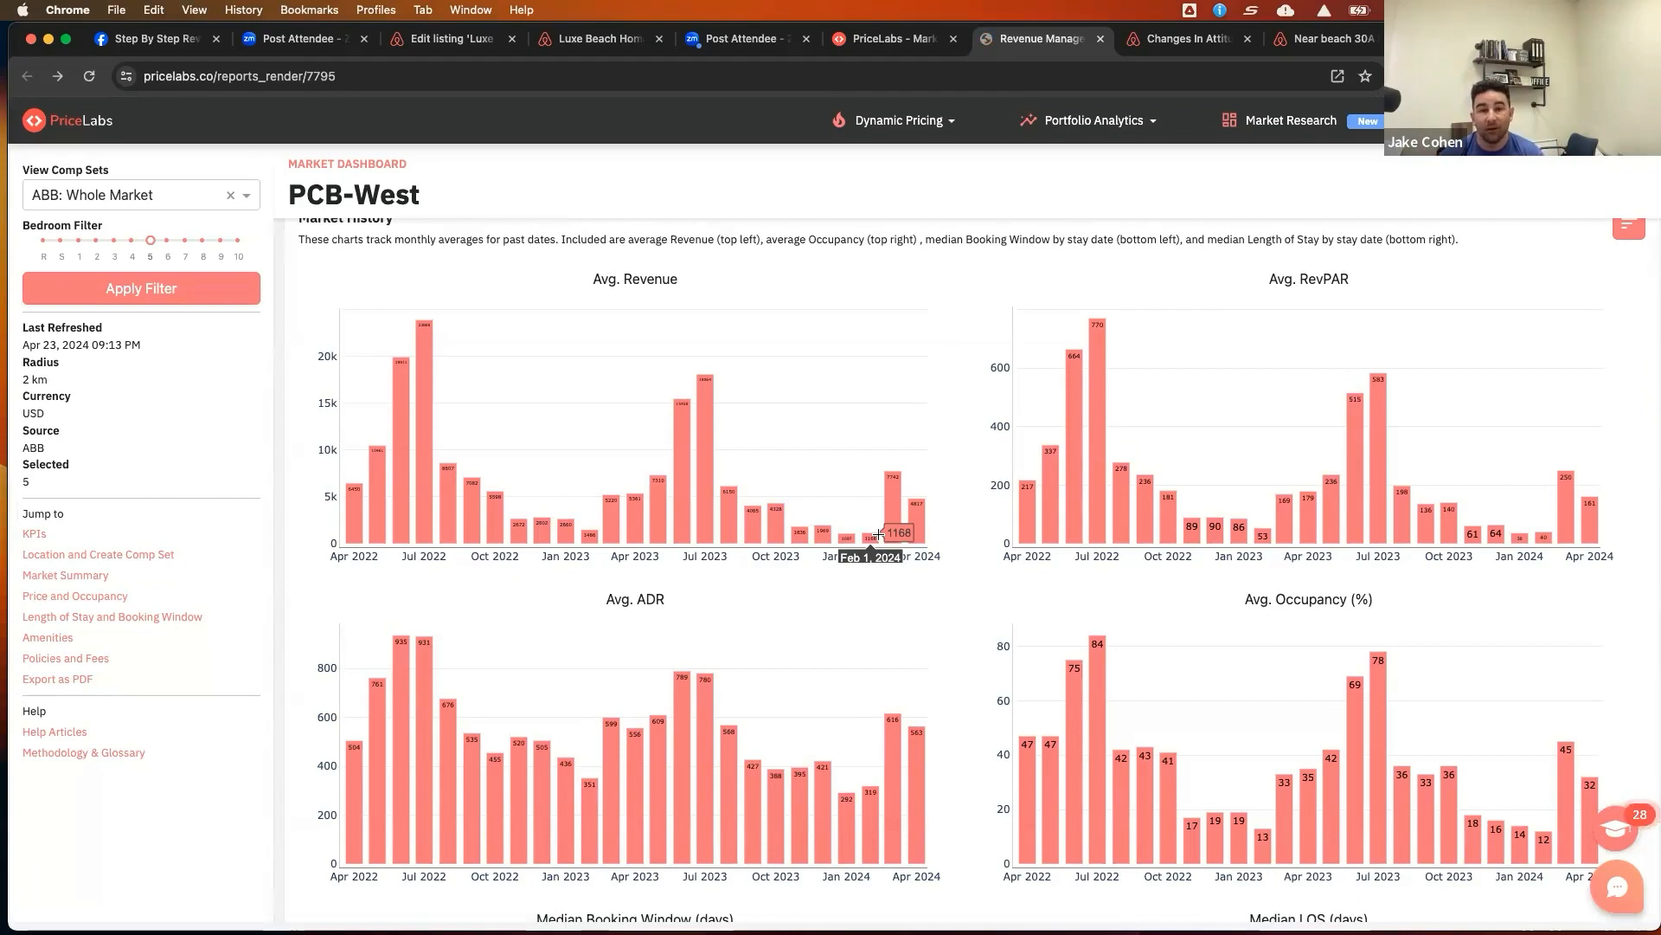
Open the Pricing Dashboard and review prices for The Curvy Palm listing
{"action": "left_click", "coordinate": [918, 45]}
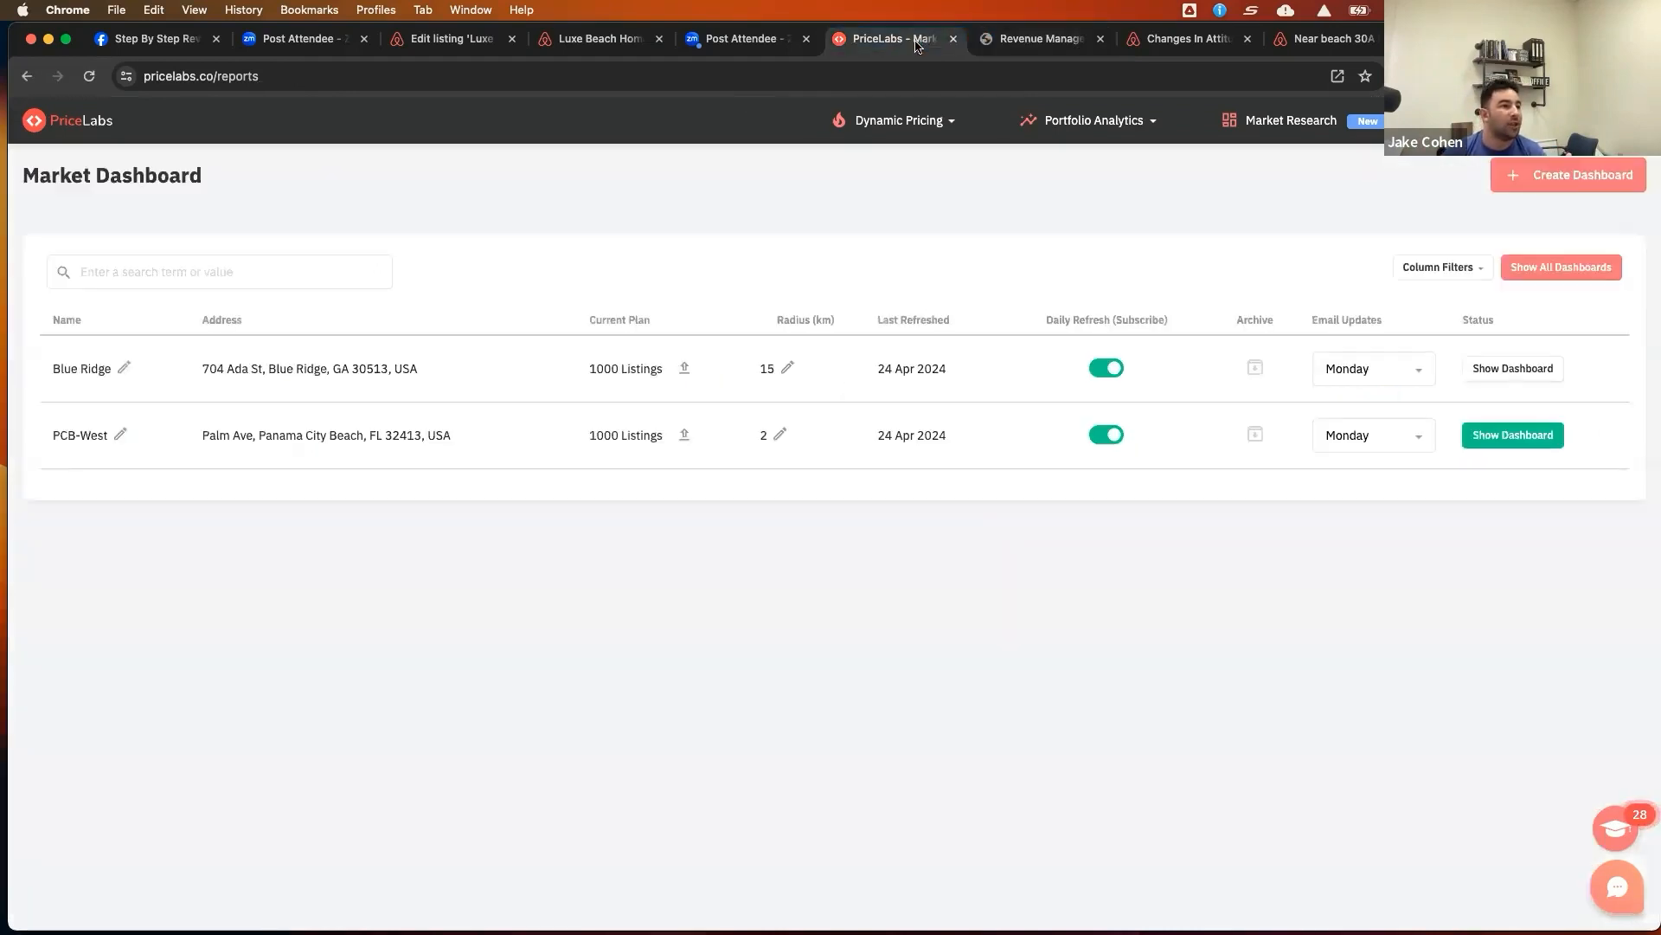
{"action": "left_click", "coordinate": [903, 125]}
{"action": "left_click", "coordinate": [873, 195]}
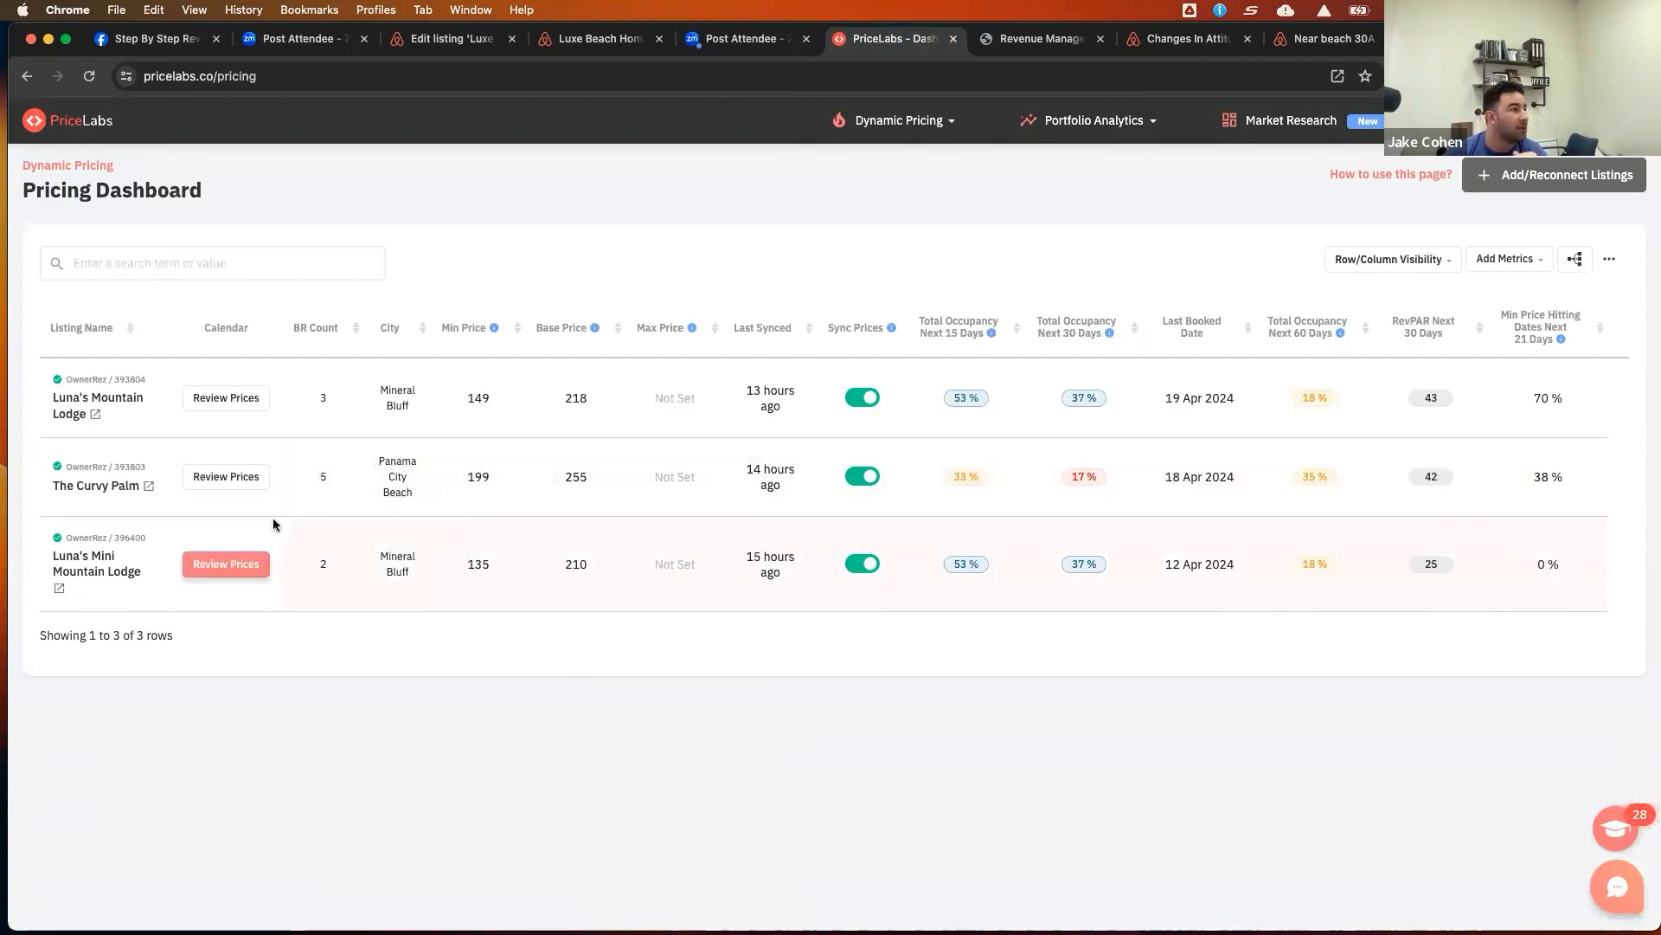
{"action": "left_click", "coordinate": [226, 477]}
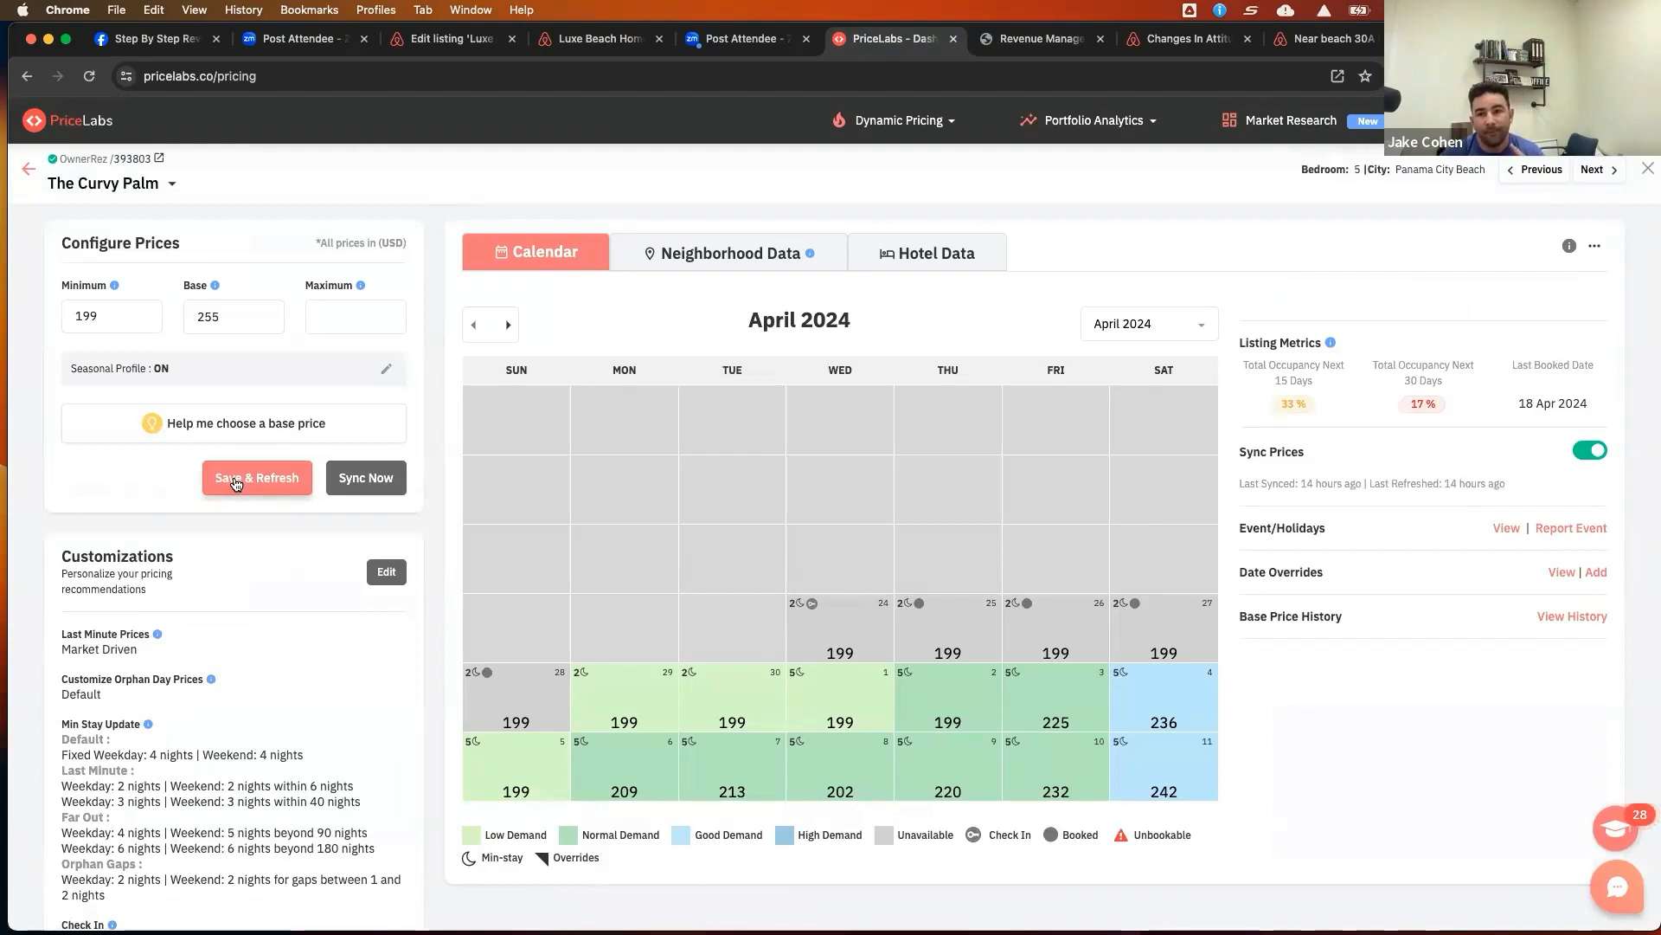
Open The Curvy Palm's custom seasonal profile and add a new season row
{"action": "left_click", "coordinate": [387, 374]}
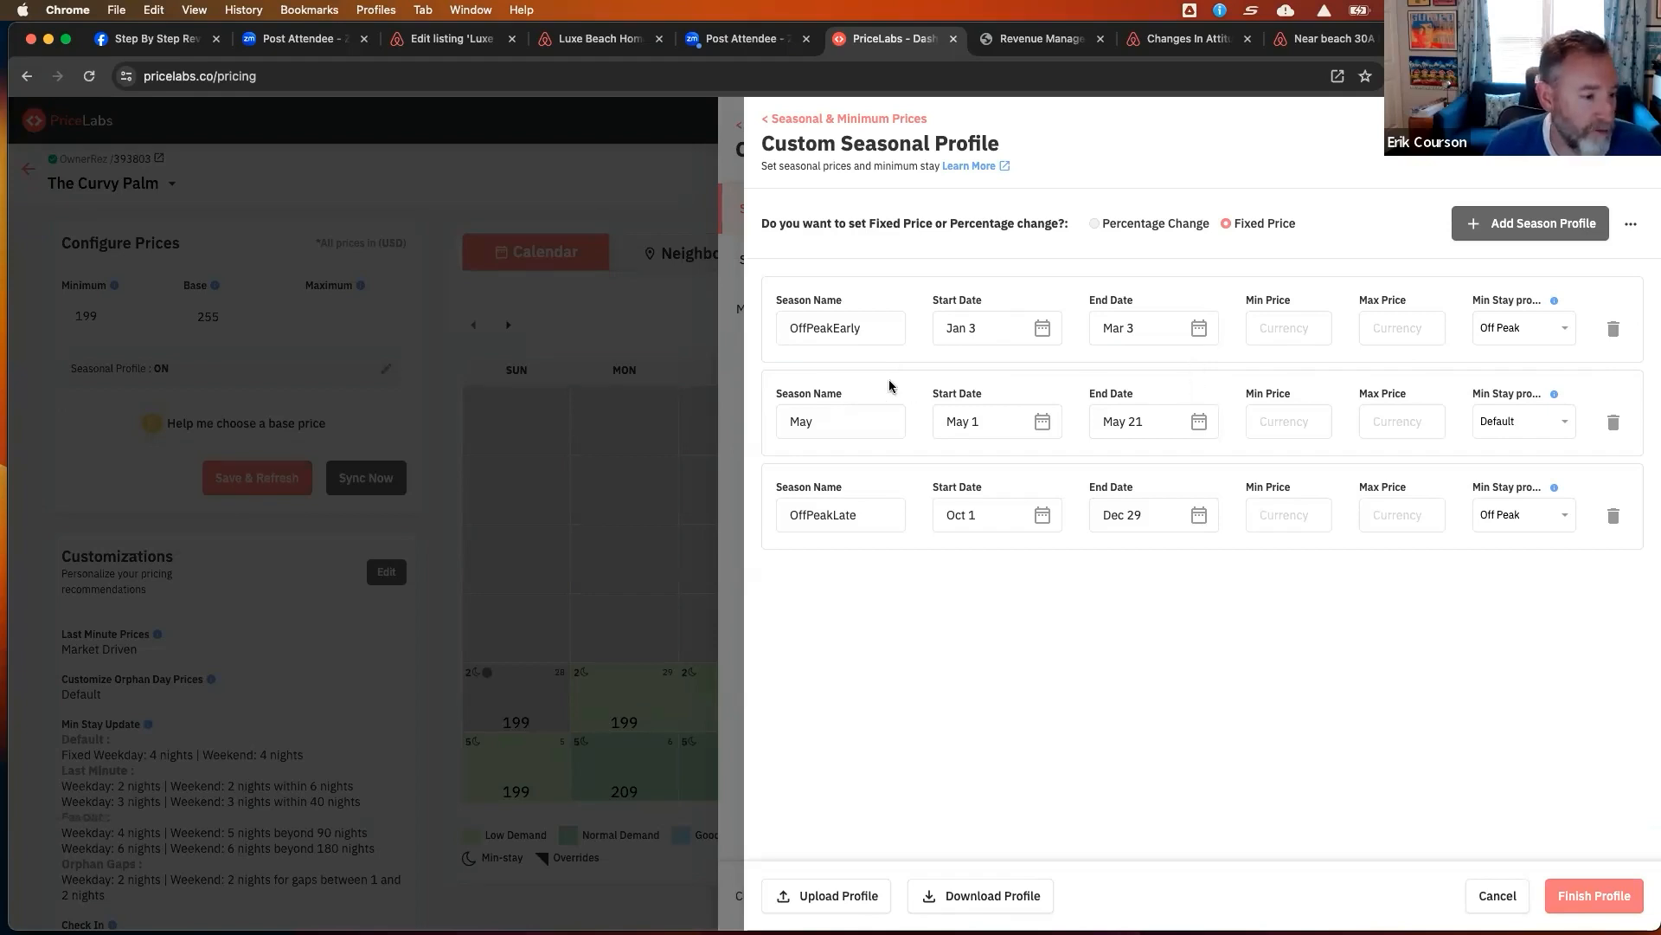
{"action": "left_click", "coordinate": [1542, 227]}
{"action": "left_click", "coordinate": [1542, 227]}
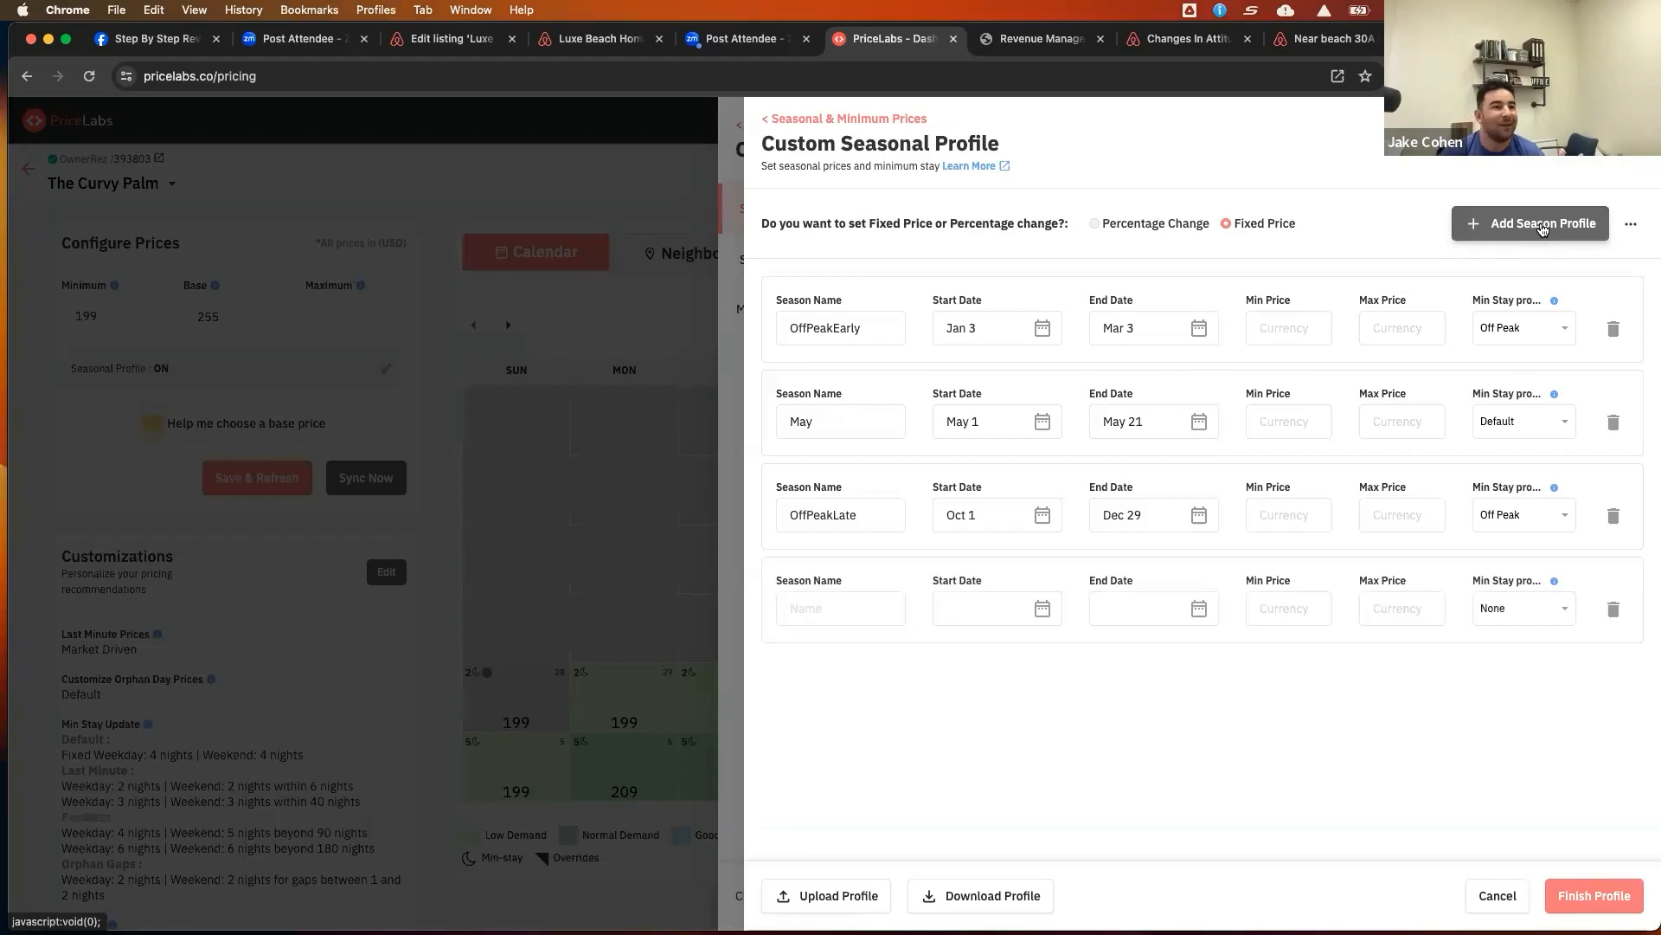
Add two more empty season rows to the custom seasonal profile
{"action": "left_click", "coordinate": [1542, 227]}
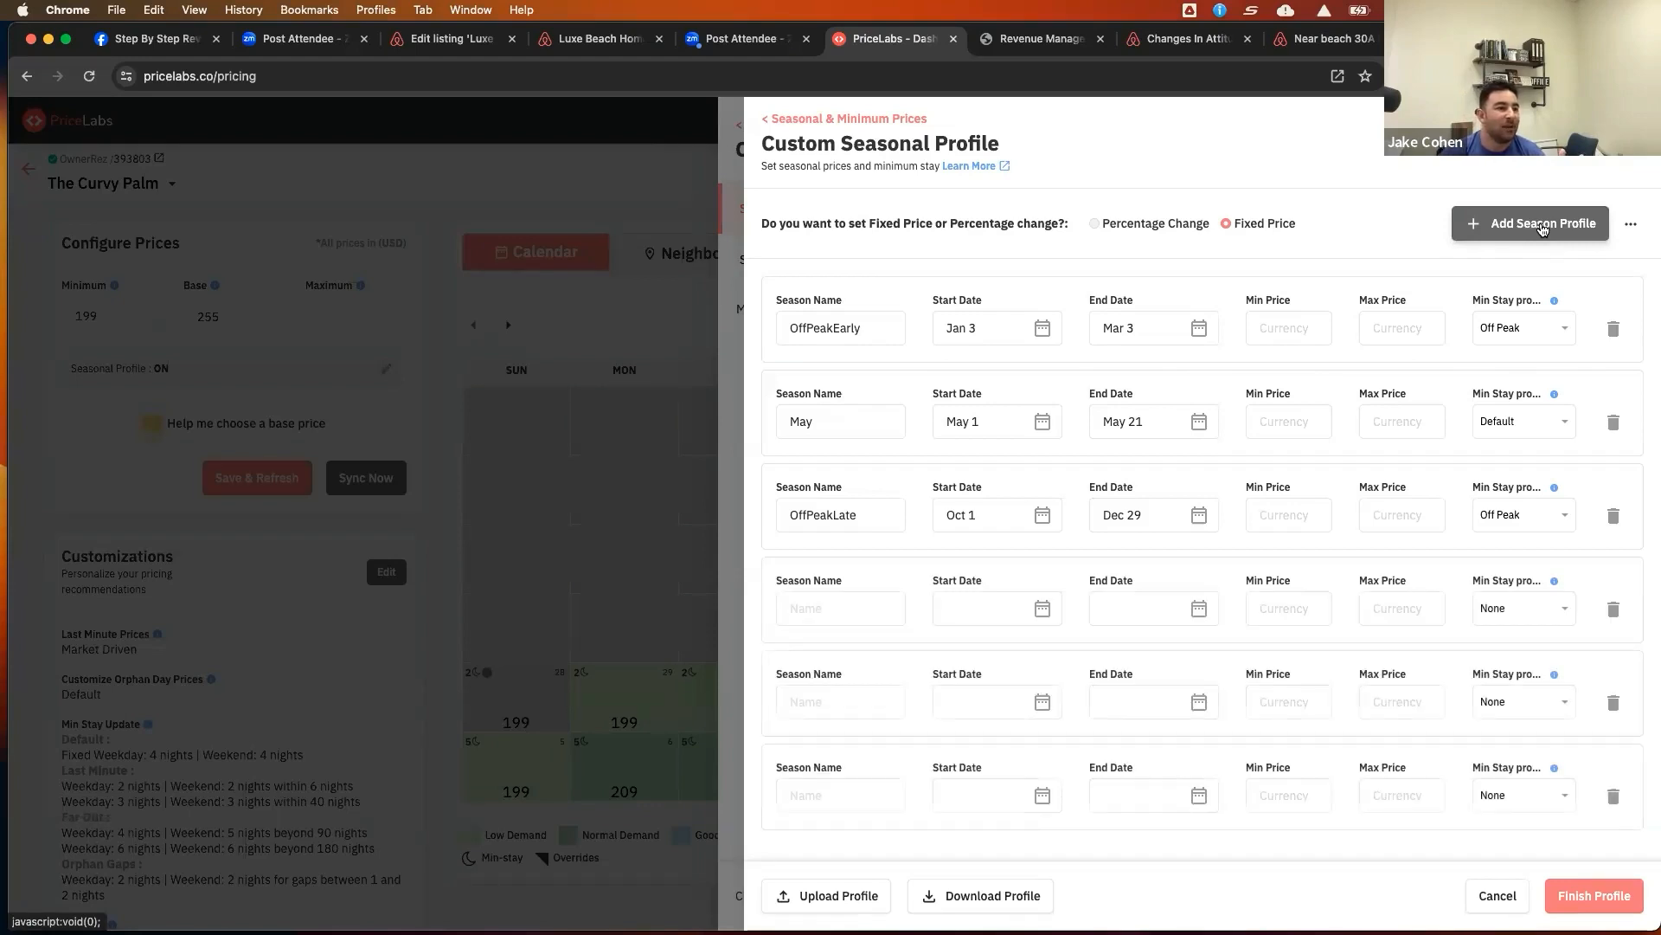
{"action": "left_click", "coordinate": [1542, 227]}
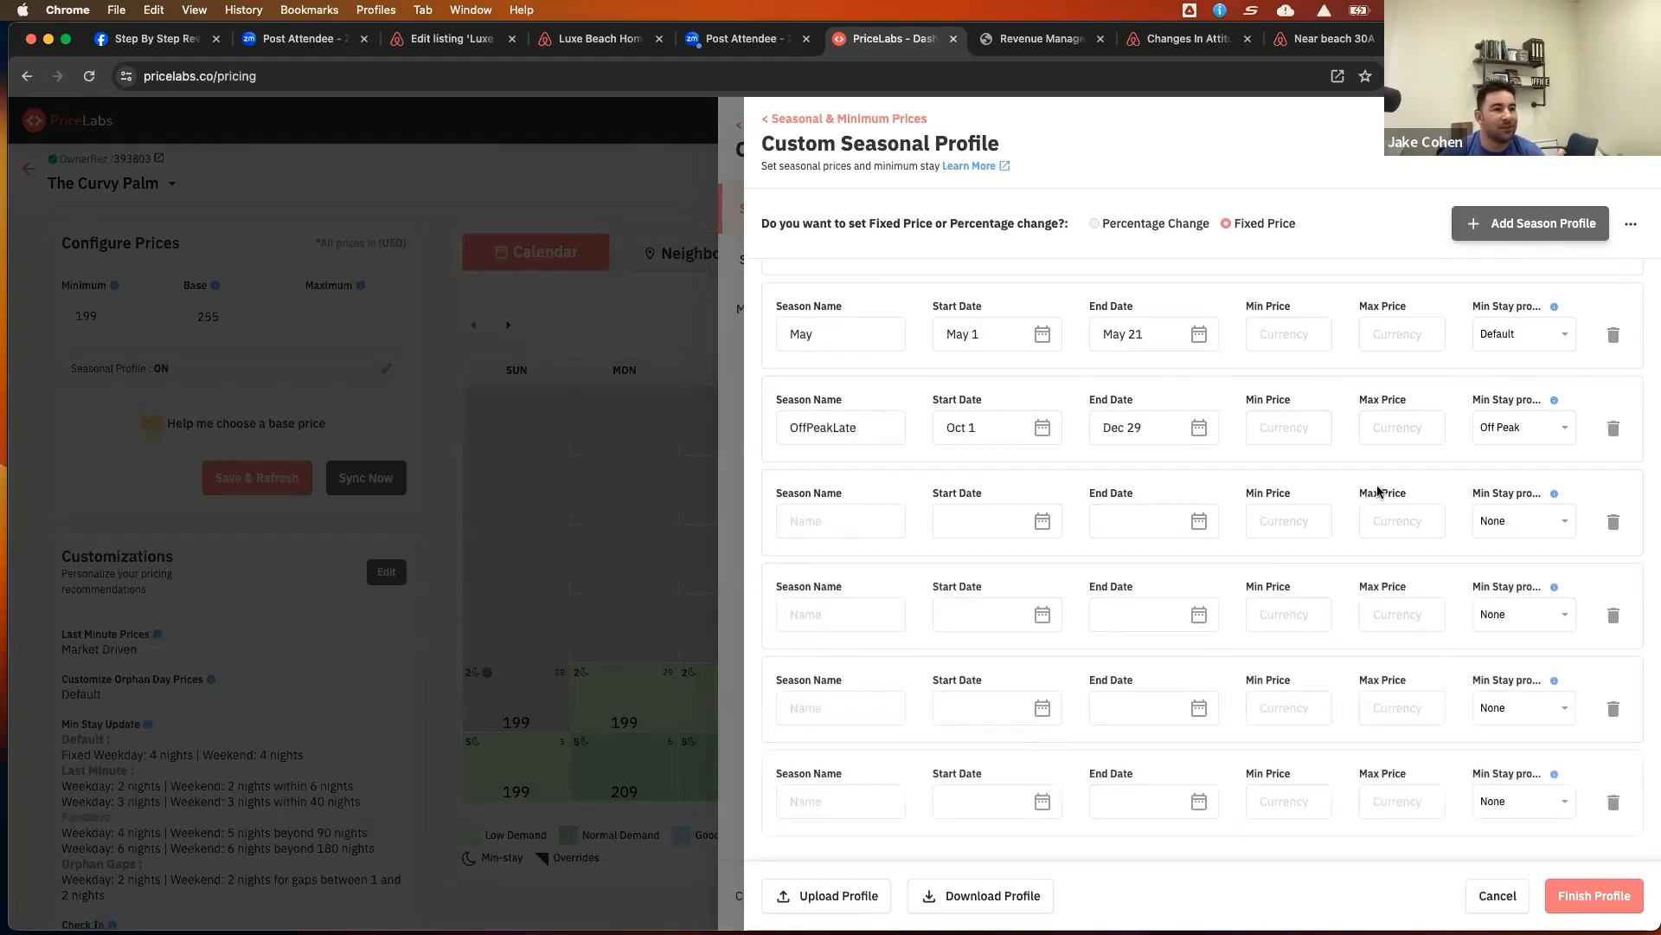
Rename the first season WinterLow, set its start date to Jan 01, and open its end-date picker
{"action": "scroll", "coordinate": [1376, 493], "scroll_direction": "up", "scroll_amount": 2}
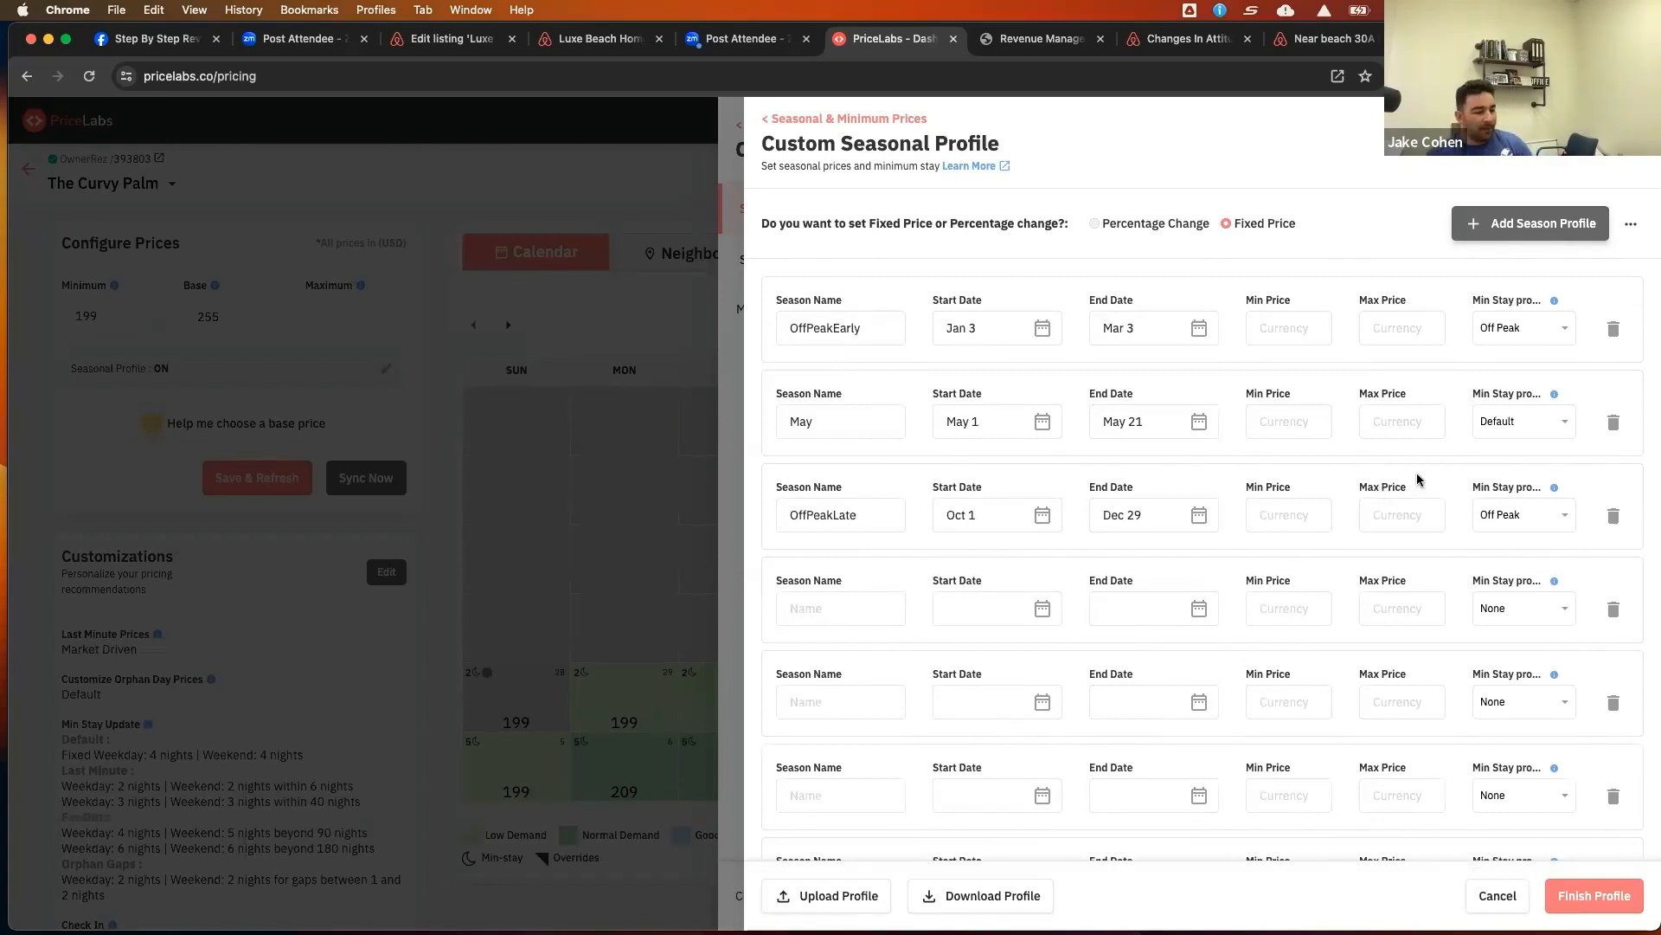
{"action": "double_click", "coordinate": [867, 325]}
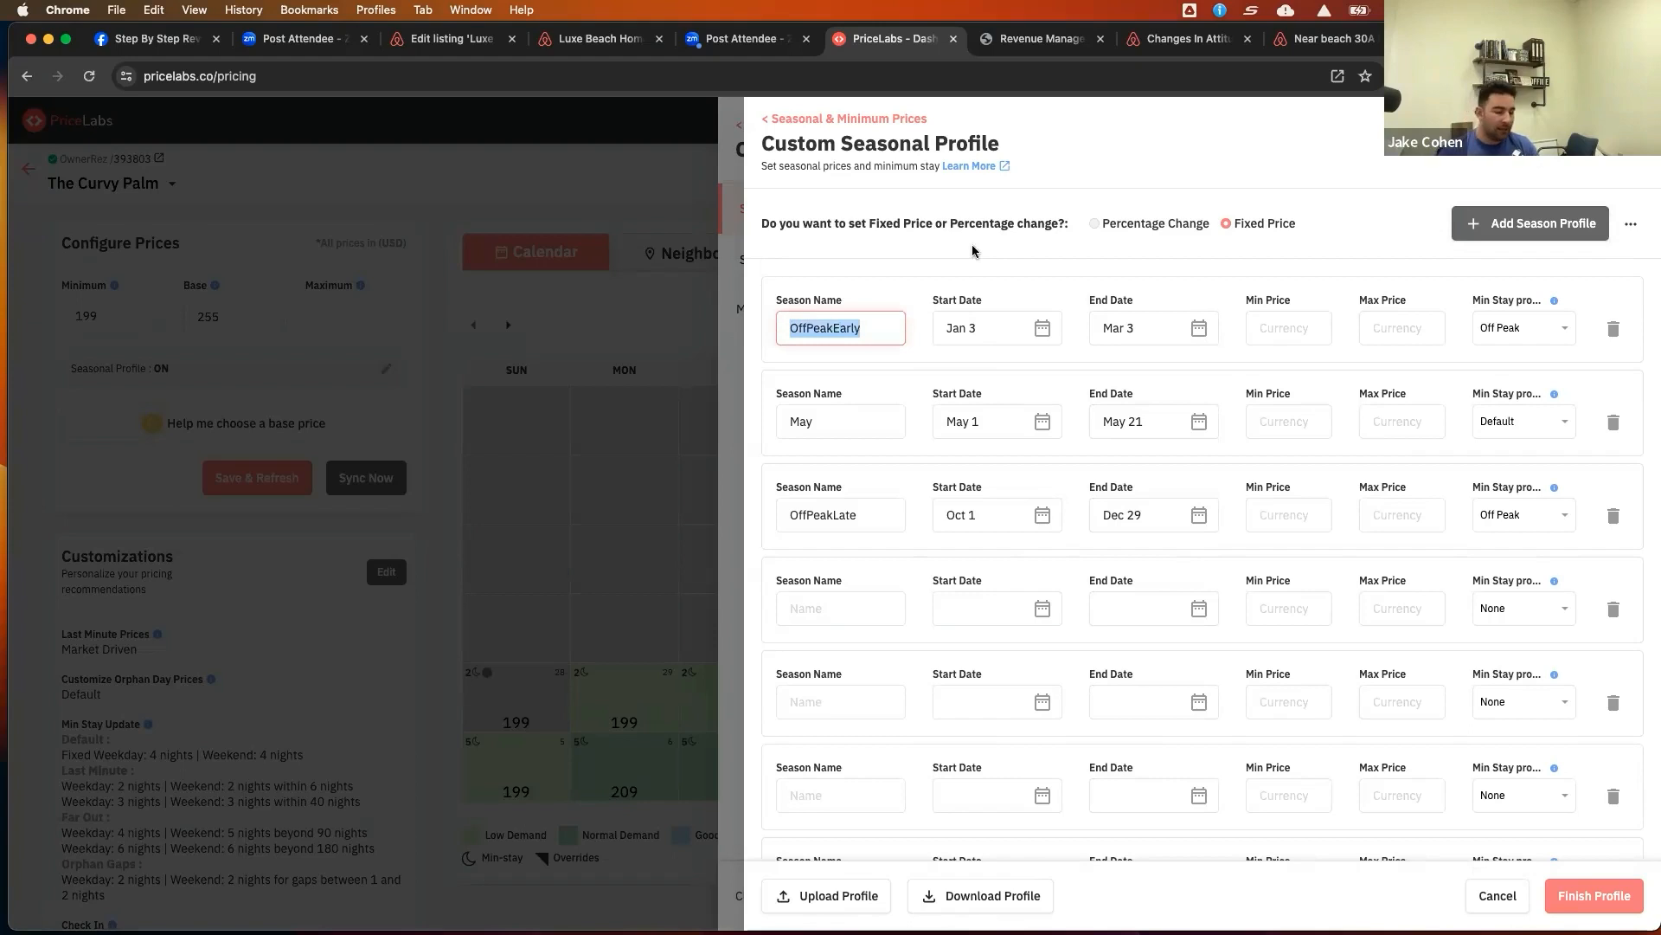
{"action": "type", "text": "WinterLow"}
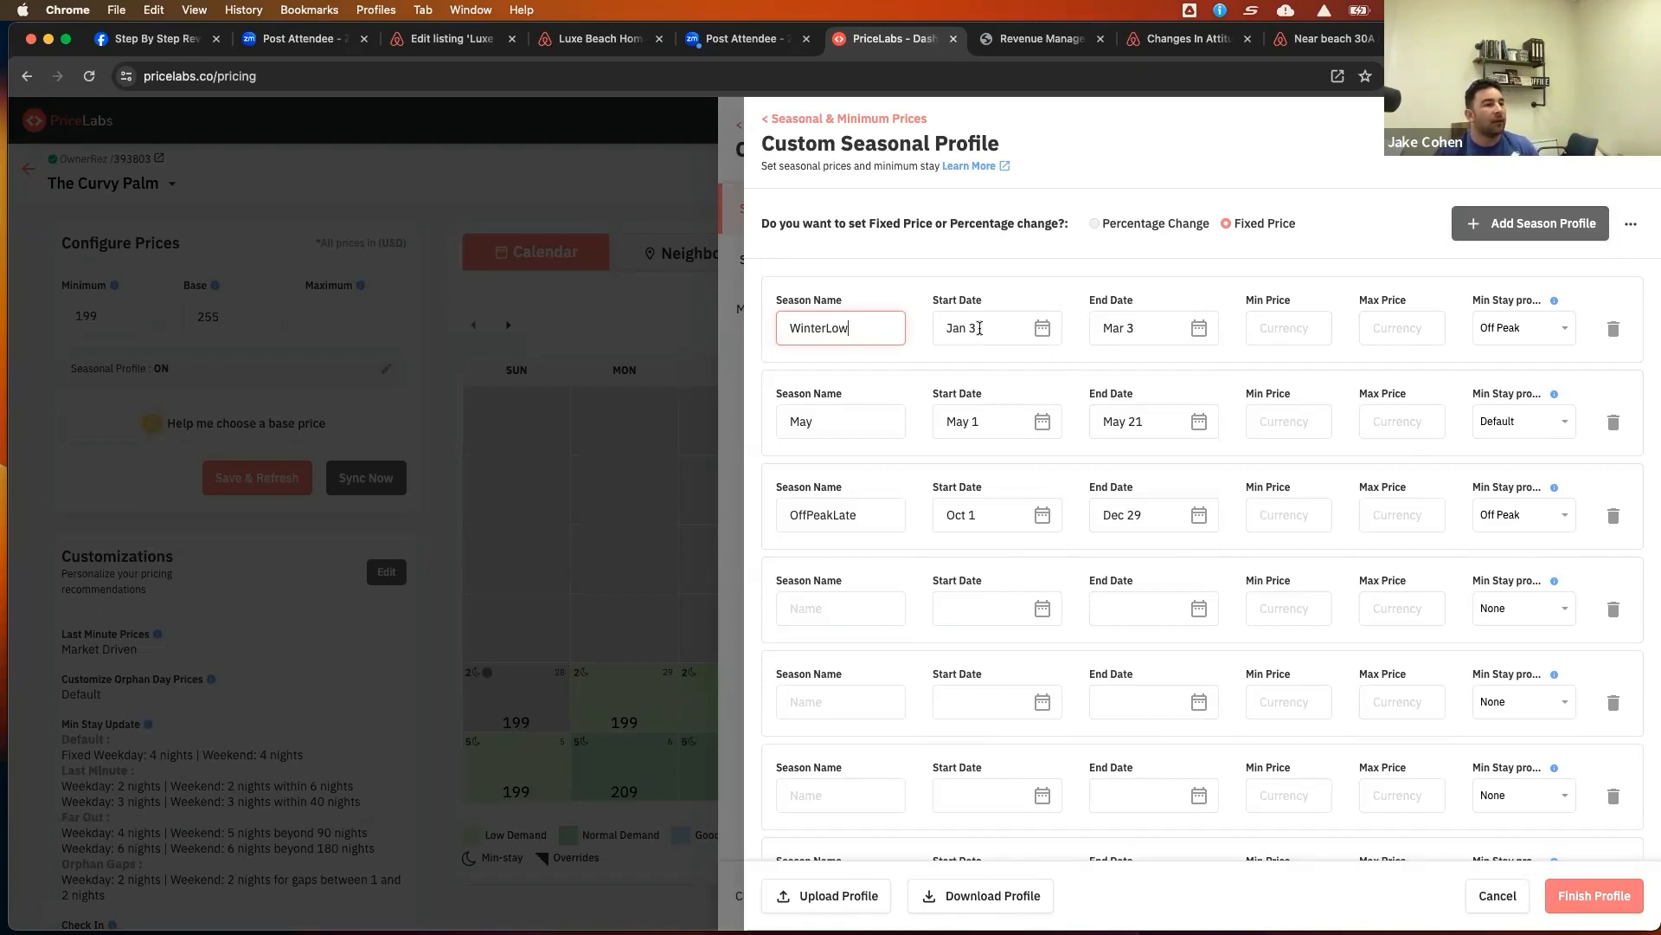
{"action": "left_click_drag", "start_coordinate": [979, 328], "coordinate": [941, 327]}
{"action": "left_click", "coordinate": [962, 171]}
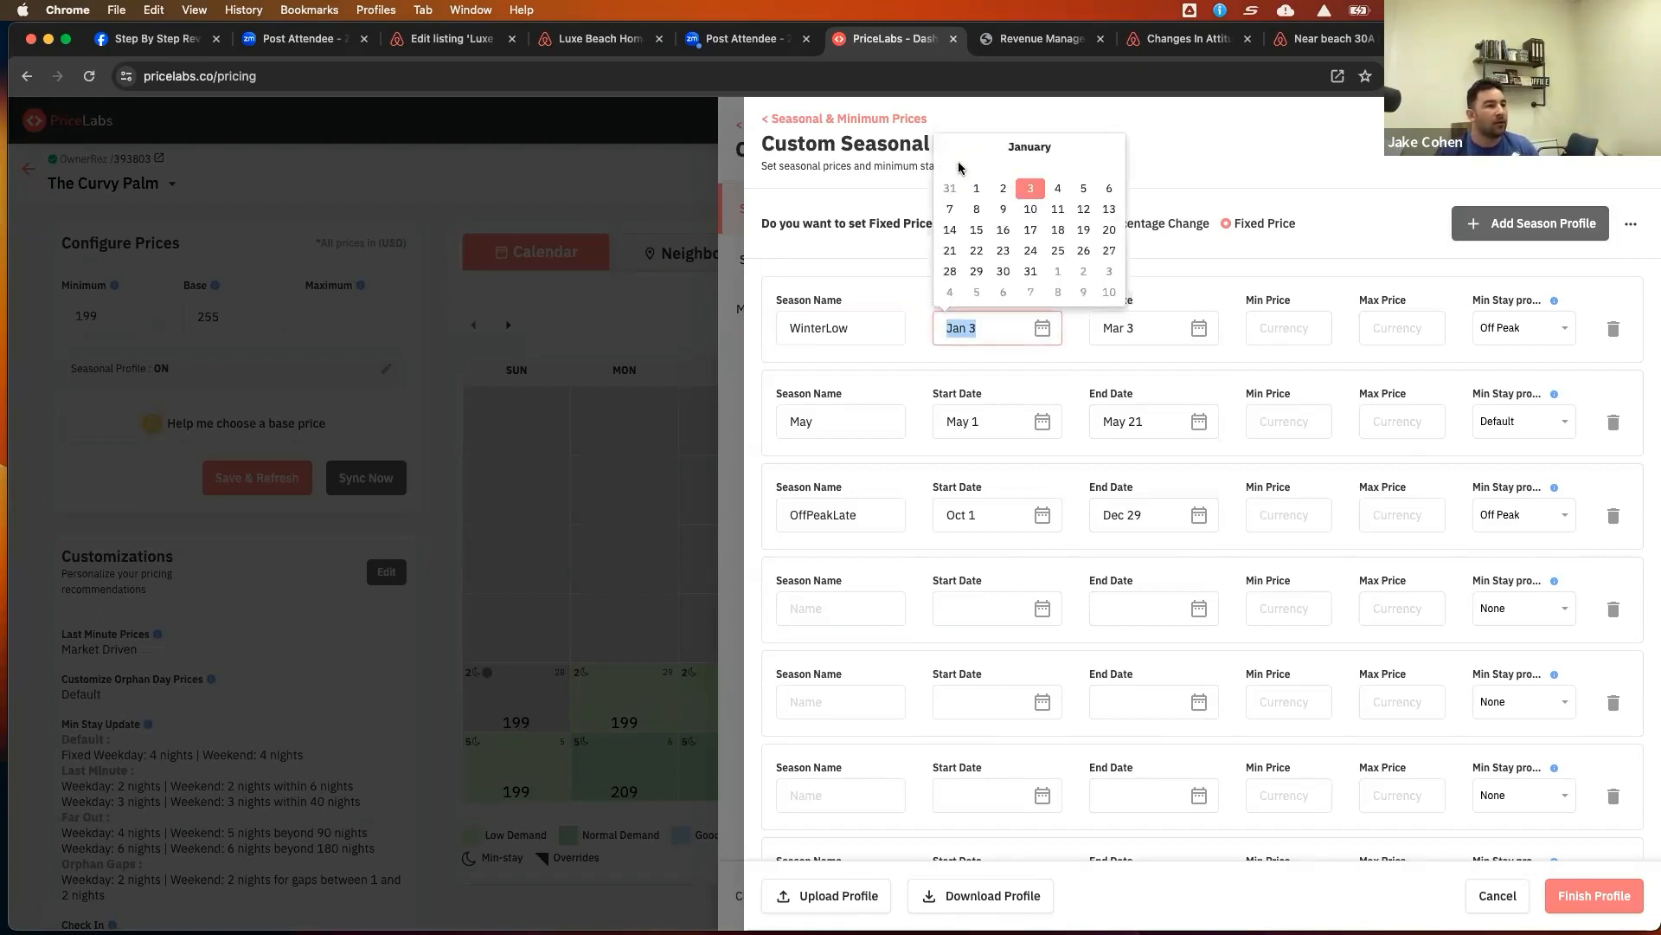
{"action": "left_click", "coordinate": [1200, 332]}
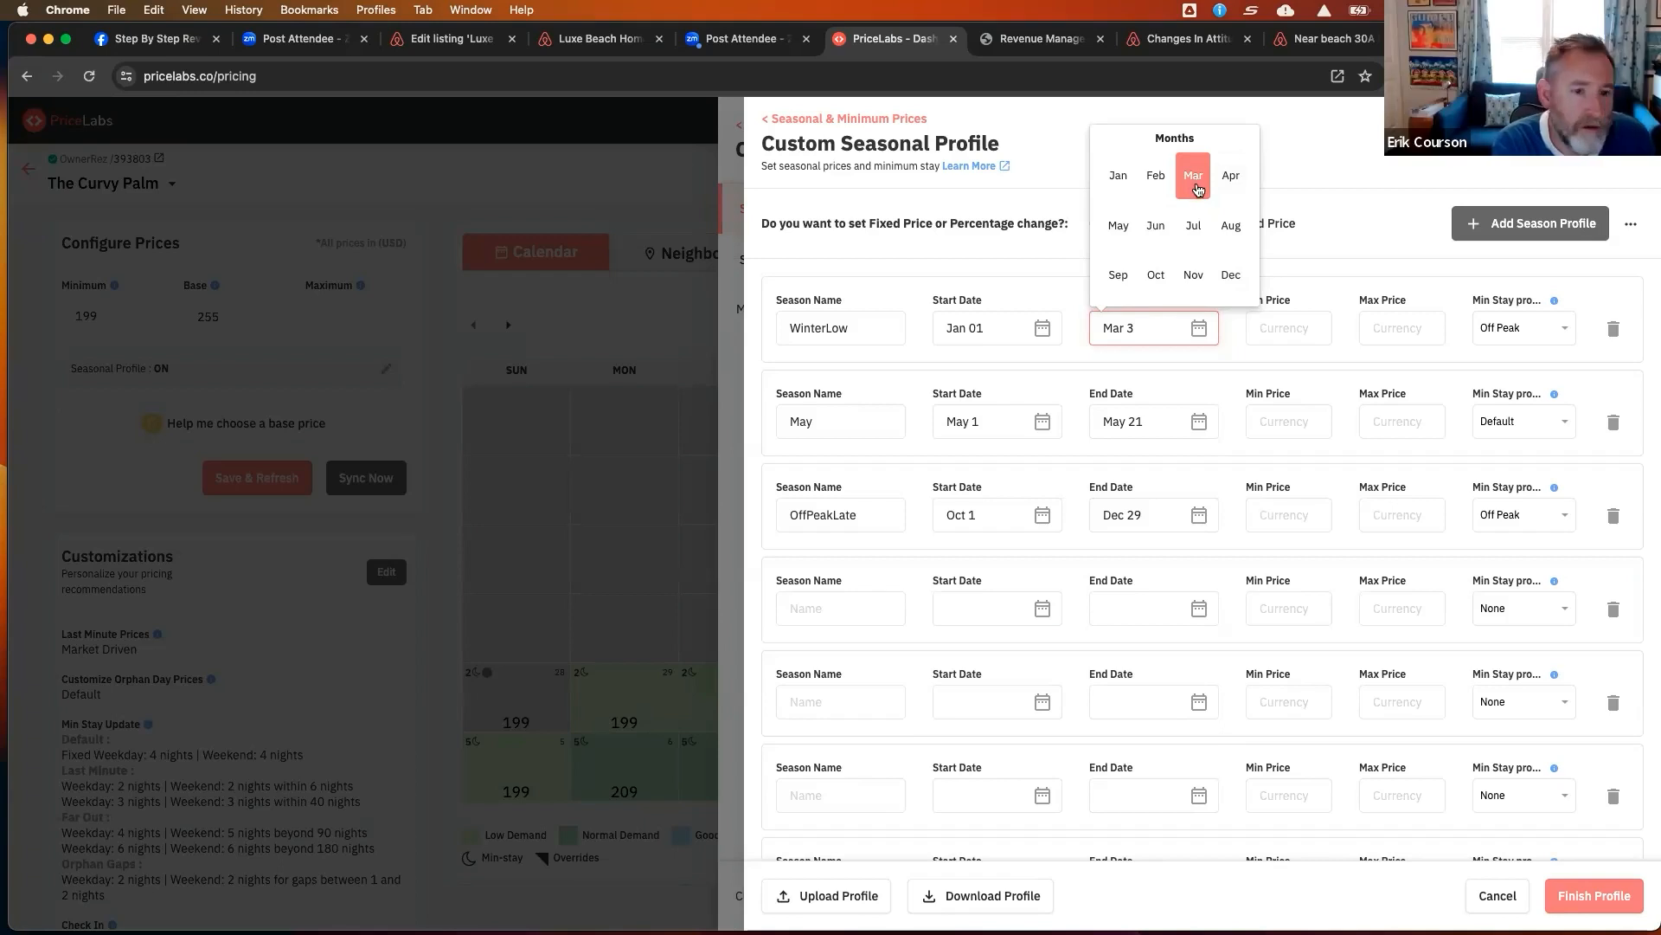
Copy the pricing page address and open it in a new browser tab placed beside the original
{"action": "left_click", "coordinate": [592, 70]}
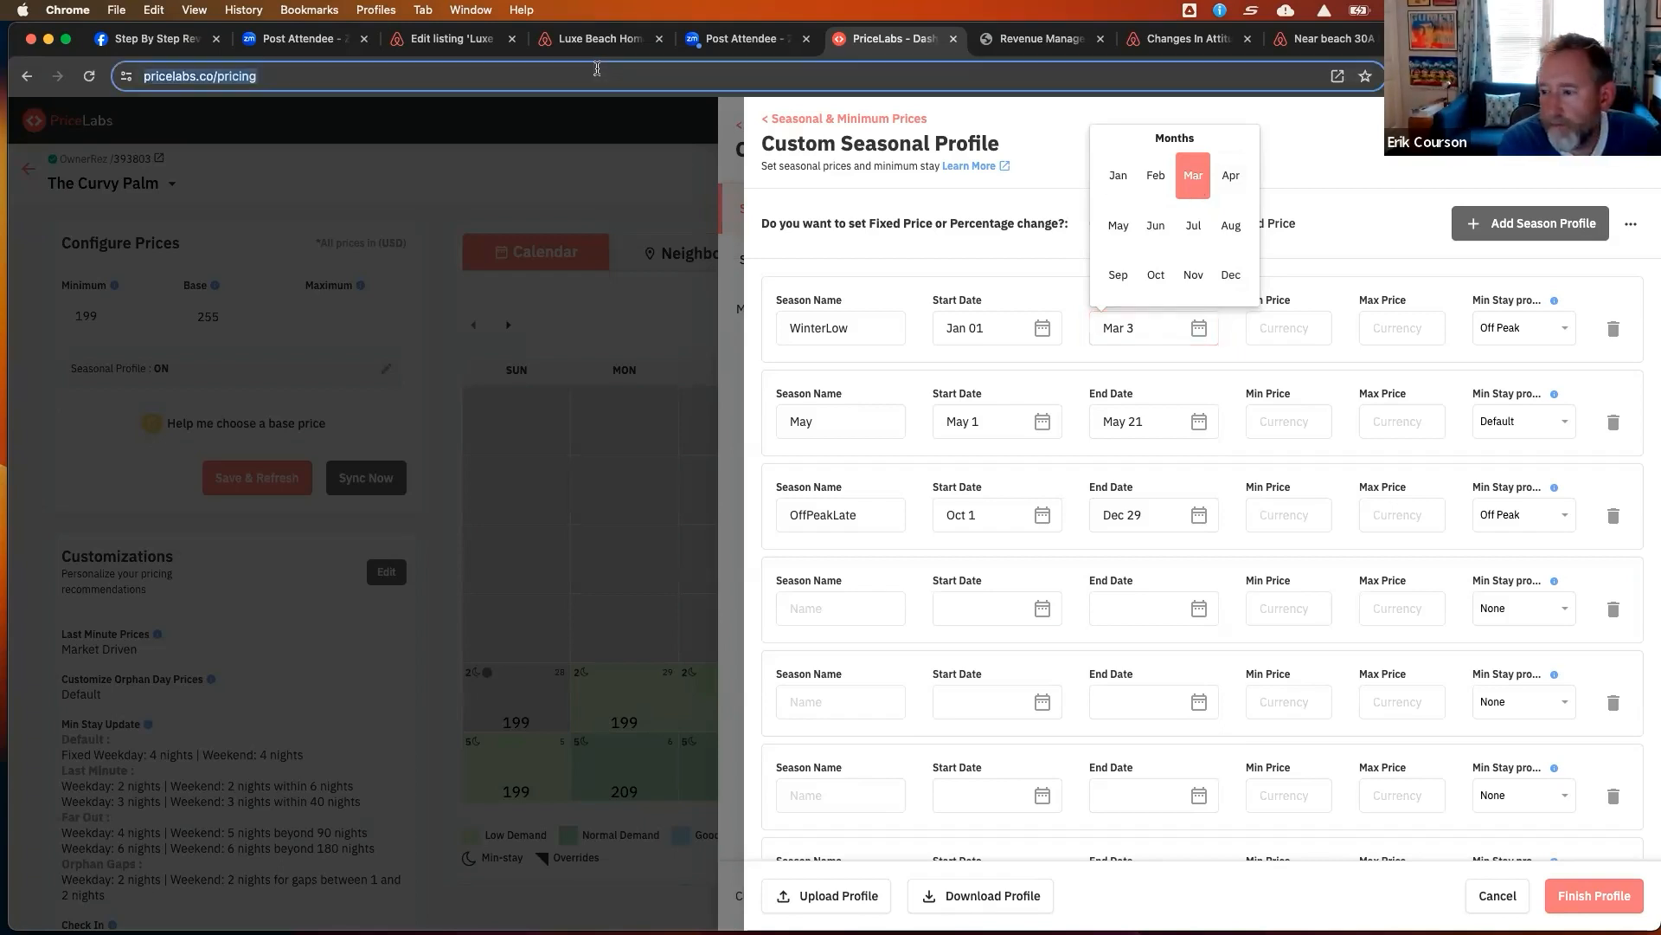
{"action": "left_click", "coordinate": [597, 70]}
{"action": "key", "text": "super+c"}
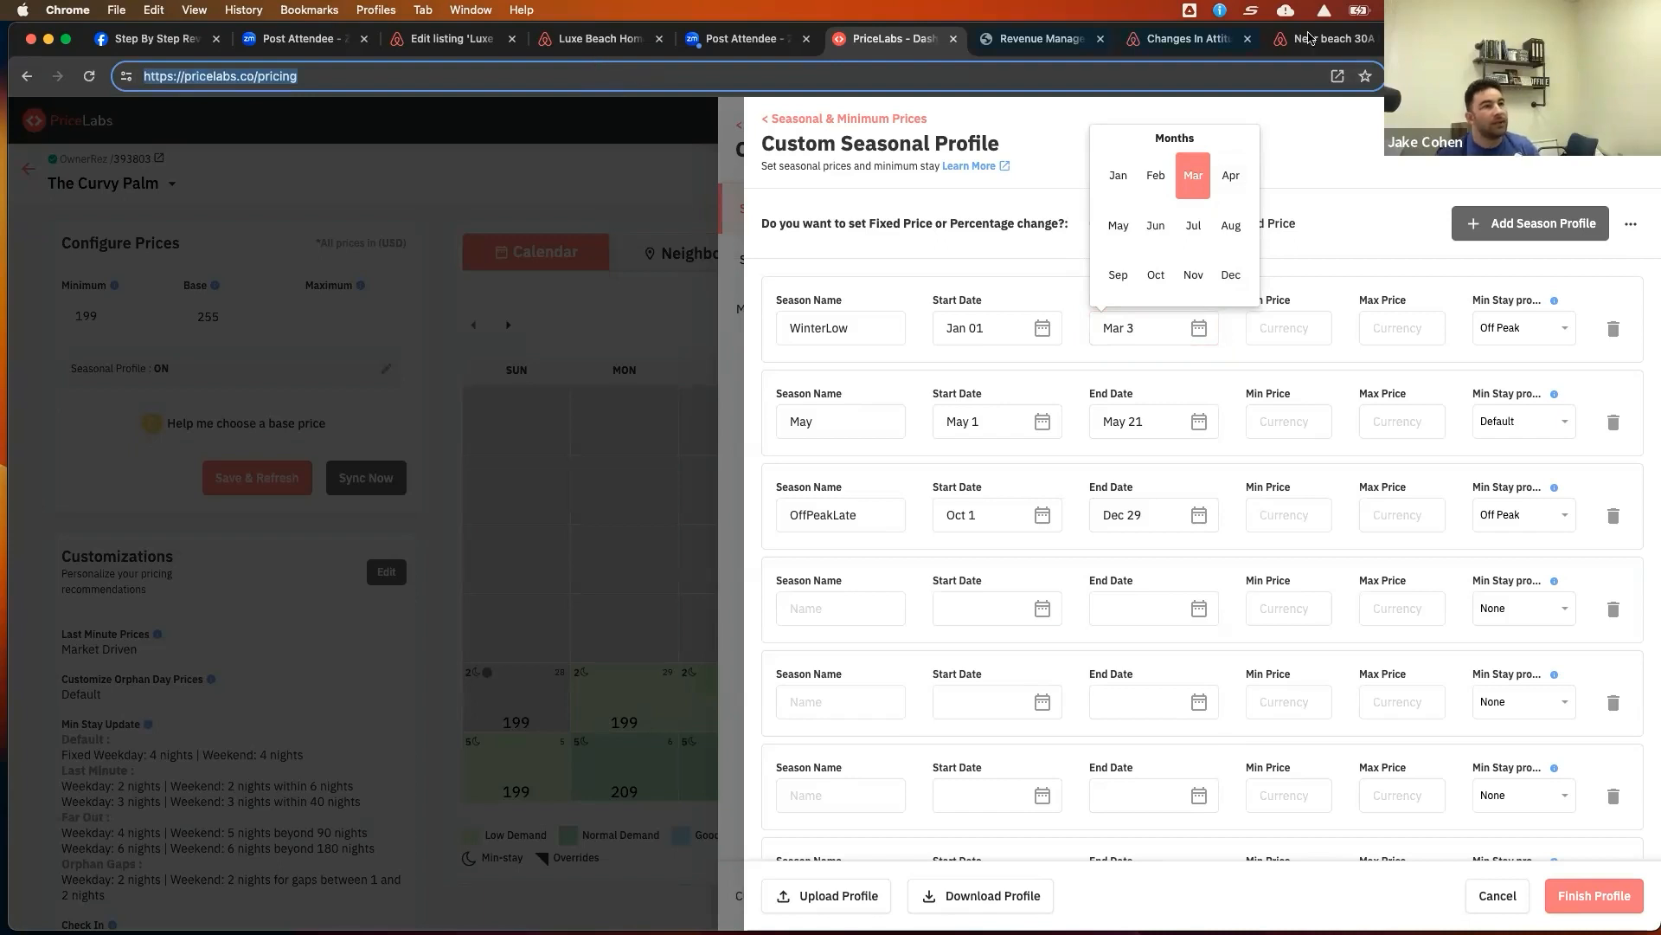
{"action": "key", "text": "super+t"}
{"action": "left_click", "coordinate": [919, 72]}
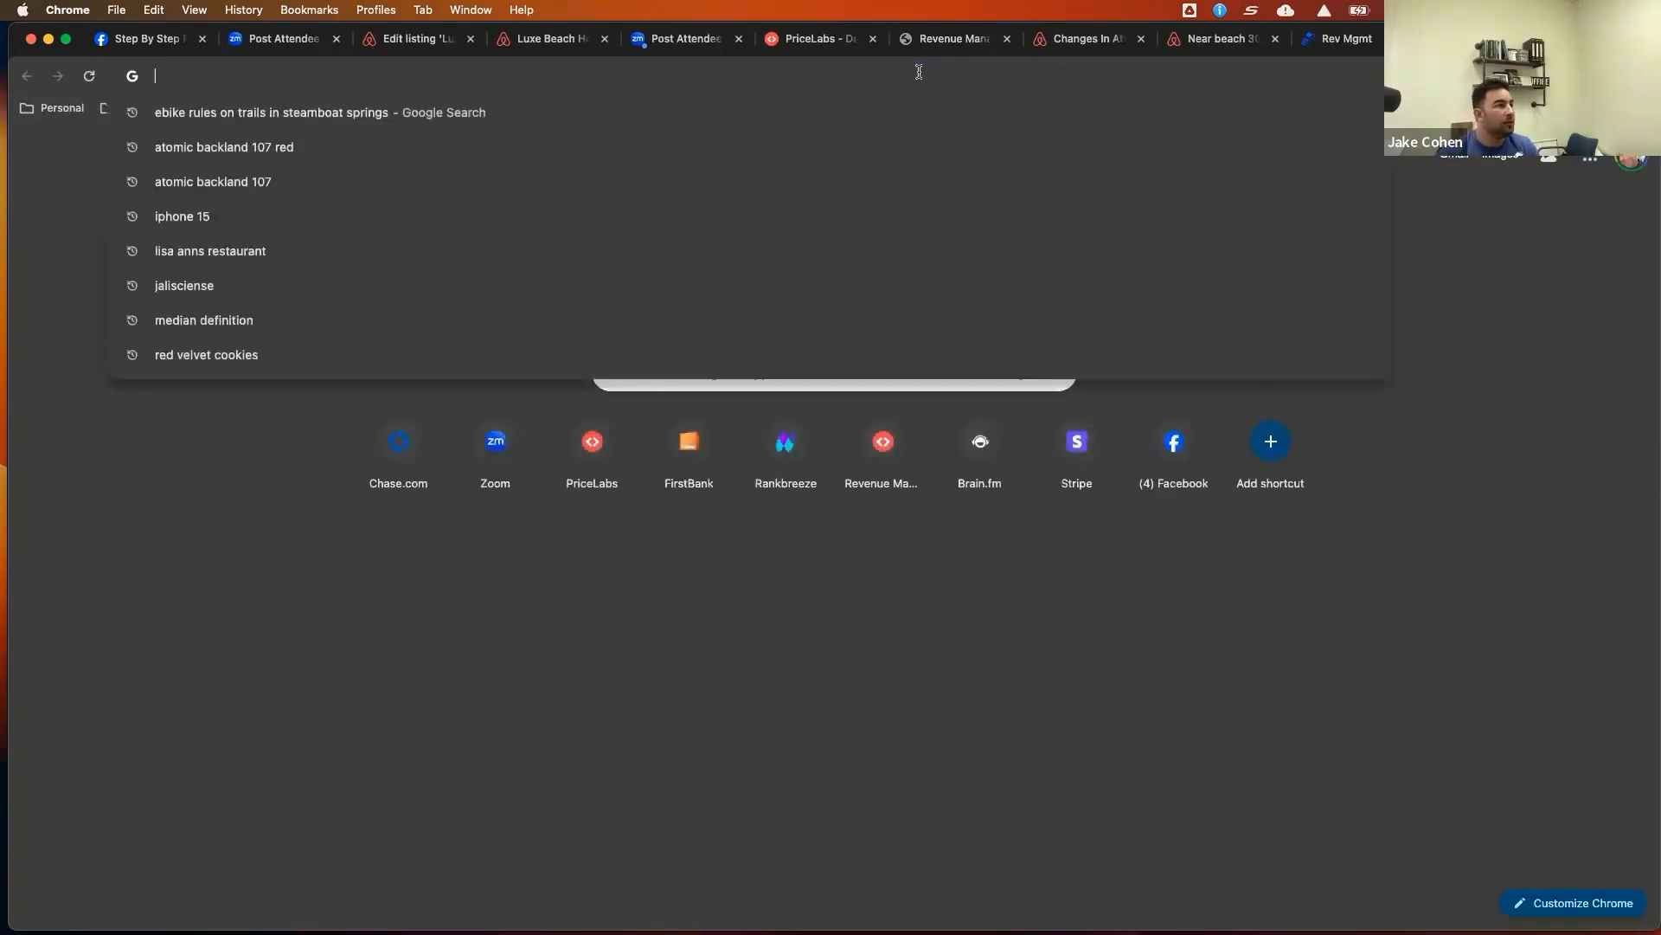
{"action": "key", "text": "super+v"}
{"action": "key", "text": "Return"}
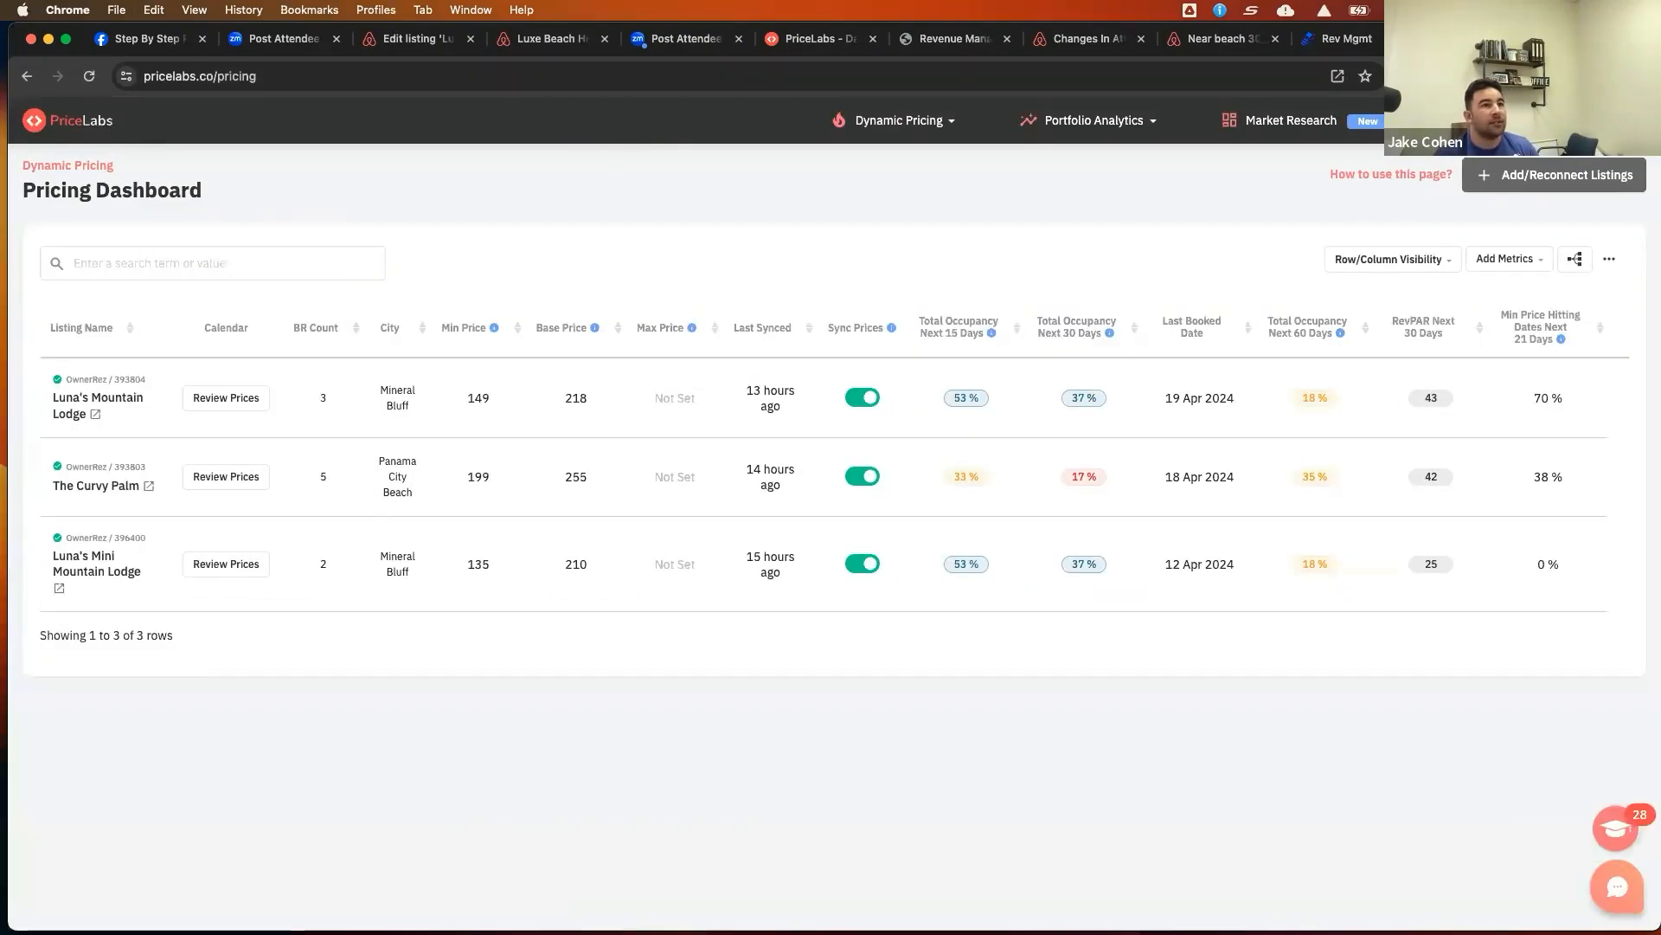
{"action": "left_click_drag", "start_coordinate": [1454, 38], "coordinate": [959, 49]}
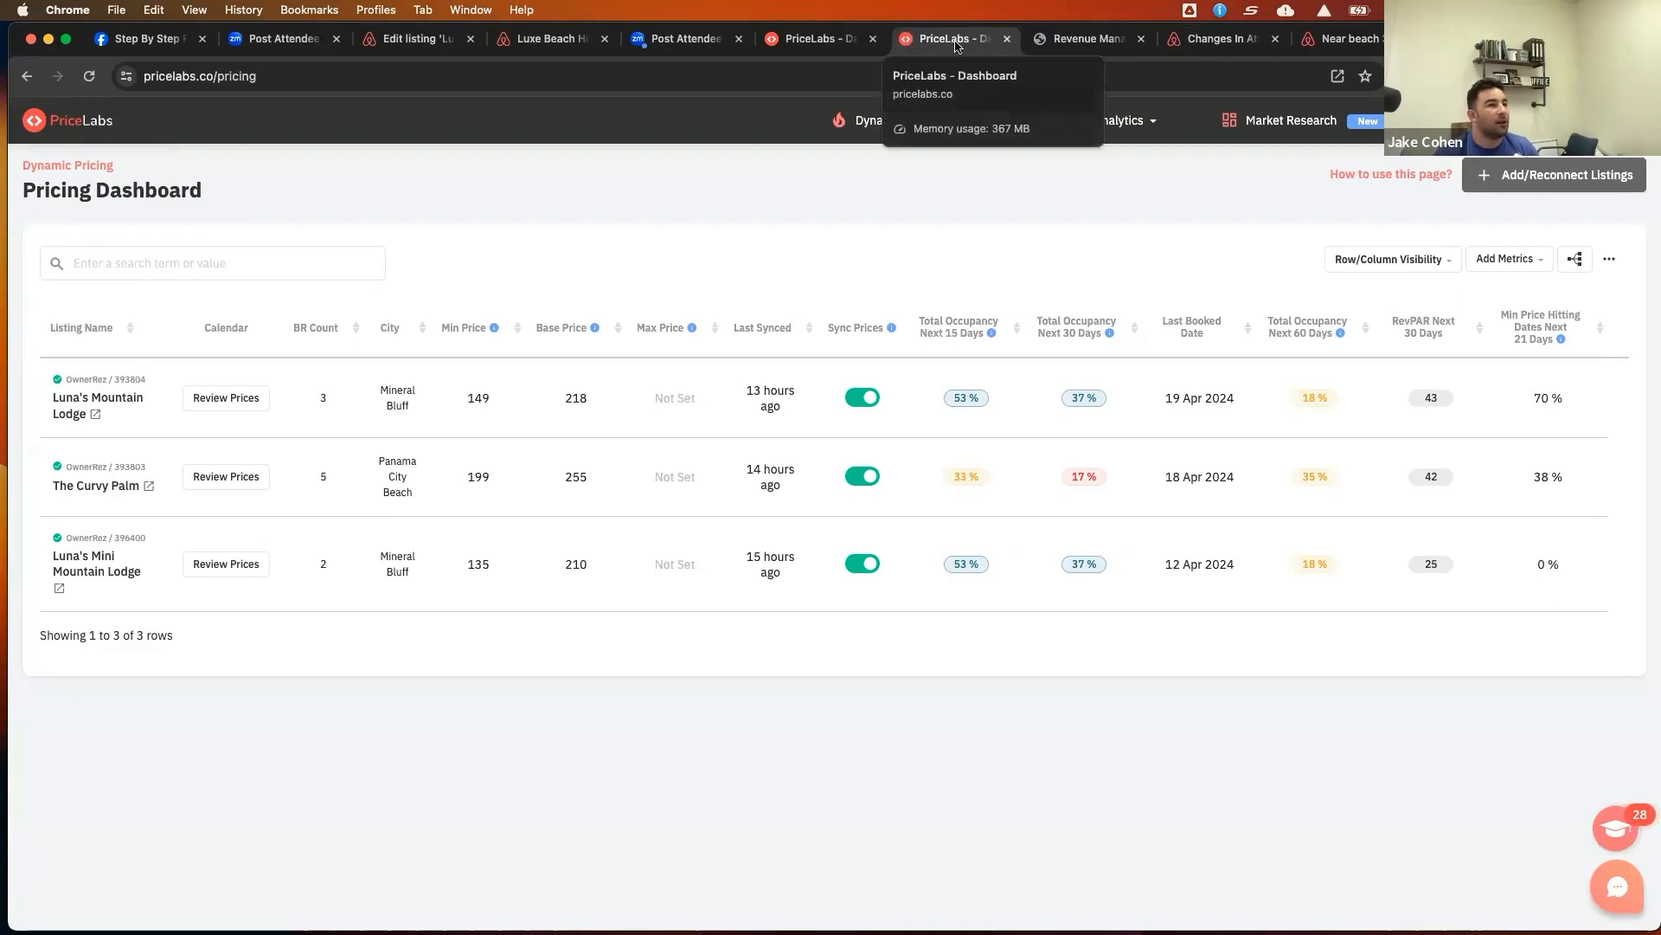
Open The Curvy Palm's Neighborhood Data and add last year data to the occupancy chart
{"action": "left_click", "coordinate": [244, 475]}
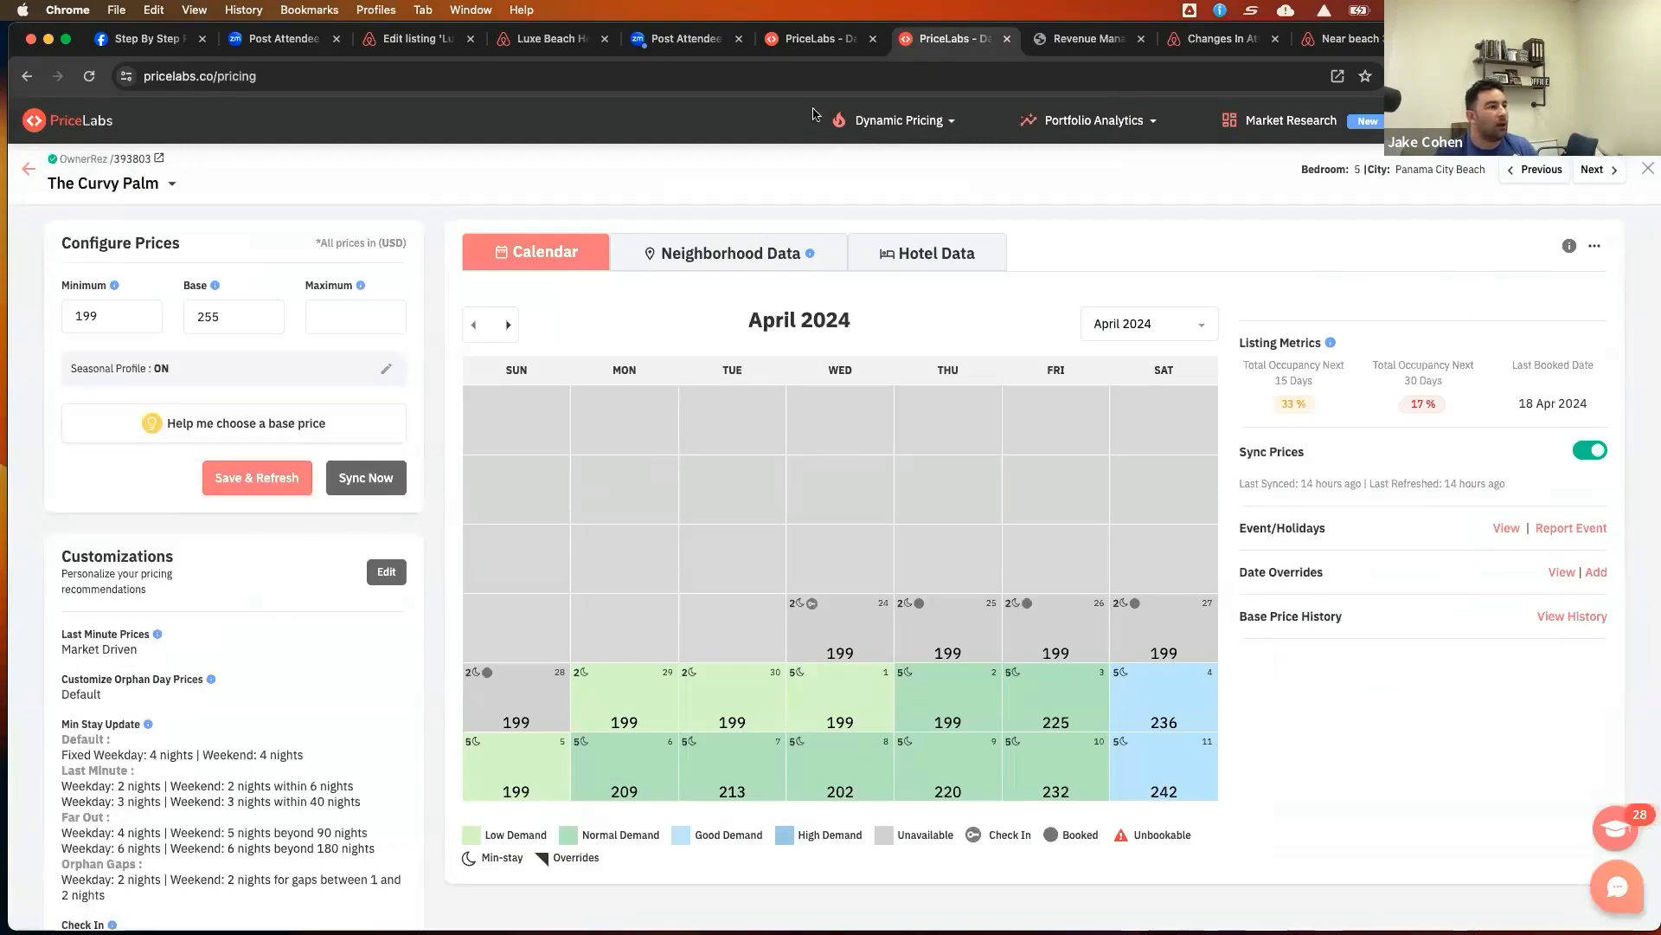
{"action": "left_click", "coordinate": [743, 260]}
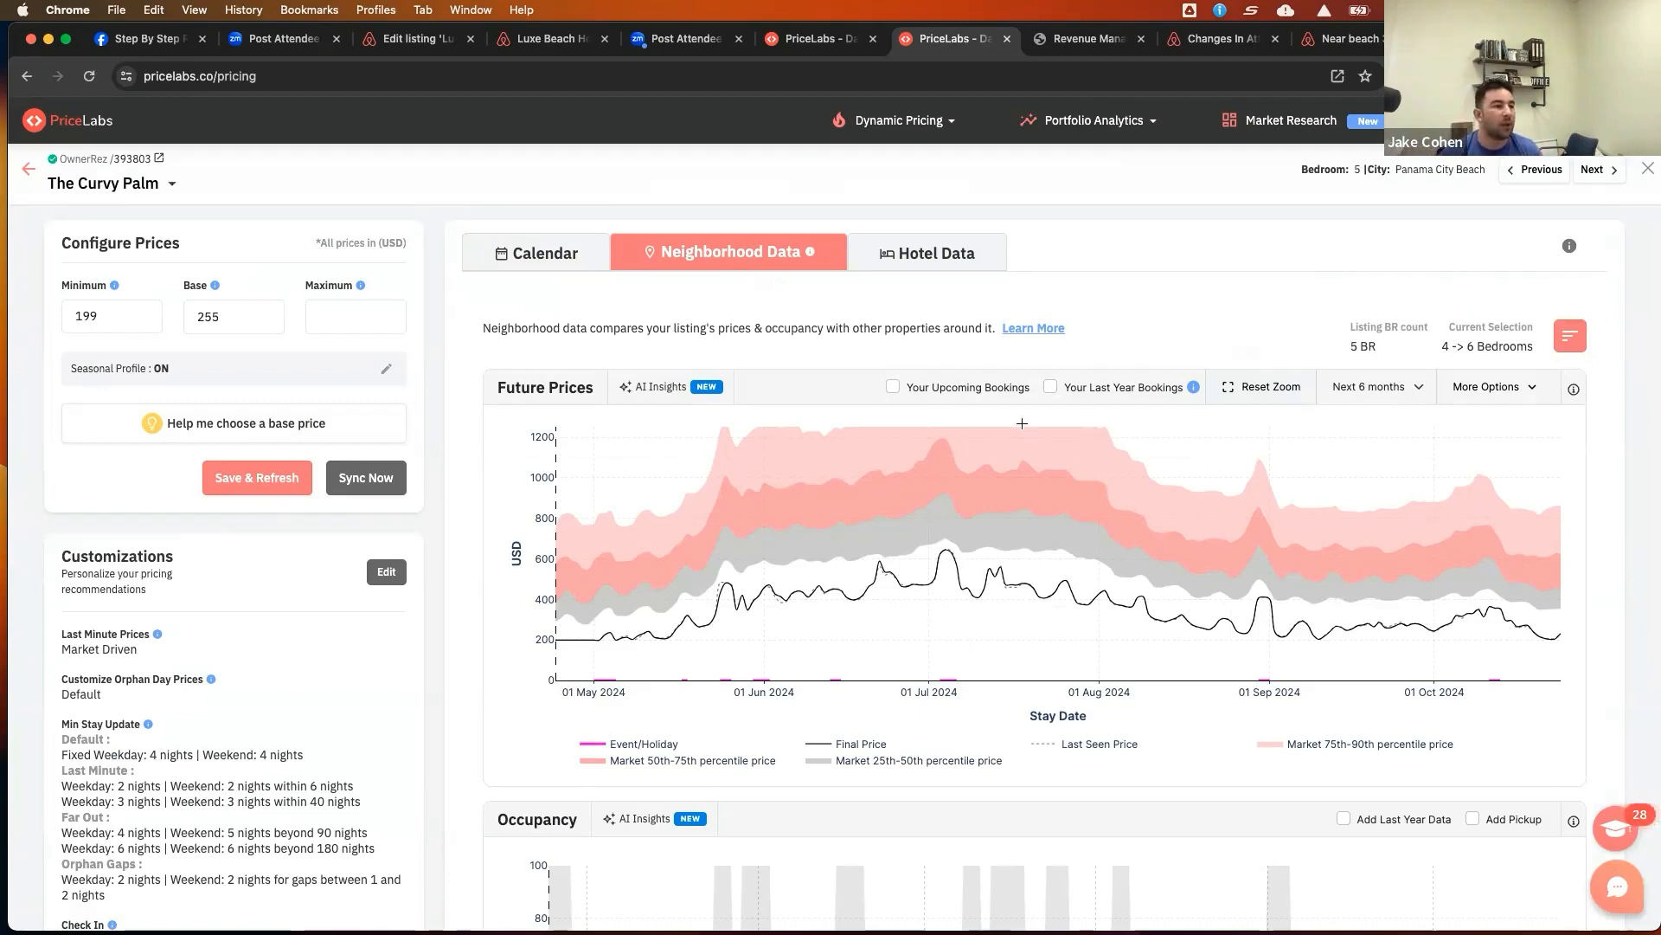
{"action": "scroll", "coordinate": [1363, 418], "scroll_direction": "down", "scroll_amount": 5}
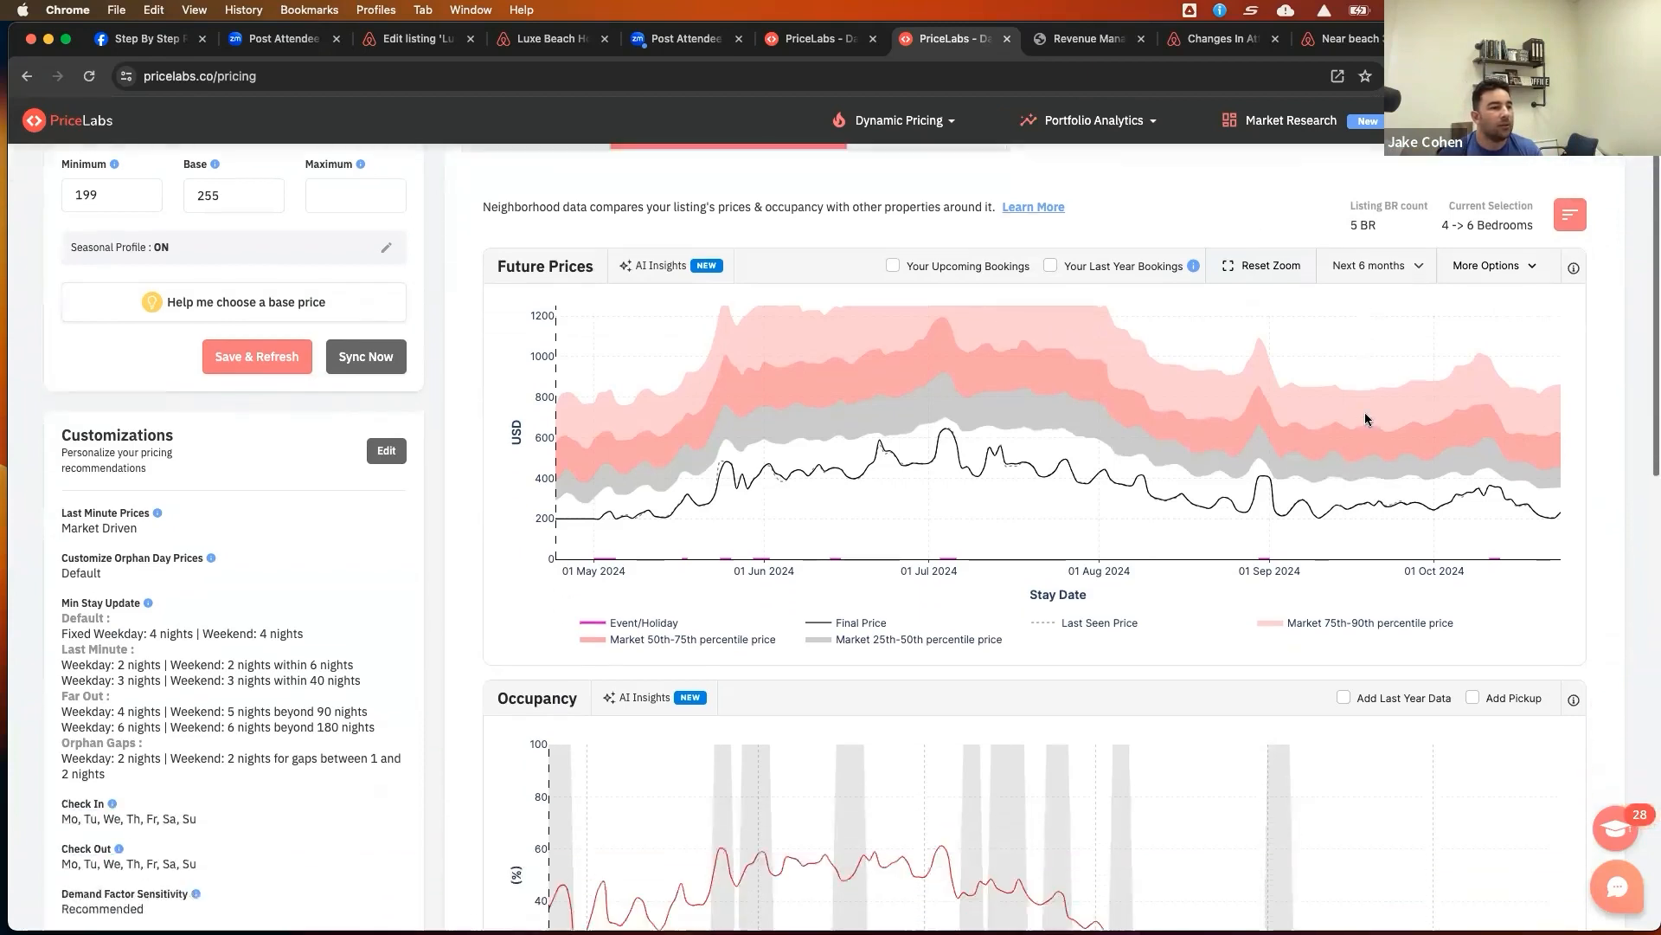
{"action": "left_click", "coordinate": [1343, 440]}
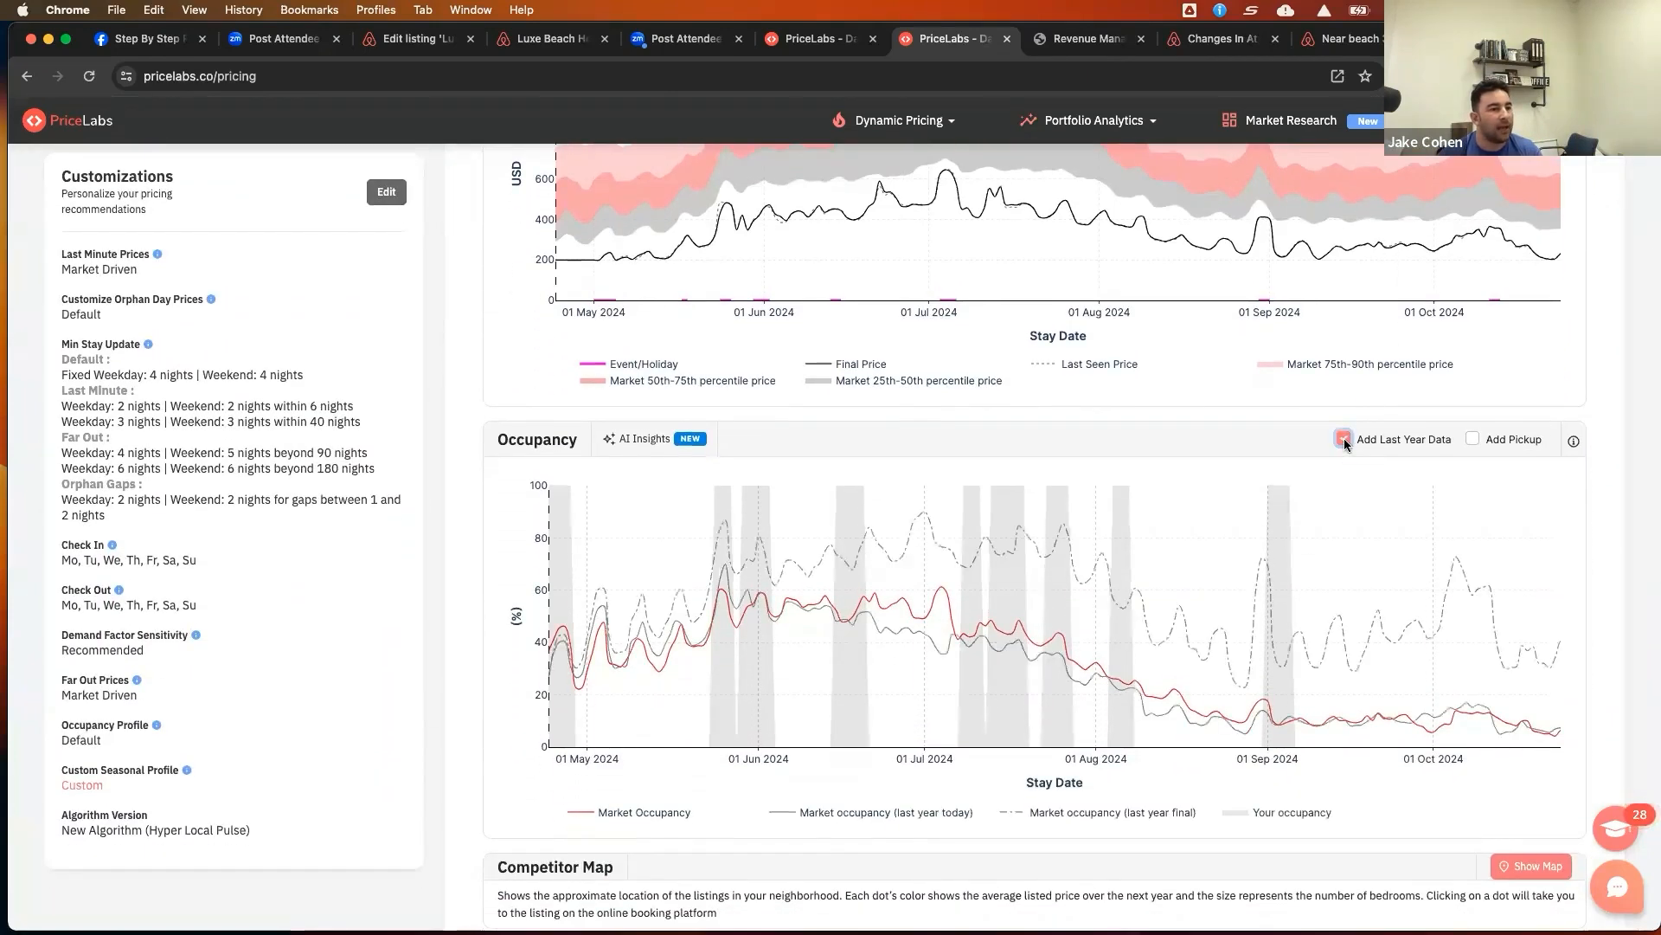
Set the Future Prices chart range to Next 1 Year
{"action": "scroll", "coordinate": [1482, 365], "scroll_direction": "up", "scroll_amount": 4}
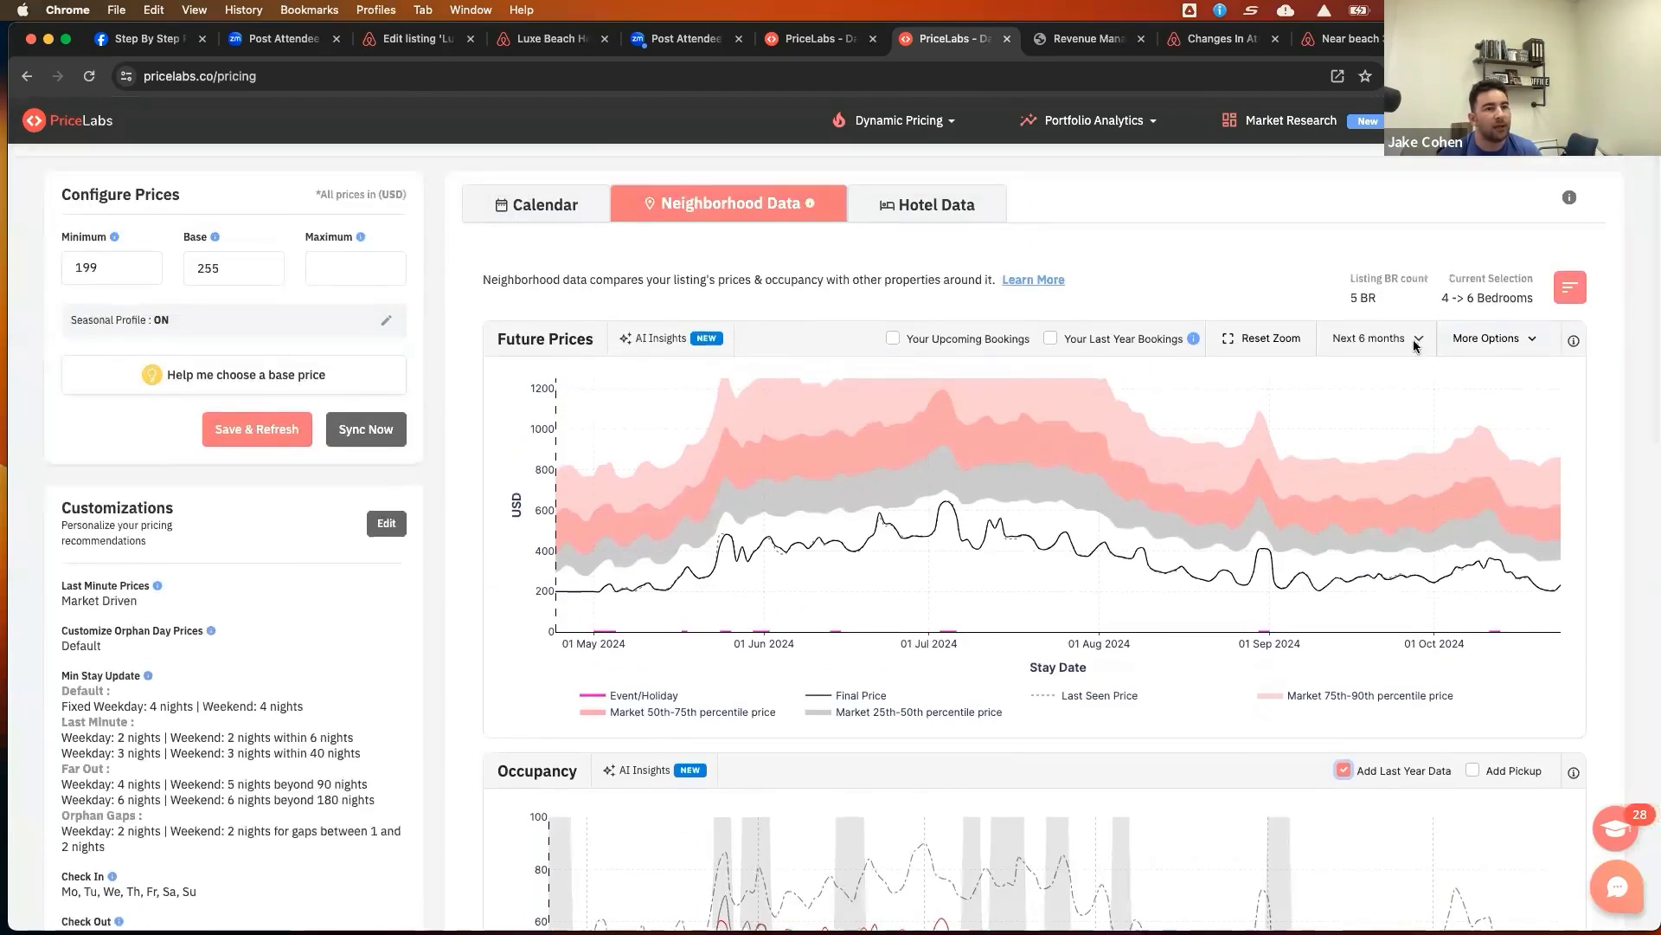
{"action": "left_click", "coordinate": [1378, 341]}
{"action": "left_click", "coordinate": [1377, 364]}
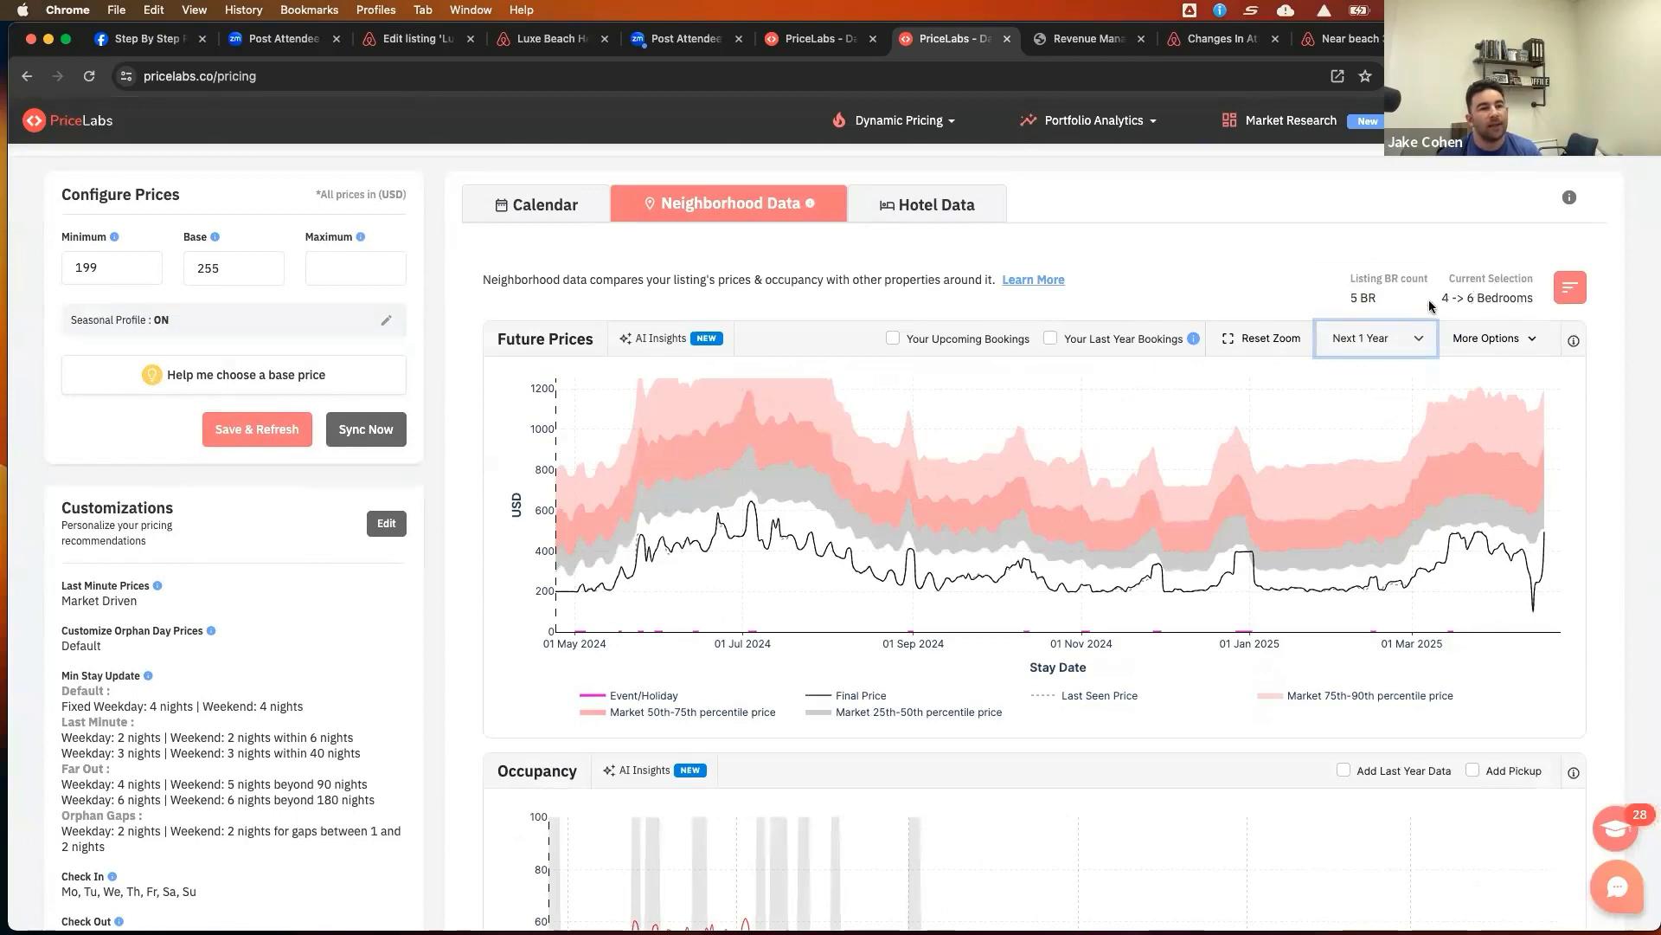
Compare against the Market Dashboard PCB-West comp set ABB: 5 Bedrooms (57 listings) and apply it
{"action": "left_click", "coordinate": [1564, 294]}
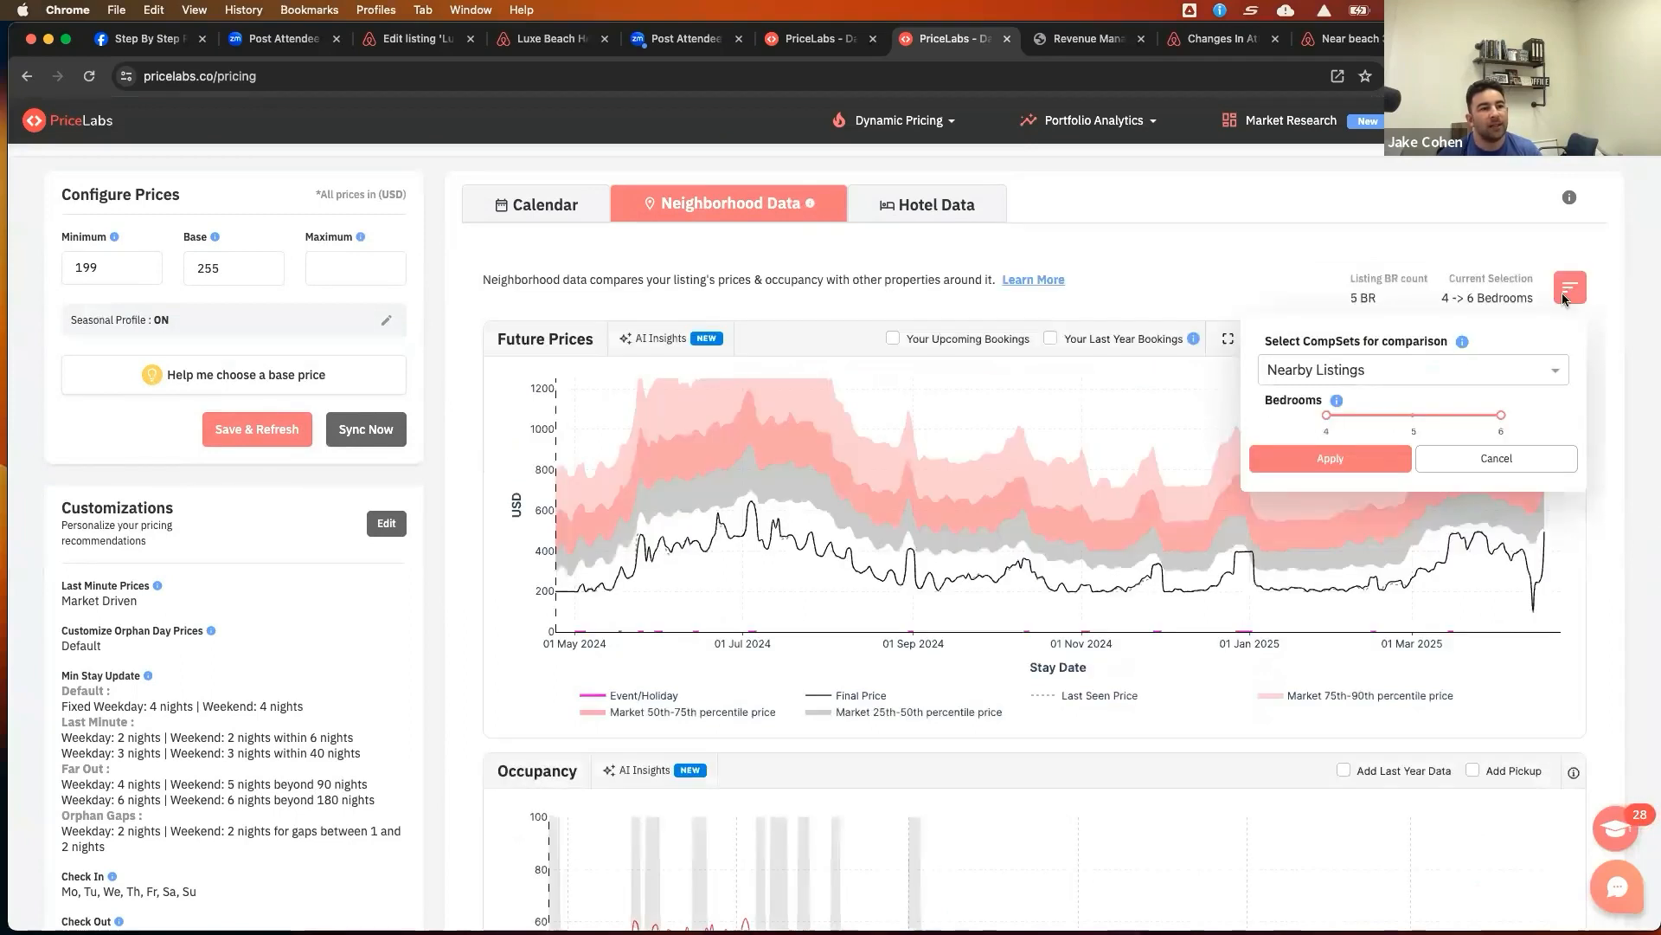
{"action": "left_click", "coordinate": [1362, 377]}
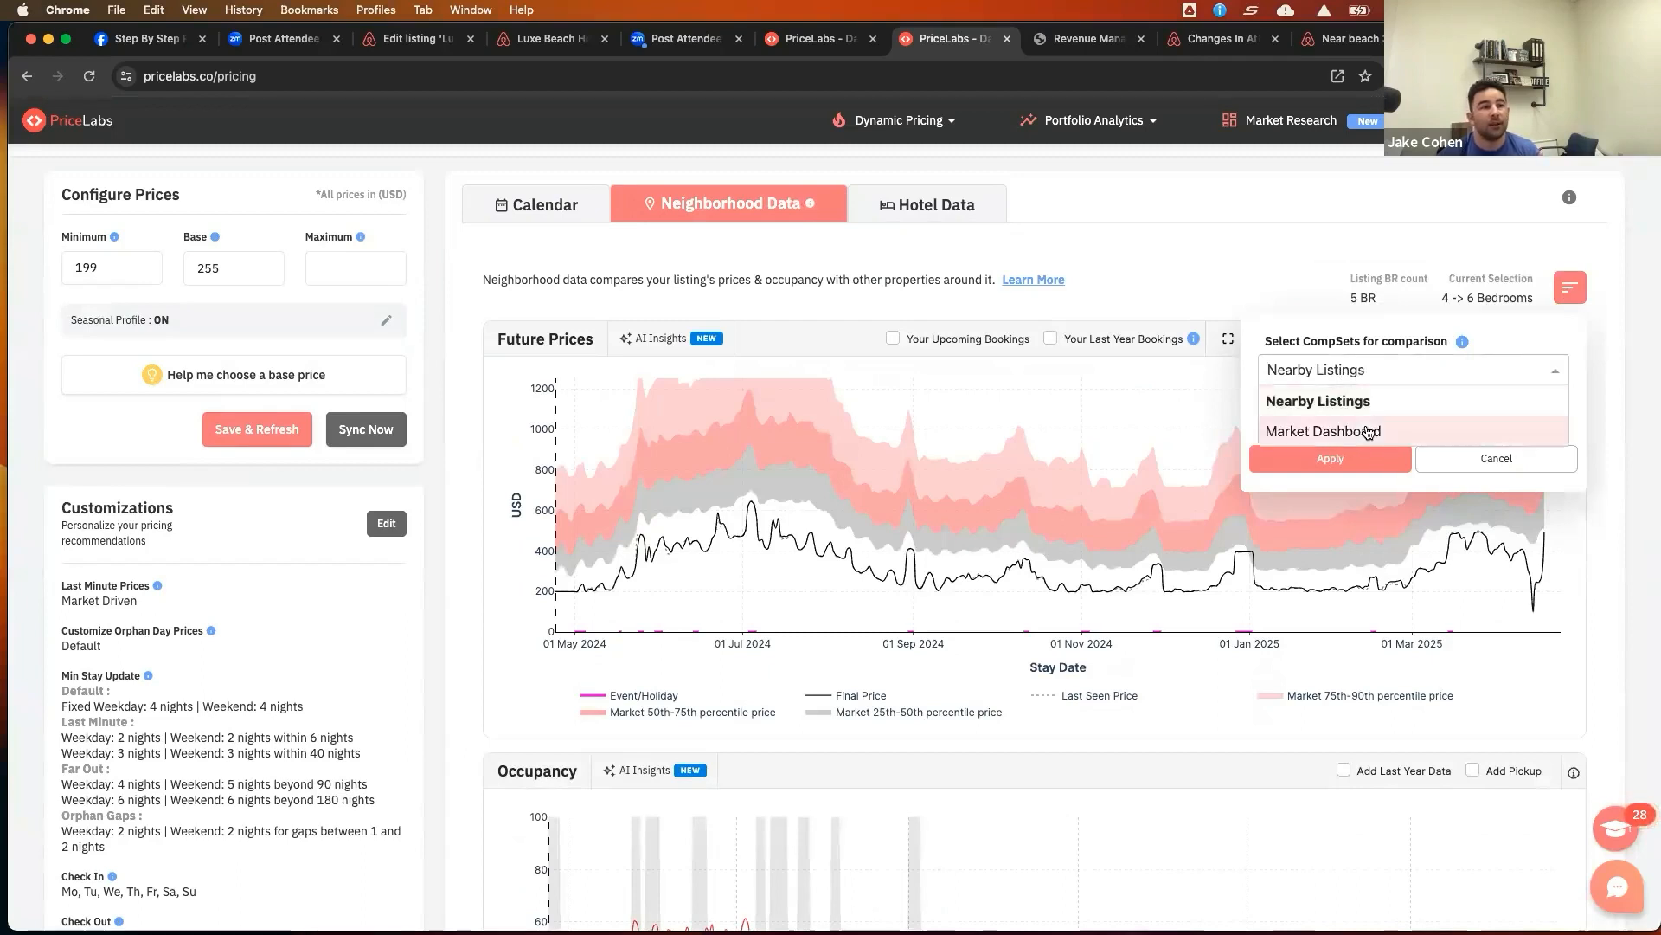
{"action": "left_click", "coordinate": [1367, 432]}
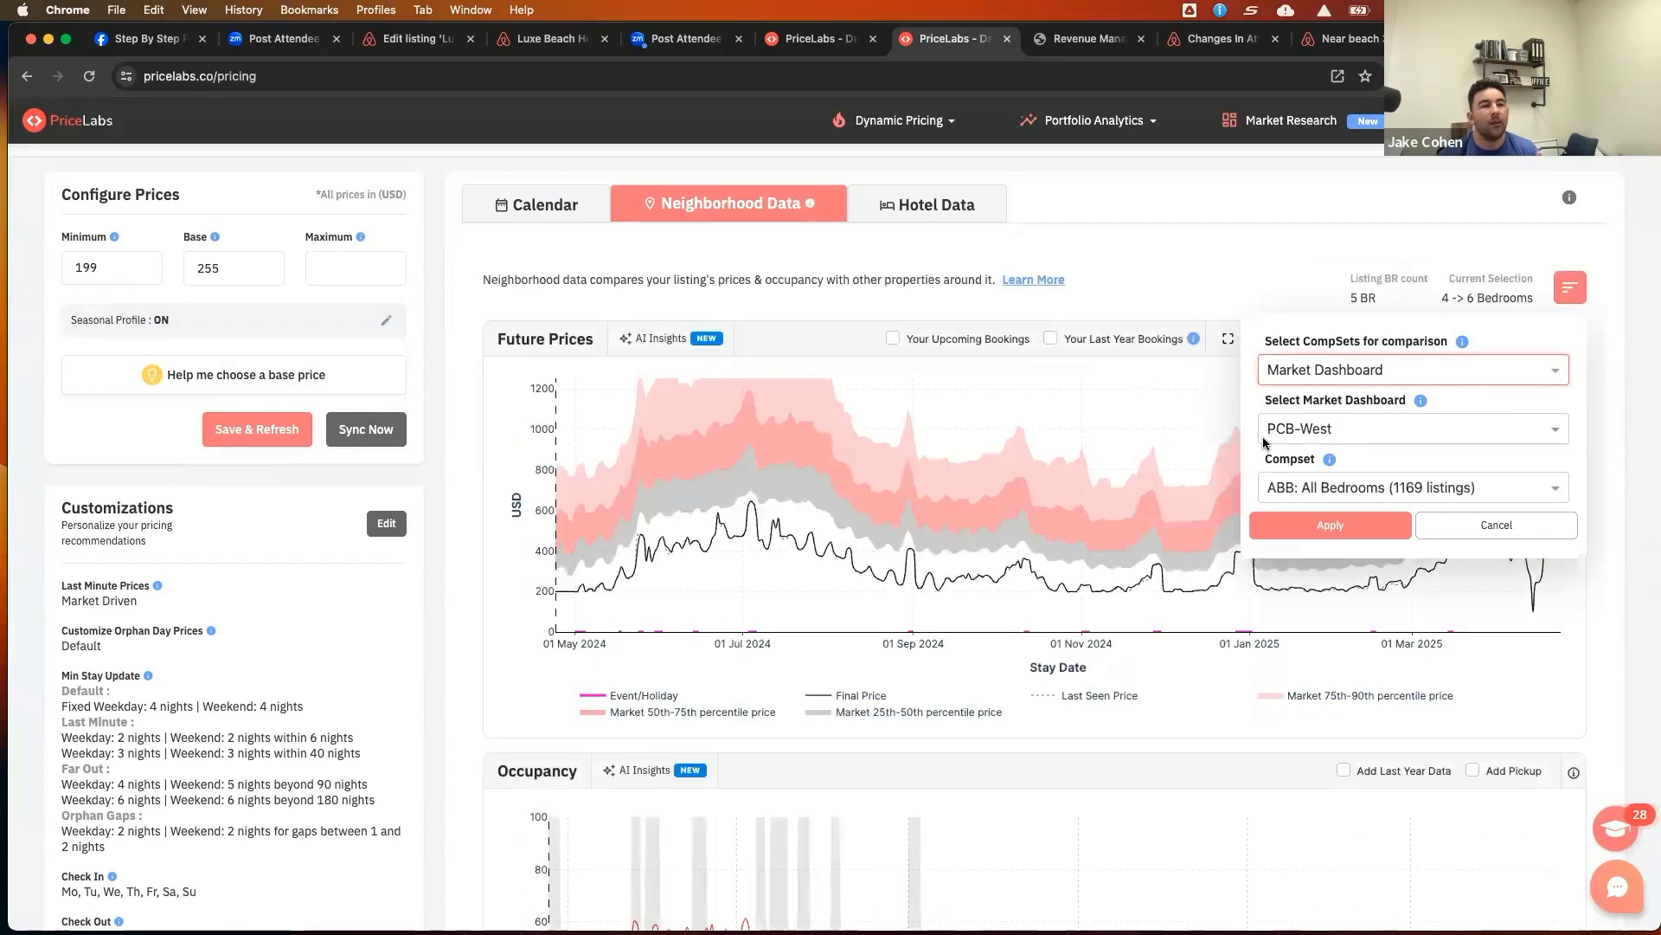
{"action": "left_click", "coordinate": [1384, 490]}
{"action": "scroll", "coordinate": [1401, 487], "scroll_direction": "down", "scroll_amount": 6}
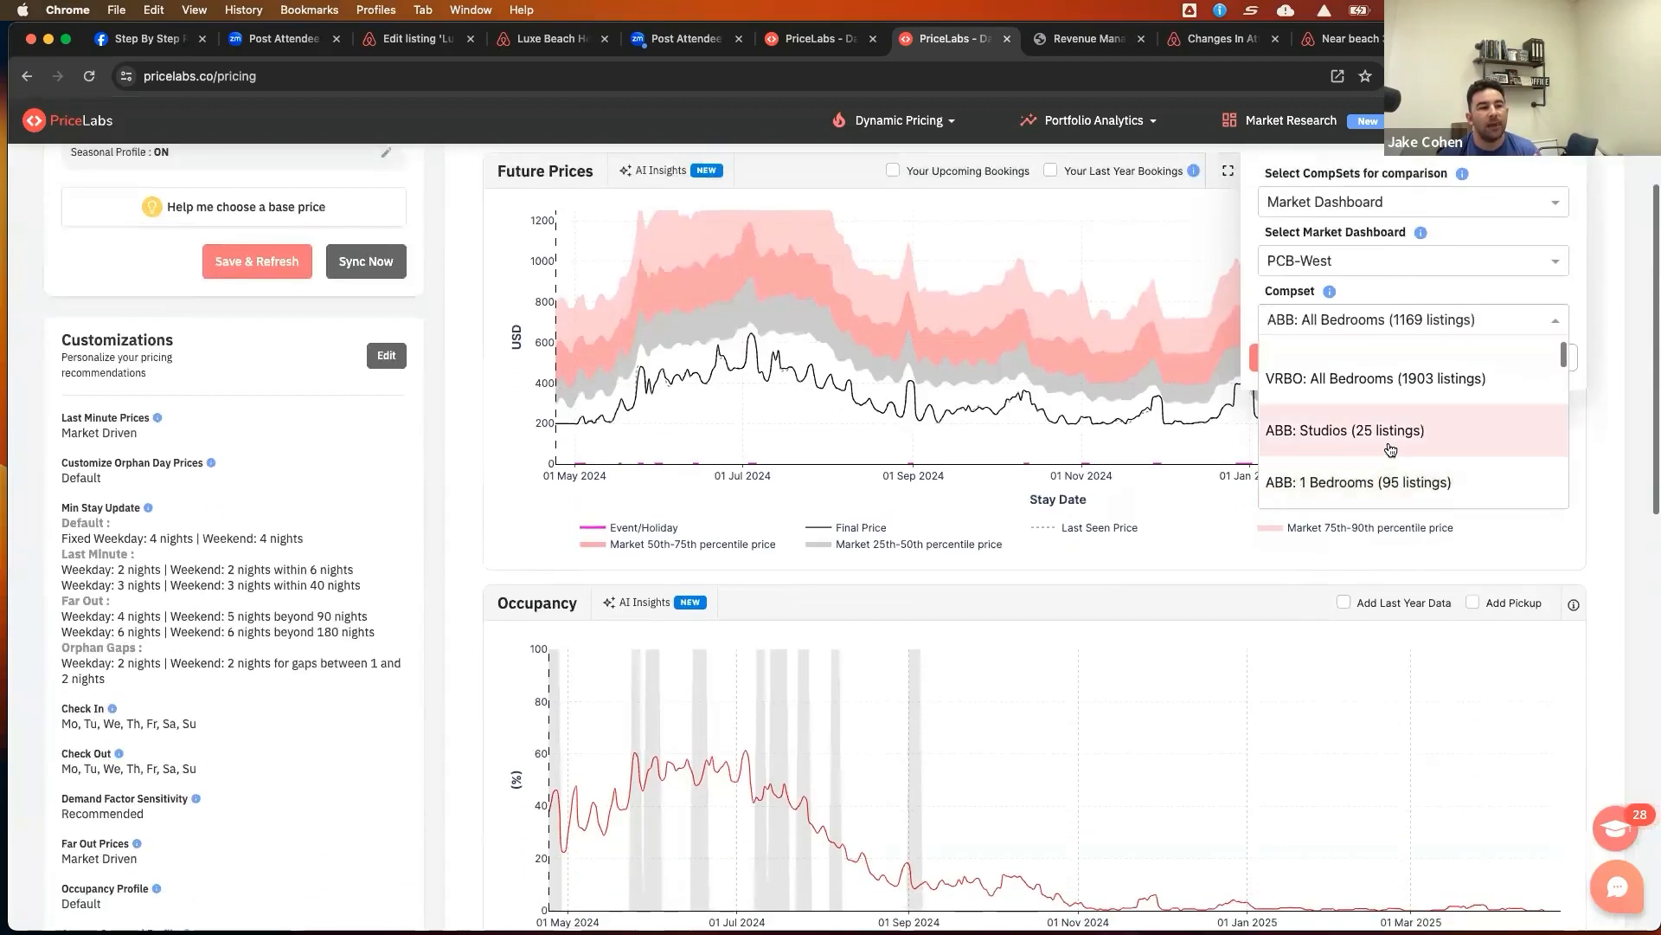
{"action": "scroll", "coordinate": [1395, 444], "scroll_direction": "down", "scroll_amount": 2}
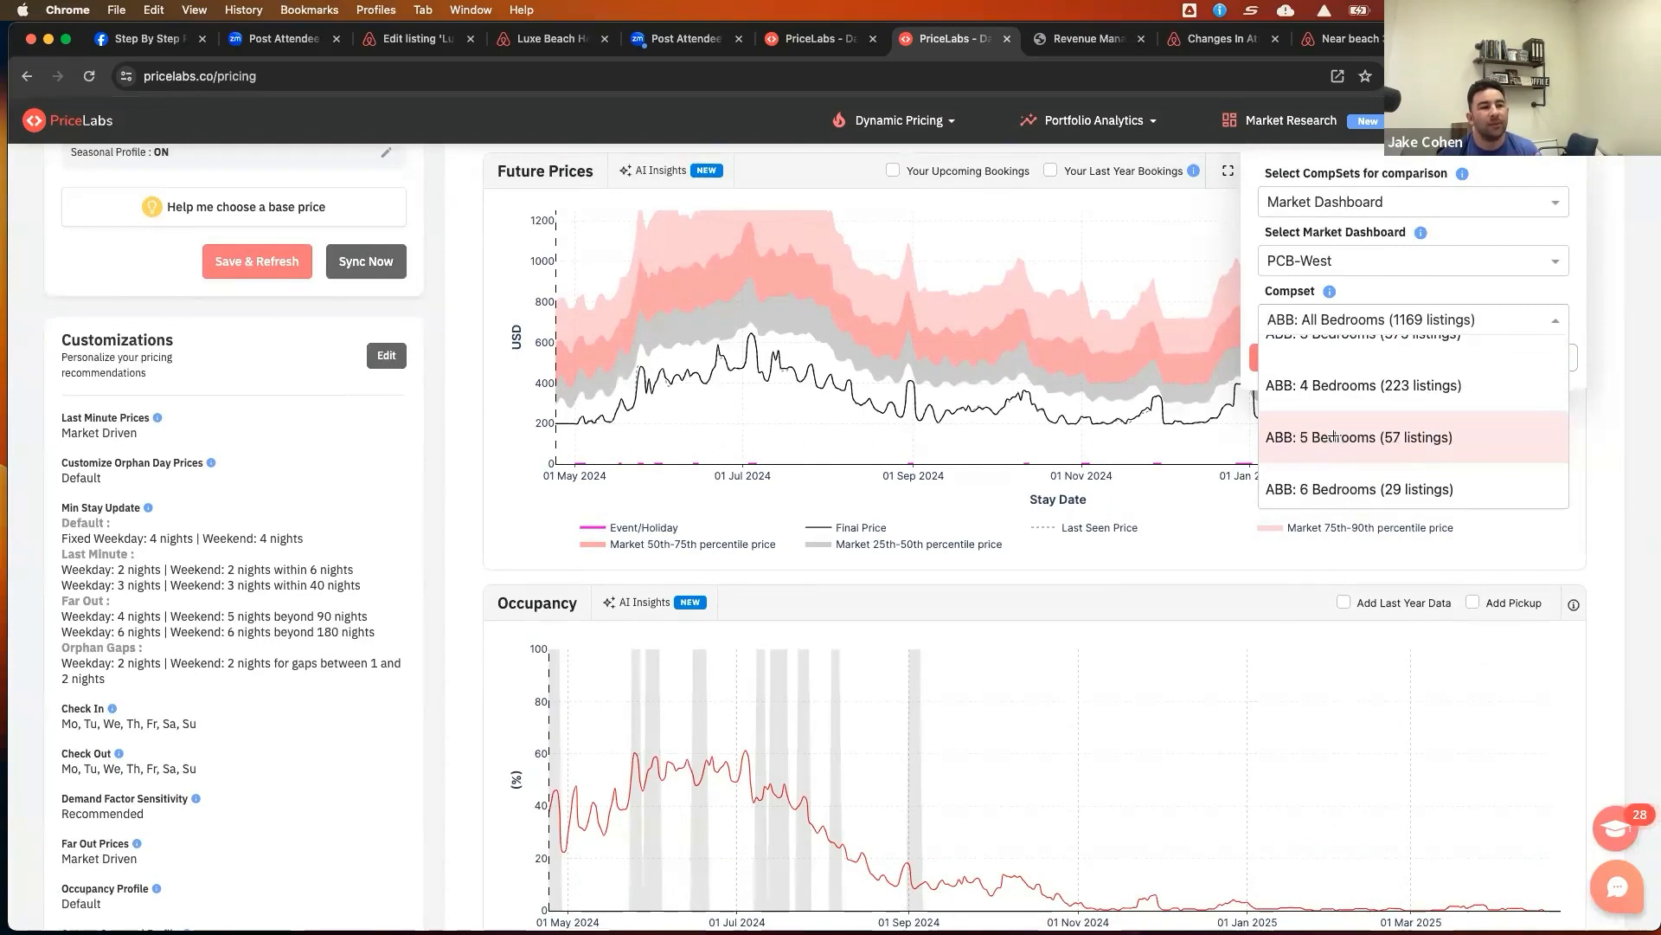
{"action": "left_click", "coordinate": [1334, 437]}
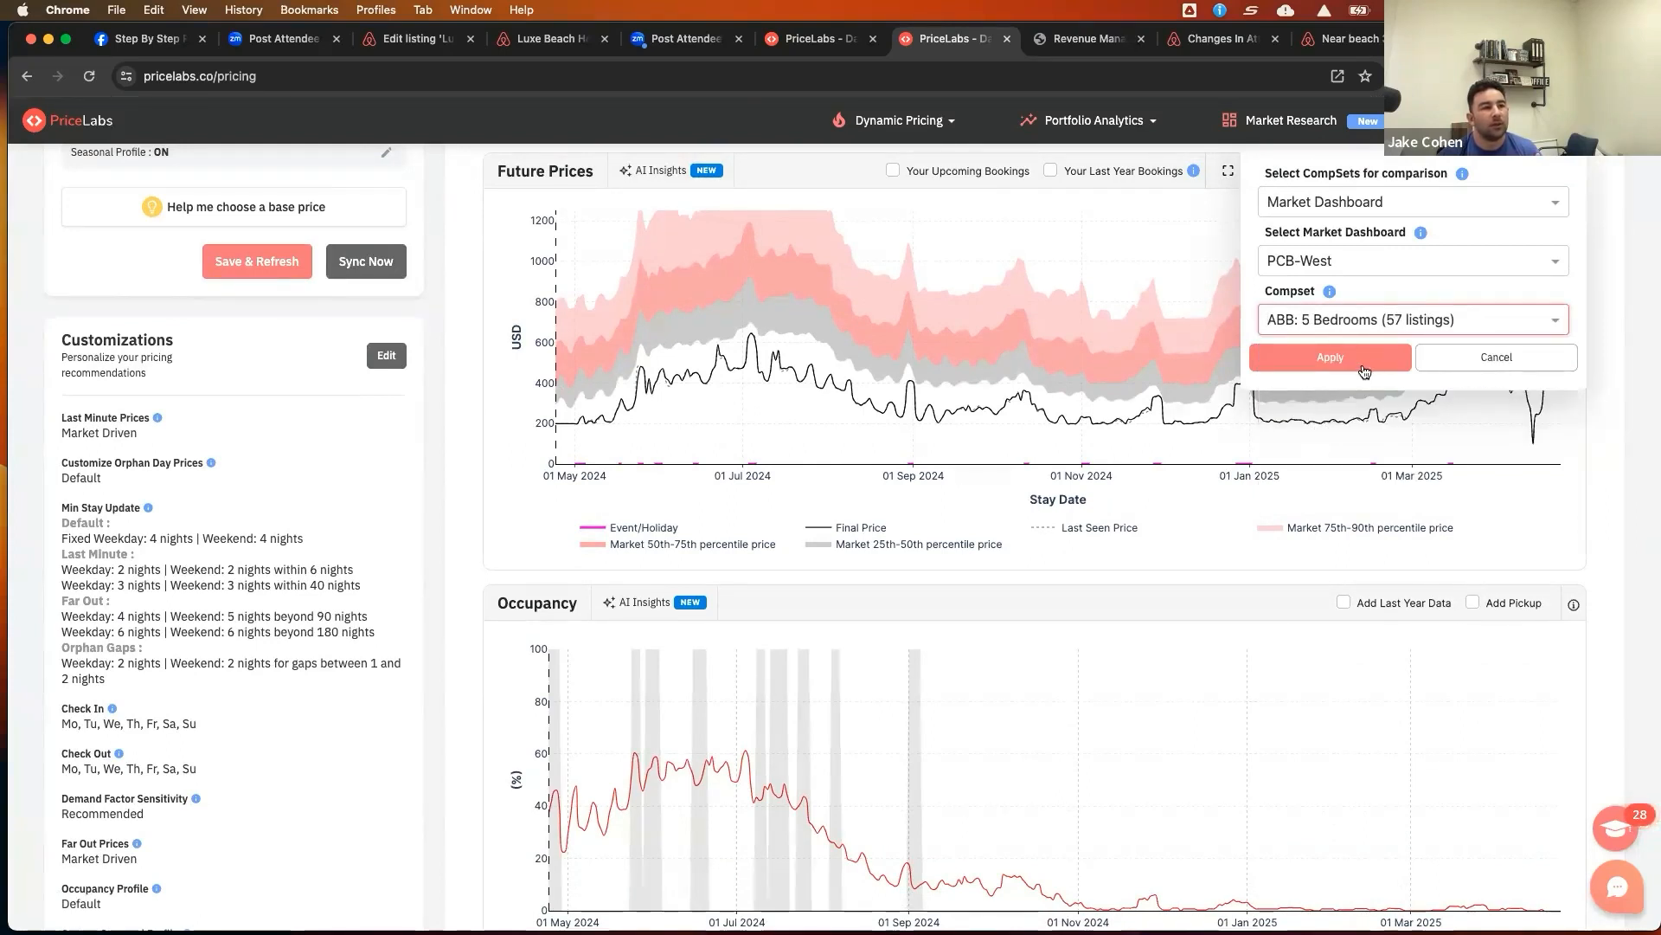
{"action": "left_click", "coordinate": [1363, 367]}
Add last year data to the occupancy chart for the 5-bedroom comparison
{"action": "scroll", "coordinate": [1577, 414], "scroll_direction": "up", "scroll_amount": 3}
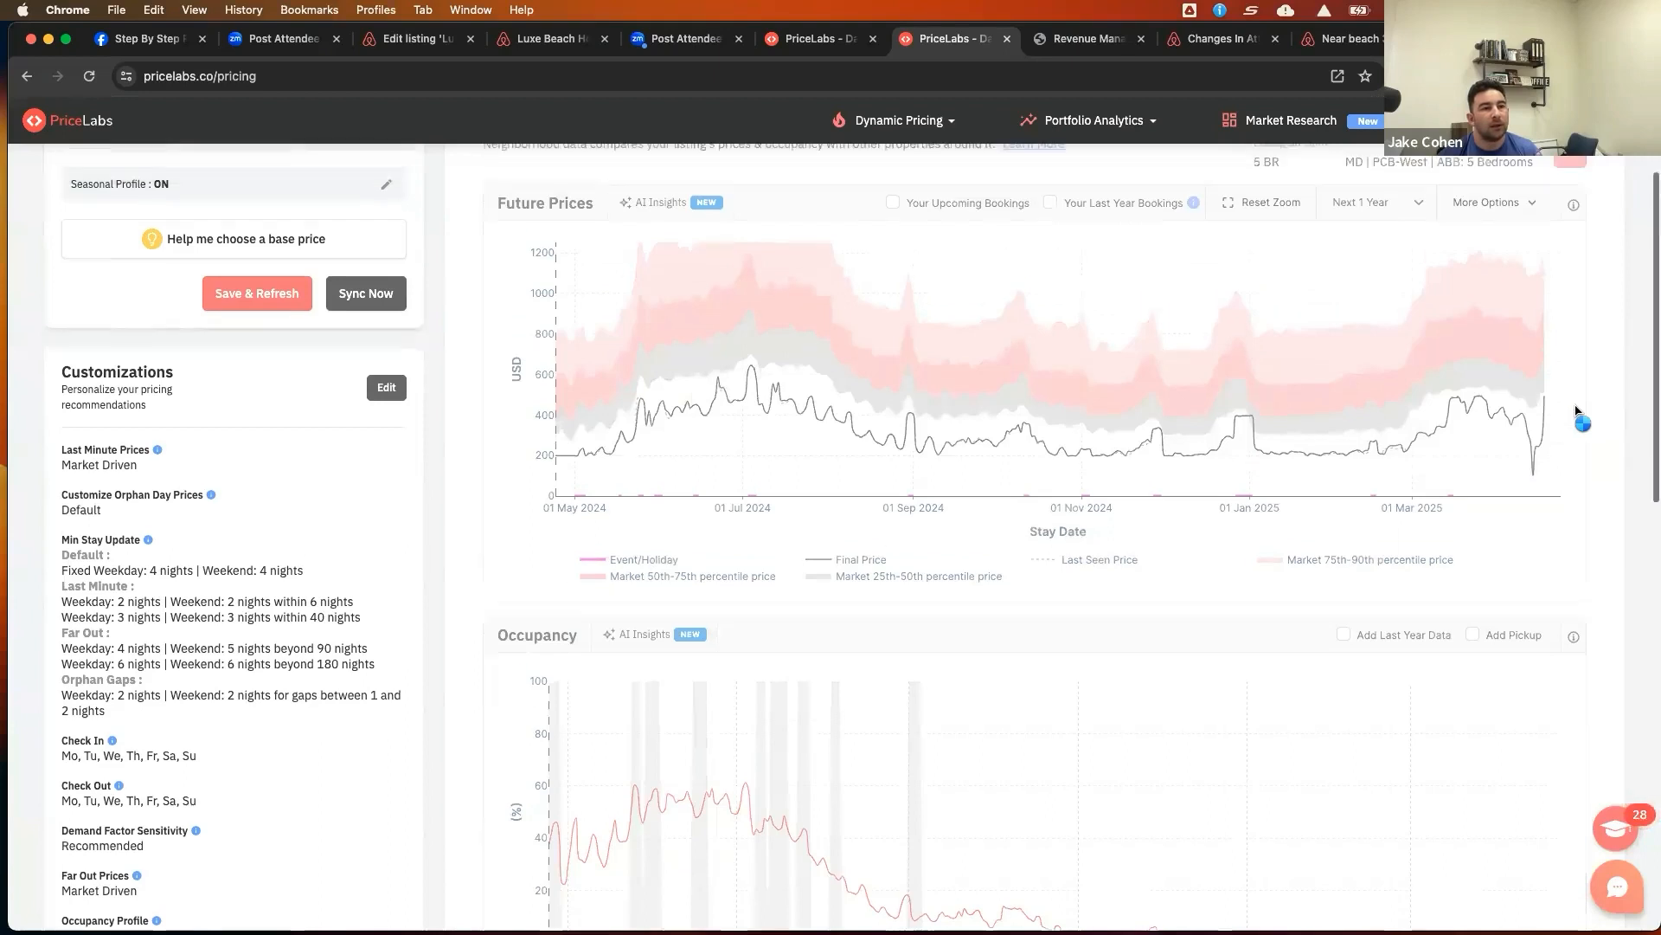
{"action": "scroll", "coordinate": [1577, 414], "scroll_direction": "up", "scroll_amount": 5}
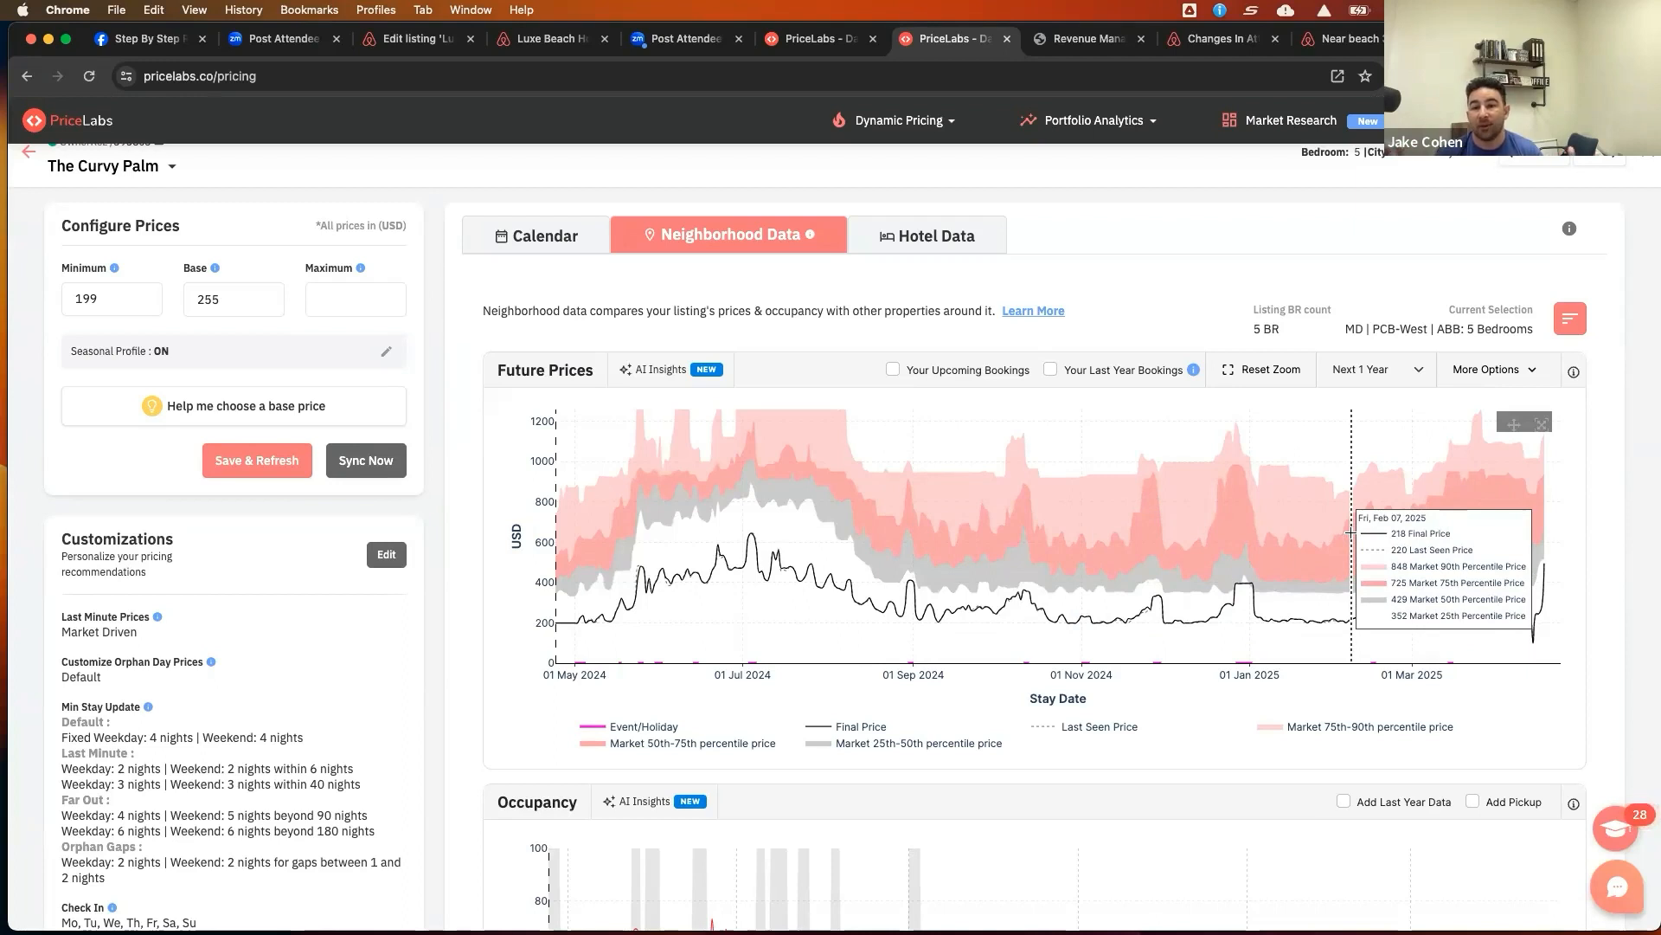
{"action": "scroll", "coordinate": [1359, 545], "scroll_direction": "down", "scroll_amount": 5}
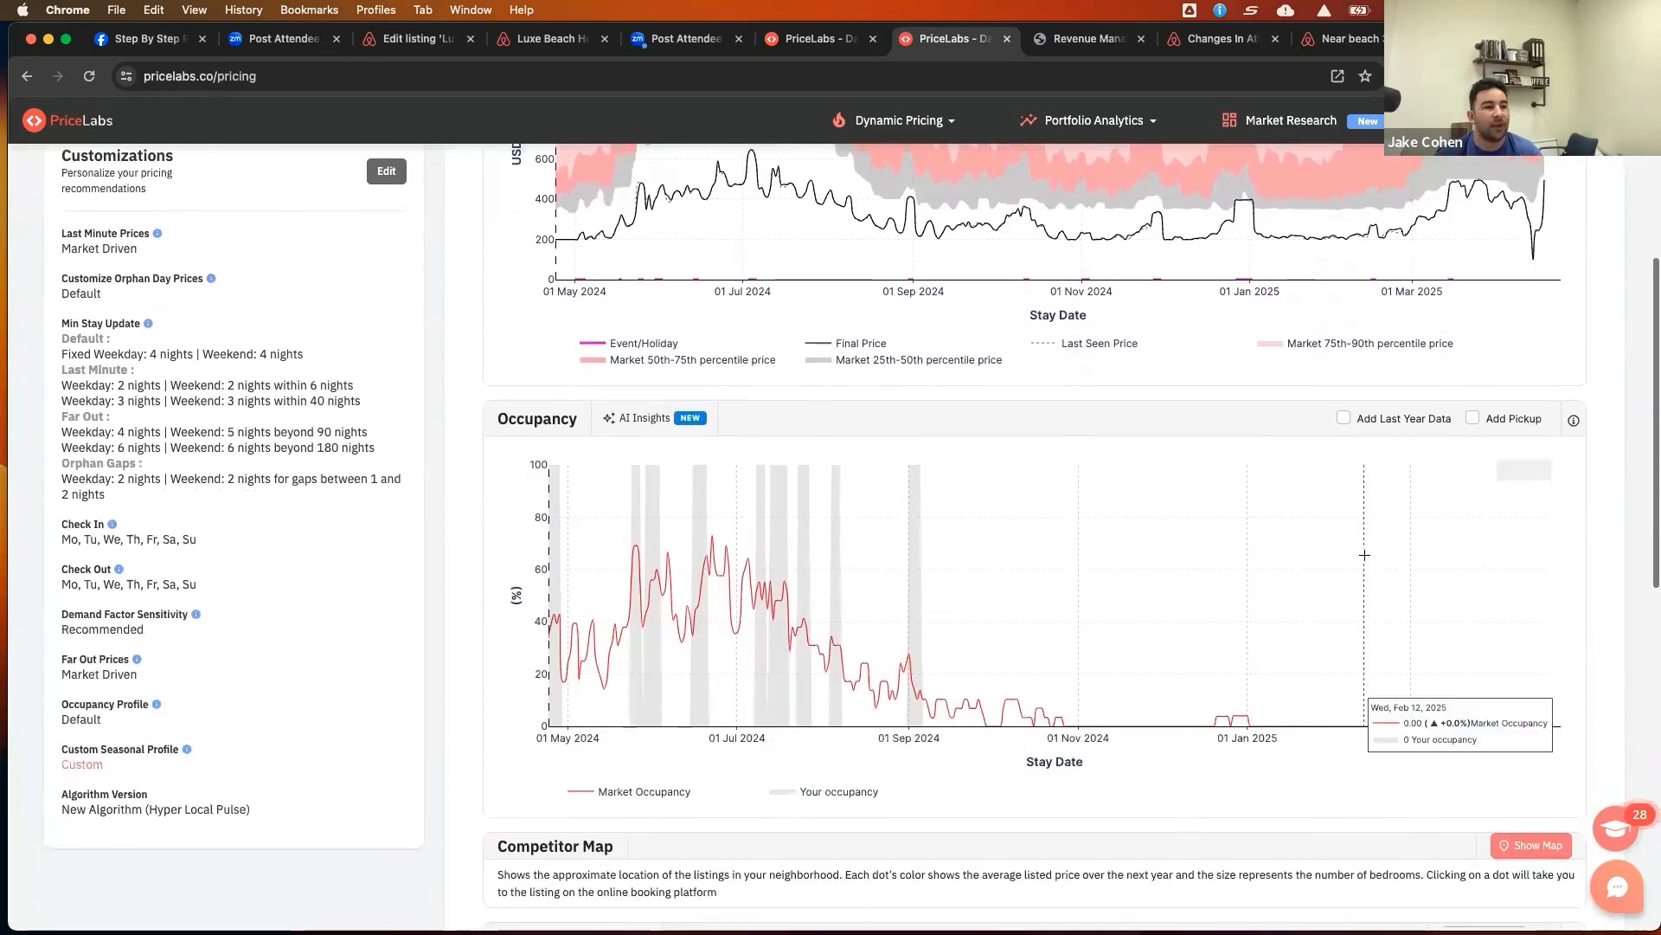
{"action": "left_click", "coordinate": [1343, 419]}
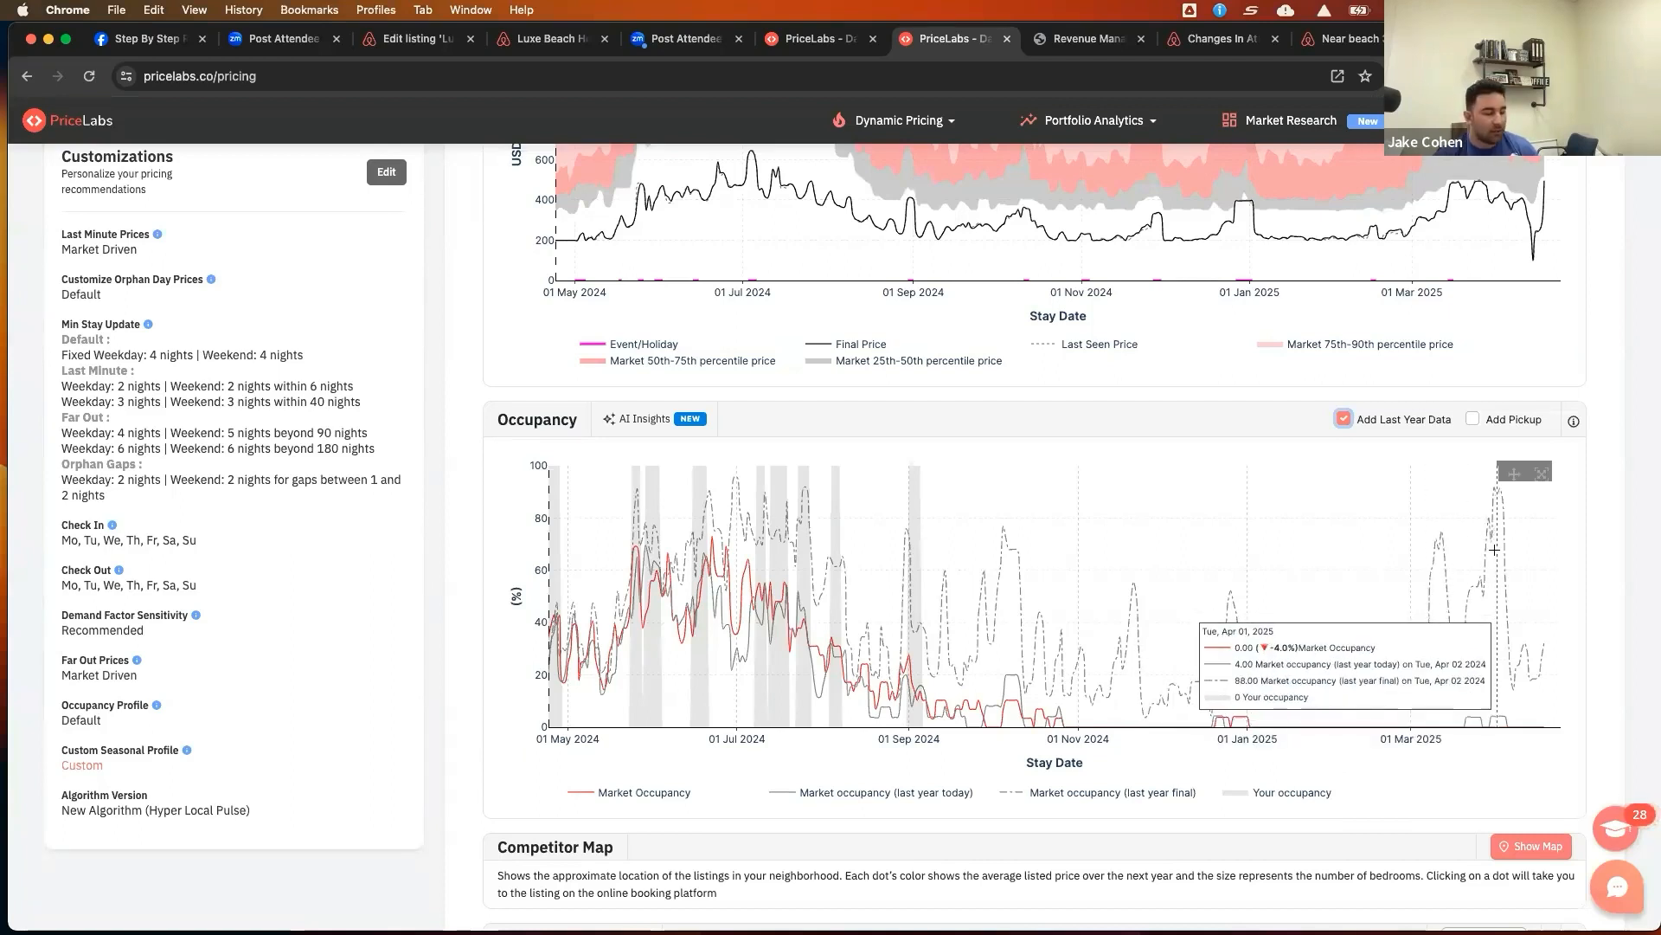
Return to the seasonal profile tab and set WinterLow's end date to Mar 06
{"action": "left_click", "coordinate": [811, 43]}
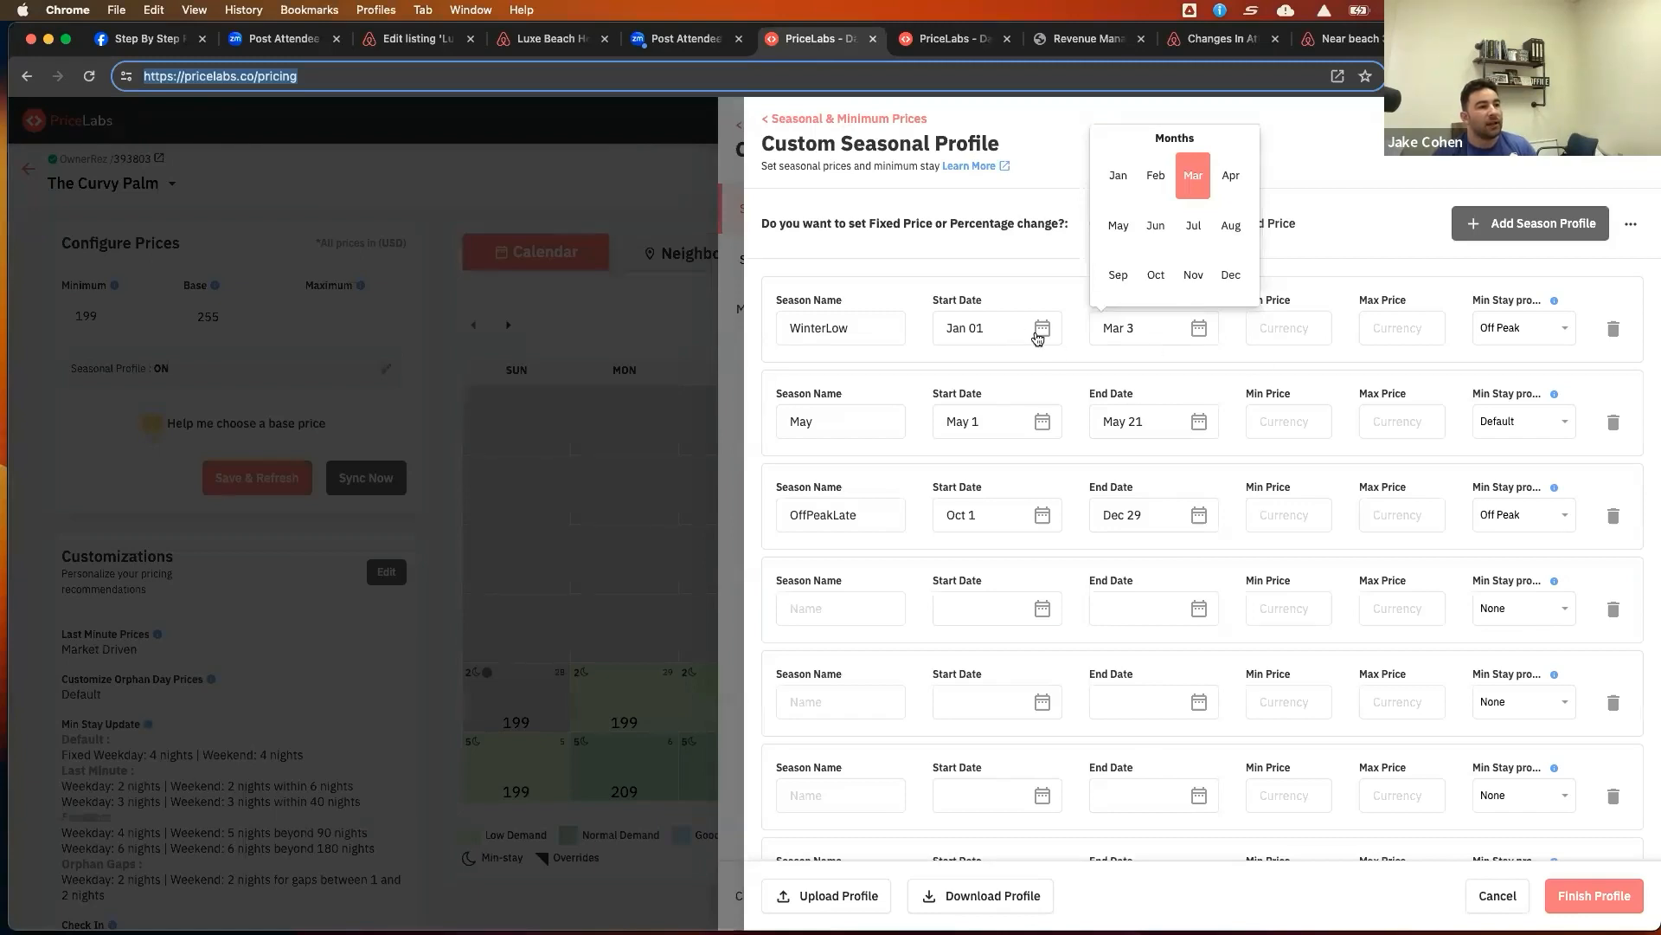
{"action": "left_click", "coordinate": [1202, 194]}
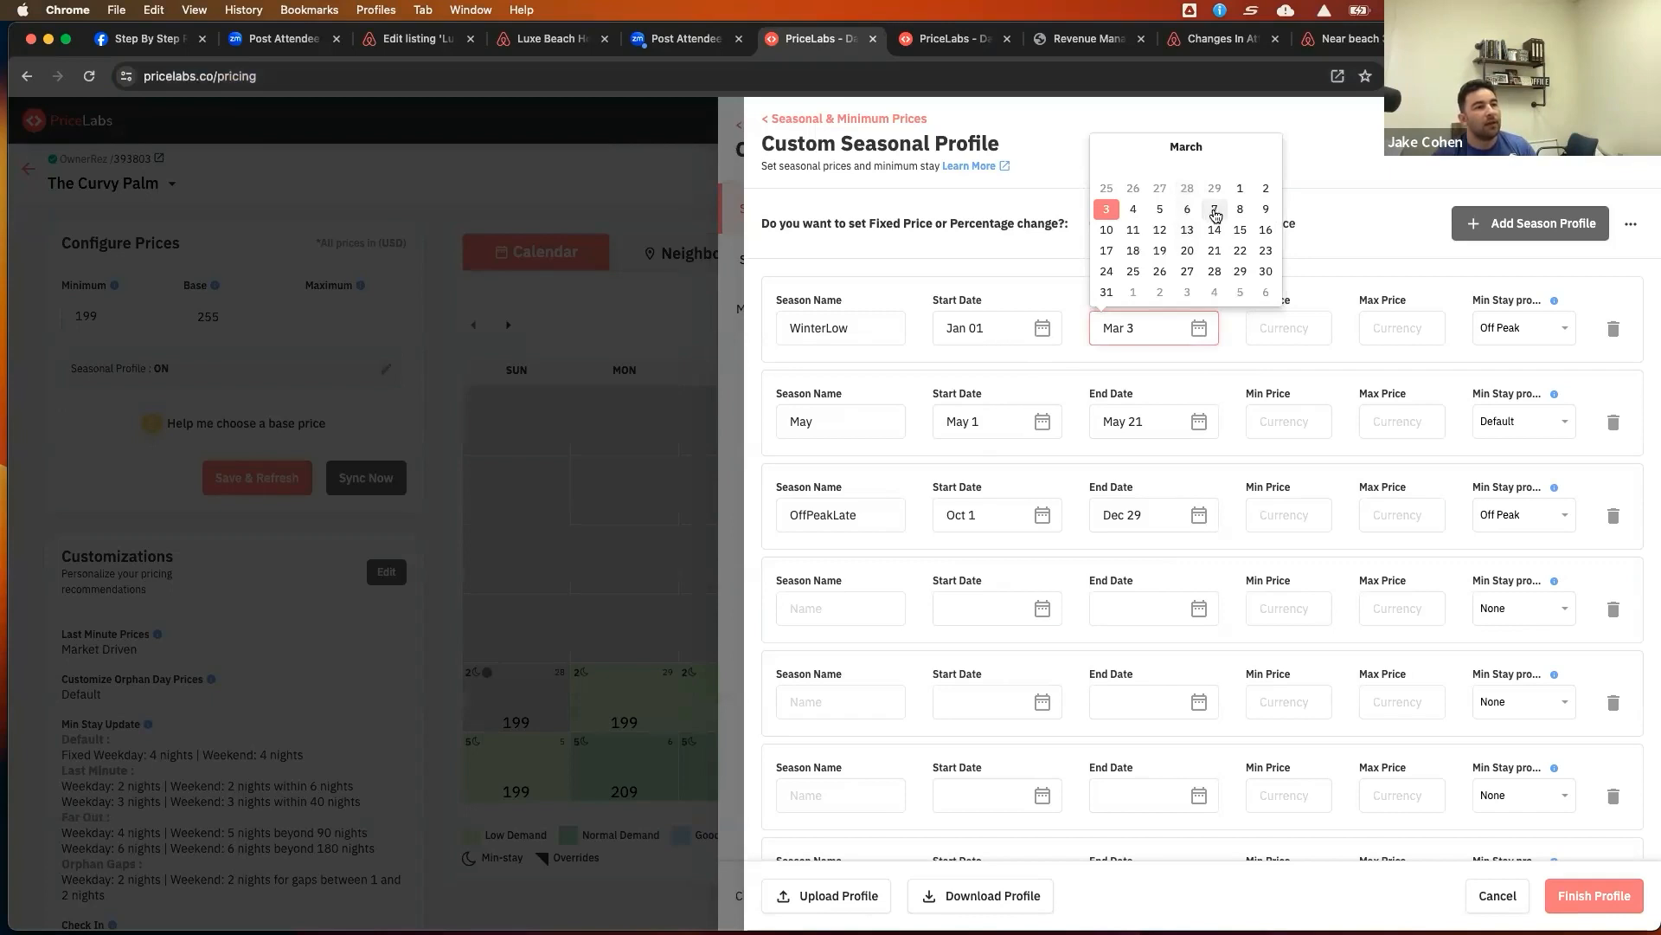
{"action": "left_click", "coordinate": [1188, 210]}
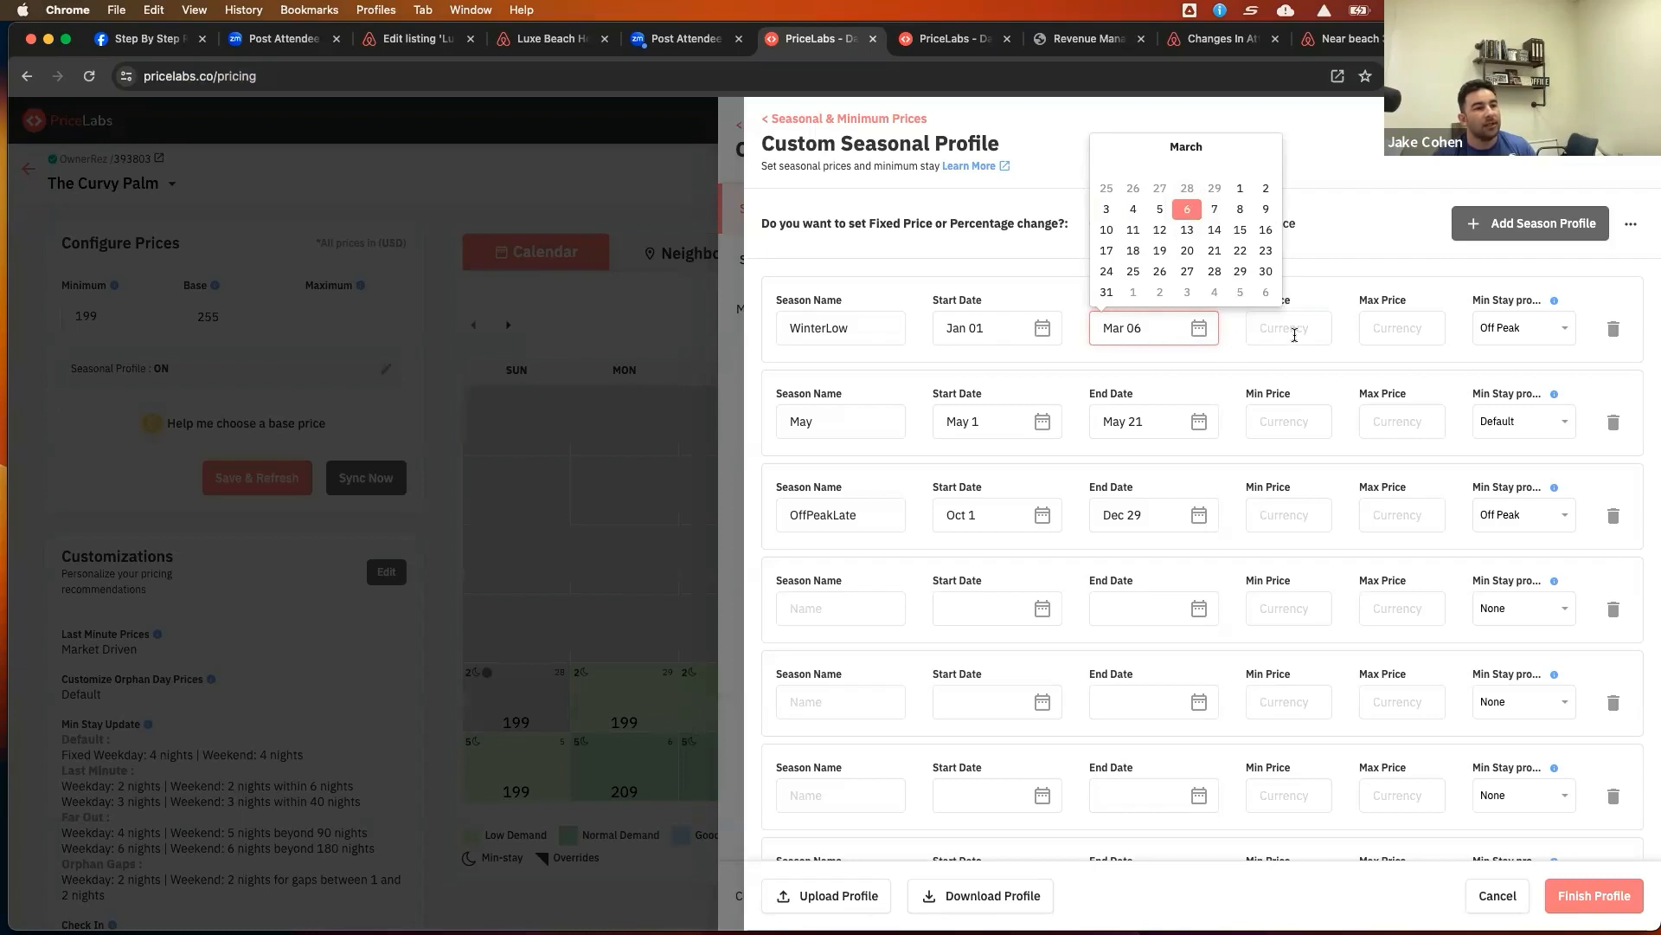
{"action": "left_click", "coordinate": [1343, 256]}
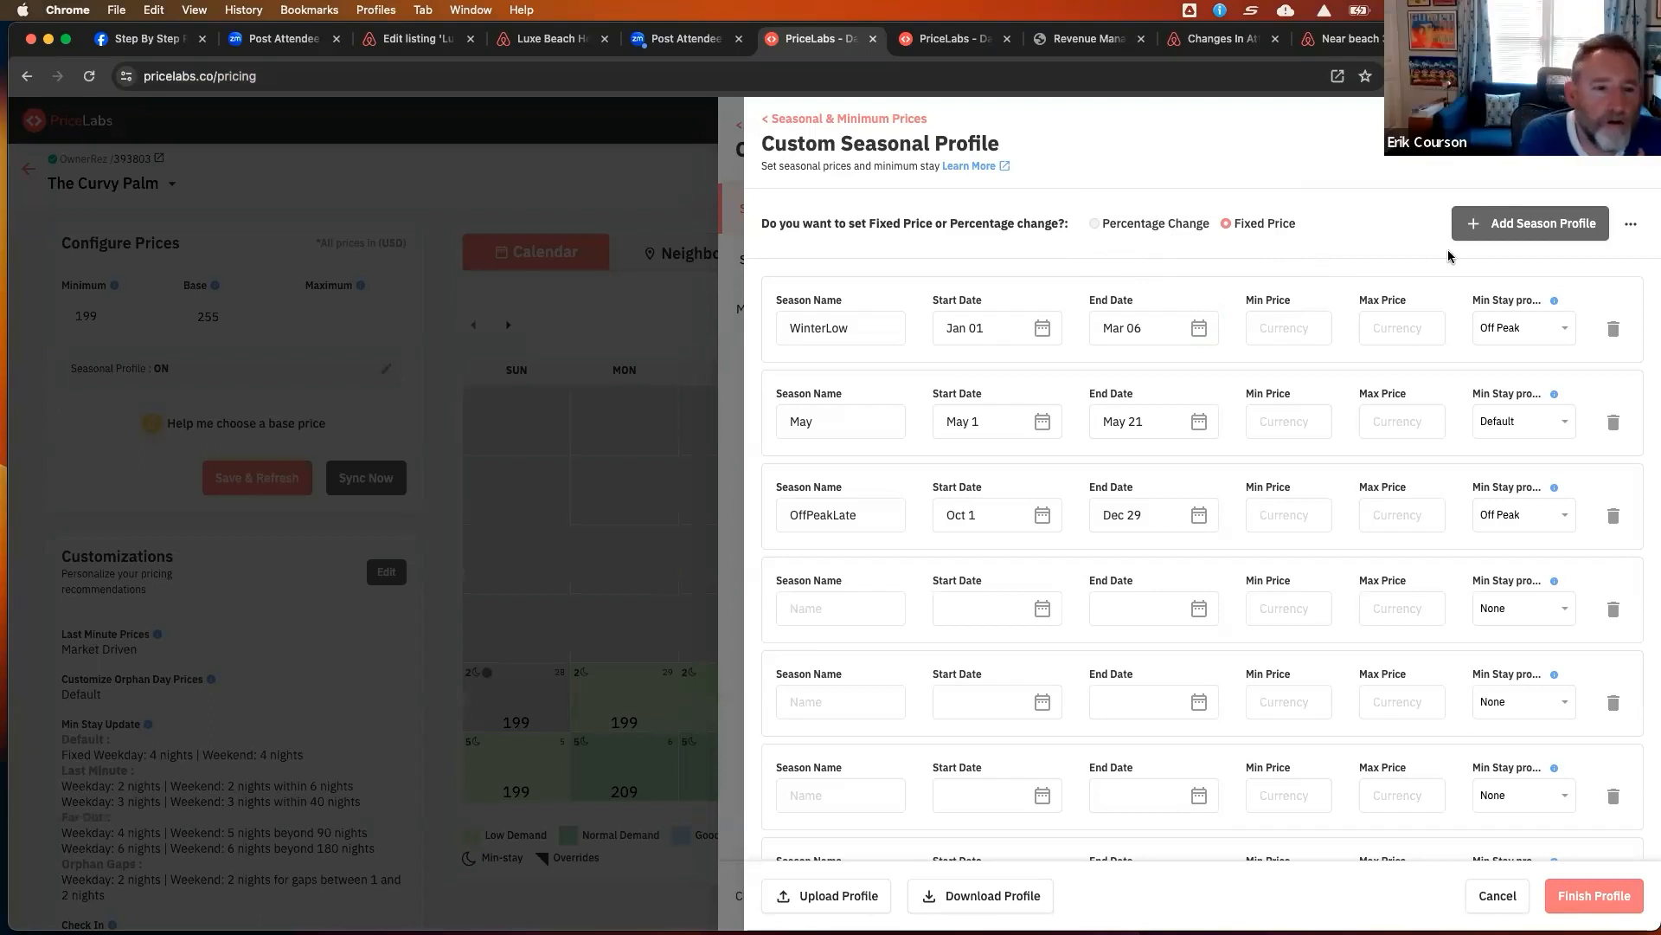
Switch the seasonal profile to Percentage Change and add a Base Price column
{"action": "left_click", "coordinate": [1095, 223]}
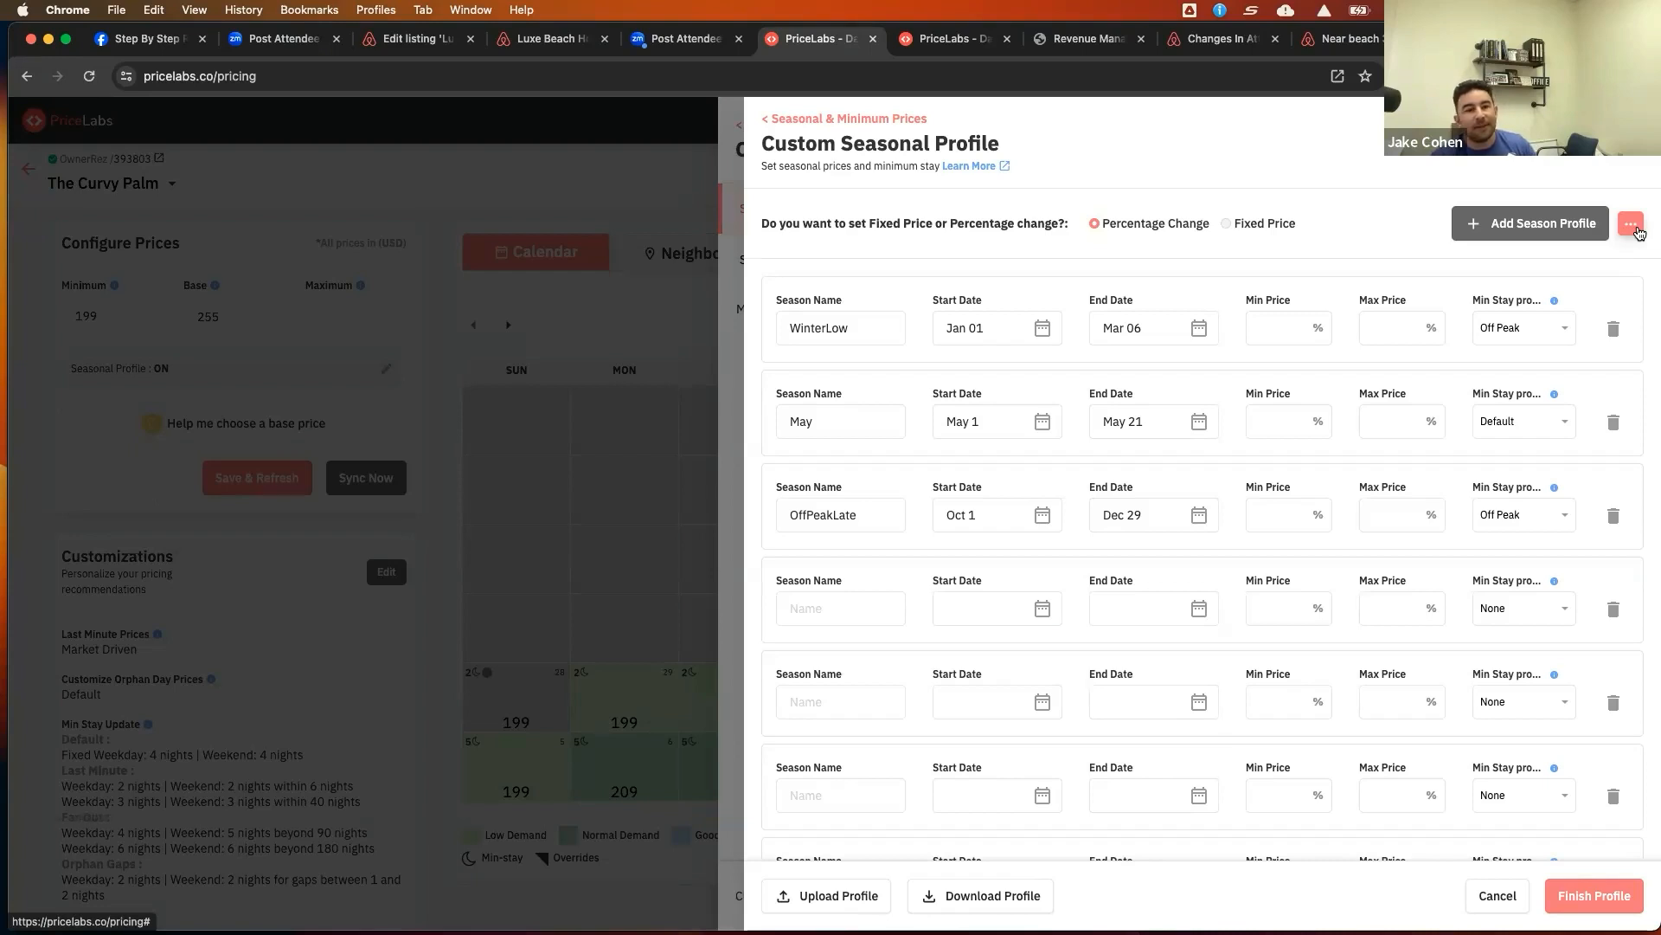
{"action": "left_click", "coordinate": [1634, 228]}
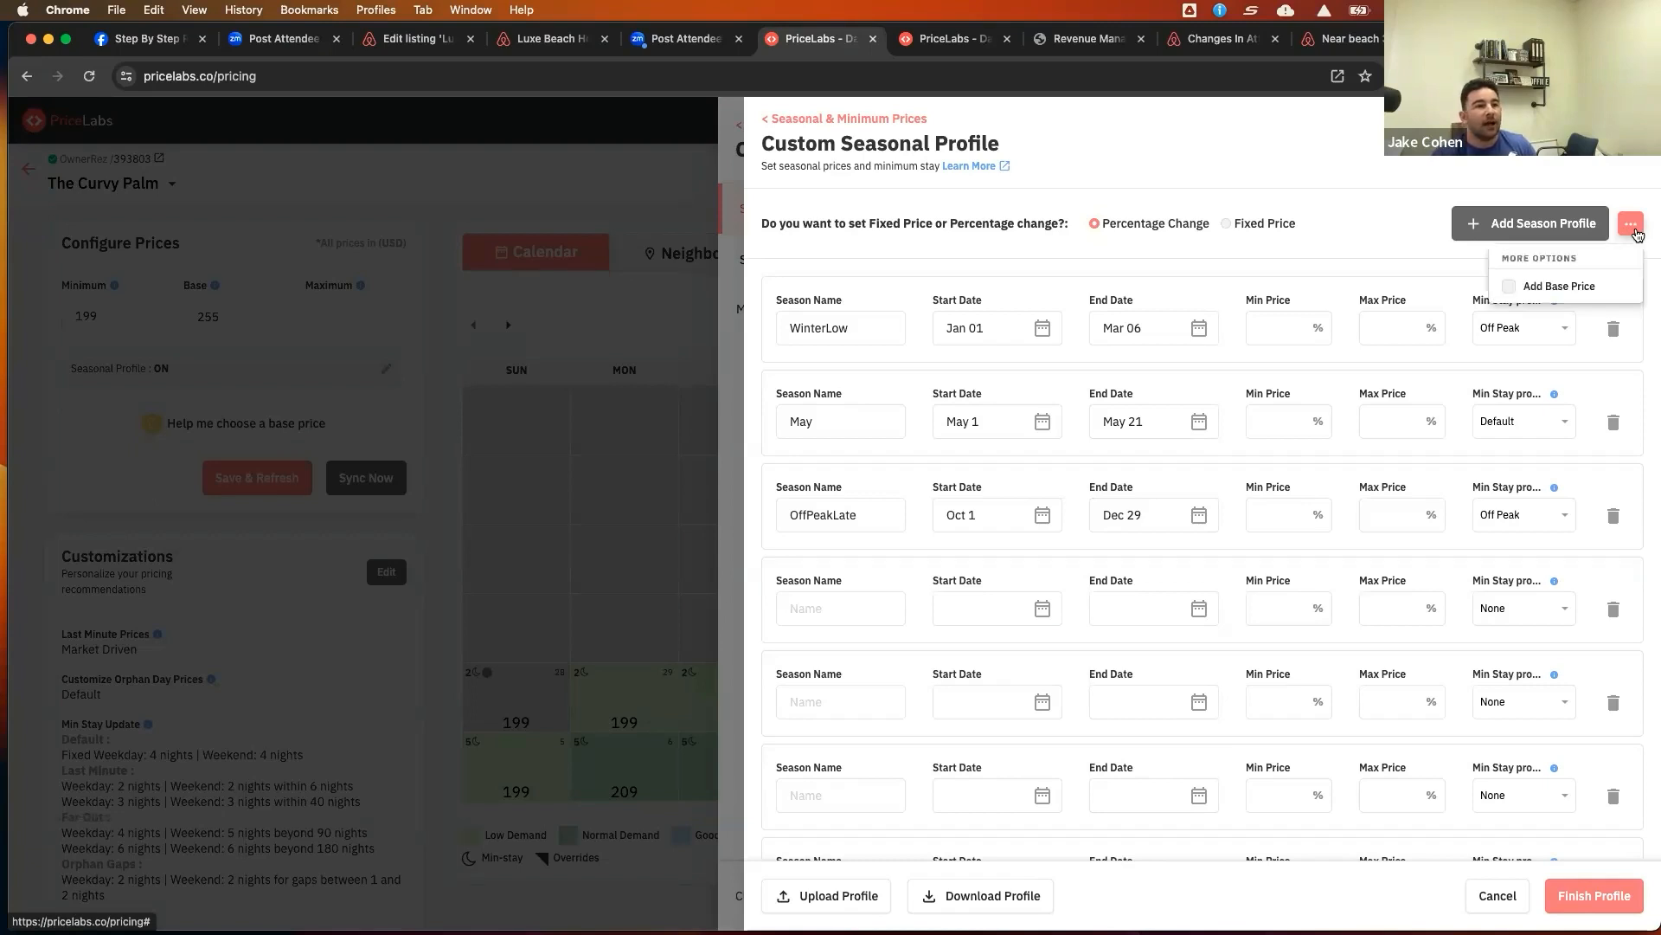
{"action": "left_click", "coordinate": [1509, 287]}
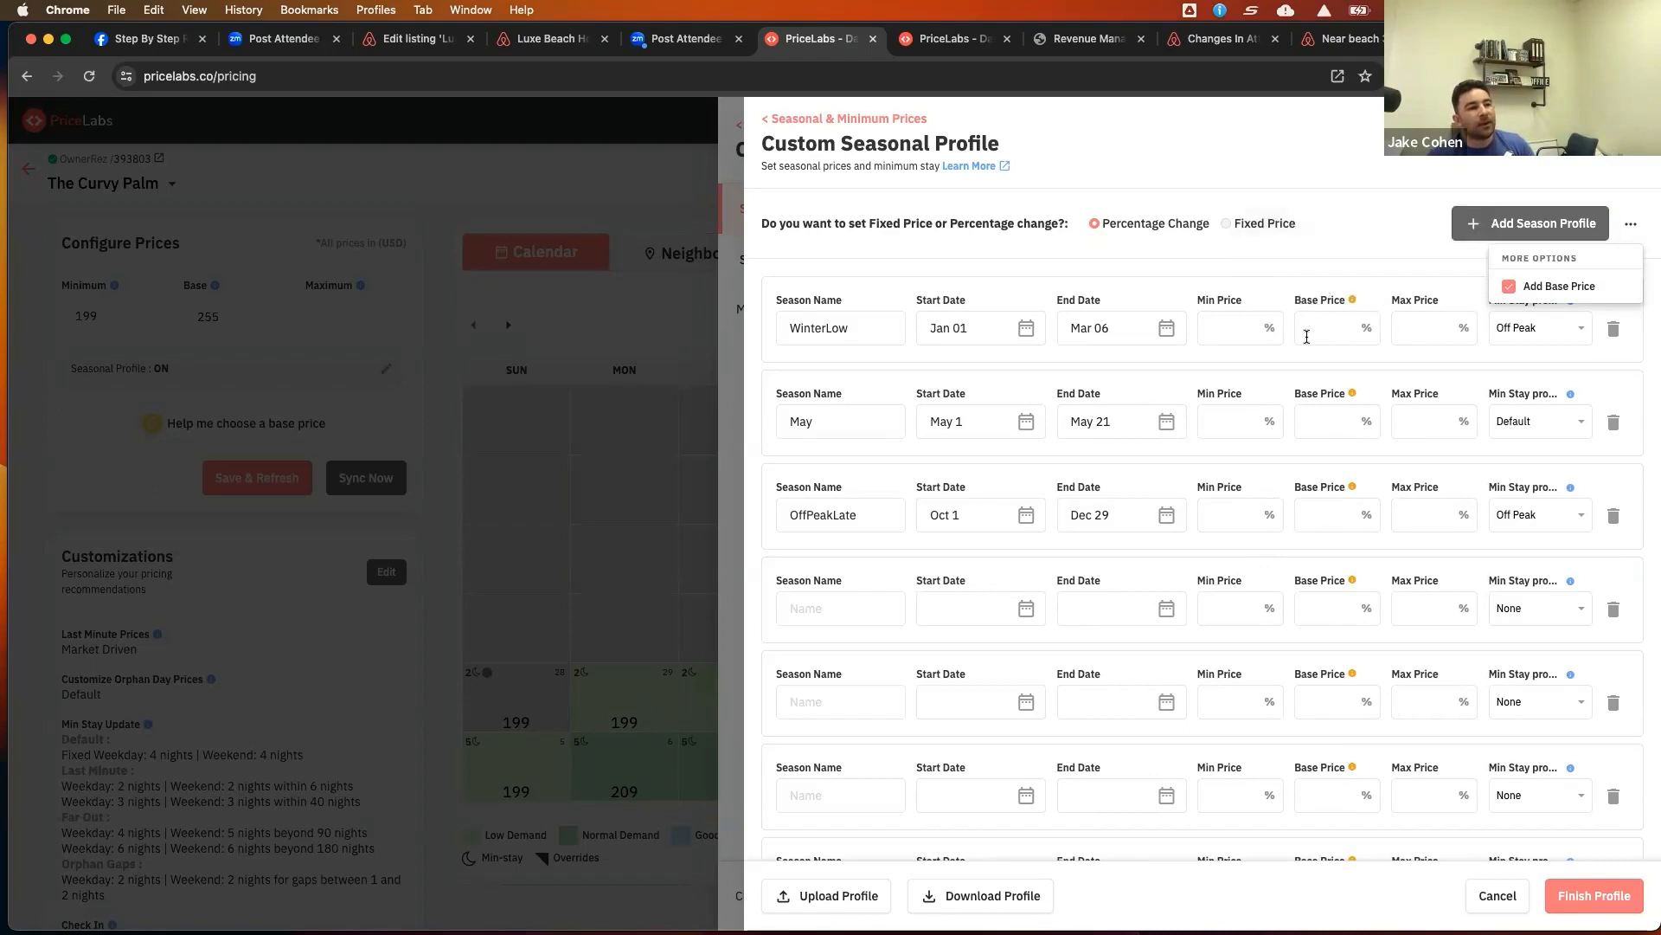
Set WinterLow's base price change to -10%
{"action": "left_click", "coordinate": [1368, 214]}
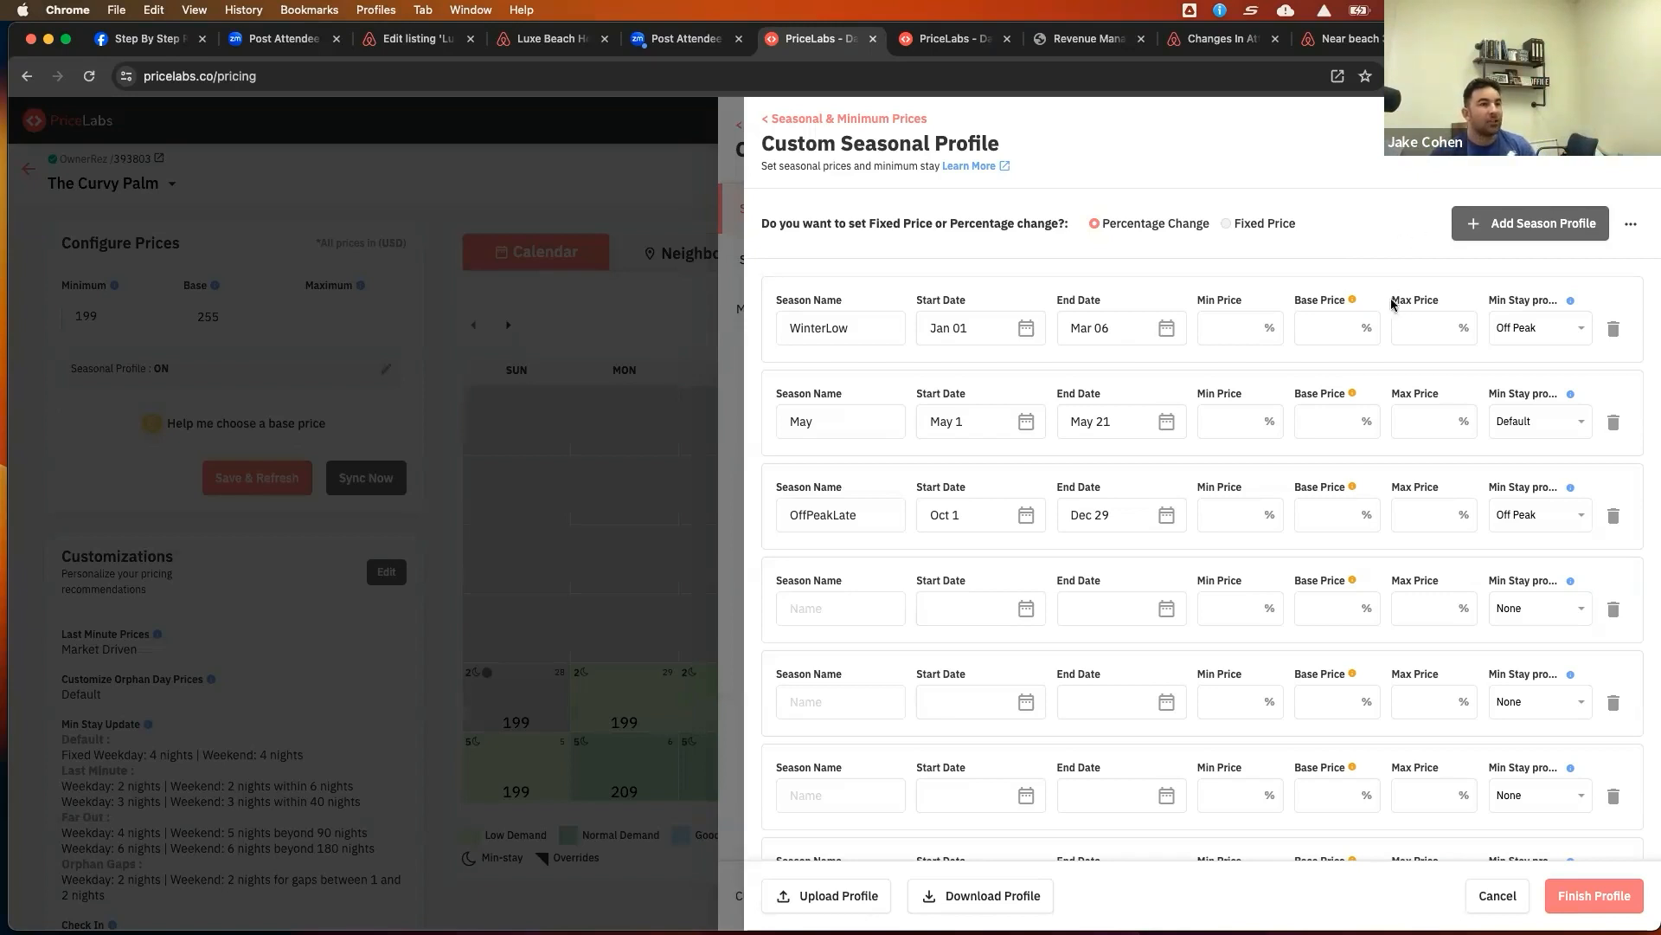
{"action": "left_click", "coordinate": [1321, 331]}
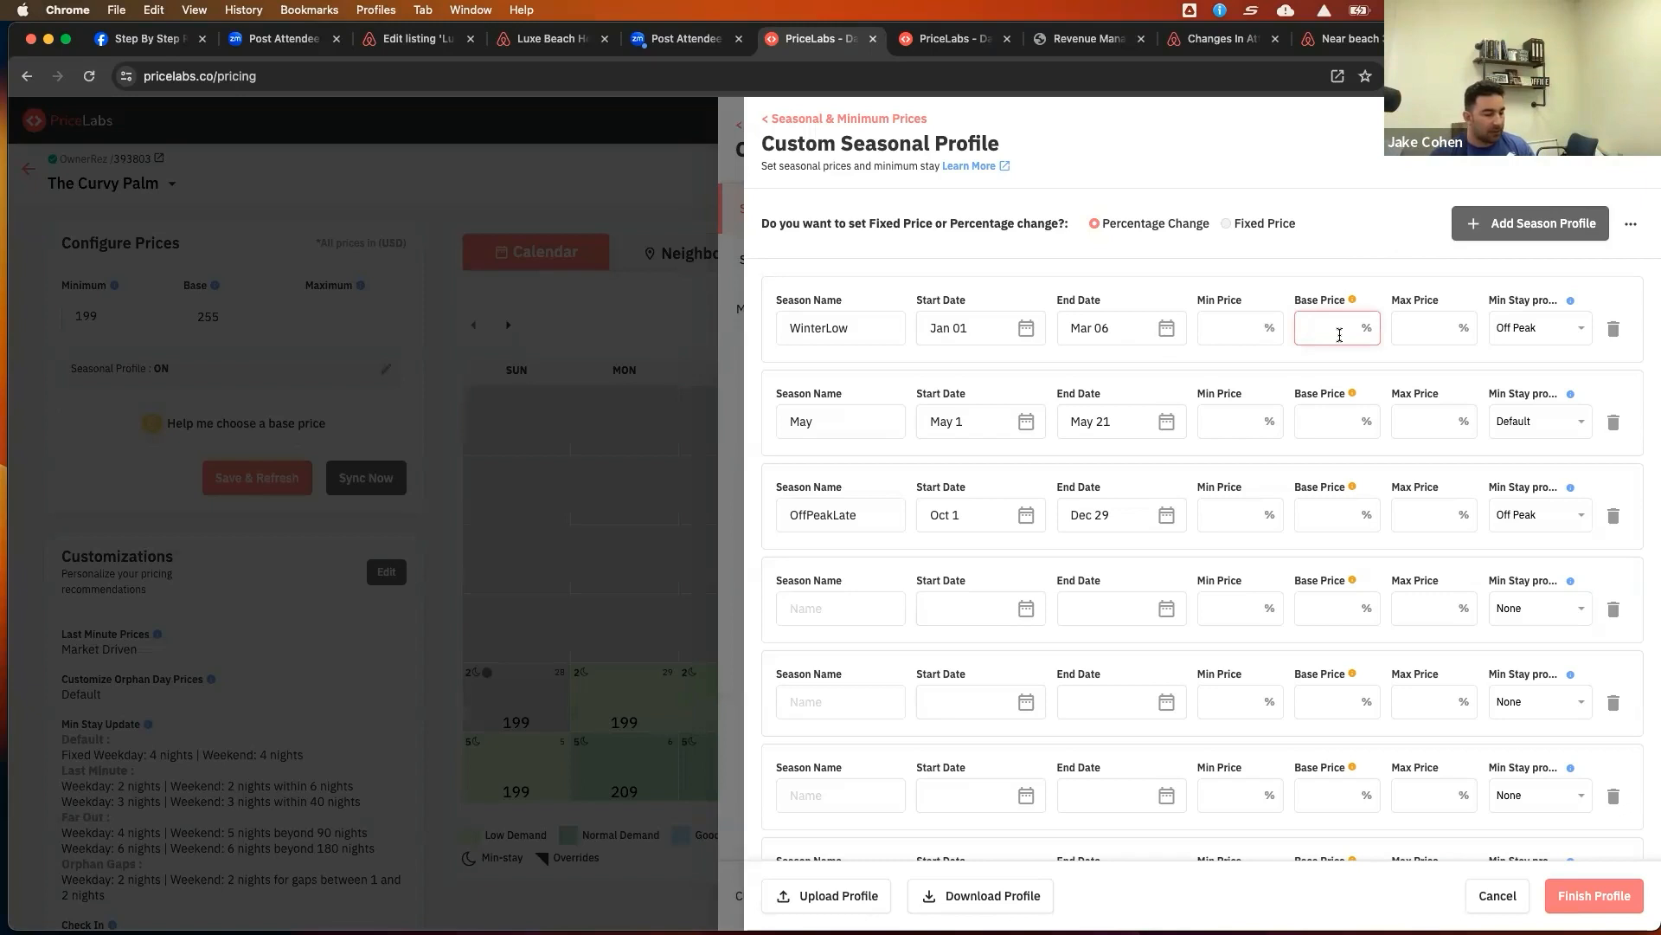
{"action": "type", "text": "-10"}
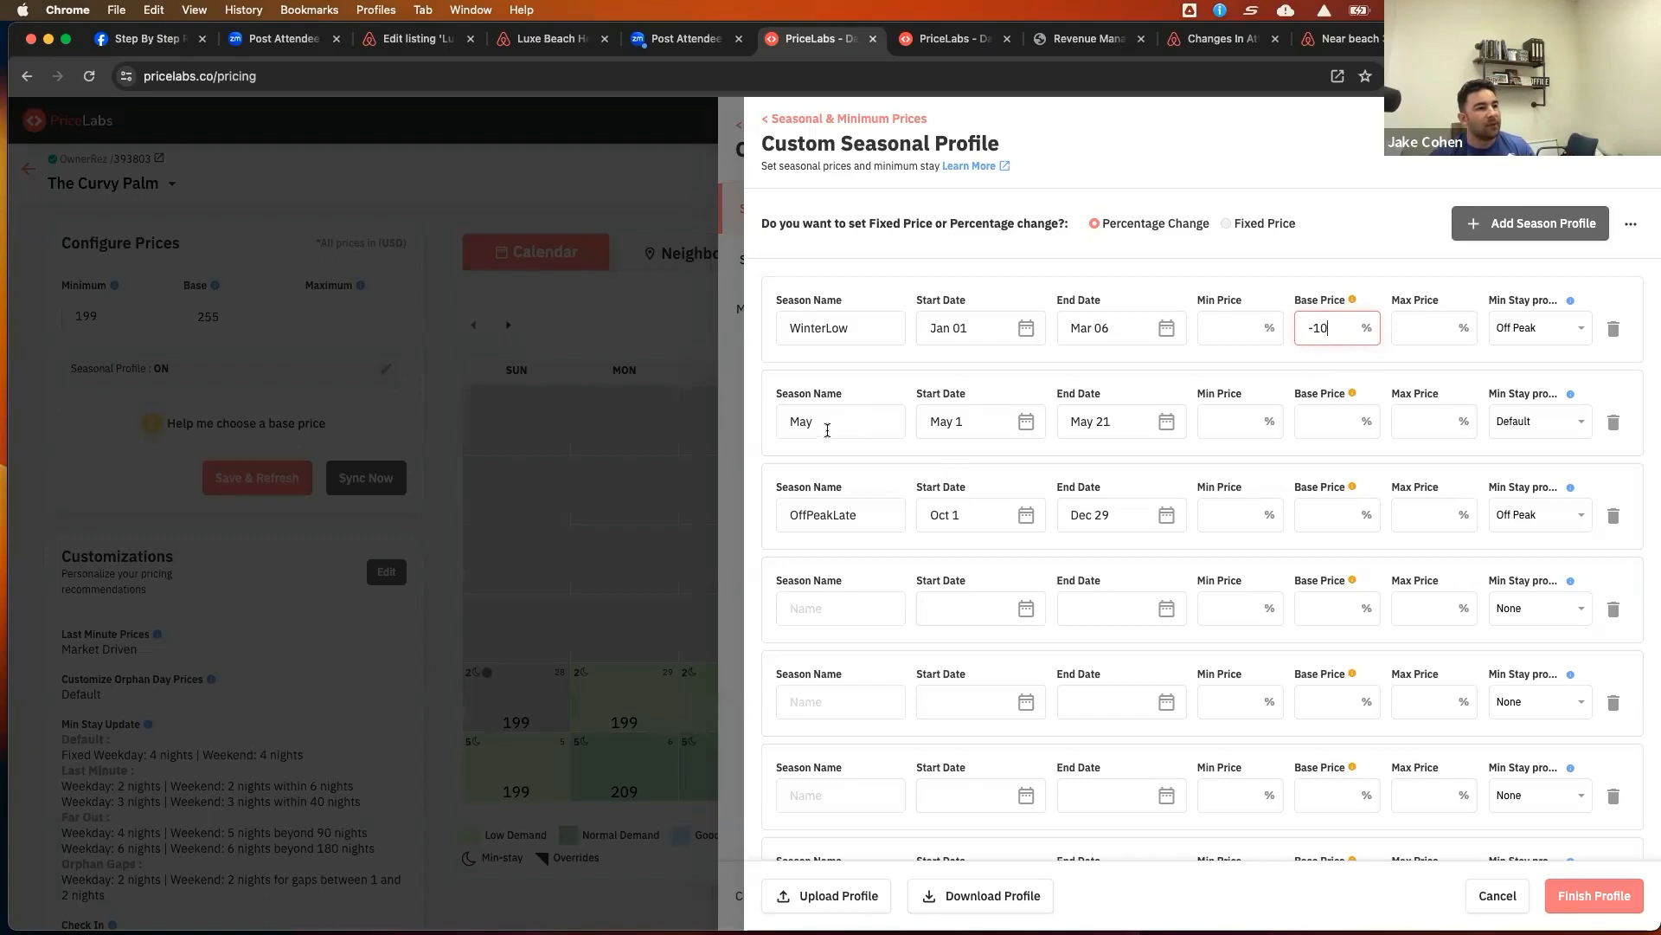
Rename the May season to SpringMid and set its start date to Mar 07
{"action": "left_click_drag", "start_coordinate": [818, 421], "coordinate": [778, 421]}
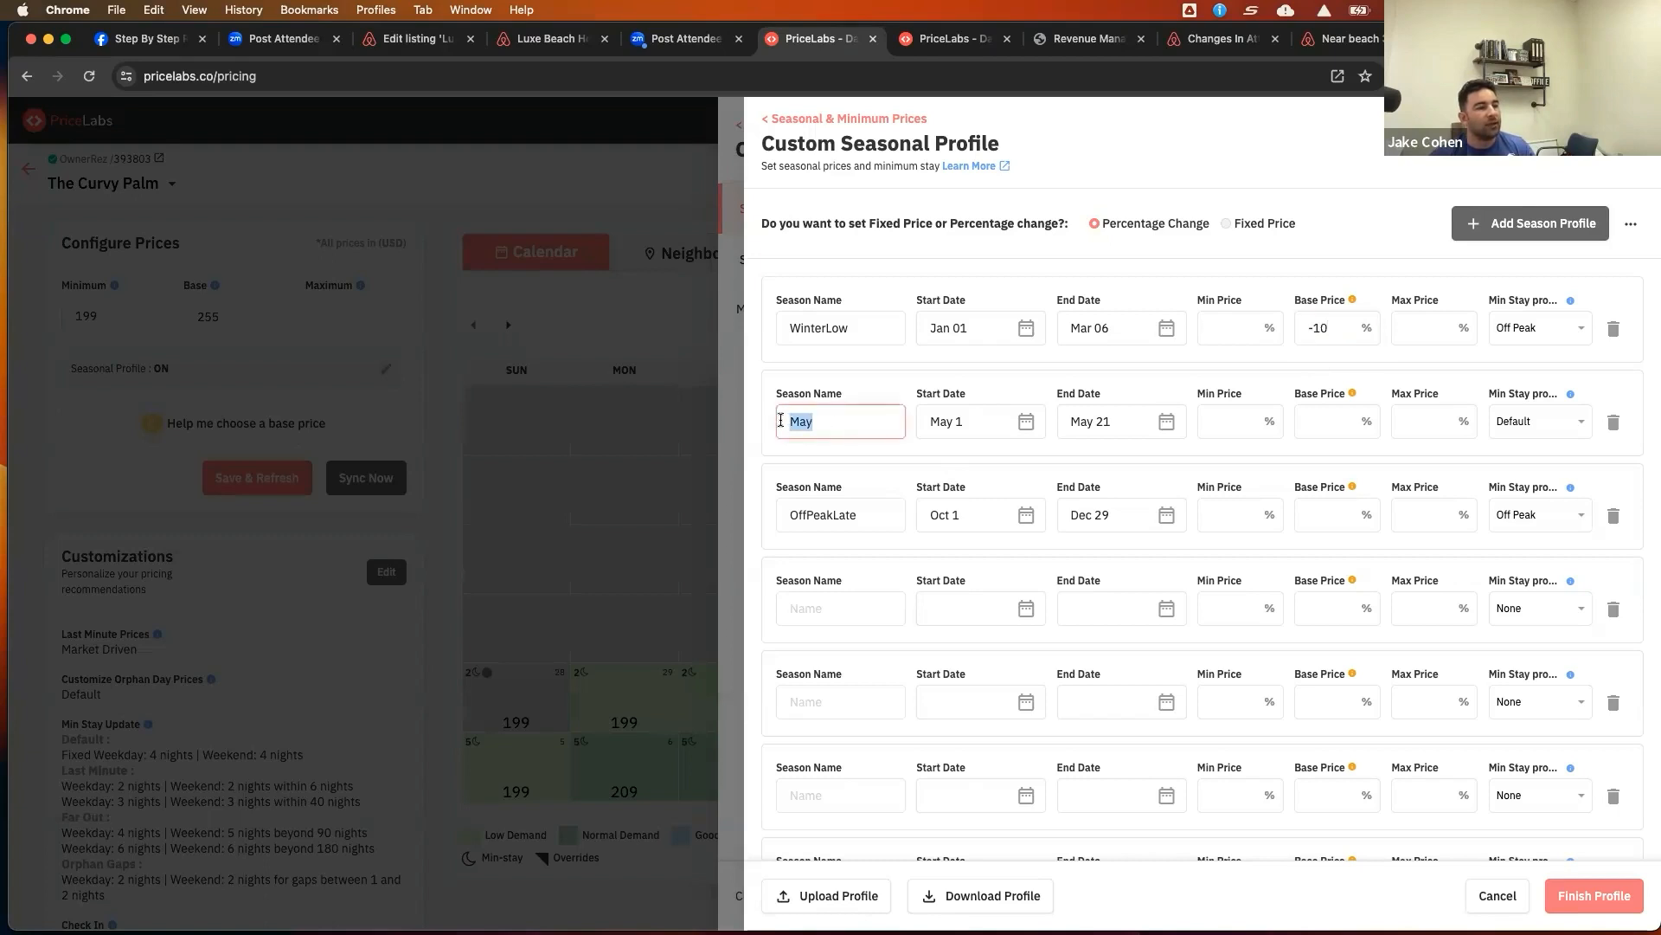
{"action": "type", "text": "Sp"}
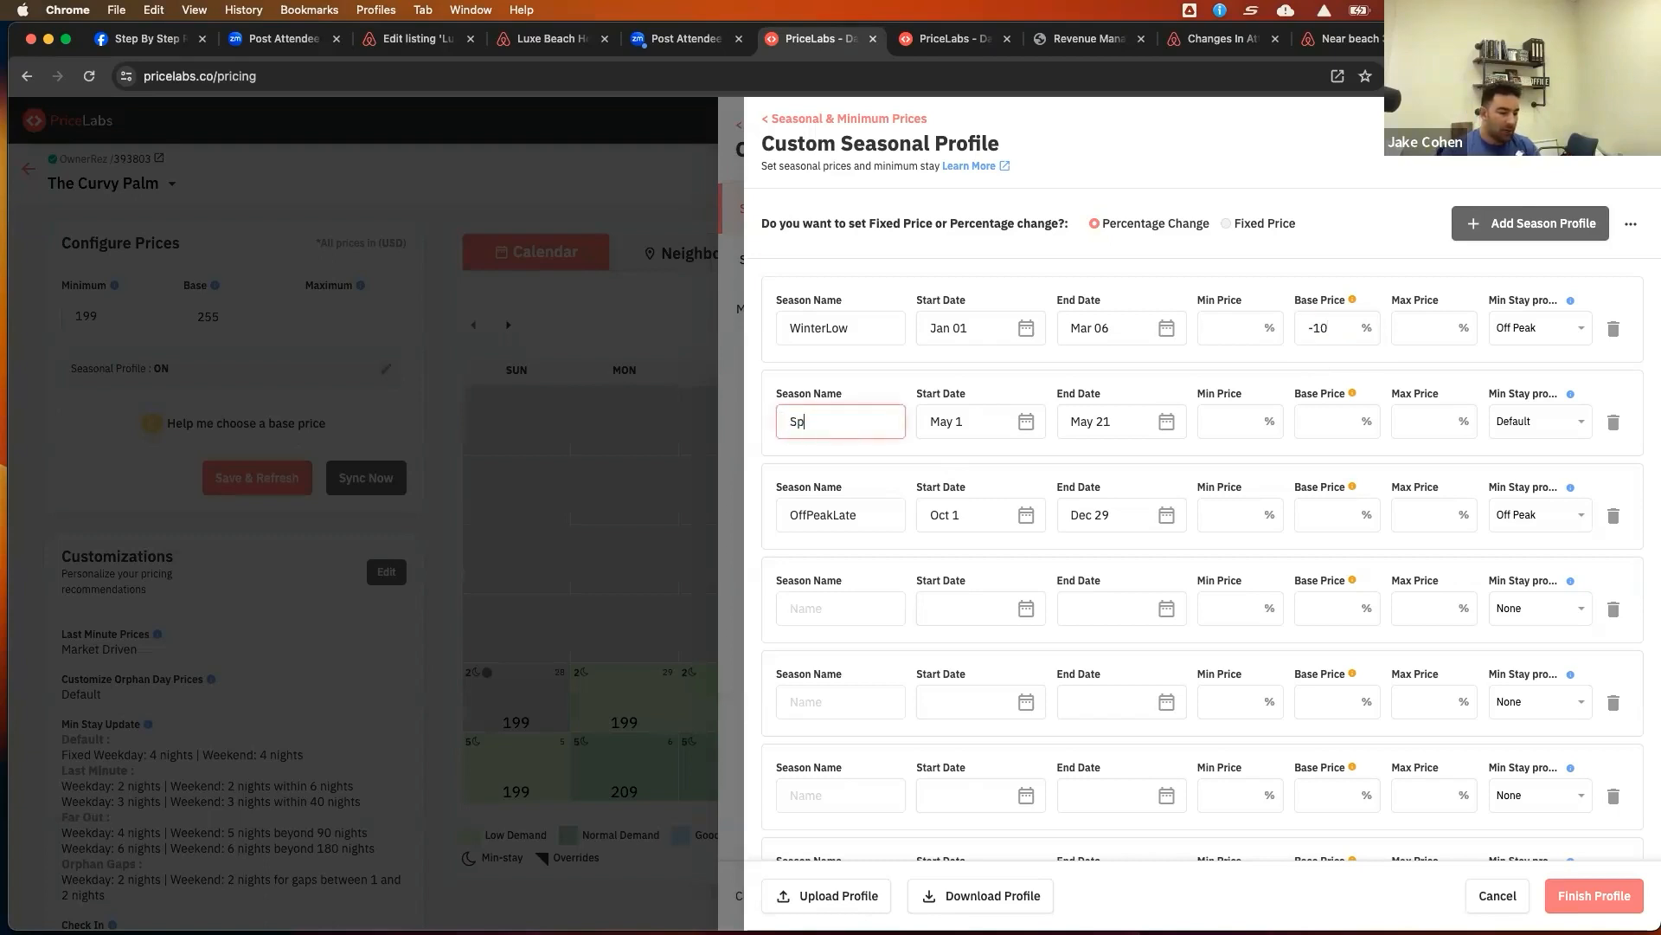
{"action": "type", "text": "ringMid"}
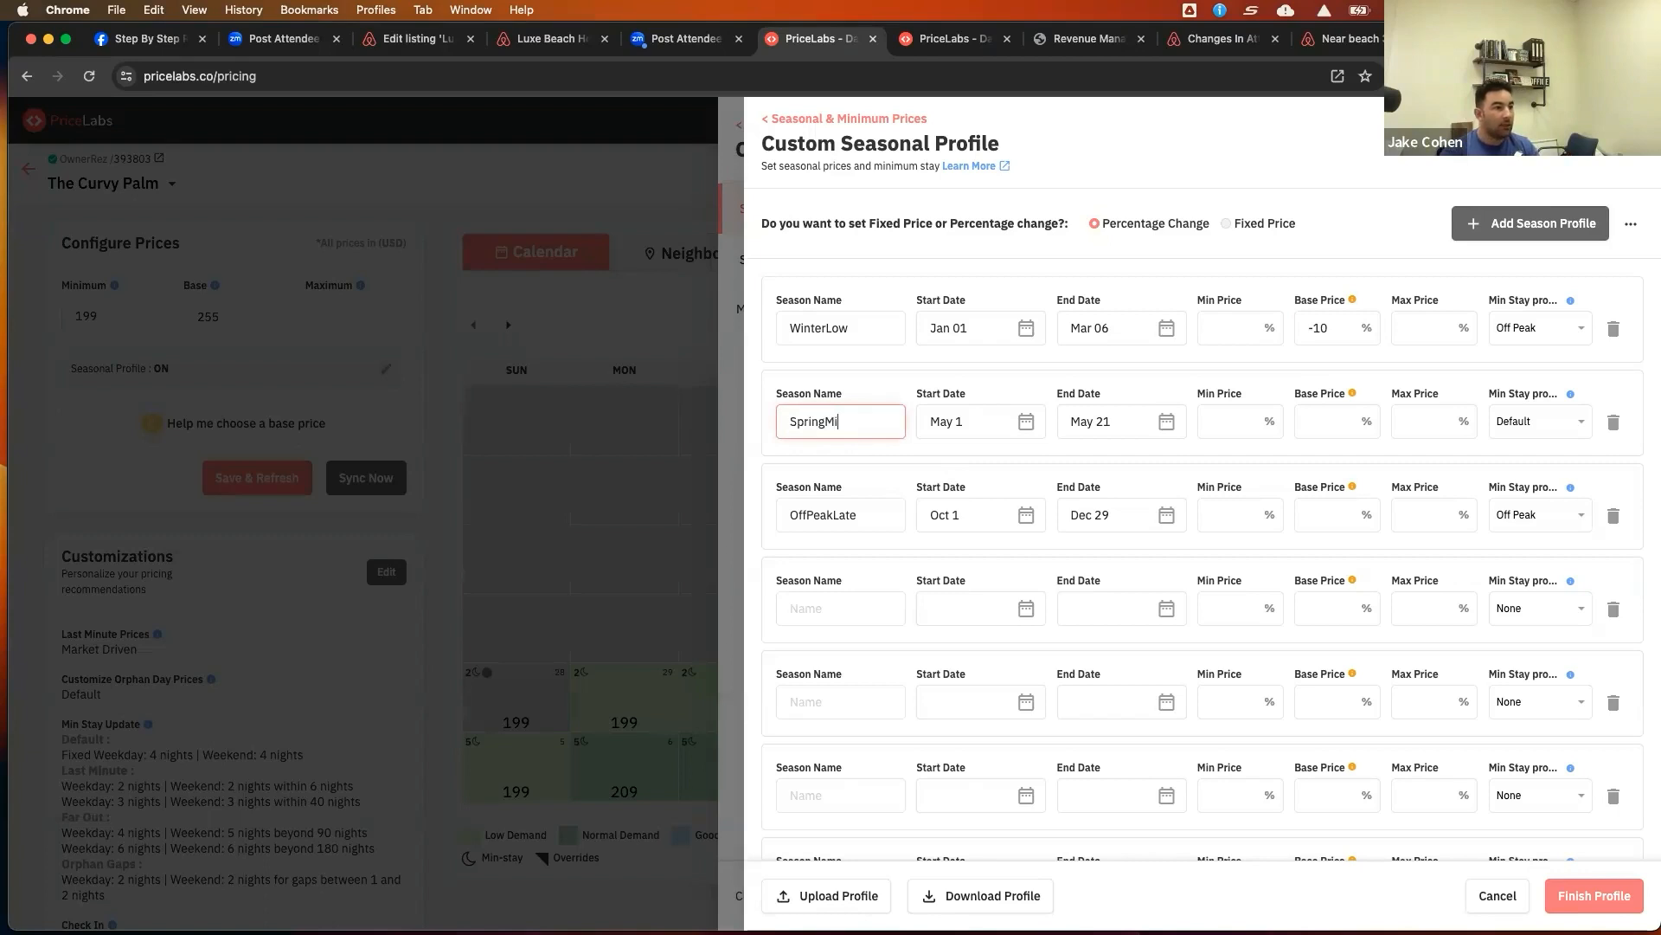
{"action": "left_click", "coordinate": [1028, 427]}
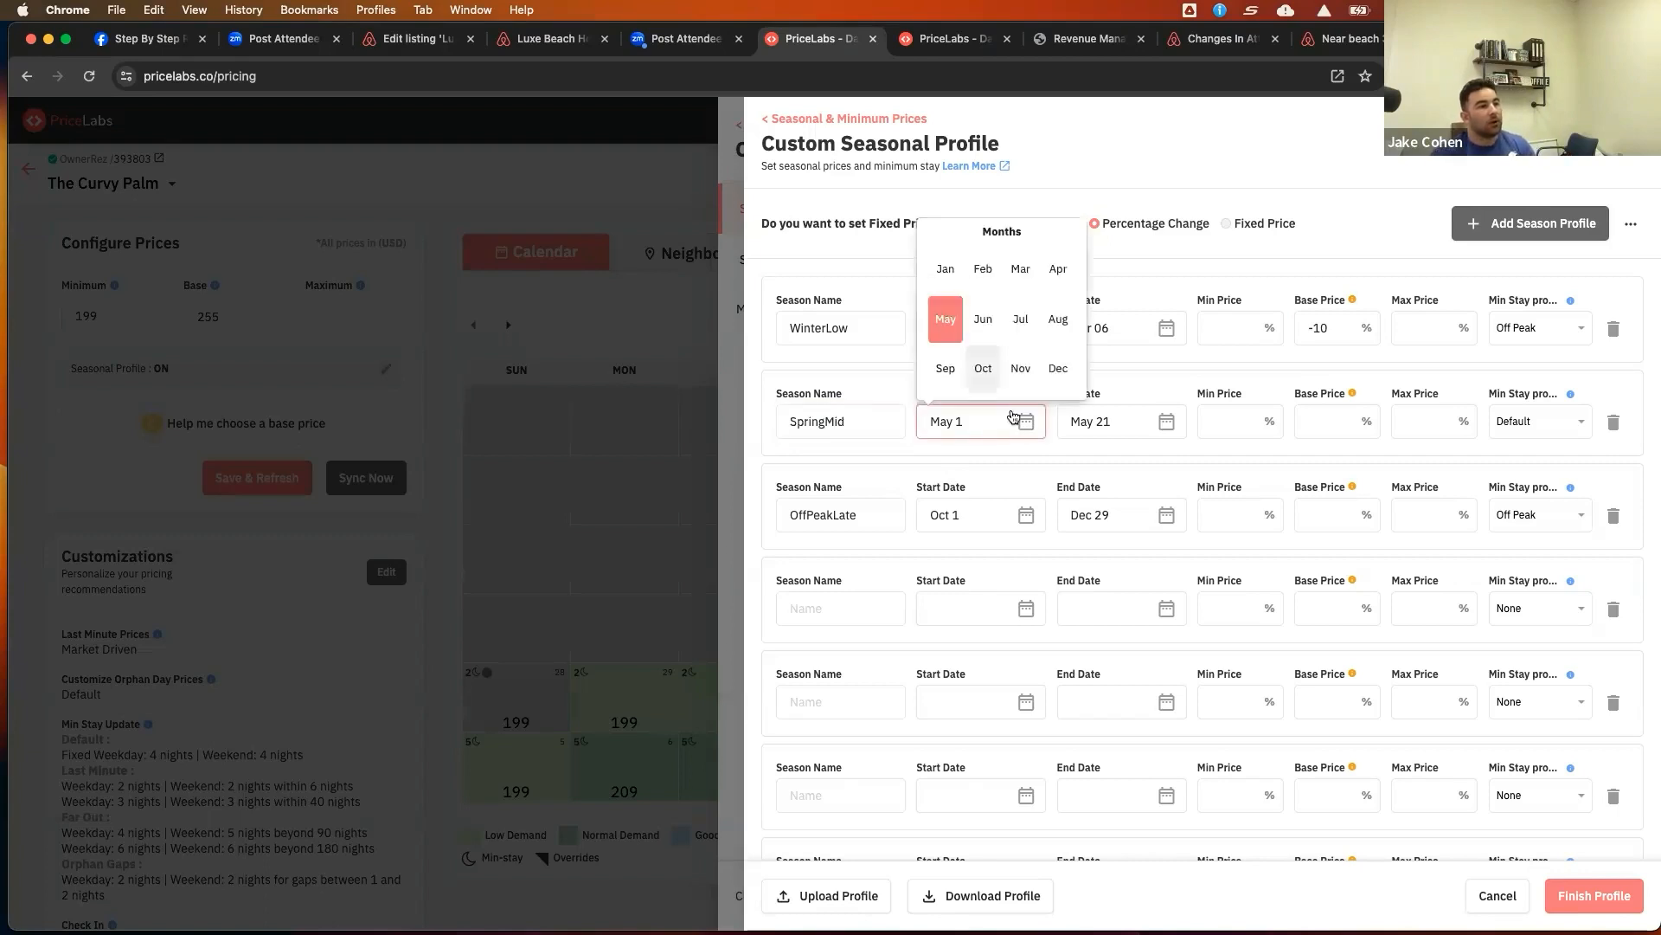
{"action": "left_click", "coordinate": [1020, 270]}
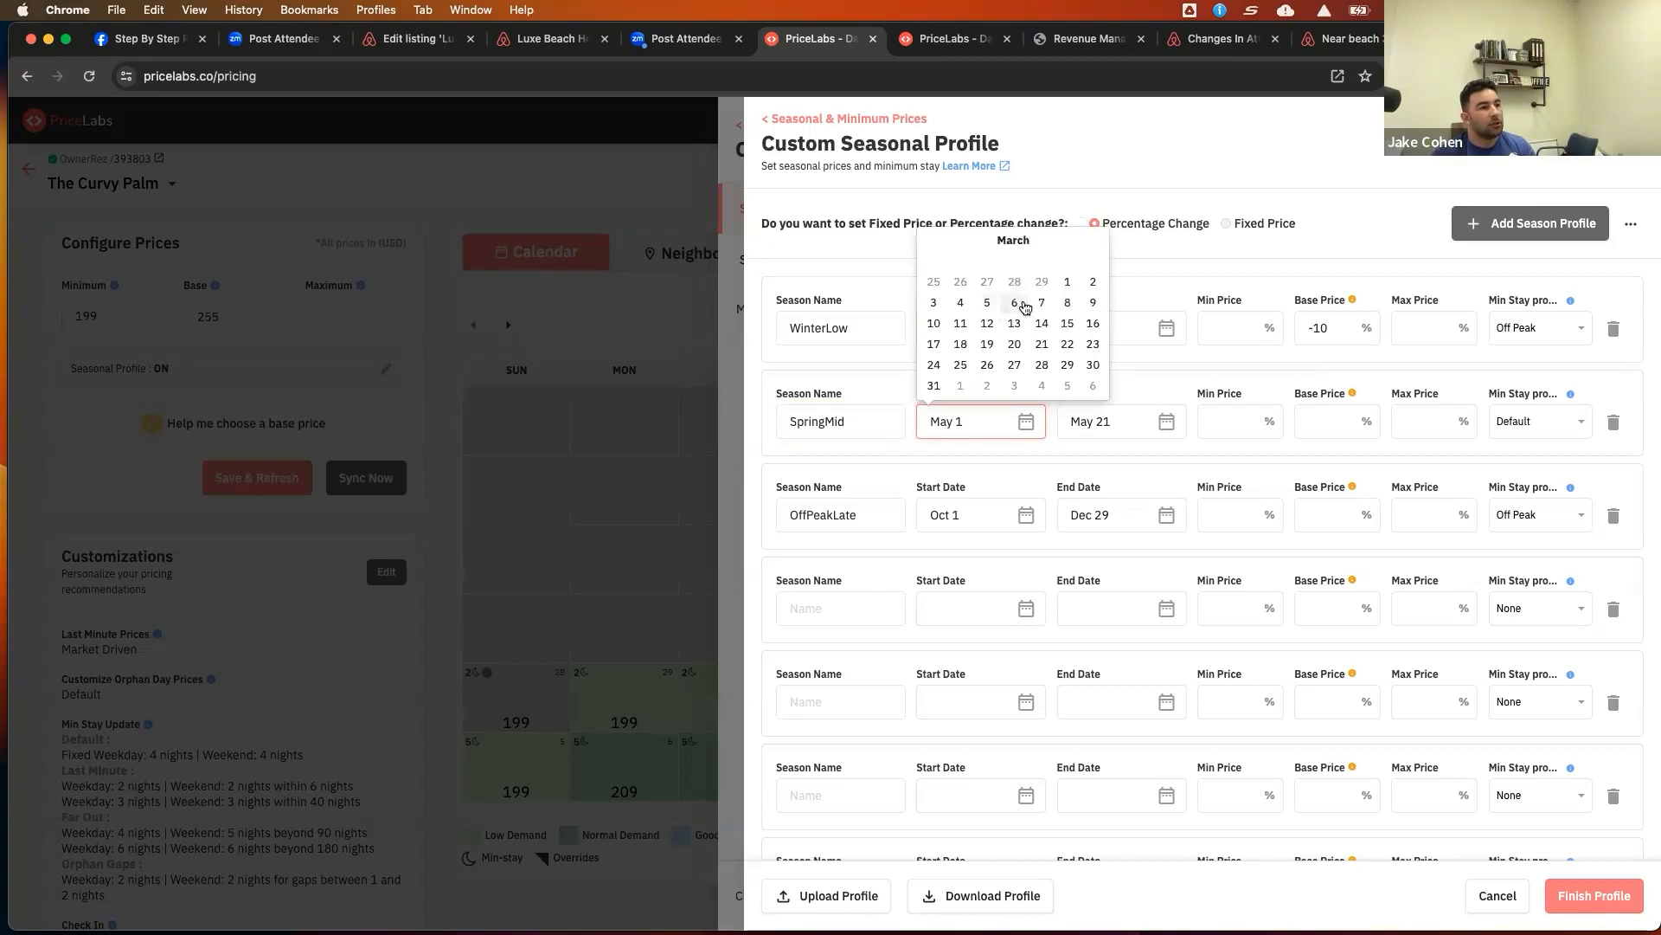
{"action": "left_click", "coordinate": [1042, 303]}
{"action": "left_click", "coordinate": [1154, 367]}
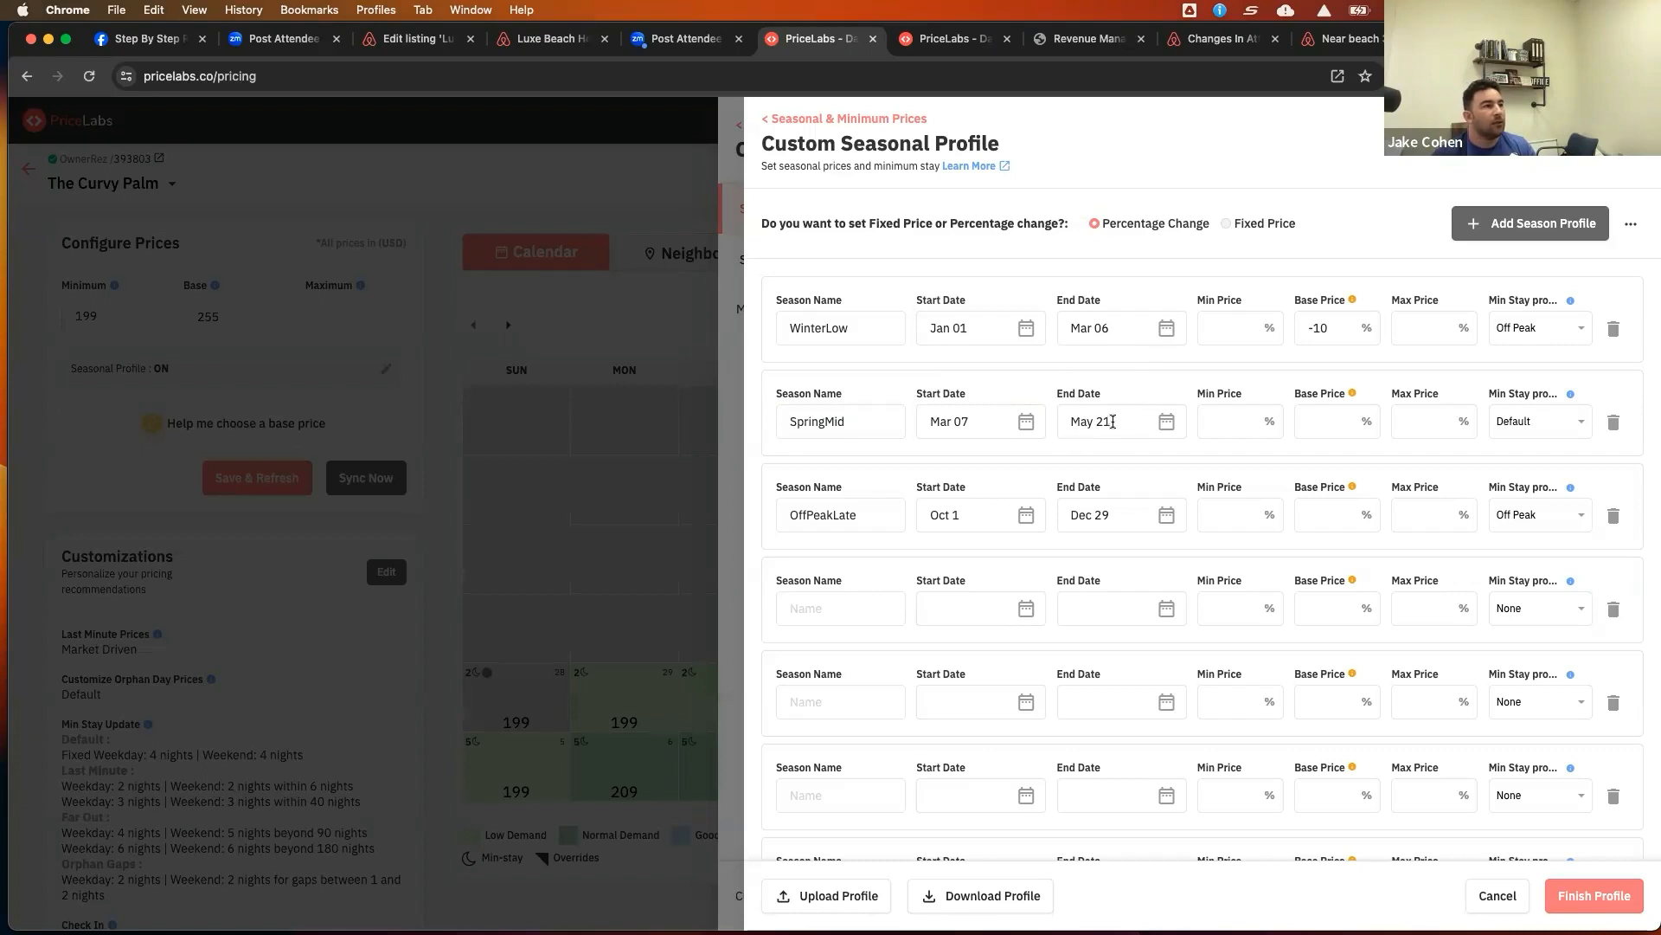
Review the market occupancy chart in the other PriceLabs tab before returning to the seasonal profile
{"action": "left_click", "coordinate": [959, 42]}
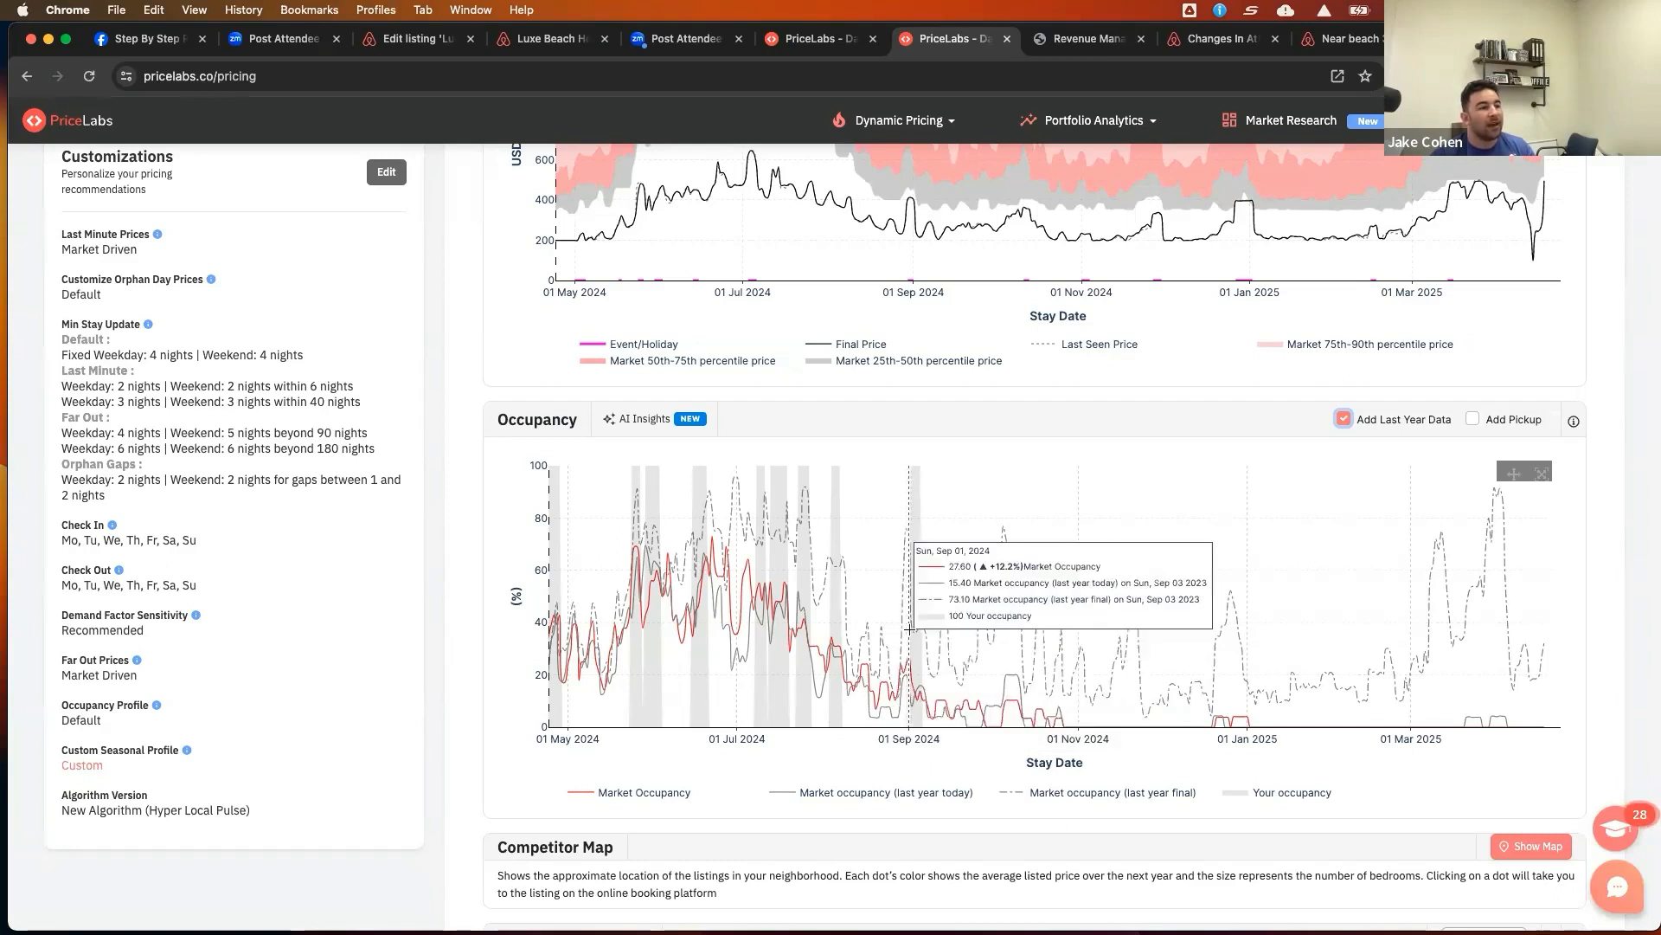
{"action": "scroll", "coordinate": [939, 631], "scroll_direction": "up", "scroll_amount": 1}
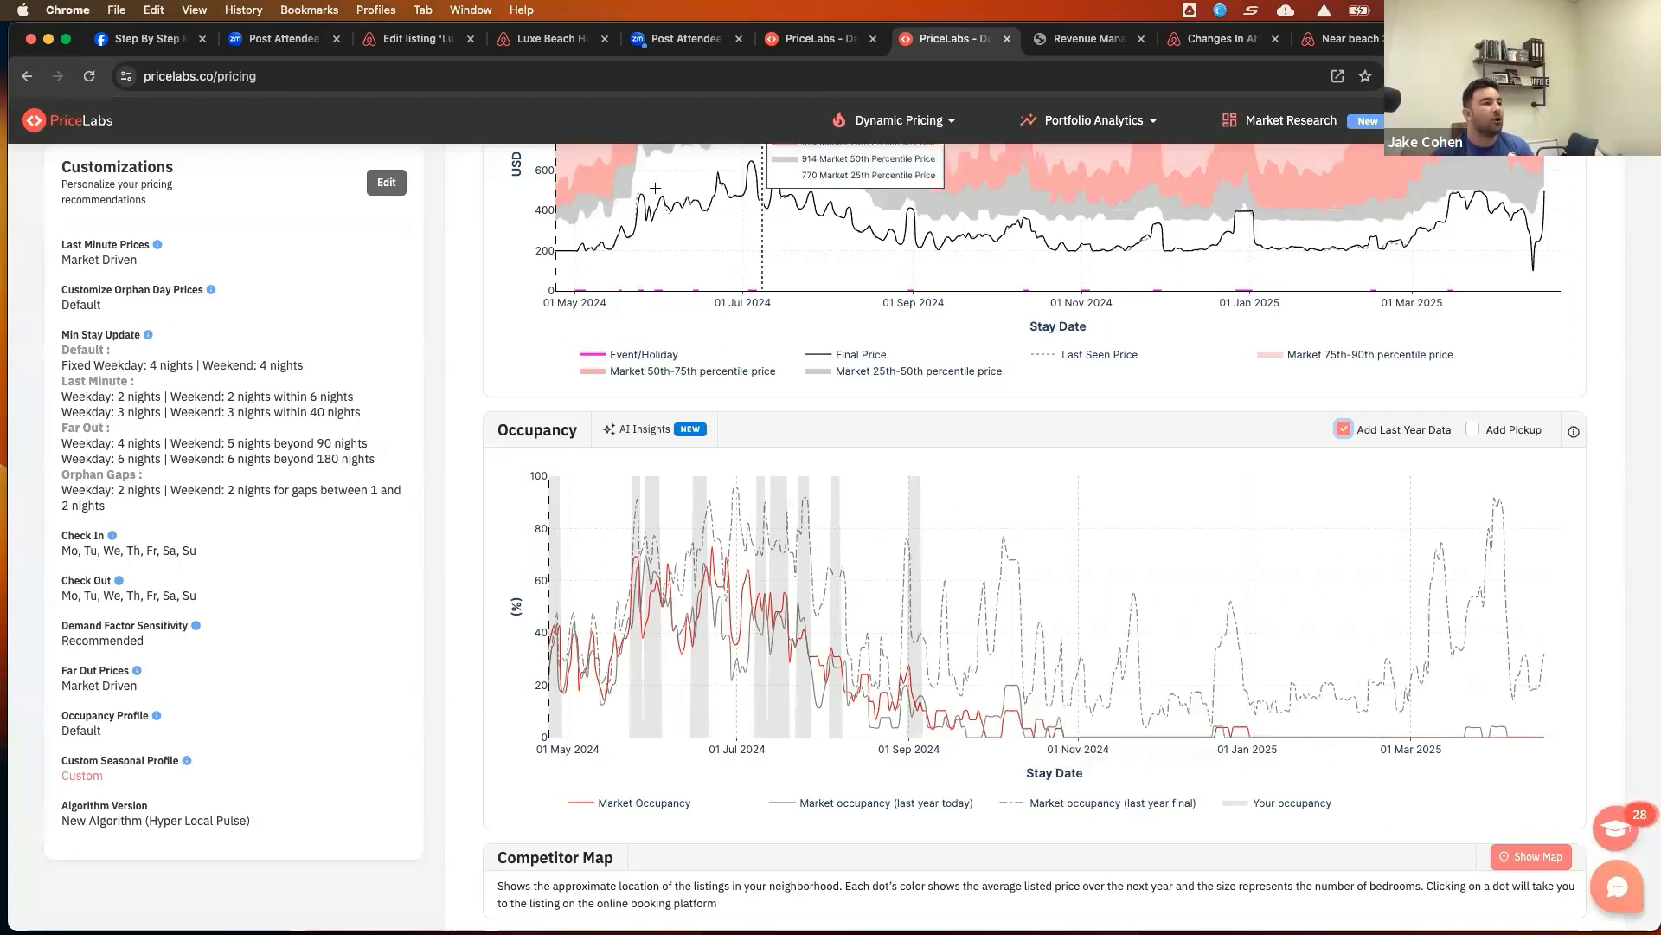
{"action": "left_click", "coordinate": [820, 40]}
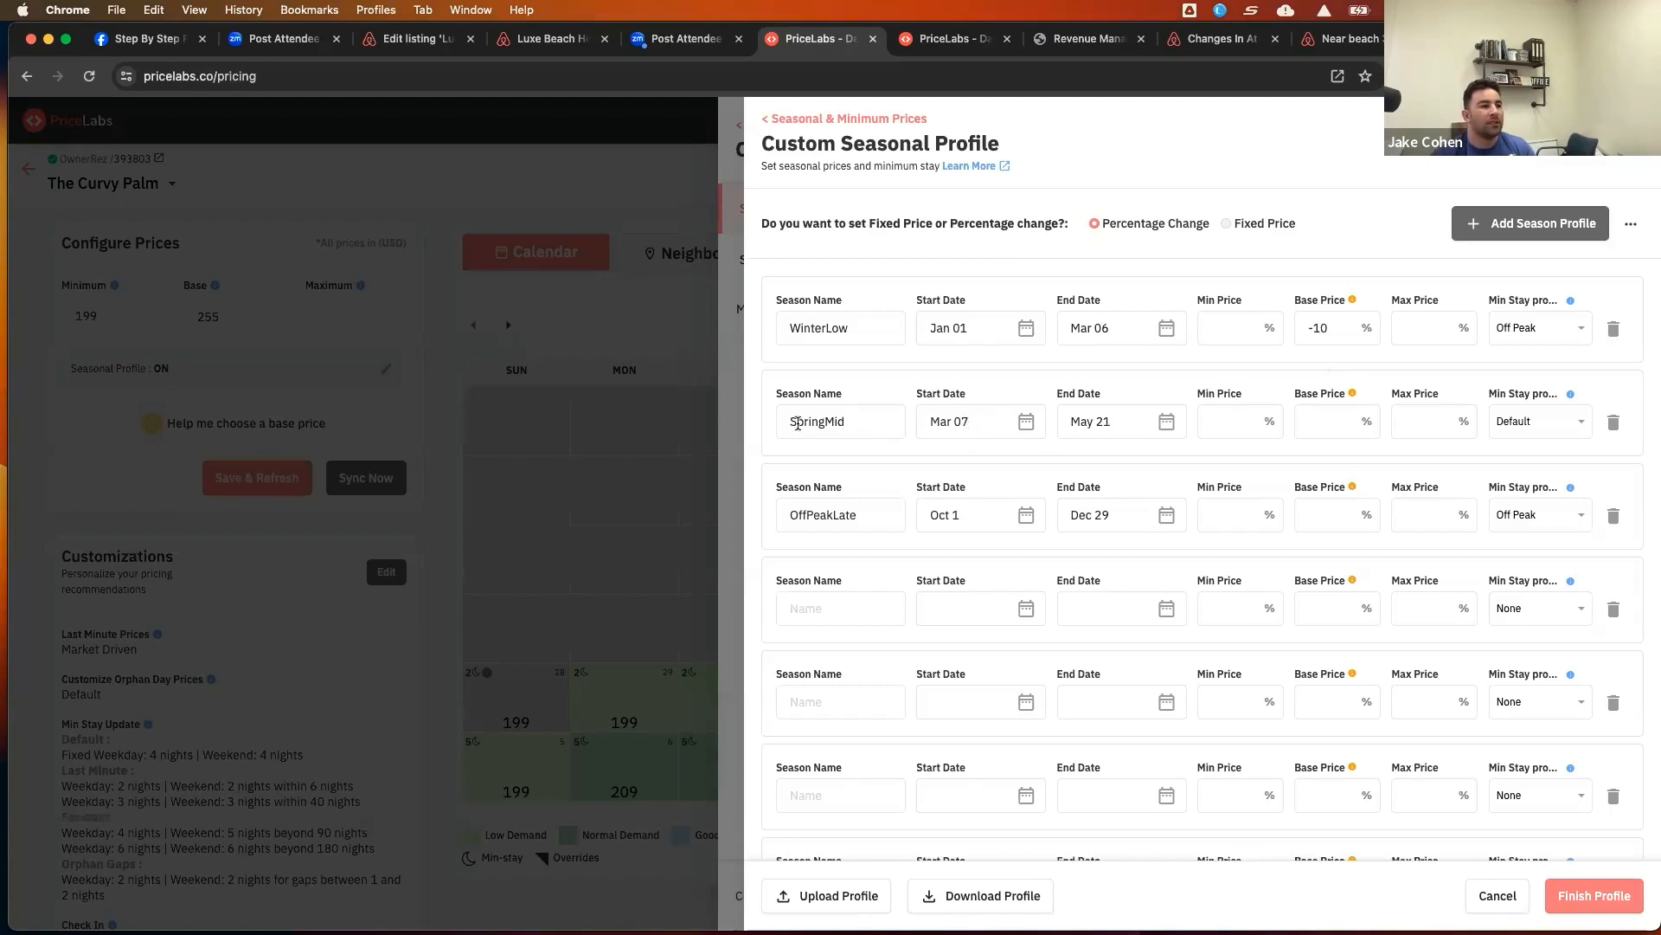
Set the second season's end date to Apr 07
{"action": "left_click", "coordinate": [1164, 422]}
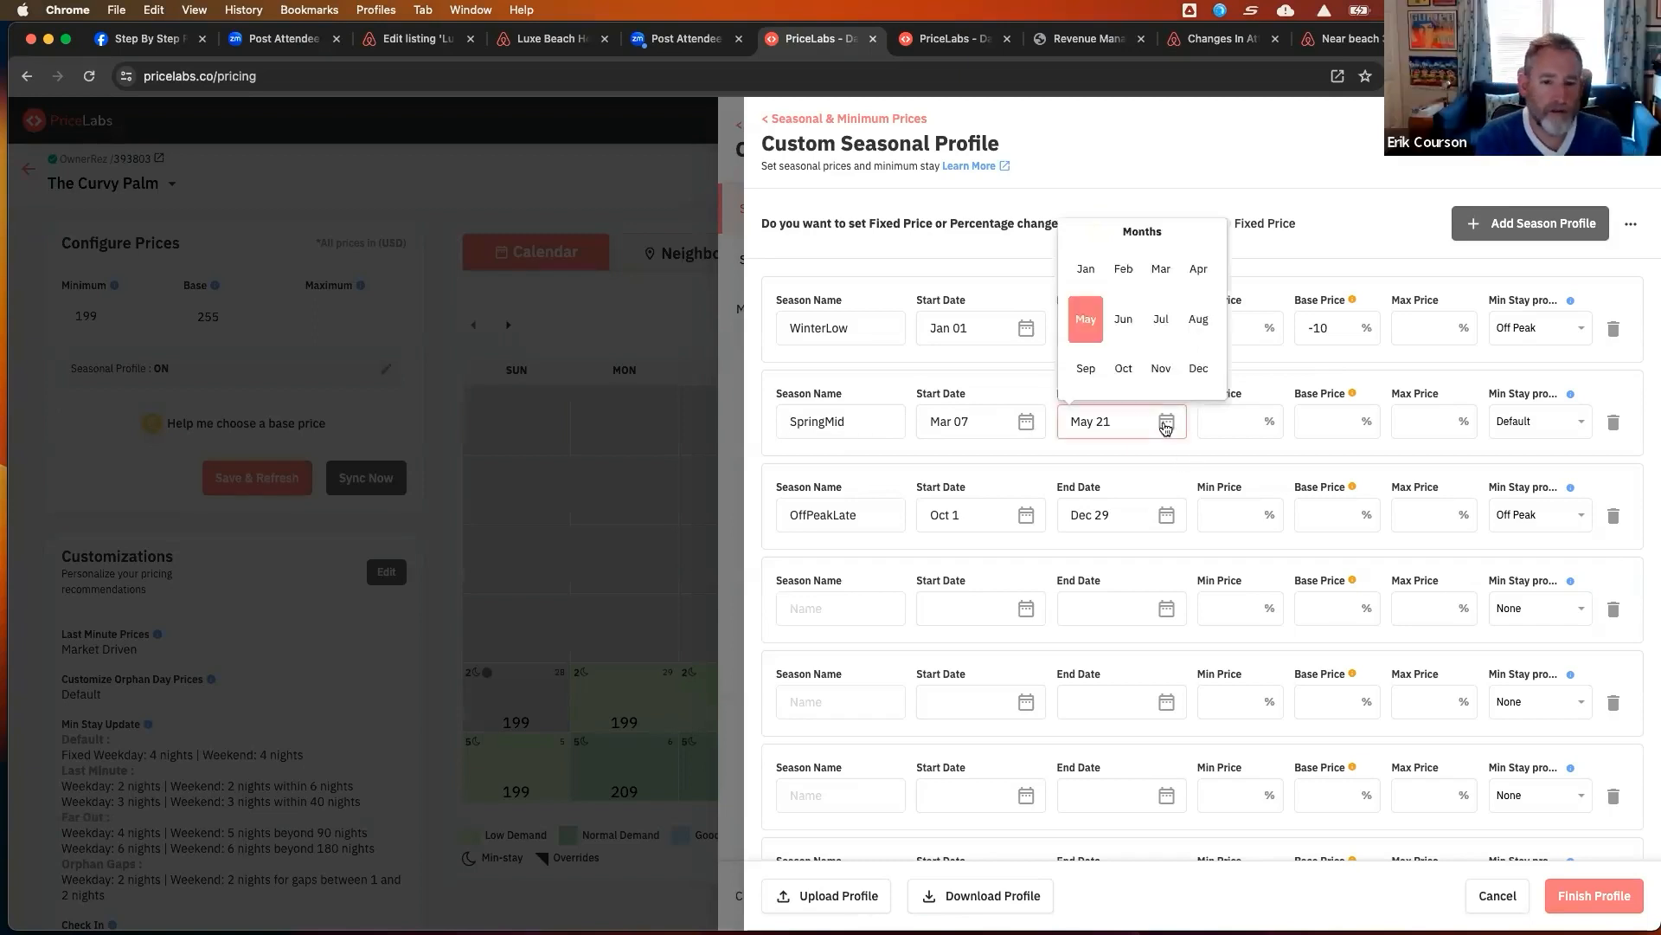
{"action": "left_click", "coordinate": [1196, 270]}
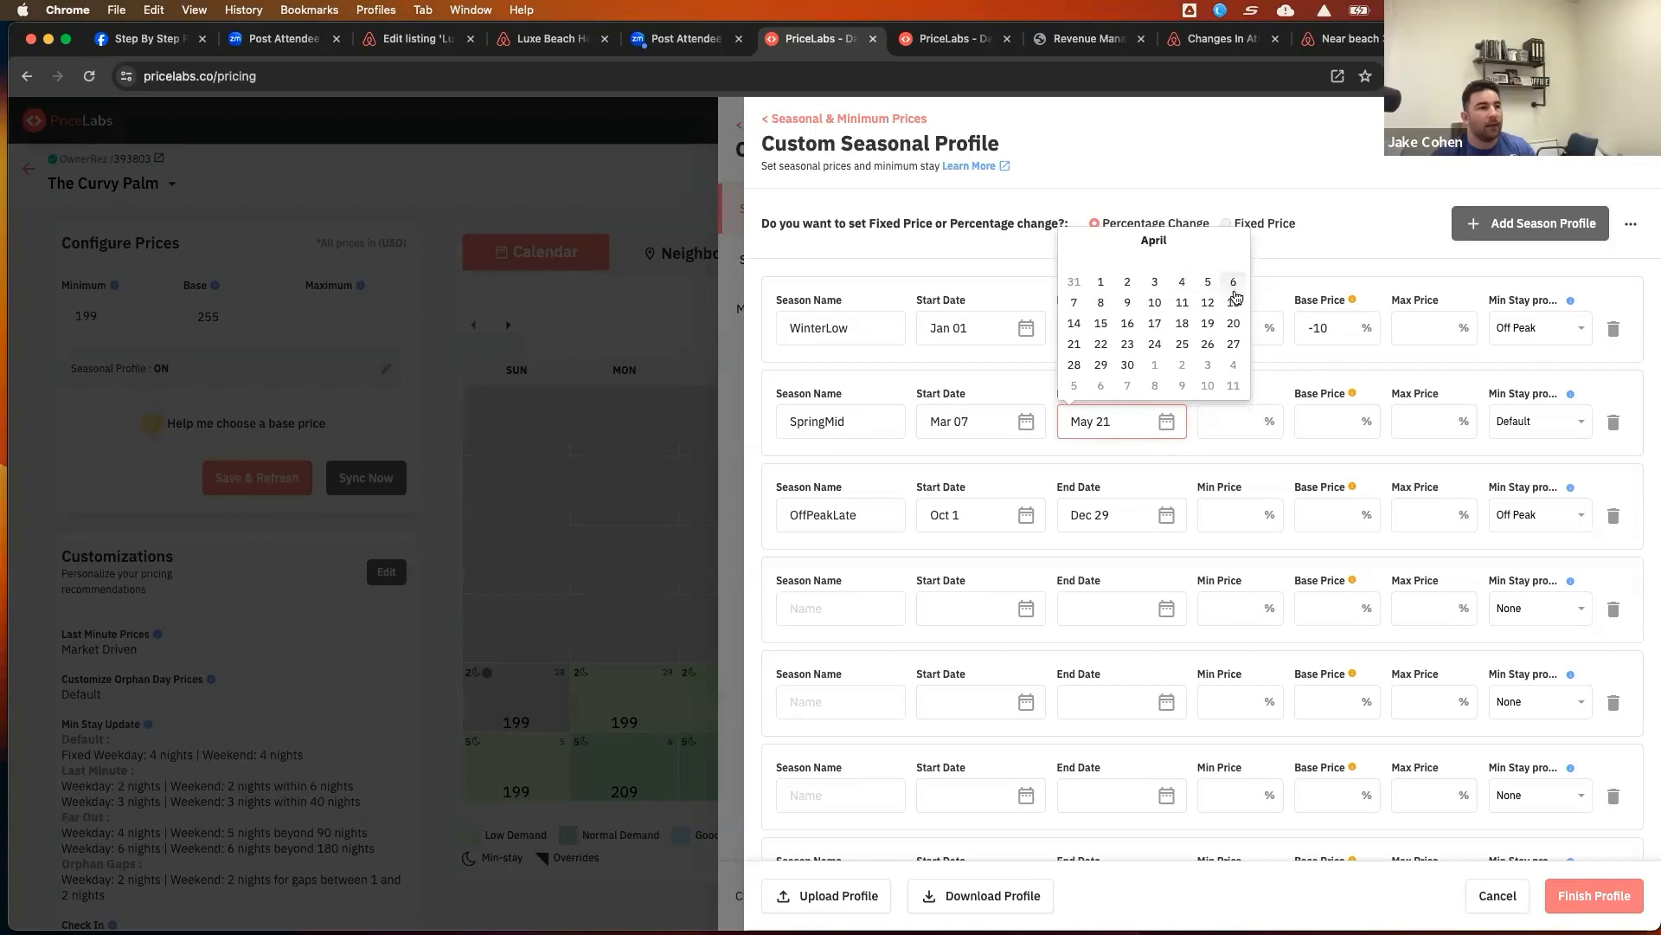
{"action": "left_click", "coordinate": [1075, 310]}
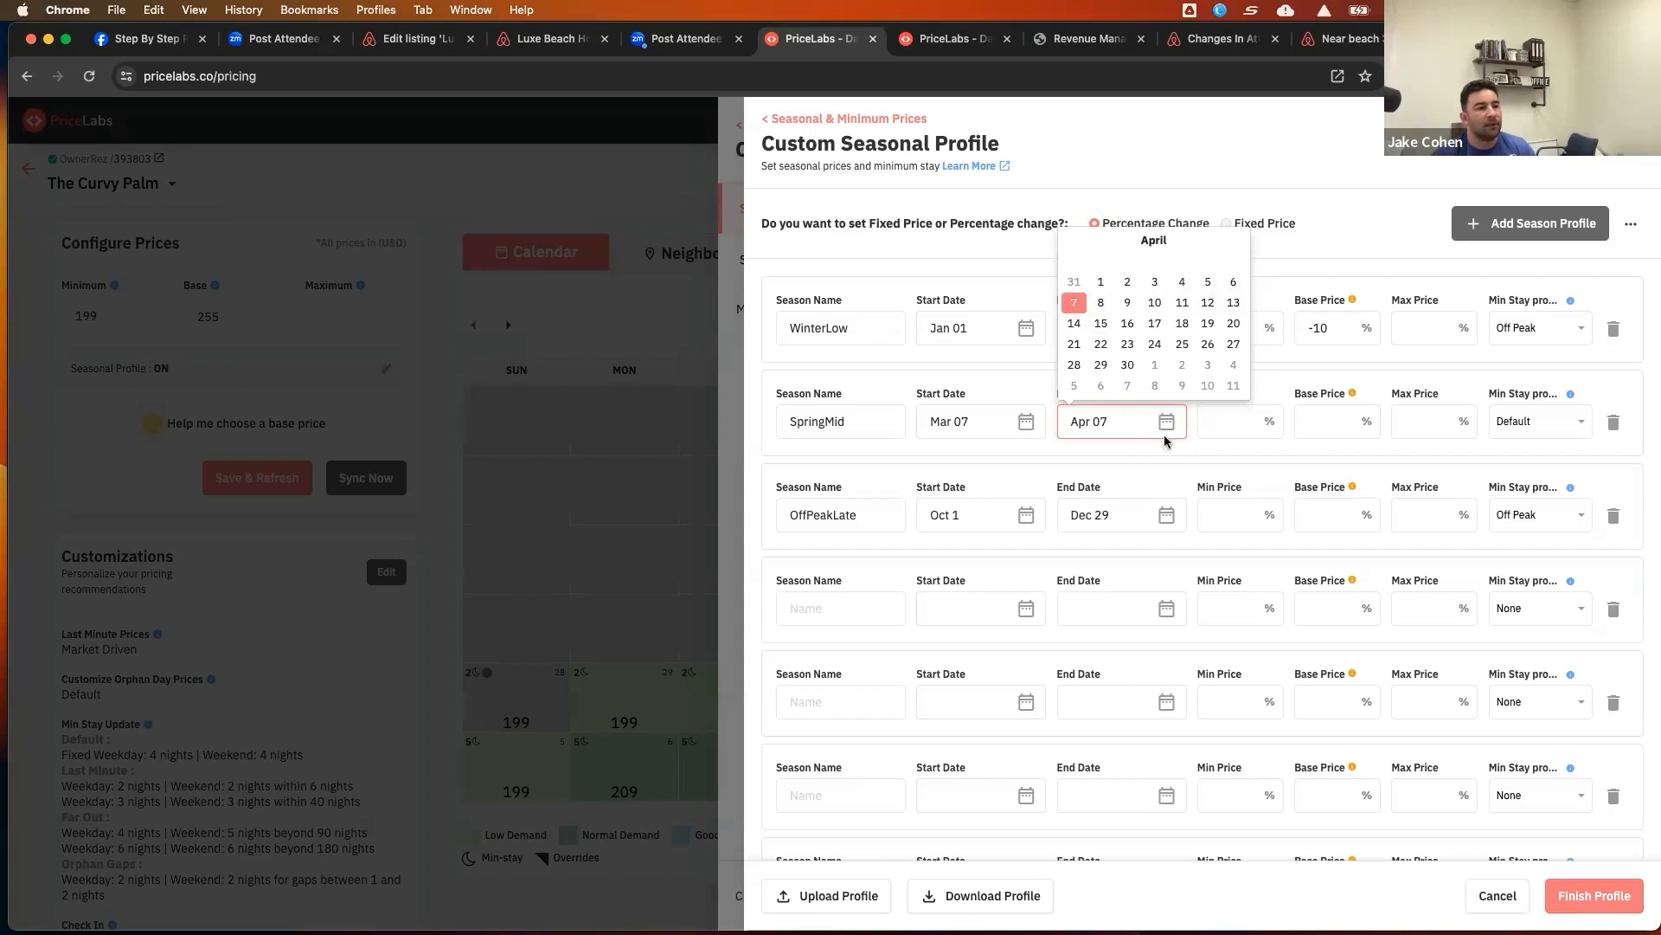
Give the second season a 5% base price change and rename it SpringHigh
{"action": "left_click", "coordinate": [1333, 424]}
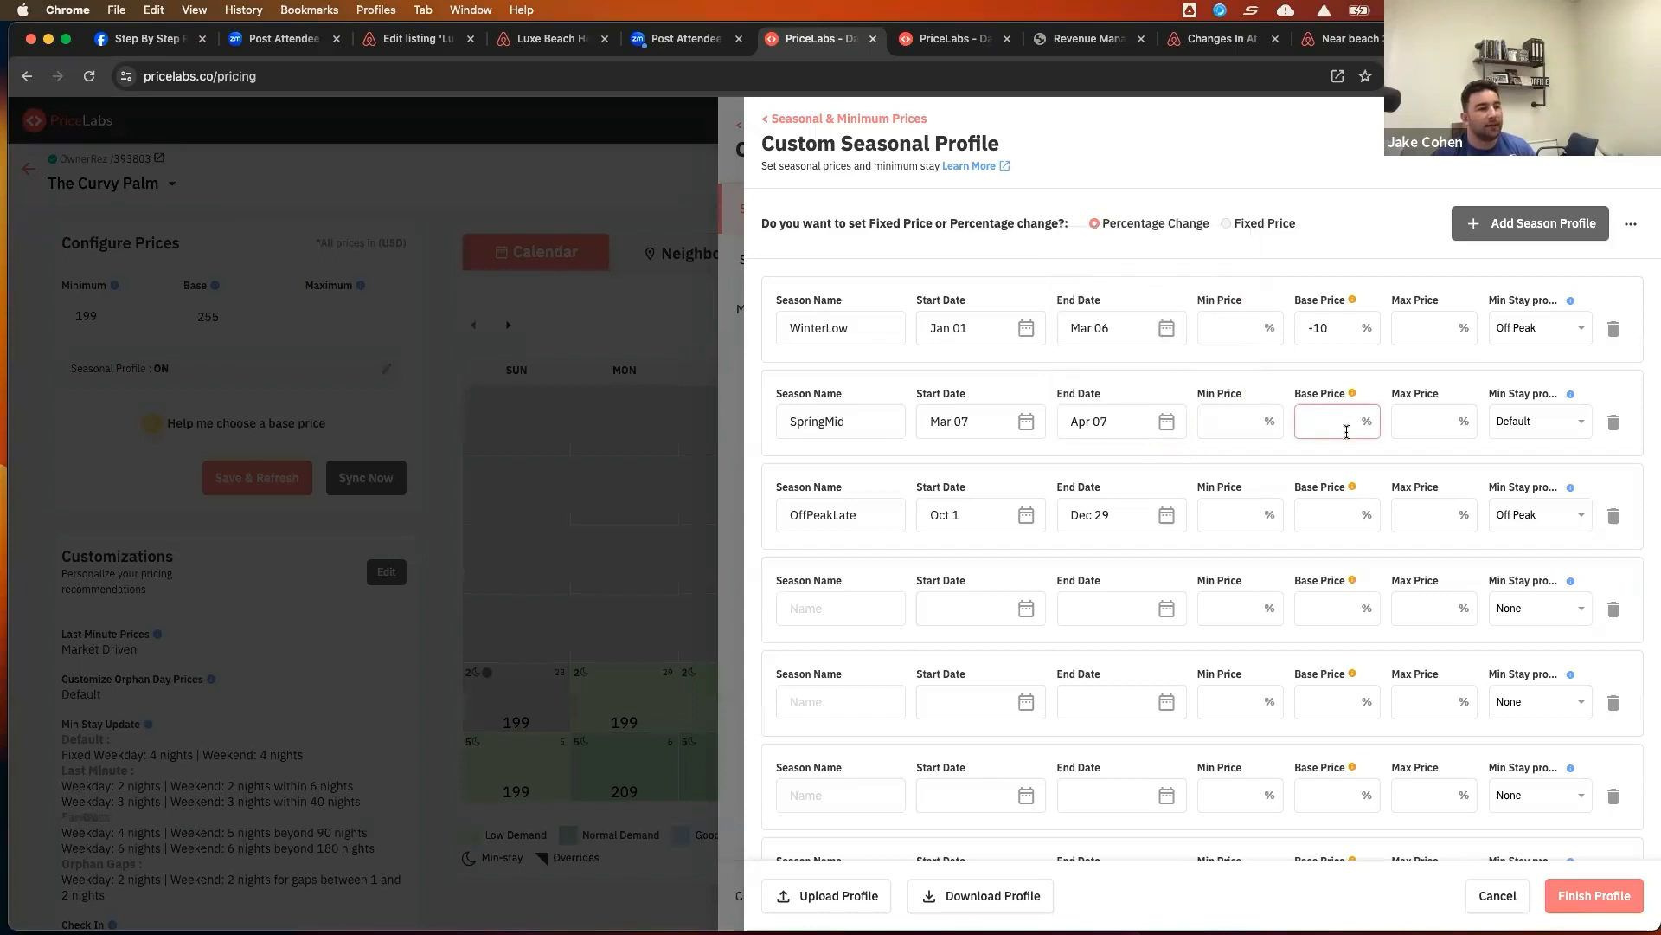
{"action": "type", "text": "5"}
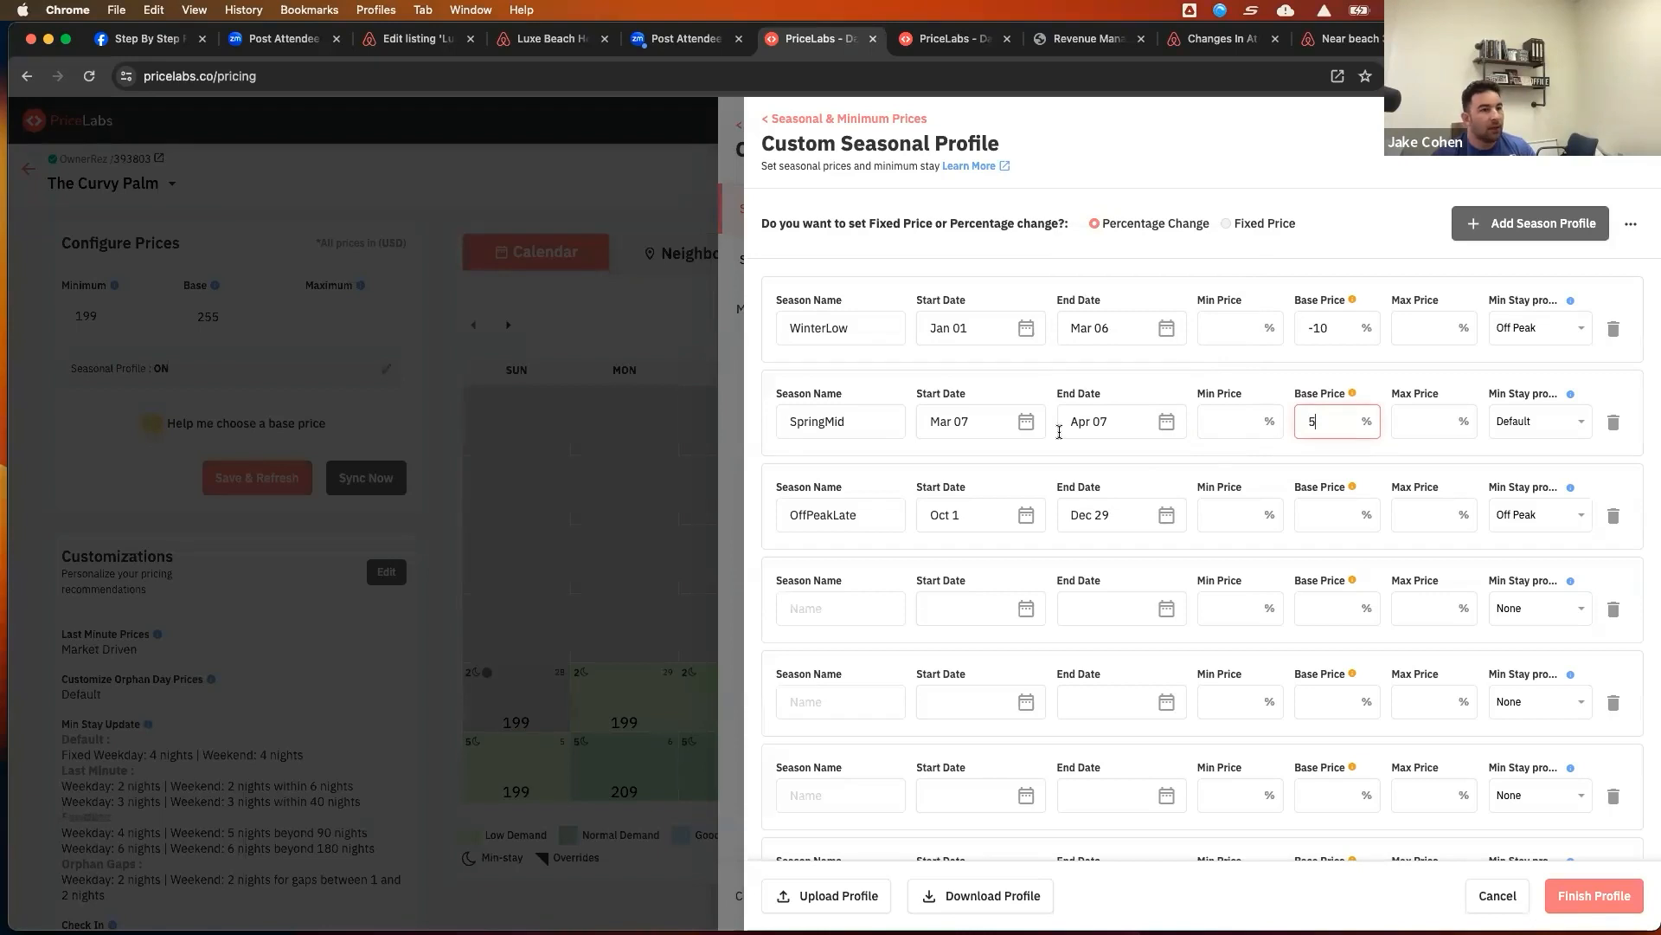
{"action": "left_click_drag", "start_coordinate": [845, 421], "coordinate": [820, 421]}
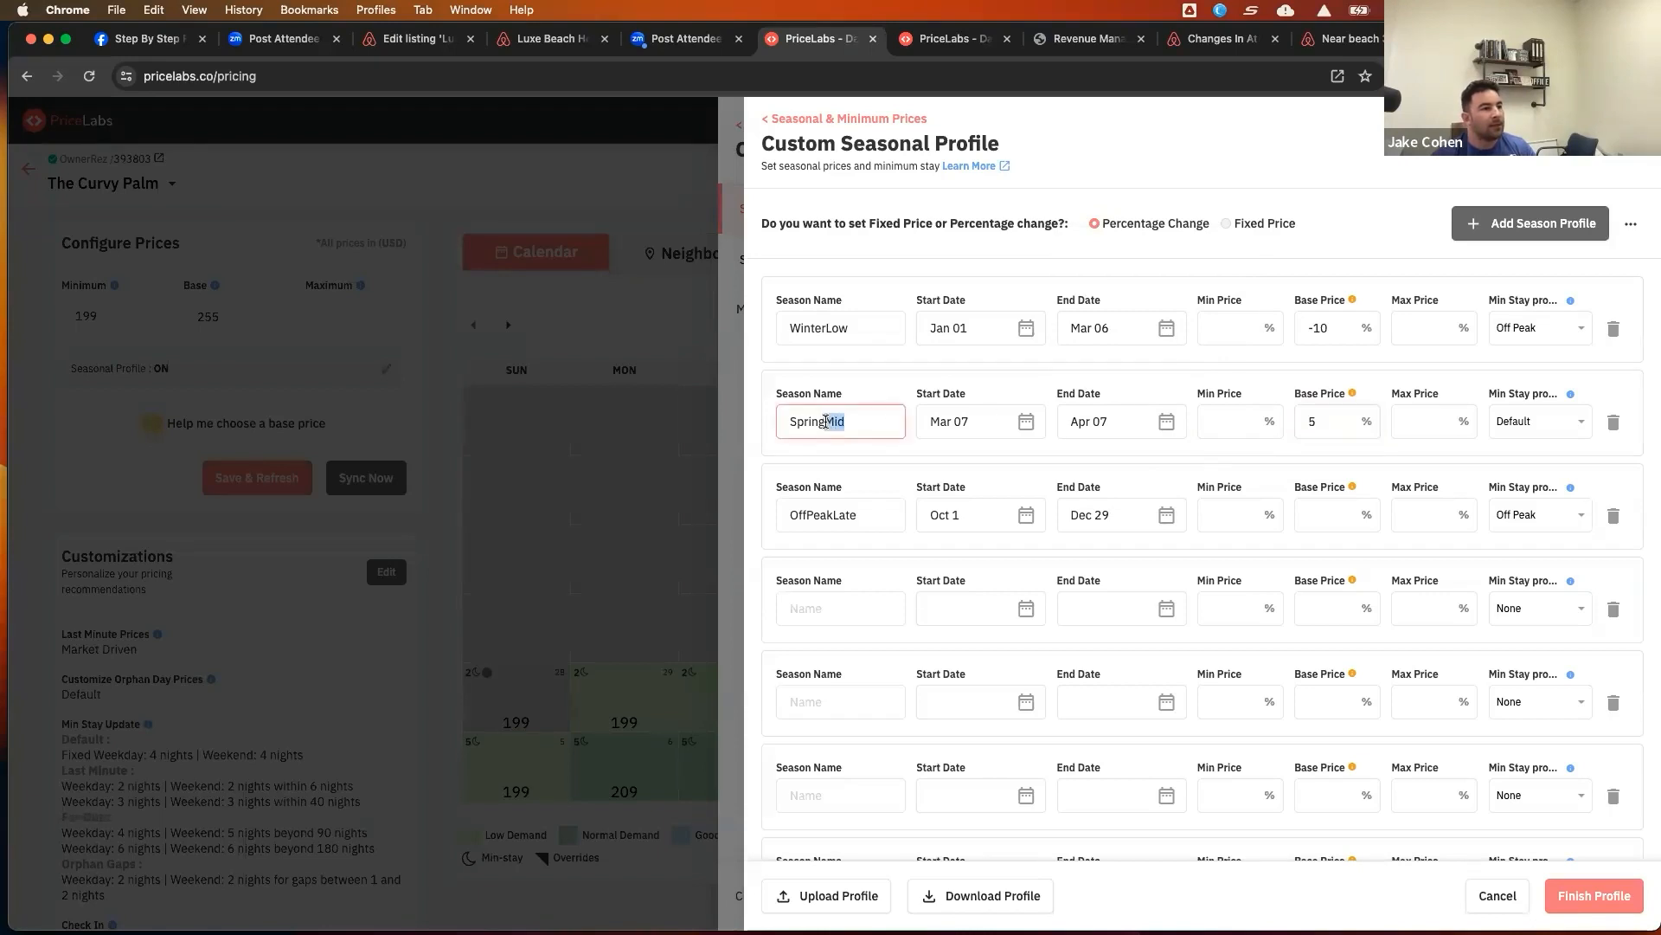
{"action": "type", "text": "High"}
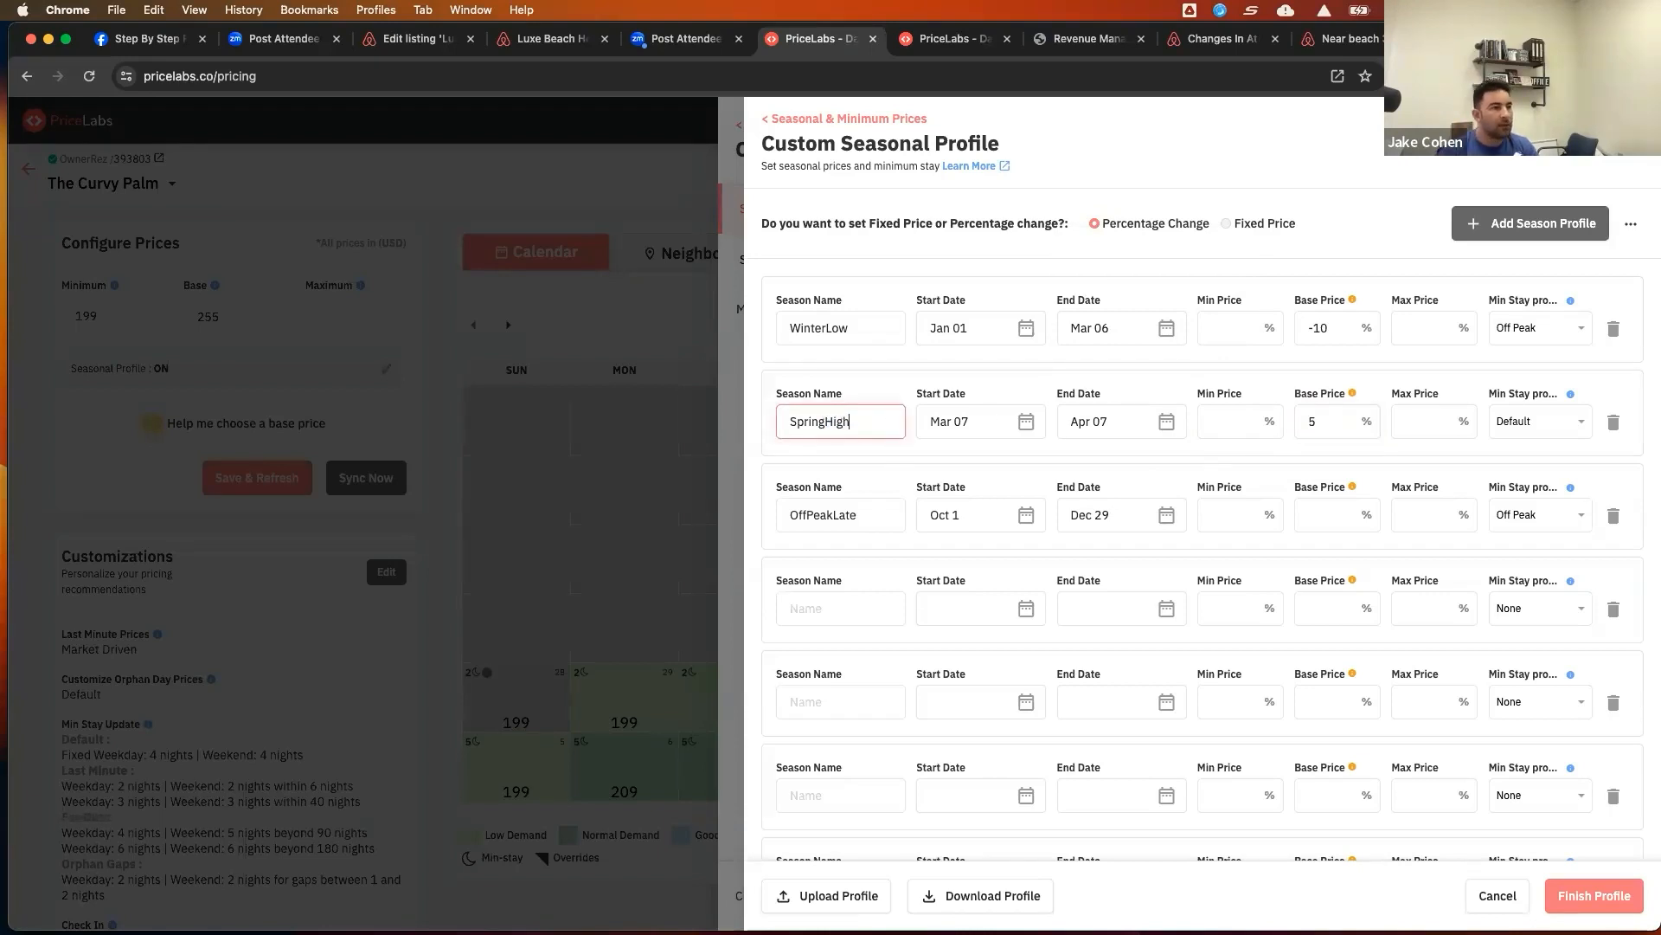
Rename the OffPeakLate season to SpringMid and set its start date to Apr 08
{"action": "scroll", "coordinate": [1099, 471], "scroll_direction": "down", "scroll_amount": 1}
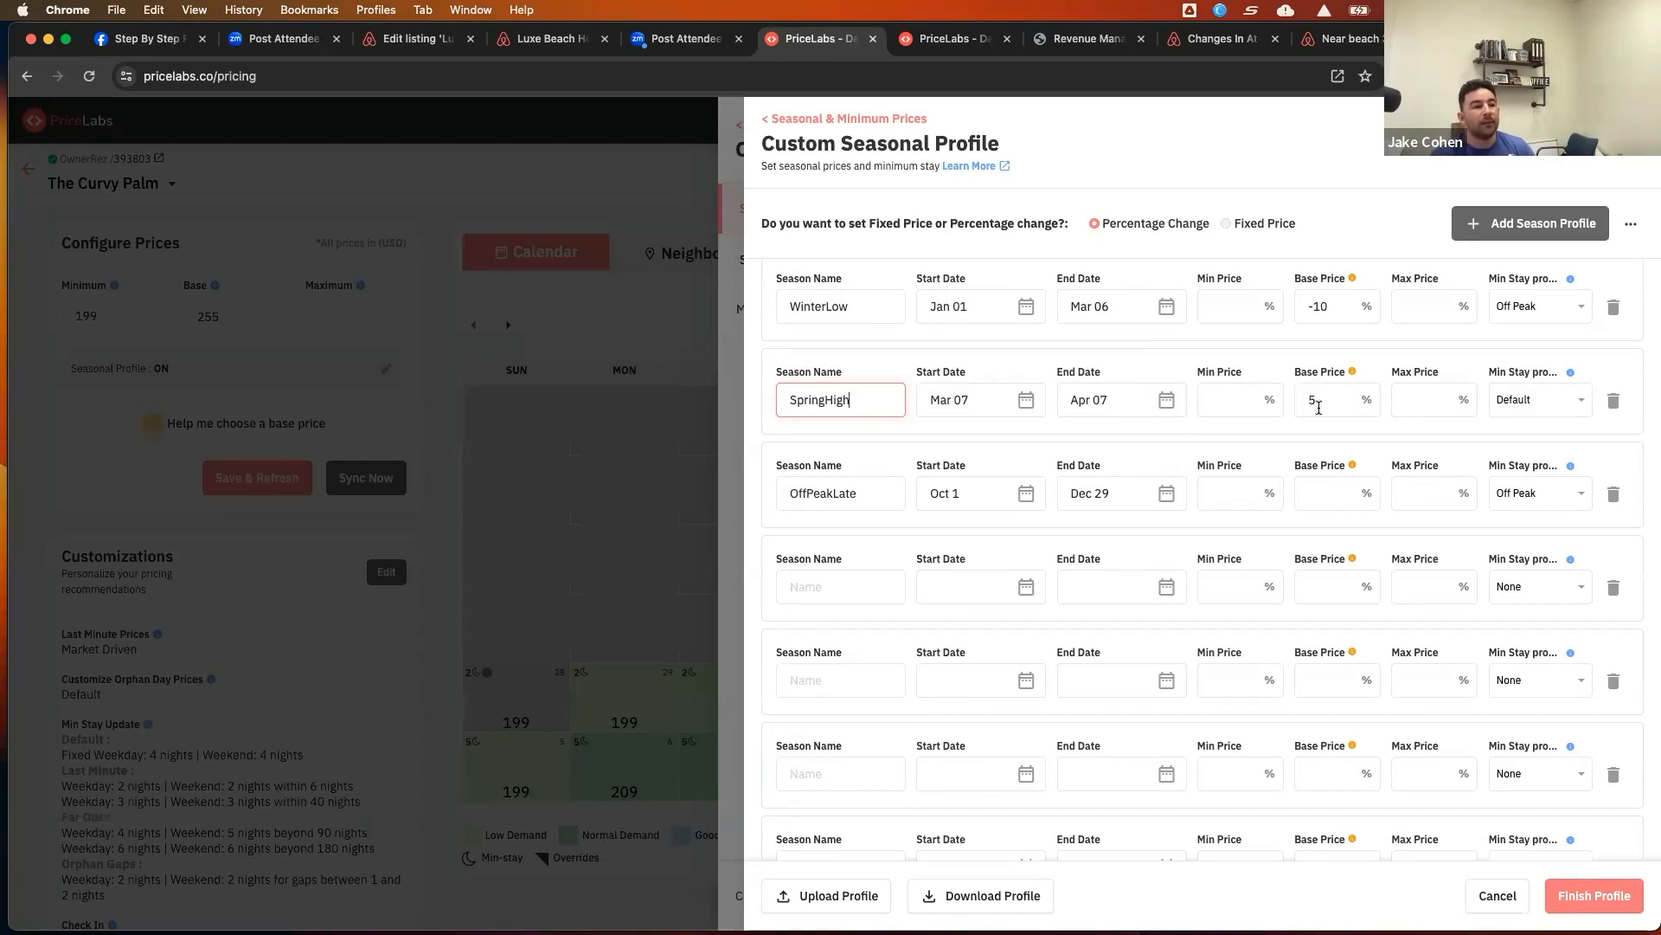
{"action": "double_click", "coordinate": [858, 491]}
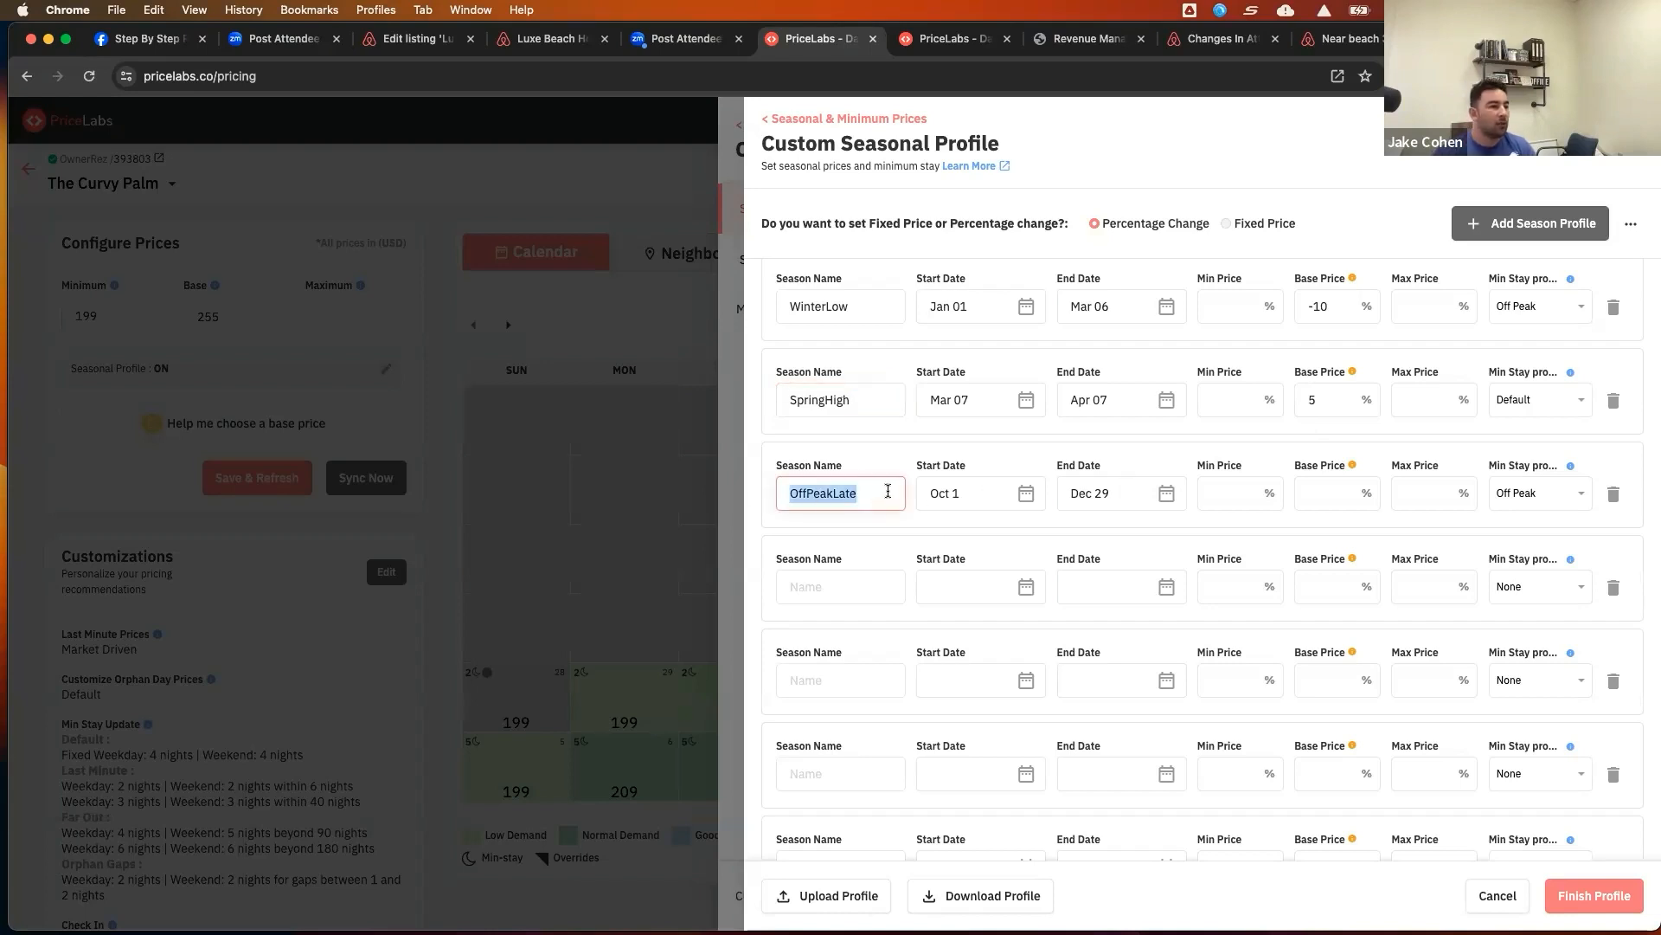
{"action": "type", "text": "Spring"}
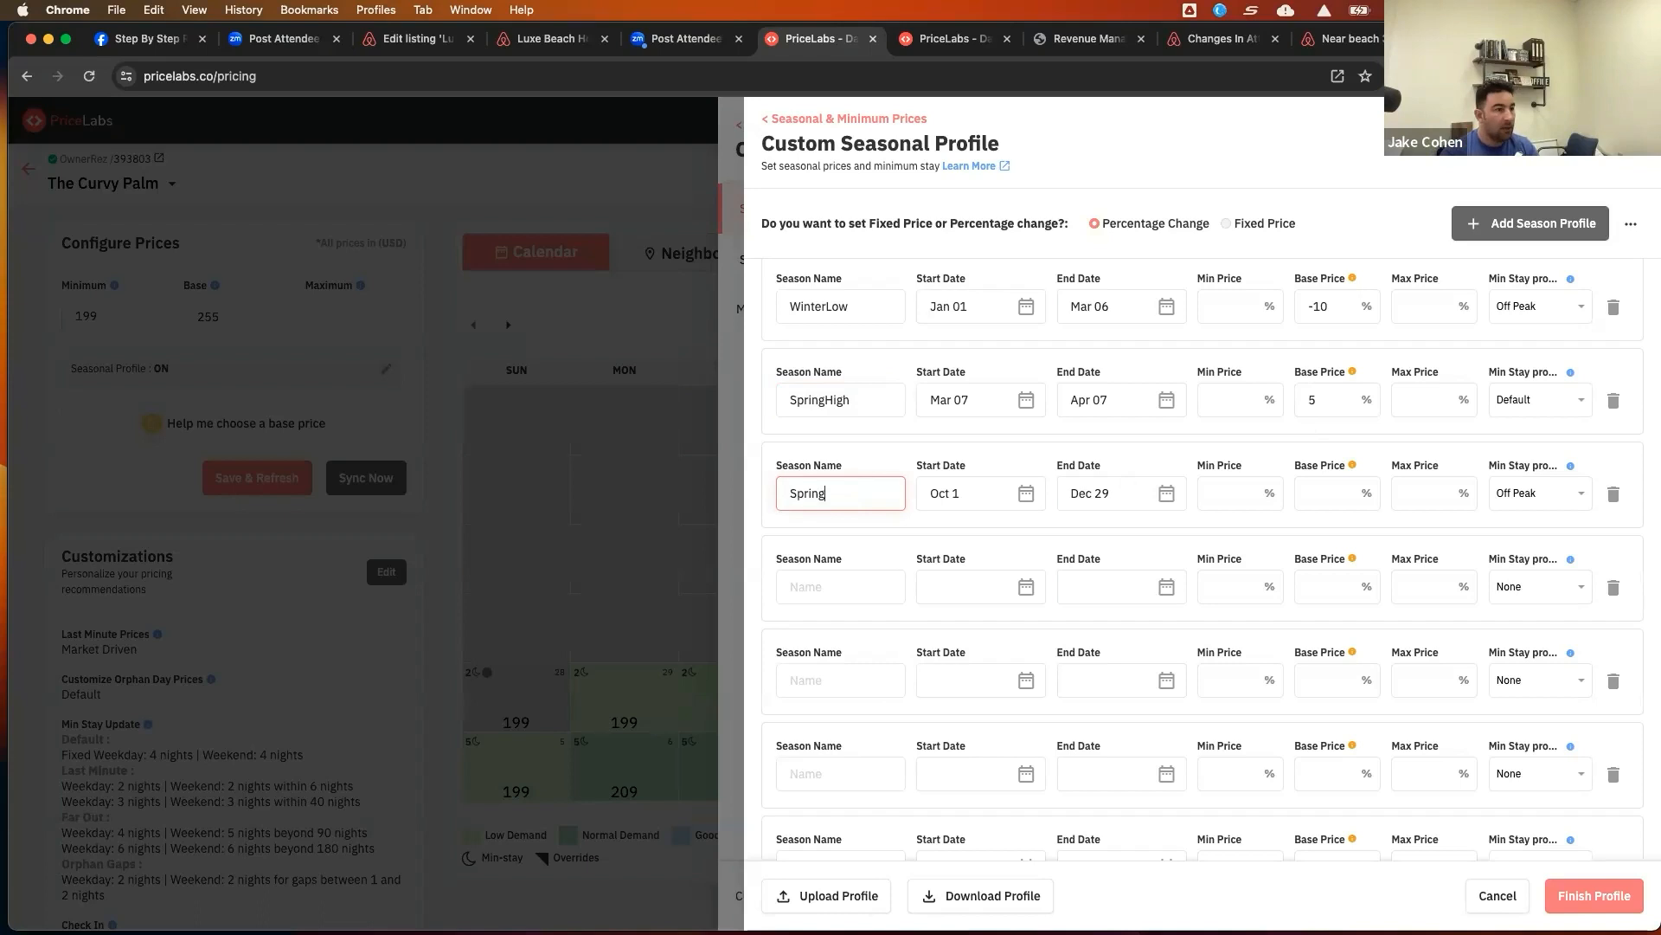
{"action": "type", "text": "Mid"}
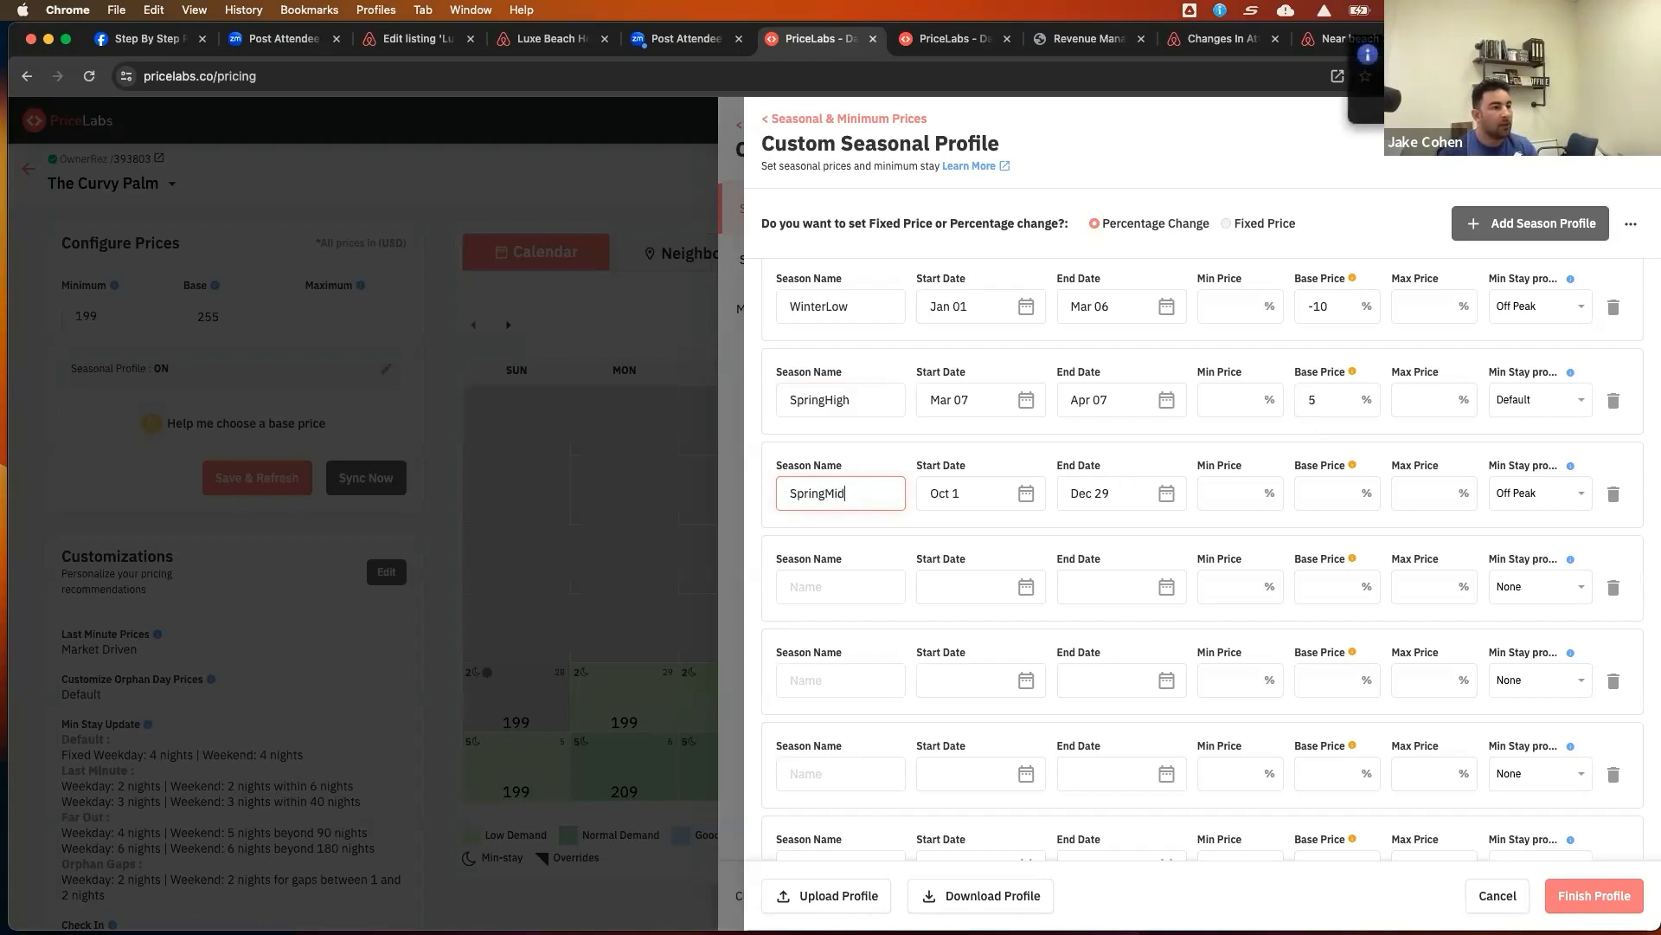
{"action": "left_click", "coordinate": [1023, 499]}
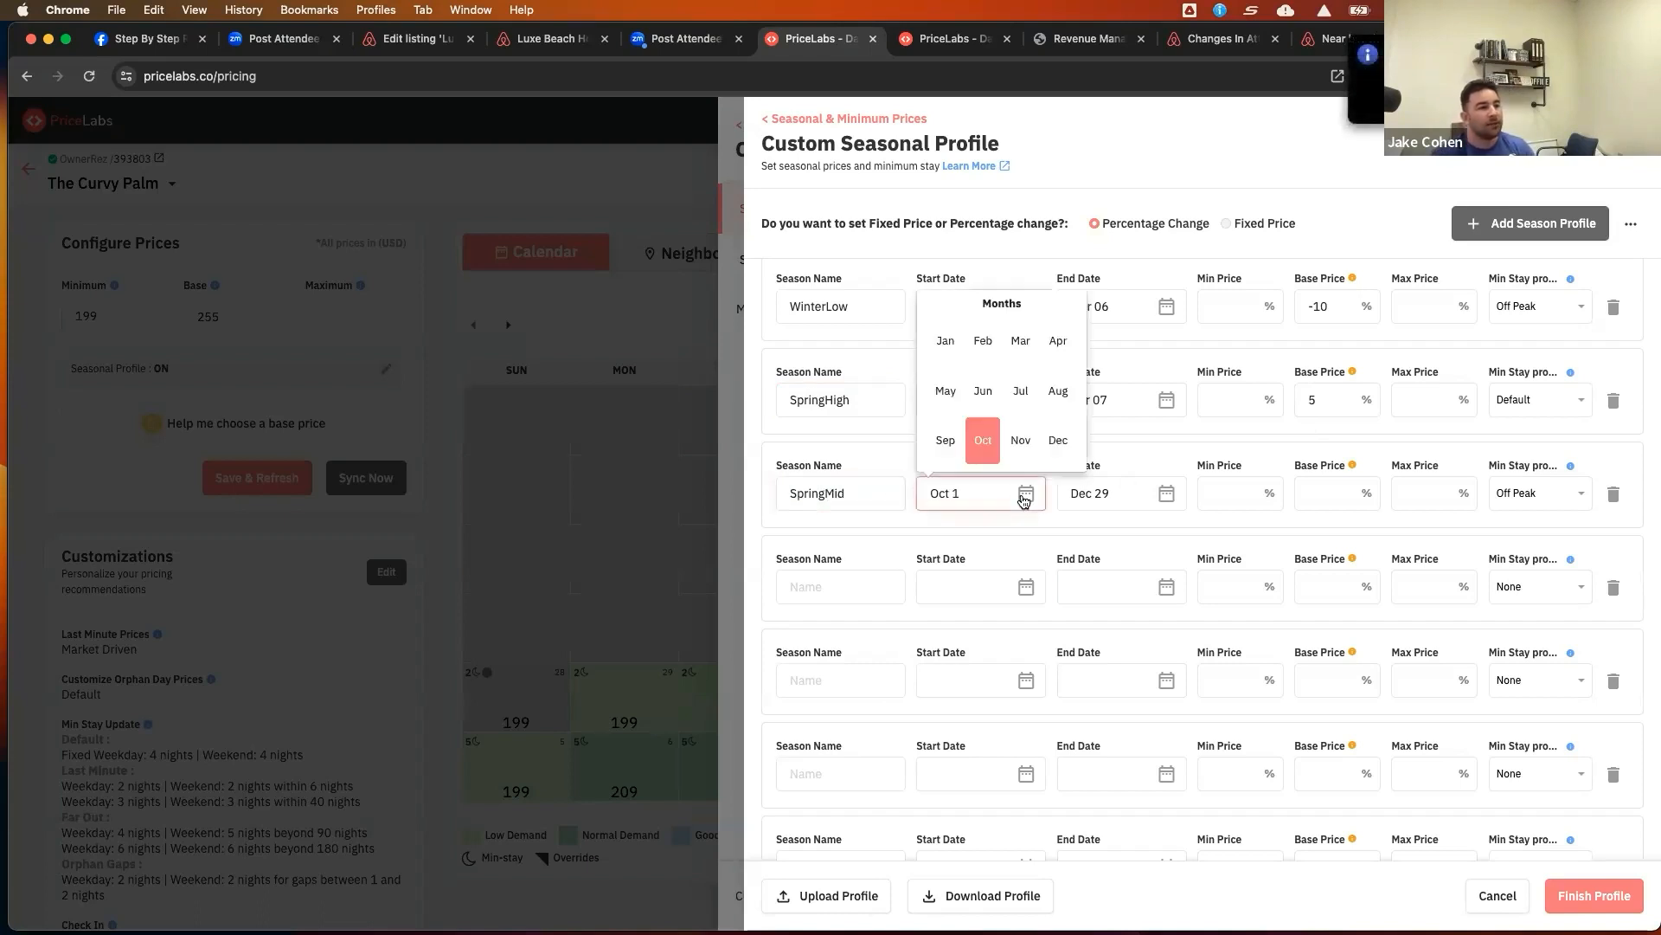
{"action": "left_click", "coordinate": [1057, 346]}
{"action": "left_click", "coordinate": [959, 379]}
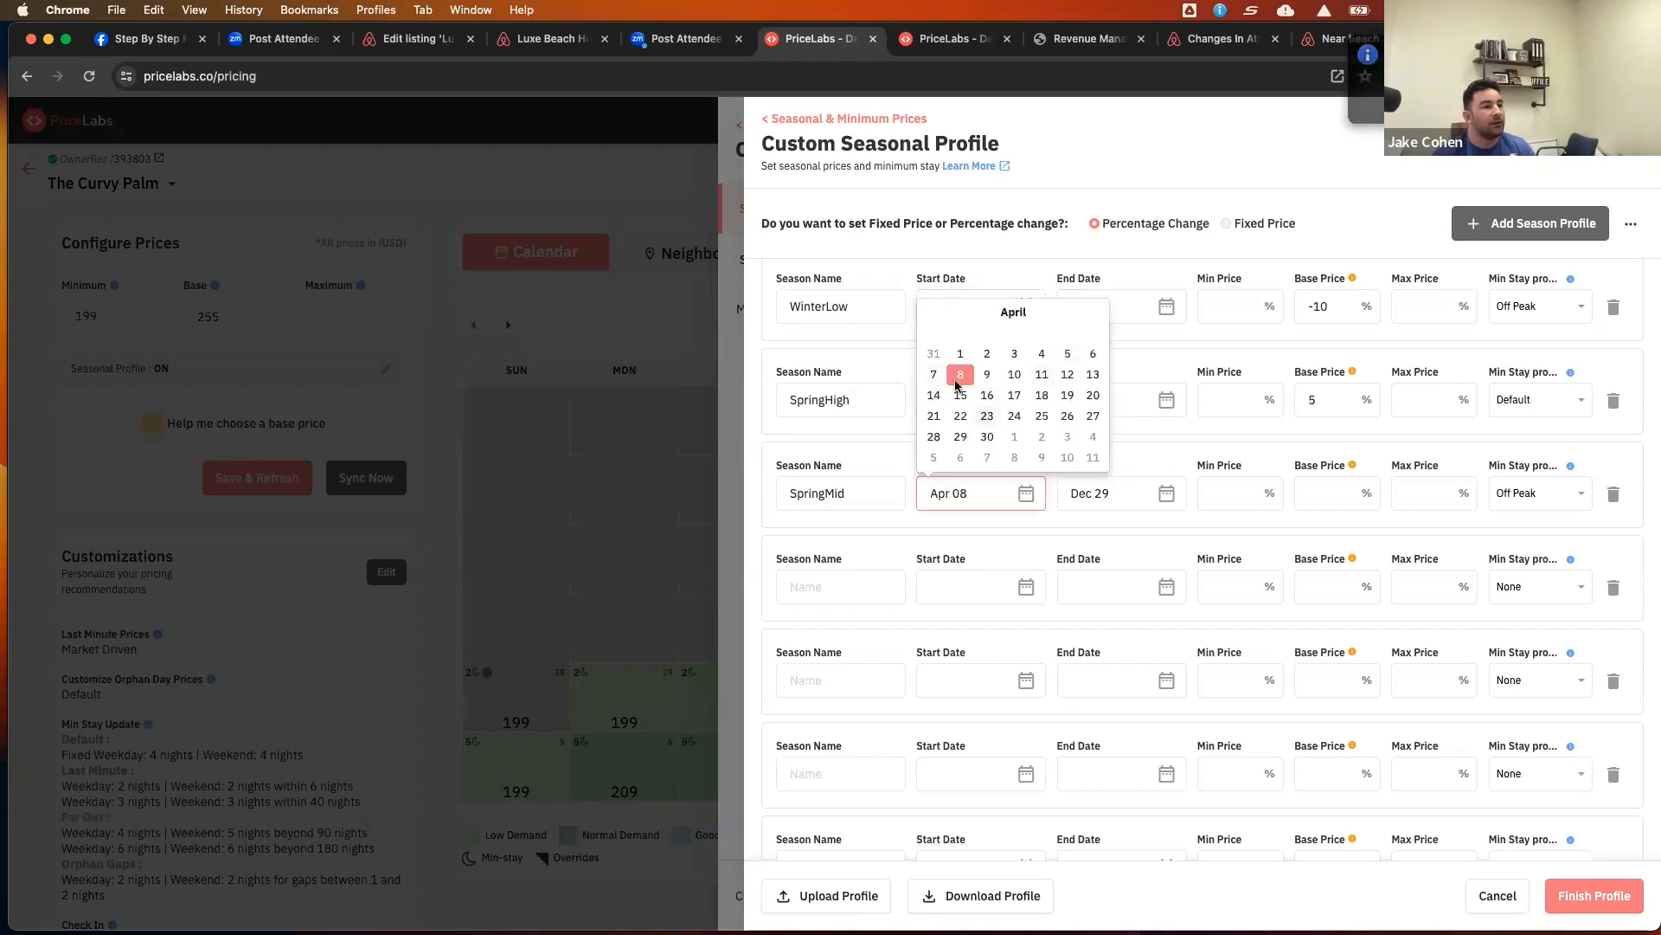
Set the SpringMid season's end date to May 22
{"action": "left_click", "coordinate": [1164, 495]}
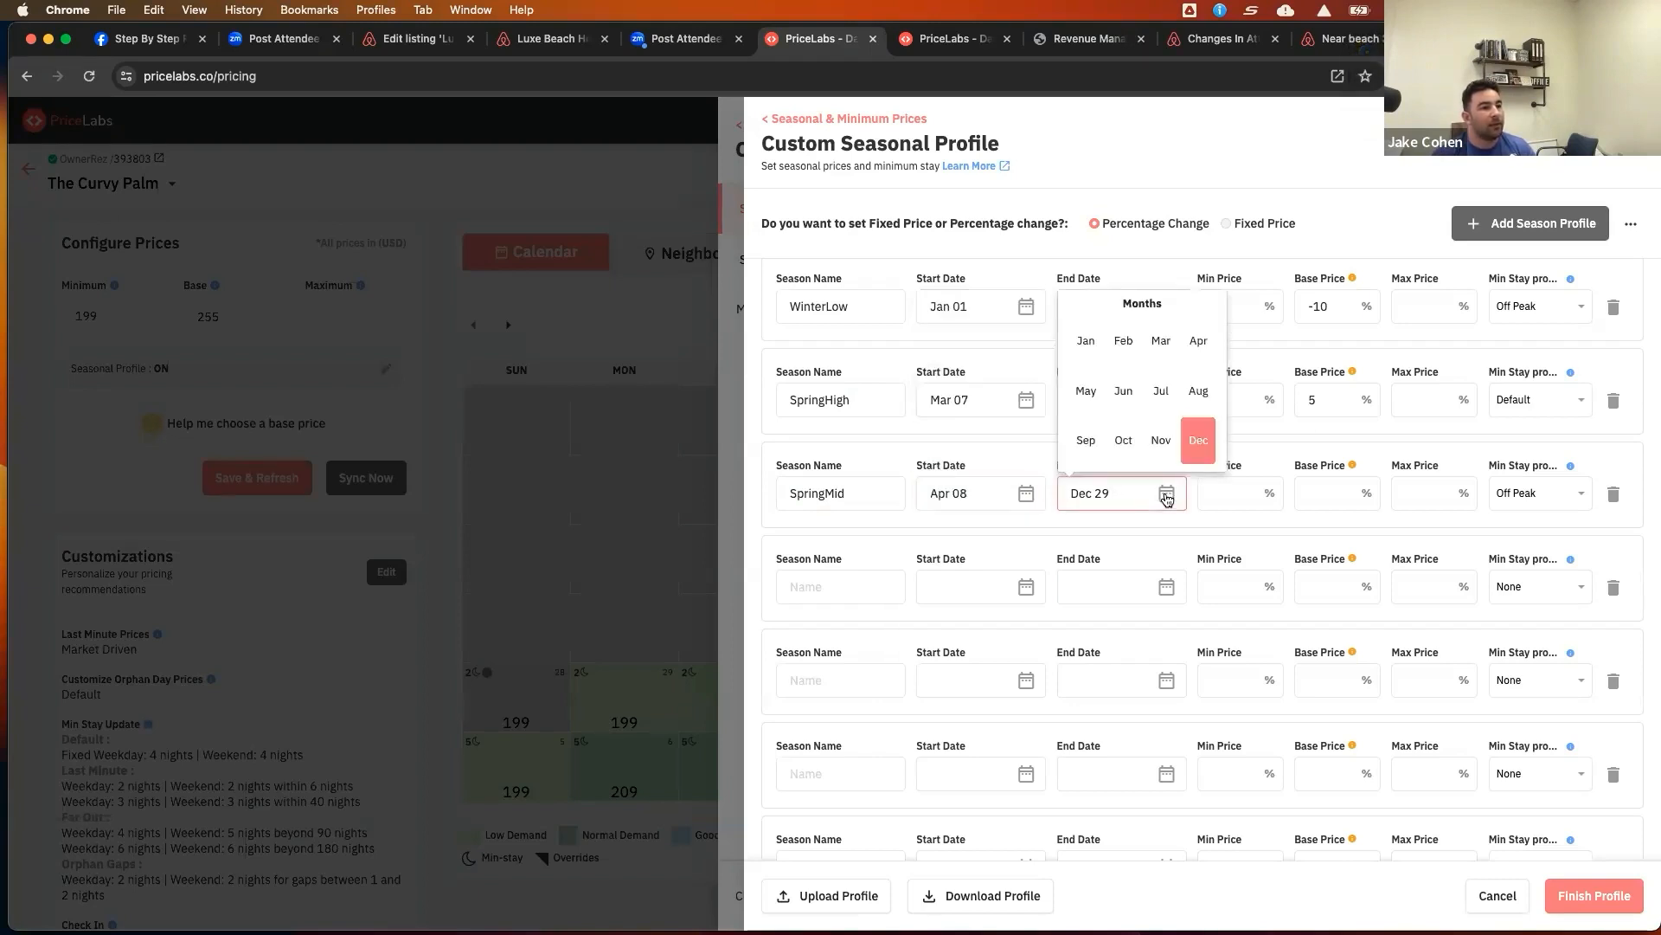
{"action": "left_click", "coordinate": [1083, 392]}
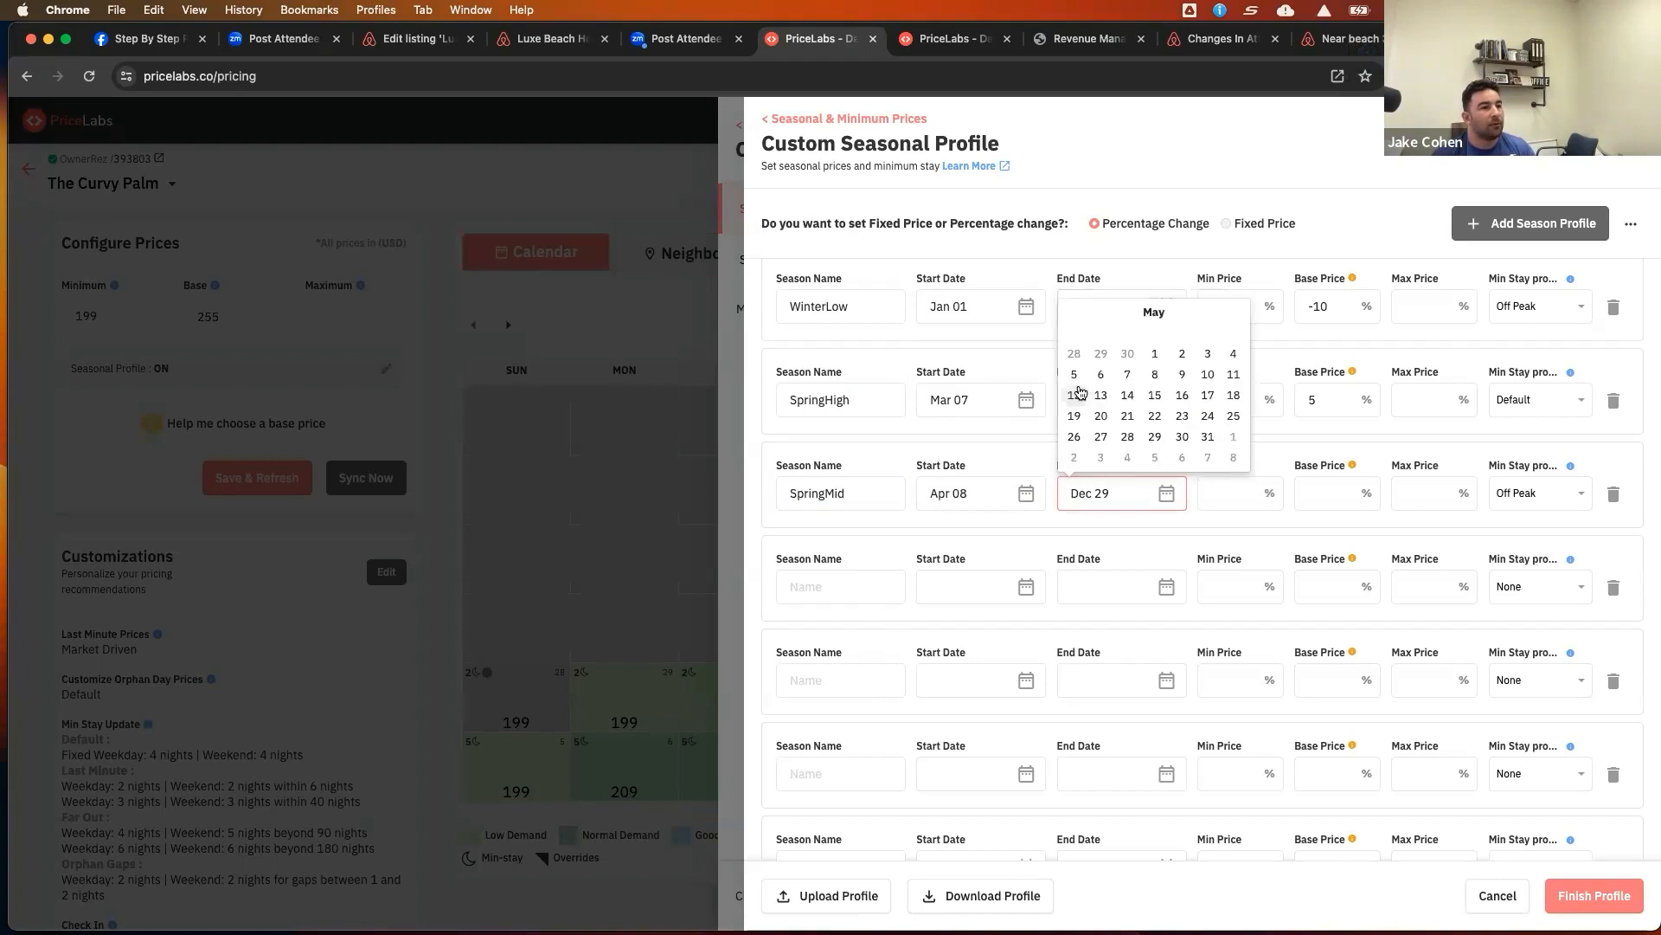
{"action": "left_click", "coordinate": [1156, 417]}
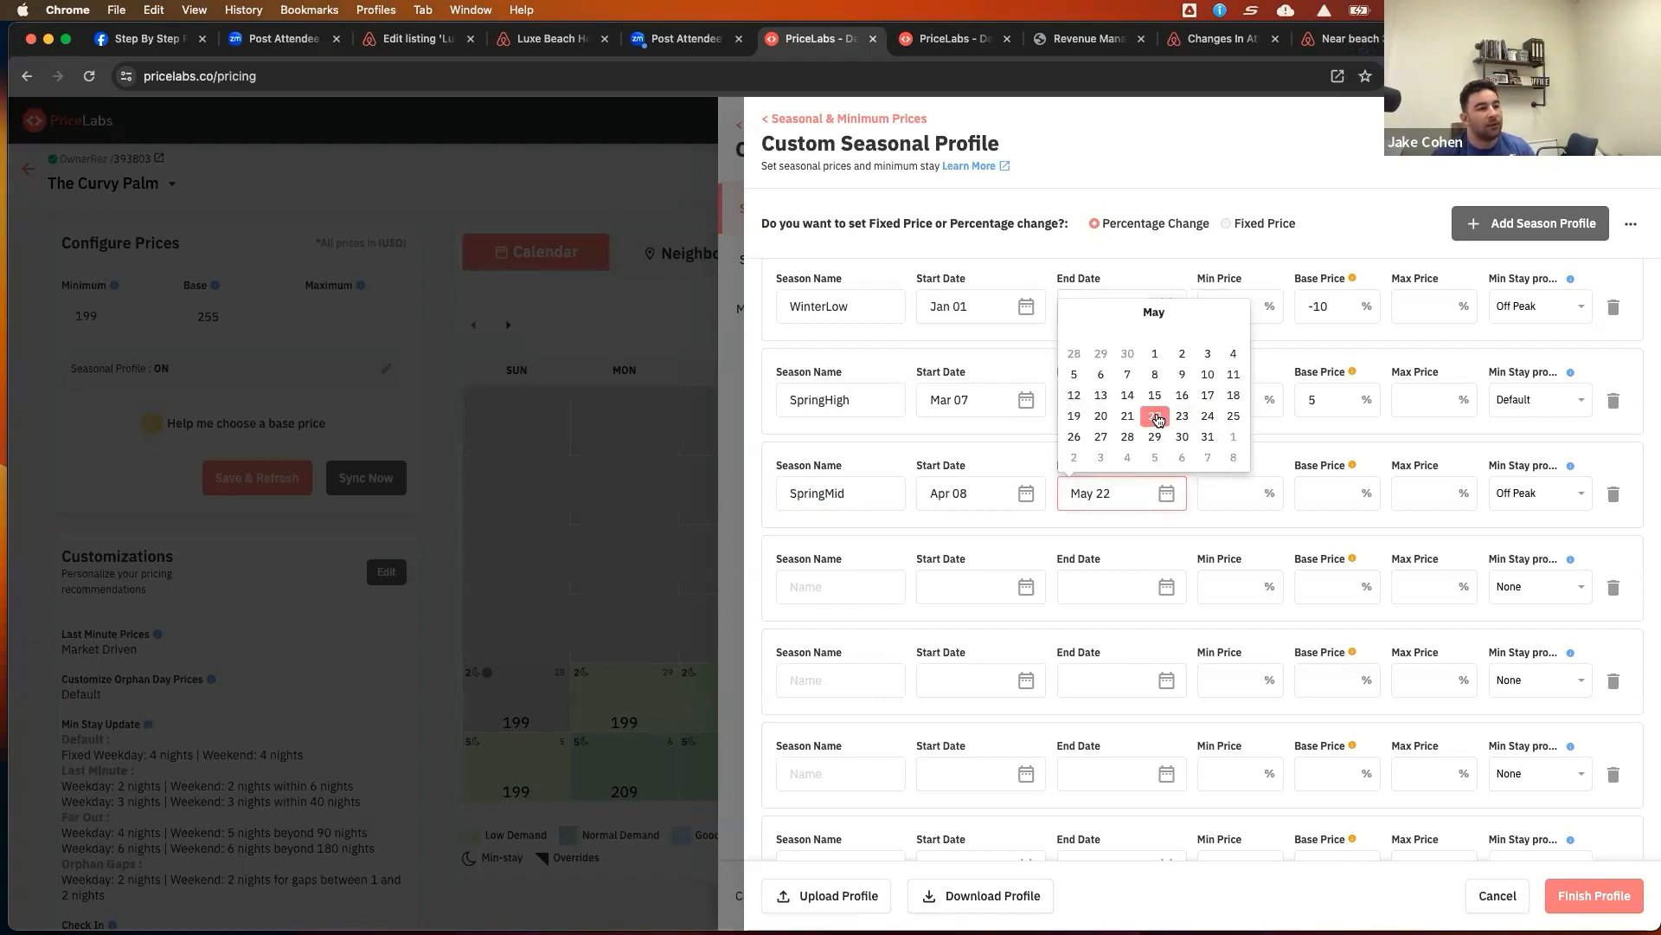
{"action": "left_click", "coordinate": [1345, 494]}
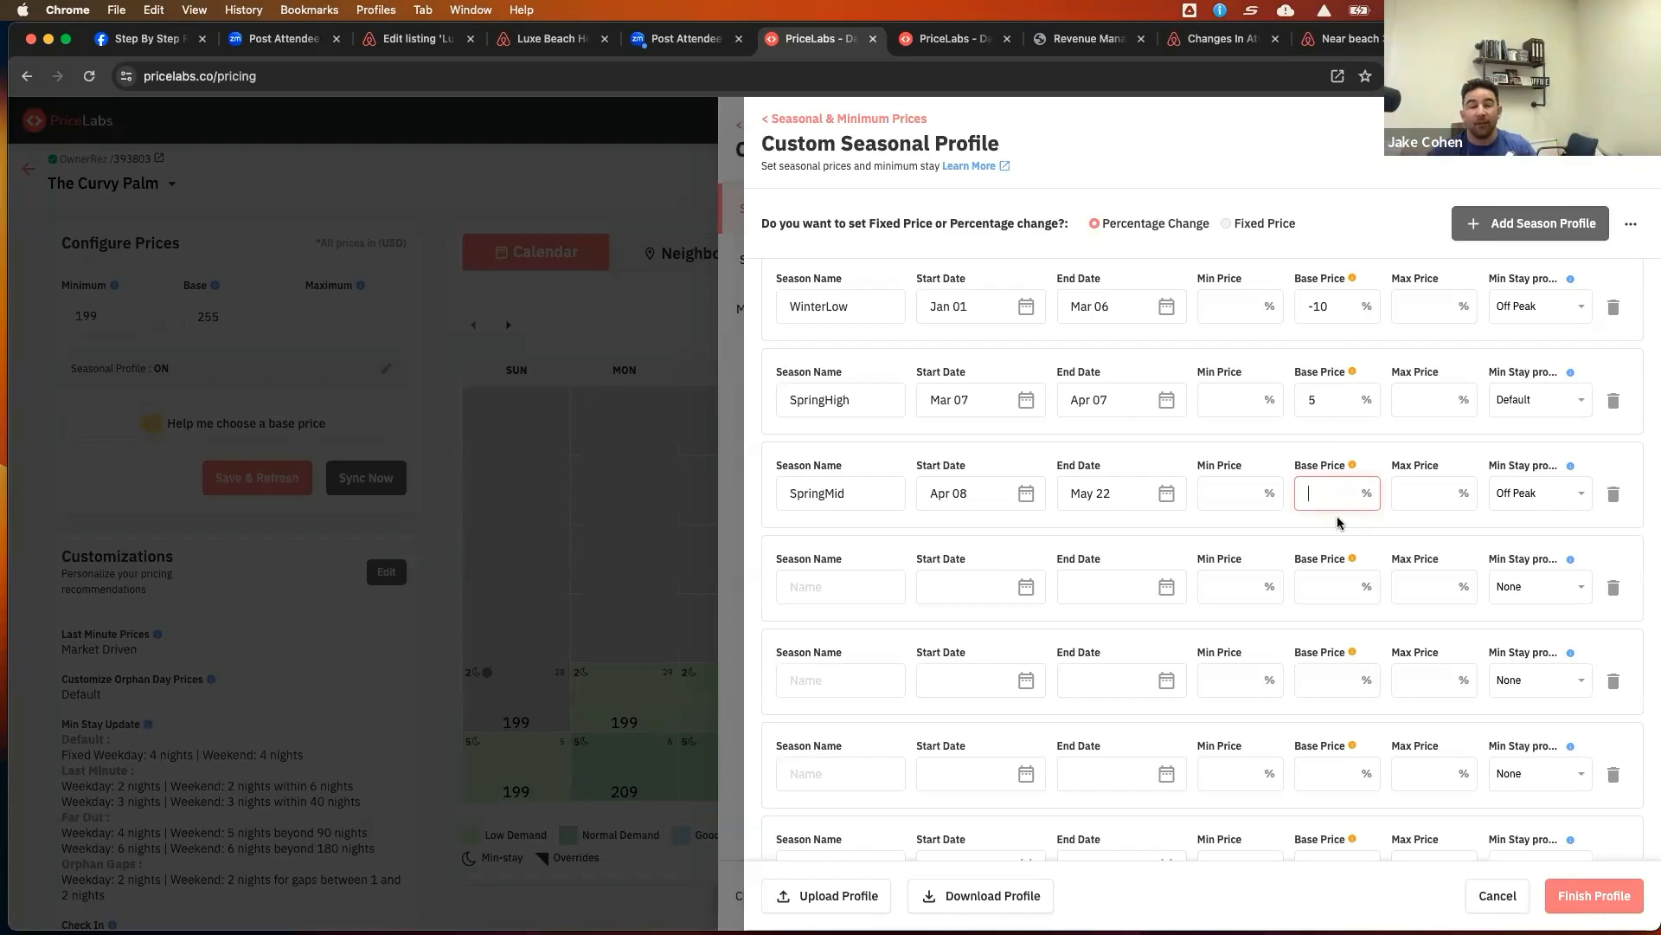
Name the fourth season SummerHigh and set its start date to May 23
{"action": "left_click", "coordinate": [876, 586]}
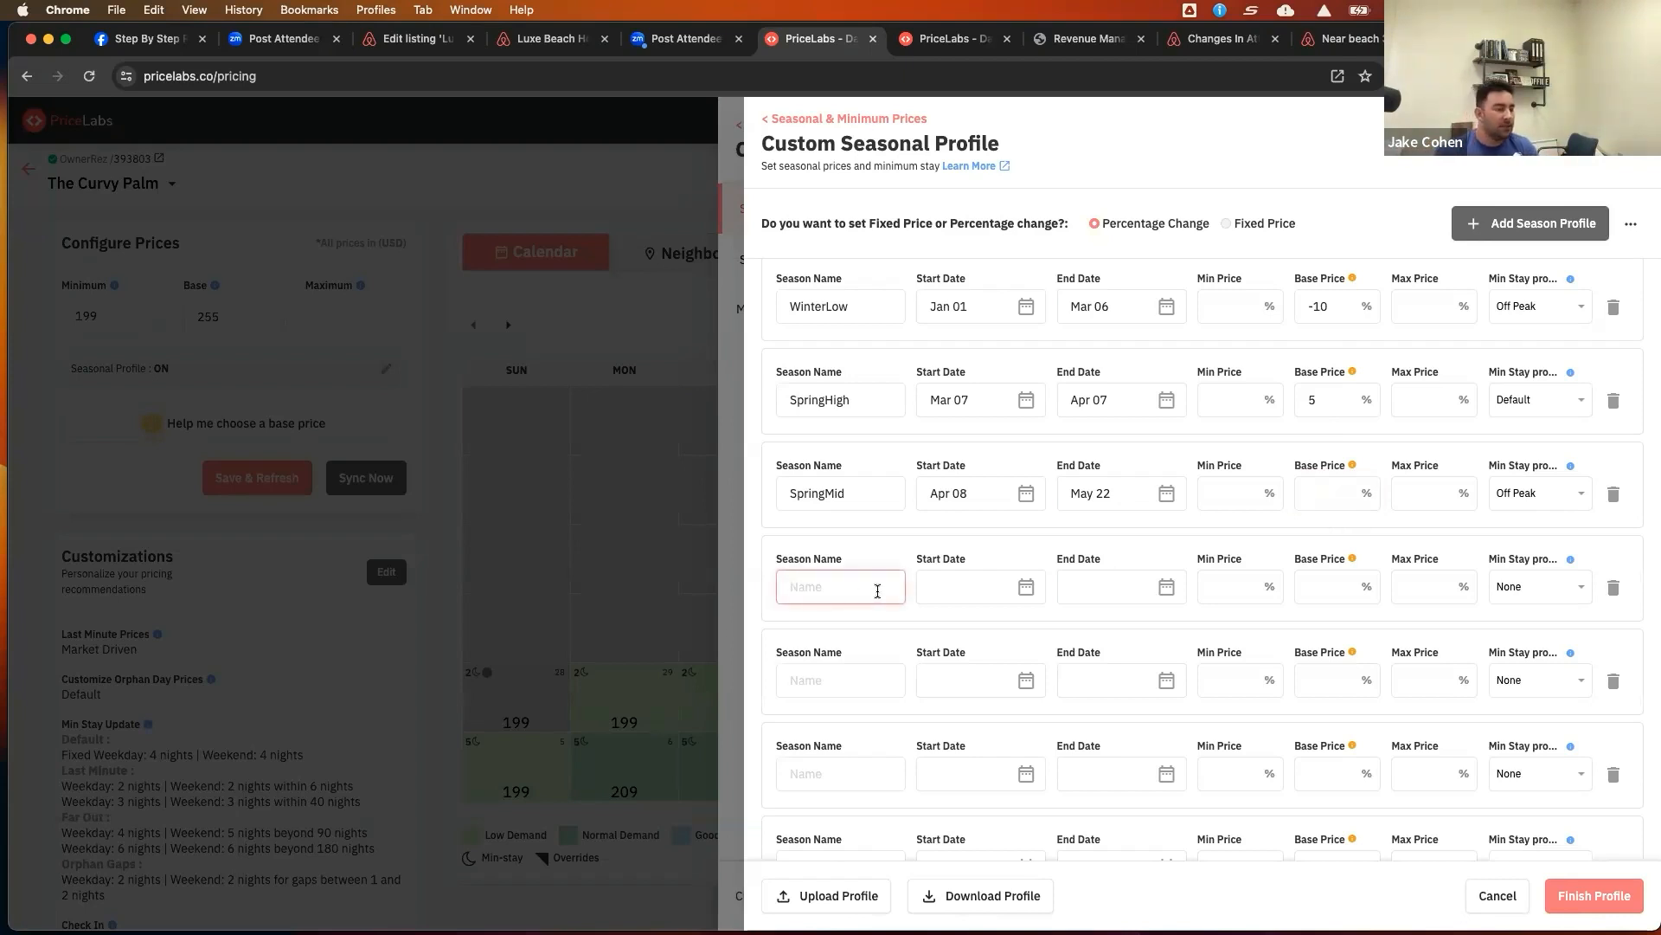
{"action": "type", "text": "SummerHigh"}
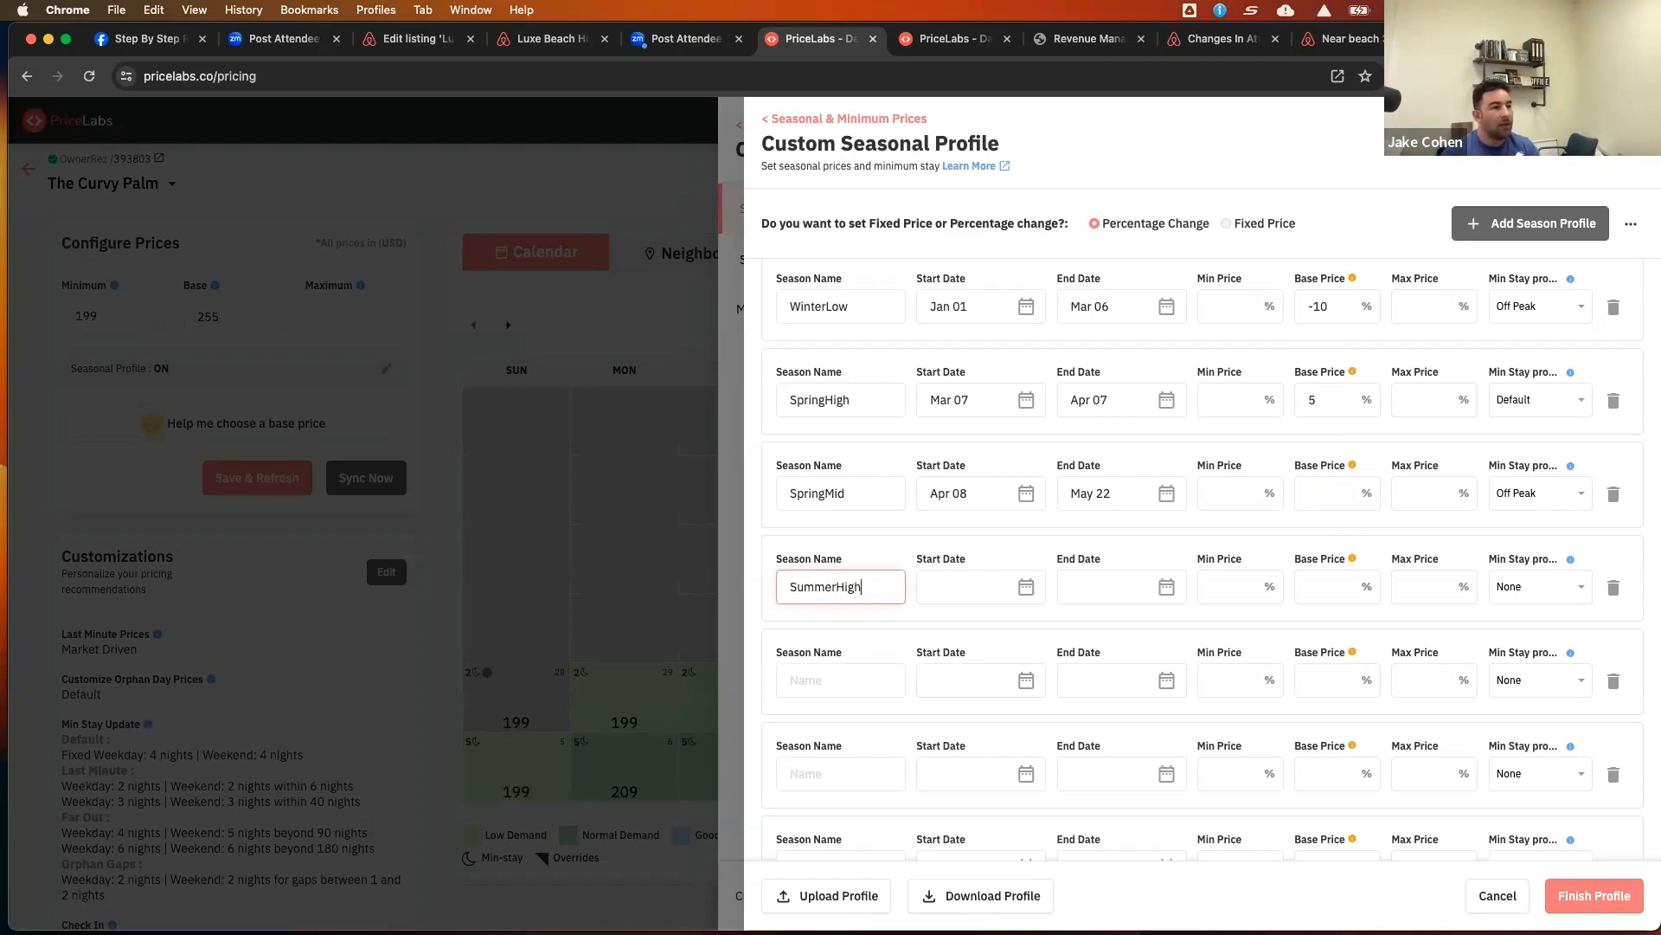
{"action": "left_click", "coordinate": [990, 588]}
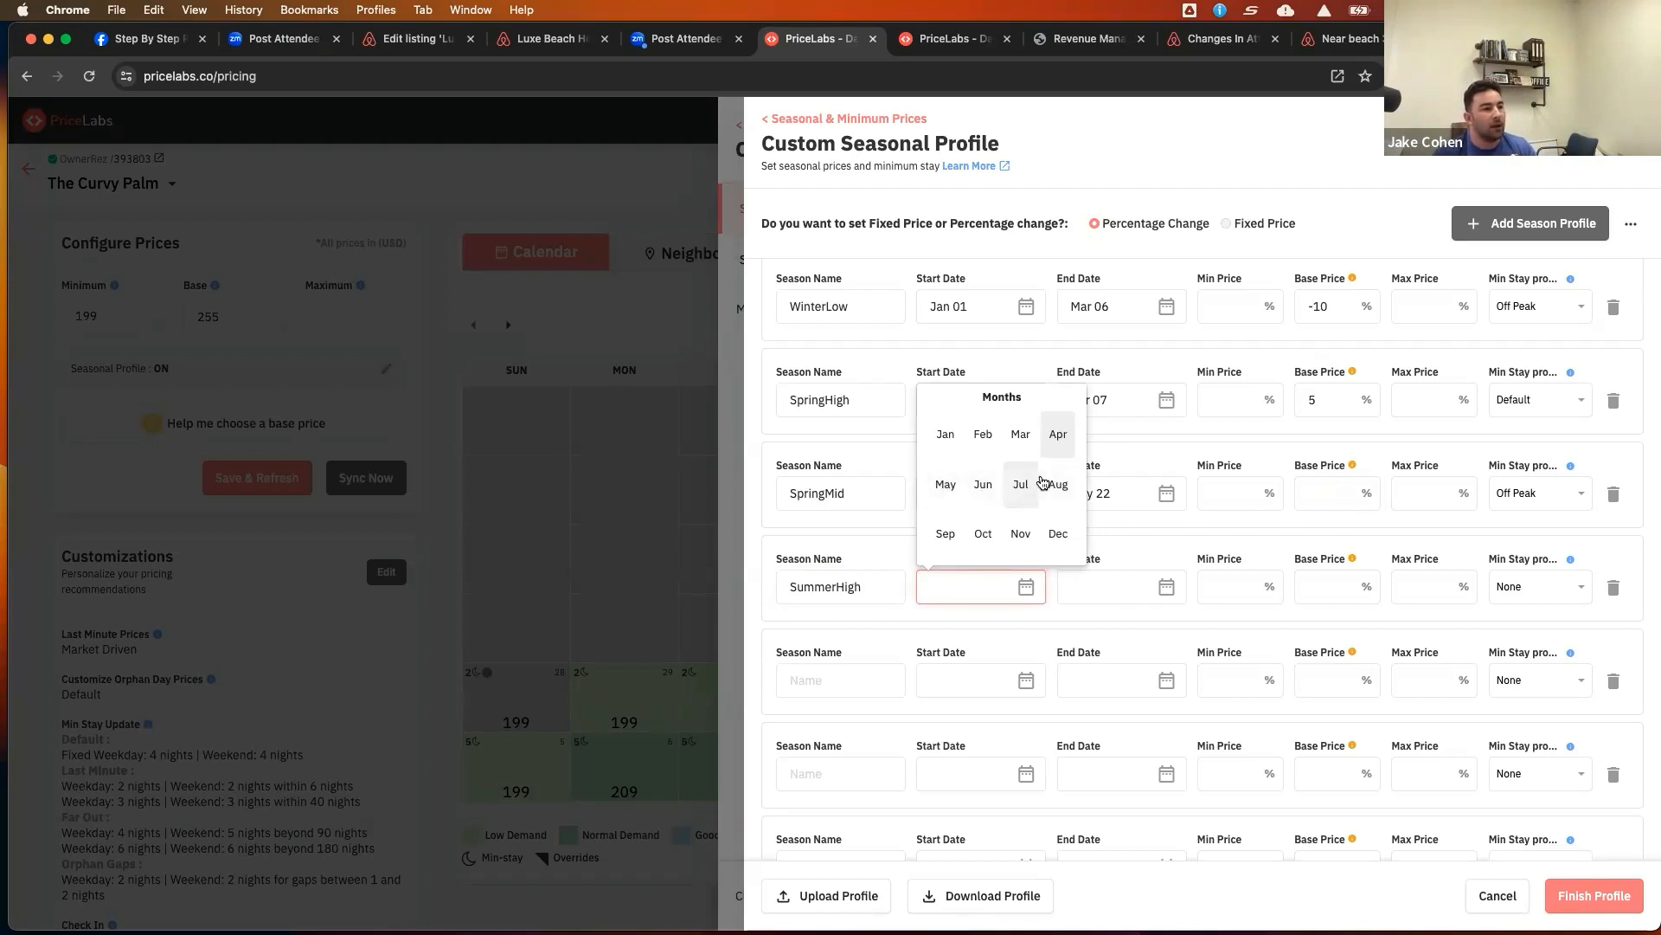
{"action": "left_click", "coordinate": [946, 485]}
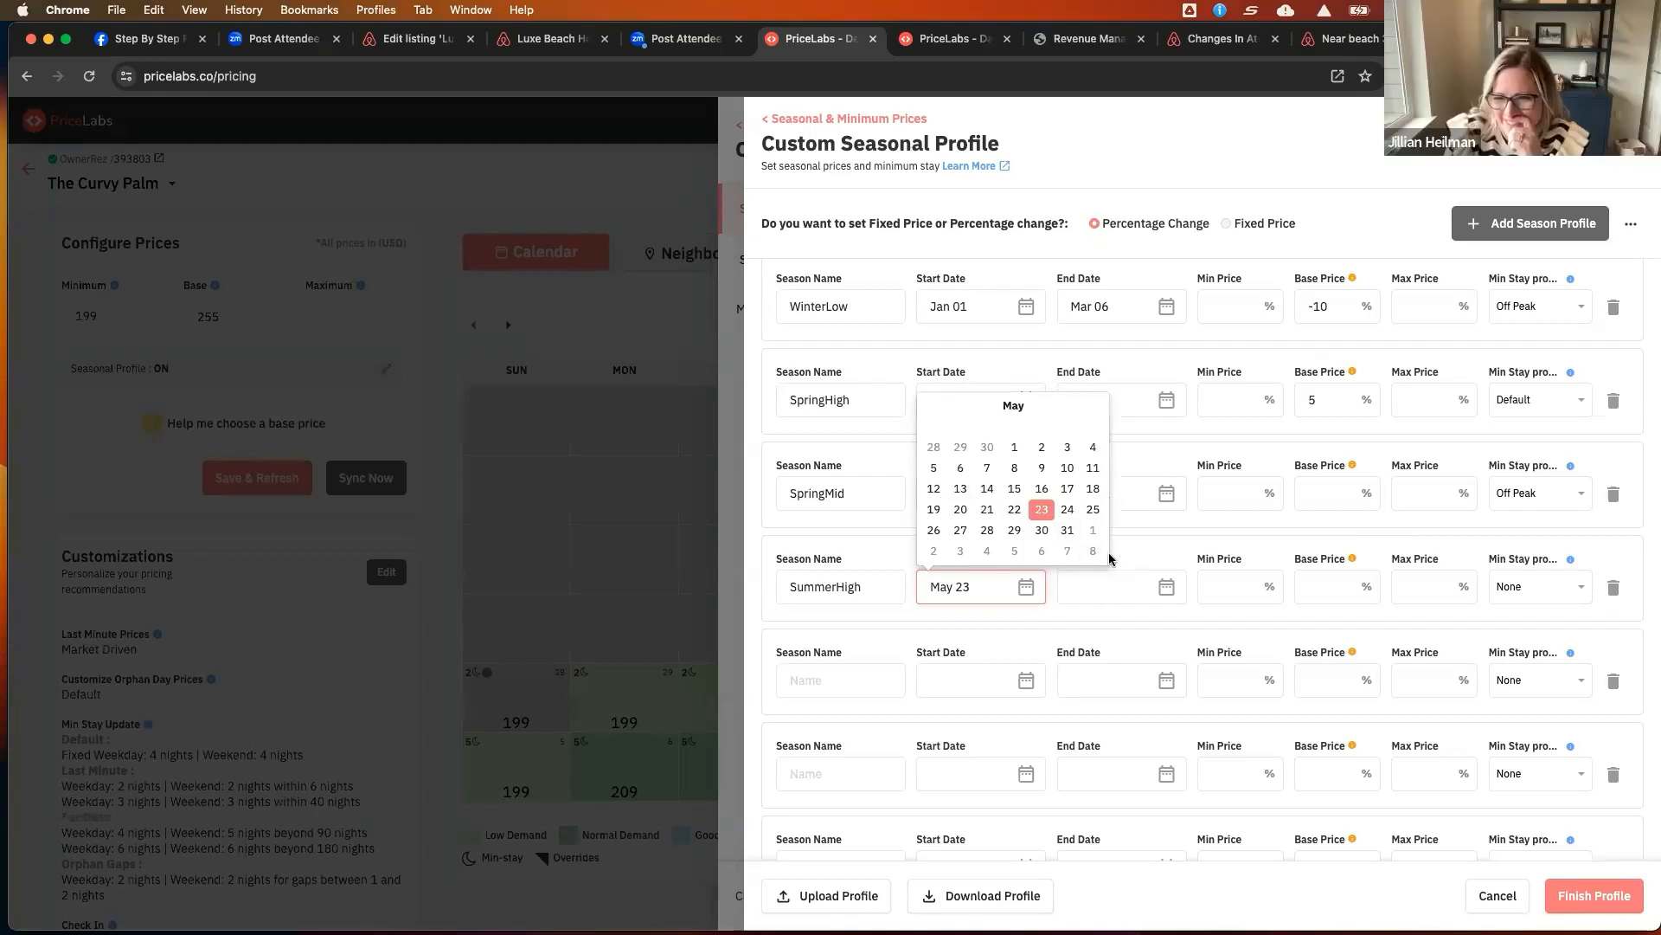
Set the SummerHigh season's end date to Aug 11 and its base price change to 10%
{"action": "left_click", "coordinate": [1168, 589]}
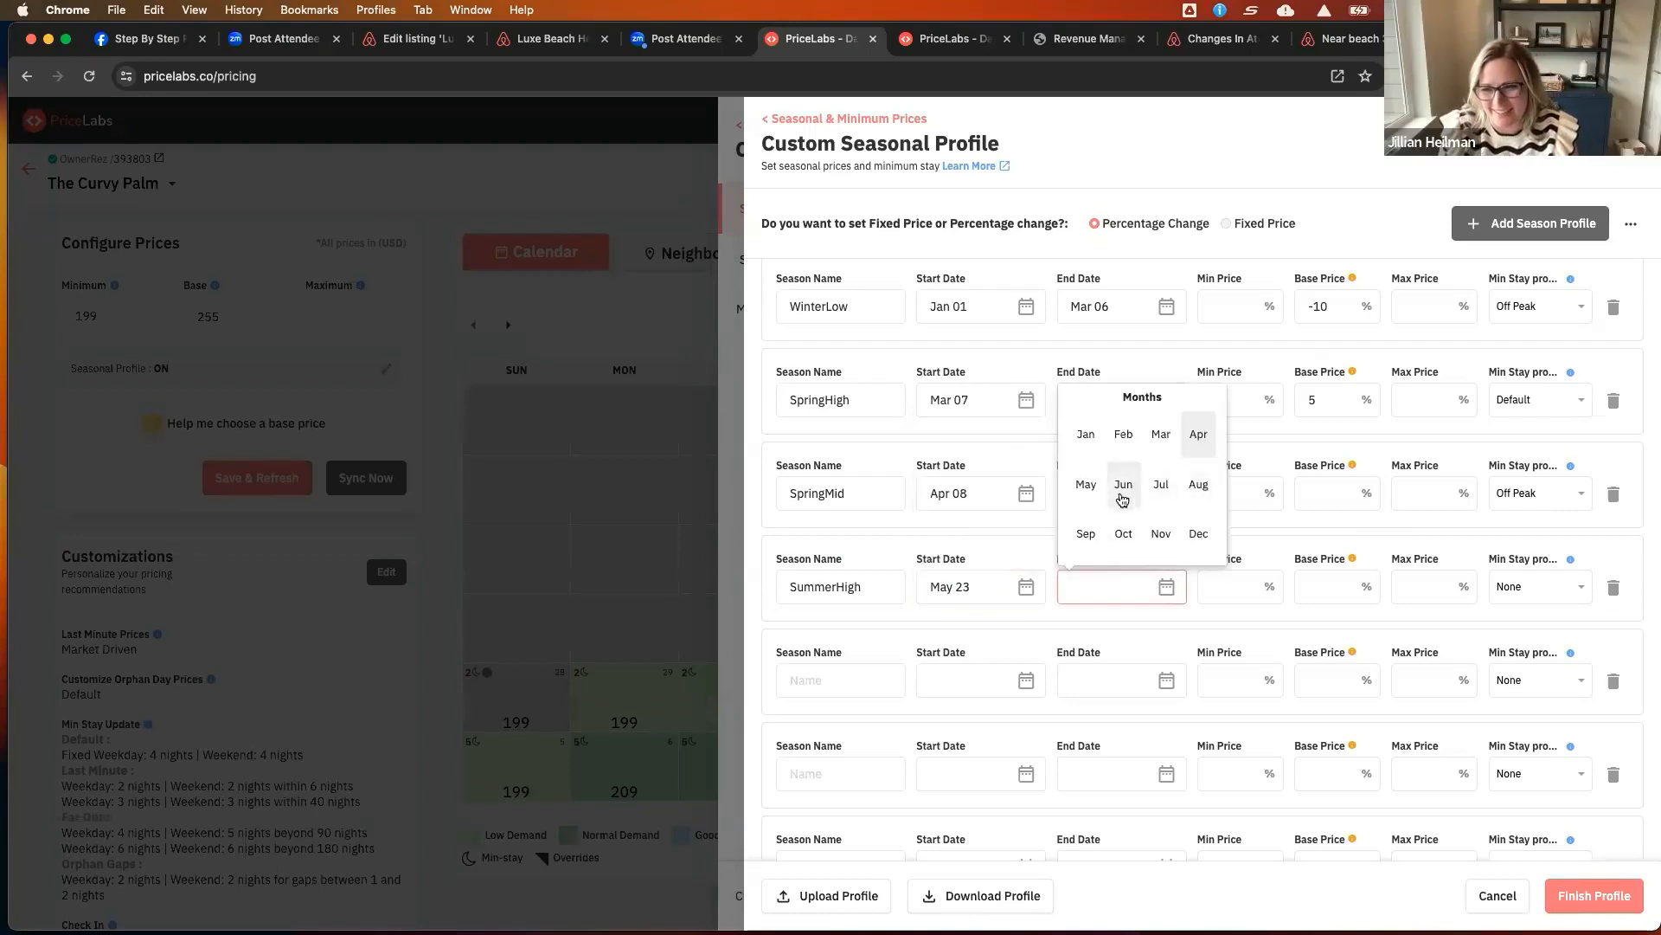
{"action": "left_click", "coordinate": [1199, 487]}
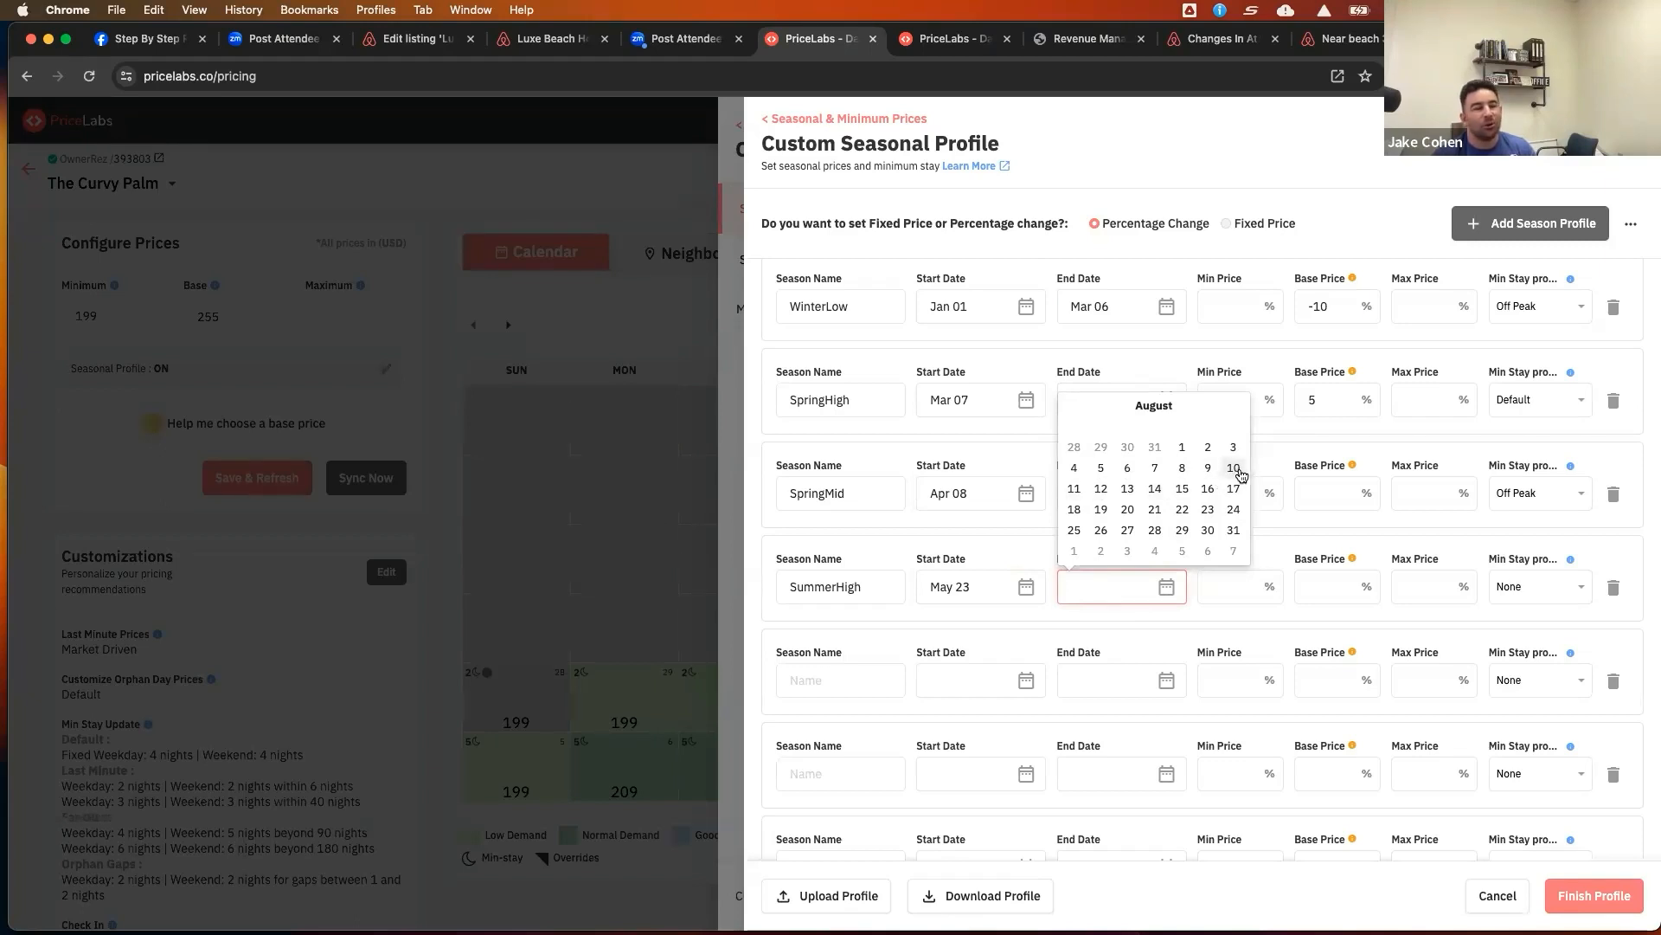
{"action": "left_click", "coordinate": [1074, 488]}
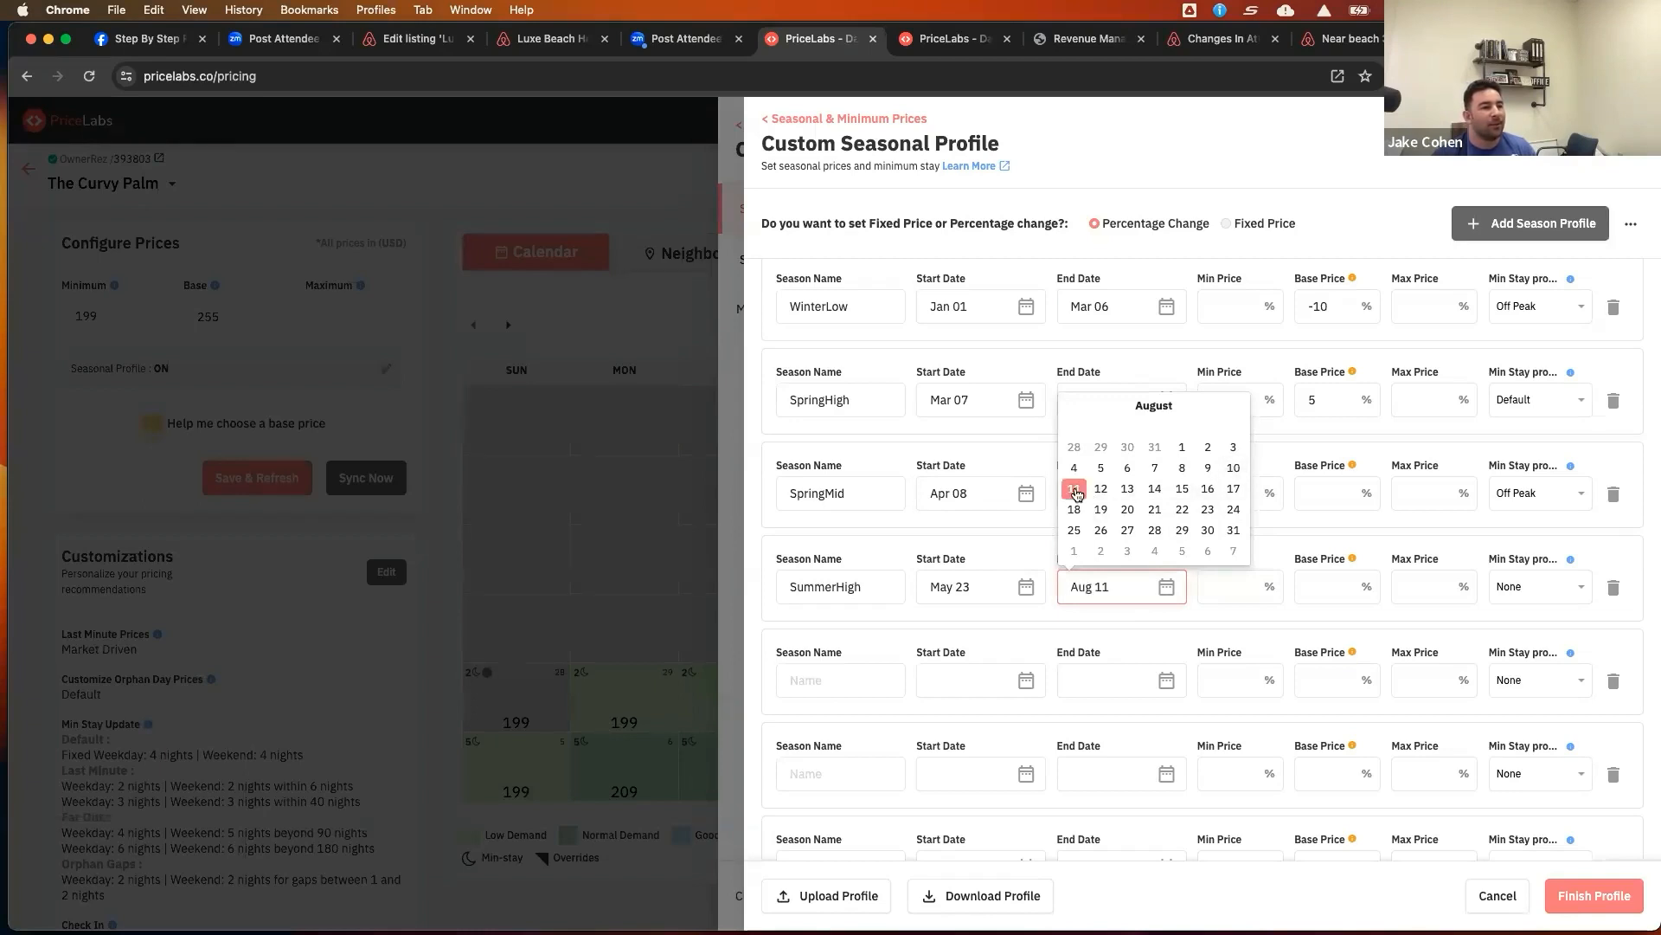
{"action": "left_click", "coordinate": [1324, 593]}
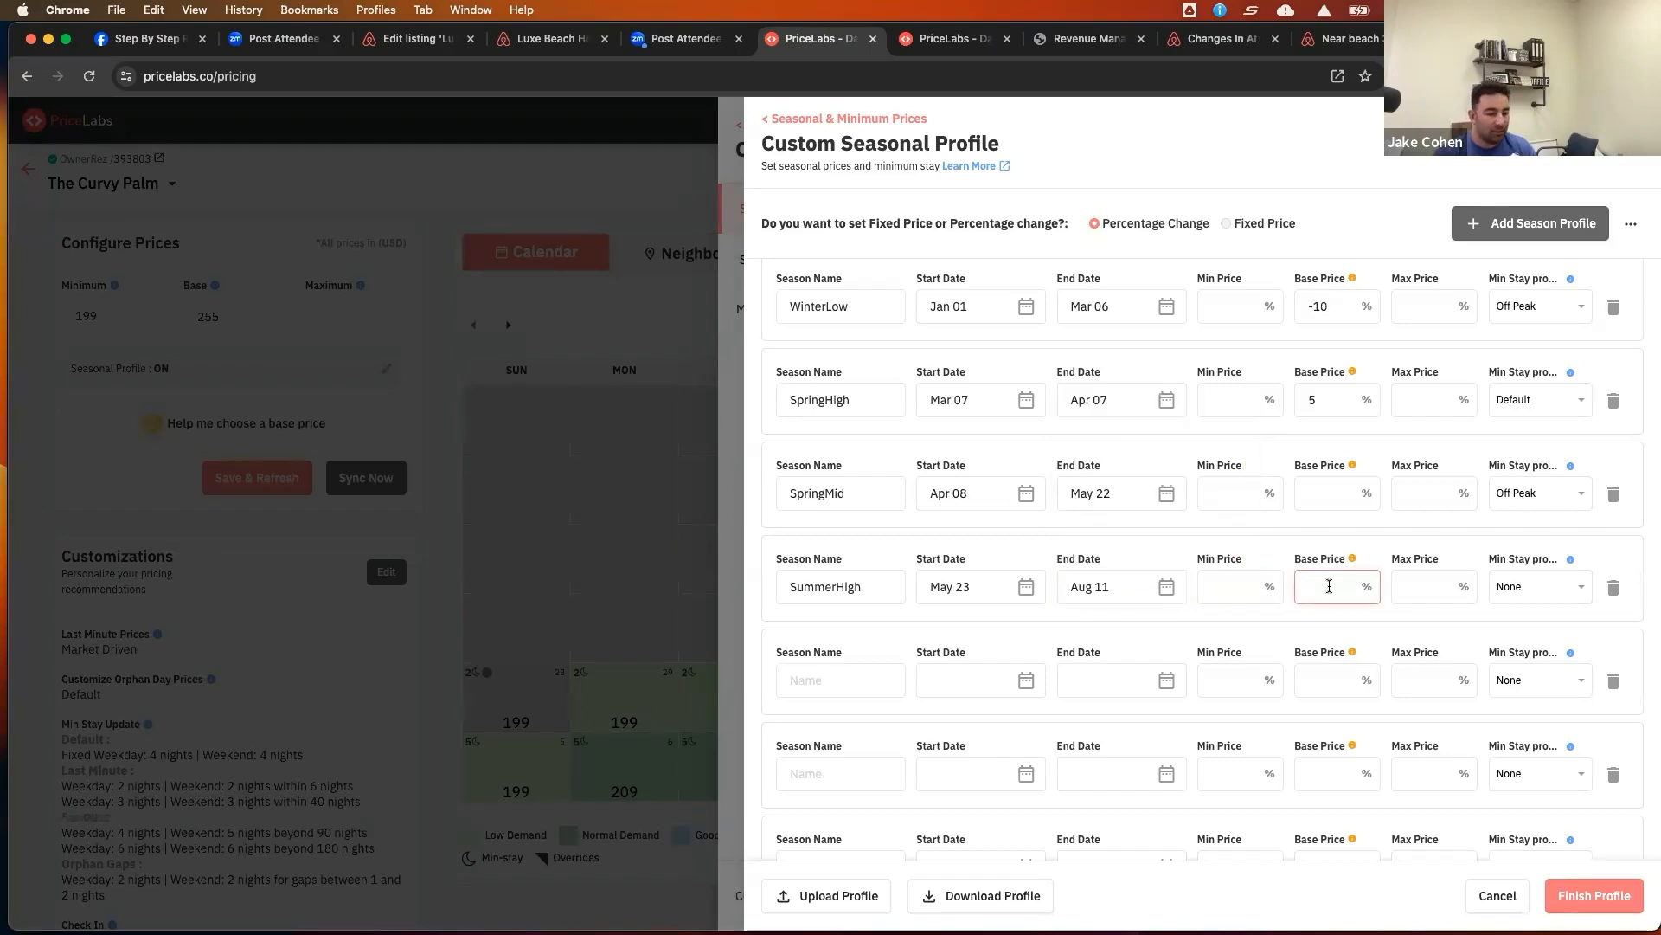
{"action": "type", "text": "10"}
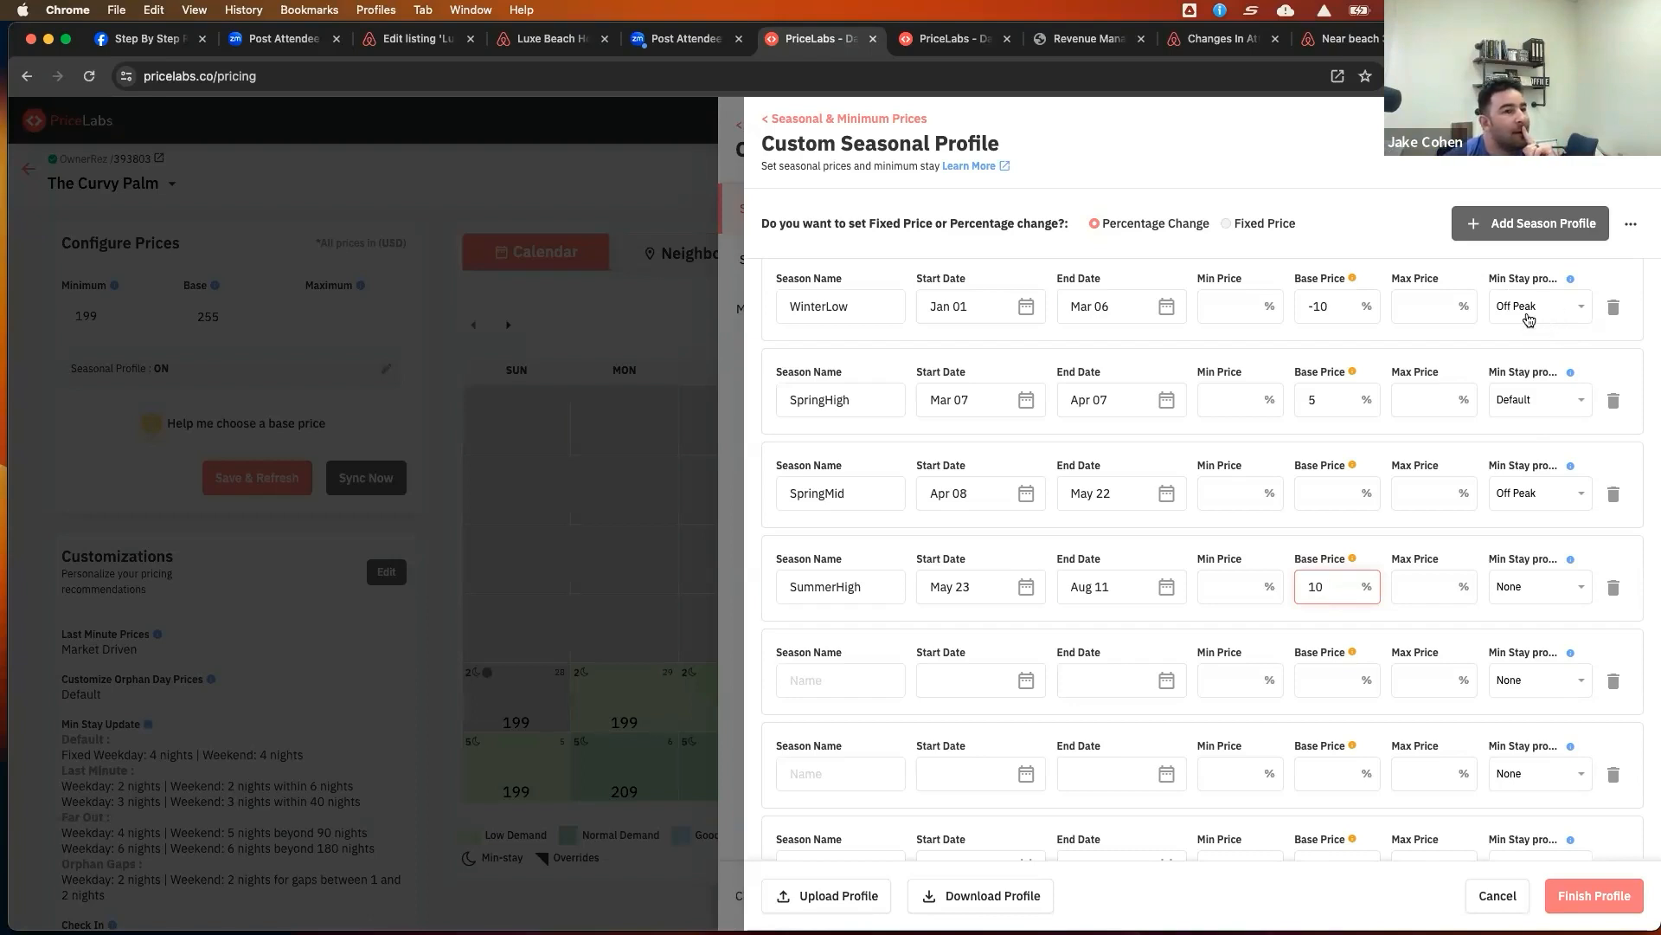
Create a new minimum stay profile from a season's min stay options and name it PCB- High Season
{"action": "left_click", "coordinate": [1530, 318]}
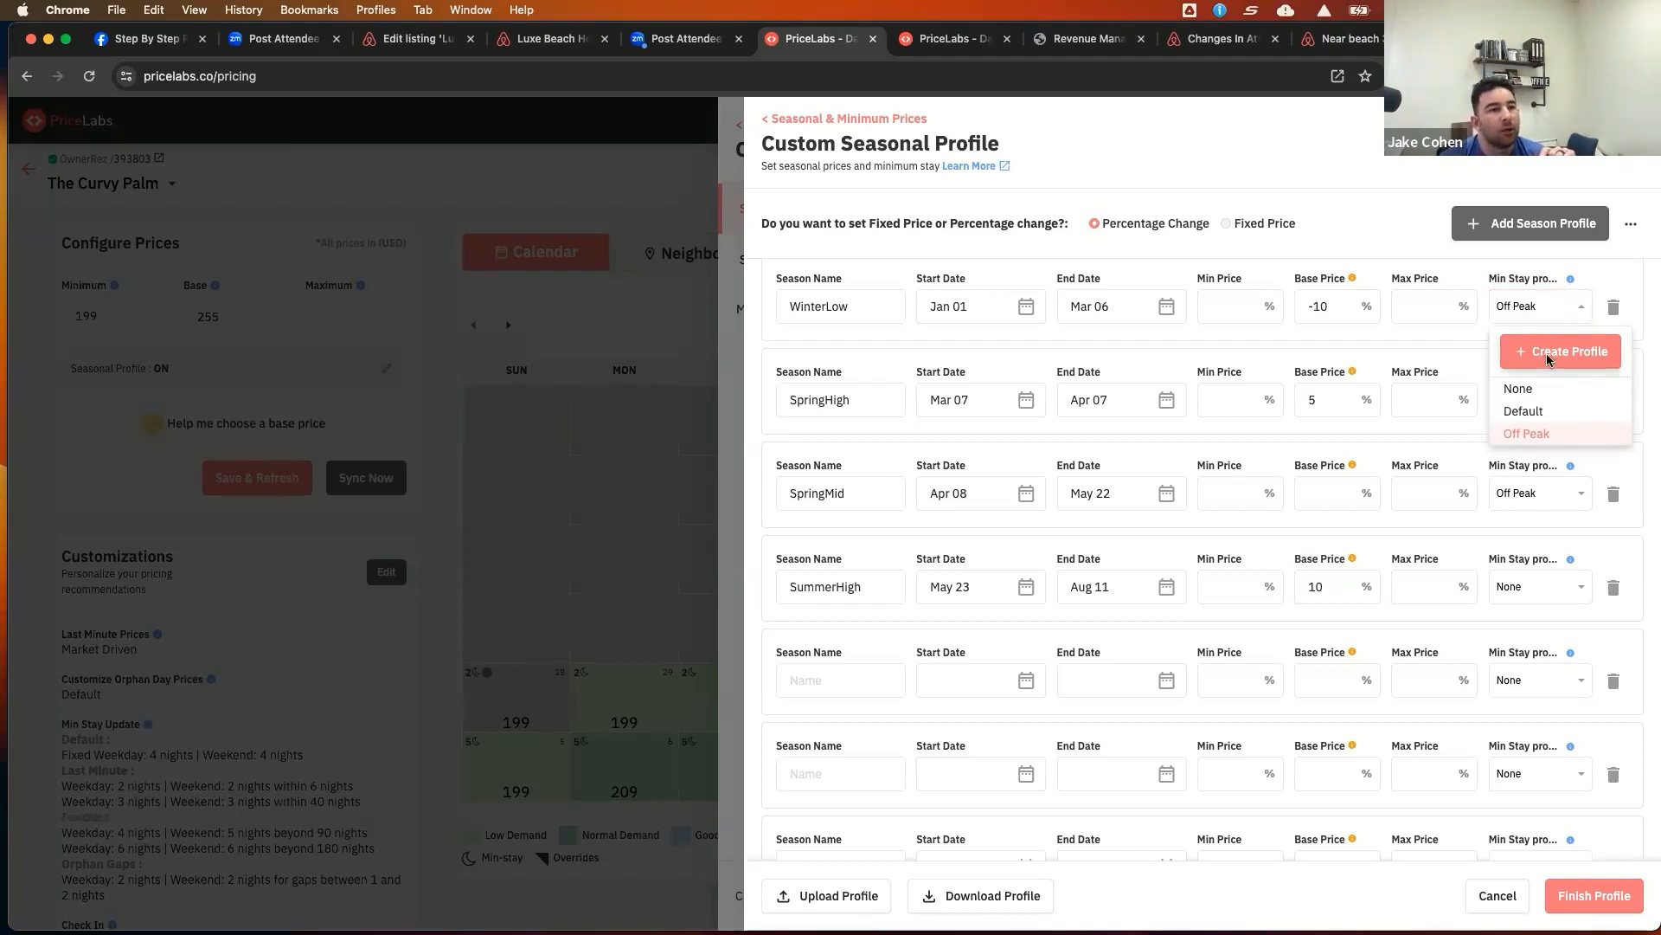
{"action": "left_click", "coordinate": [1549, 361]}
{"action": "left_click", "coordinate": [1036, 217]}
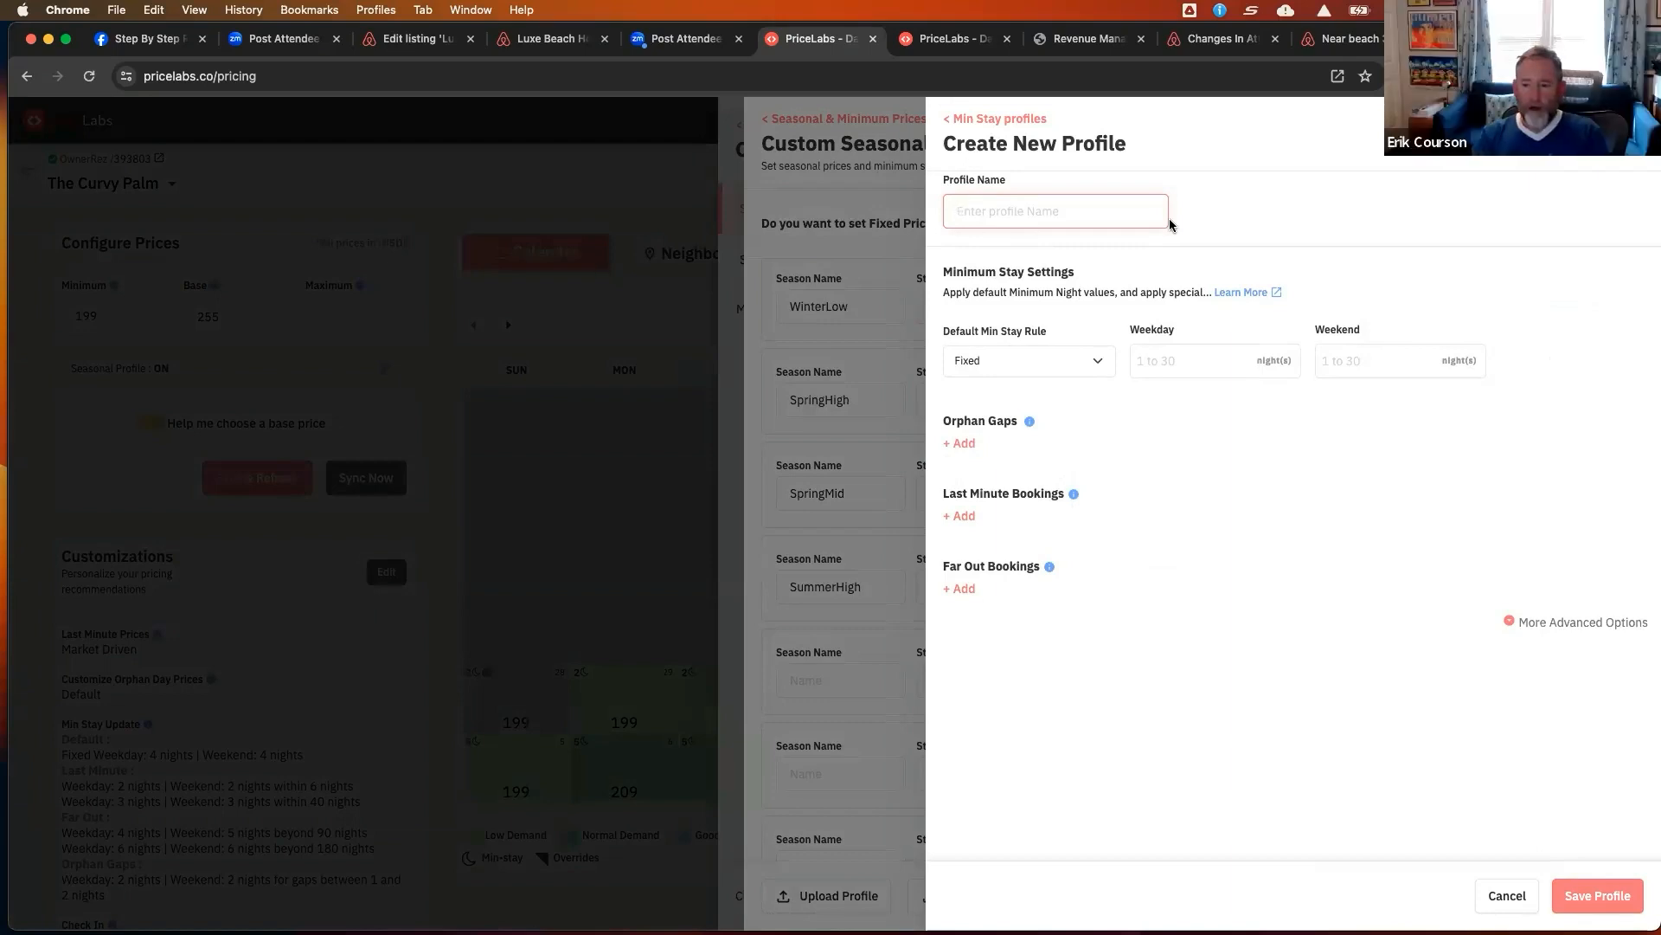
{"action": "type", "text": "PC"}
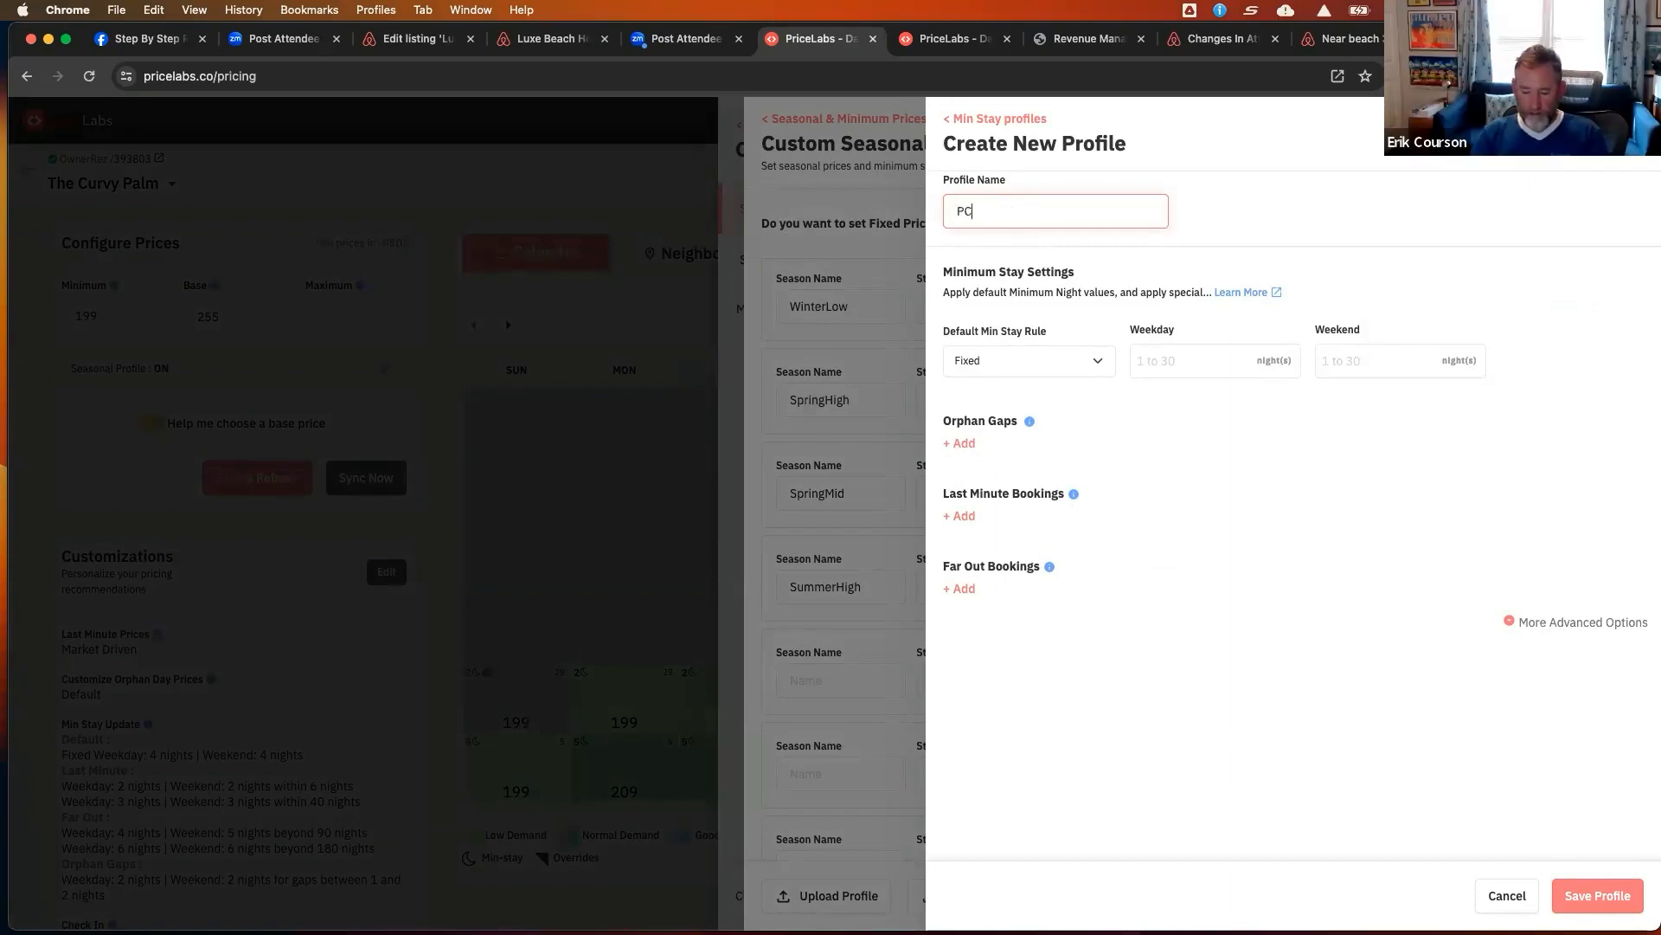
{"action": "type", "text": "B- High Season"}
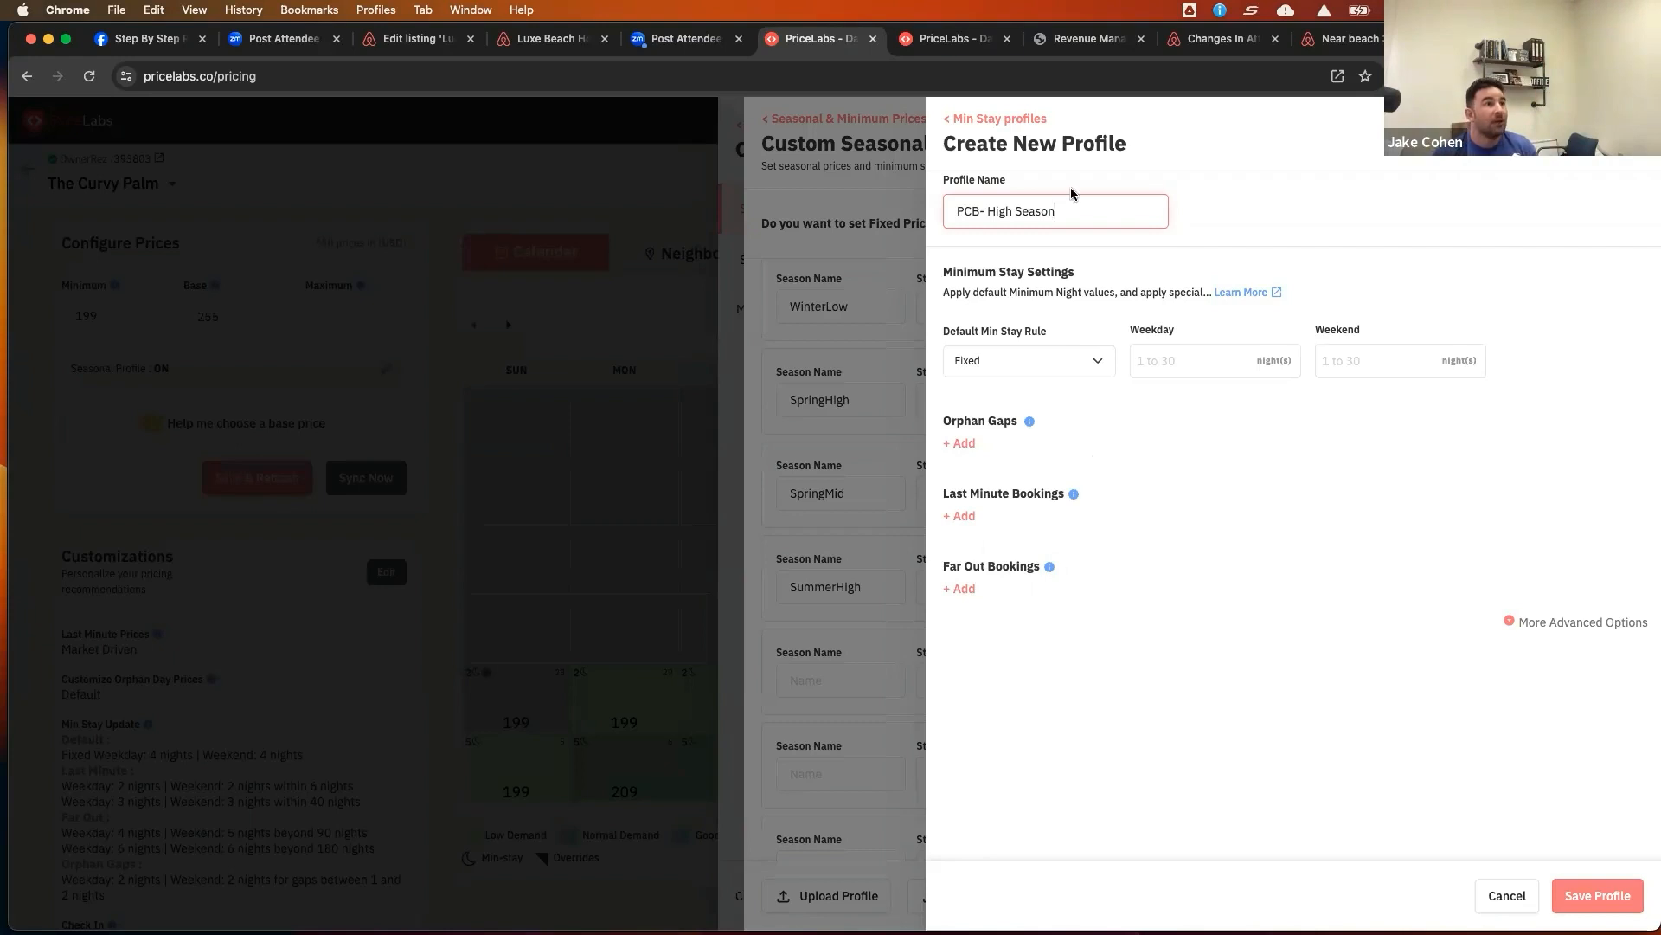
Switch to the PCB-West market dashboard and examine the Length of Stay by Stay Date chart and its filters
{"action": "left_click", "coordinate": [1089, 39]}
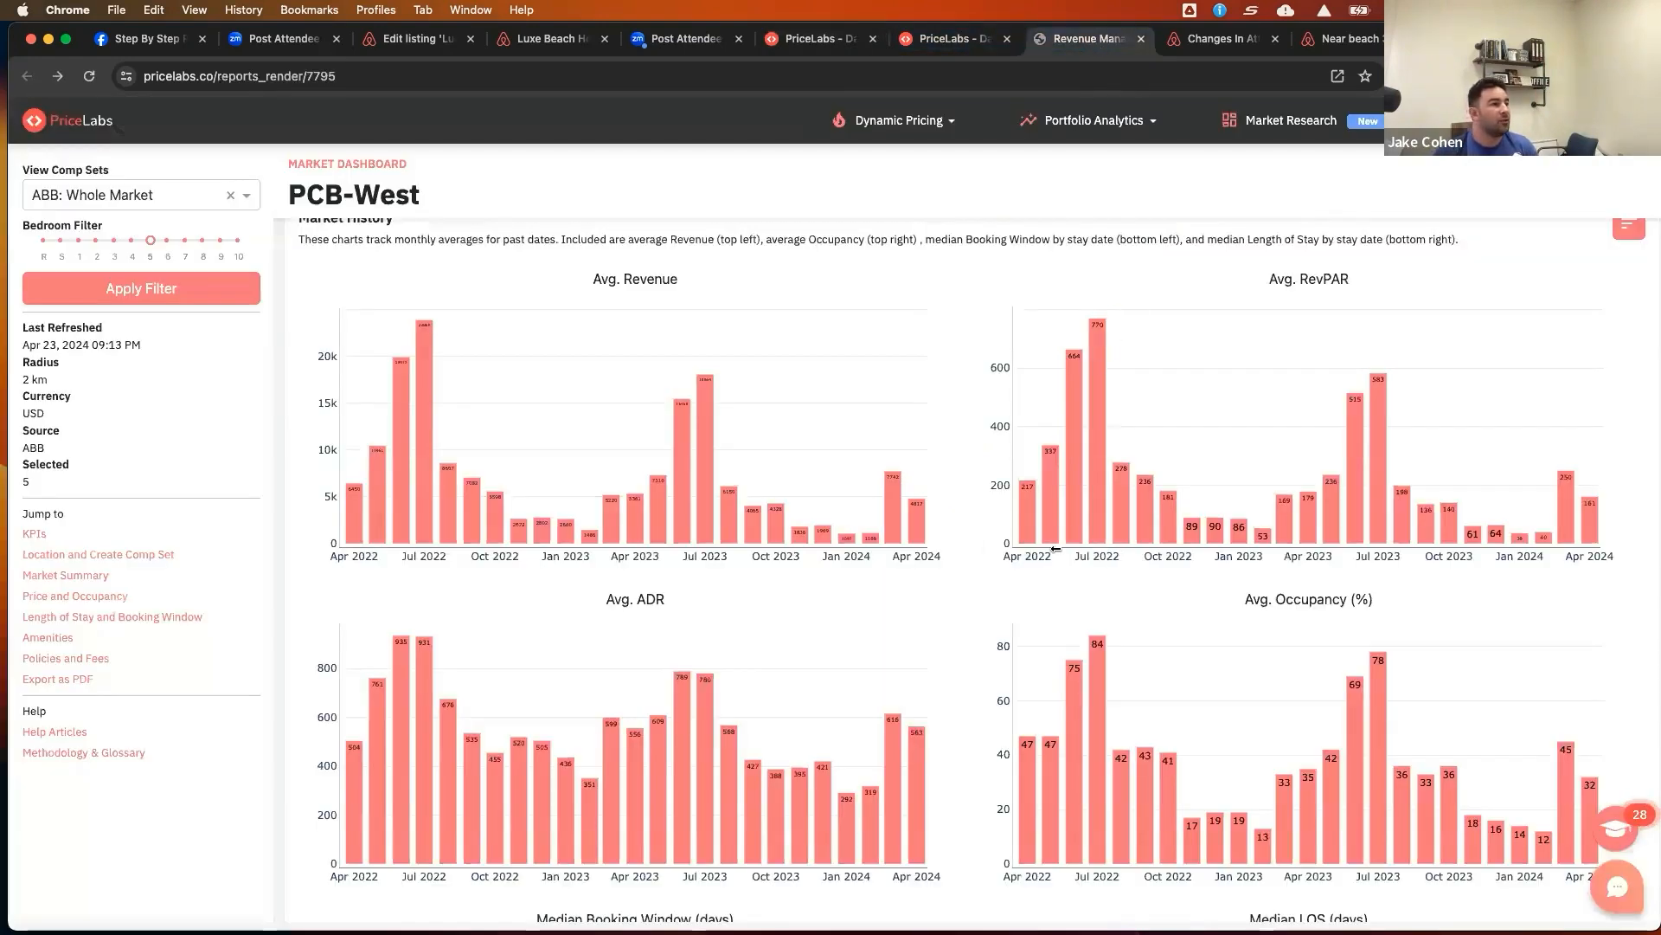
{"action": "scroll", "coordinate": [1060, 550], "scroll_direction": "down", "scroll_amount": 6}
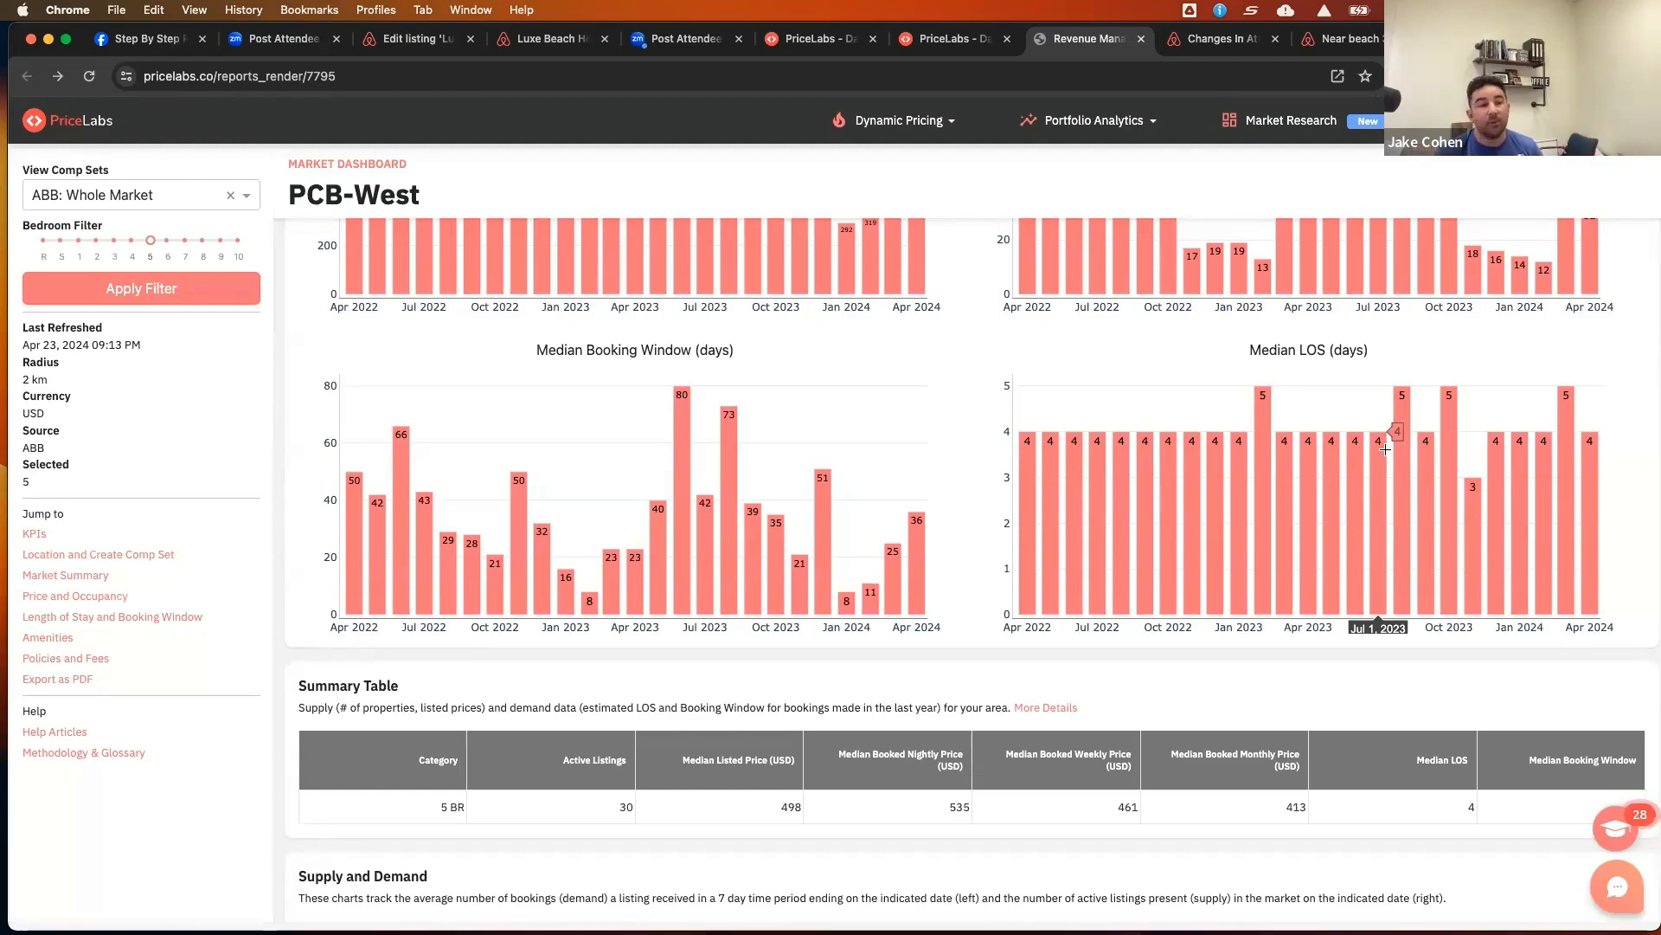
{"action": "scroll", "coordinate": [1393, 451], "scroll_direction": "down", "scroll_amount": 5}
{"action": "scroll", "coordinate": [1403, 459], "scroll_direction": "down", "scroll_amount": 9}
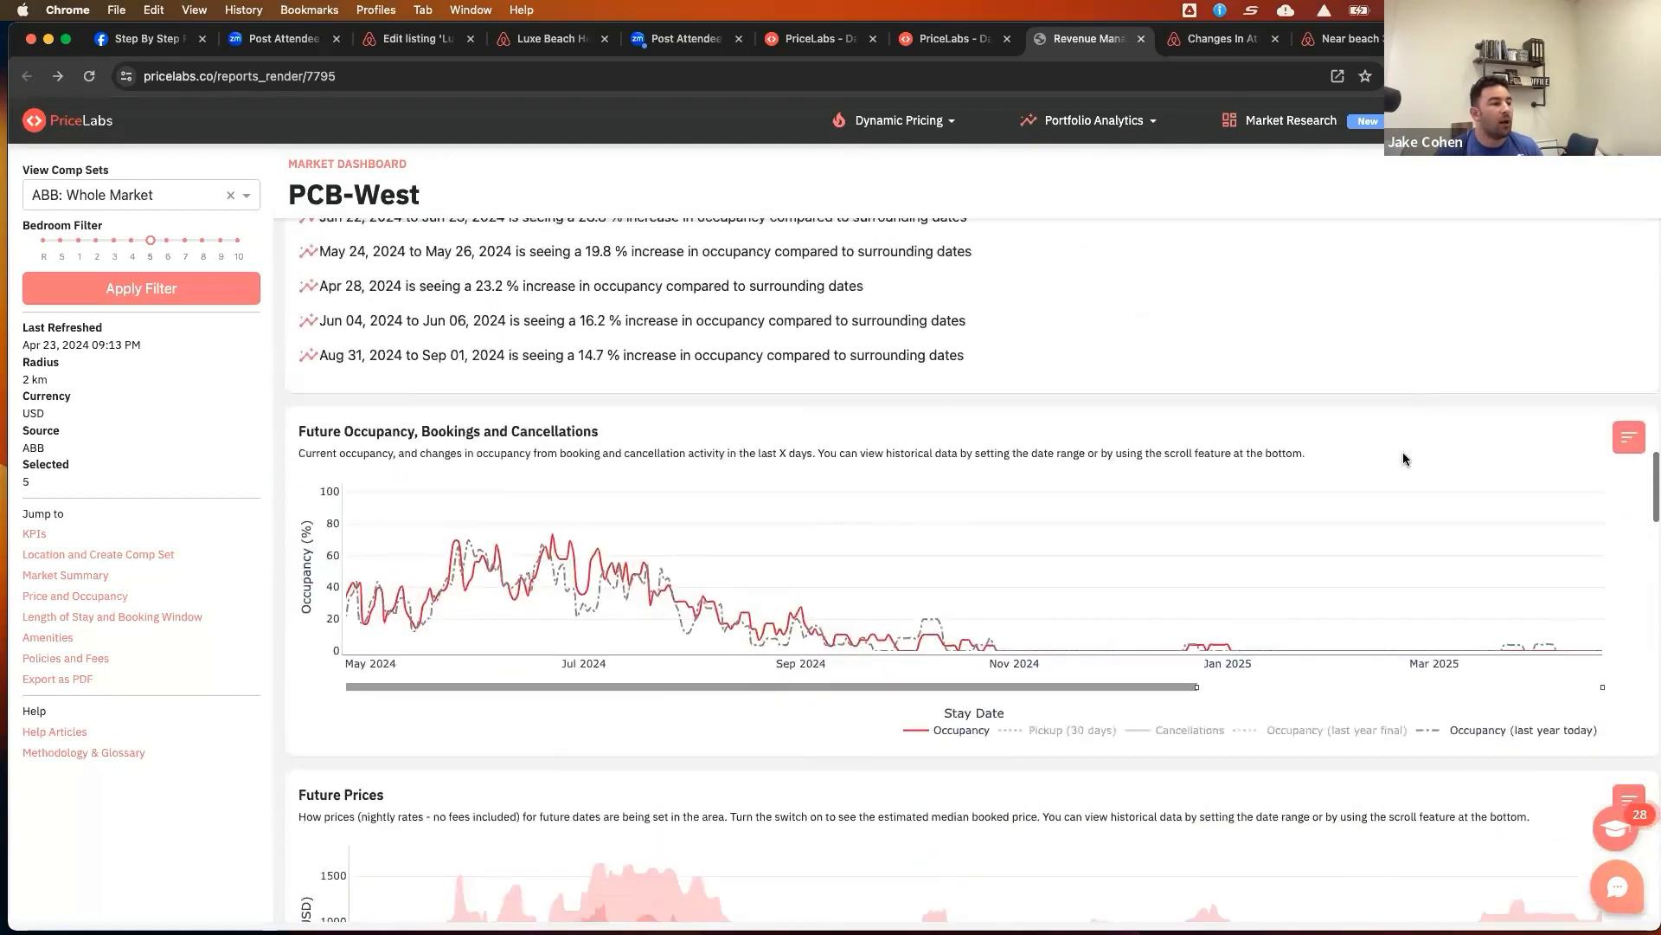
{"action": "scroll", "coordinate": [1403, 453], "scroll_direction": "down", "scroll_amount": 4}
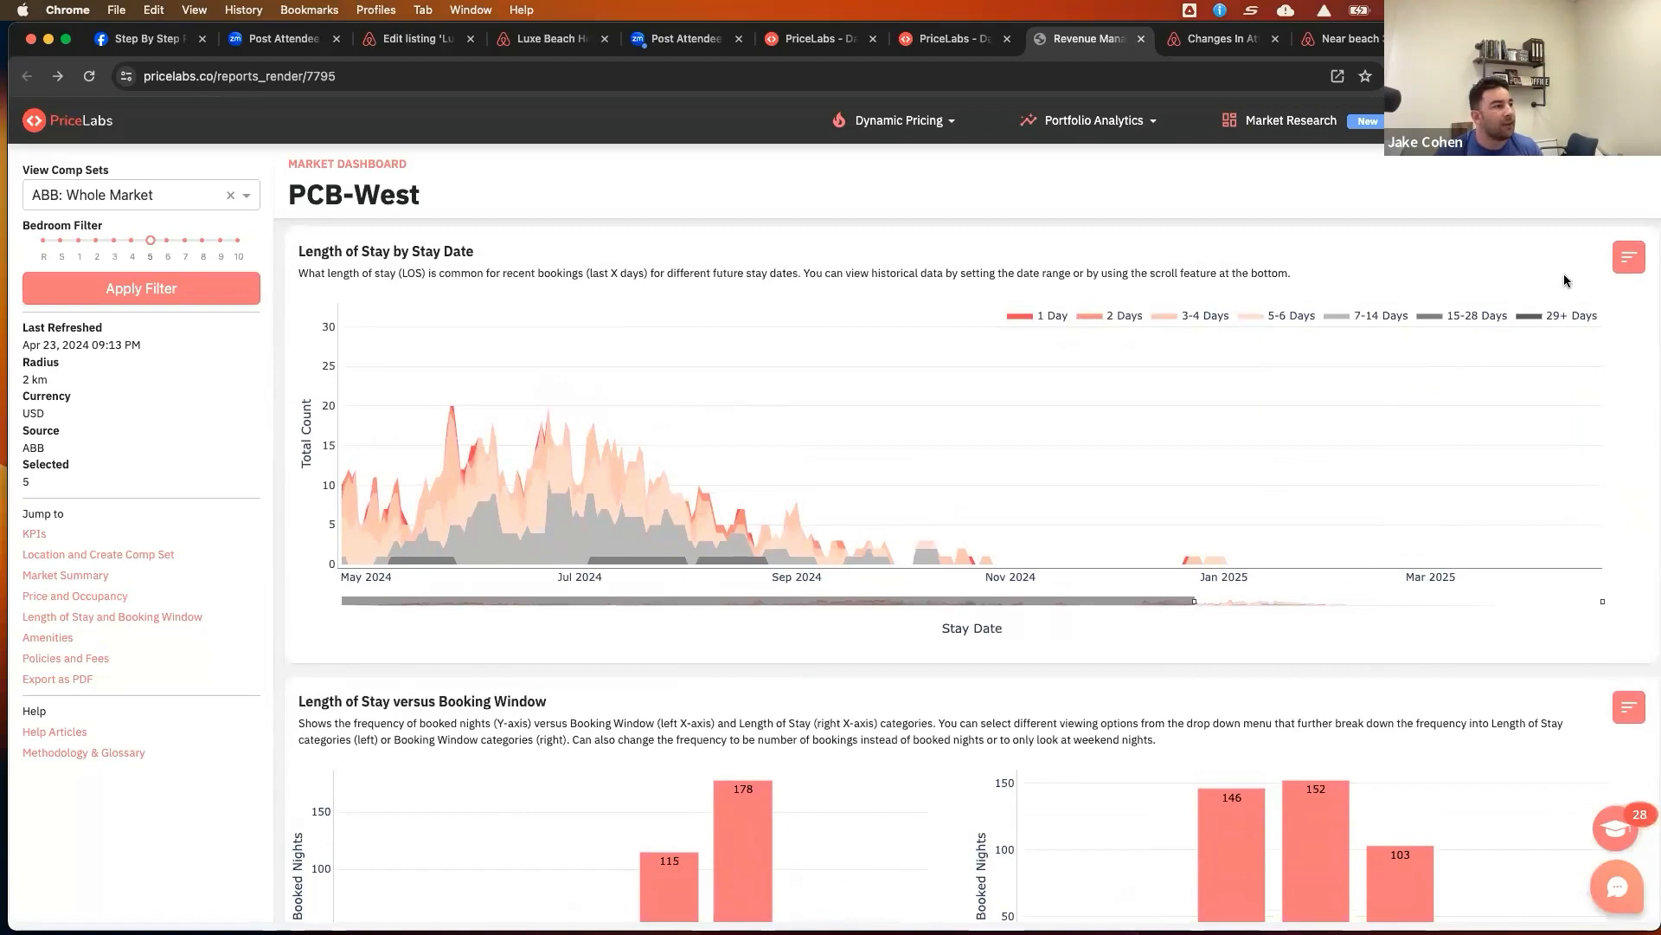
{"action": "left_click", "coordinate": [1624, 264]}
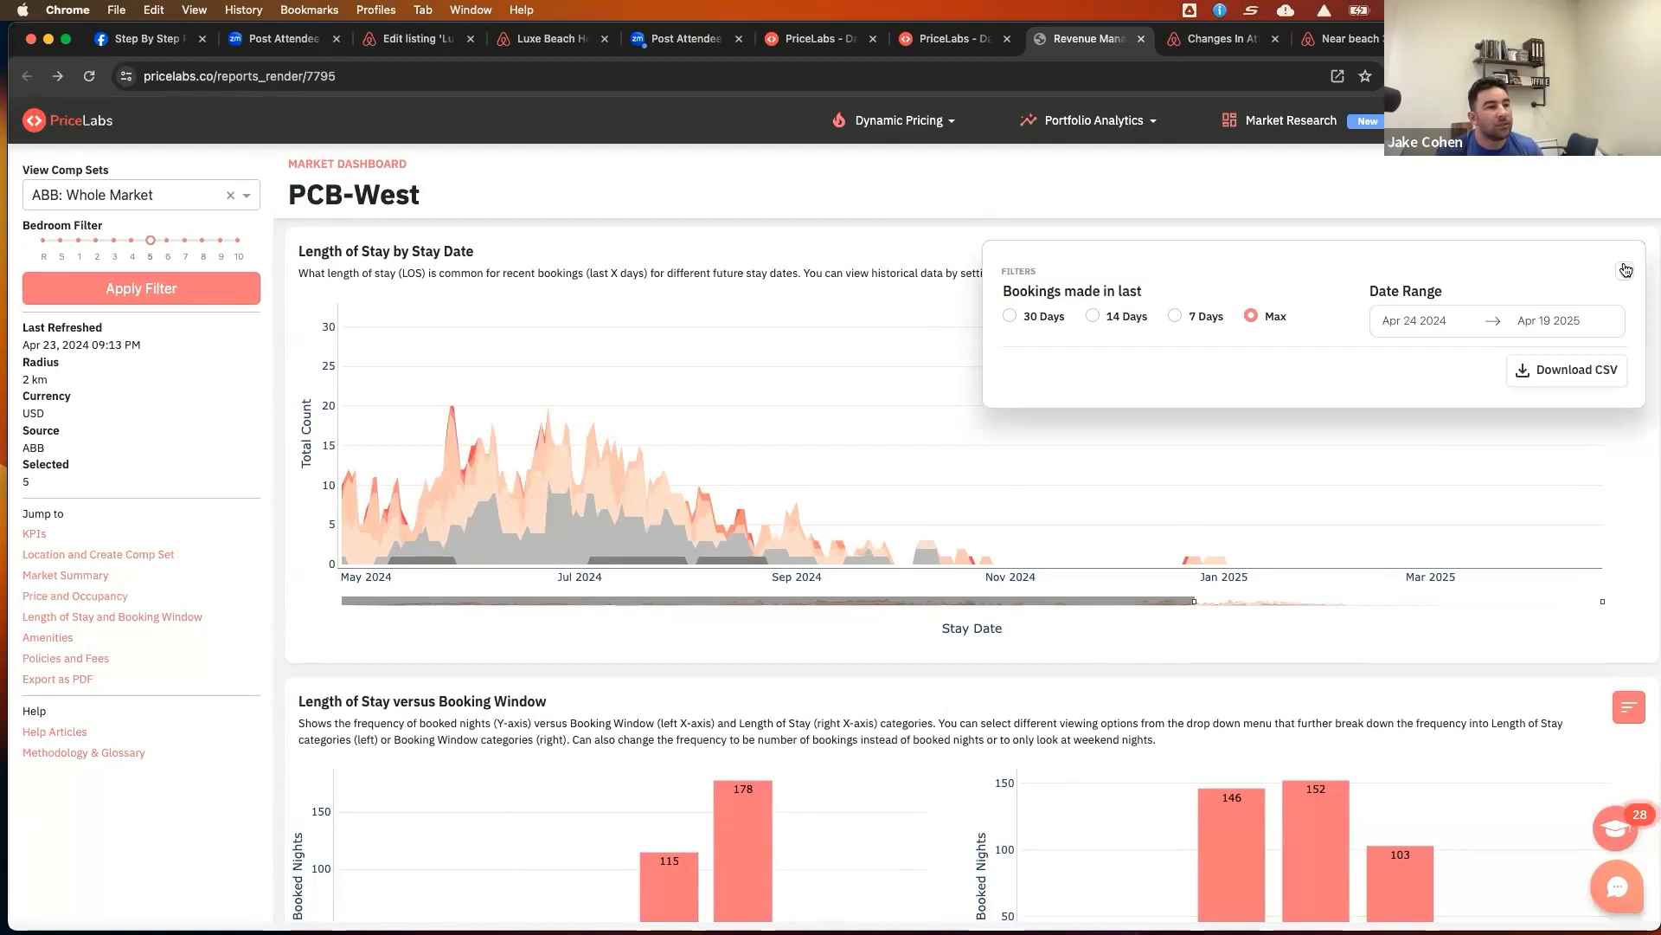
{"action": "left_click", "coordinate": [1628, 276]}
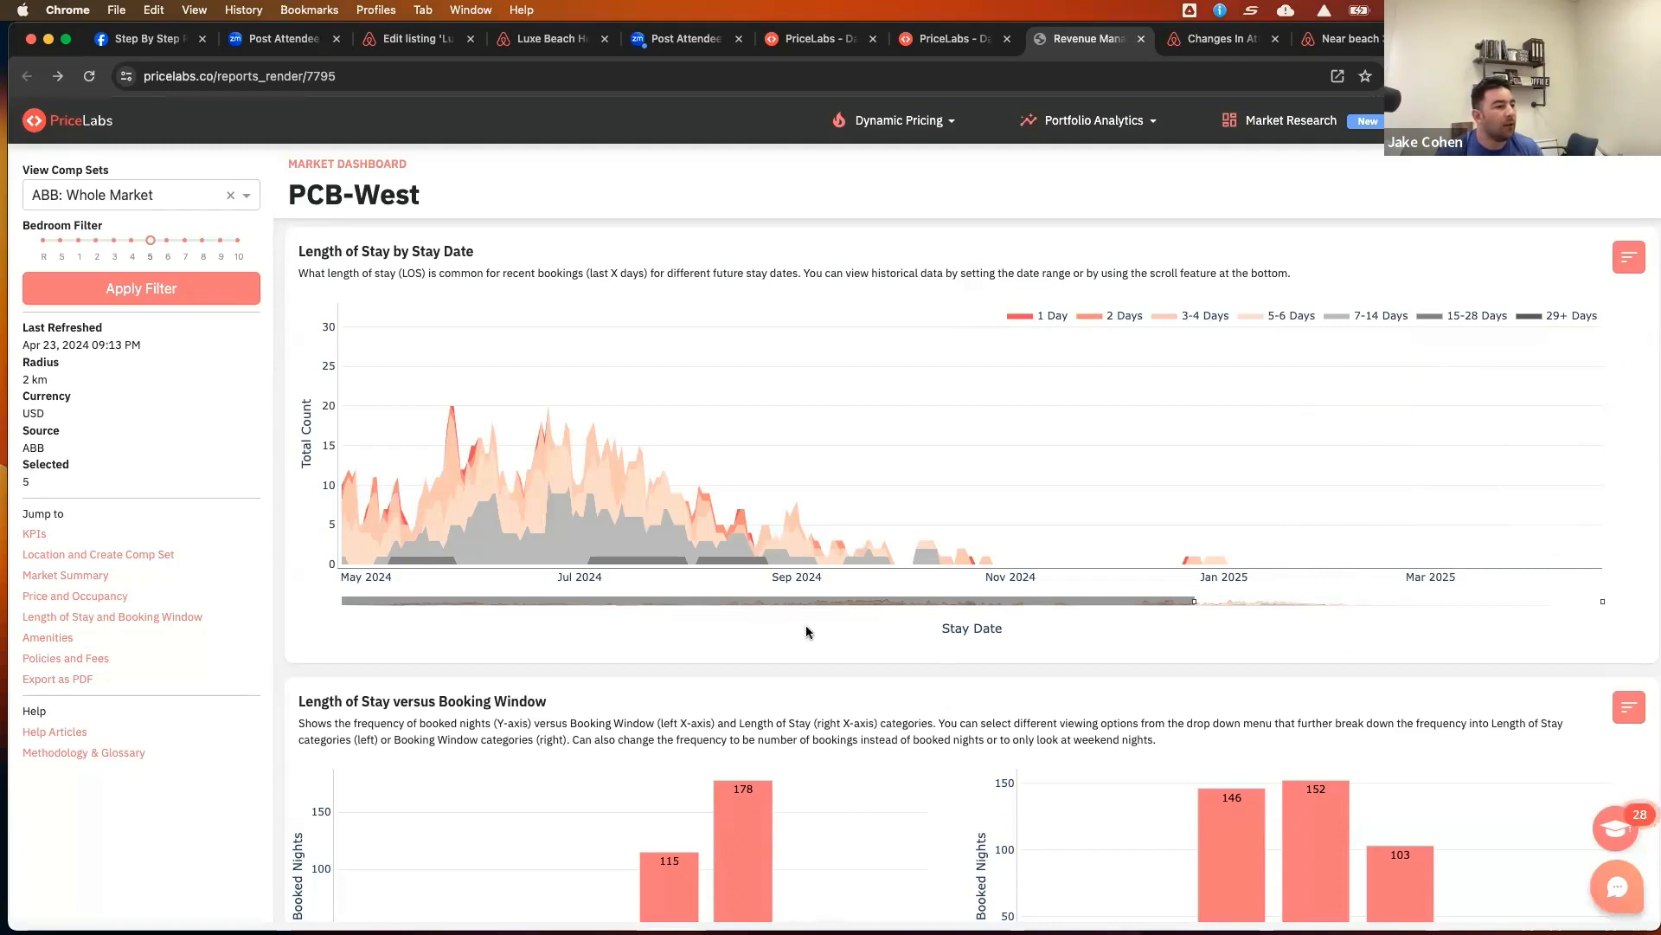
{"action": "scroll", "coordinate": [783, 627], "scroll_direction": "down", "scroll_amount": 2}
{"action": "scroll", "coordinate": [806, 630], "scroll_direction": "up", "scroll_amount": 3}
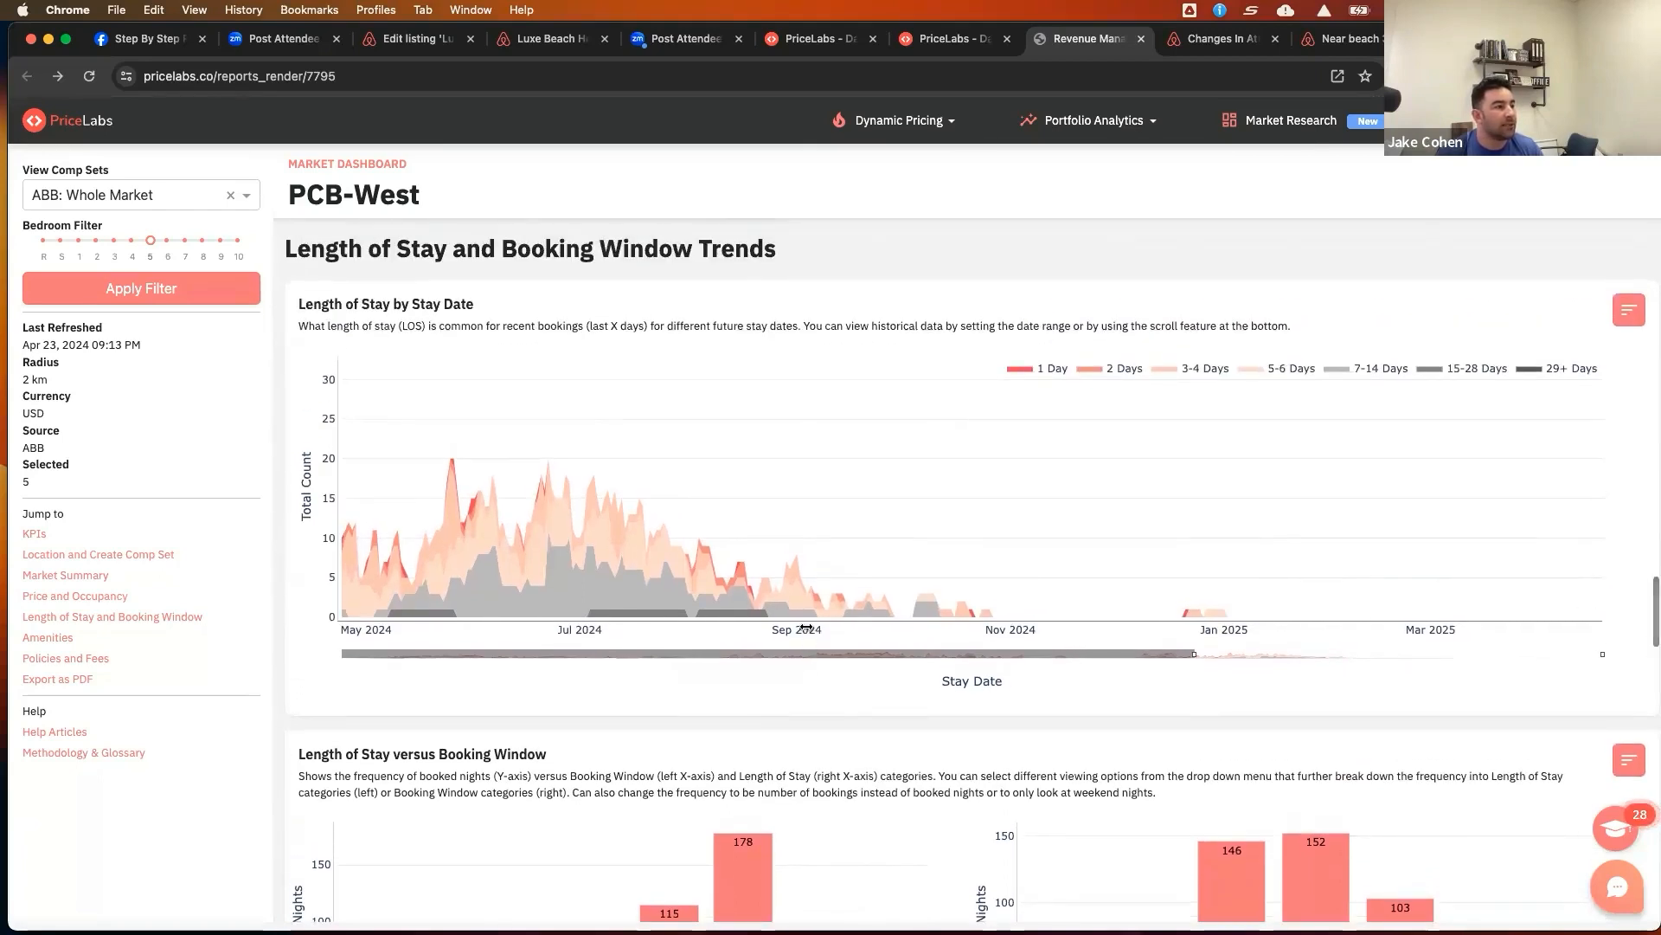
{"action": "scroll", "coordinate": [807, 631], "scroll_direction": "down", "scroll_amount": 1}
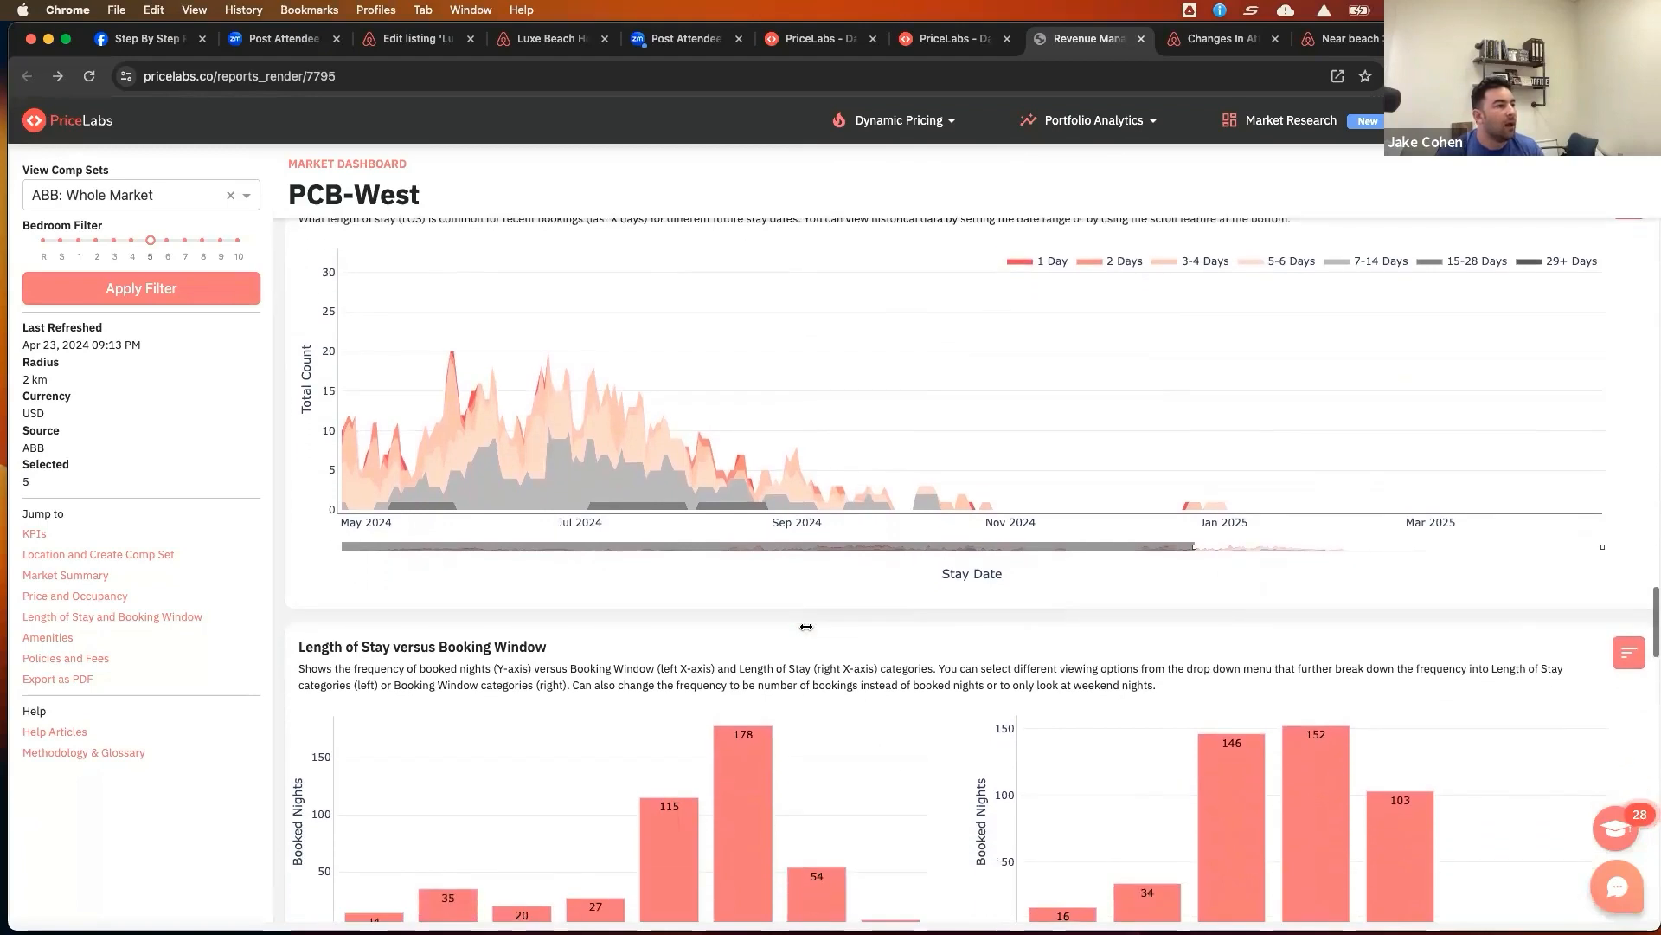
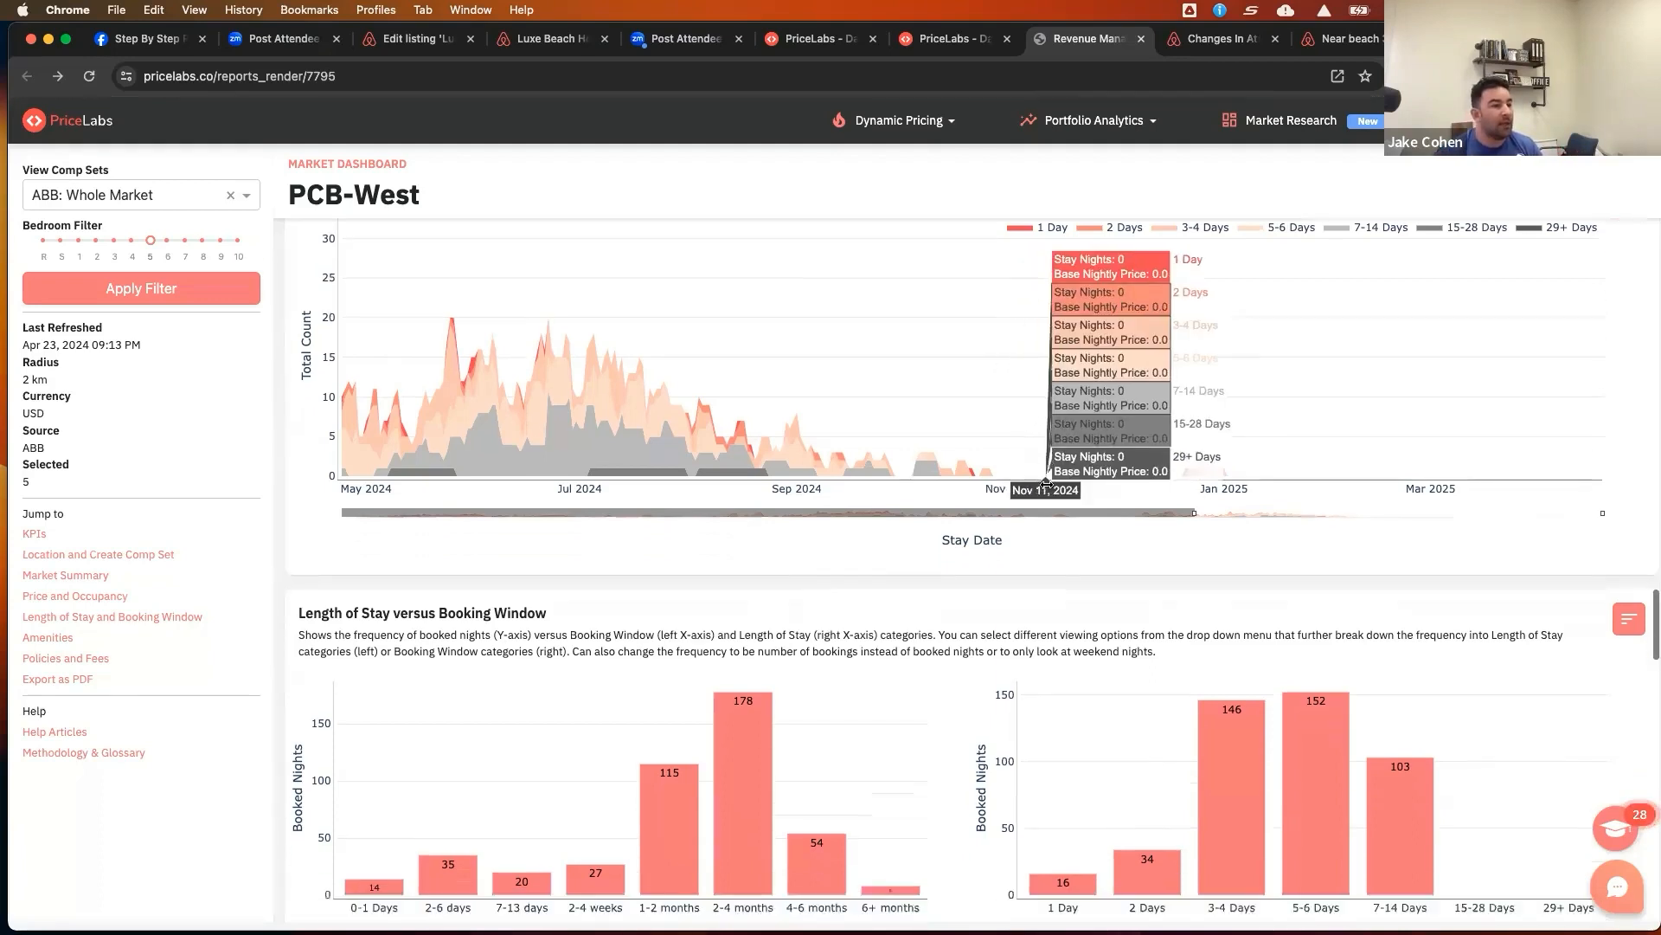
Examine the Length of Stay versus Booking Window charts and their filter options for the PCB-West market
{"action": "scroll", "coordinate": [1125, 519], "scroll_direction": "down", "scroll_amount": 5}
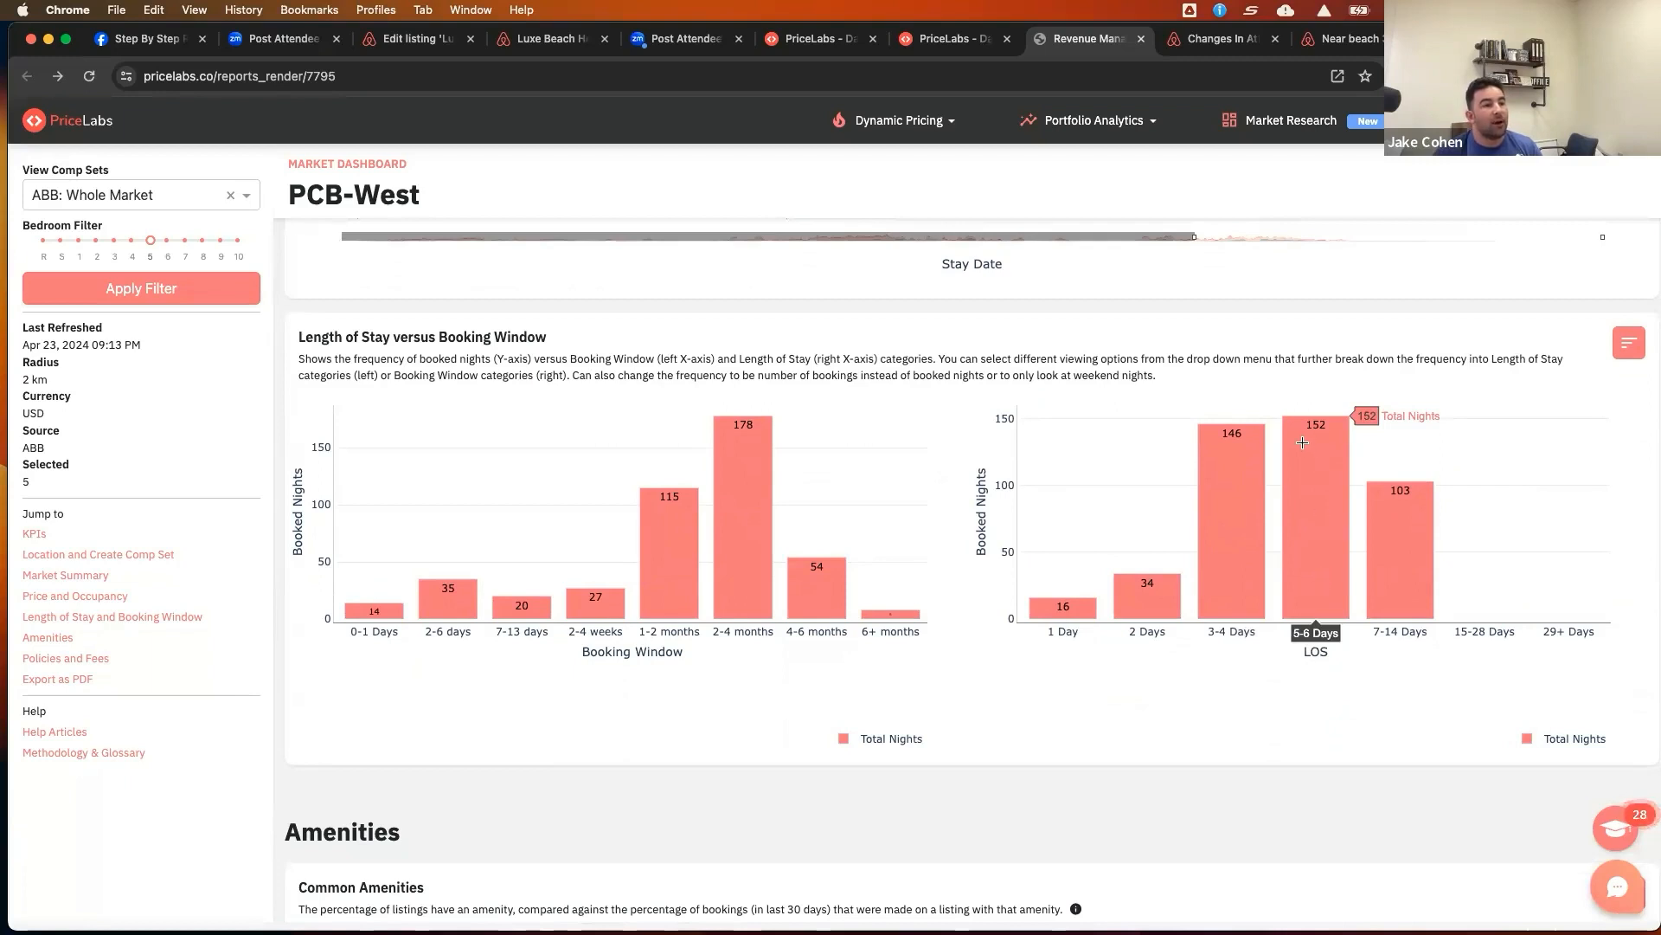
{"action": "scroll", "coordinate": [1309, 438], "scroll_direction": "up", "scroll_amount": 1}
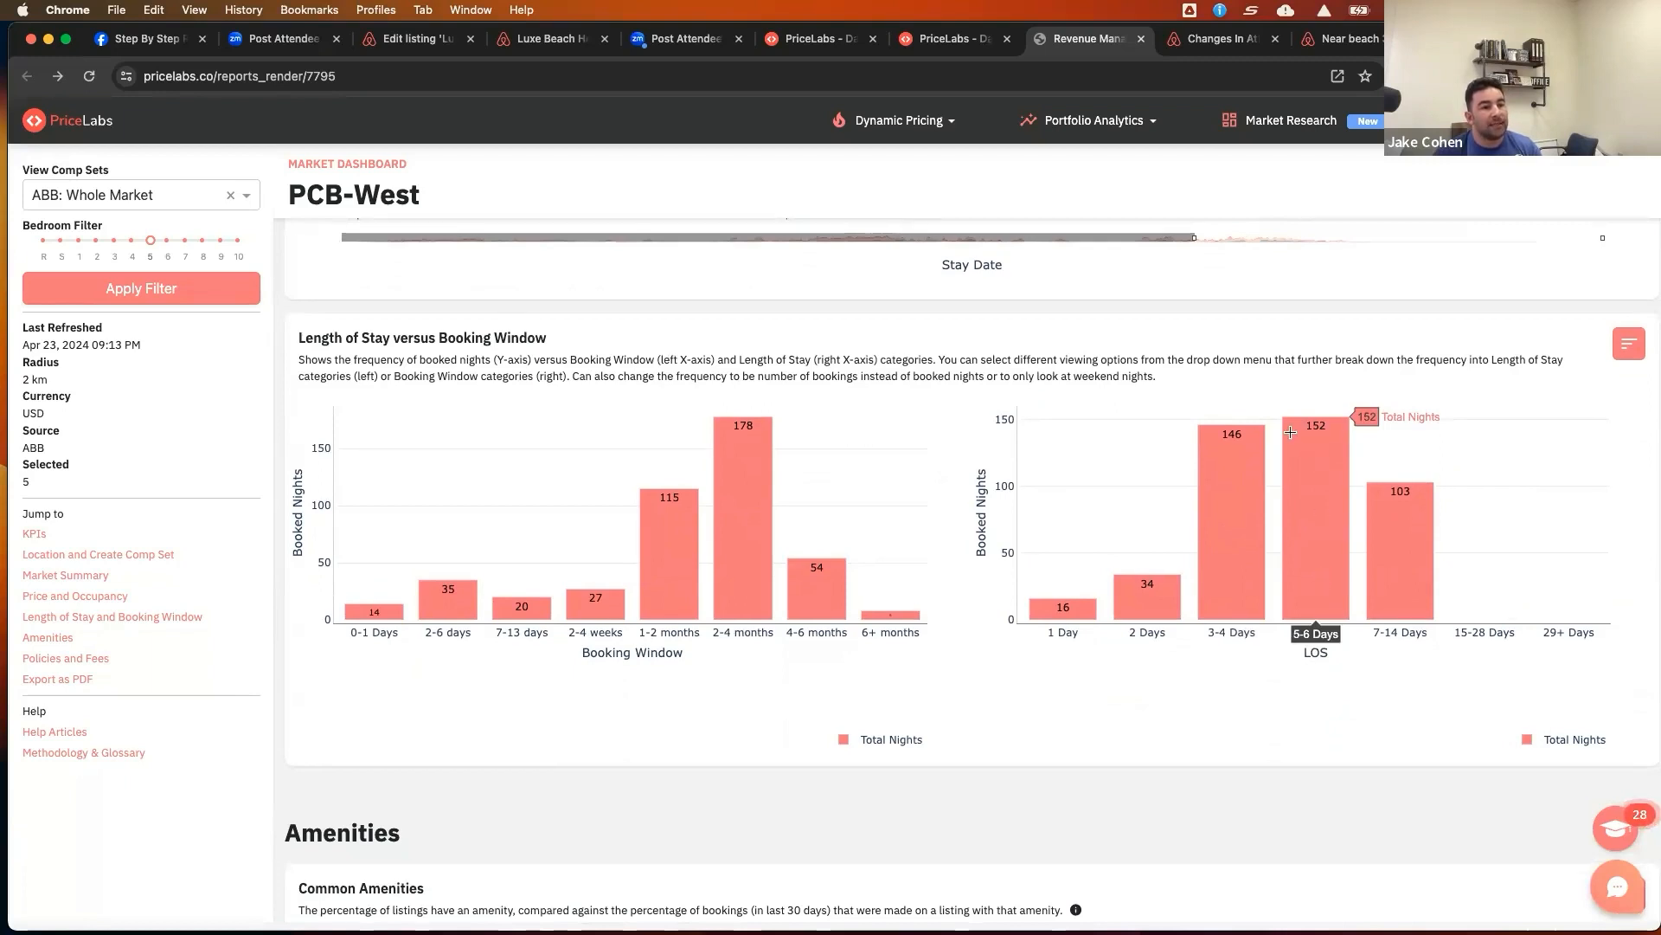
{"action": "scroll", "coordinate": [1323, 630], "scroll_direction": "down", "scroll_amount": 1}
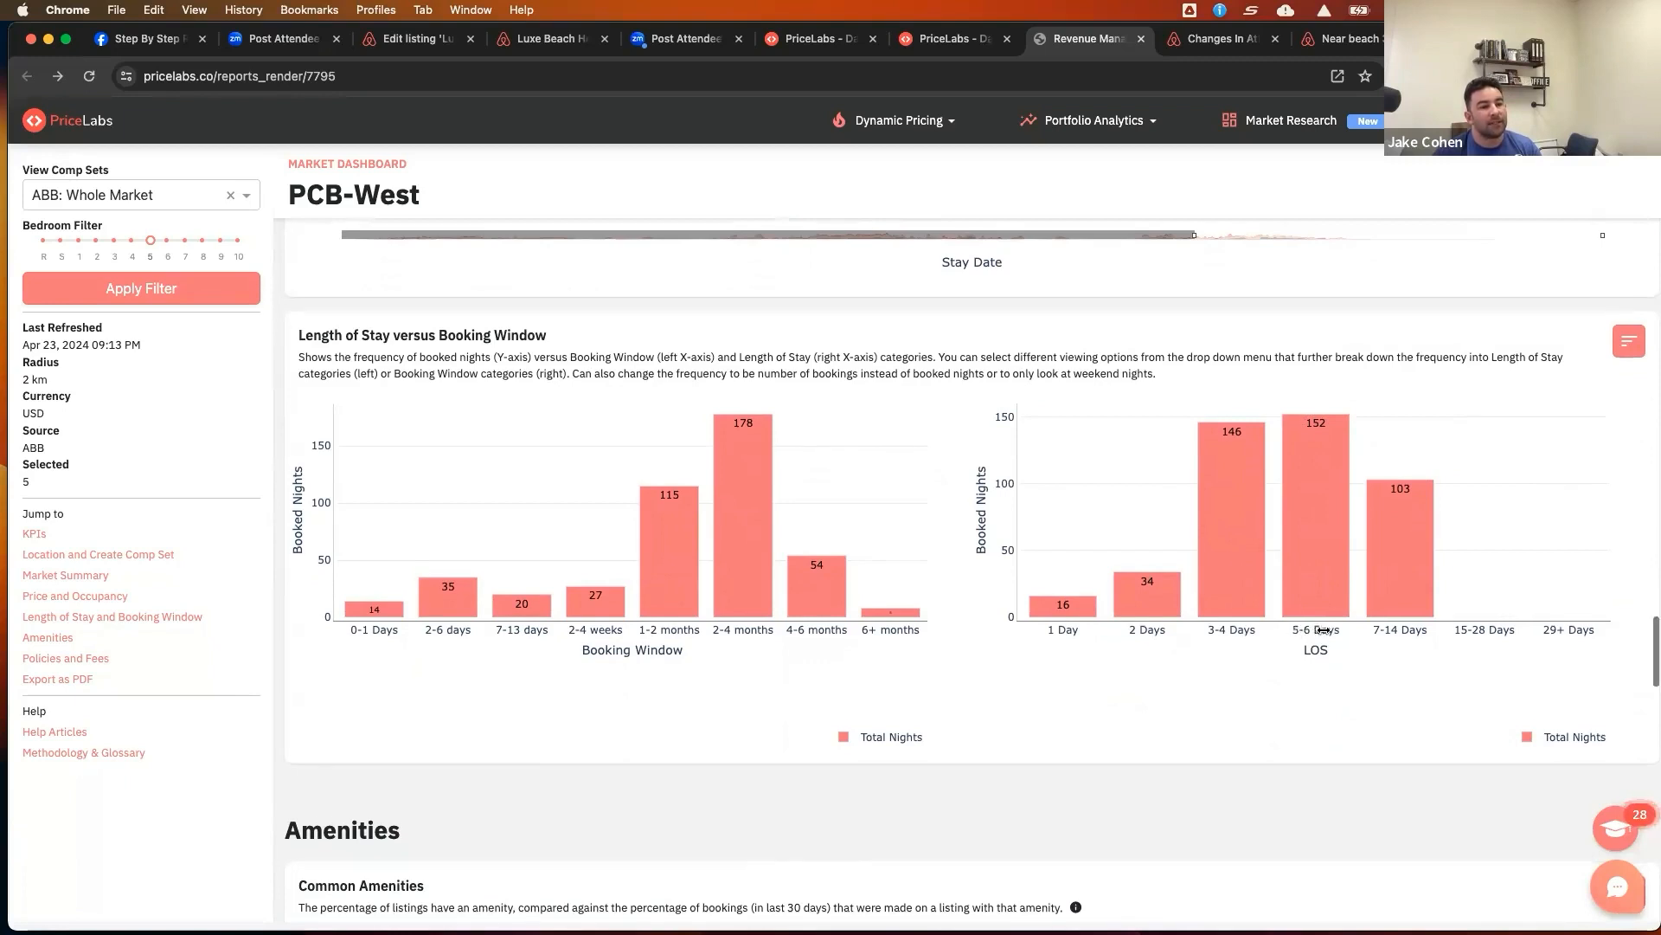
{"action": "scroll", "coordinate": [1322, 631], "scroll_direction": "down", "scroll_amount": 1}
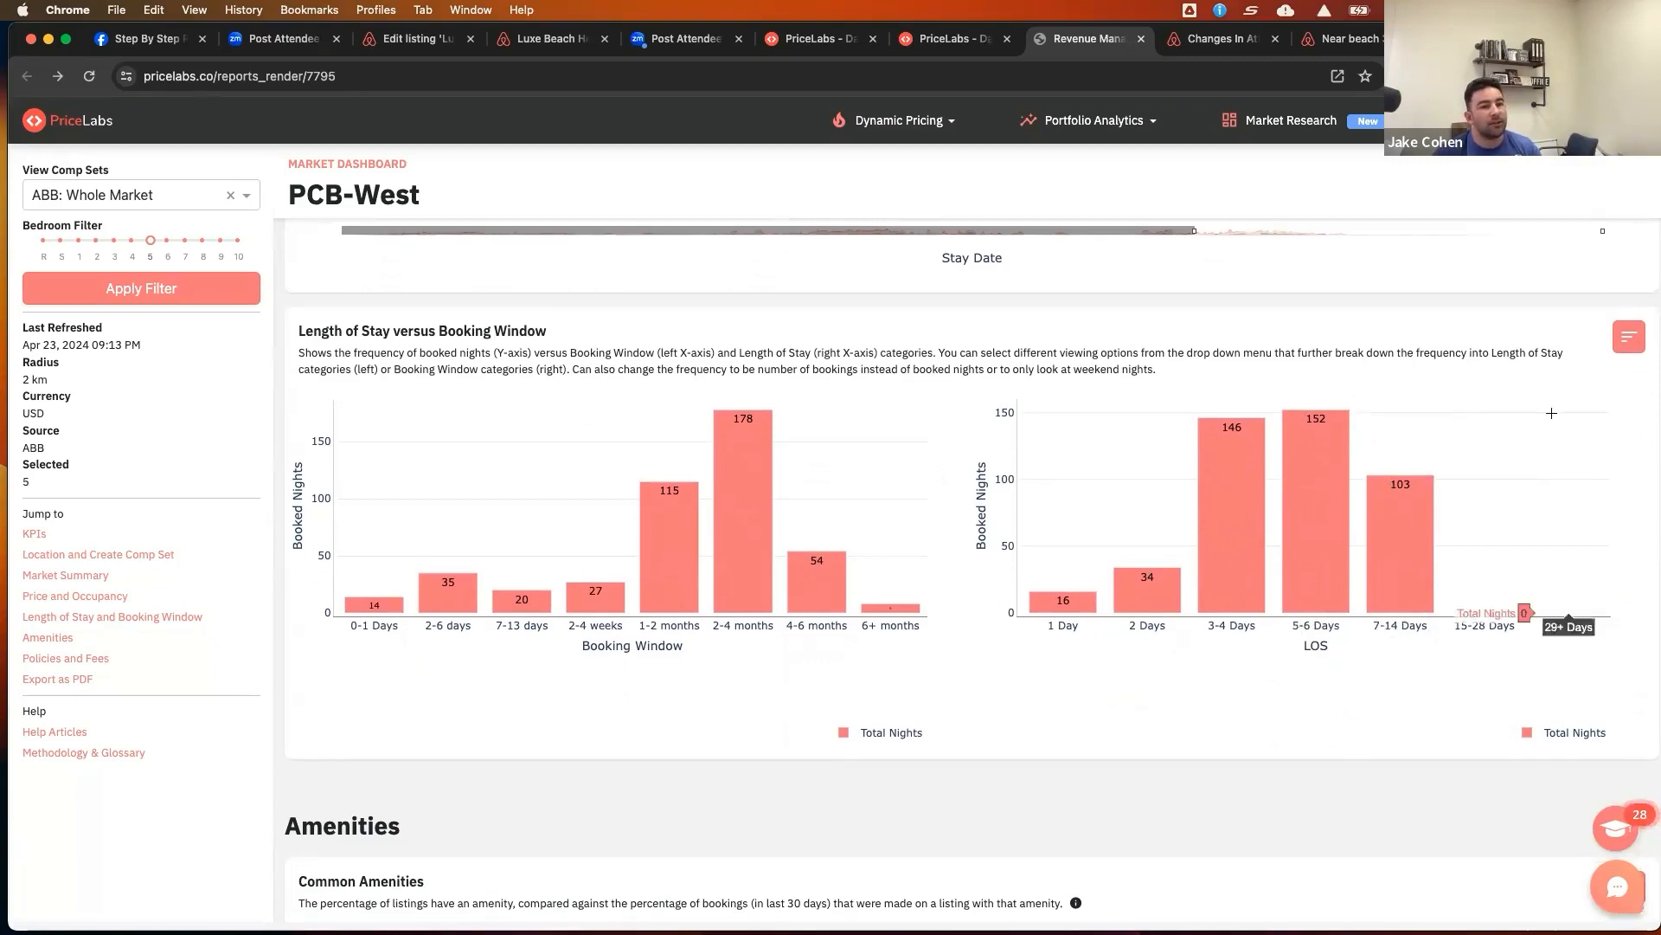
{"action": "left_click", "coordinate": [1619, 349]}
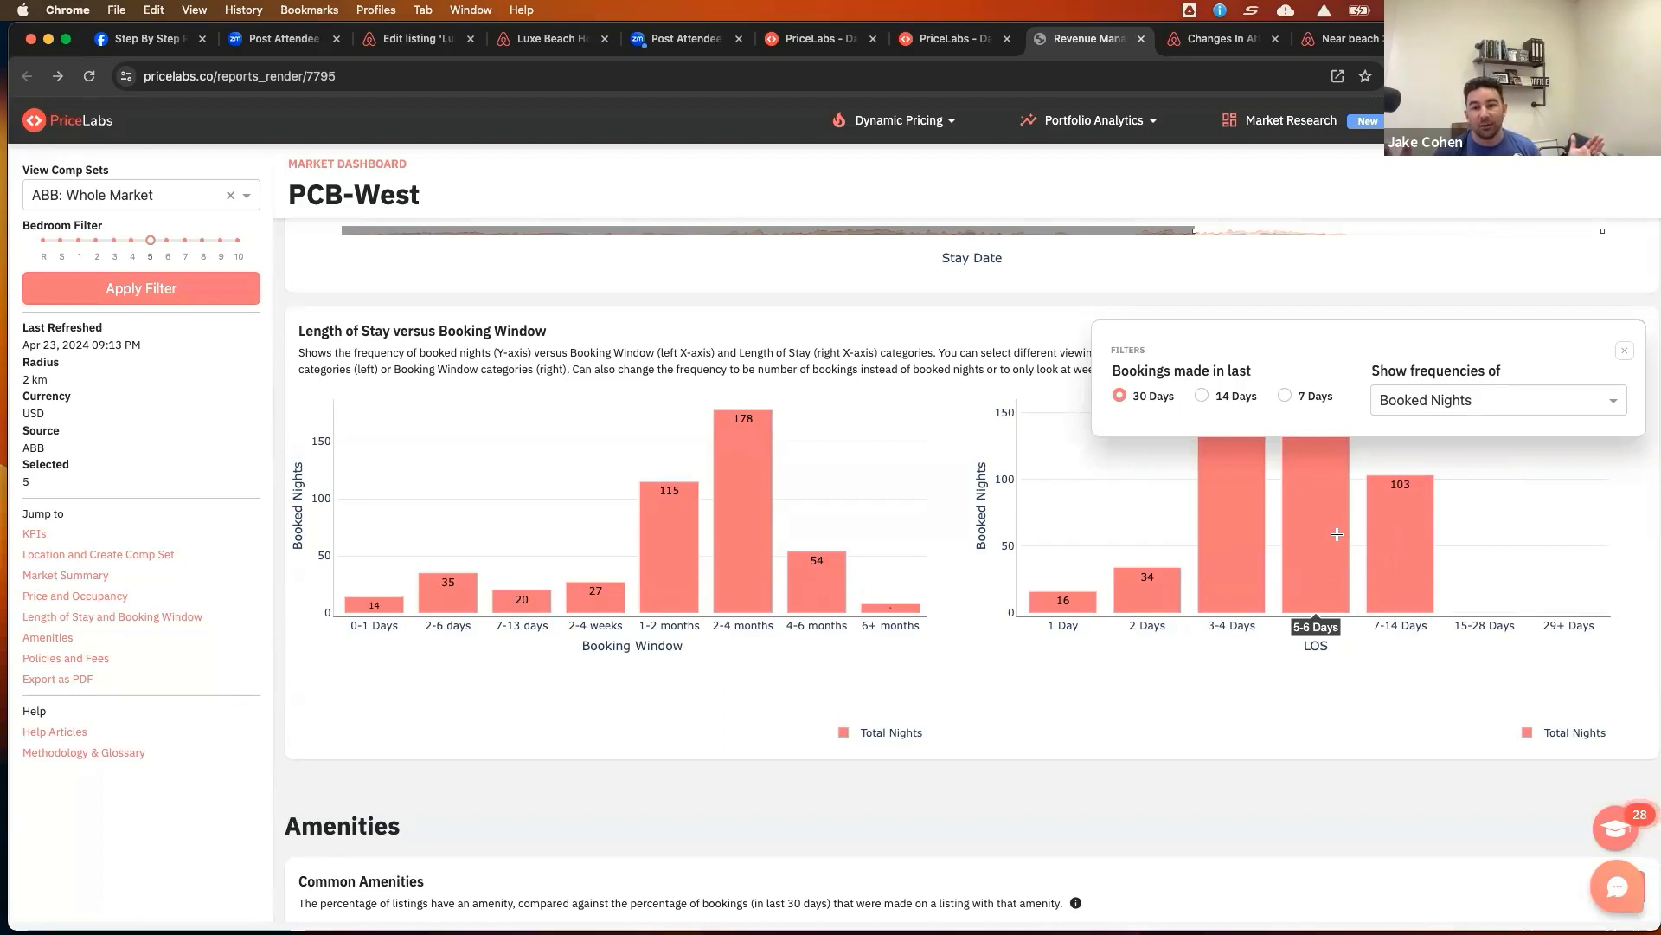
{"action": "left_click", "coordinate": [1626, 350]}
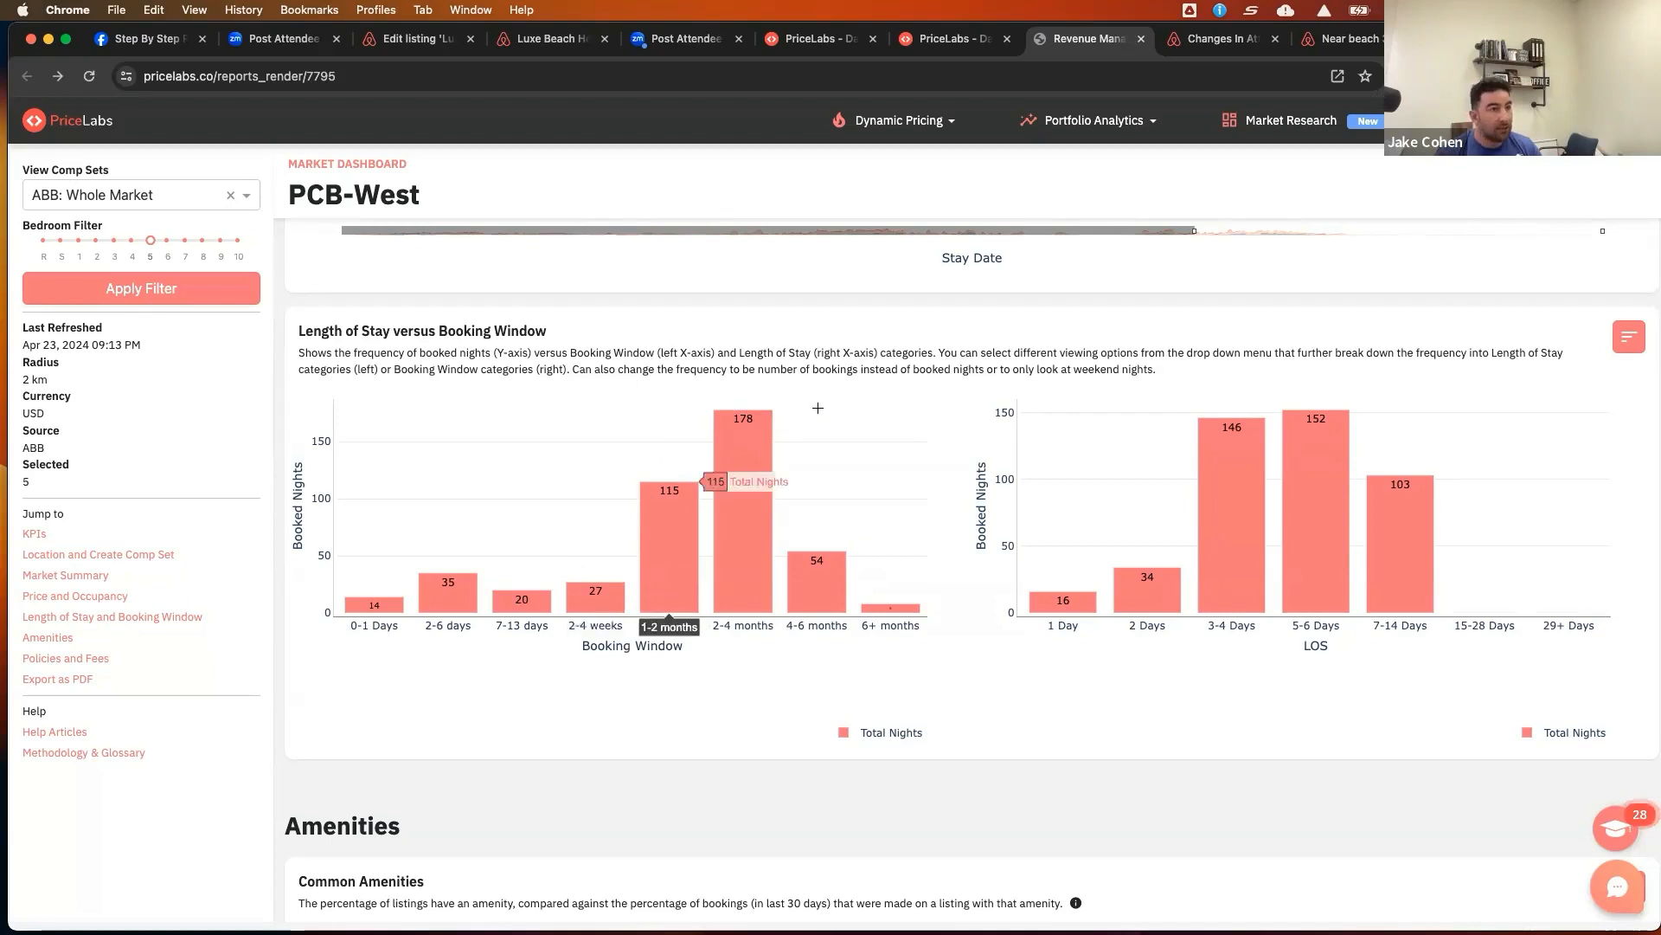
Back in the new min stay profile, add two far-out booking rules and set the second to 7 weekday and 7 weekend nights beyond 90 nights
{"action": "left_click", "coordinate": [951, 43]}
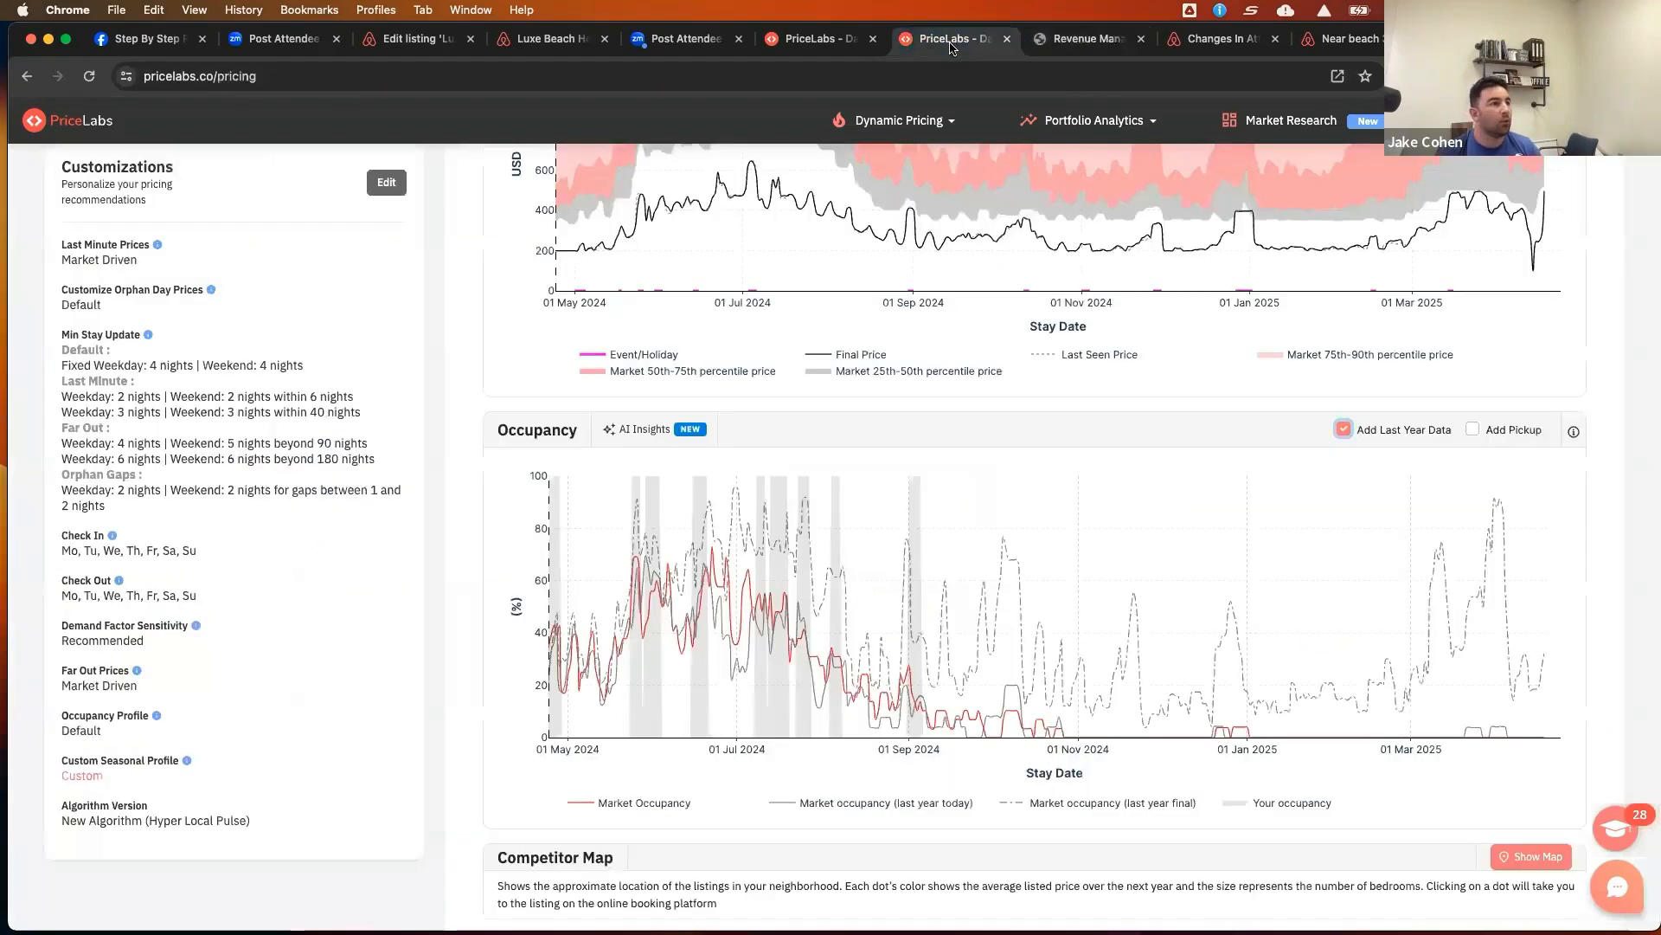
{"action": "left_click", "coordinate": [820, 39]}
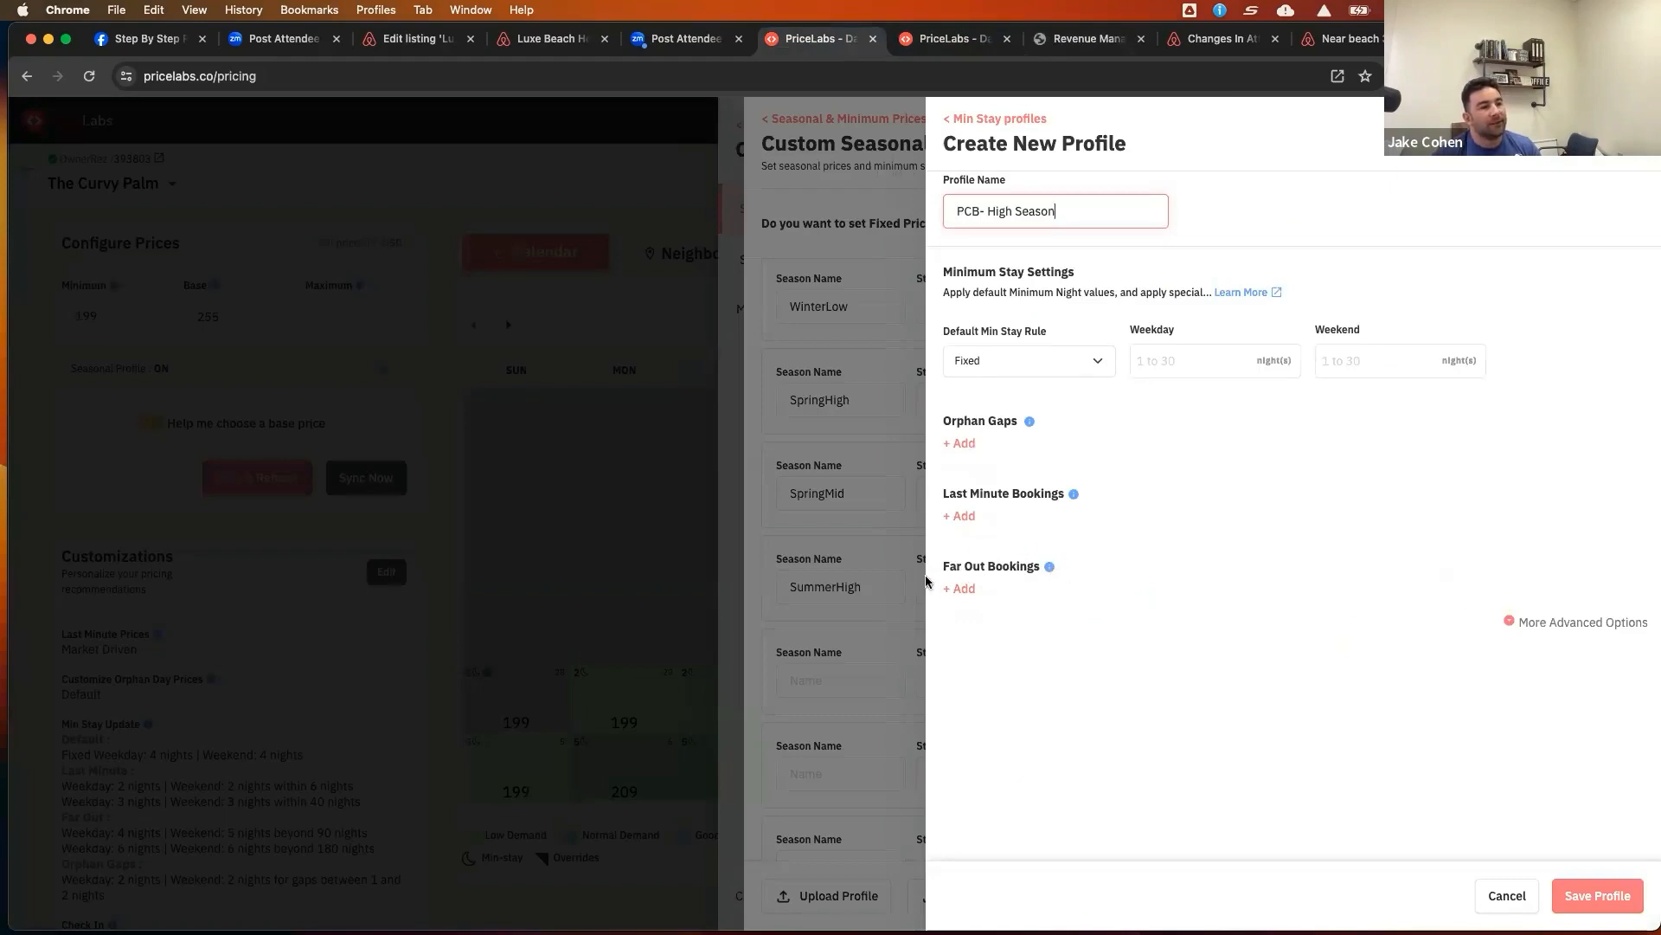
{"action": "left_click", "coordinate": [969, 591]}
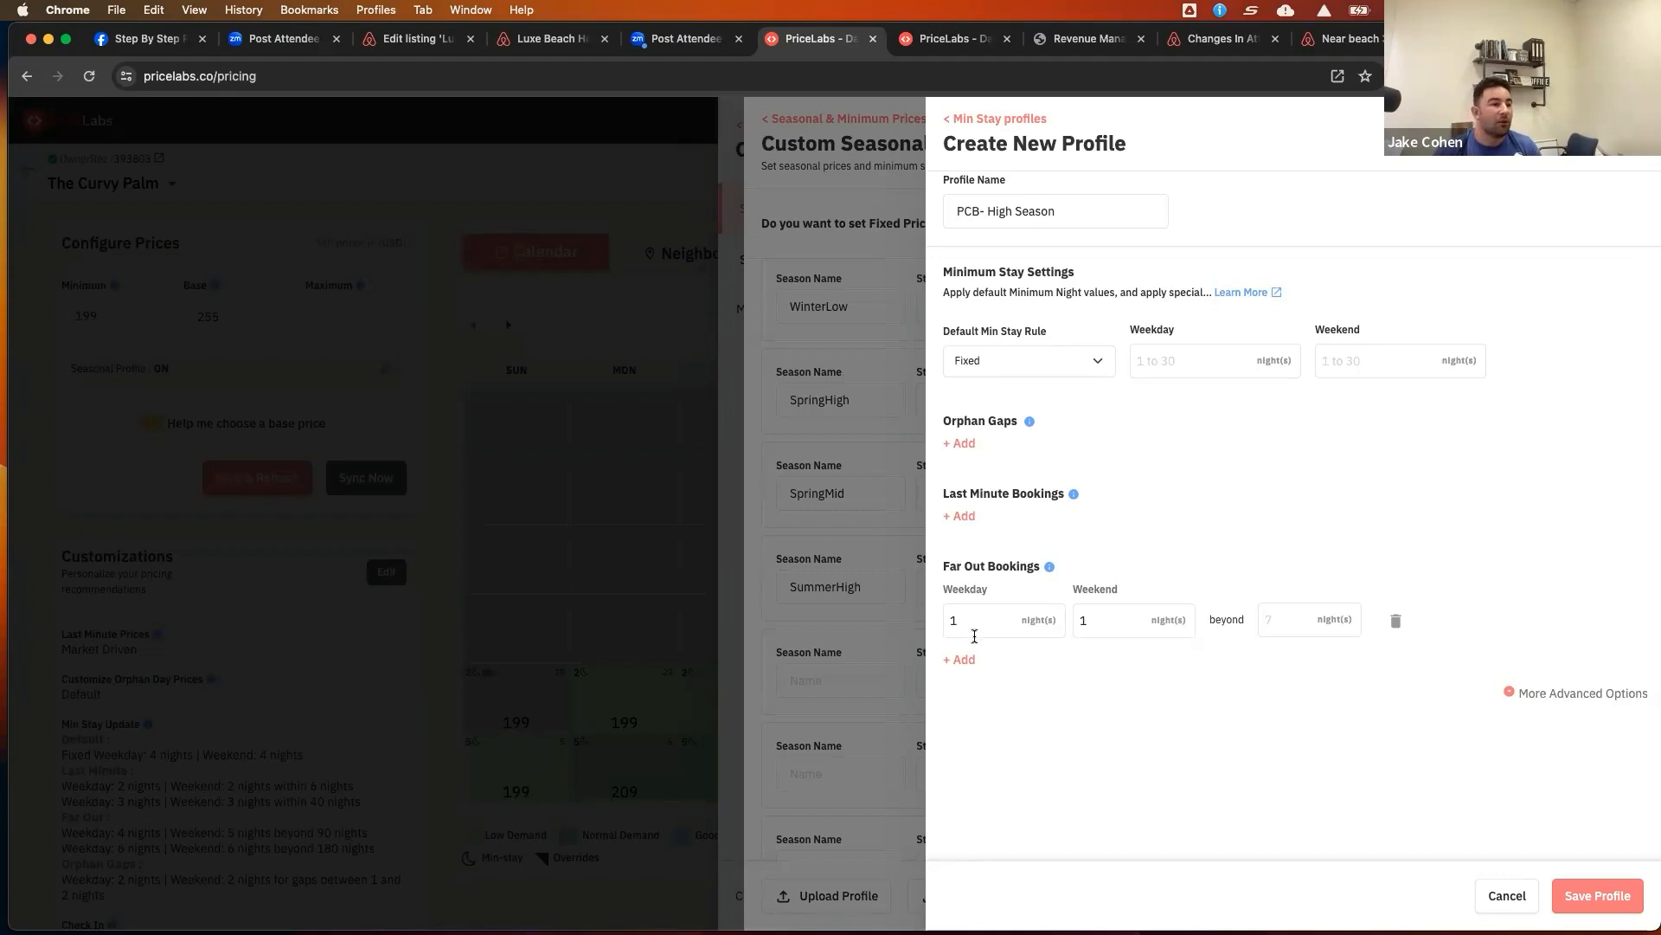
{"action": "left_click", "coordinate": [968, 660]}
{"action": "left_click", "coordinate": [955, 686]}
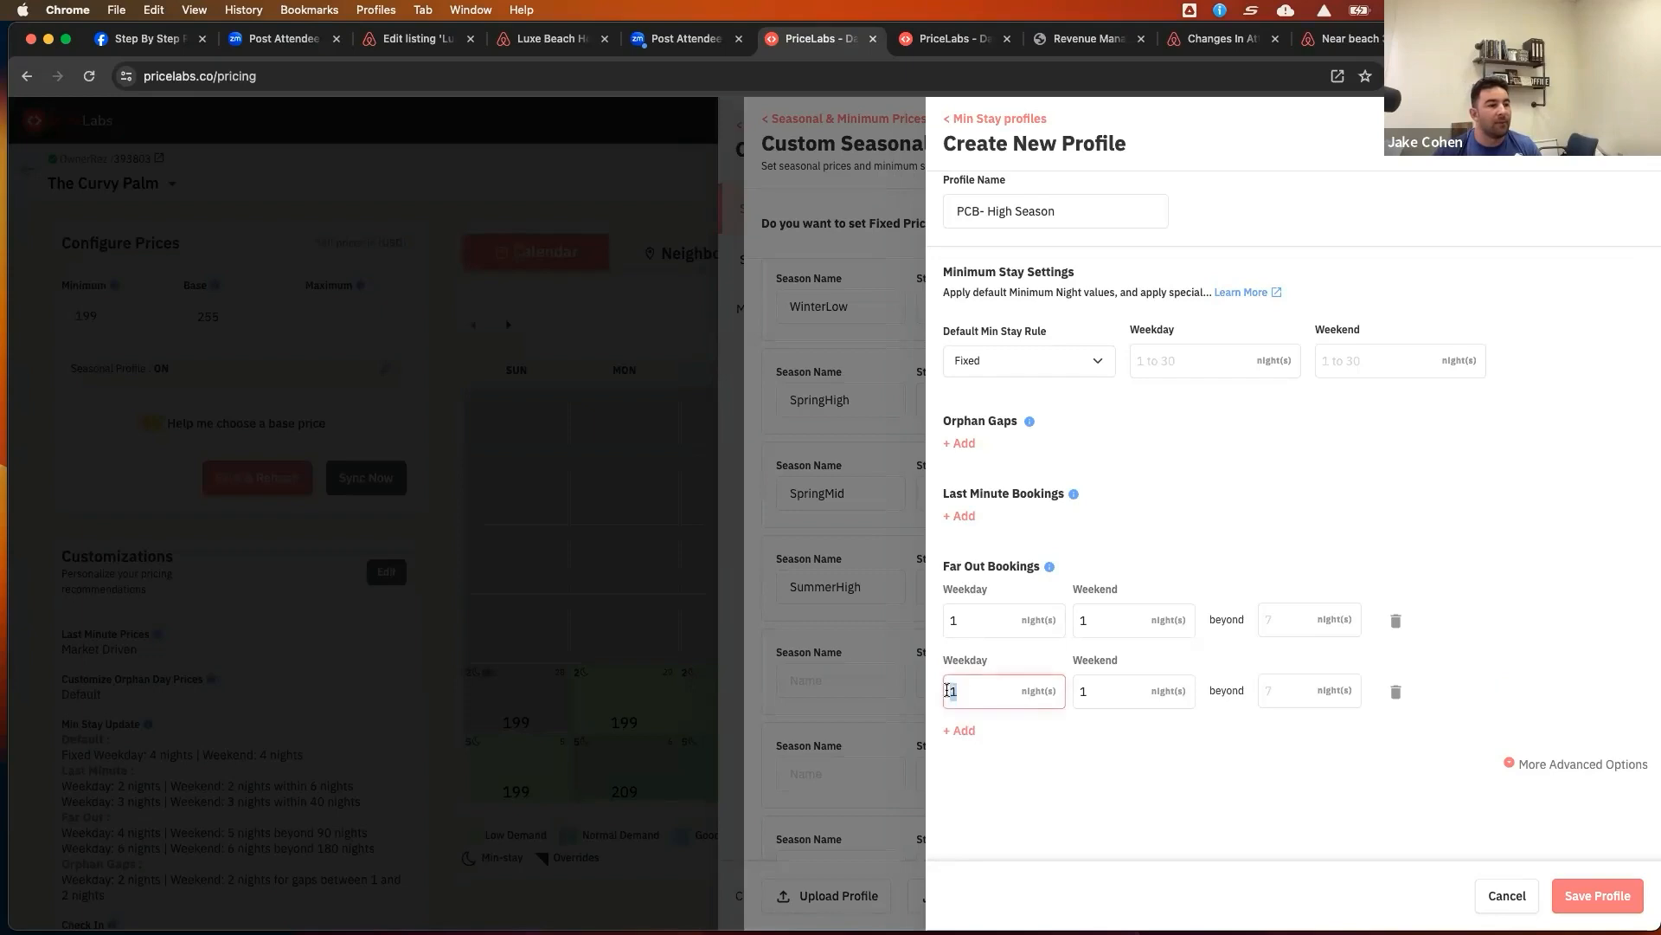
{"action": "type", "text": "7"}
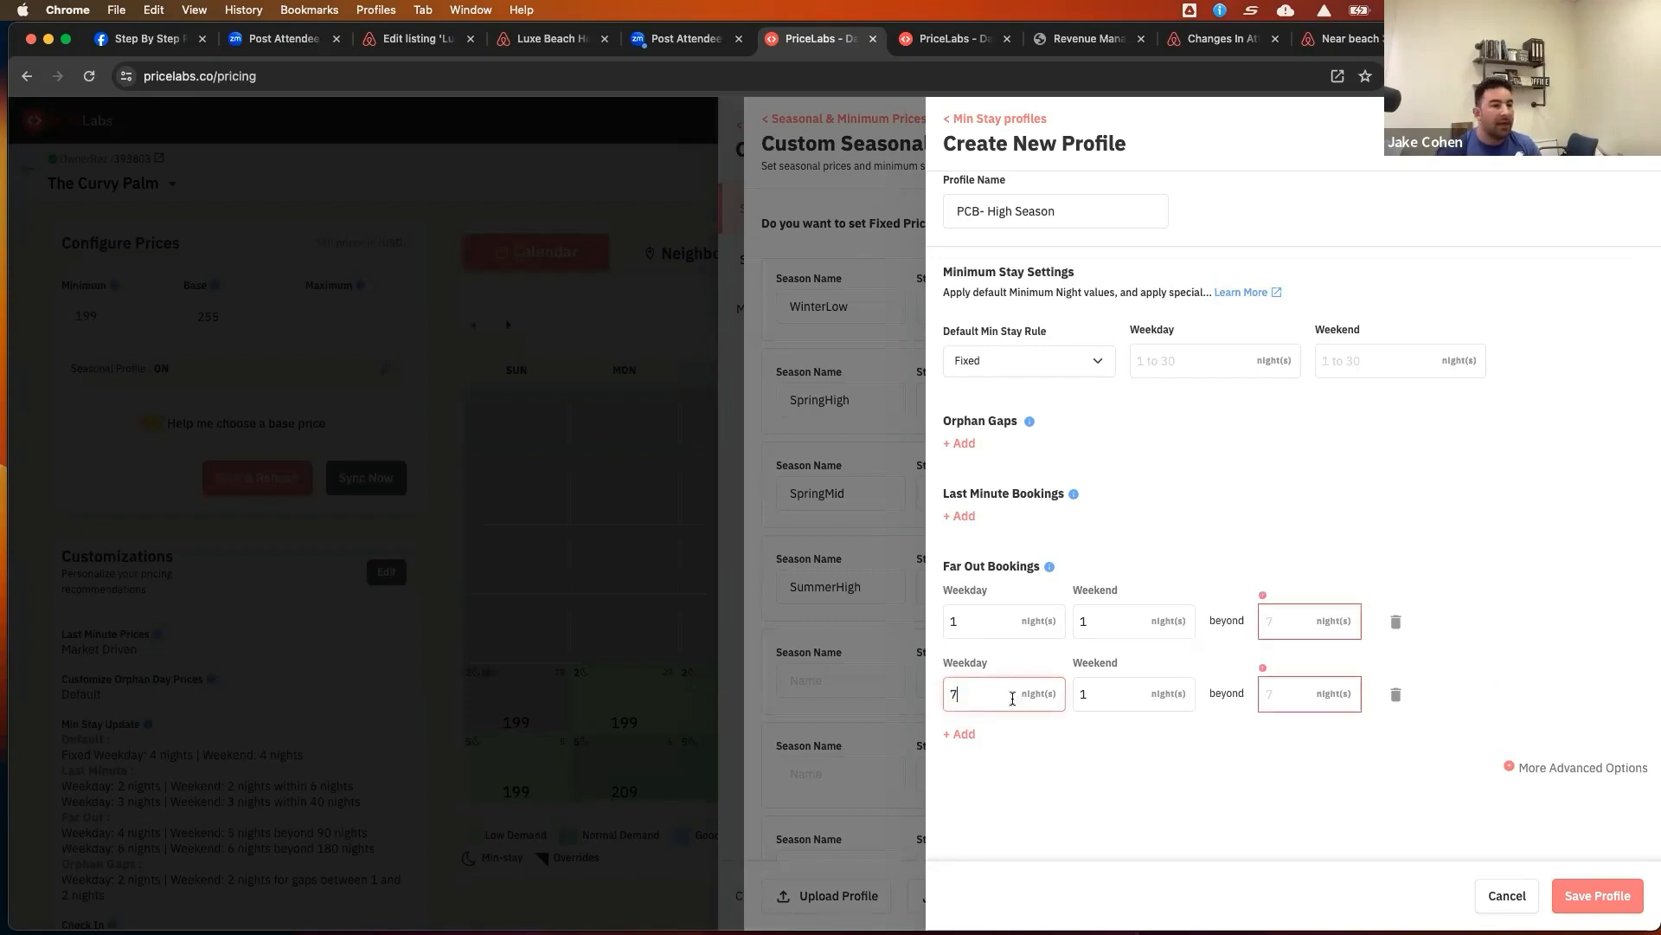
{"action": "left_click", "coordinate": [1097, 693]}
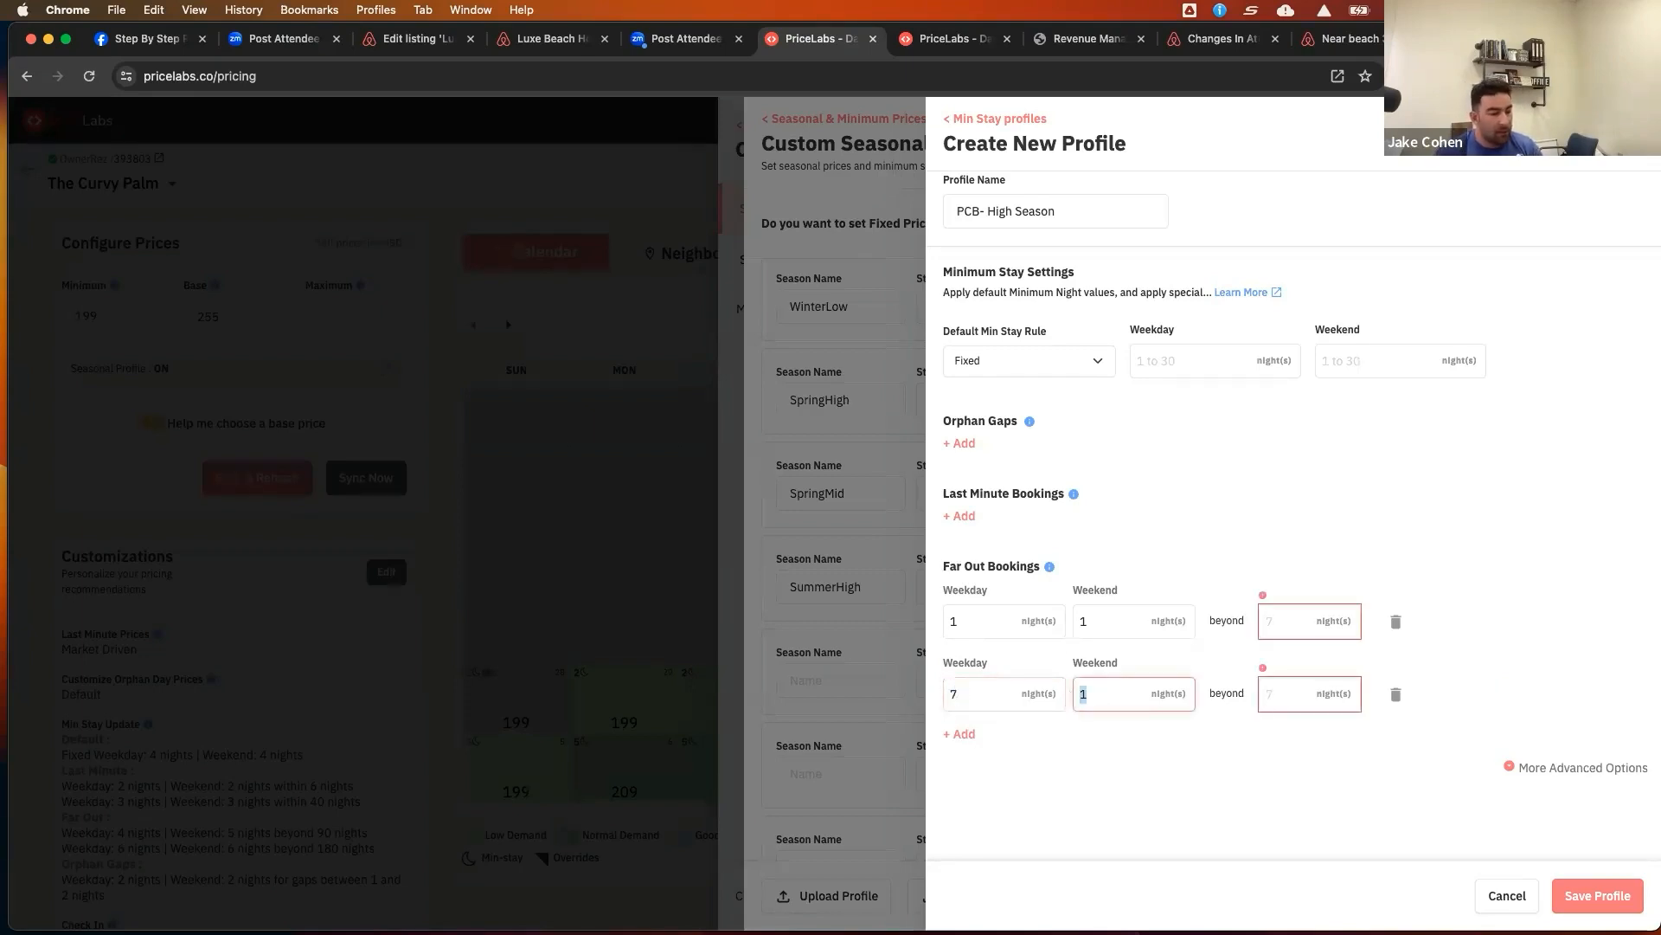
{"action": "type", "text": "7"}
{"action": "left_click", "coordinate": [1298, 691]}
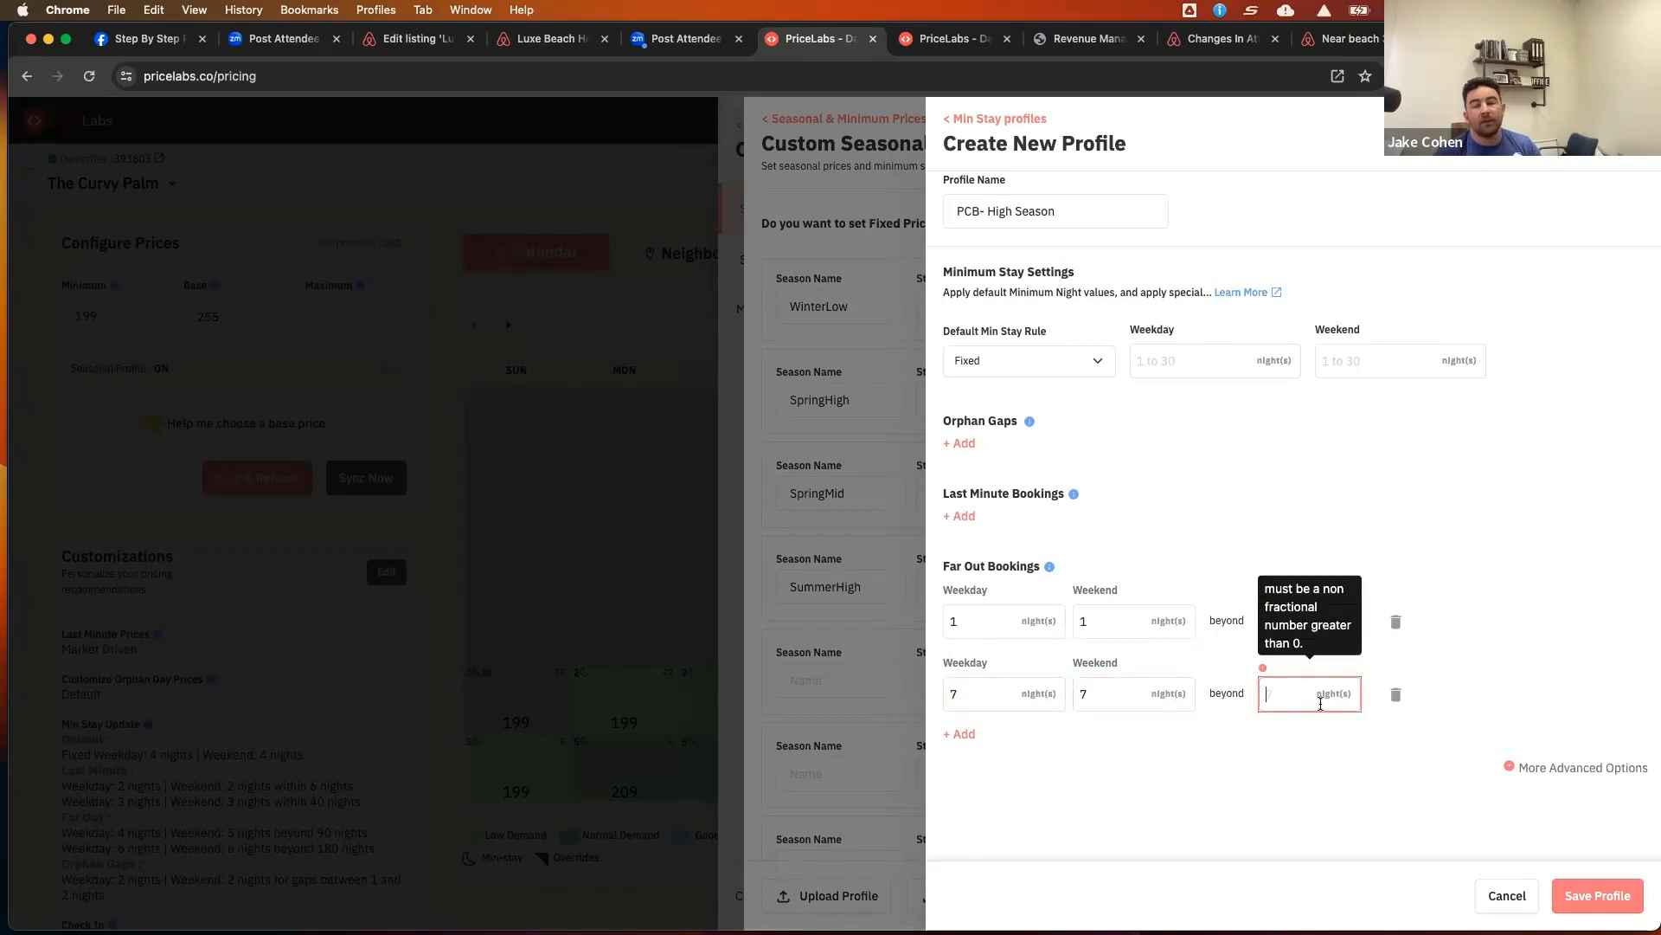
{"action": "type", "text": "7"}
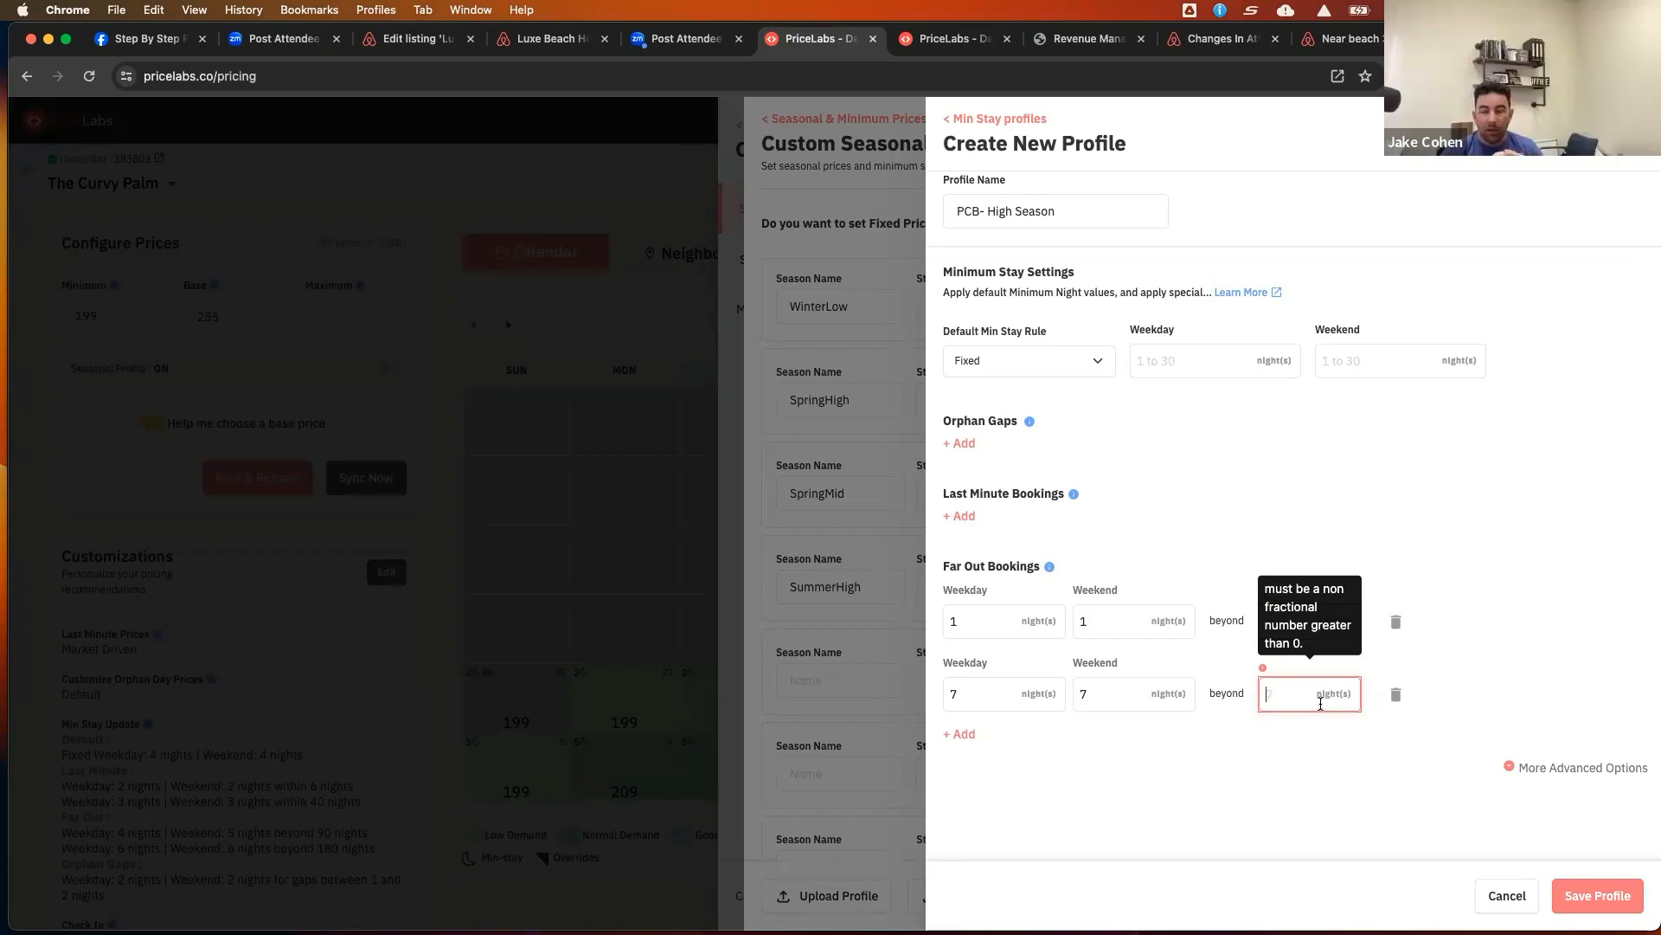
{"action": "type", "text": "9"}
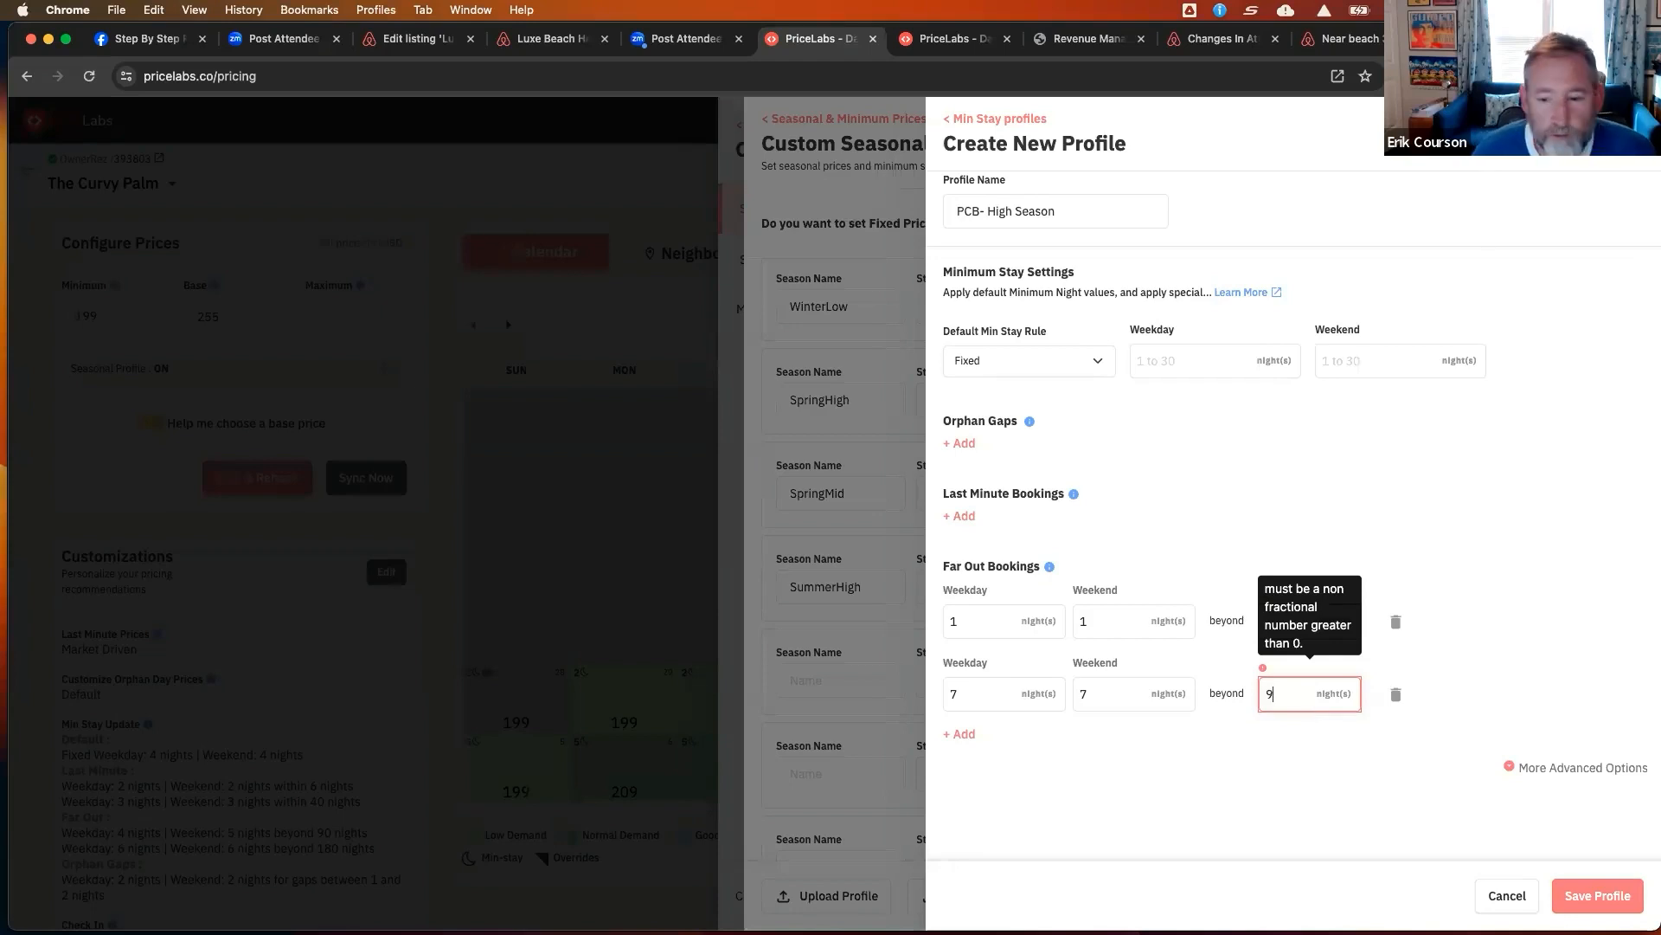
{"action": "type", "text": "0"}
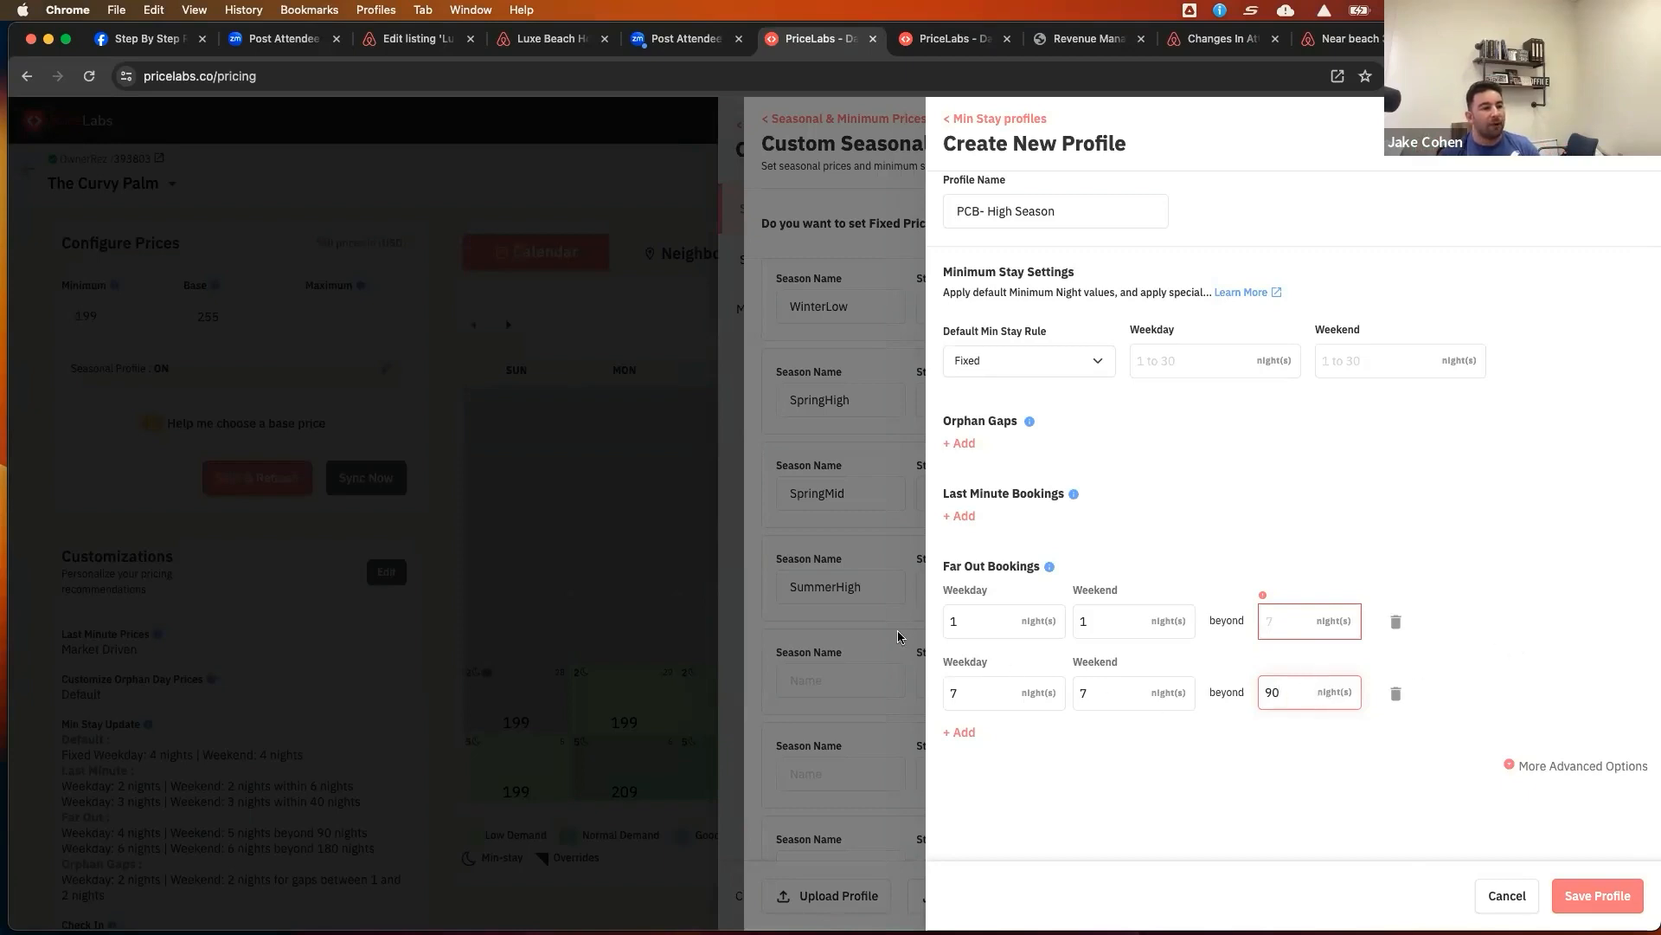
Set the first far-out booking rule to 5 weekday and 5 weekend nights beyond 60 nights
{"action": "left_click_drag", "start_coordinate": [960, 621], "coordinate": [945, 621]}
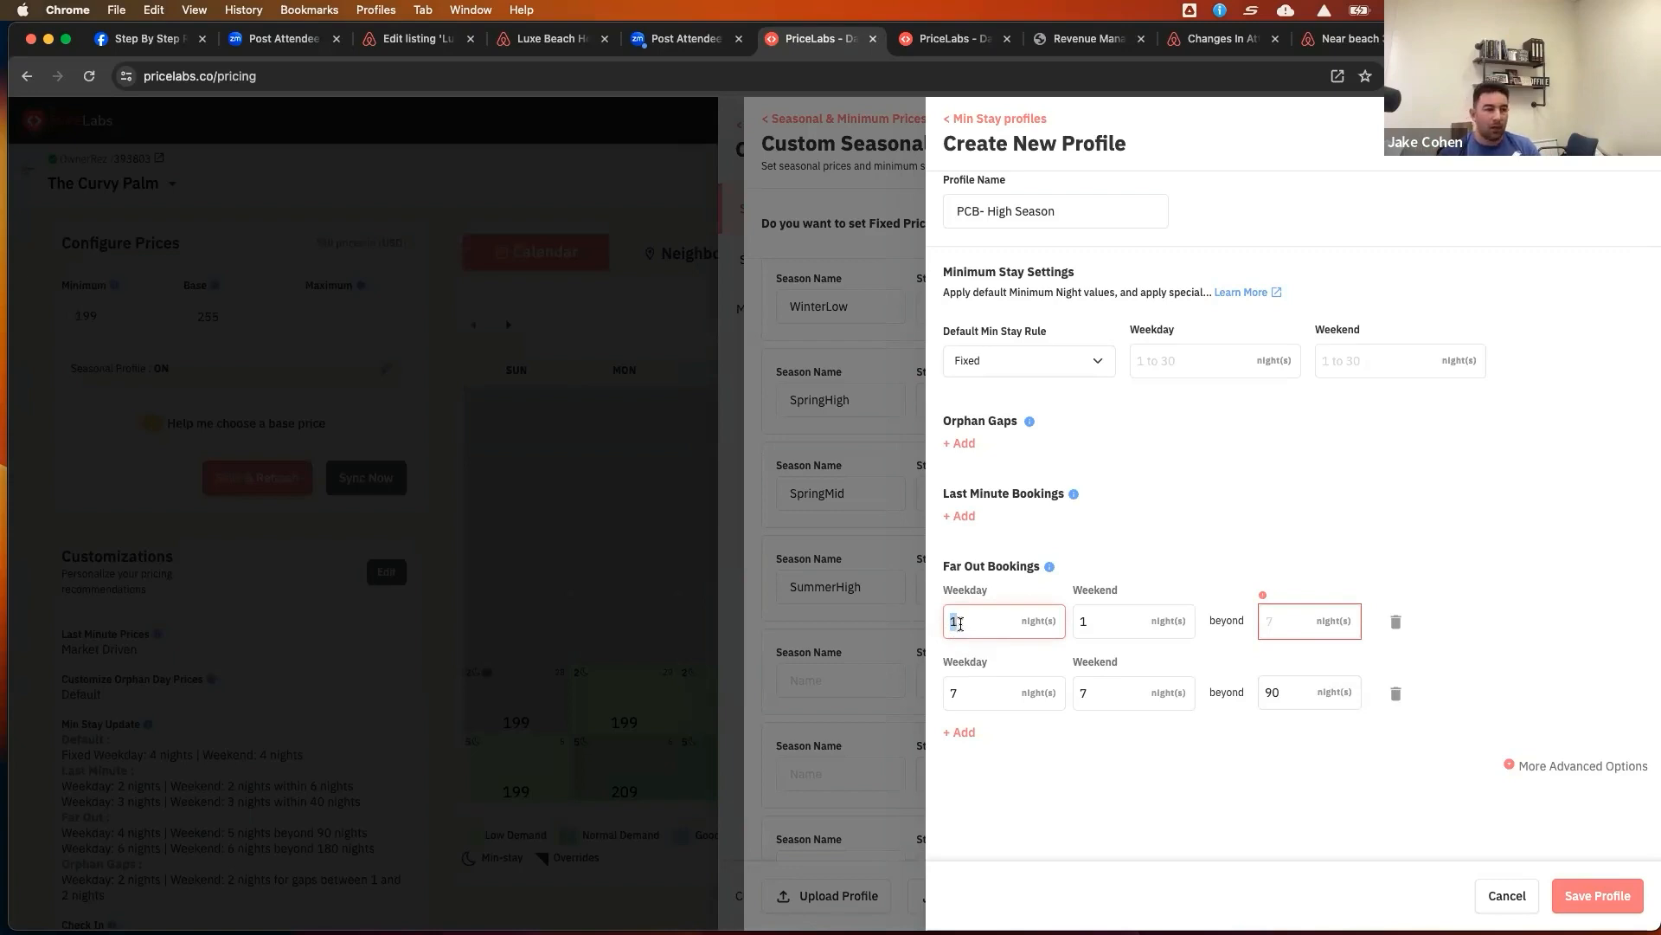
{"action": "left_click", "coordinate": [964, 620]}
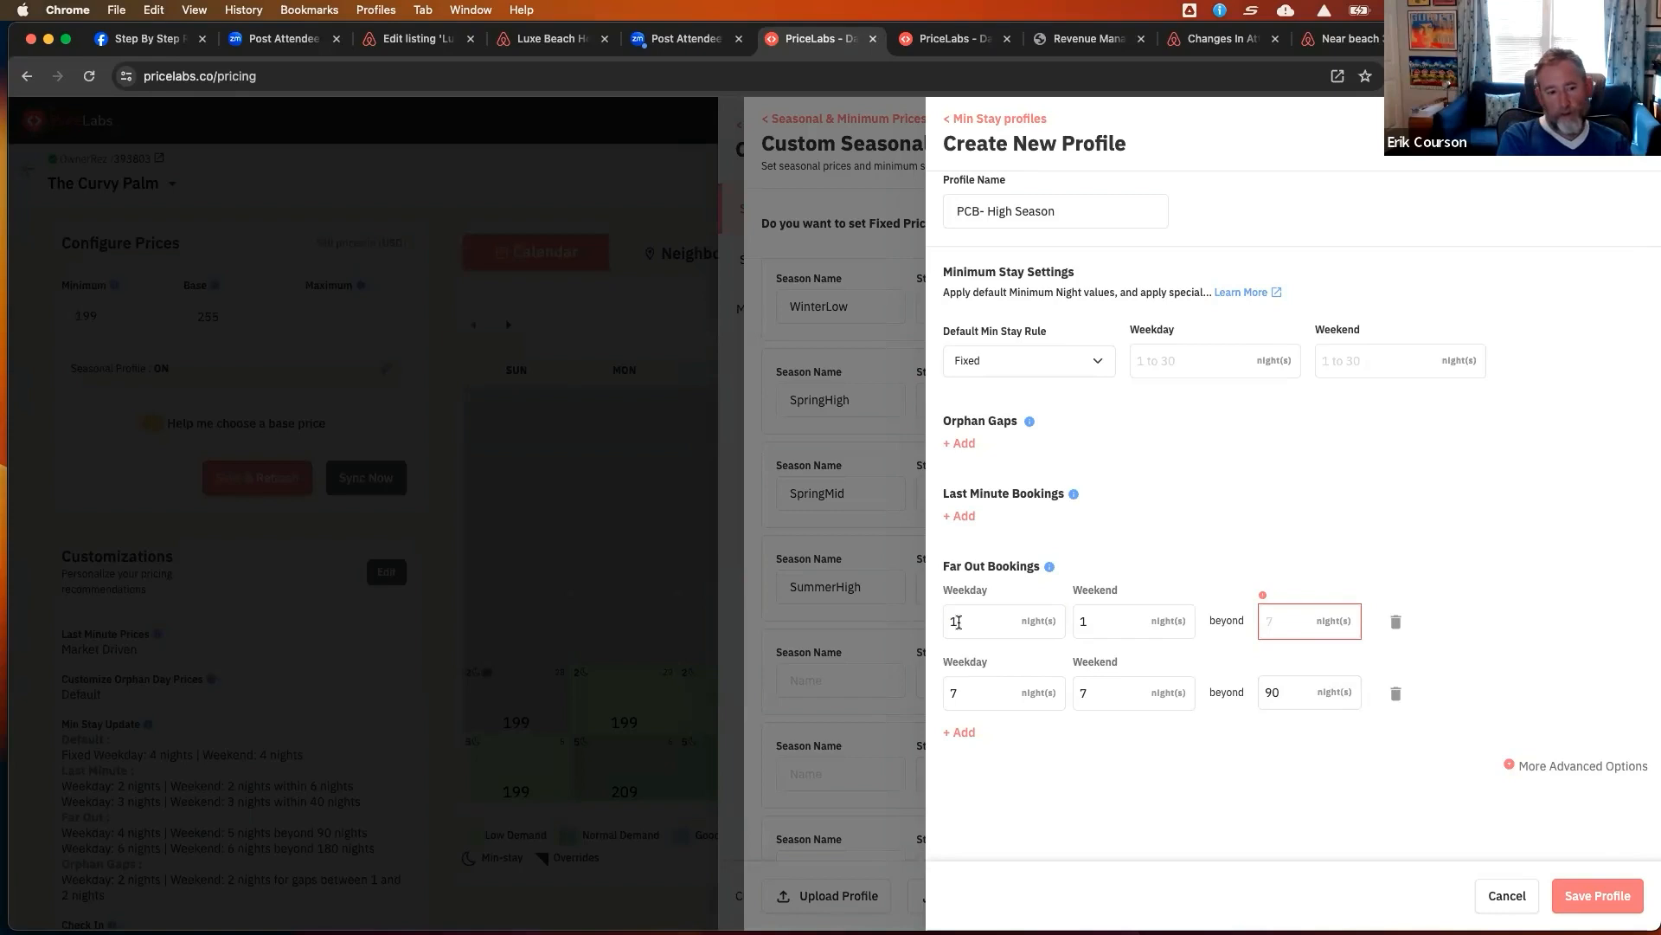
{"action": "left_click_drag", "start_coordinate": [958, 622], "coordinate": [934, 621]}
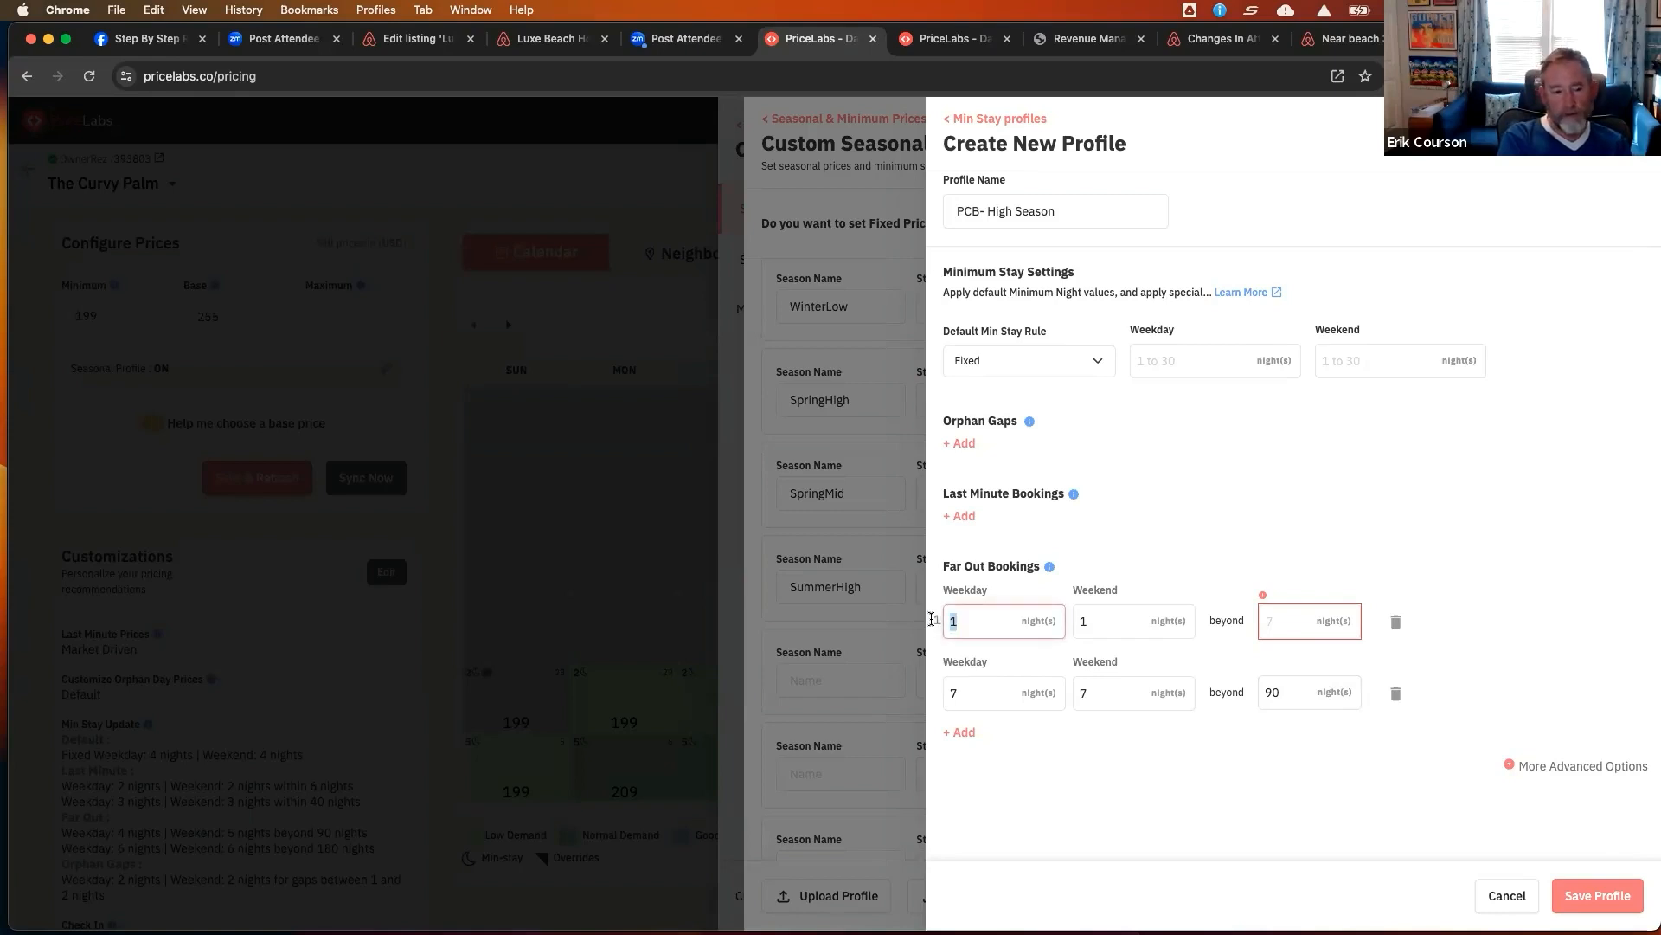
{"action": "left_click_drag", "start_coordinate": [1104, 625], "coordinate": [1072, 623]}
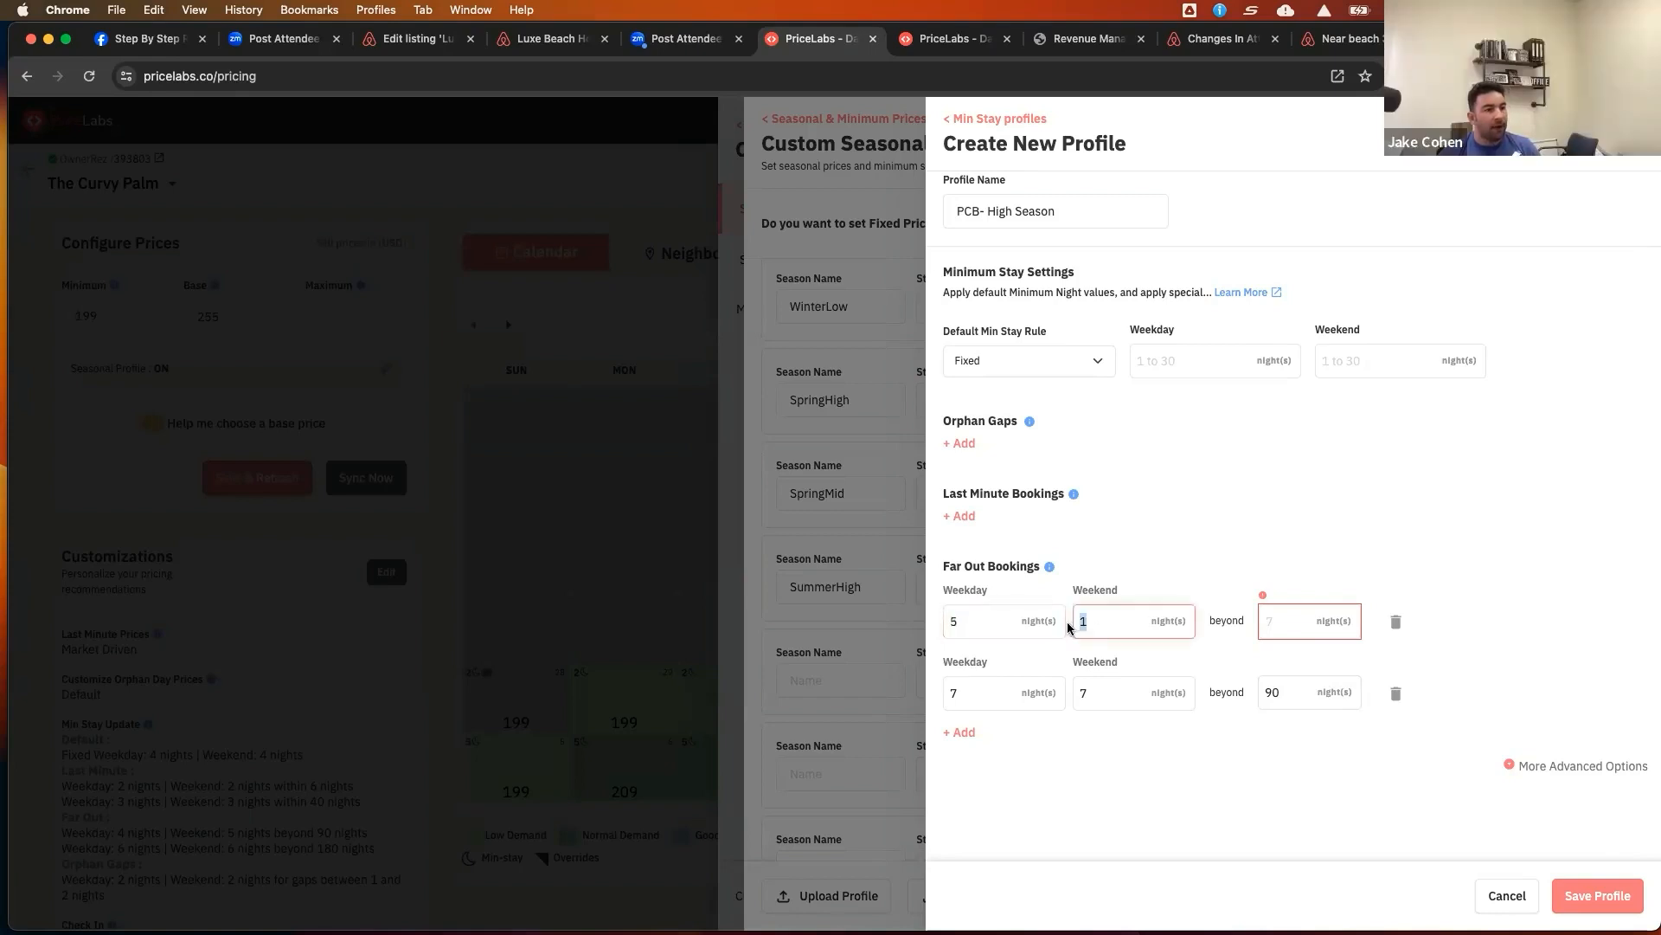
{"action": "type", "text": "5"}
{"action": "left_click", "coordinate": [1311, 637]}
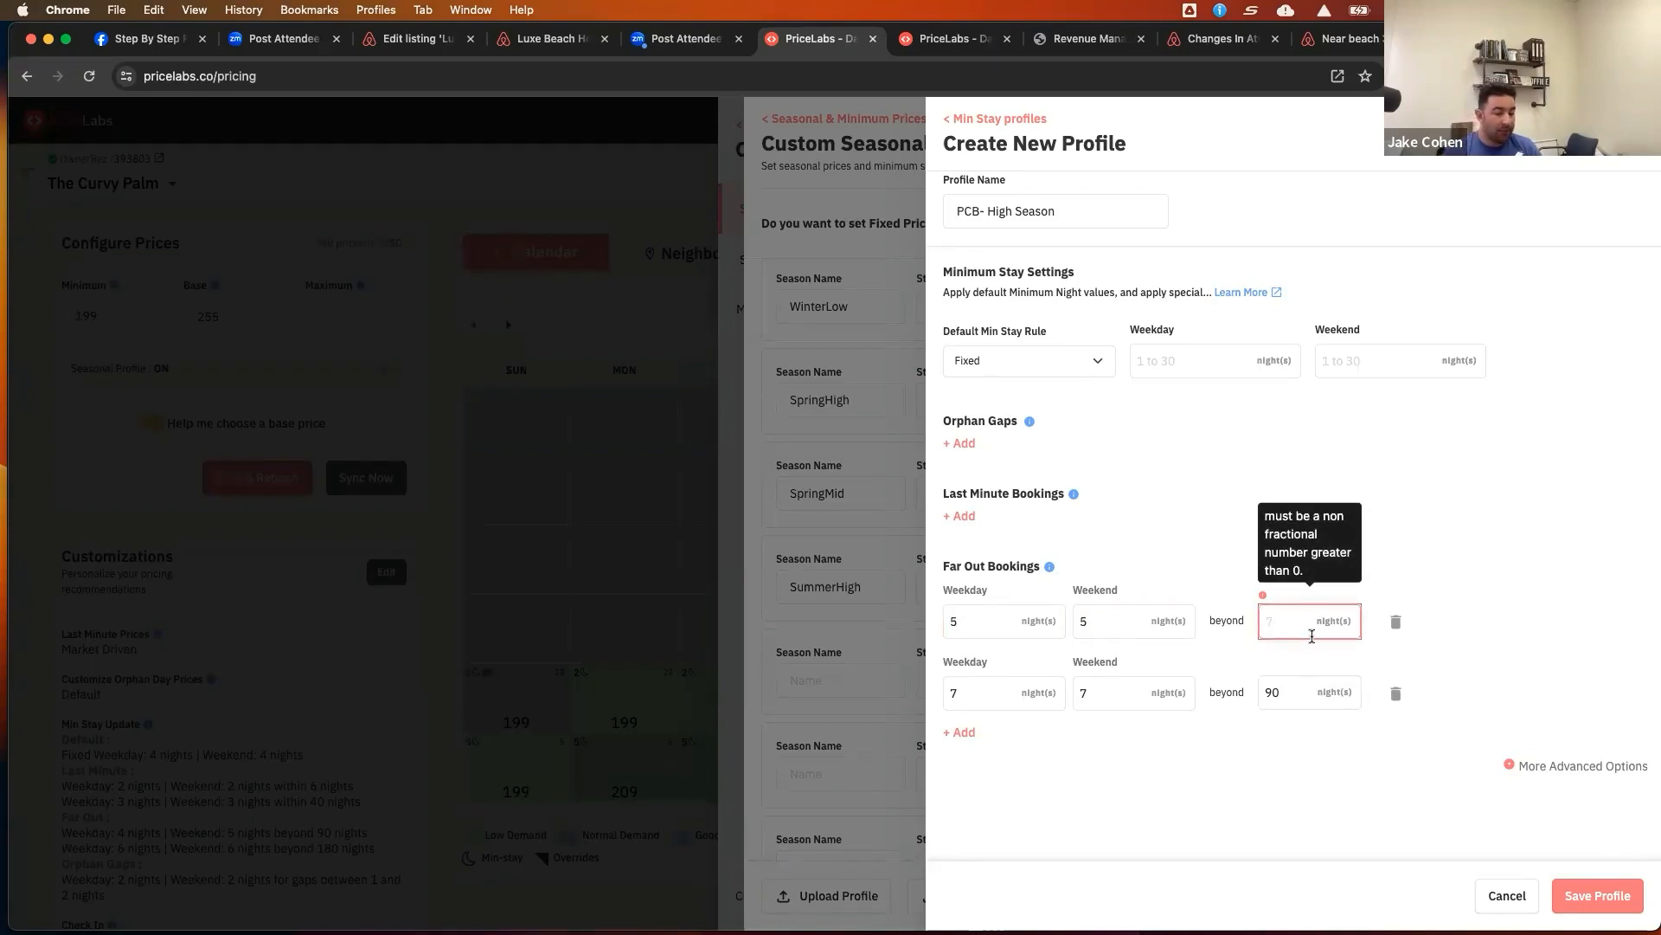
{"action": "type", "text": "60"}
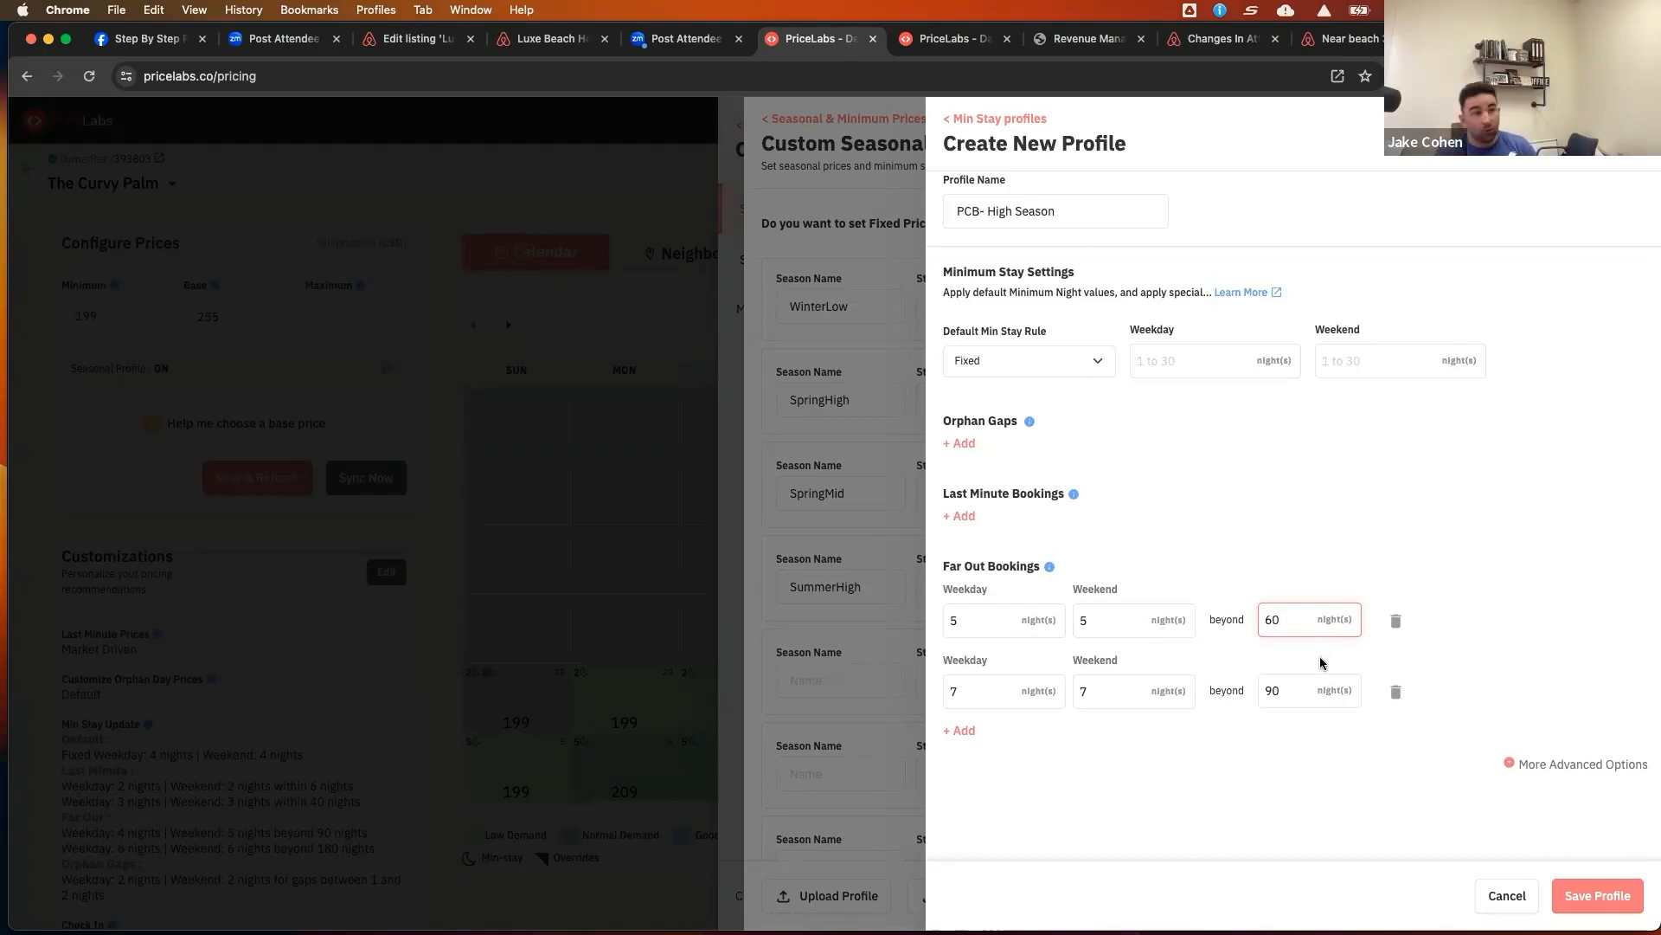
Keep the default min stay rule Fixed and set the default minimums to 3 weekday and 4 weekend nights
{"action": "left_click", "coordinate": [998, 366]}
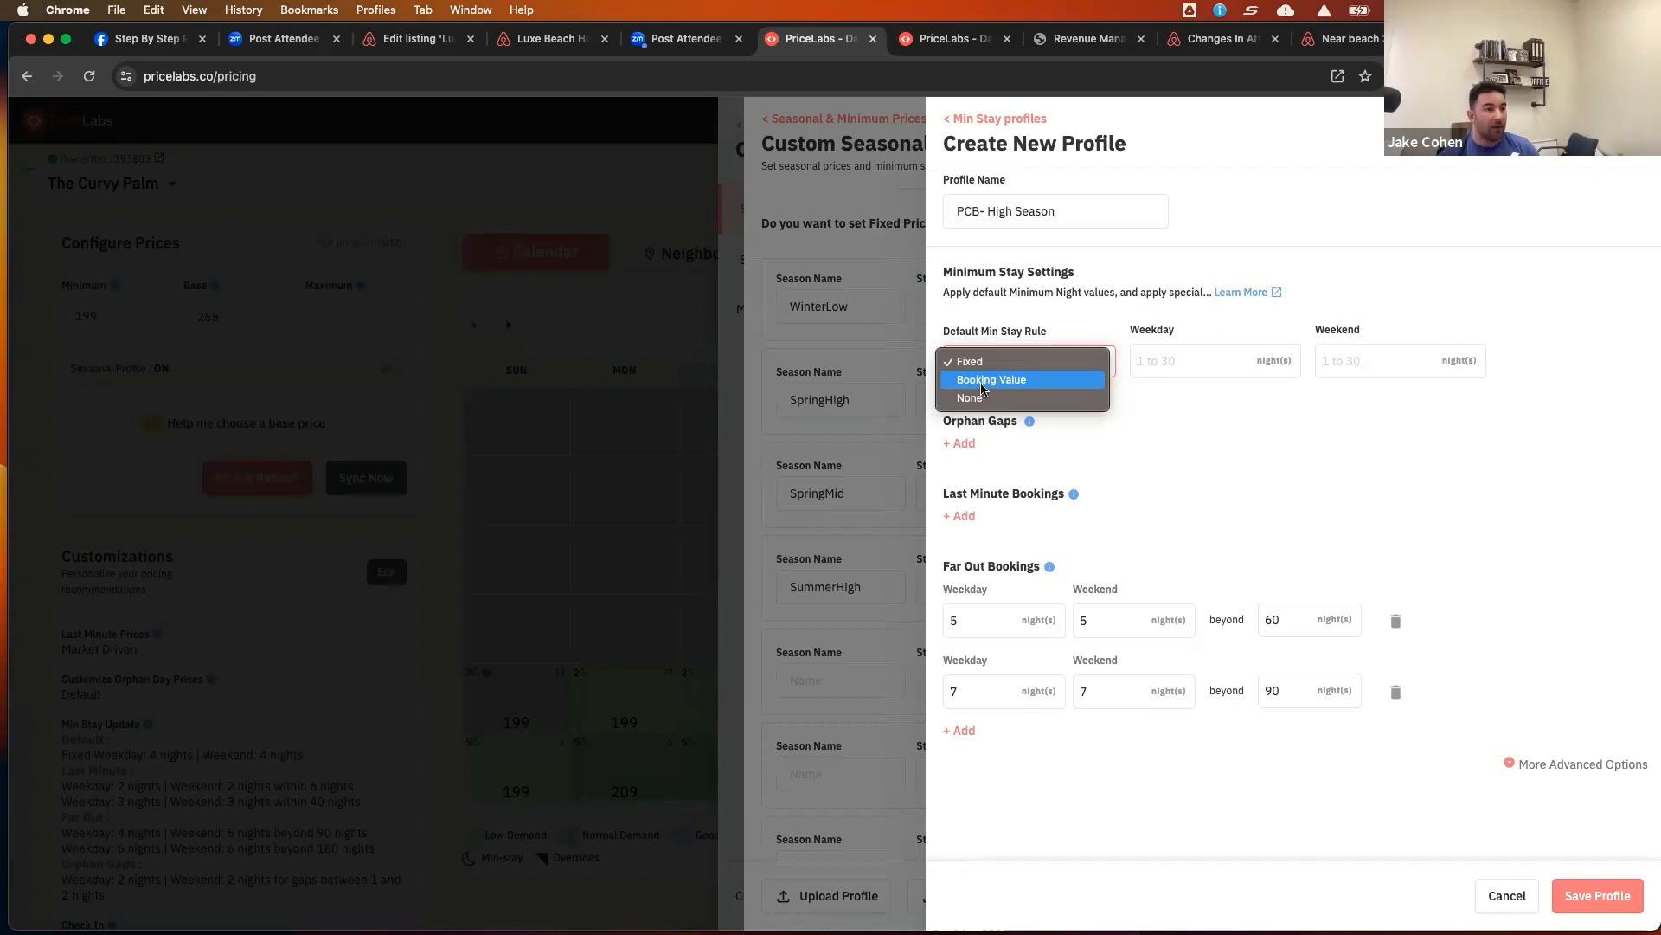
{"action": "left_click", "coordinate": [1000, 363]}
{"action": "left_click", "coordinate": [1170, 364]}
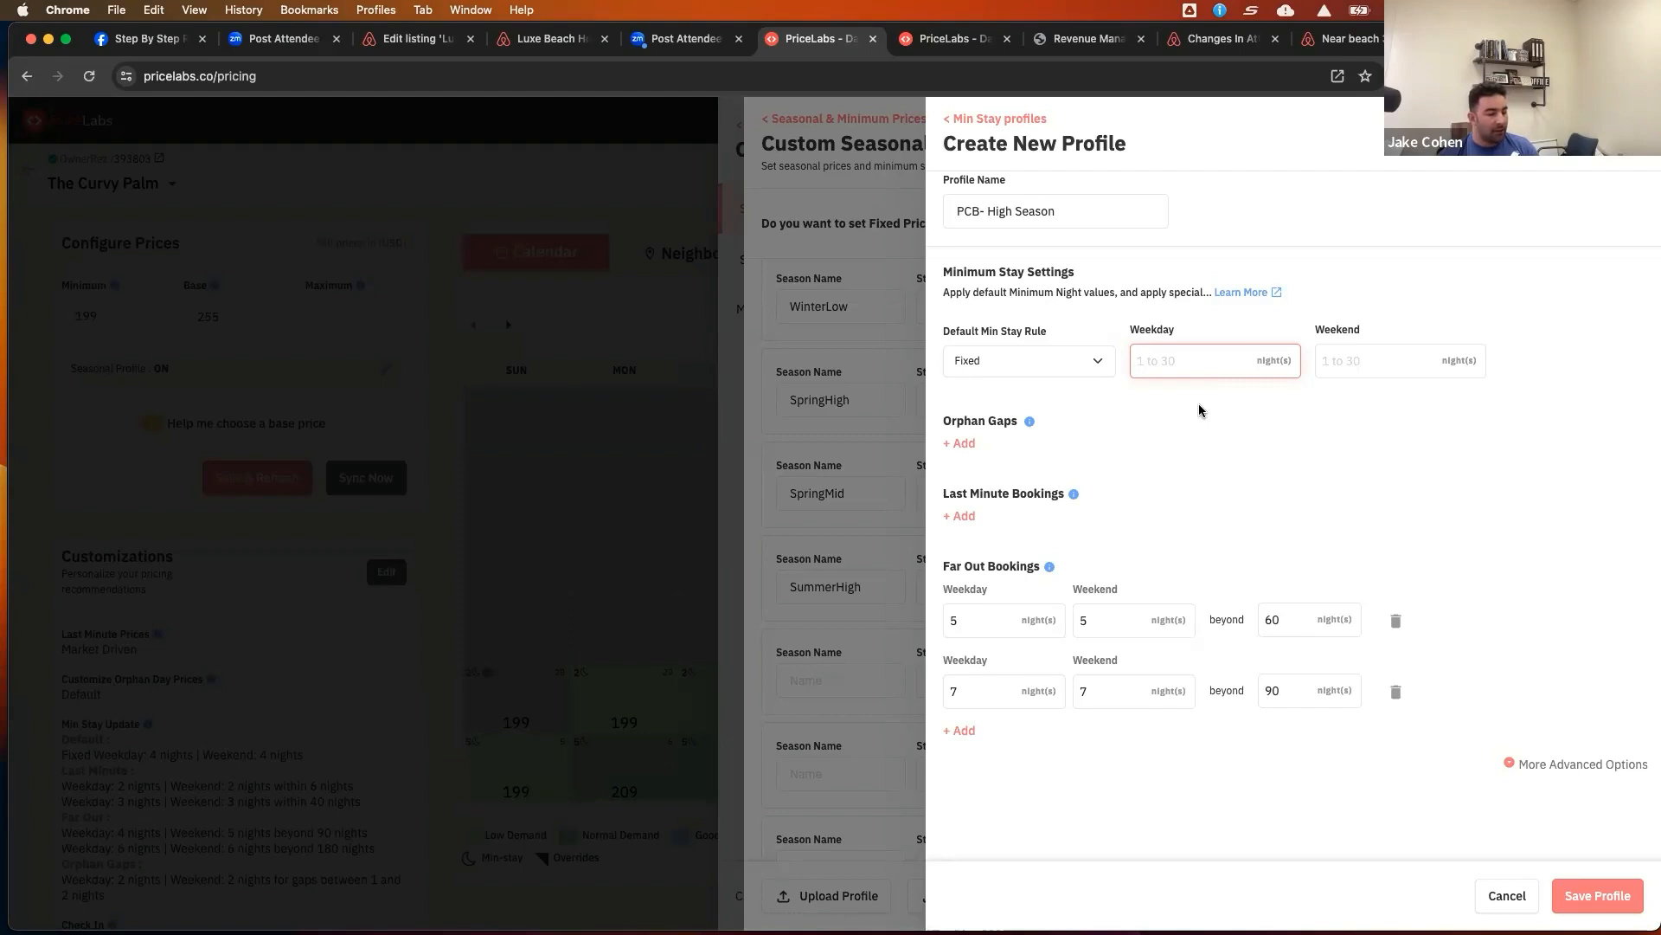
{"action": "type", "text": "3"}
{"action": "left_click", "coordinate": [1346, 364]}
{"action": "type", "text": "4"}
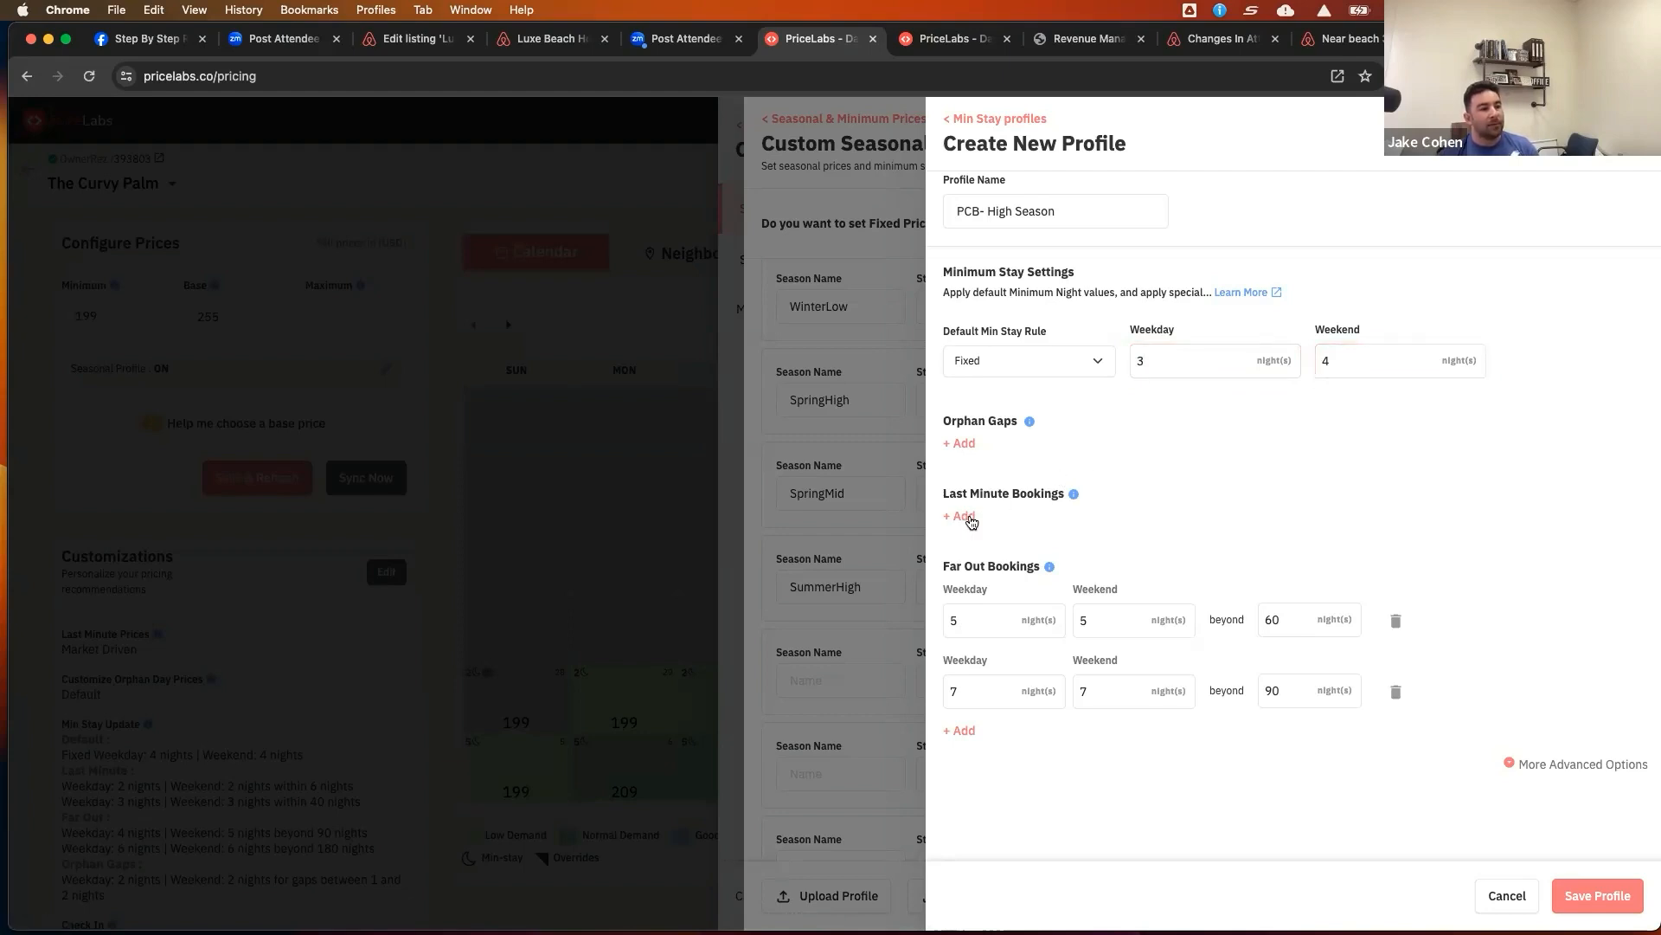
Add two last-minute booking rules and set the second to 2 weekday and 3 weekend nights within 20 nights
{"action": "left_click", "coordinate": [973, 518]}
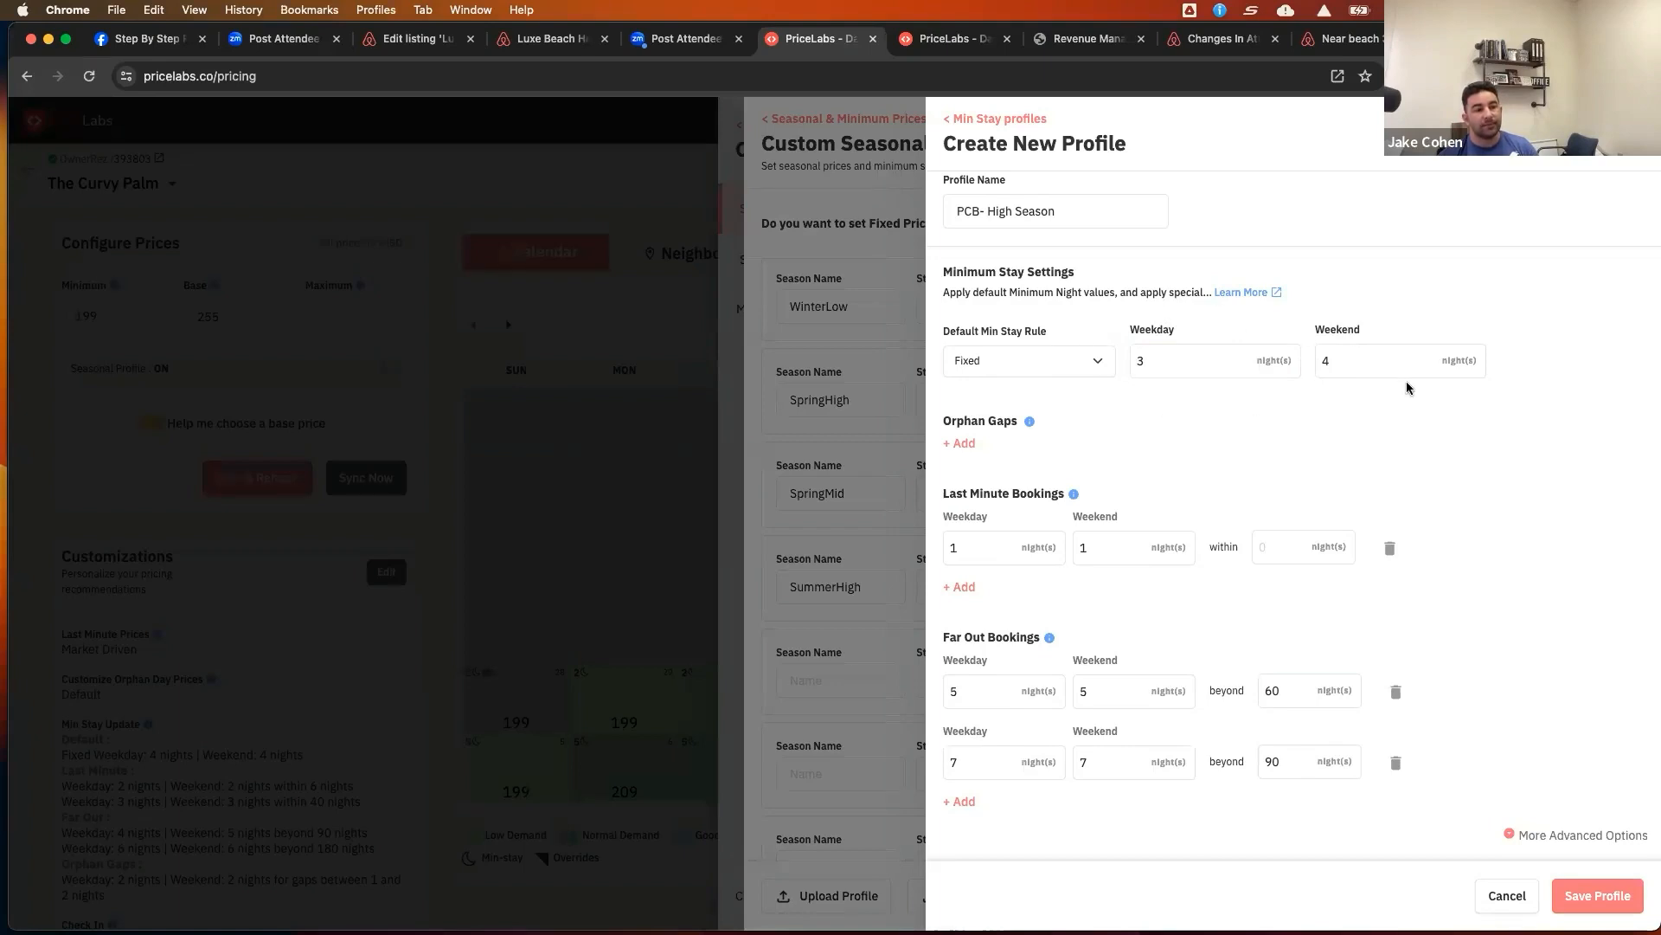
{"action": "left_click", "coordinate": [962, 588]}
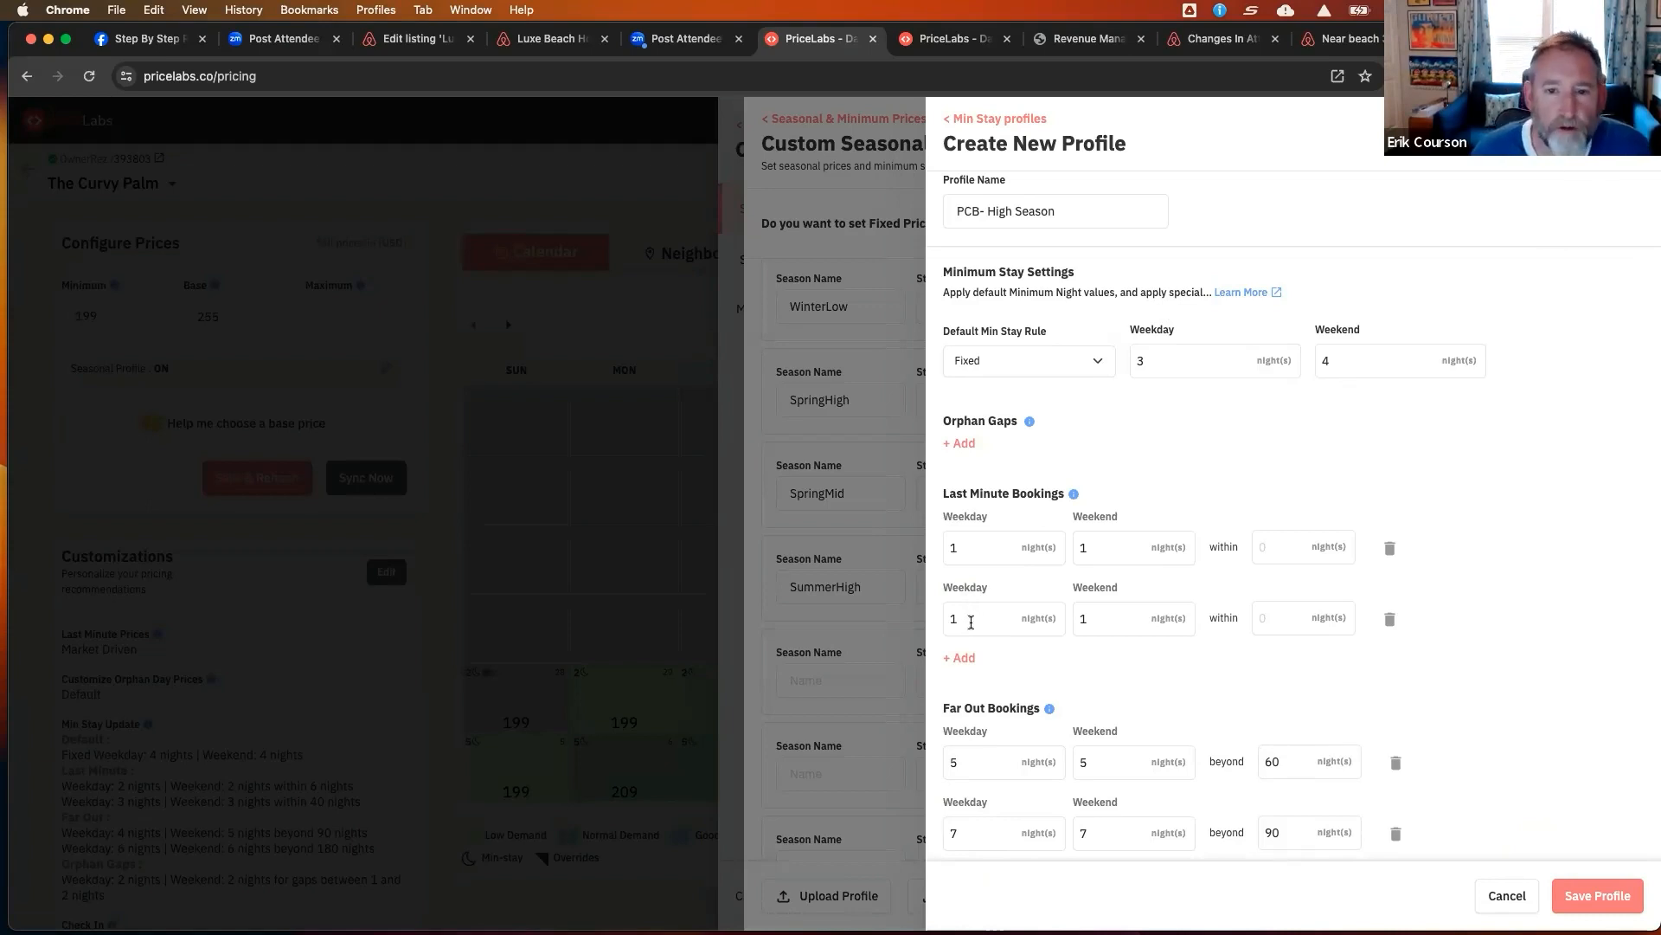
{"action": "left_click_drag", "start_coordinate": [961, 620], "coordinate": [934, 624]}
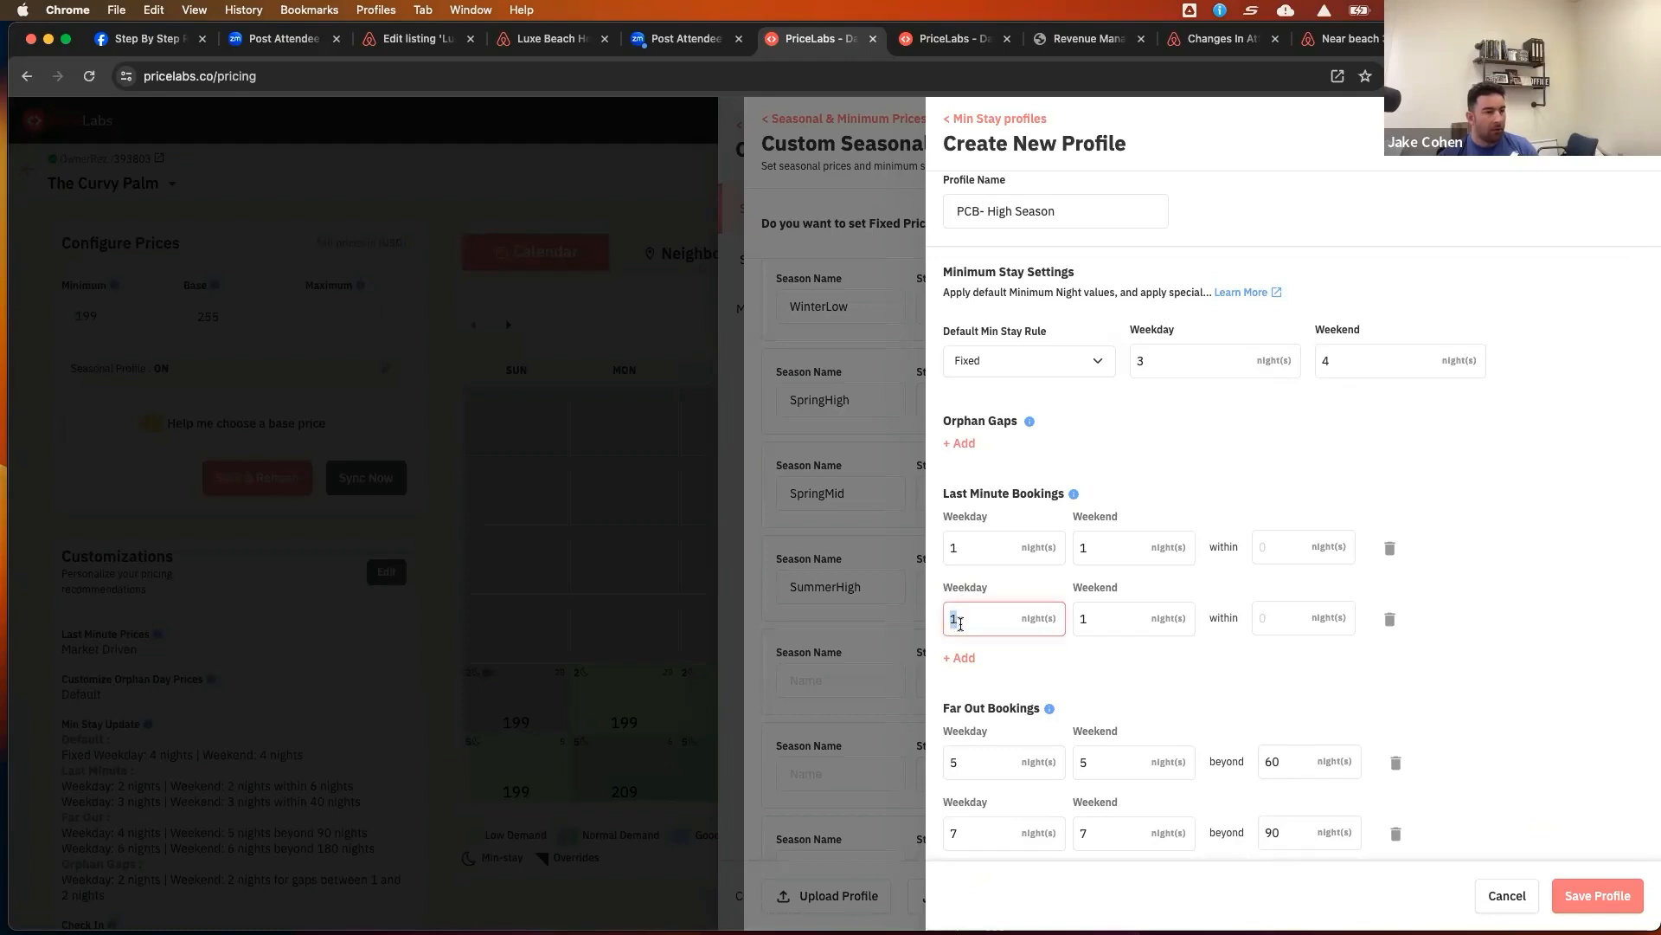
{"action": "type", "text": "2"}
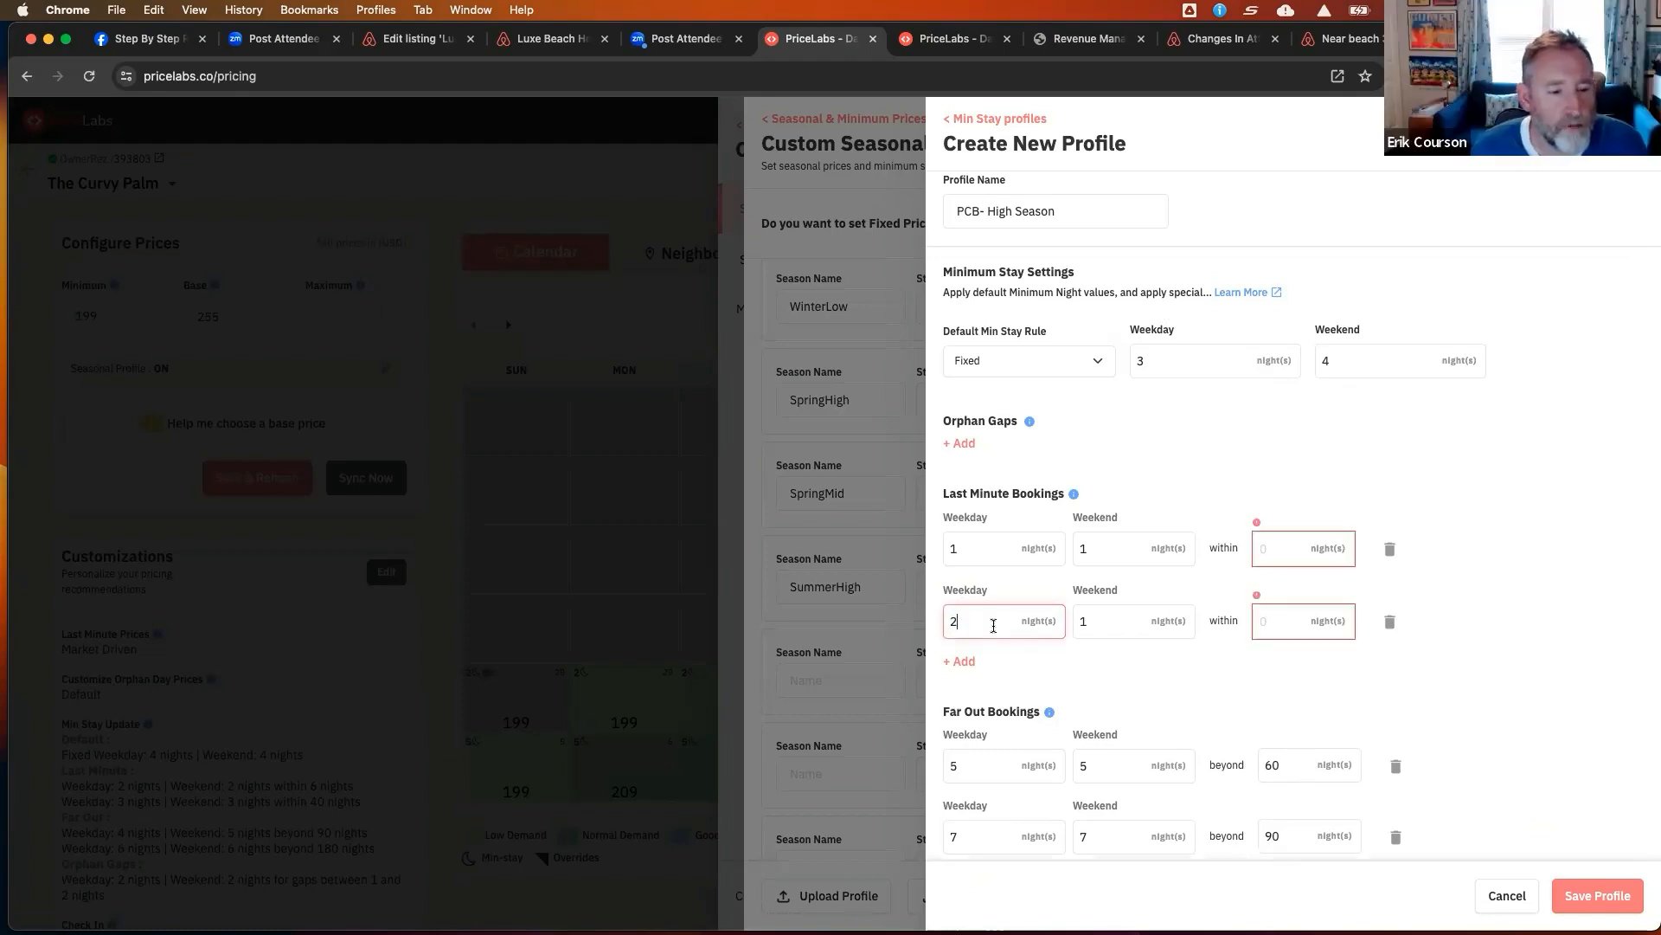
{"action": "left_click_drag", "start_coordinate": [1092, 623], "coordinate": [1073, 623]}
{"action": "type", "text": "3"}
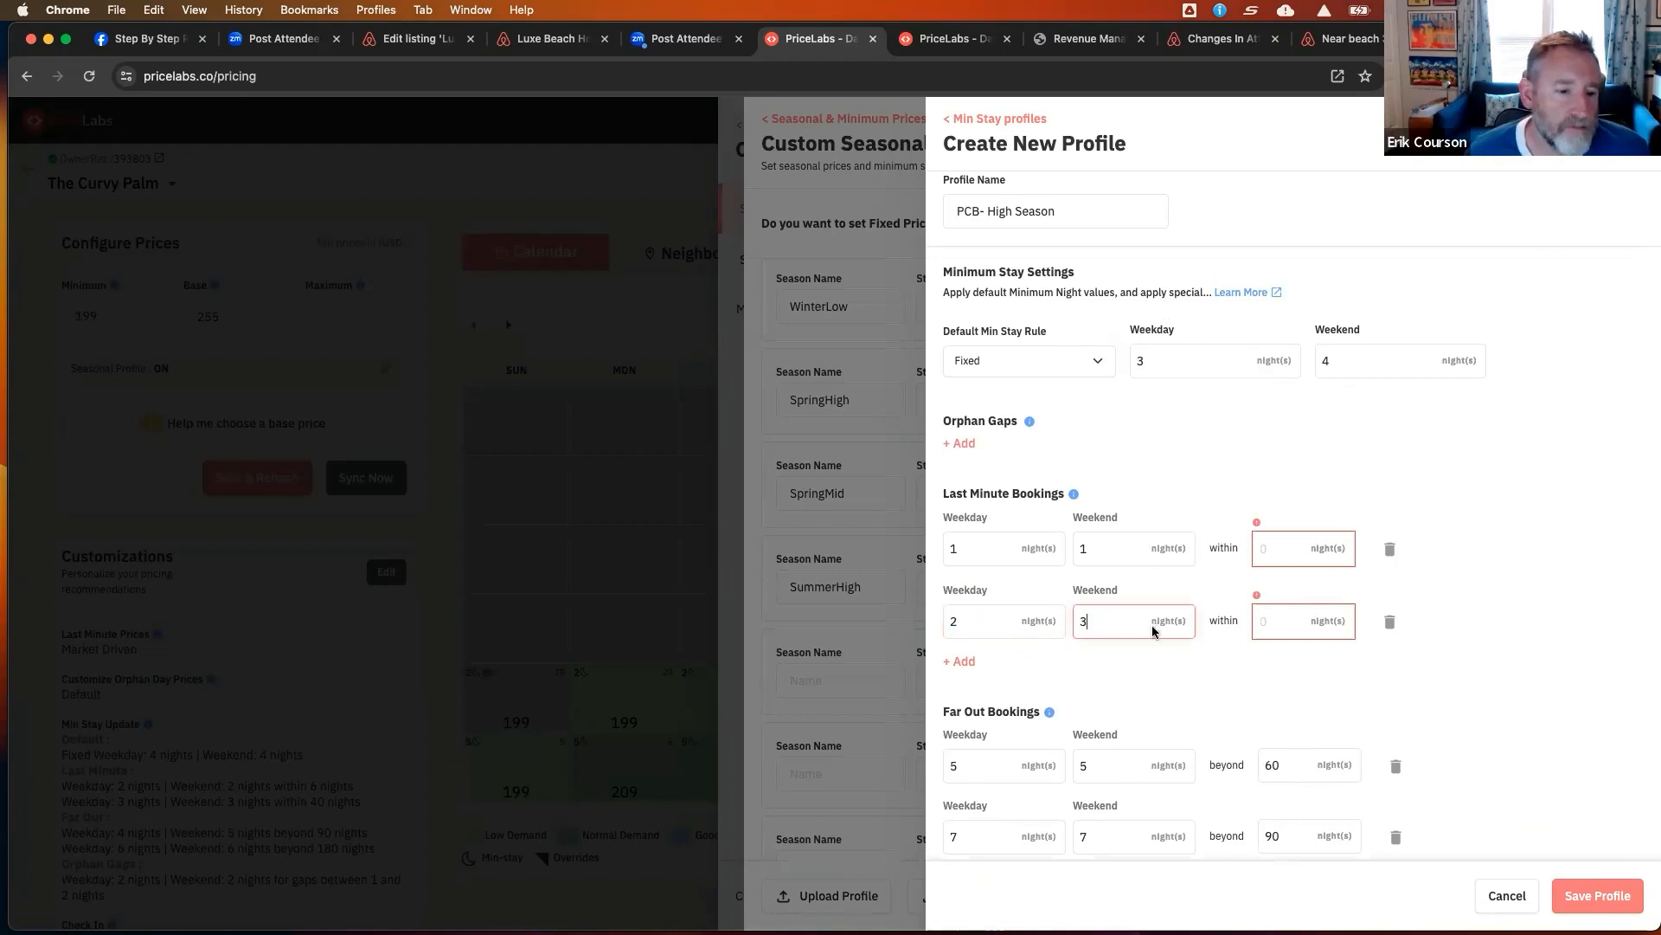
{"action": "left_click", "coordinate": [1308, 629]}
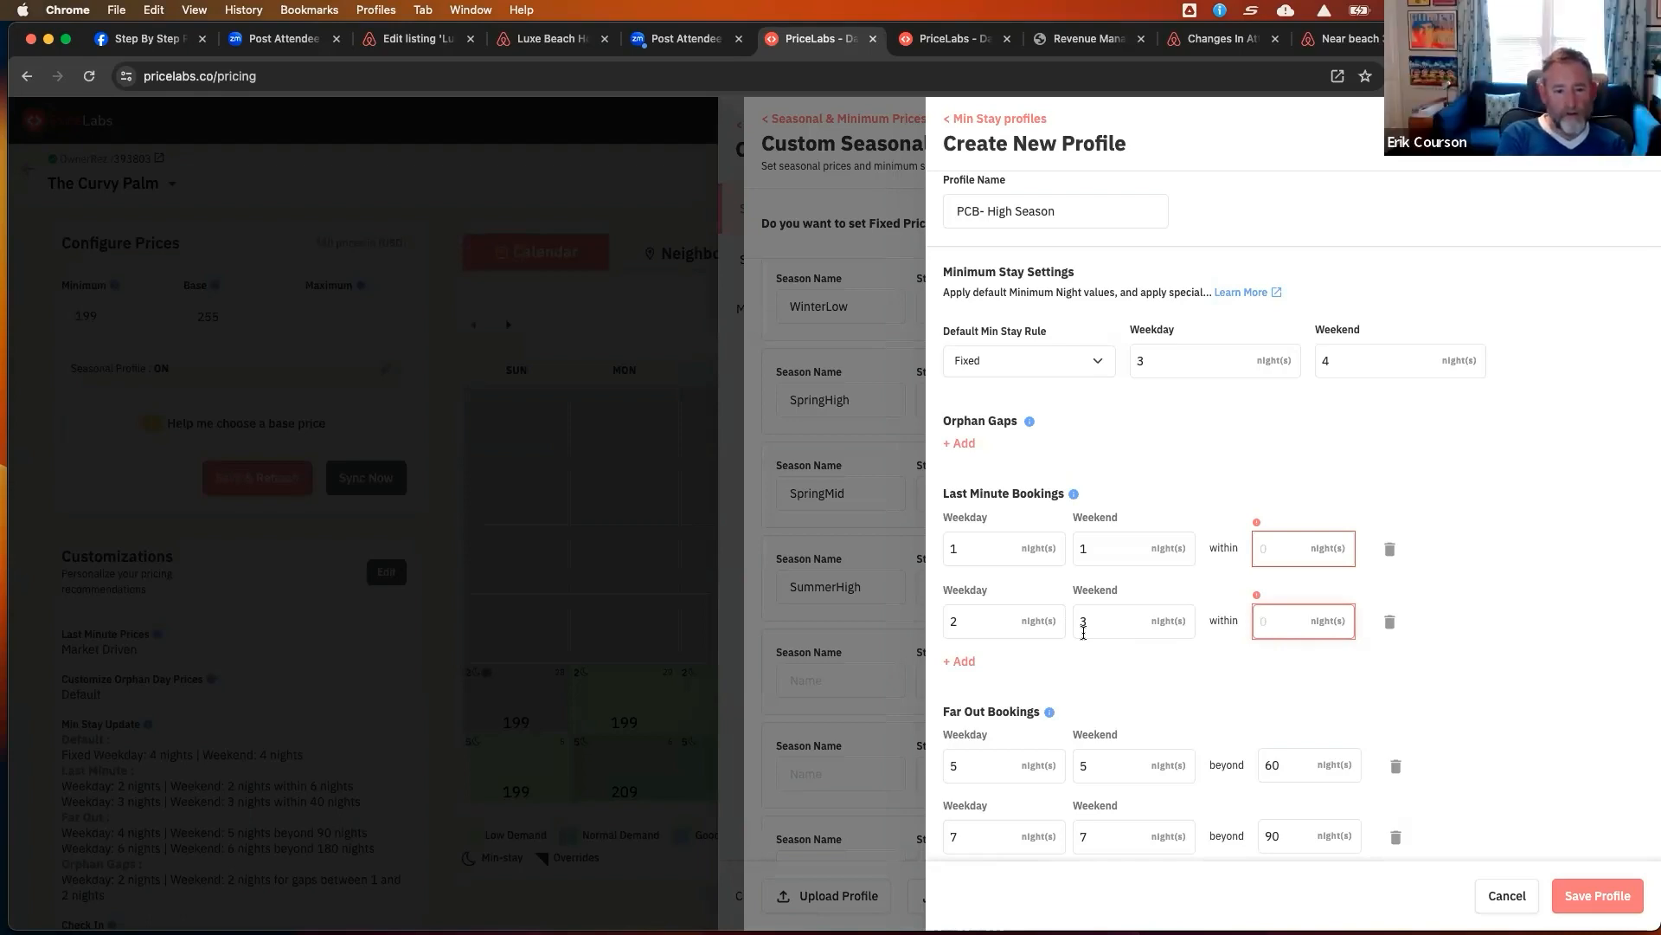
{"action": "type", "text": "2"}
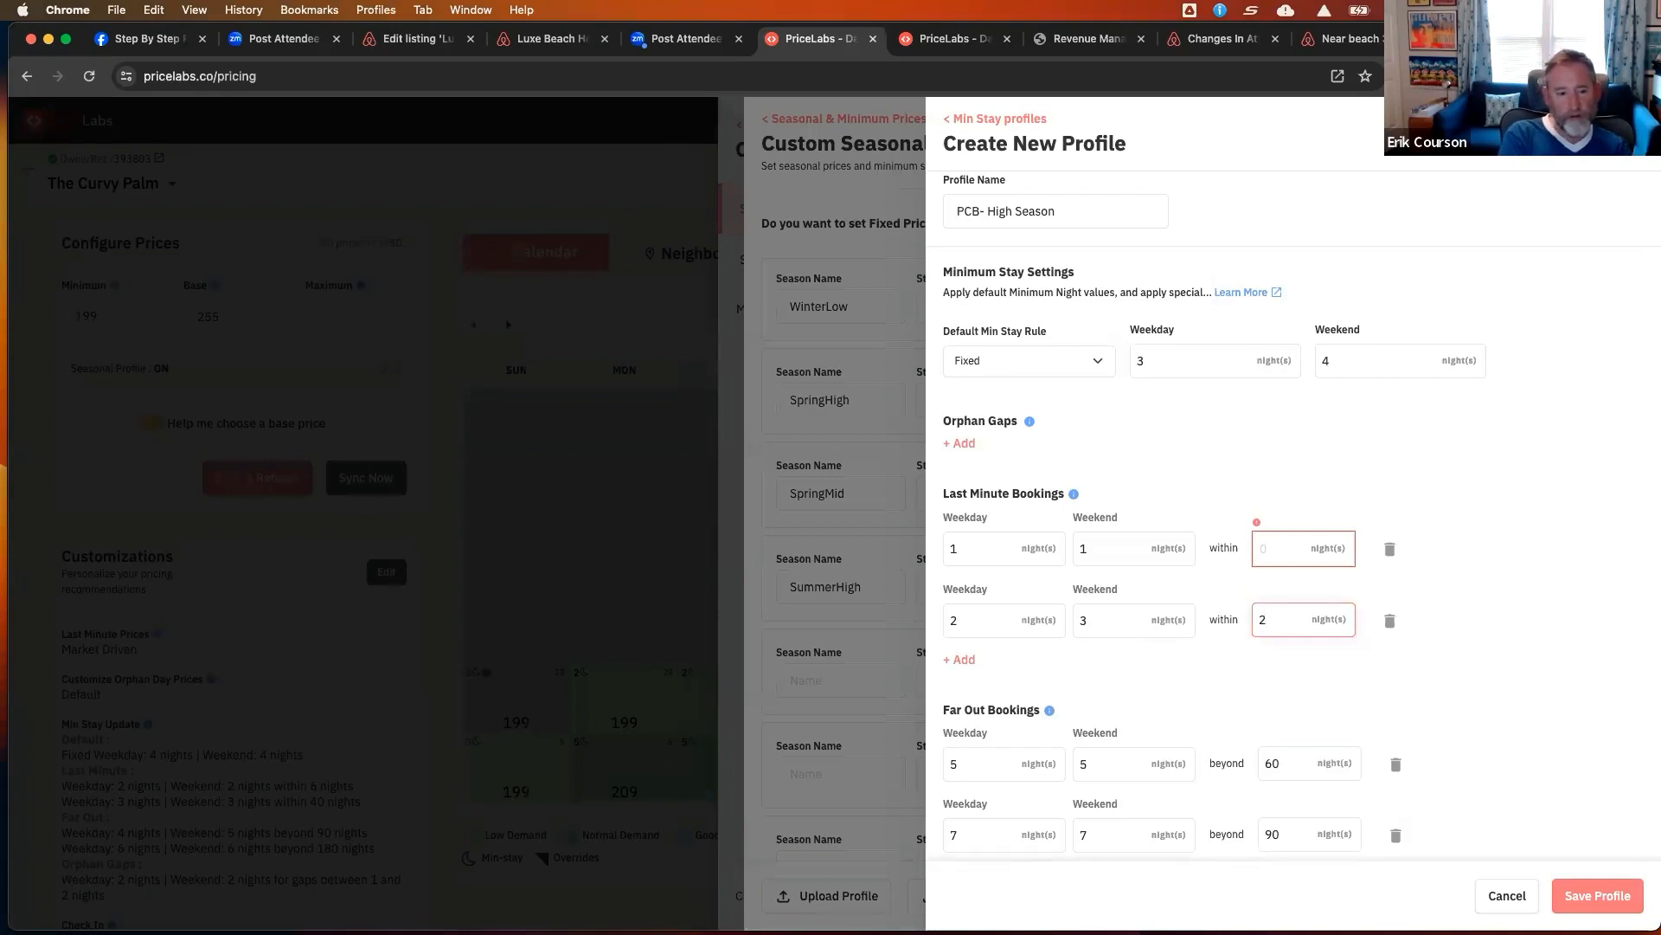
{"action": "type", "text": "0"}
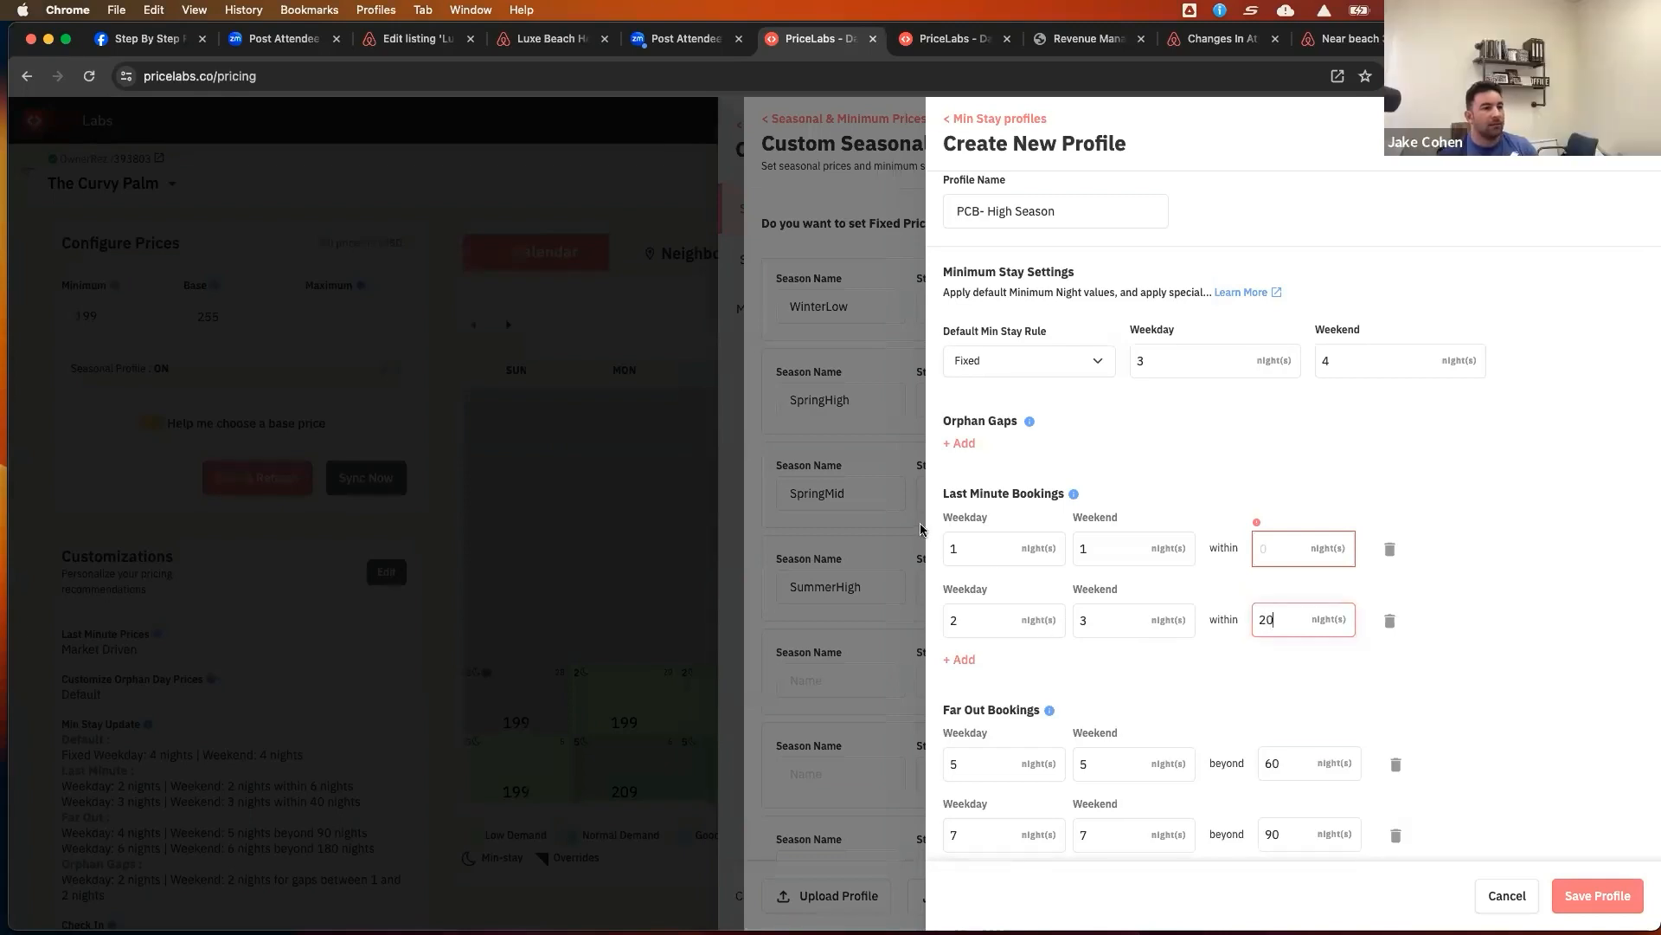
Set the first last-minute booking rule to 2 weekday and 2 weekend nights within 14 nights
{"action": "left_click_drag", "start_coordinate": [959, 546], "coordinate": [945, 543]}
{"action": "type", "text": "2"}
{"action": "double_click", "coordinate": [1090, 548]}
{"action": "type", "text": "3"}
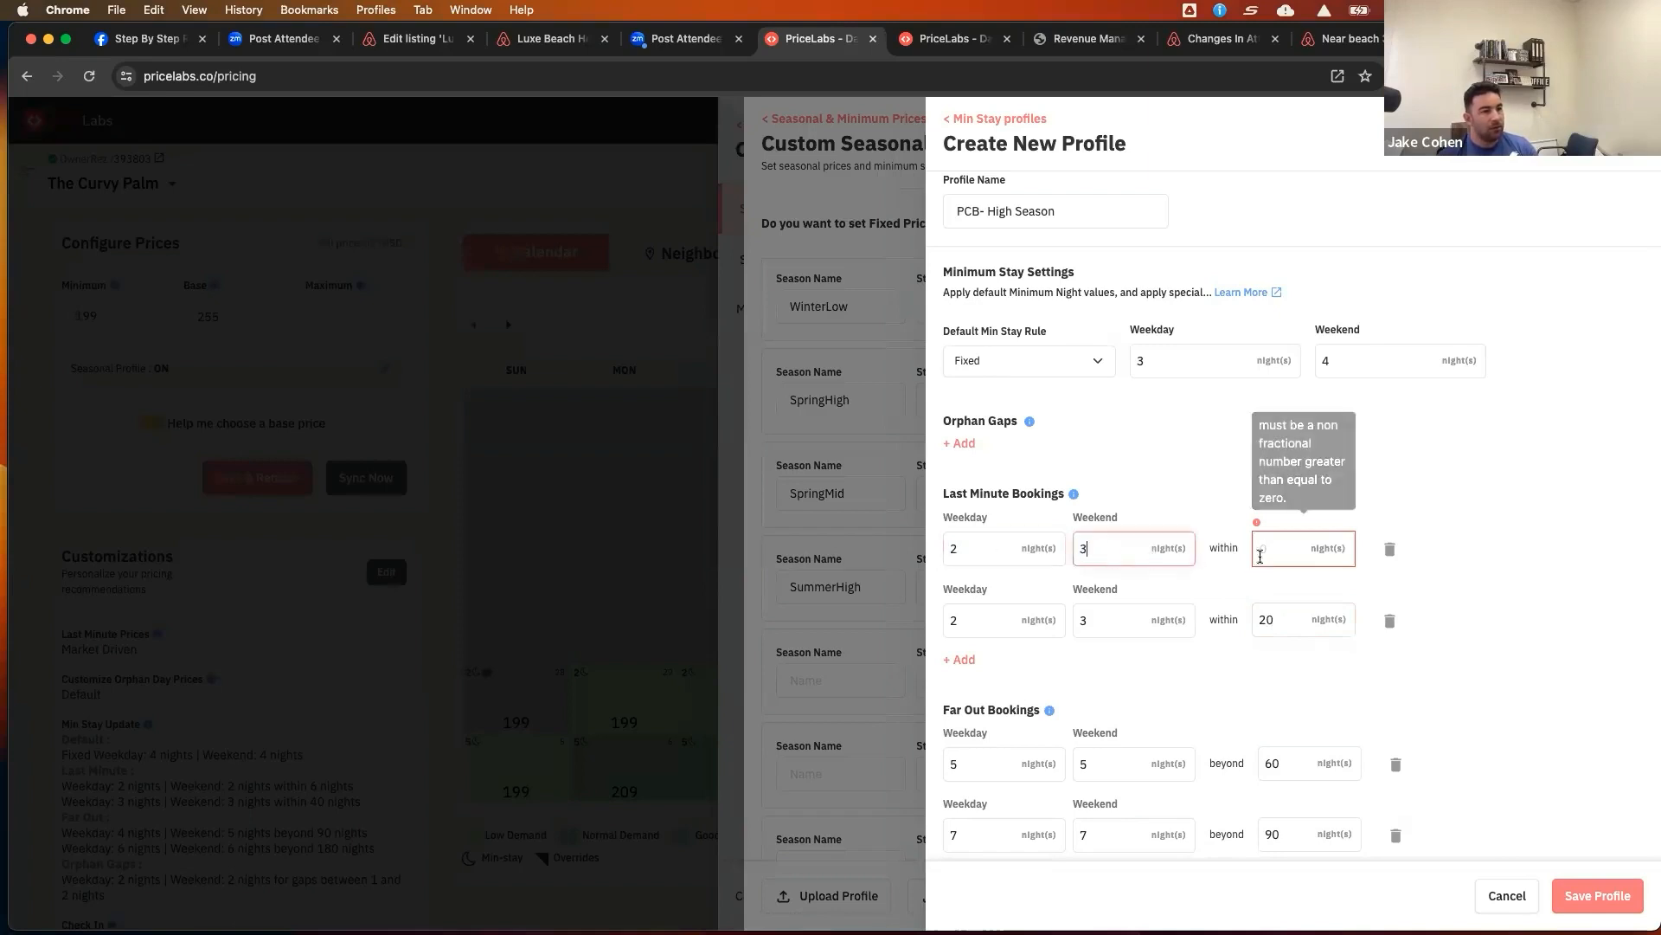
{"action": "key", "text": "BackSpace"}
{"action": "type", "text": "2"}
{"action": "left_click", "coordinate": [1295, 558]}
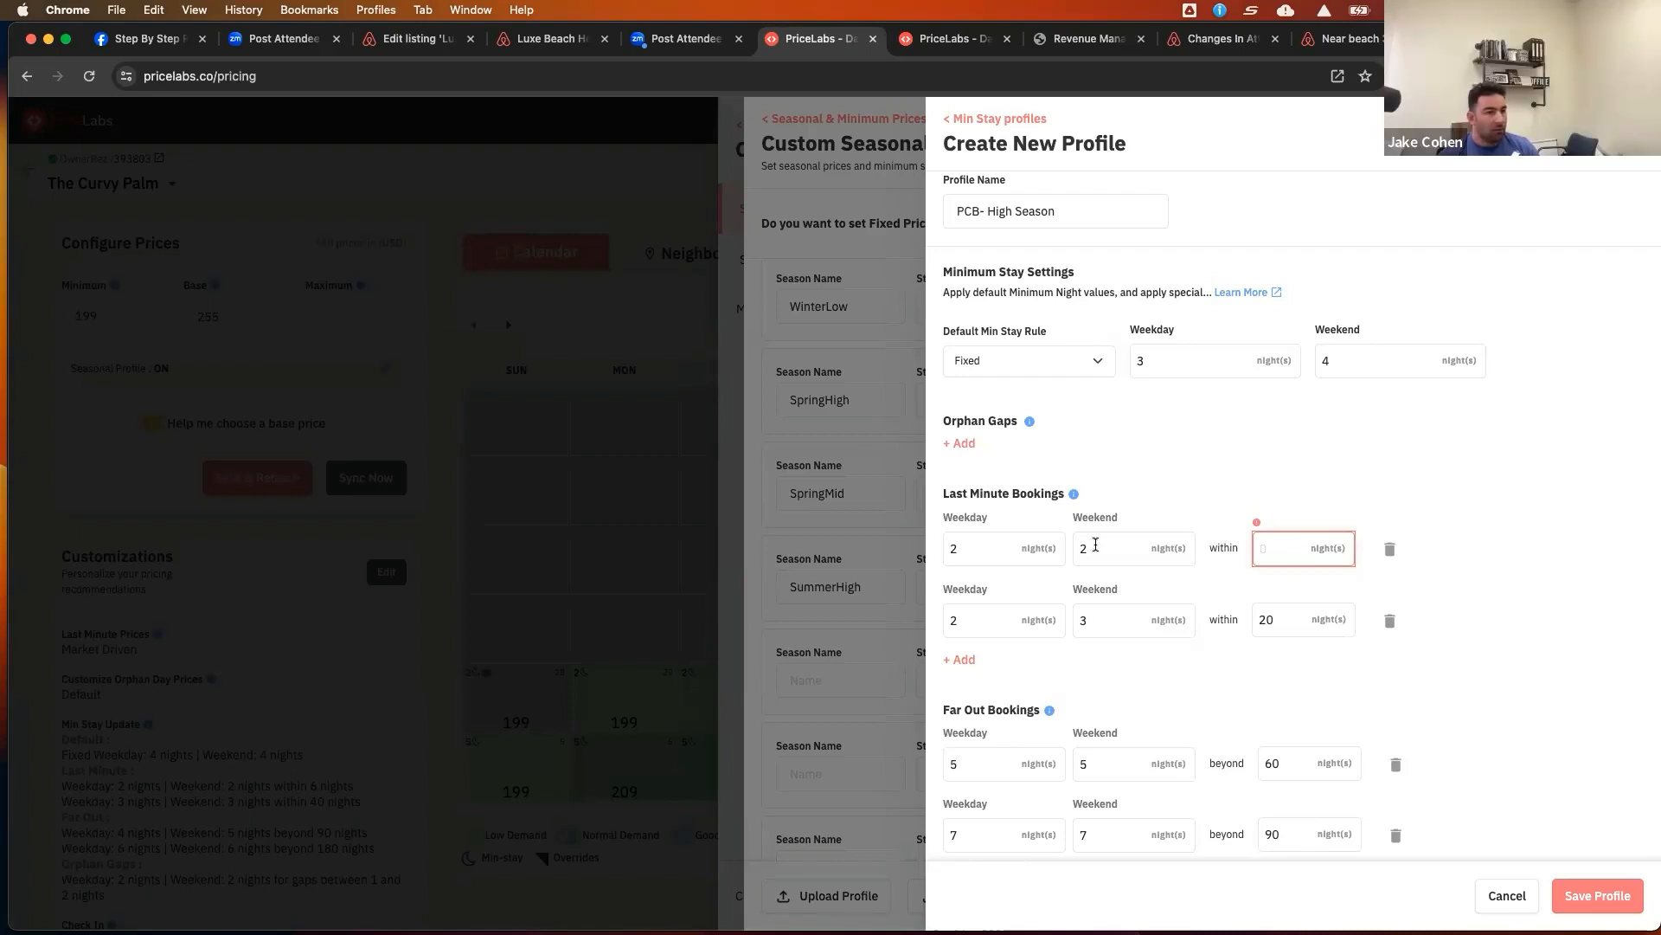
{"action": "type", "text": "14"}
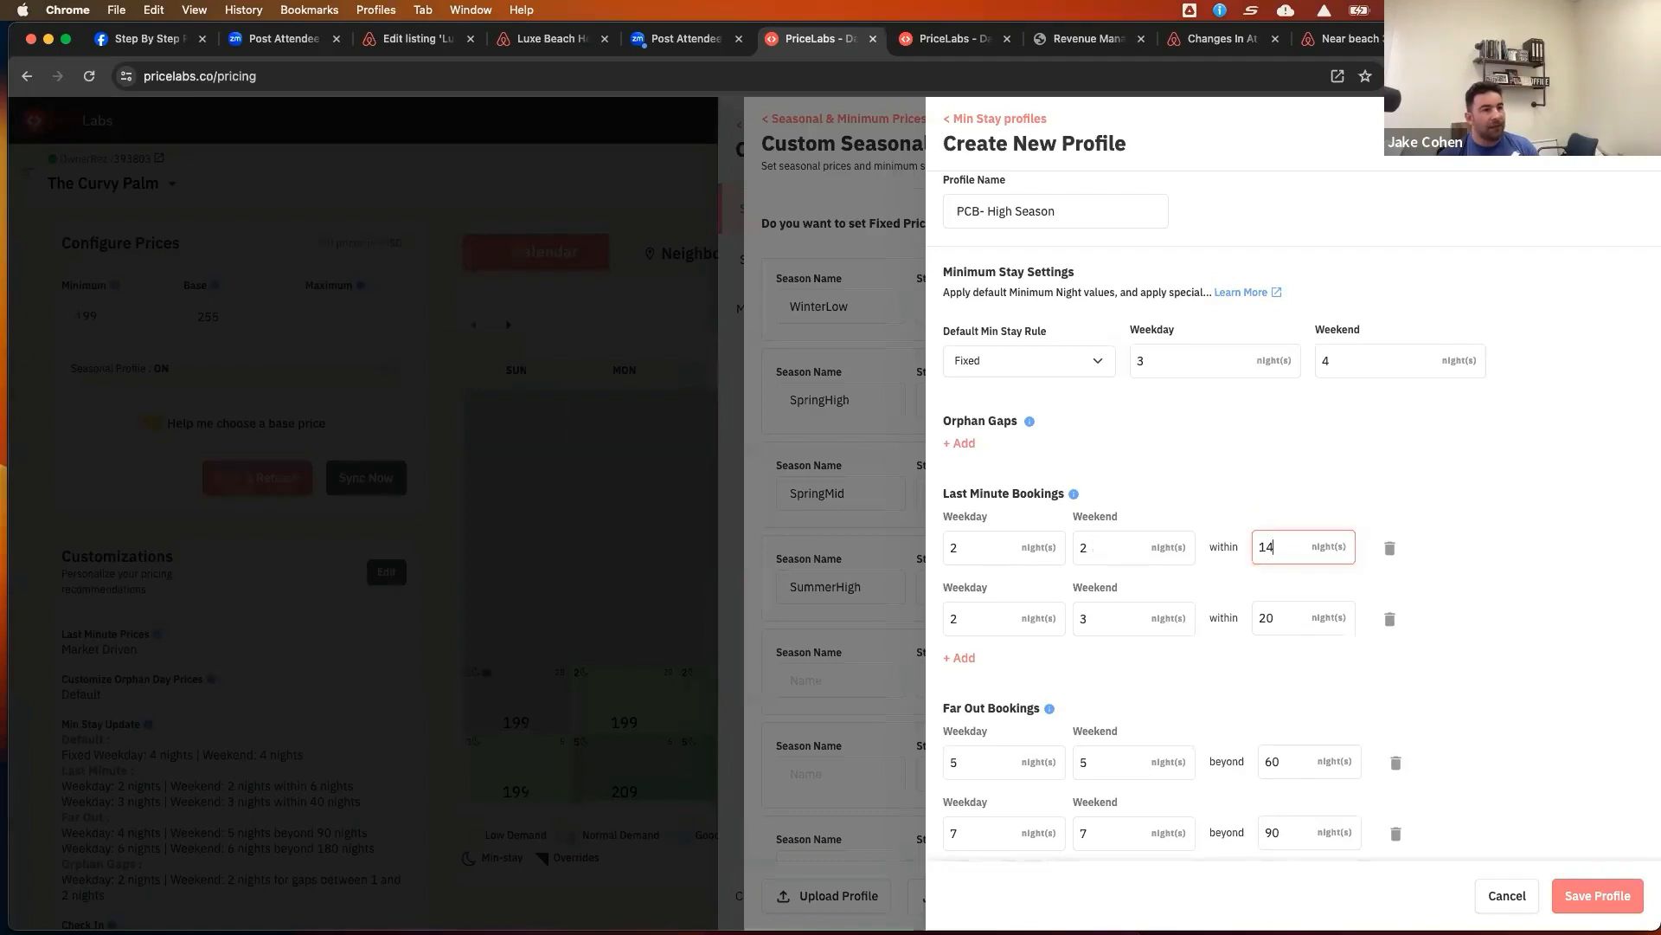
Extend the second last-minute booking rule's window to within 30 nights
{"action": "scroll", "coordinate": [1099, 551], "scroll_direction": "down", "scroll_amount": 1}
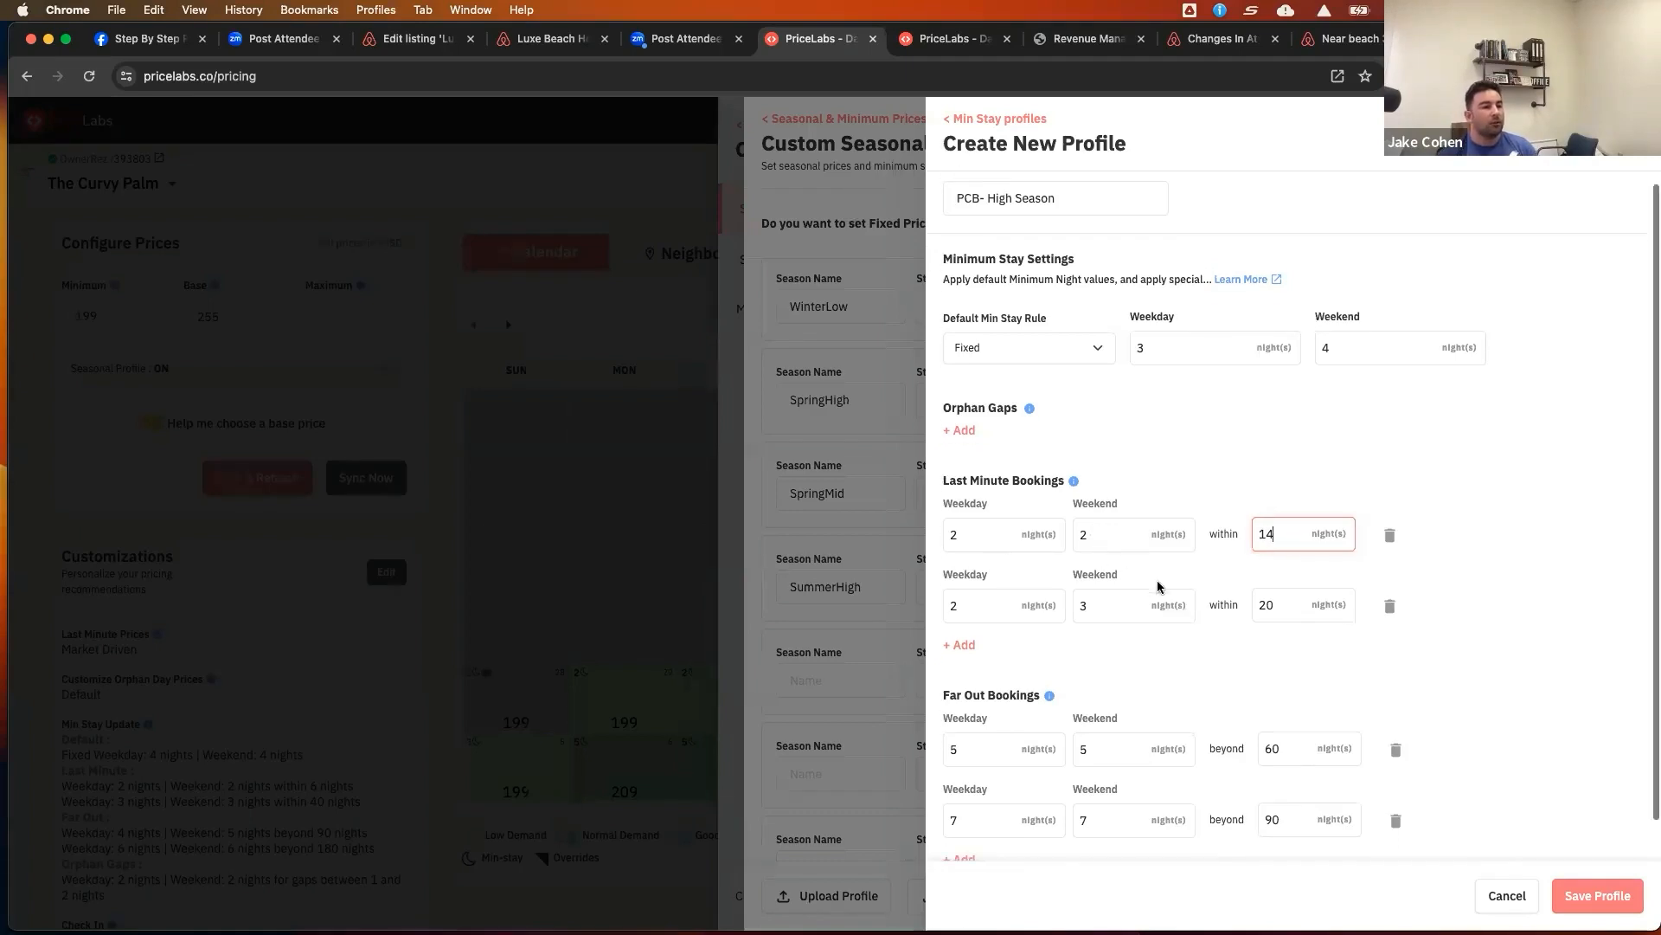
{"action": "double_click", "coordinate": [1277, 605]}
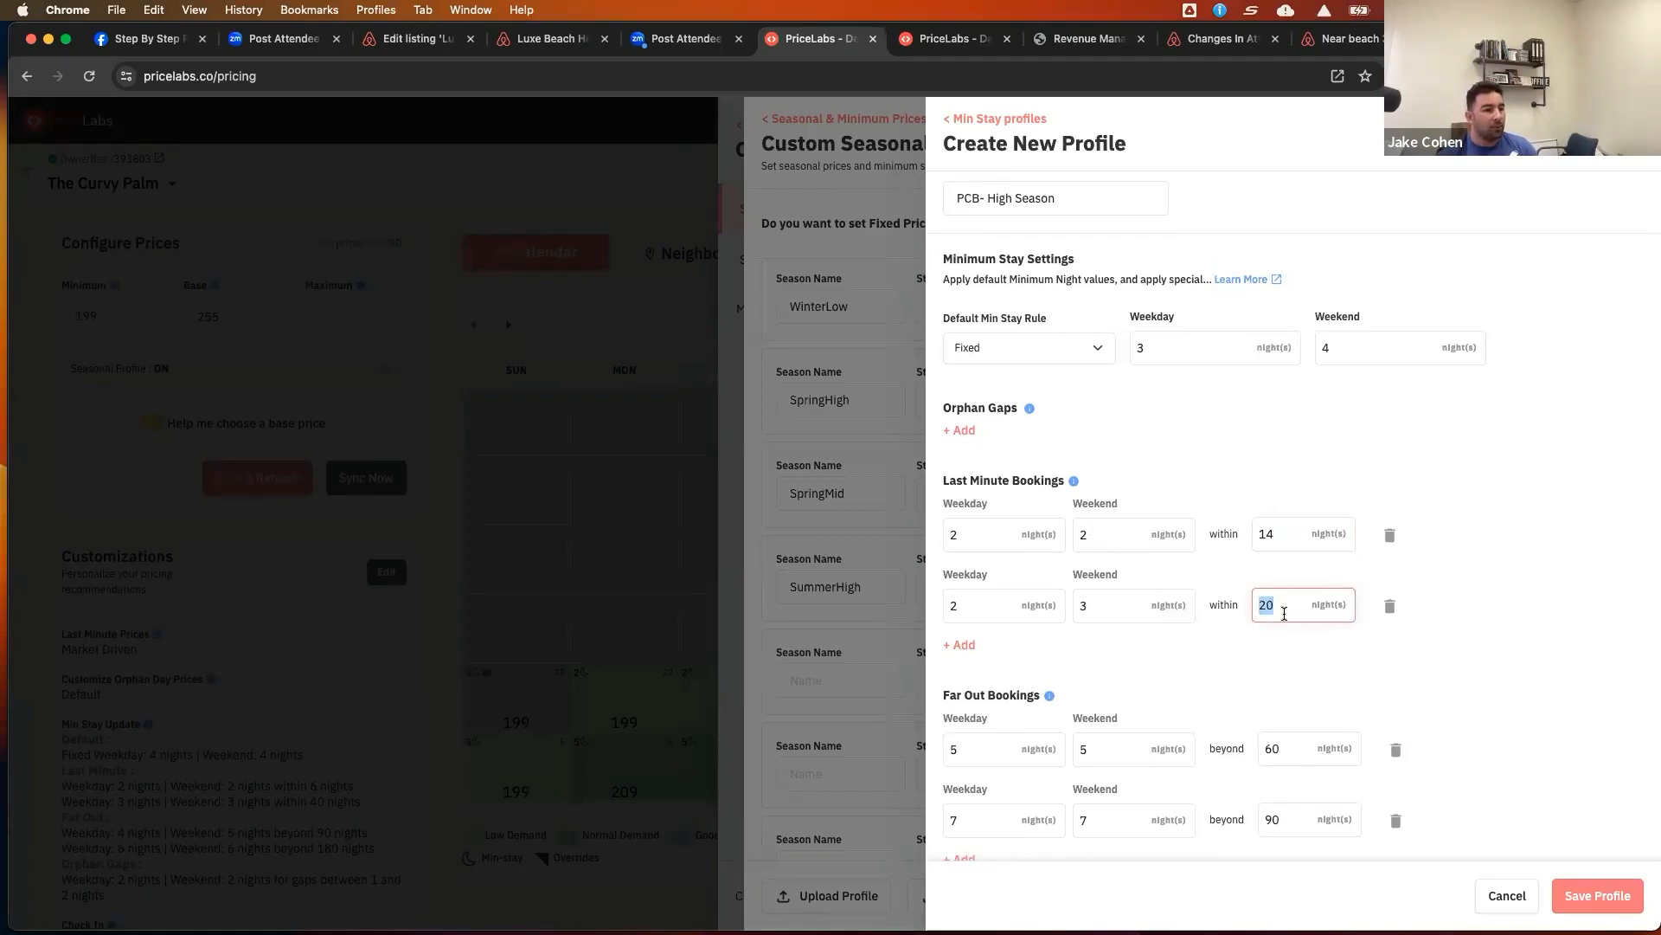
{"action": "type", "text": "30"}
Change the far-out booking thresholds to beyond 75 nights for the first rule and 105 nights for the second
{"action": "double_click", "coordinate": [1278, 749]}
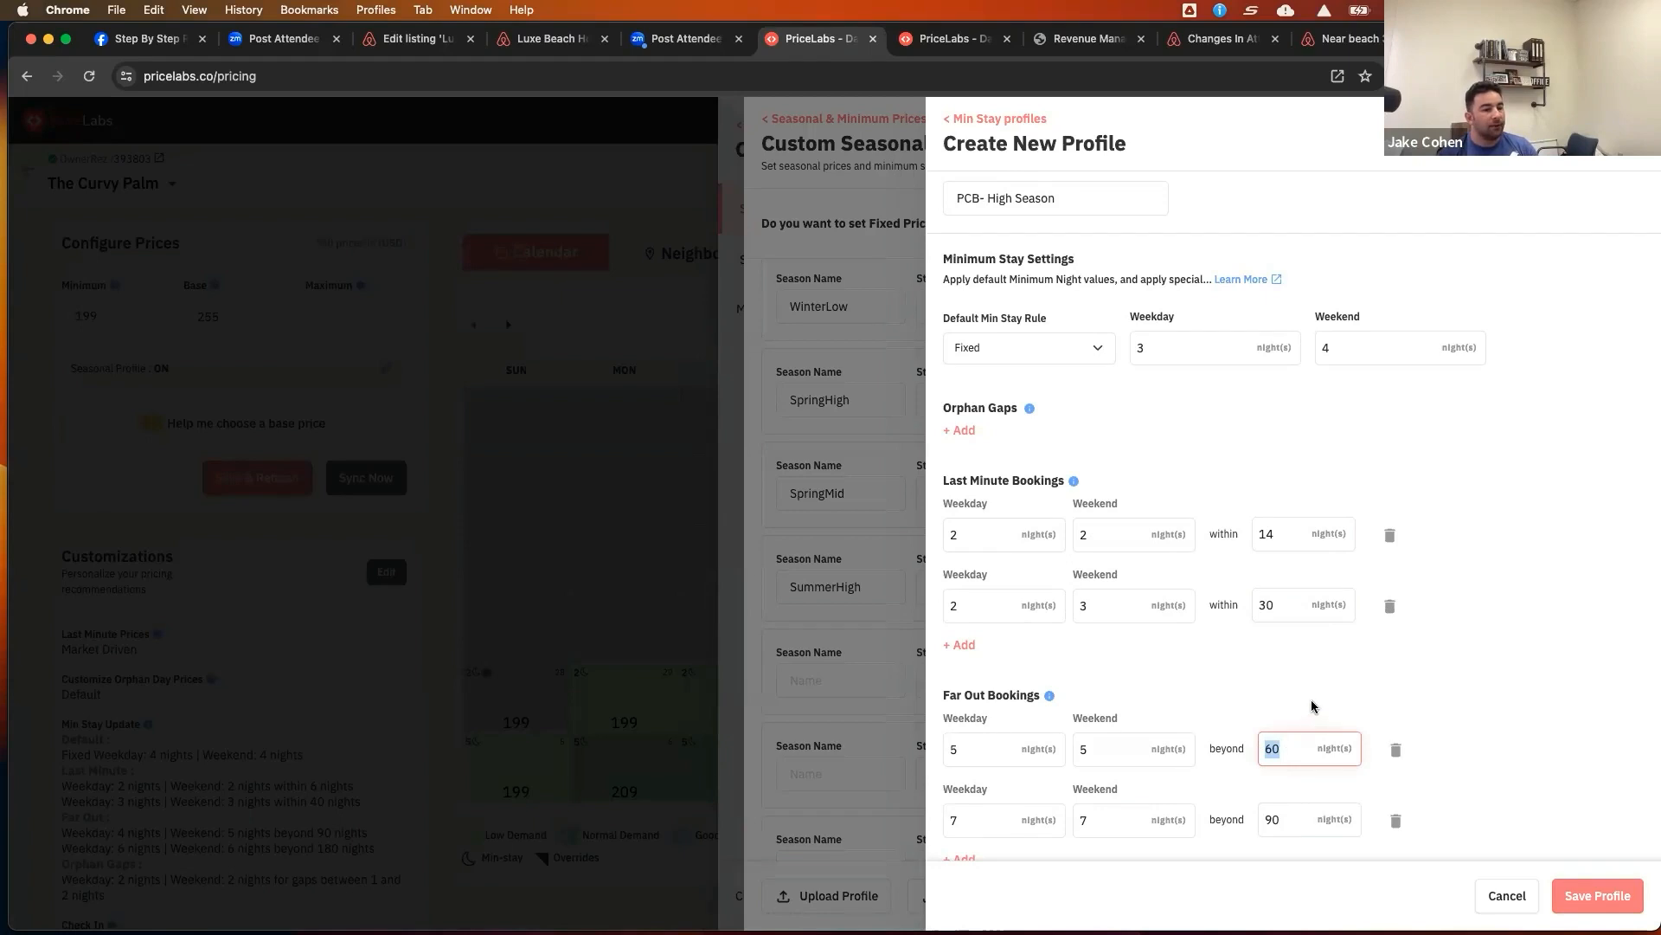
{"action": "type", "text": "75"}
{"action": "double_click", "coordinate": [1260, 819]}
{"action": "type", "text": "105"}
{"action": "left_click", "coordinate": [1443, 672]}
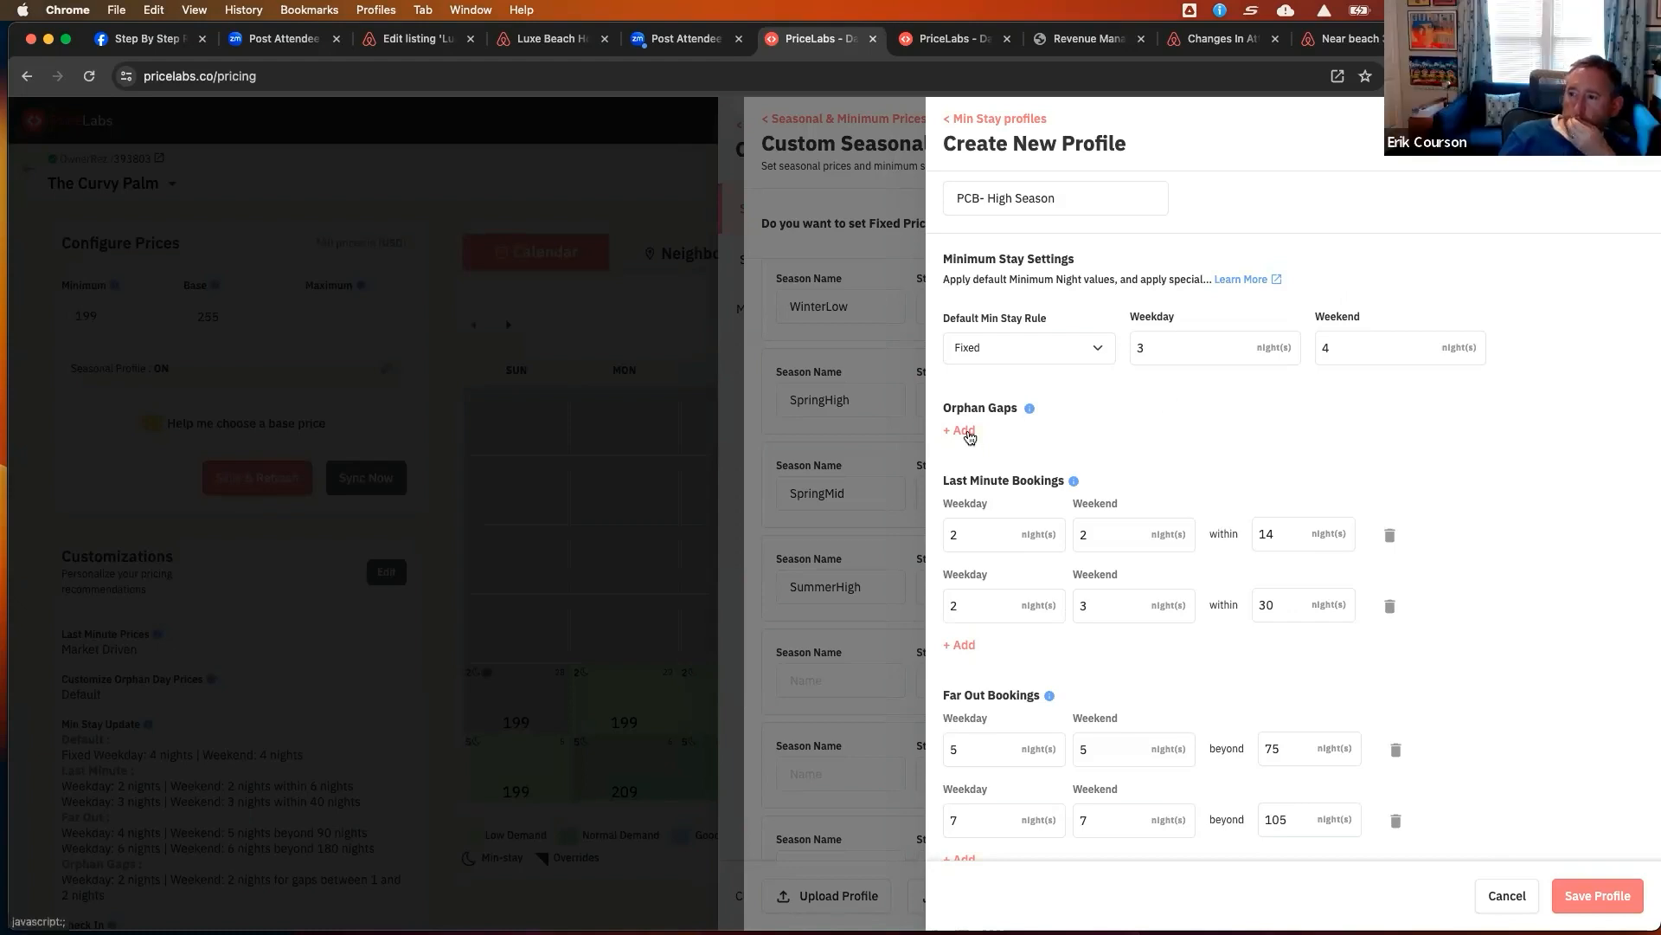
Add an orphan gap rule covering gaps between 2 and 7 nights
{"action": "left_click", "coordinate": [959, 431]}
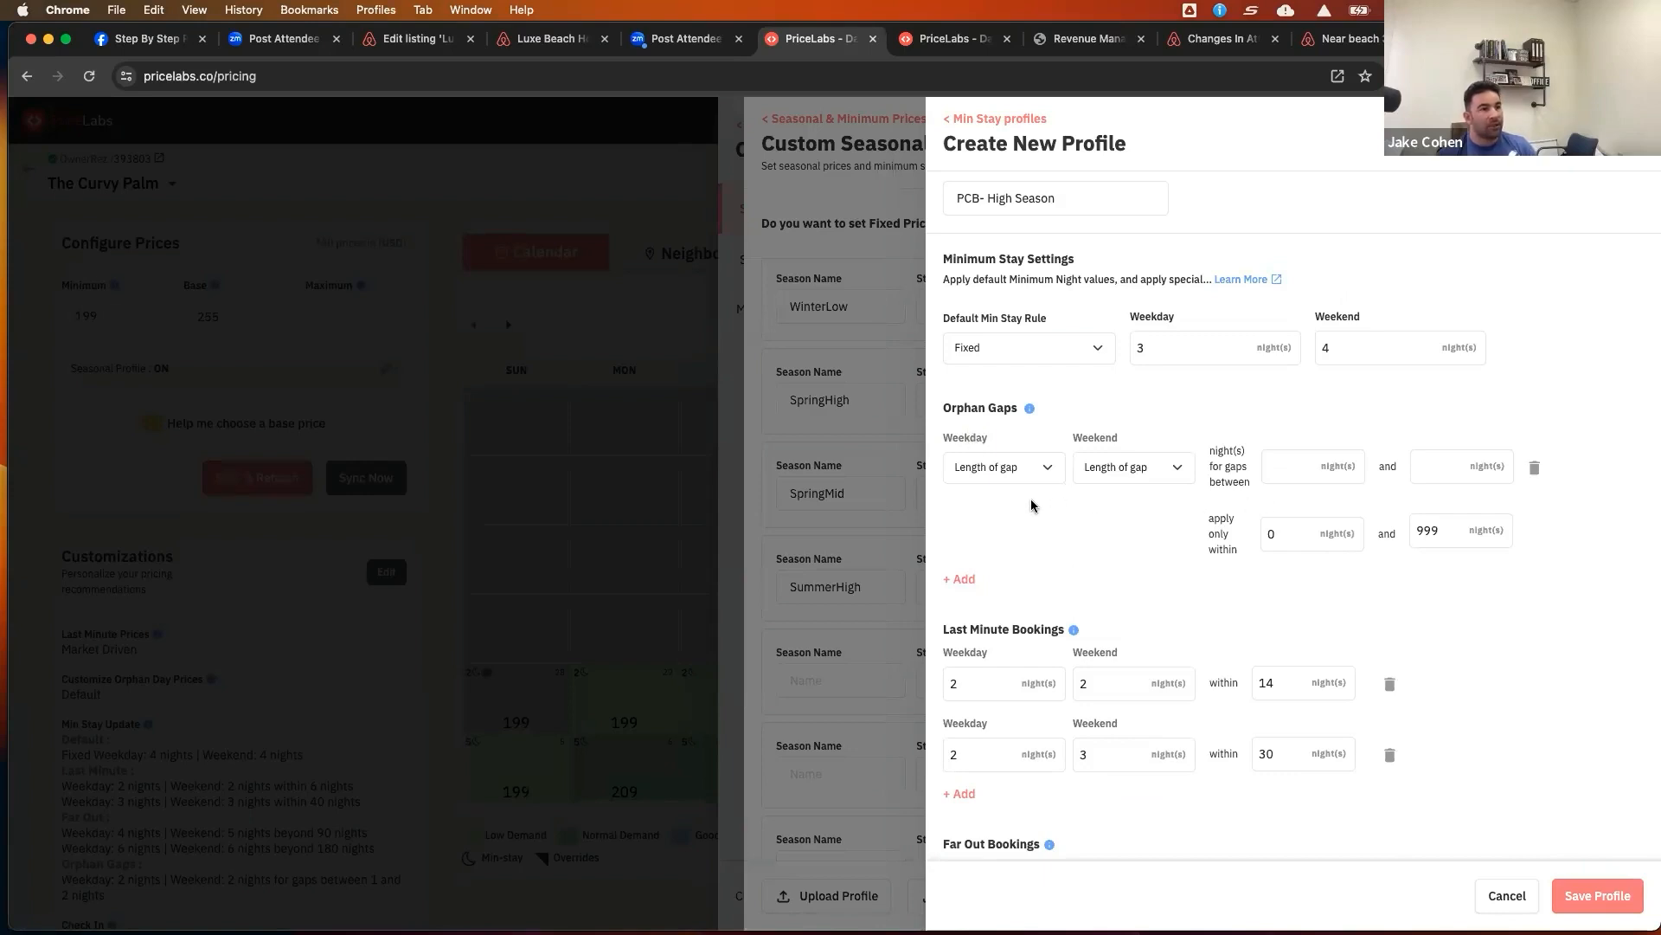
{"action": "scroll", "coordinate": [1517, 623], "scroll_direction": "down", "scroll_amount": 3}
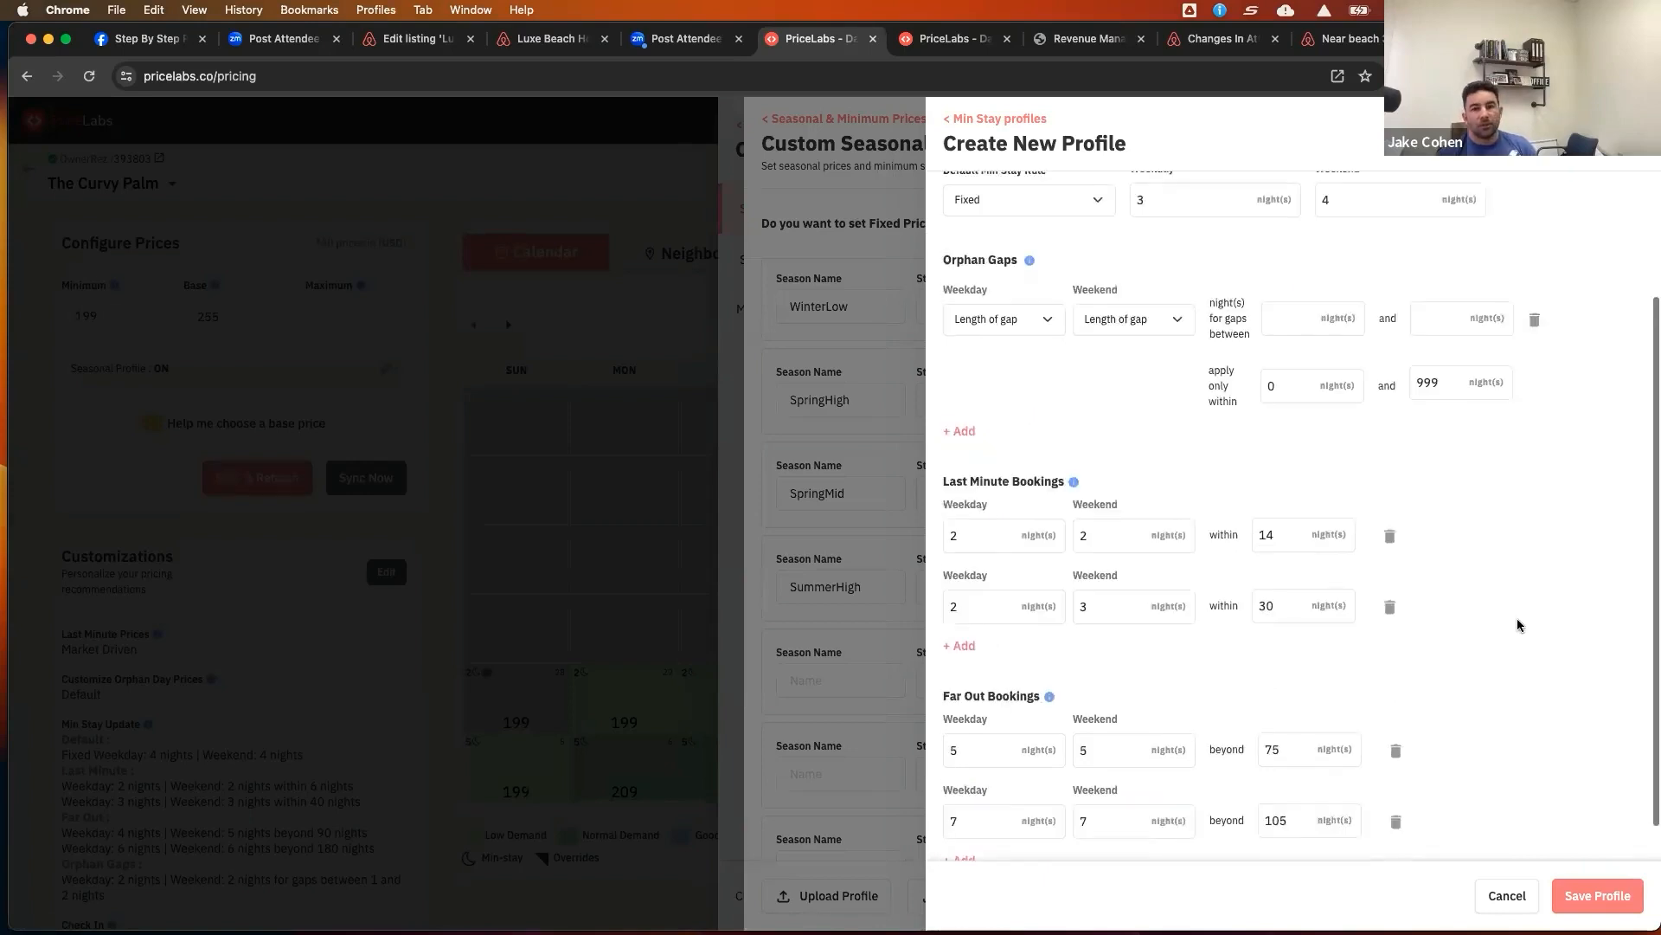
{"action": "scroll", "coordinate": [1519, 624], "scroll_direction": "up", "scroll_amount": 2}
{"action": "scroll", "coordinate": [1517, 625], "scroll_direction": "up", "scroll_amount": 1}
{"action": "scroll", "coordinate": [1517, 625], "scroll_direction": "down", "scroll_amount": 2}
{"action": "scroll", "coordinate": [1516, 625], "scroll_direction": "down", "scroll_amount": 1}
{"action": "scroll", "coordinate": [1517, 624], "scroll_direction": "up", "scroll_amount": 1}
{"action": "scroll", "coordinate": [1519, 627], "scroll_direction": "down", "scroll_amount": 1}
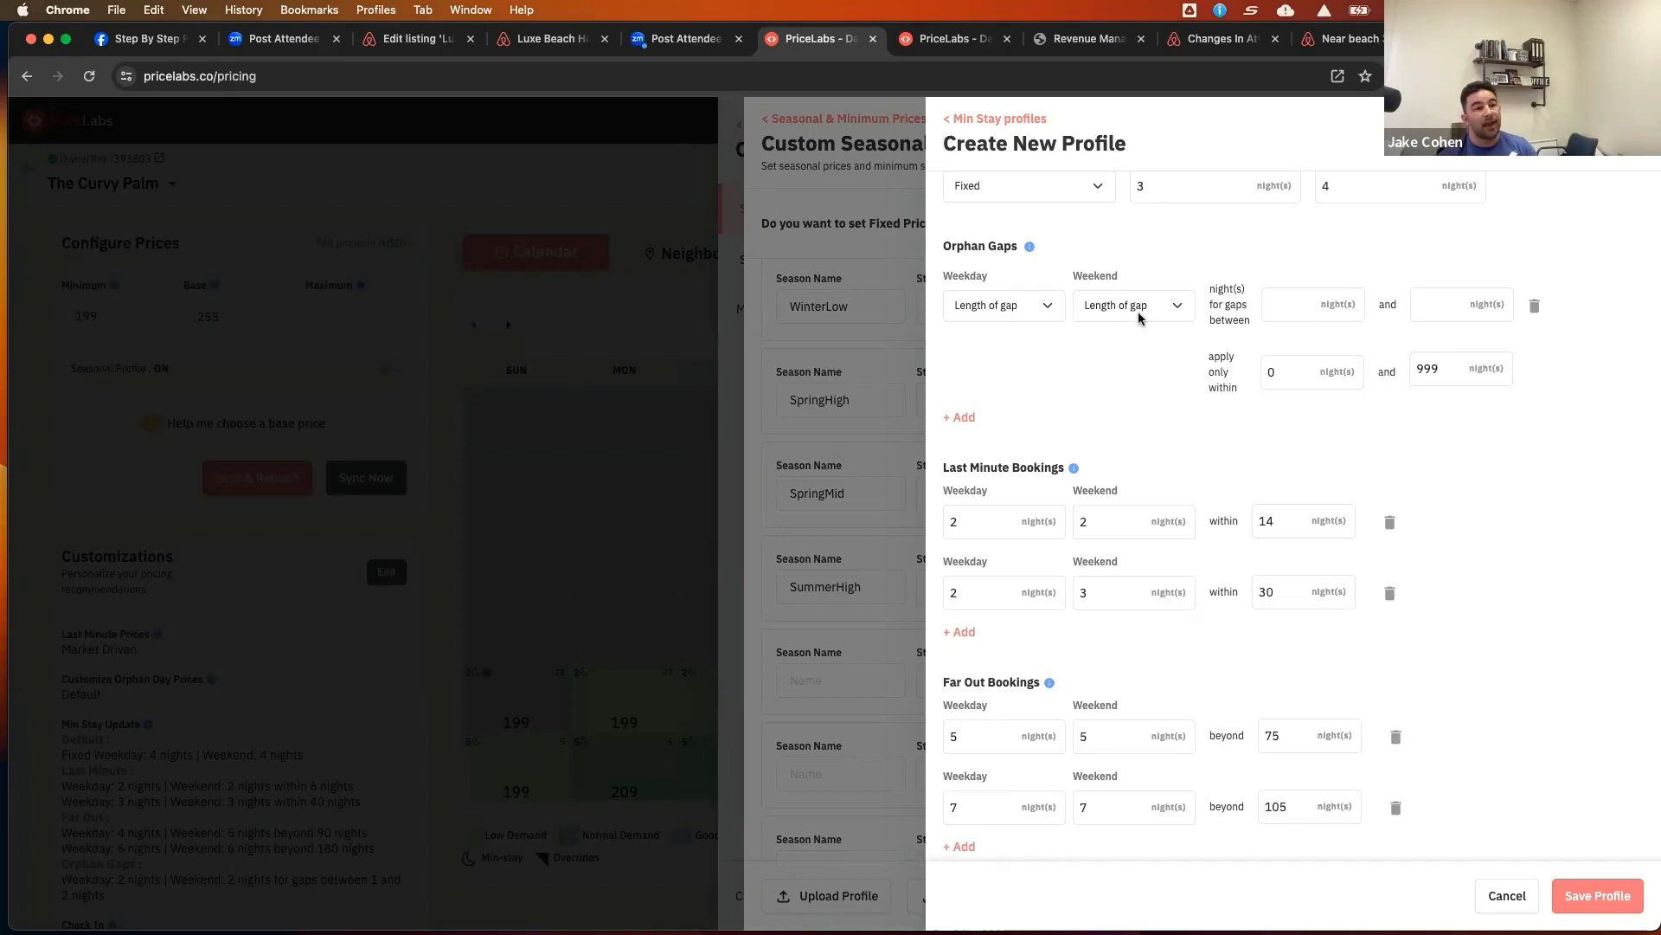
{"action": "left_click", "coordinate": [1286, 309]}
{"action": "type", "text": "2"}
{"action": "left_click", "coordinate": [1431, 310]}
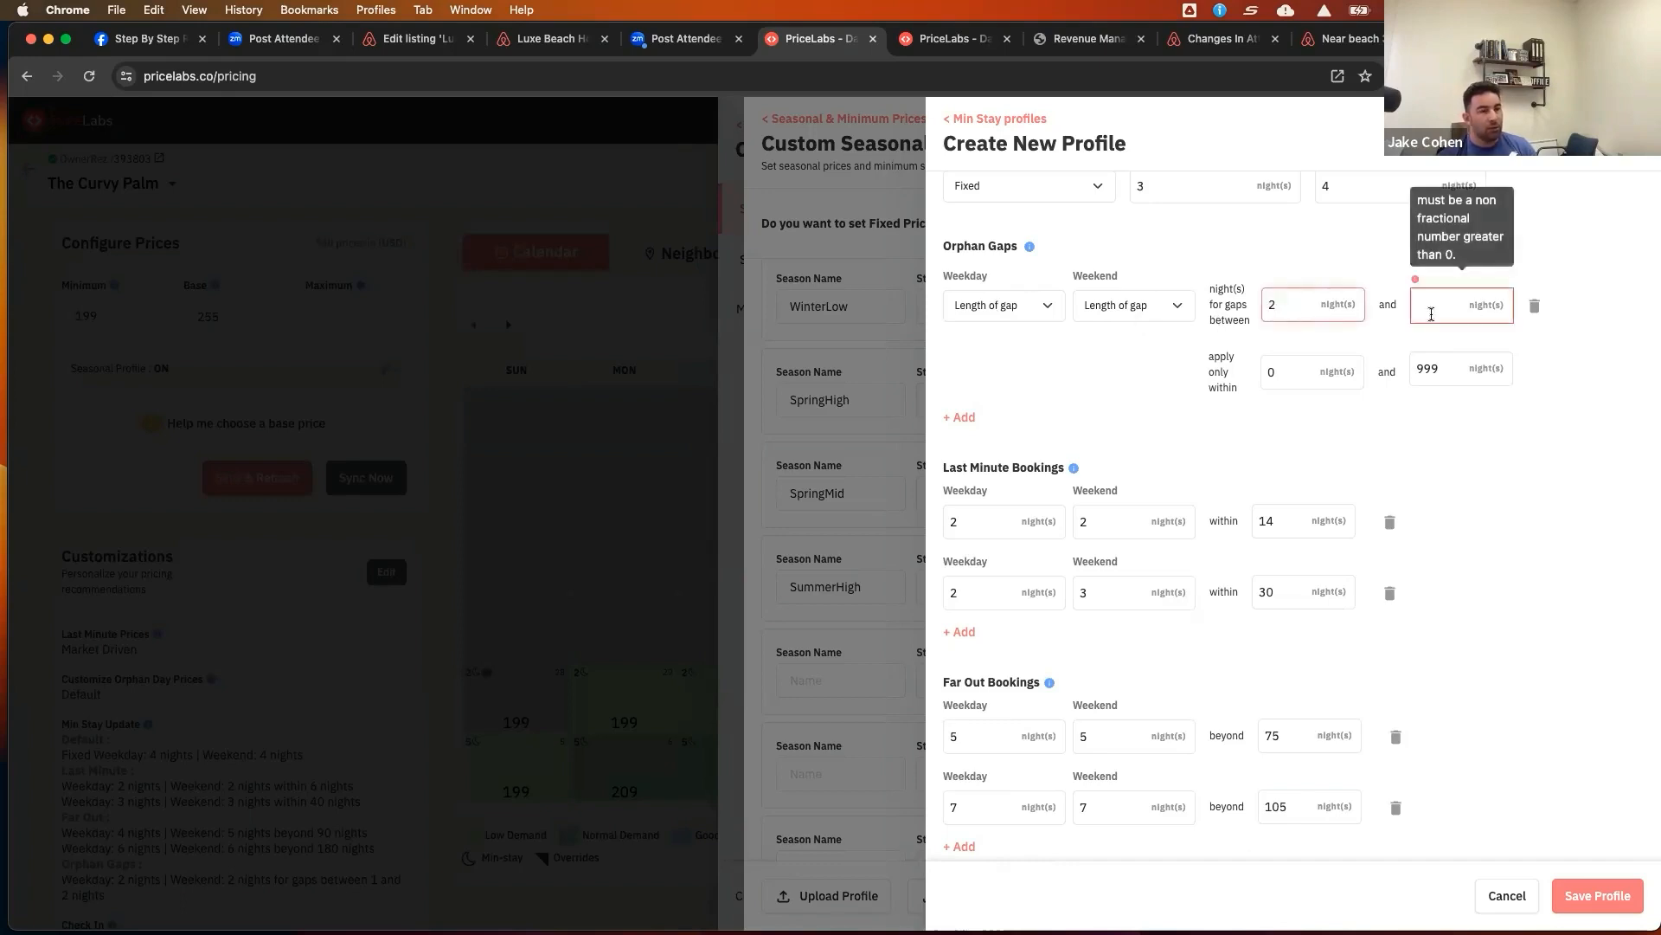
{"action": "type", "text": "7"}
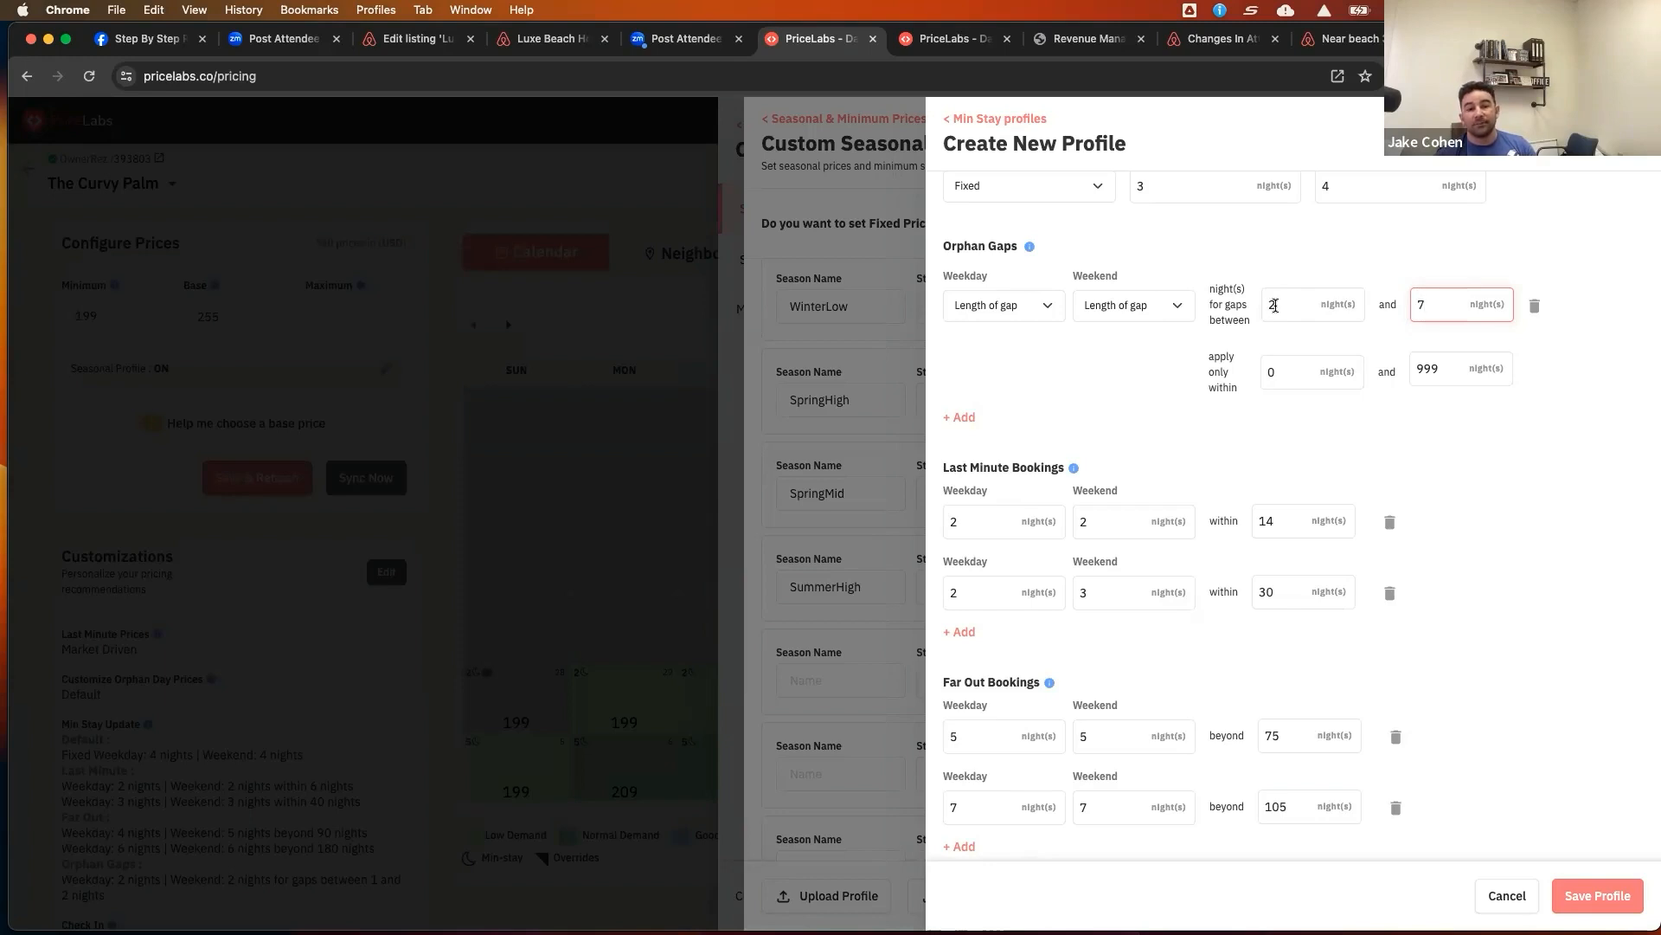
{"action": "left_click", "coordinate": [1464, 429]}
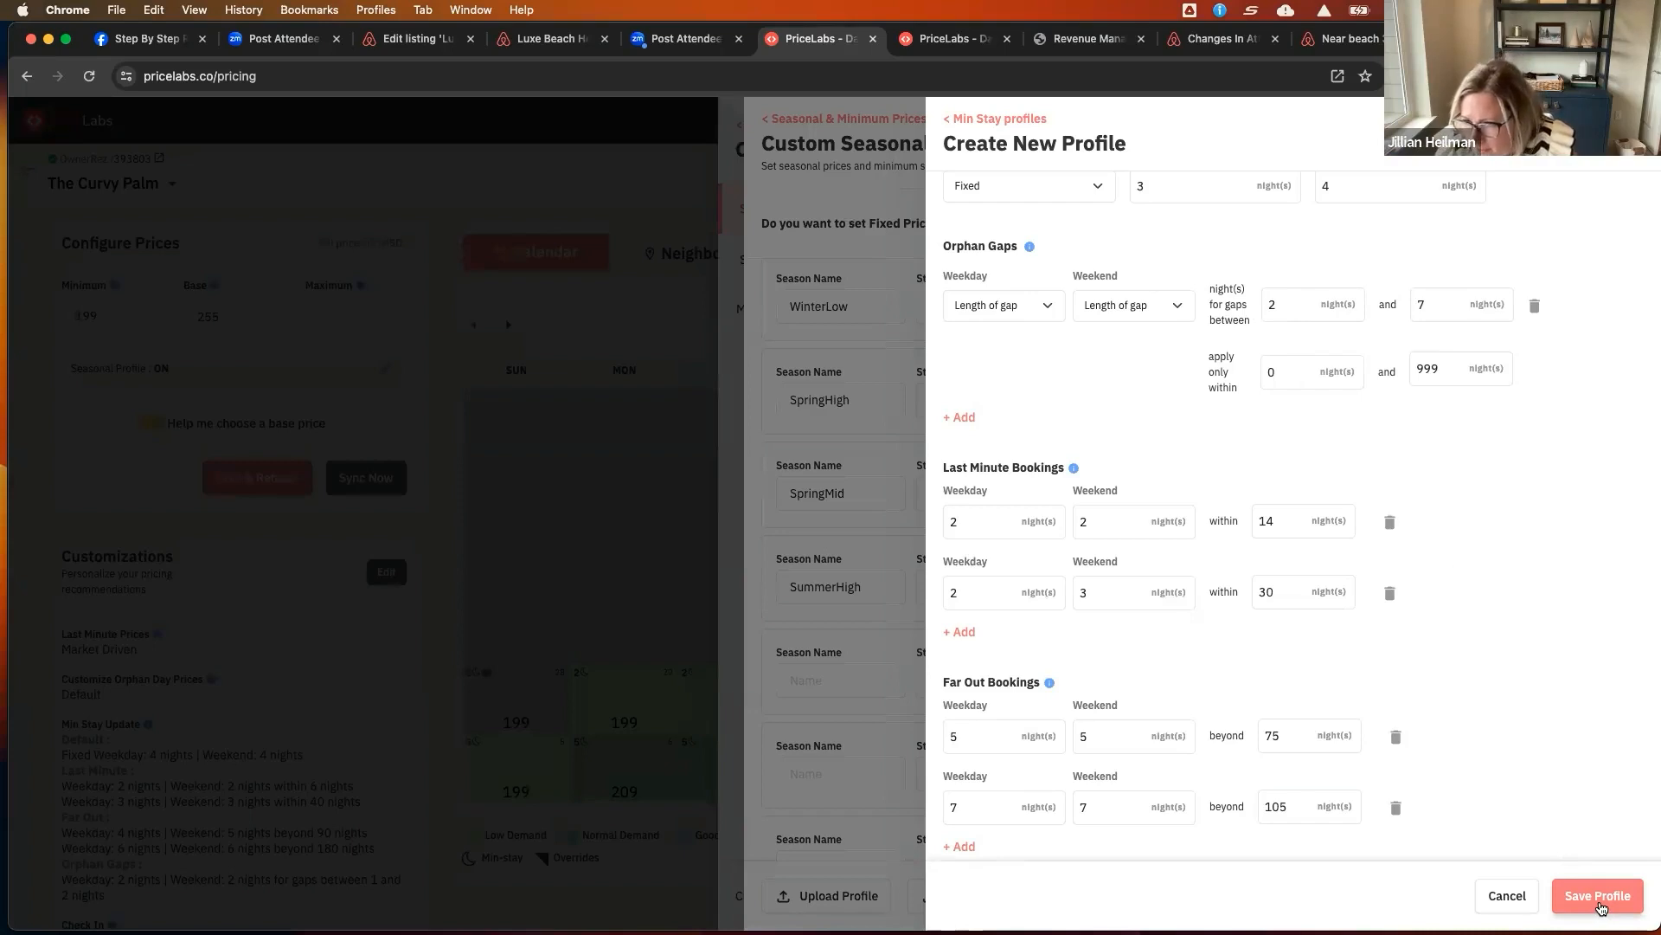
Review the PCB-West market dashboard's length of stay and booking window charts in the revenue tab
{"action": "scroll", "coordinate": [1564, 812], "scroll_direction": "up", "scroll_amount": 3}
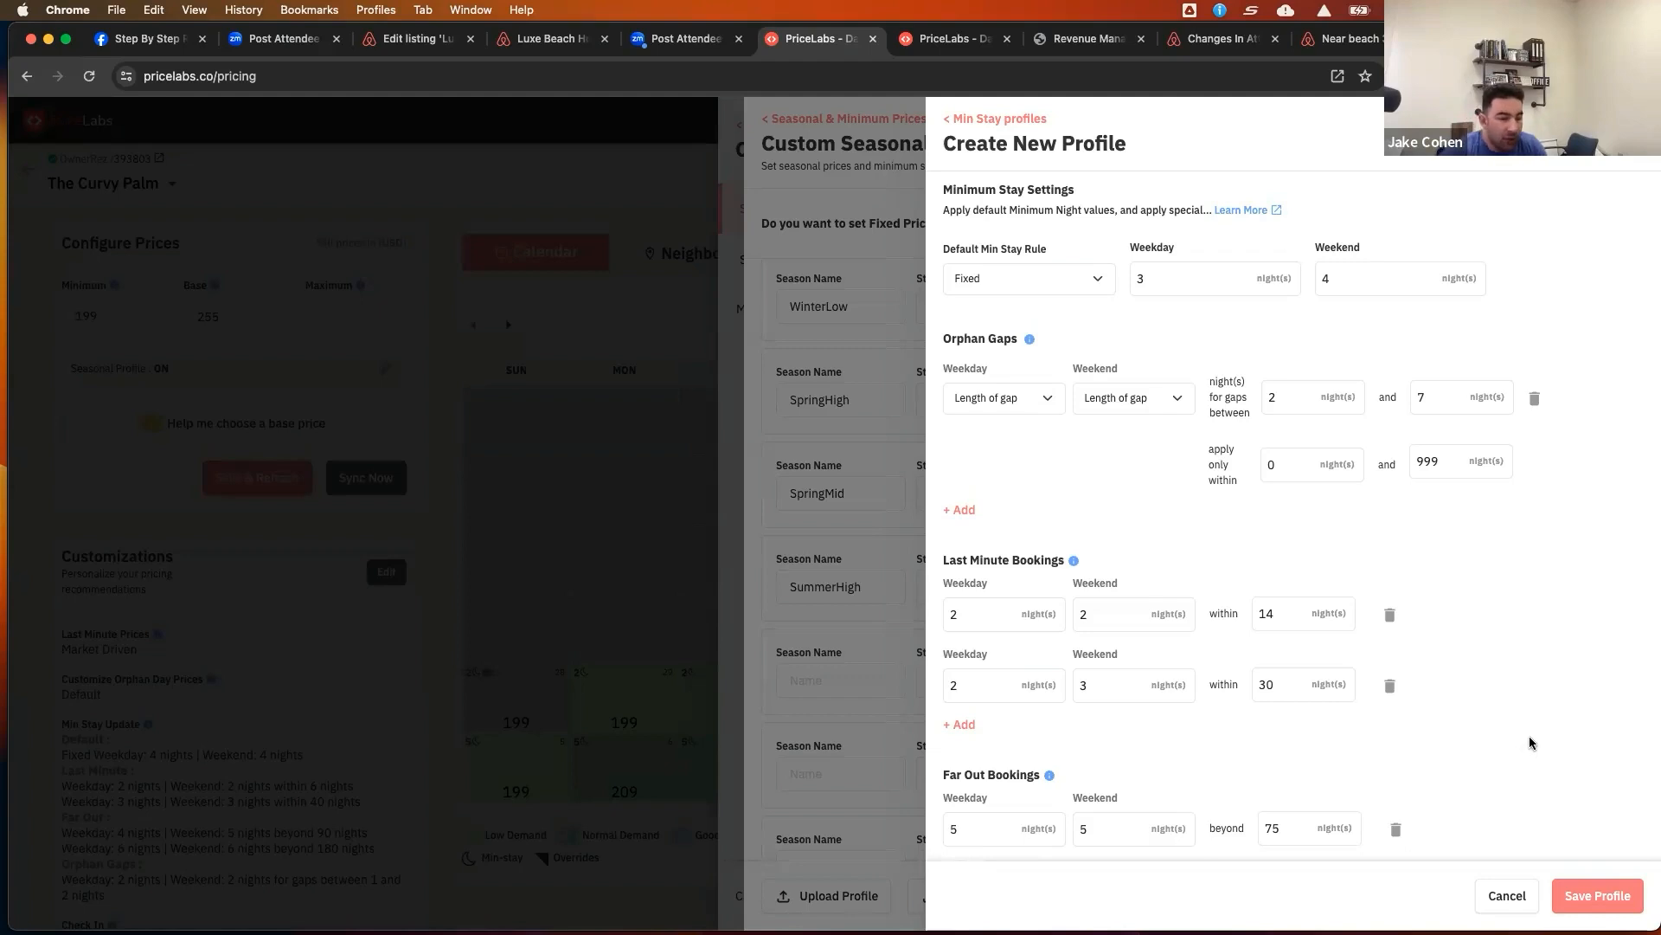
{"action": "left_click", "coordinate": [1092, 38]}
{"action": "scroll", "coordinate": [1338, 448], "scroll_direction": "up", "scroll_amount": 10}
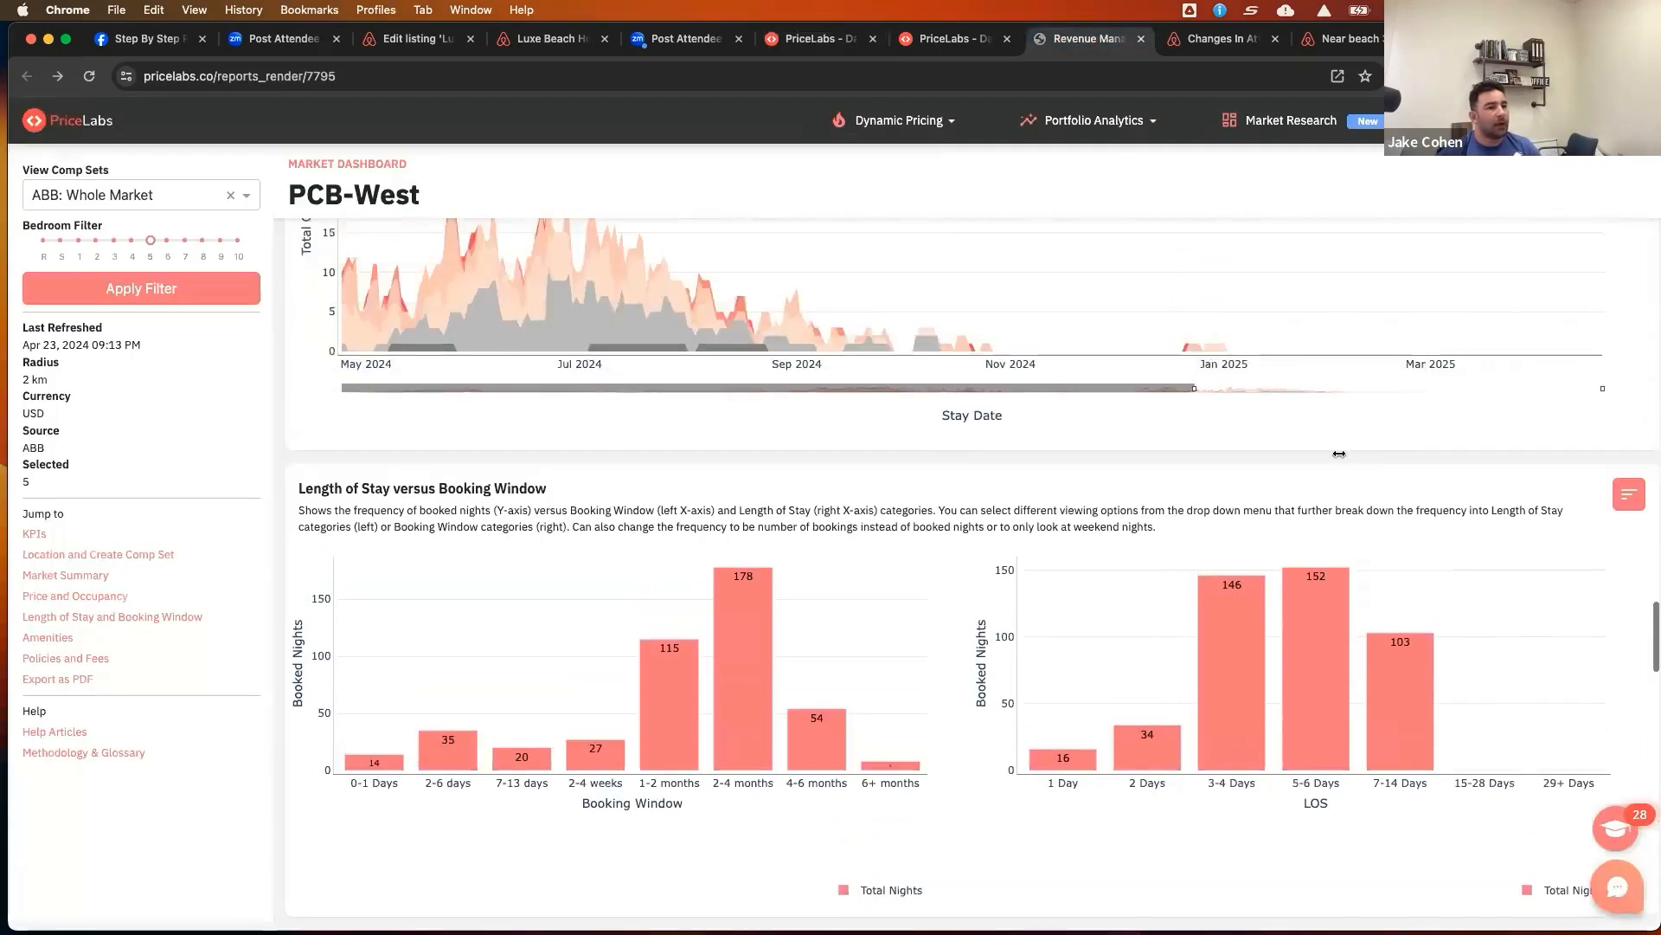
{"action": "scroll", "coordinate": [1338, 449], "scroll_direction": "up", "scroll_amount": 15}
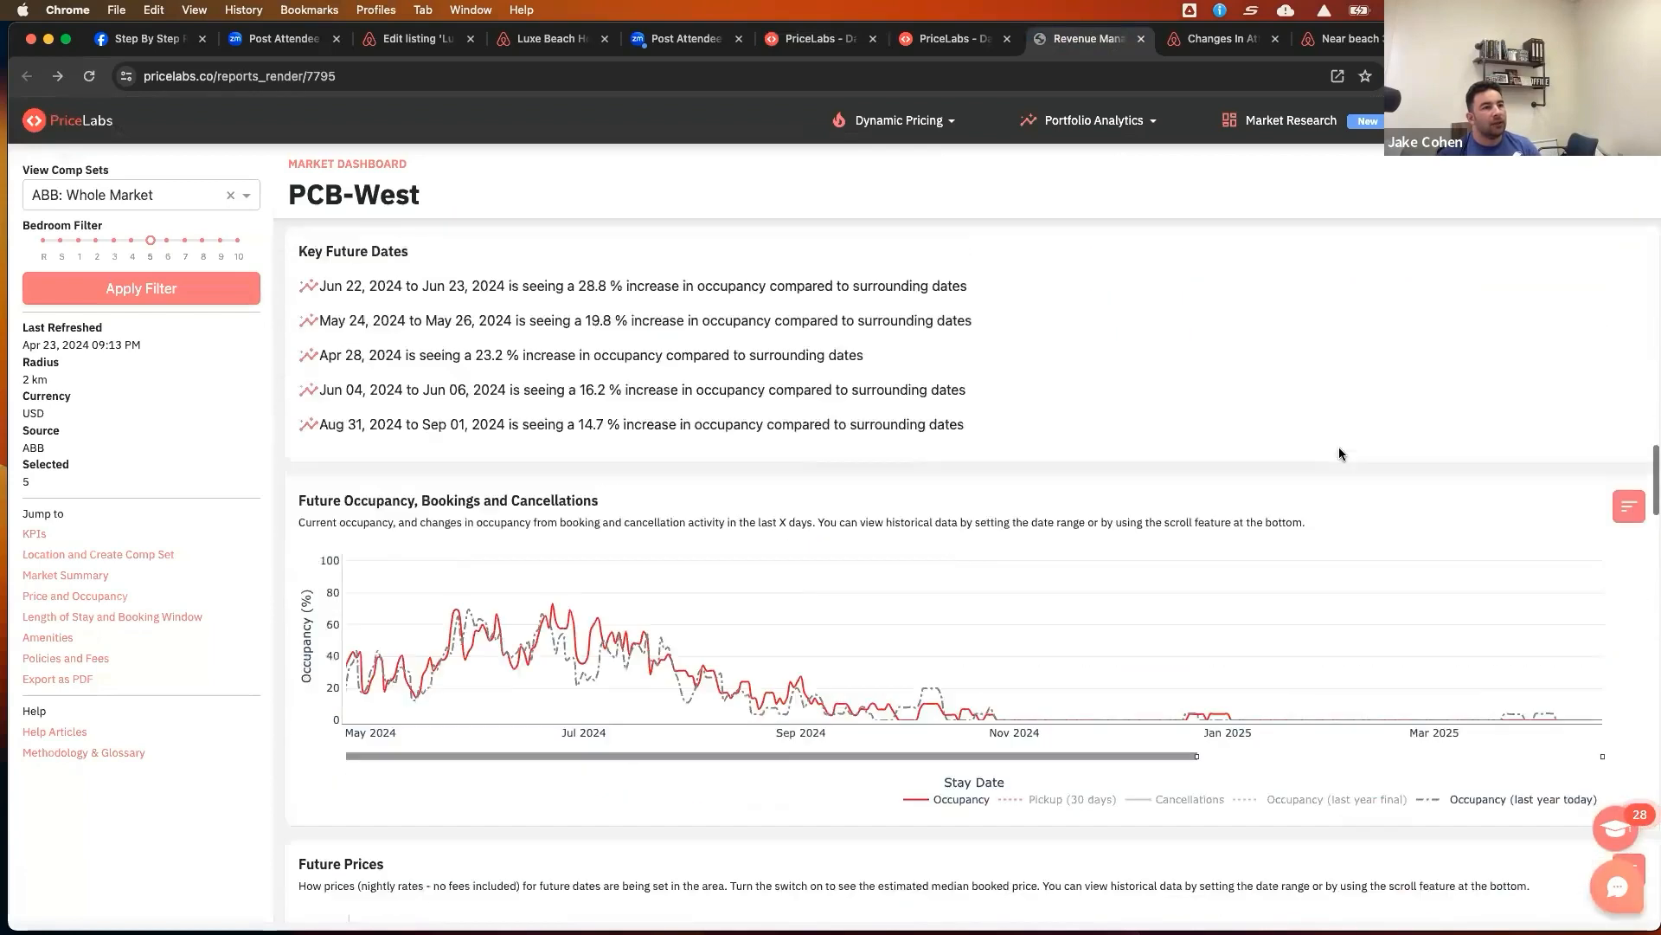
{"action": "scroll", "coordinate": [1339, 448], "scroll_direction": "down", "scroll_amount": 1}
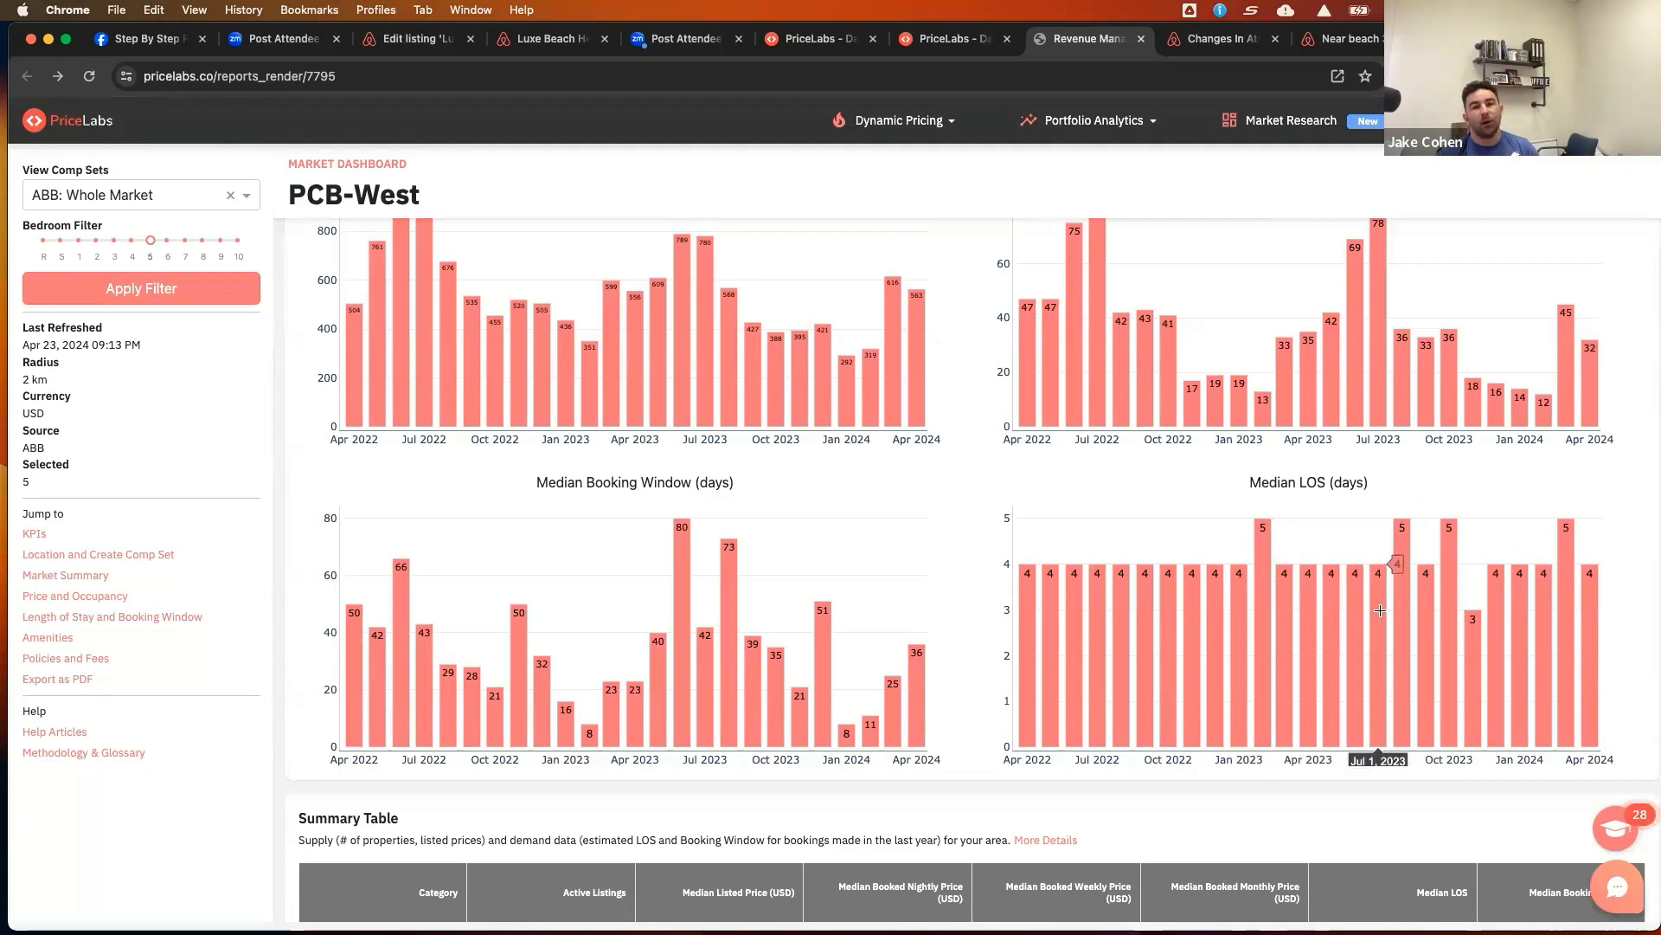
{"action": "scroll", "coordinate": [1380, 611], "scroll_direction": "down", "scroll_amount": 10}
{"action": "scroll", "coordinate": [1381, 614], "scroll_direction": "down", "scroll_amount": 10}
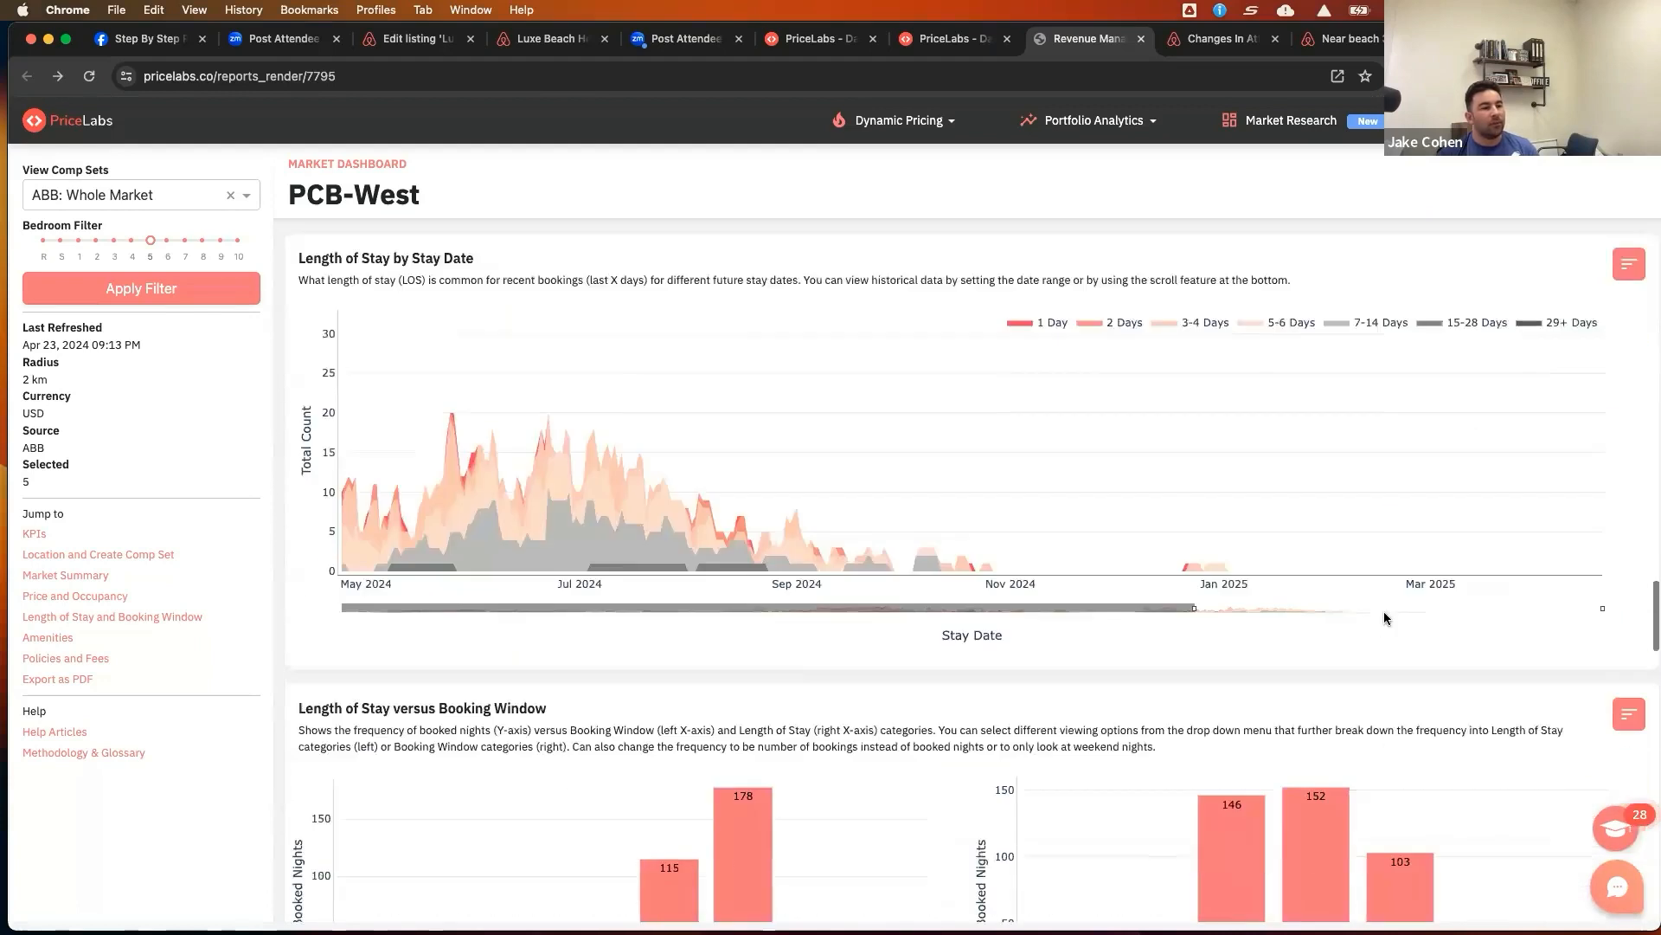
{"action": "scroll", "coordinate": [1384, 615], "scroll_direction": "down", "scroll_amount": 3}
{"action": "scroll", "coordinate": [1384, 611], "scroll_direction": "up", "scroll_amount": 3}
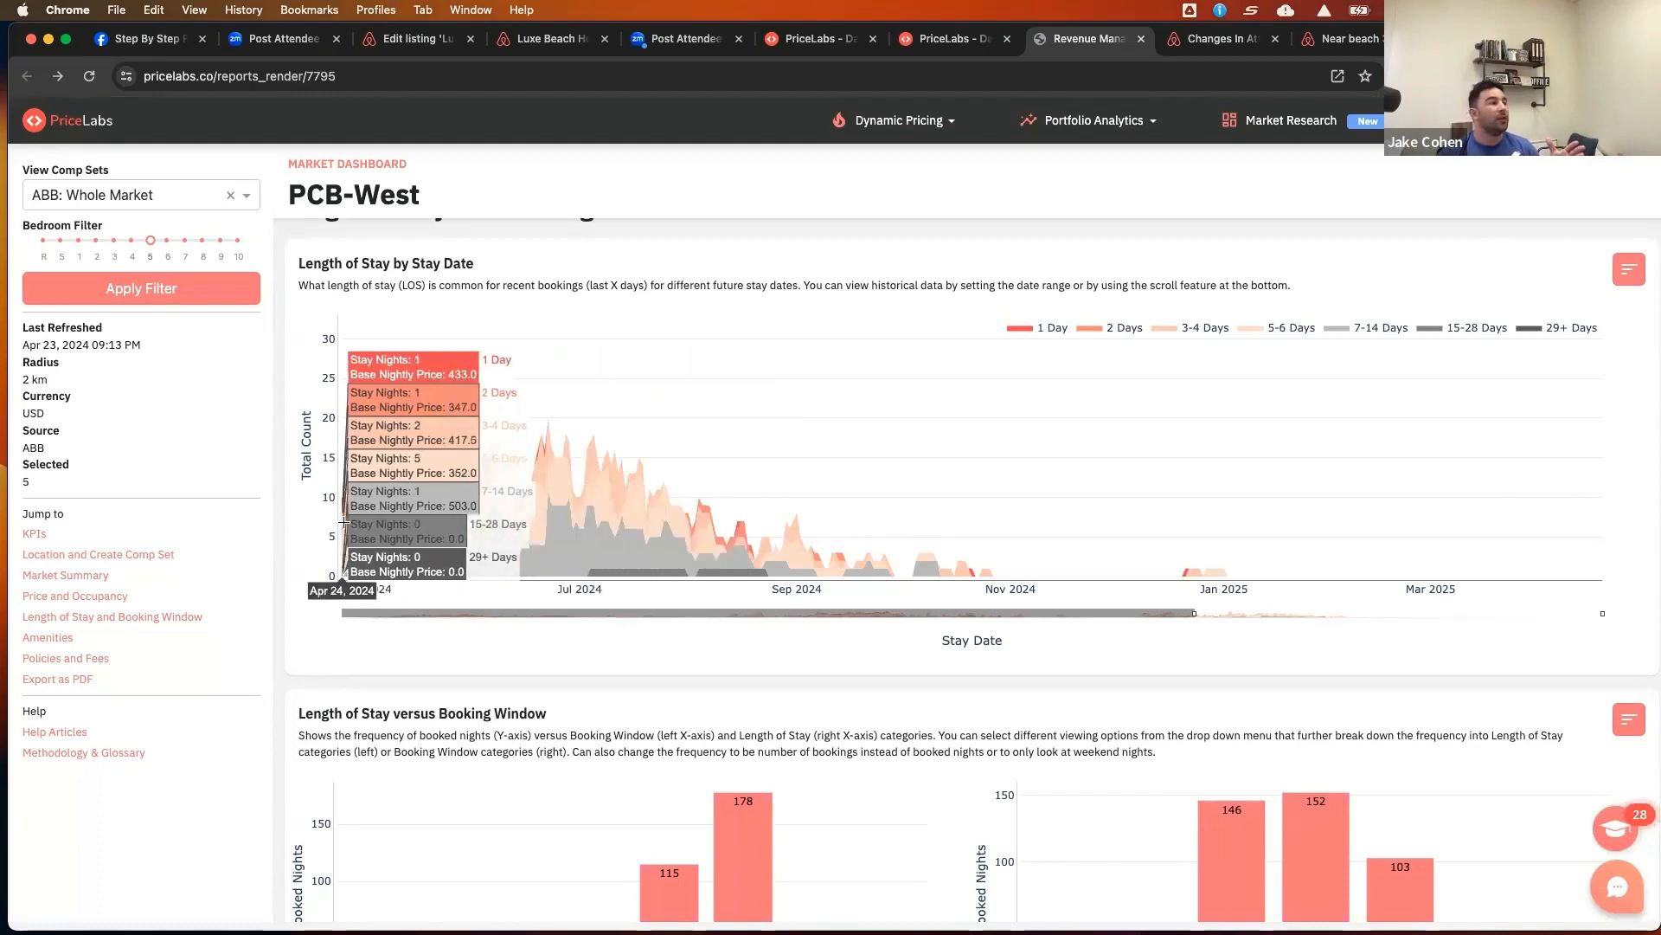
Return to the new min stay profile and save it
{"action": "left_click", "coordinate": [820, 38]}
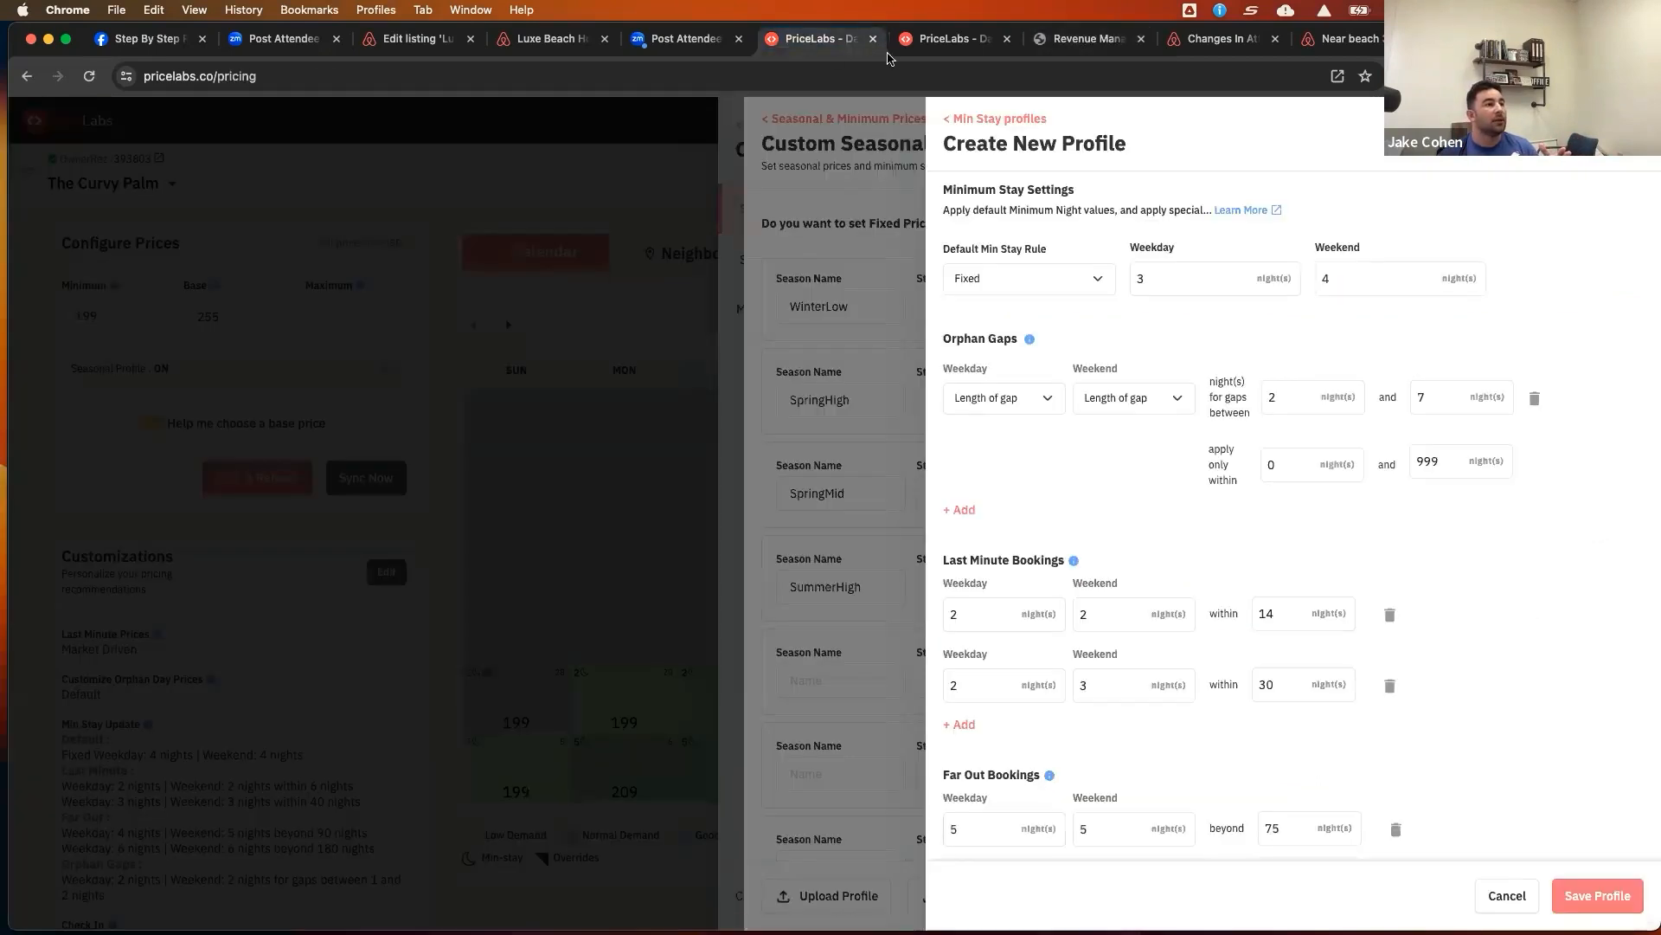
{"action": "left_click", "coordinate": [1596, 900]}
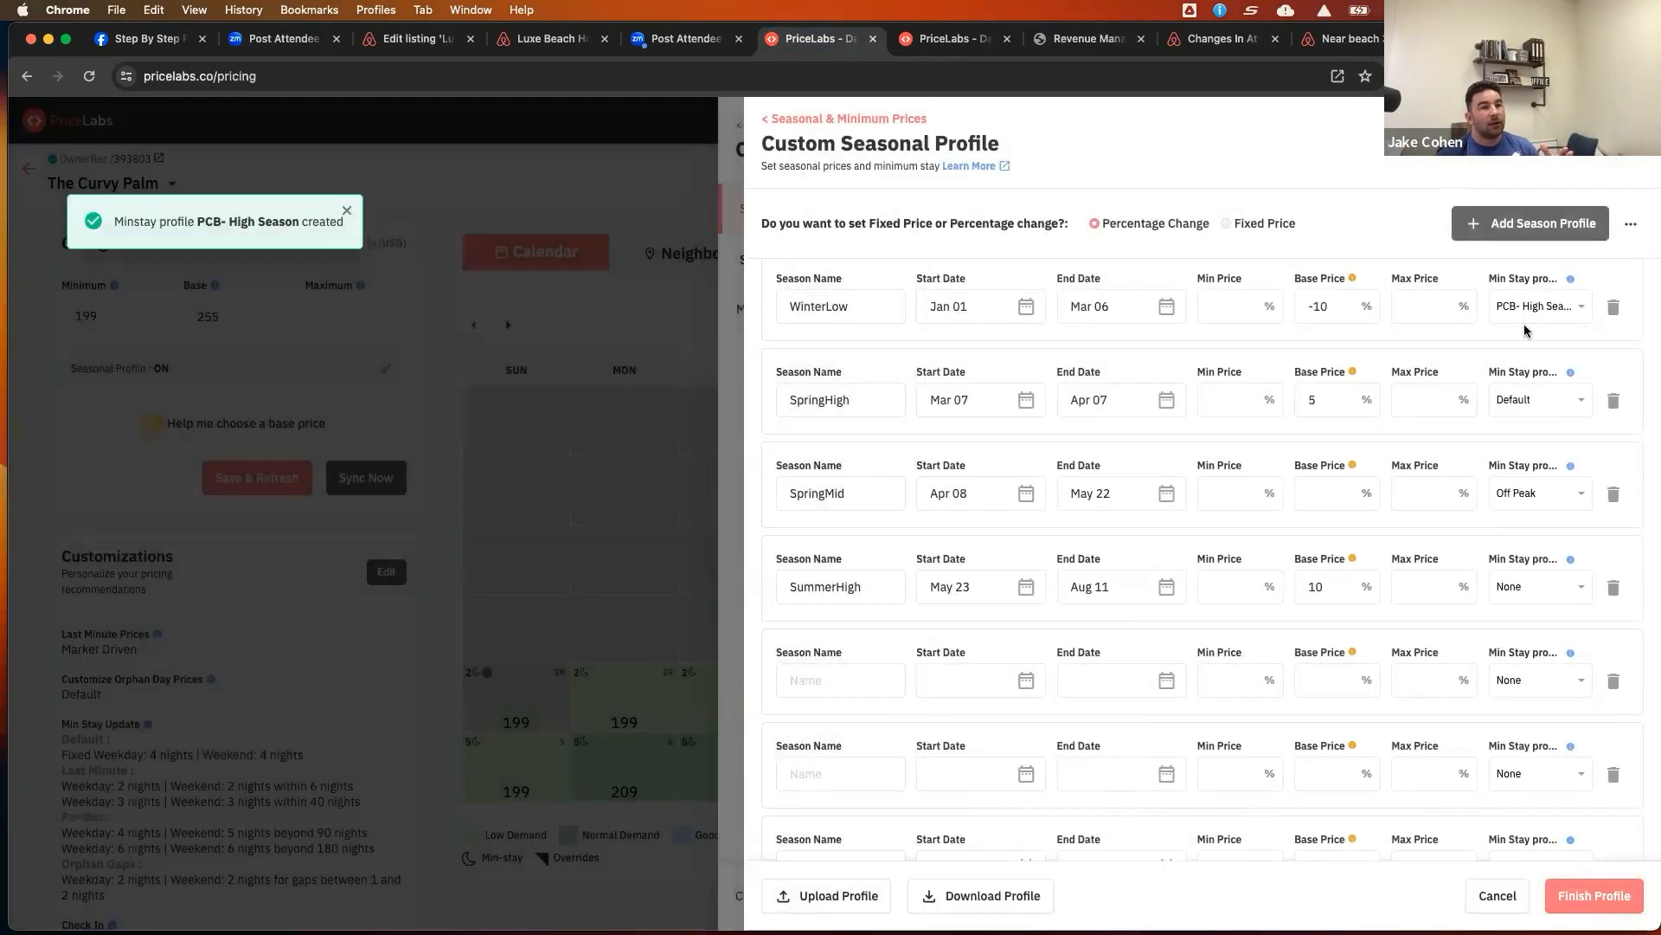
Set WinterLow's min stay profile to None and assign PCB- High Season to the SummerHigh season
{"action": "left_click", "coordinate": [1523, 312]}
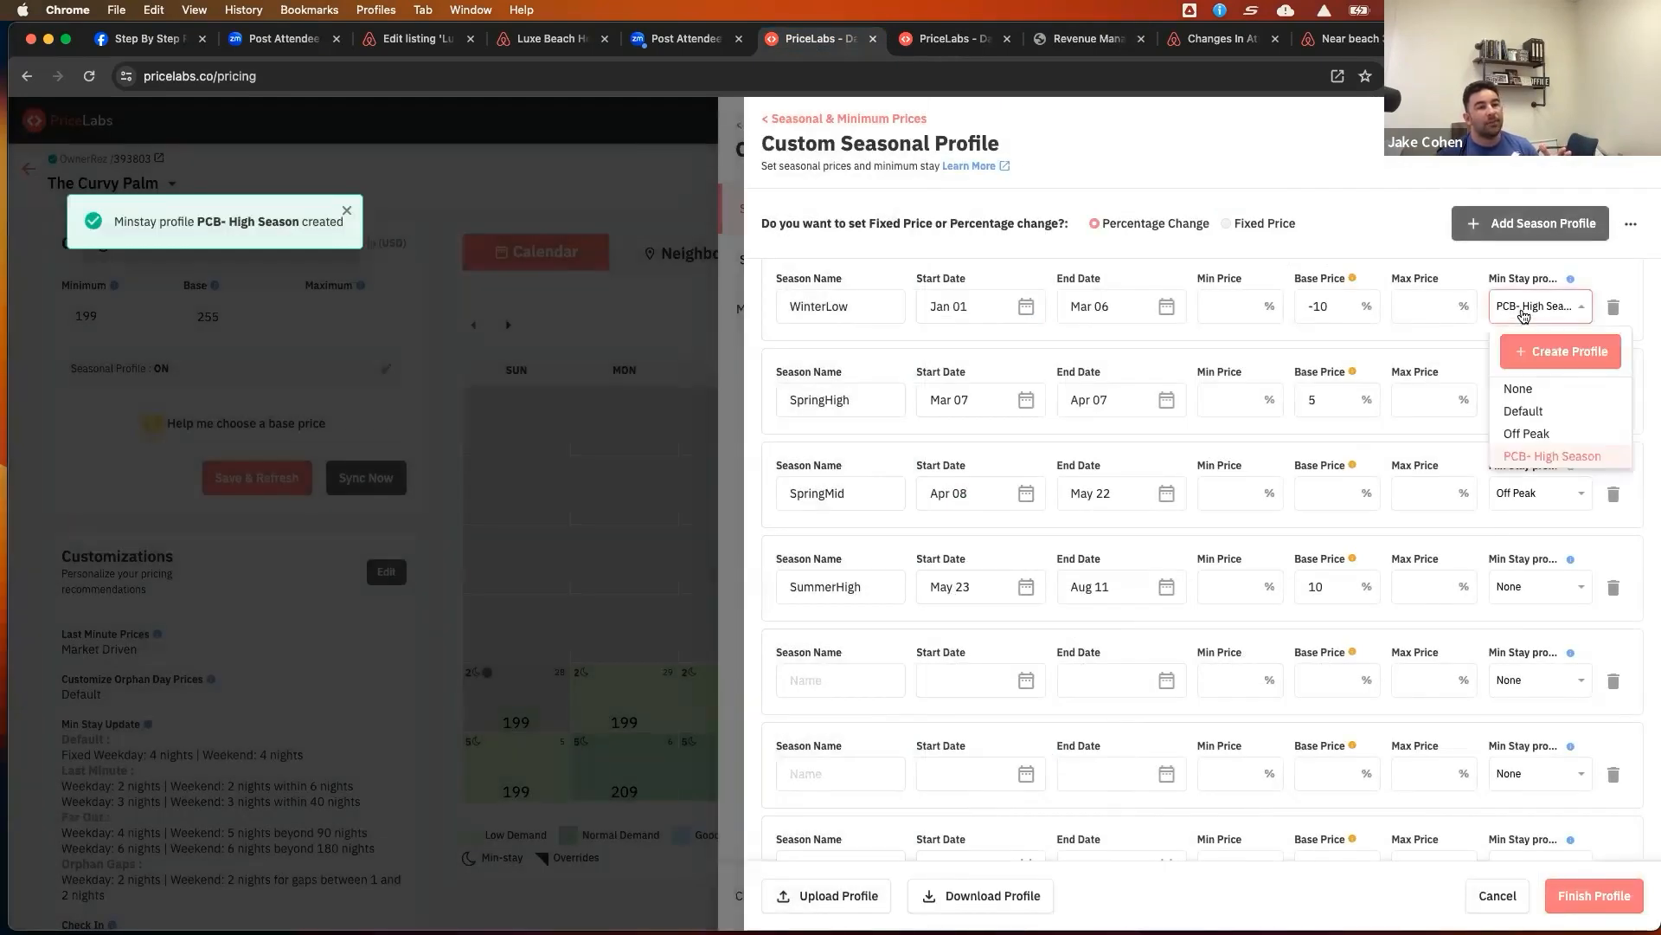
{"action": "left_click", "coordinate": [1521, 388]}
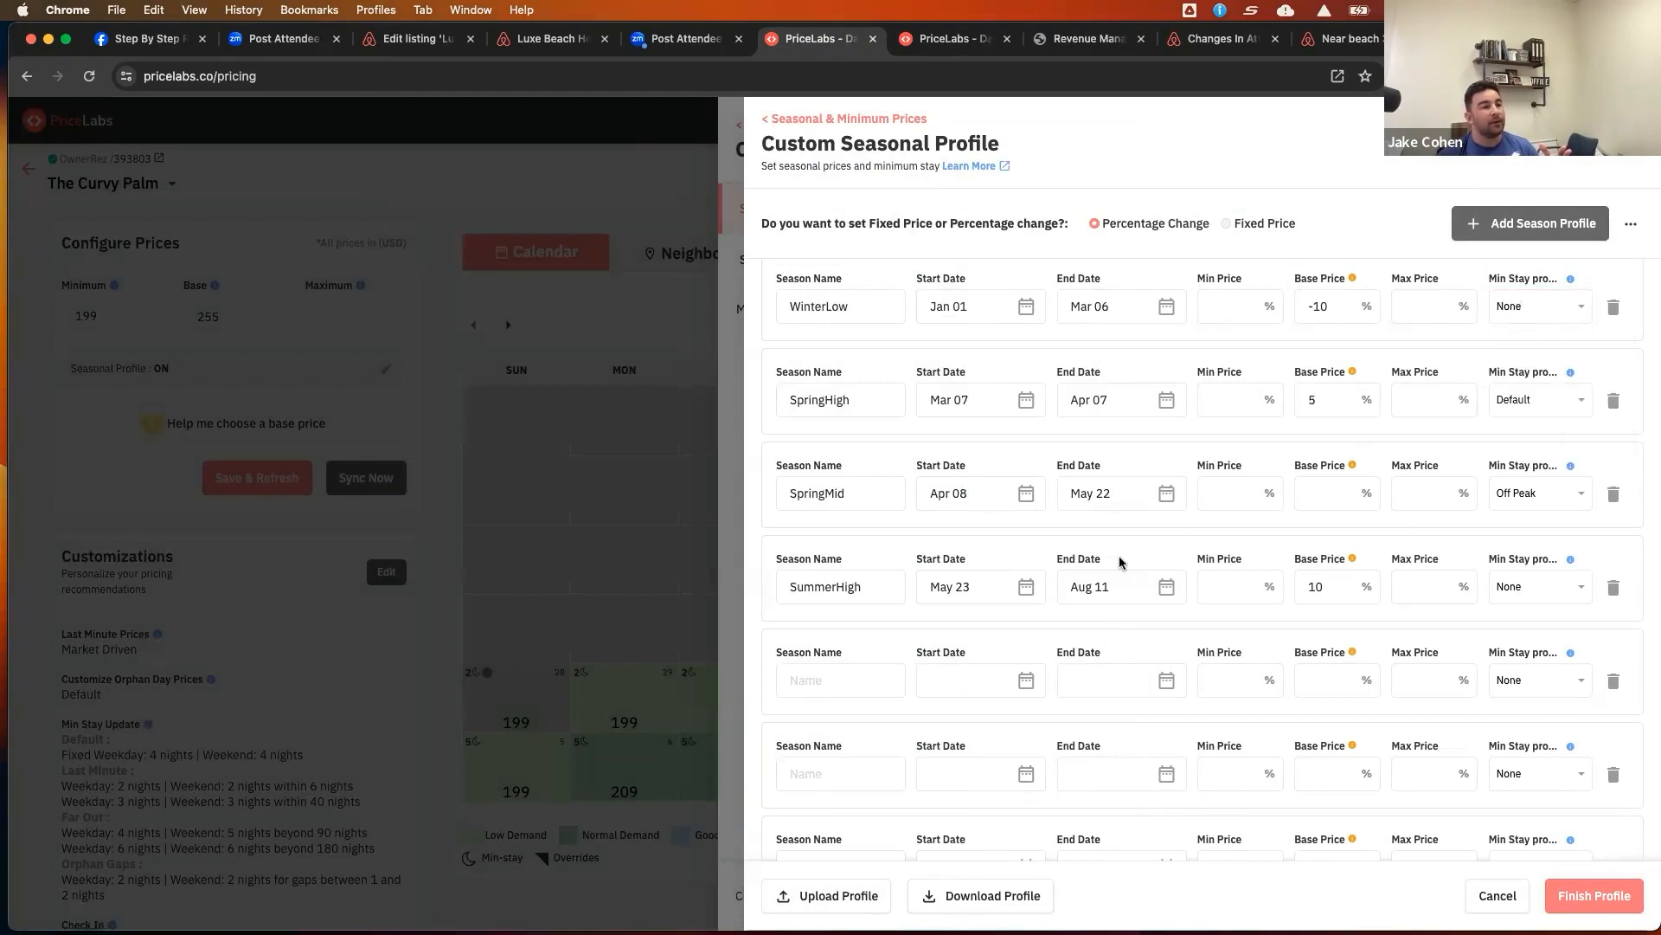
{"action": "left_click", "coordinate": [1555, 591]}
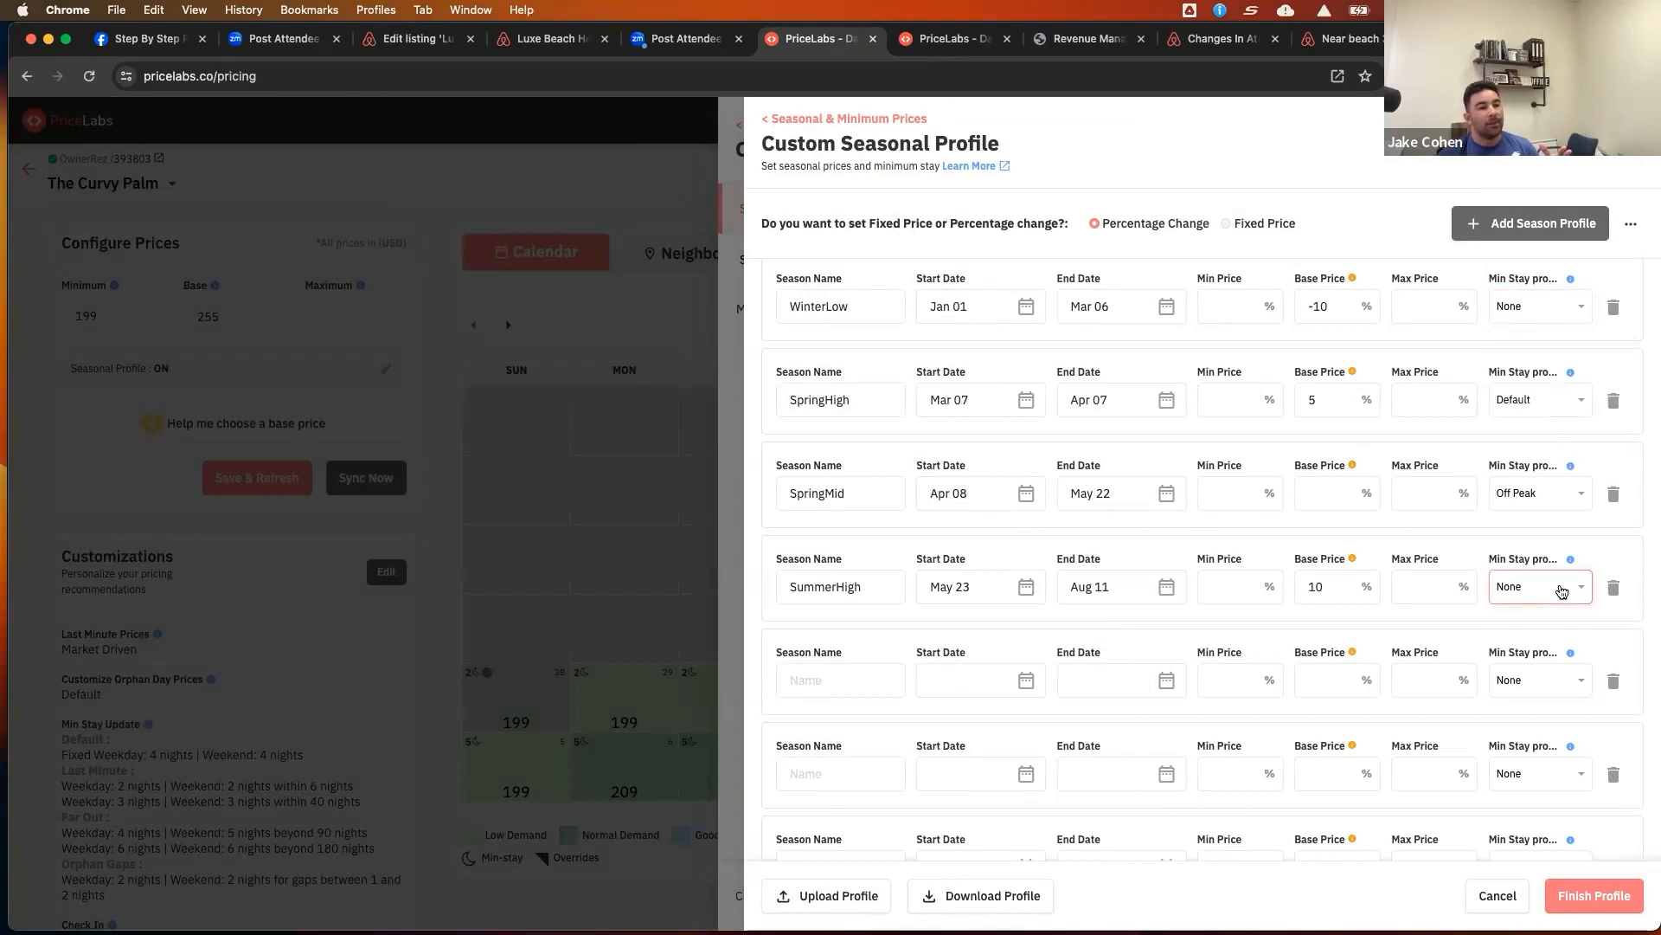
{"action": "left_click", "coordinate": [1564, 737]}
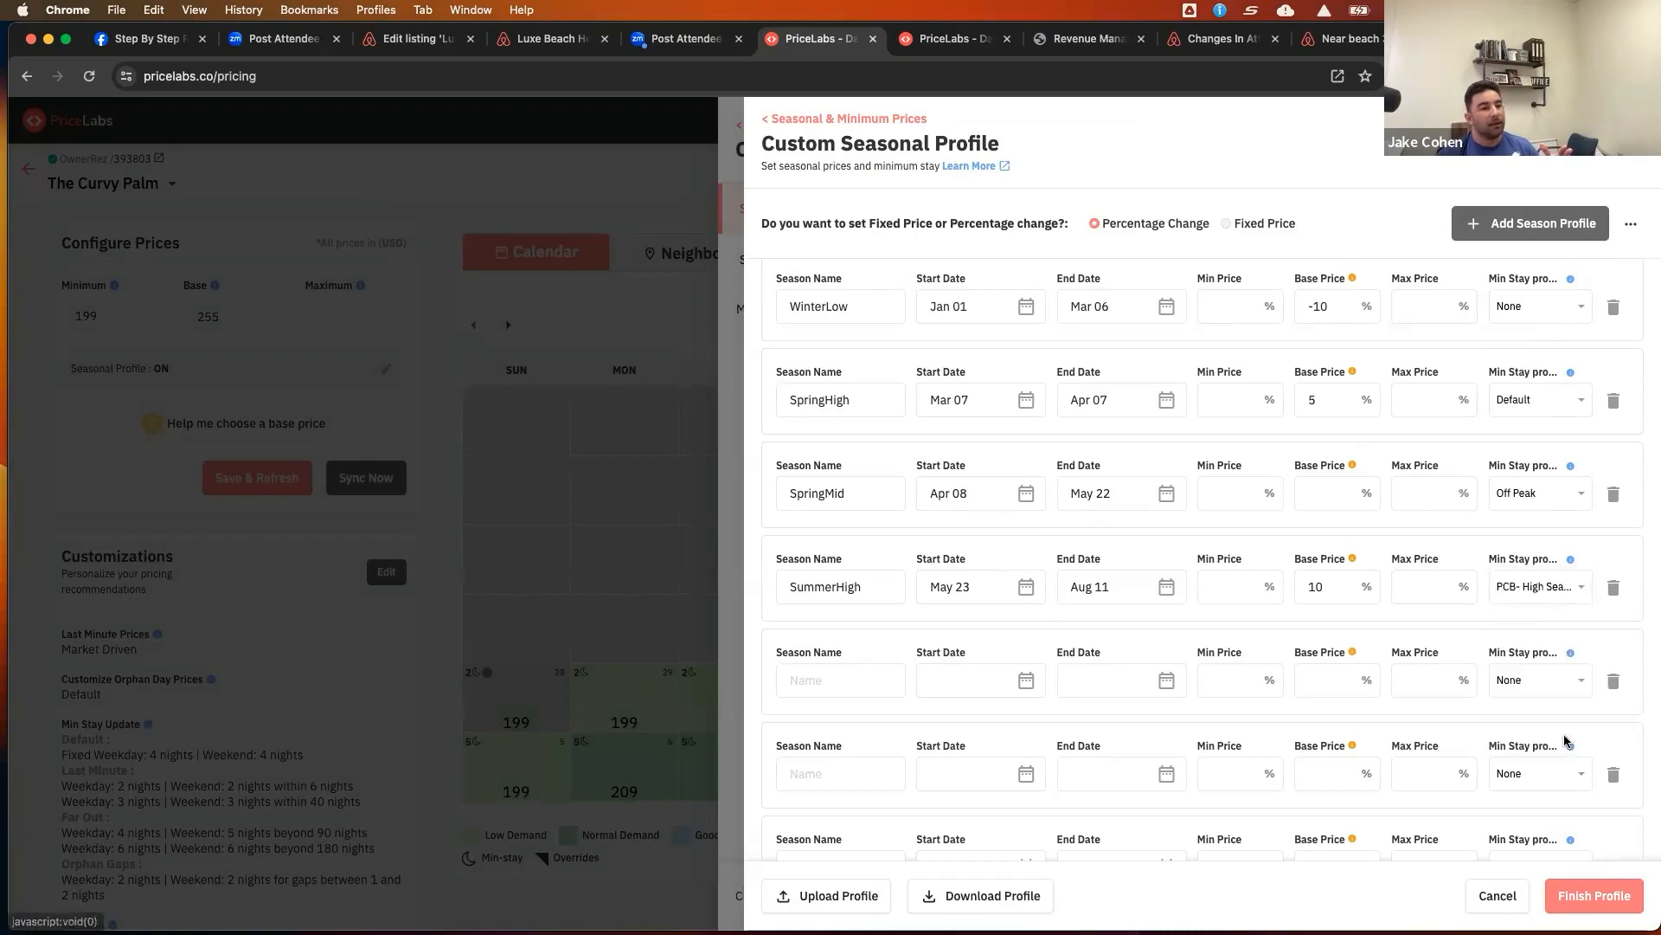
Try to finish the custom seasonal profile
{"action": "left_click", "coordinate": [1595, 895]}
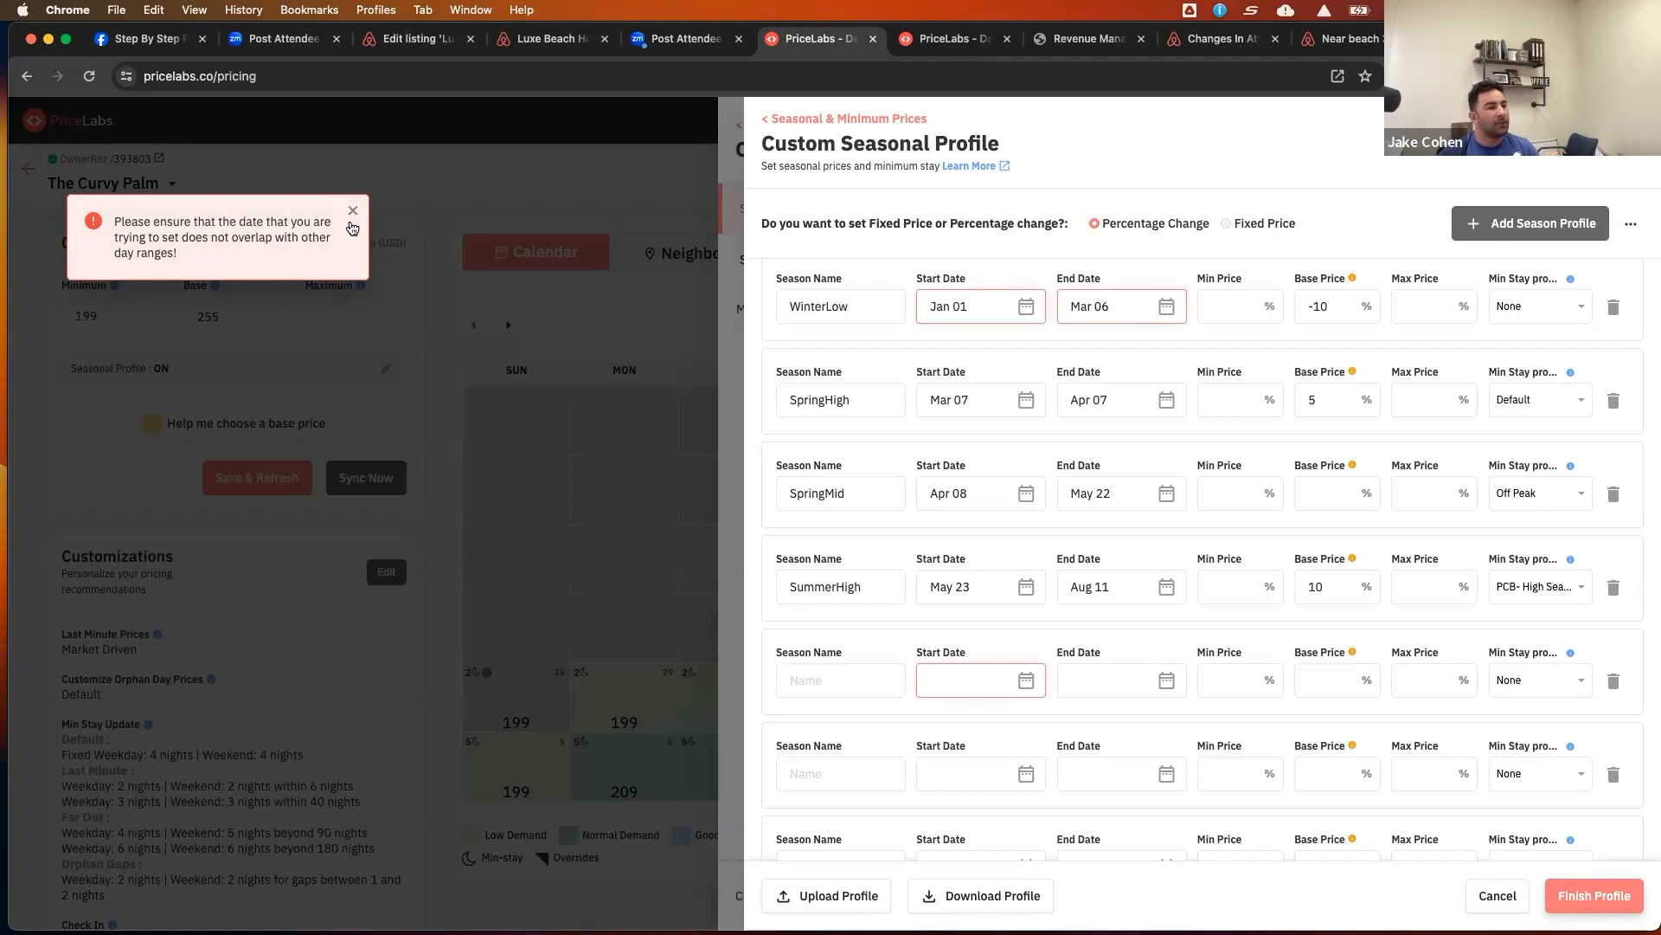
{"action": "left_click", "coordinate": [353, 215]}
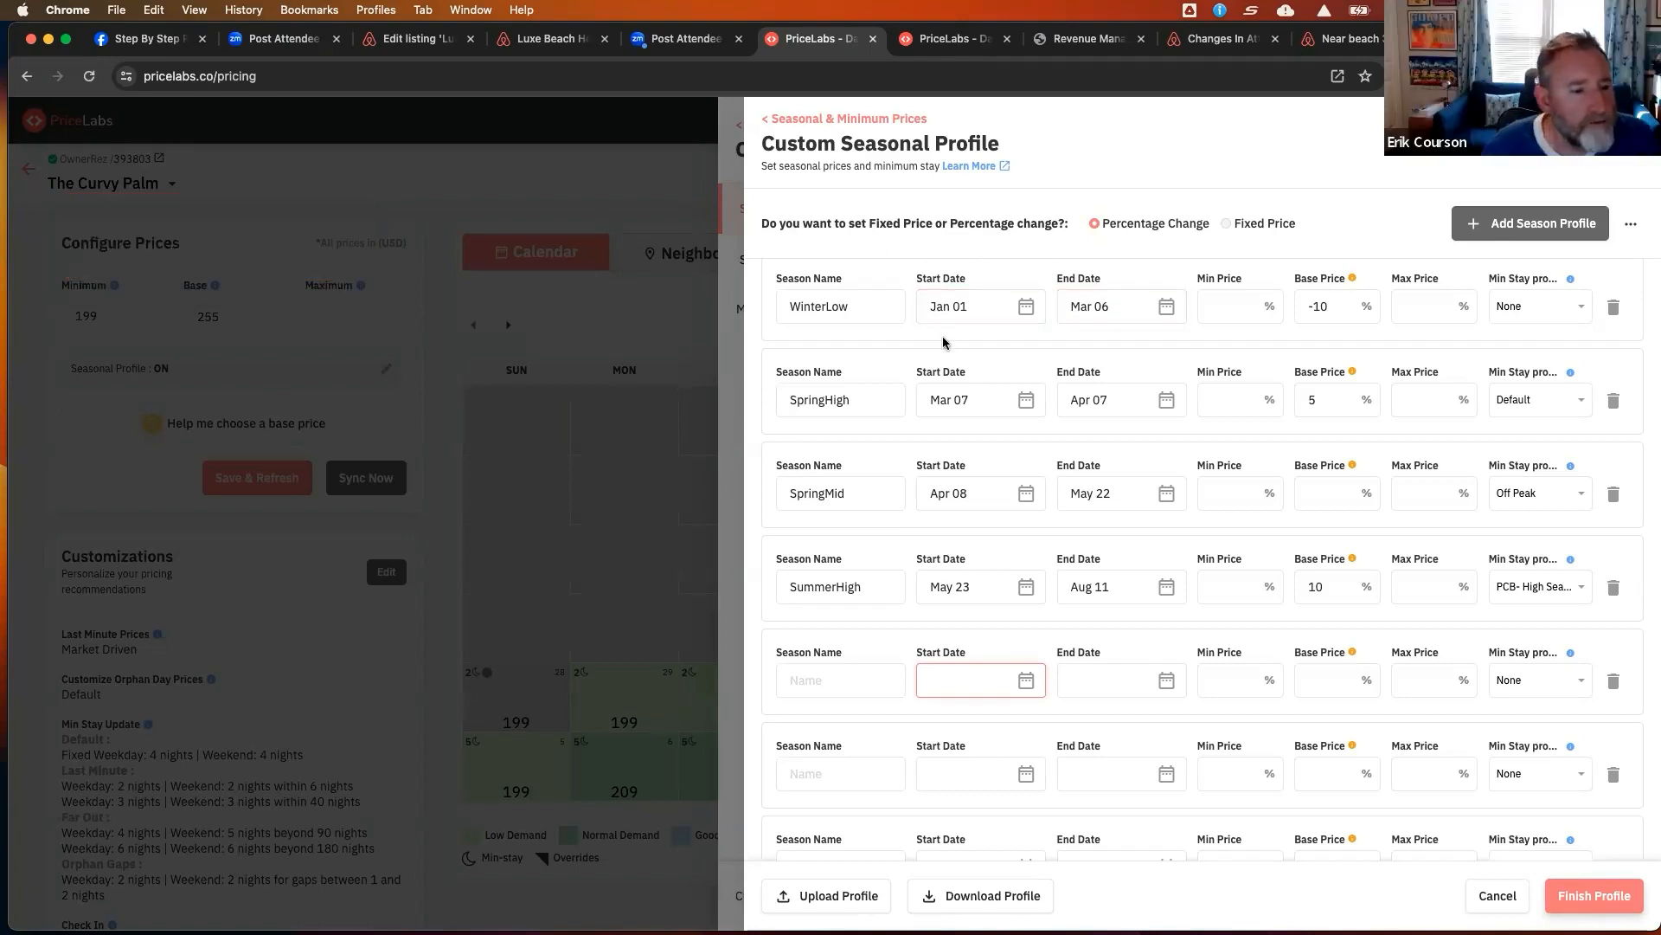
{"action": "scroll", "coordinate": [1149, 451], "scroll_direction": "down", "scroll_amount": 2}
{"action": "scroll", "coordinate": [1147, 443], "scroll_direction": "up", "scroll_amount": 2}
{"action": "scroll", "coordinate": [1147, 445], "scroll_direction": "down", "scroll_amount": 2}
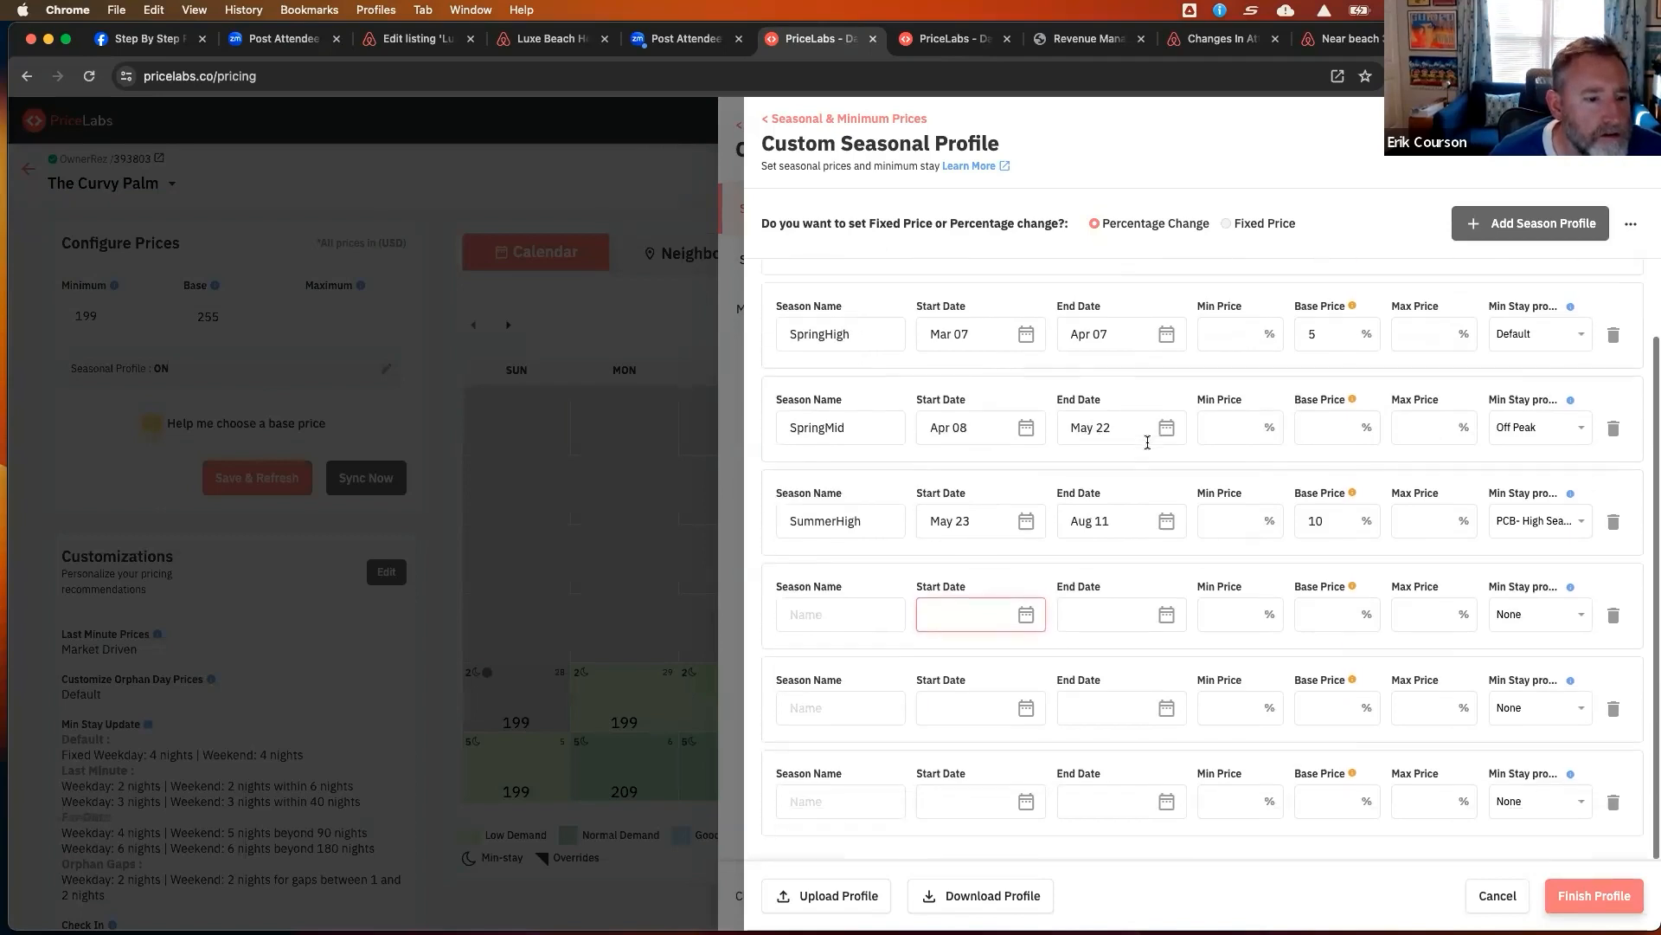
{"action": "left_click", "coordinate": [1593, 904]}
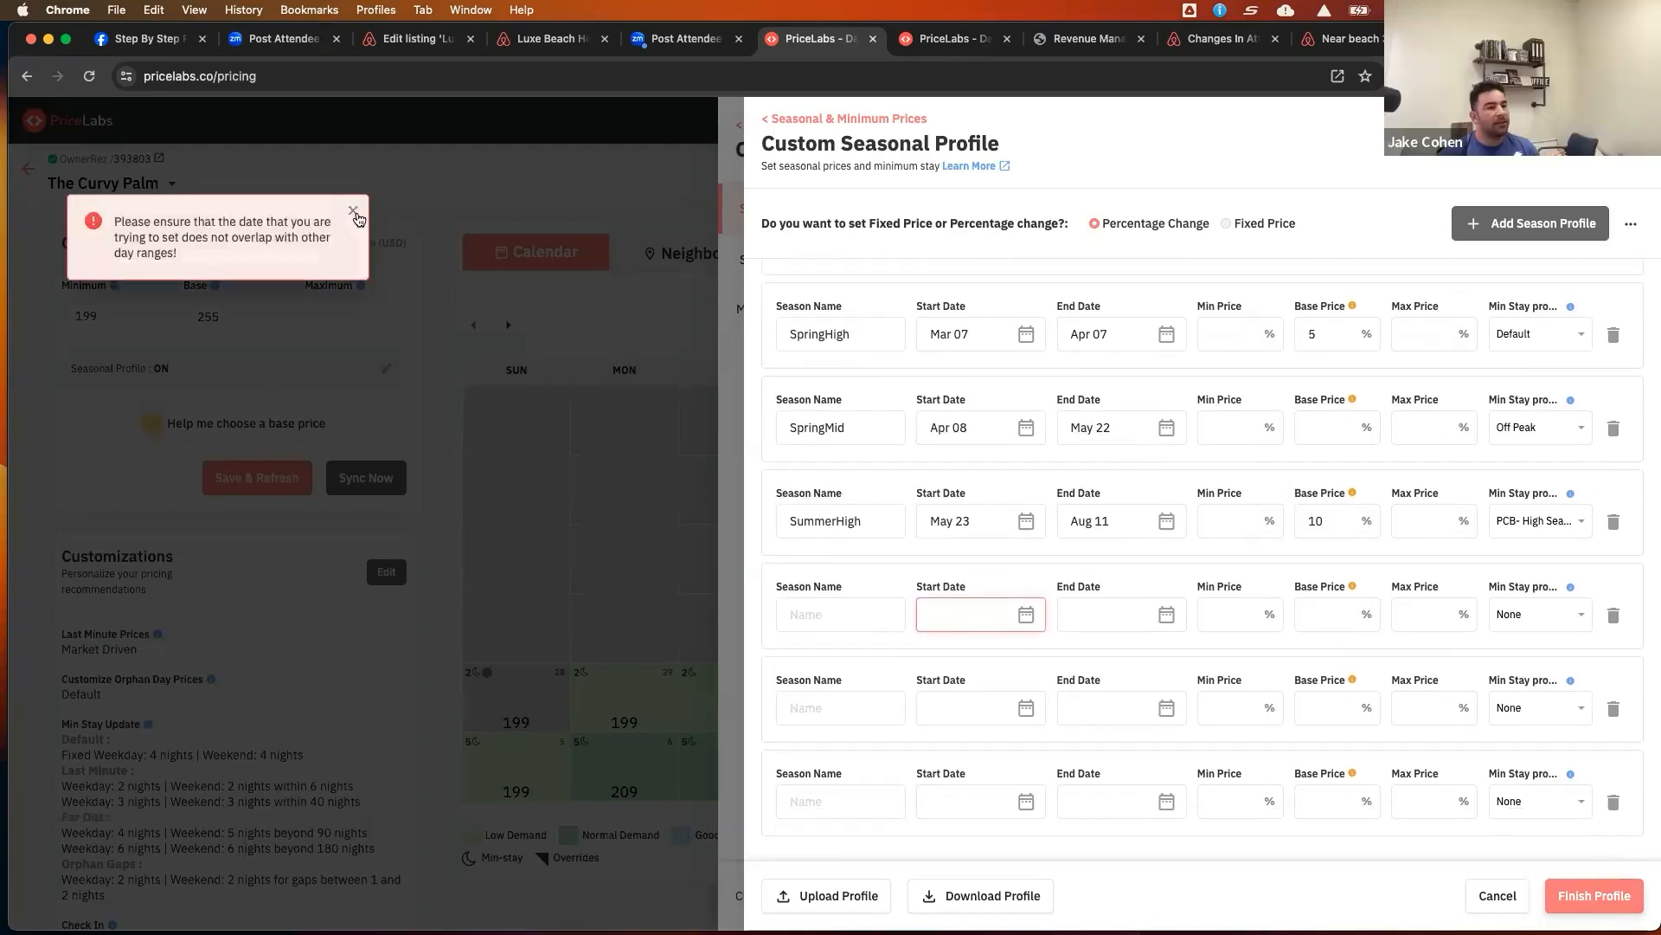
Delete the empty season rows from the seasonal profile
{"action": "left_click", "coordinate": [1614, 616]}
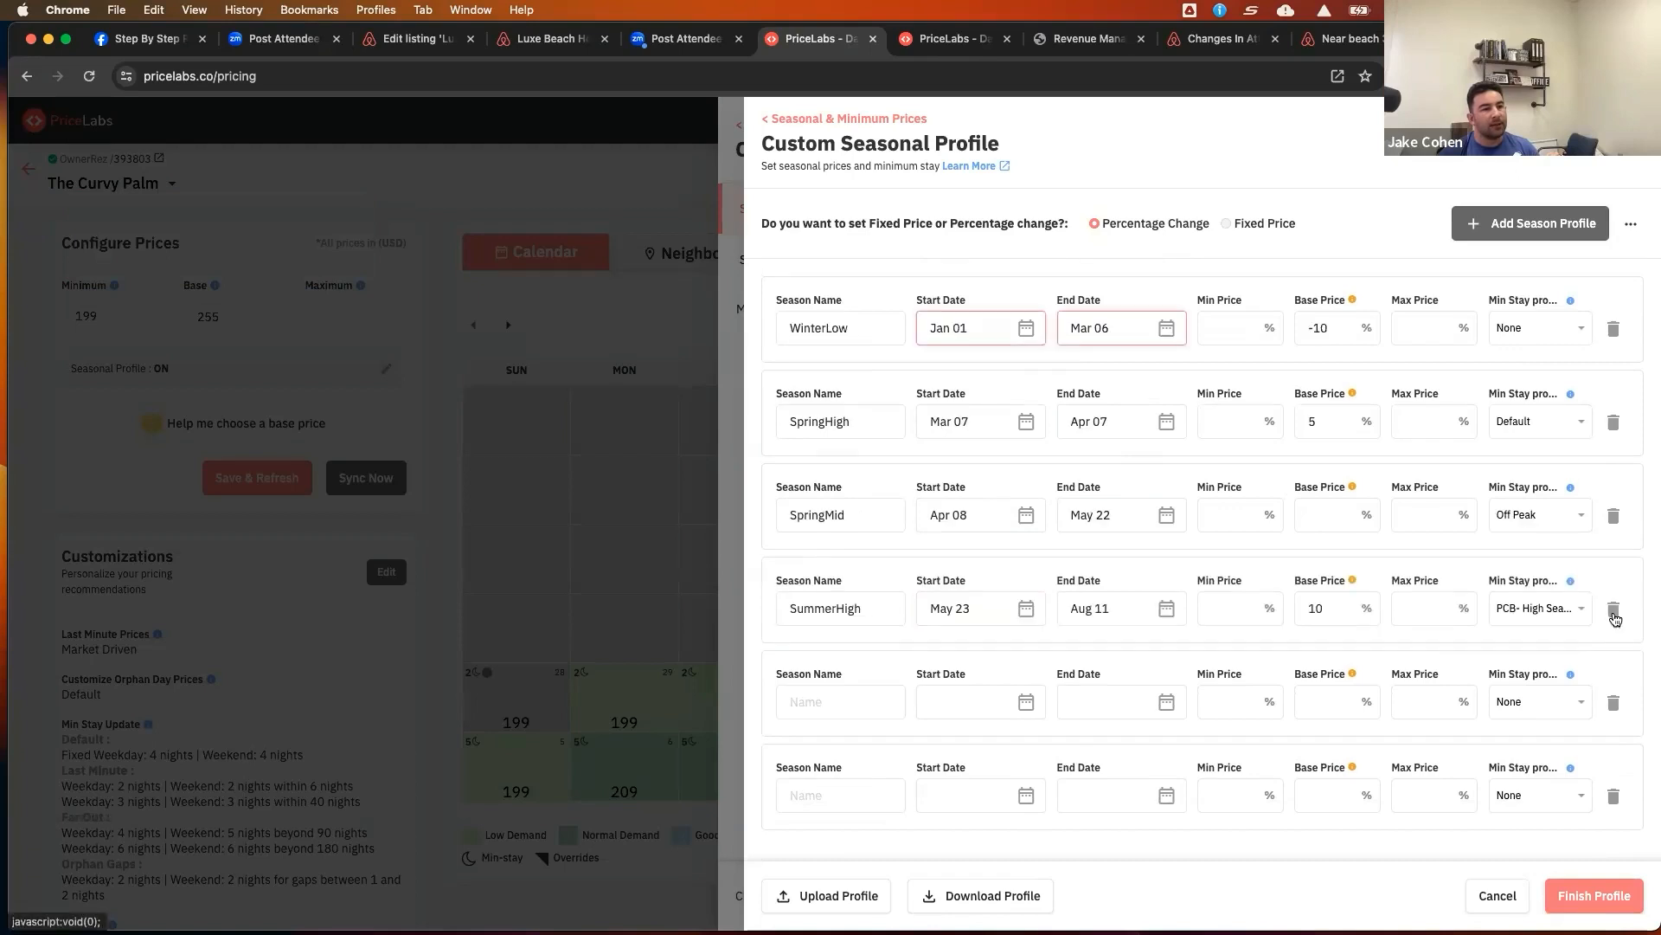
{"action": "left_click", "coordinate": [1615, 705]}
{"action": "left_click", "coordinate": [1614, 704]}
Finish the seasonal profile and save the customization changes
{"action": "left_click", "coordinate": [1601, 897]}
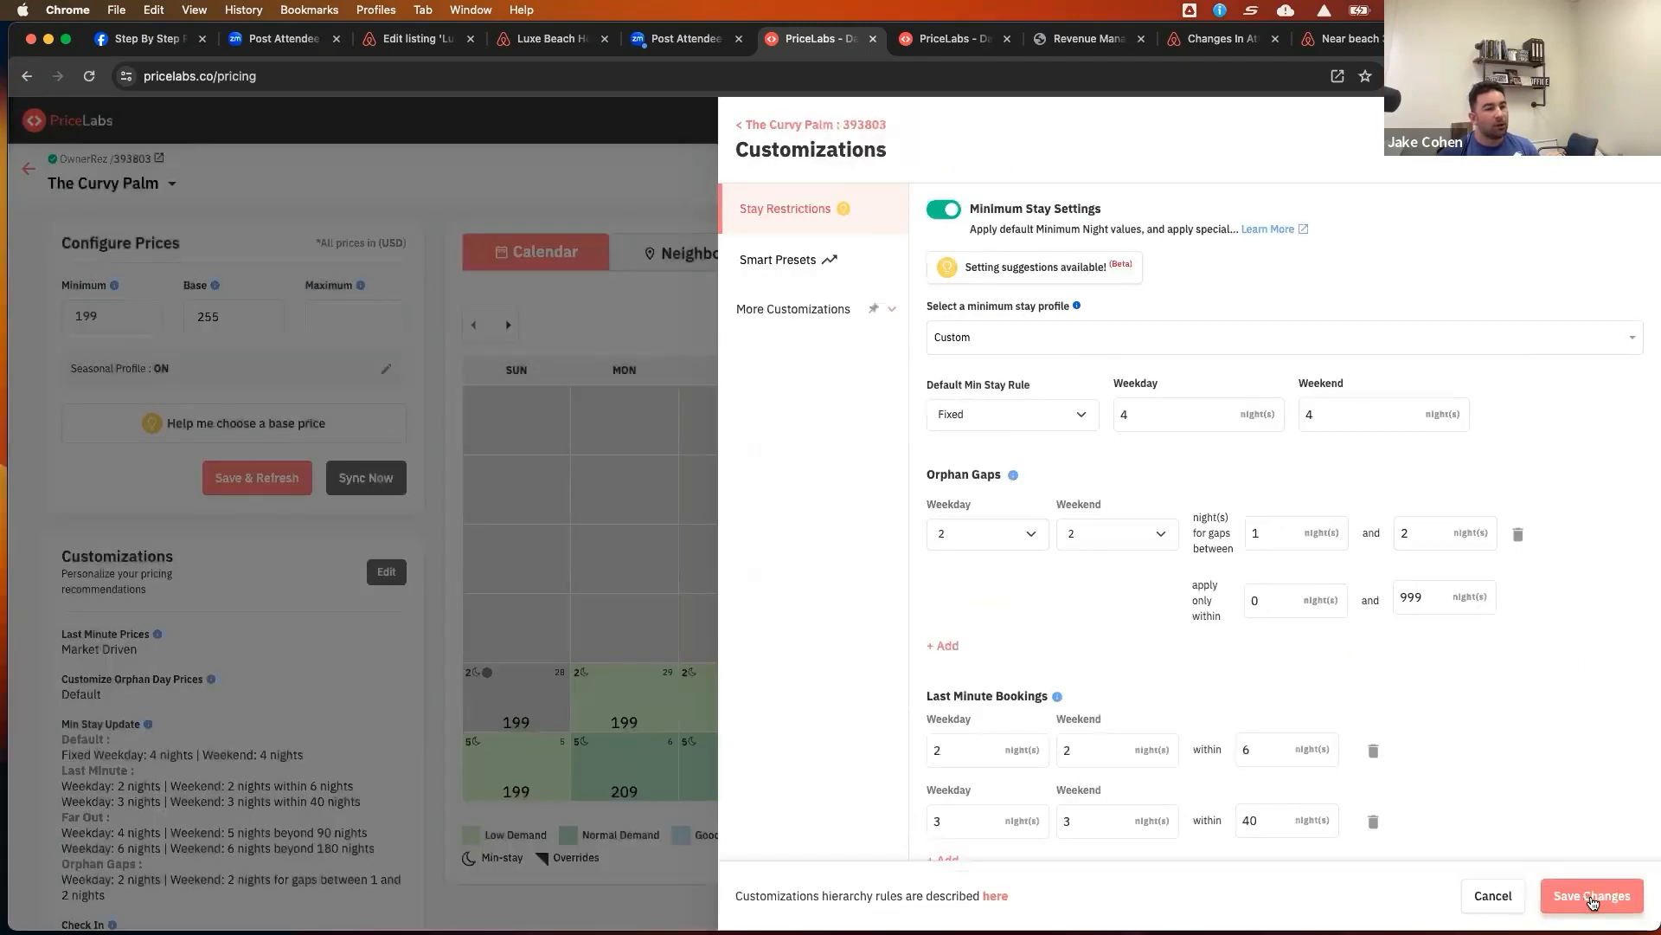
{"action": "left_click", "coordinate": [1592, 895]}
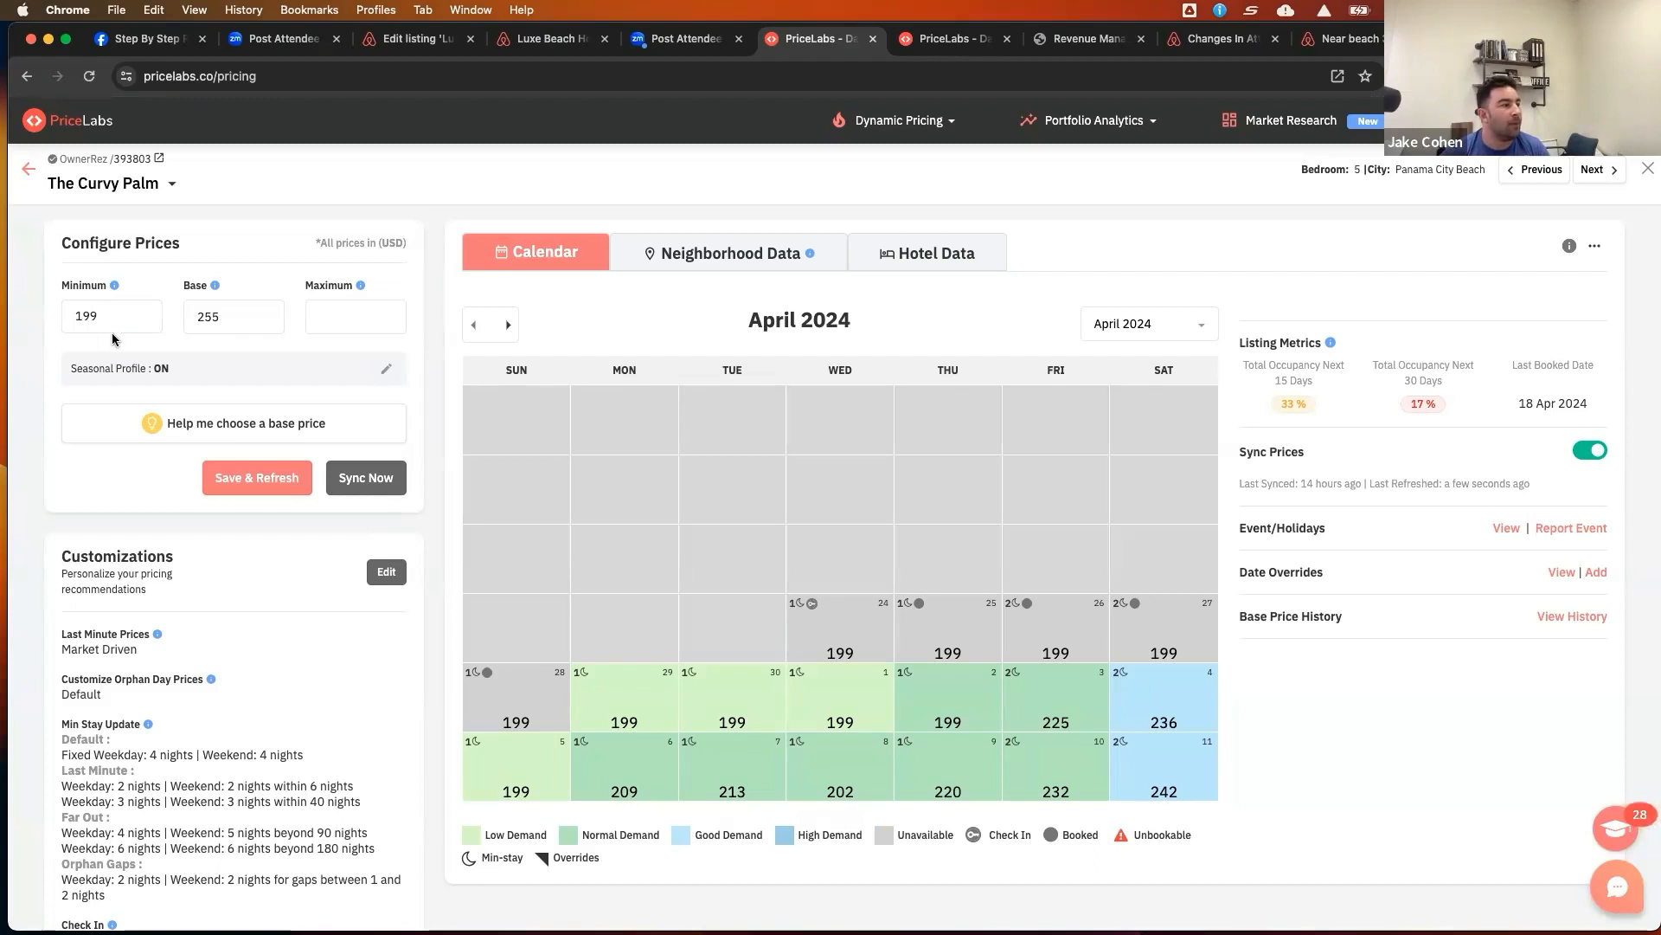
Reopen the seasonal profile to check the seasons and finish it again
{"action": "scroll", "coordinate": [193, 354], "scroll_direction": "down", "scroll_amount": 1}
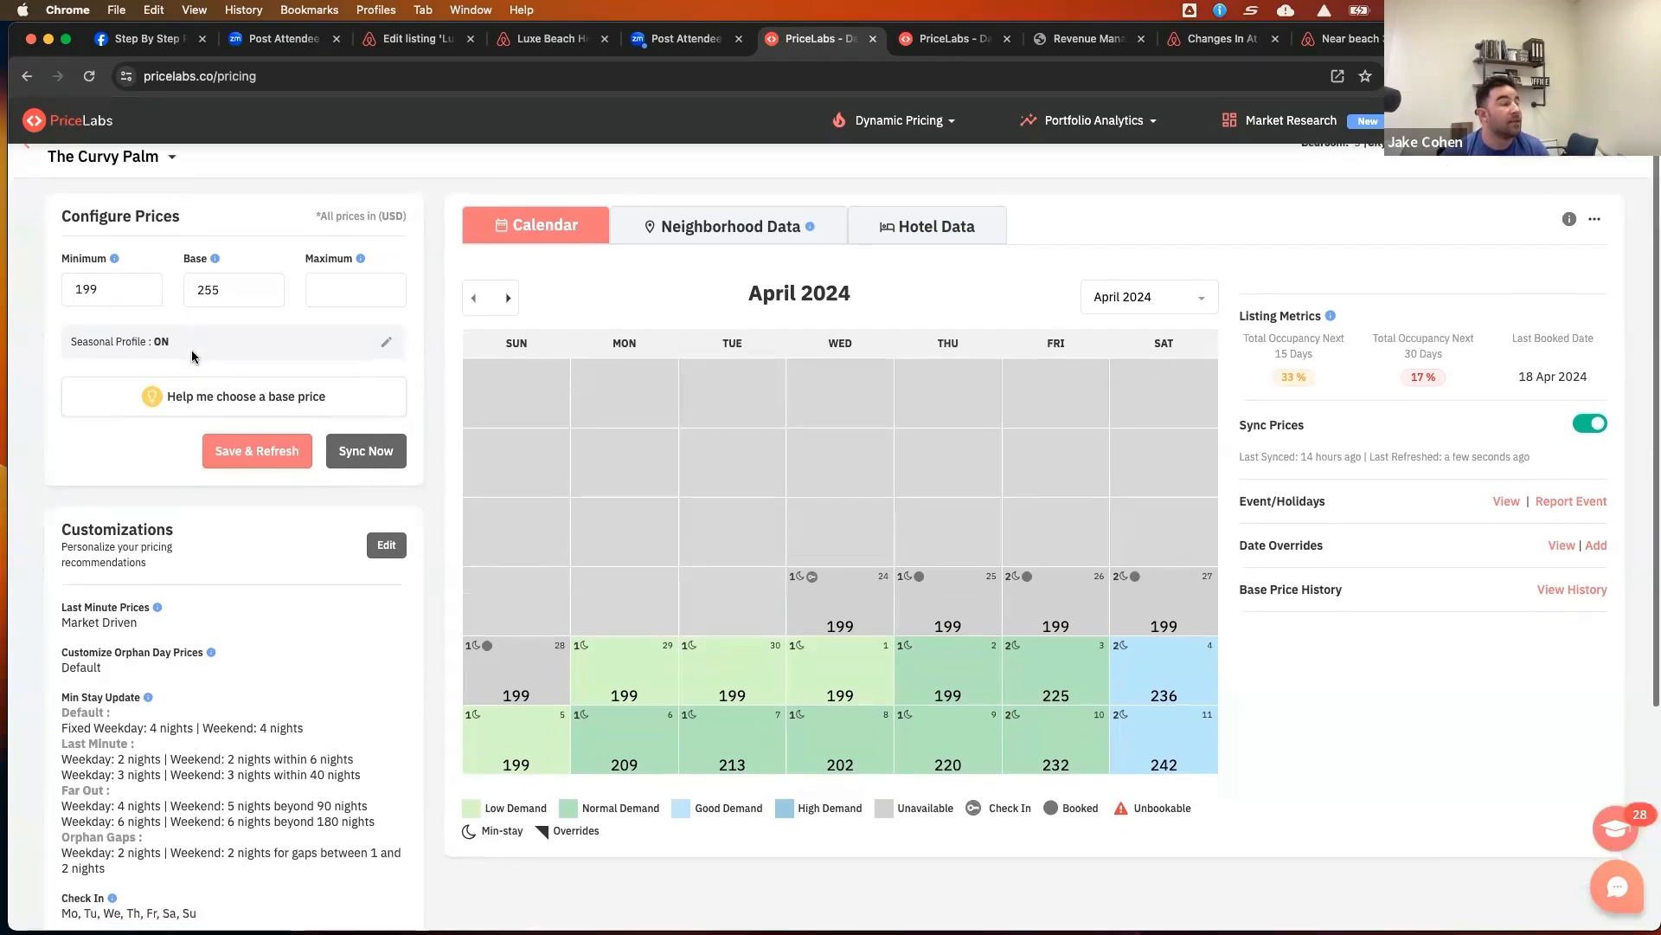
{"action": "left_click", "coordinate": [384, 348]}
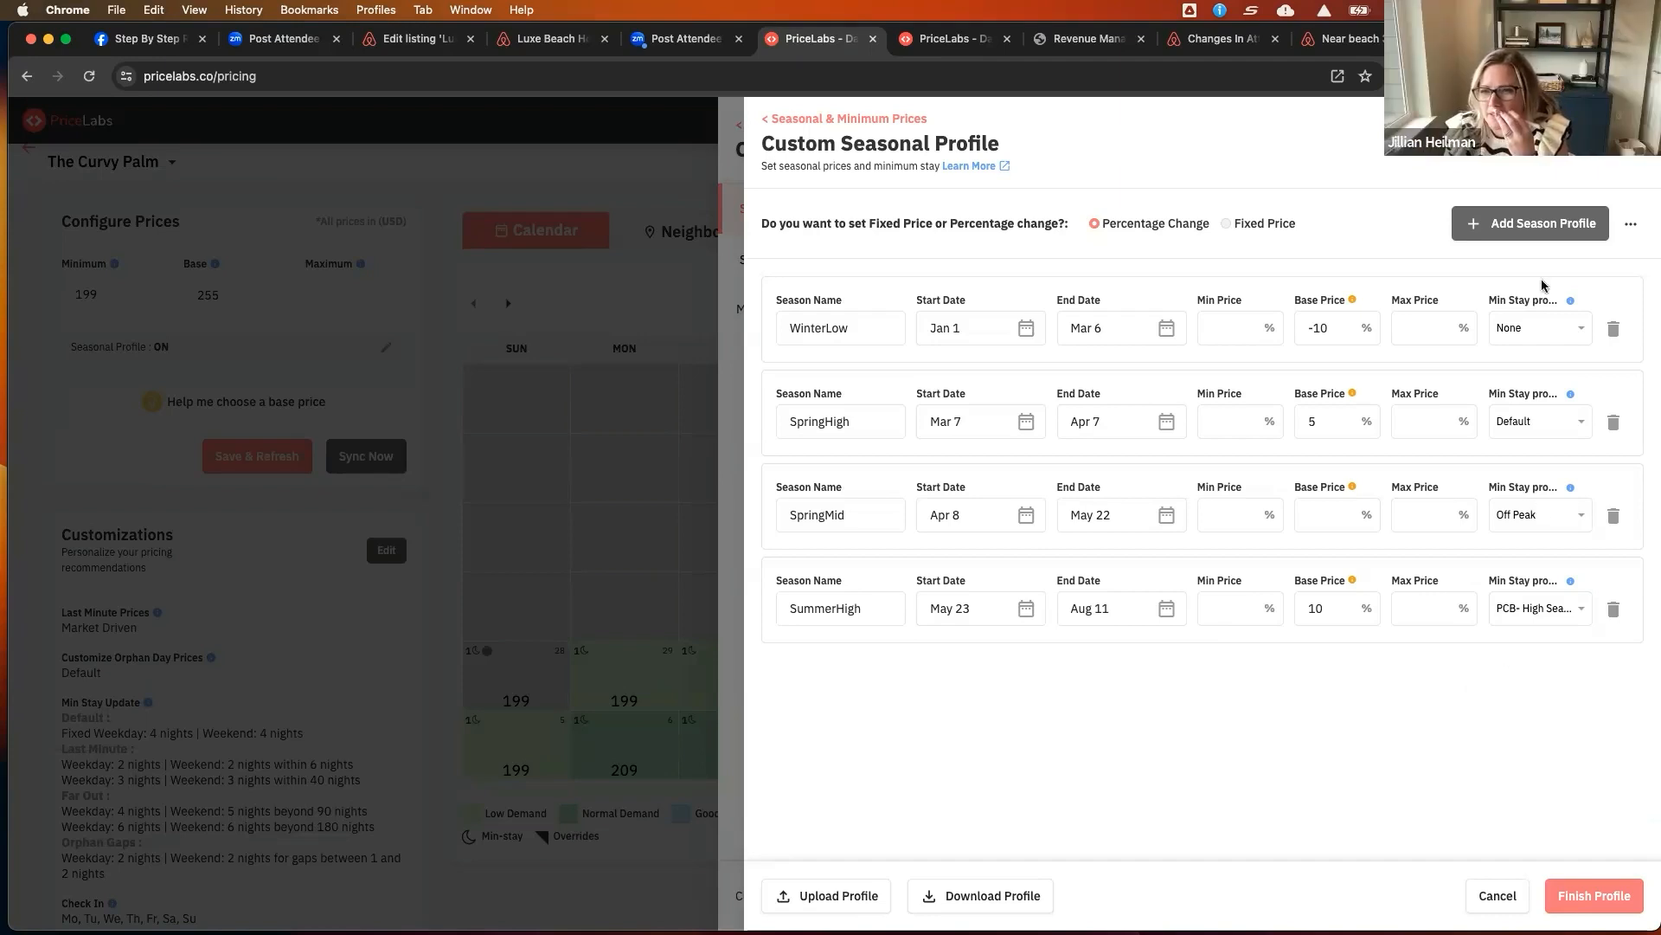
{"action": "left_click", "coordinate": [1595, 896]}
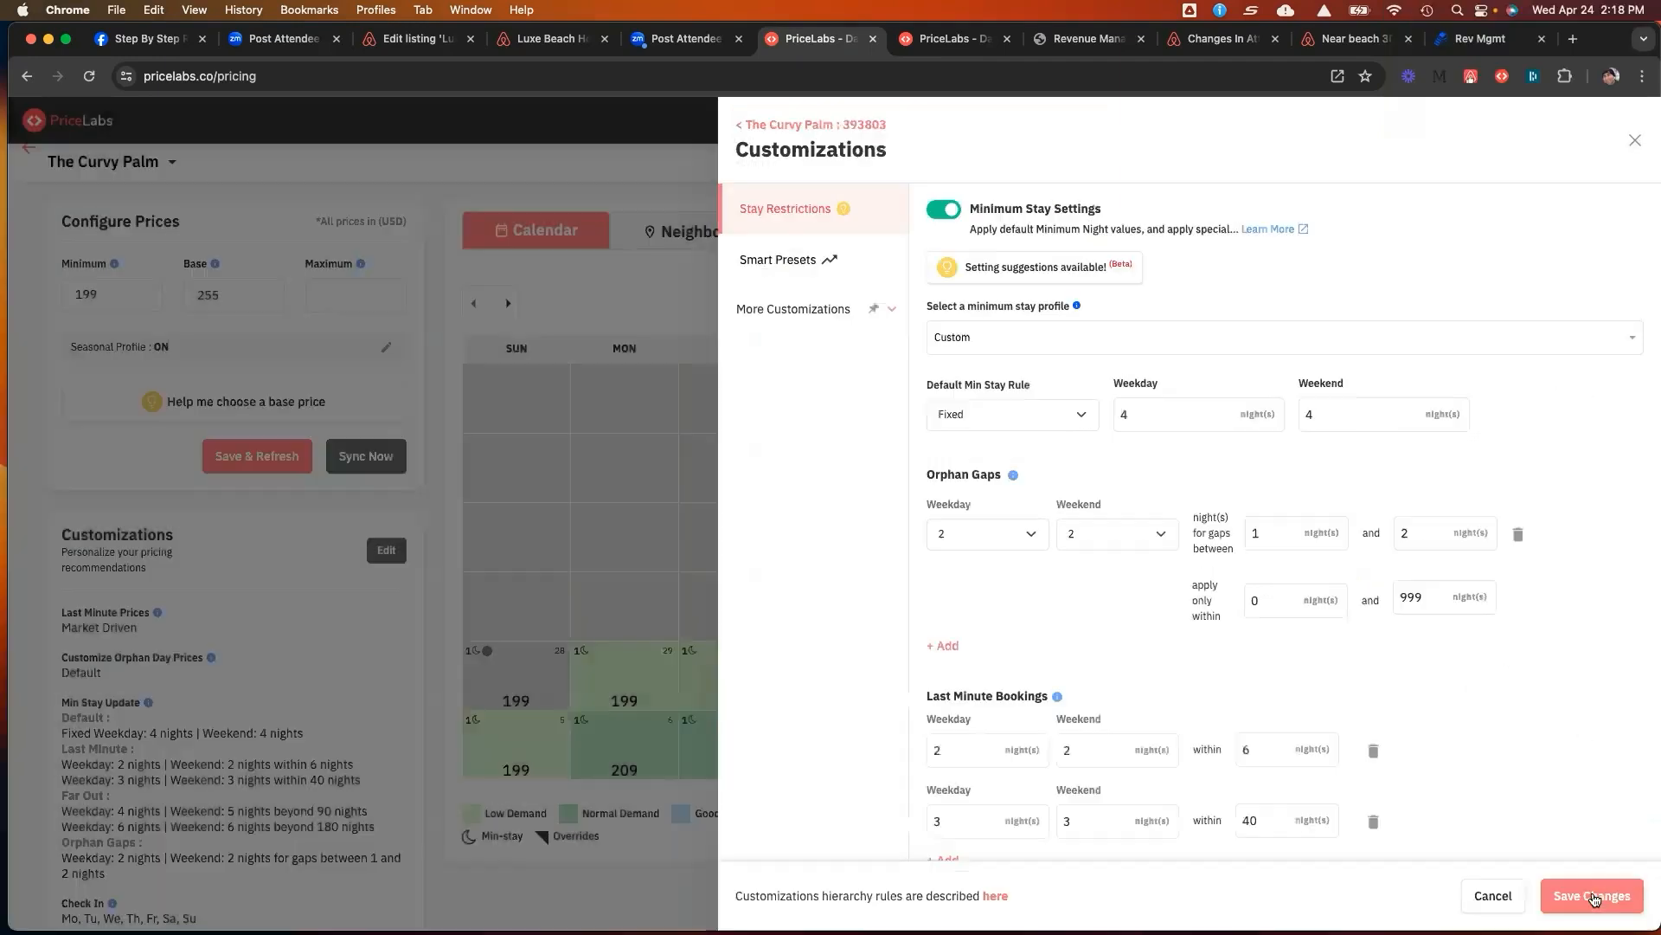
Save the customization changes
{"action": "left_click", "coordinate": [1594, 893]}
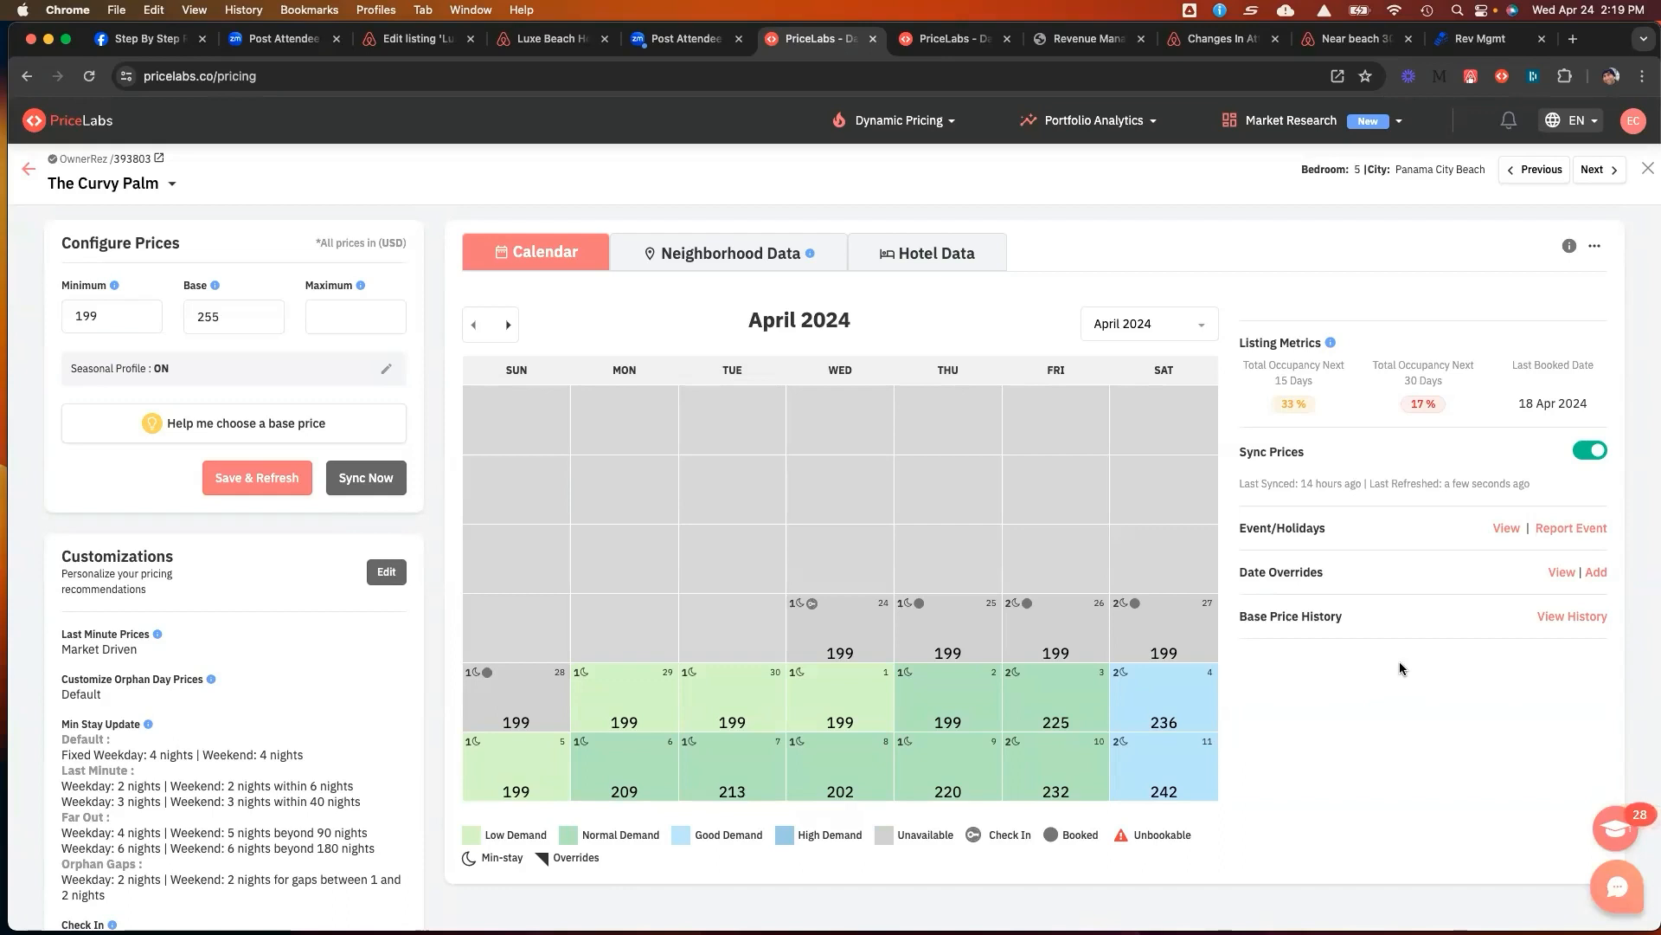
Open the listing's neighborhood data and show future prices for the next year
{"action": "left_click", "coordinate": [730, 253]}
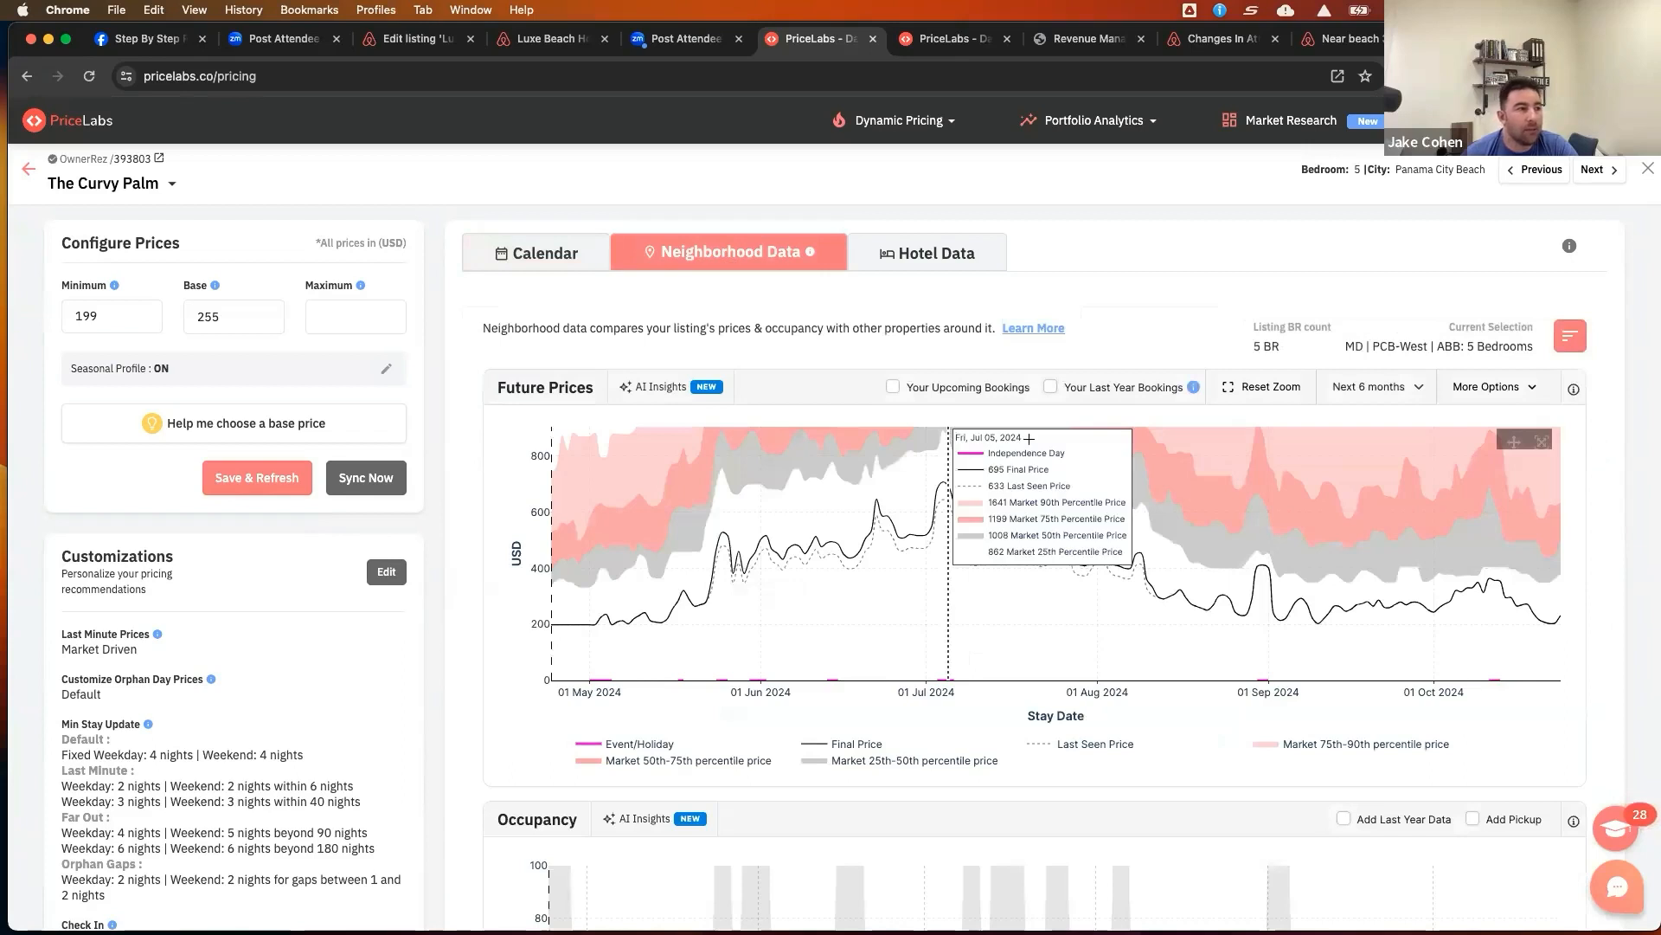
{"action": "scroll", "coordinate": [1125, 342], "scroll_direction": "down", "scroll_amount": 1}
{"action": "scroll", "coordinate": [1126, 349], "scroll_direction": "up", "scroll_amount": 1}
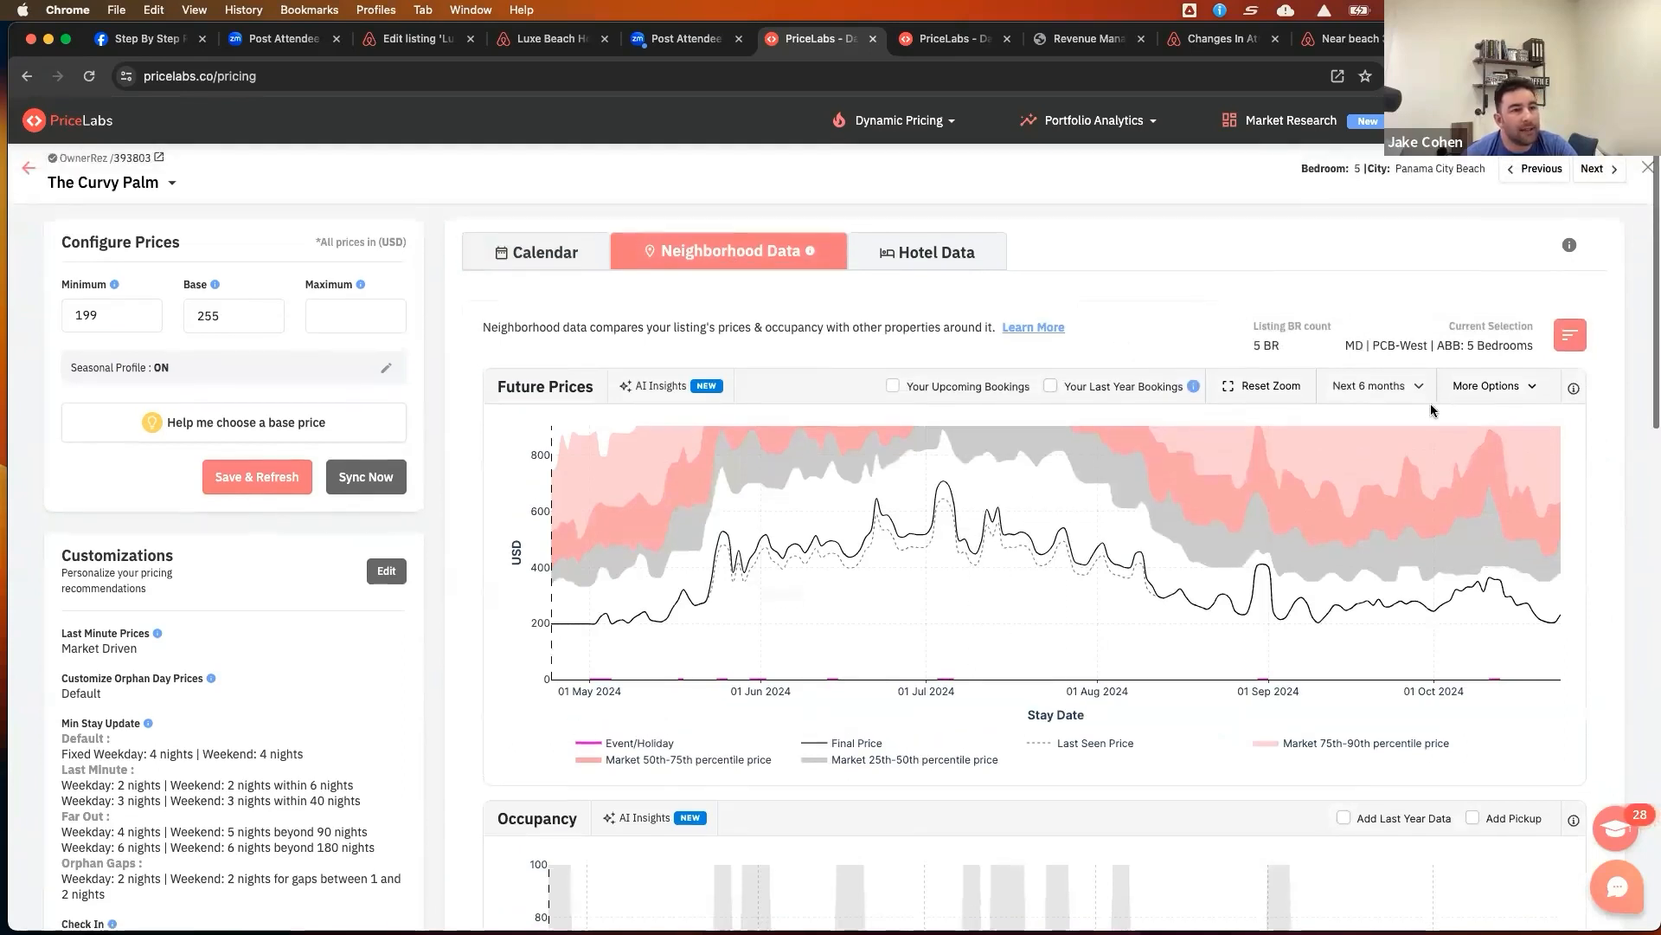
{"action": "left_click", "coordinate": [1378, 383]}
{"action": "left_click", "coordinate": [1383, 405]}
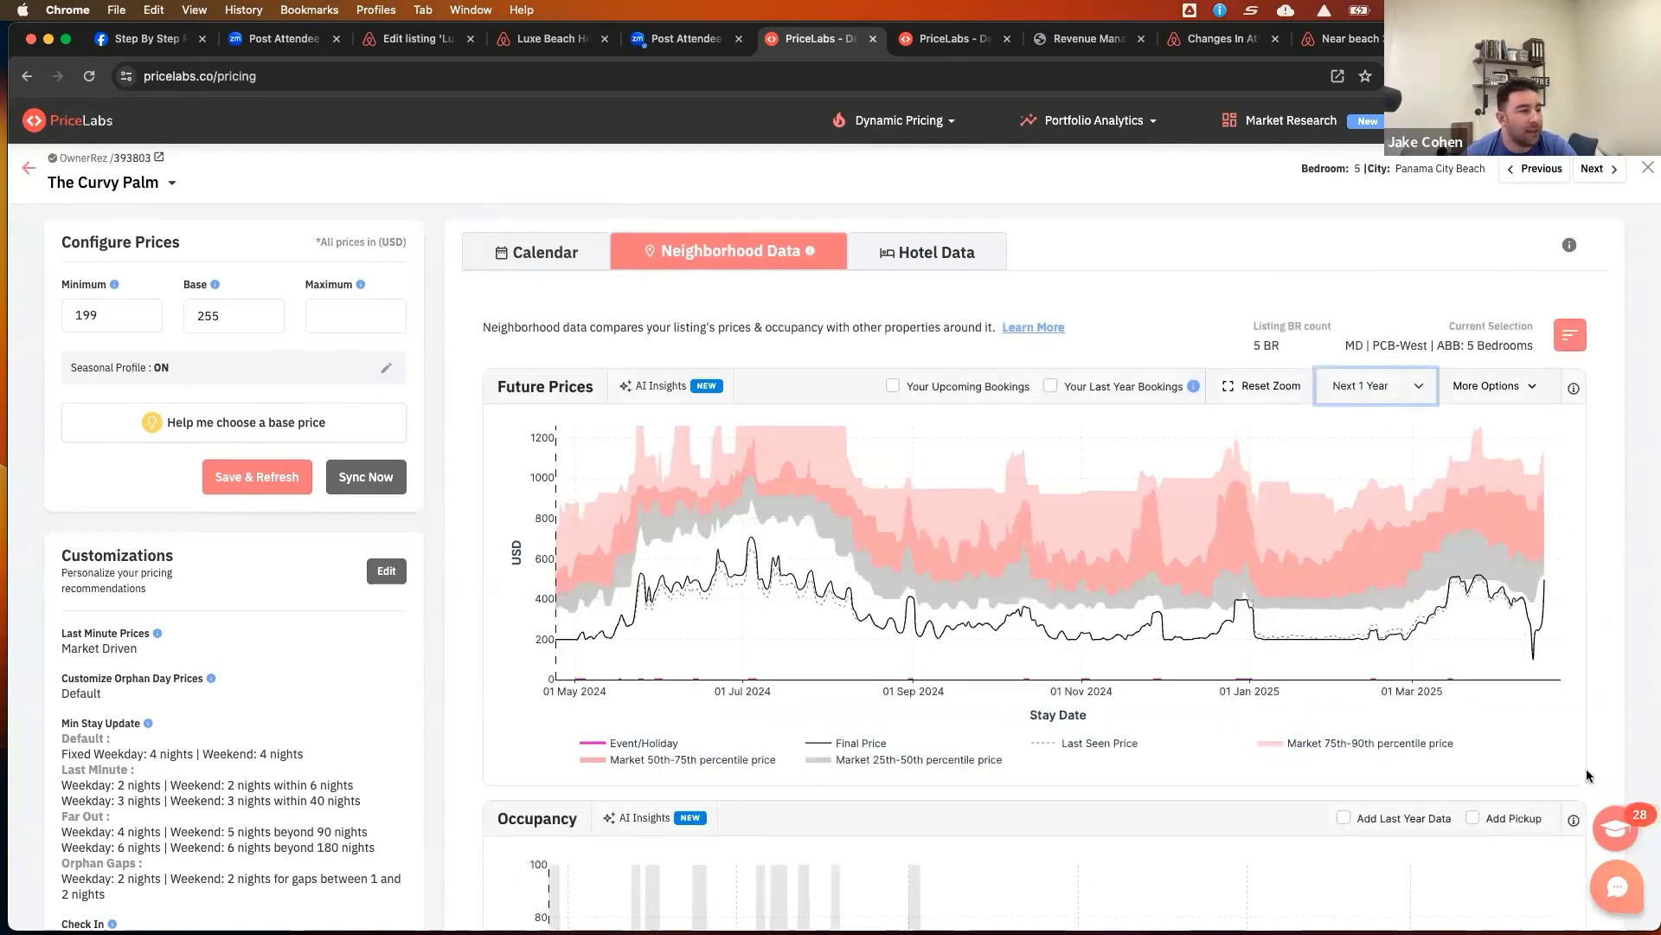
{"action": "scroll", "coordinate": [1050, 642], "scroll_direction": "down", "scroll_amount": 1}
{"action": "scroll", "coordinate": [1049, 641], "scroll_direction": "down", "scroll_amount": 3}
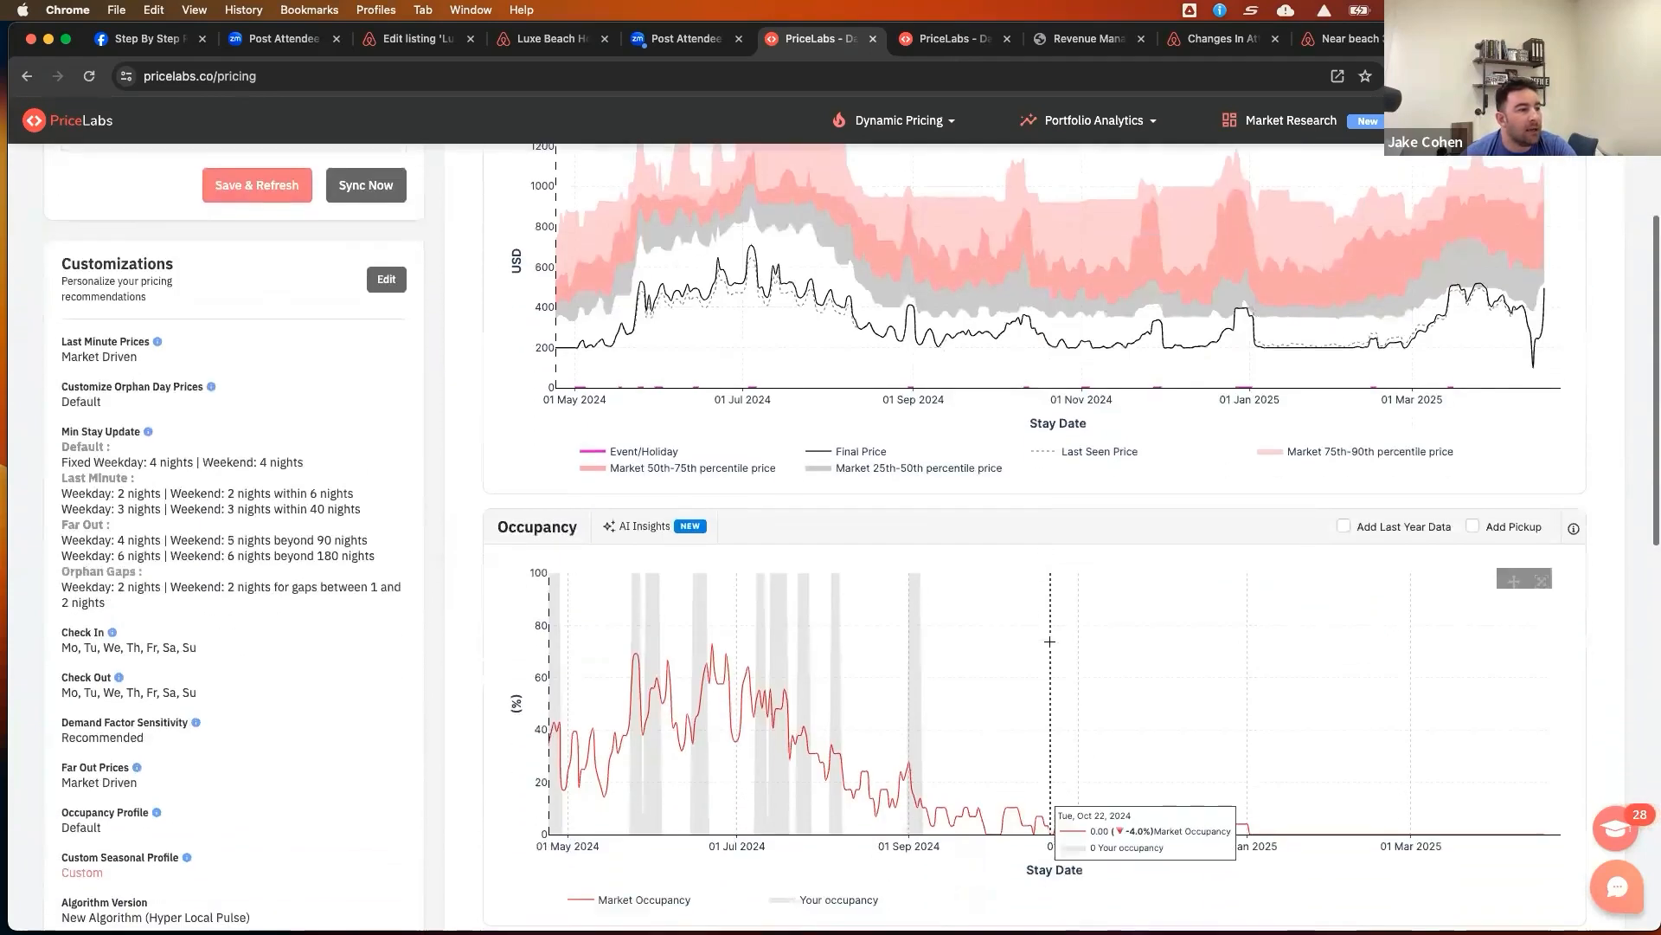
Add last year's data to the neighborhood occupancy chart and examine it
{"action": "left_click", "coordinate": [1343, 526]}
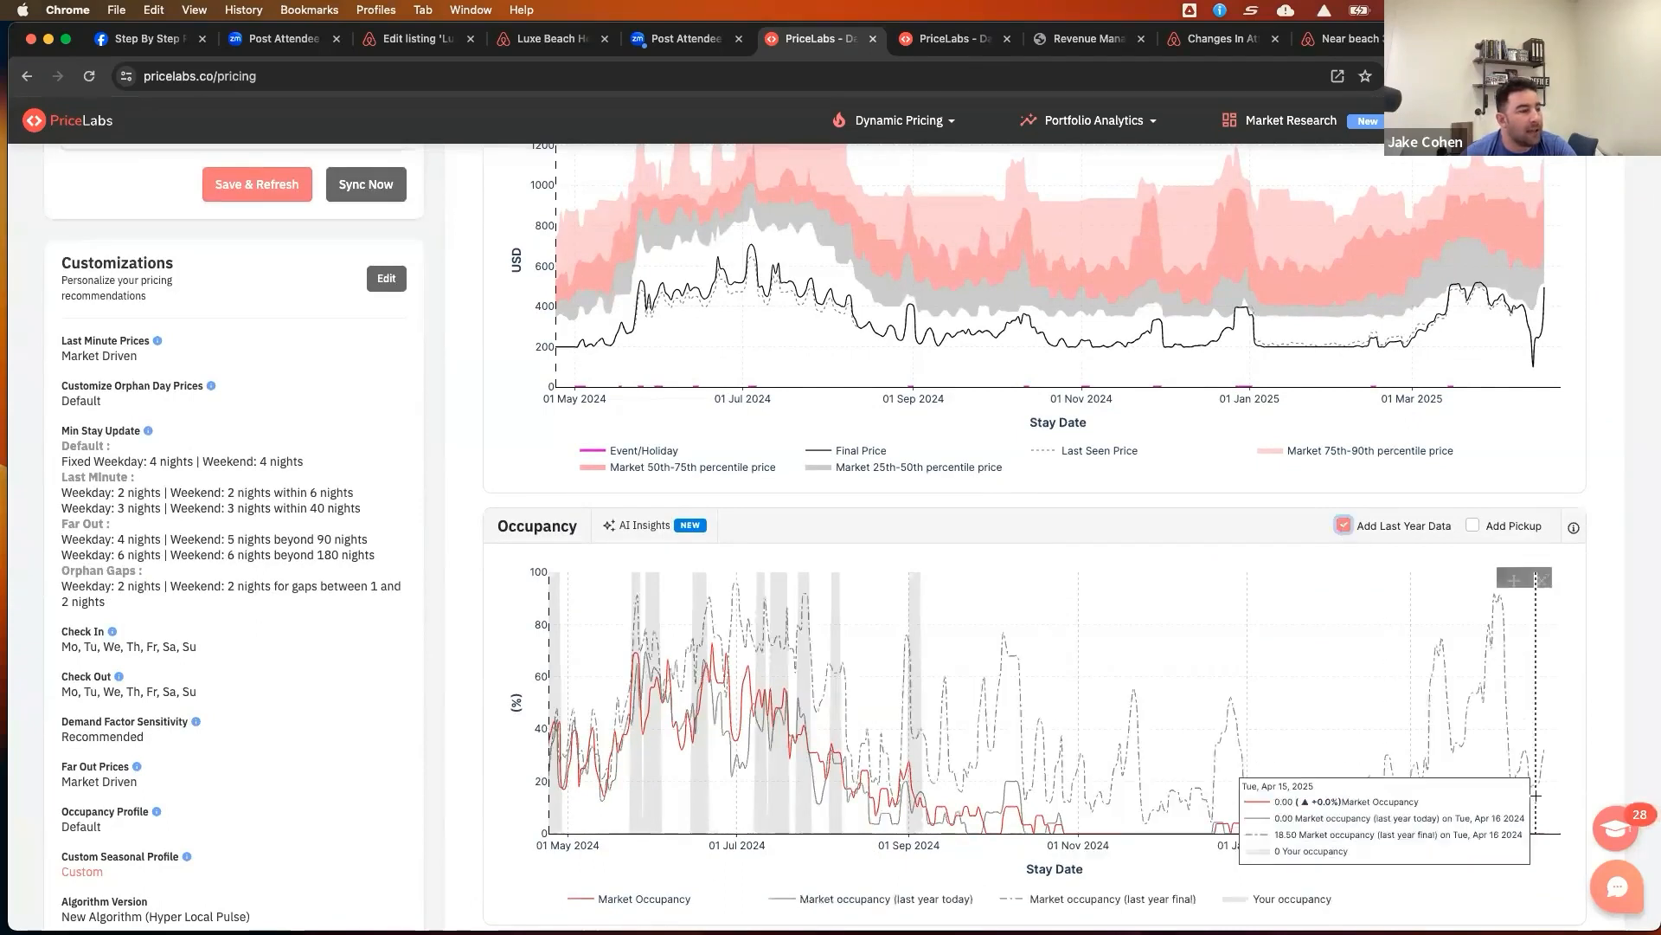
{"action": "scroll", "coordinate": [1485, 863], "scroll_direction": "up", "scroll_amount": 4}
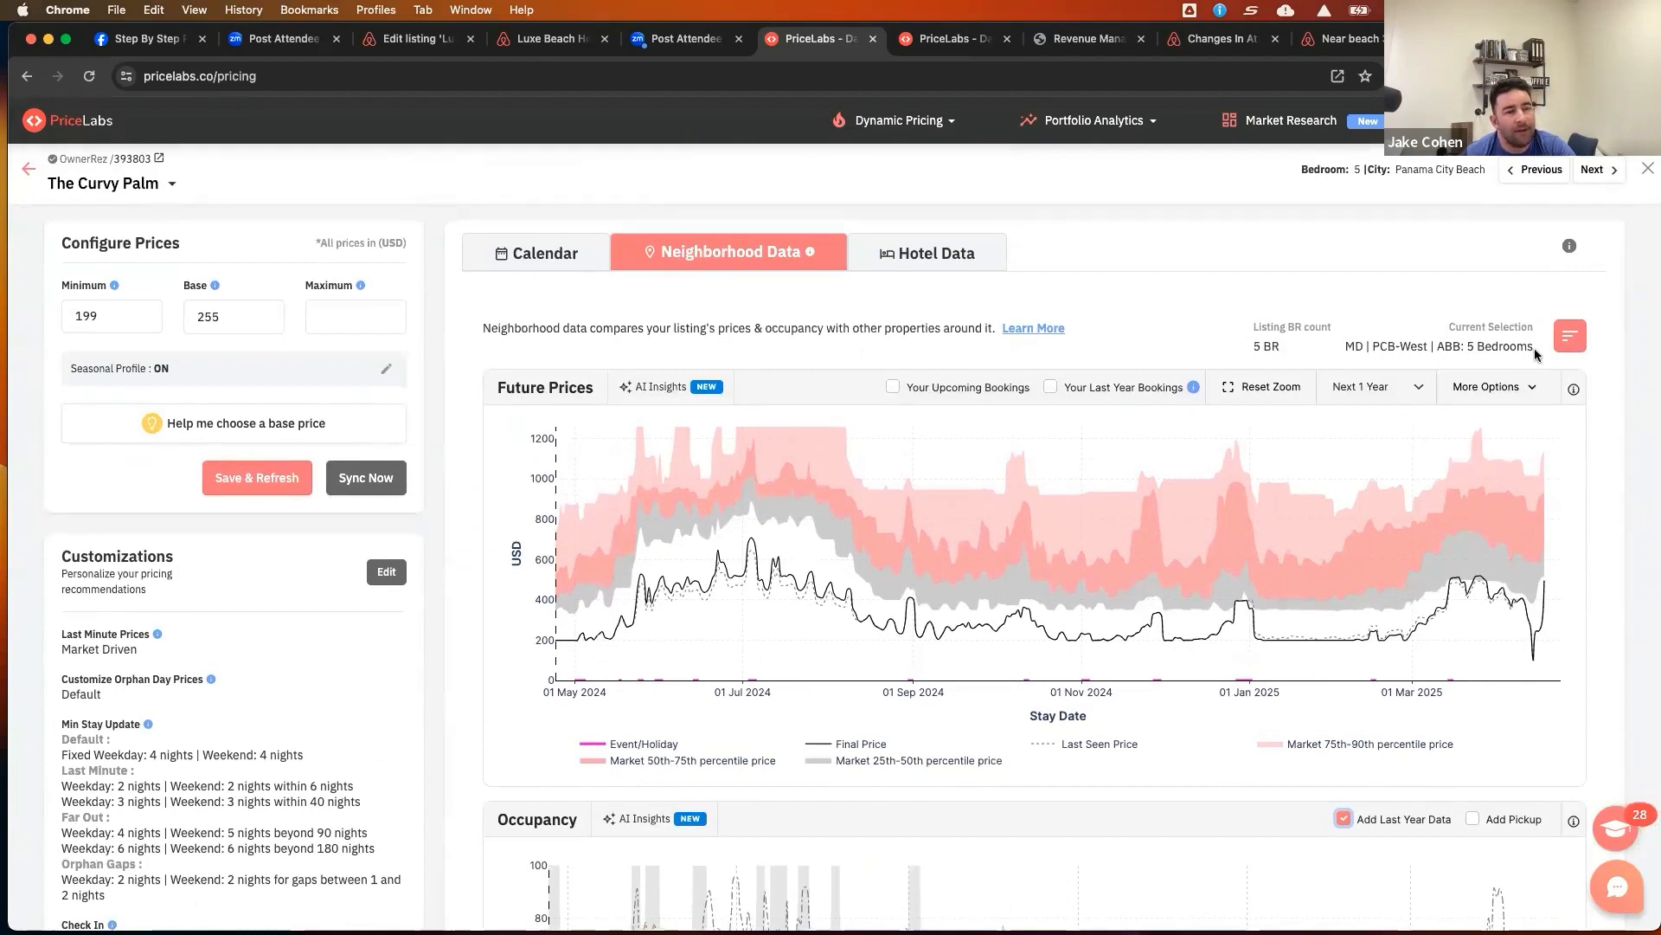
{"action": "scroll", "coordinate": [1620, 507], "scroll_direction": "down", "scroll_amount": 1}
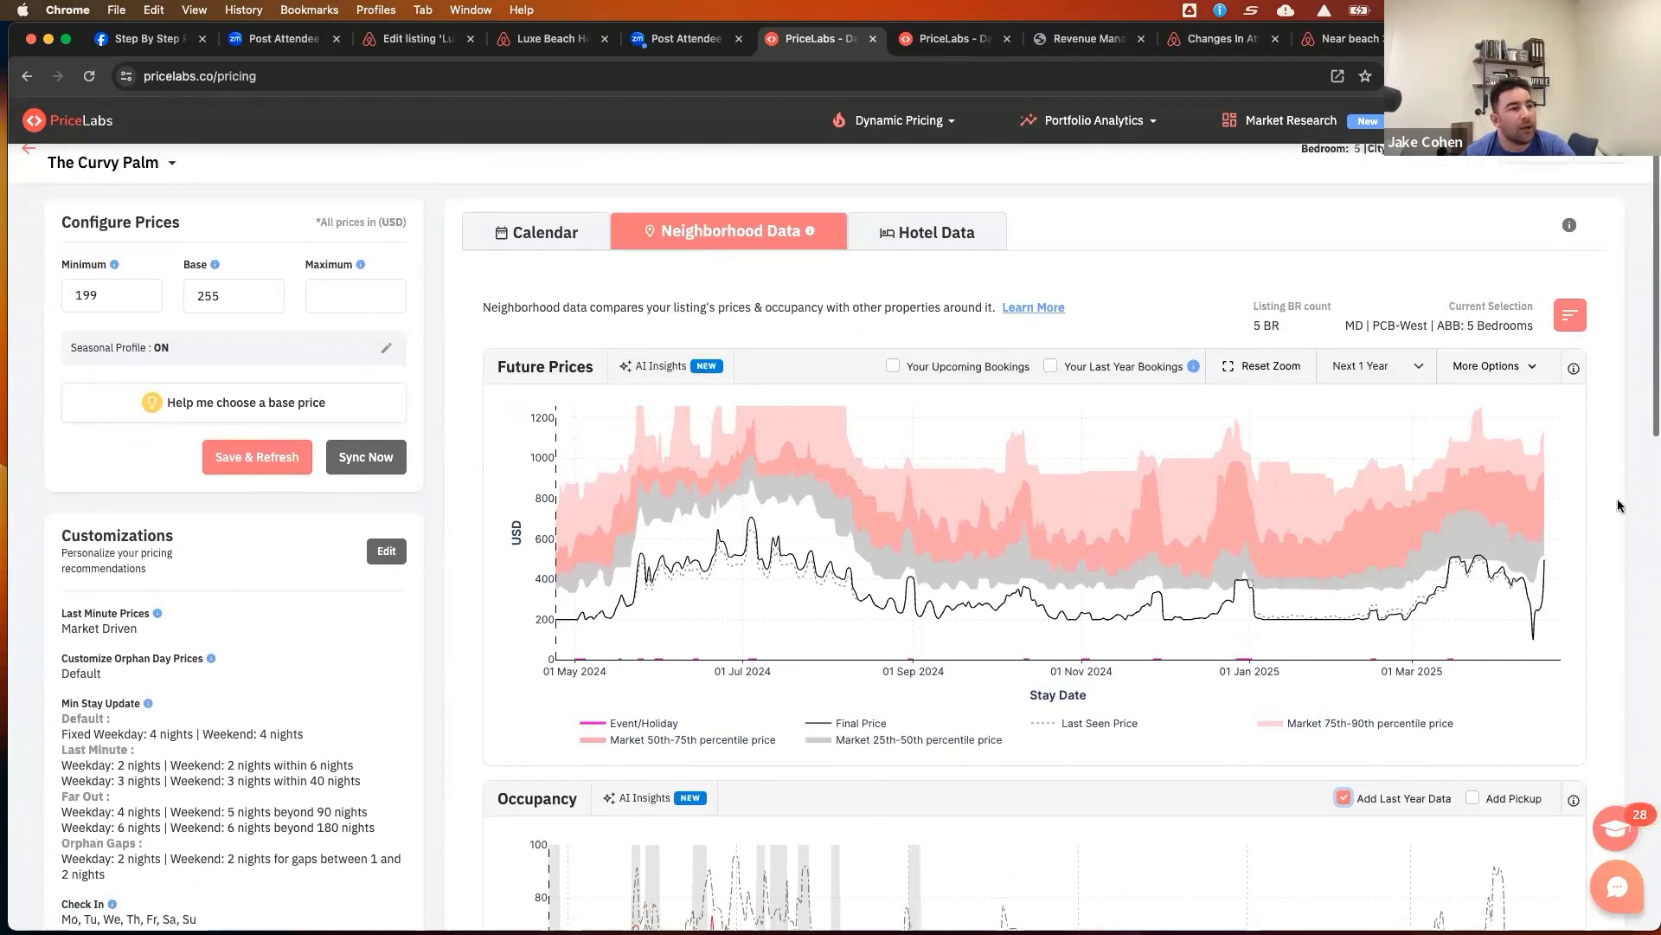
{"action": "scroll", "coordinate": [1620, 506], "scroll_direction": "down", "scroll_amount": 5}
{"action": "mouse_move", "coordinate": [864, 620]}
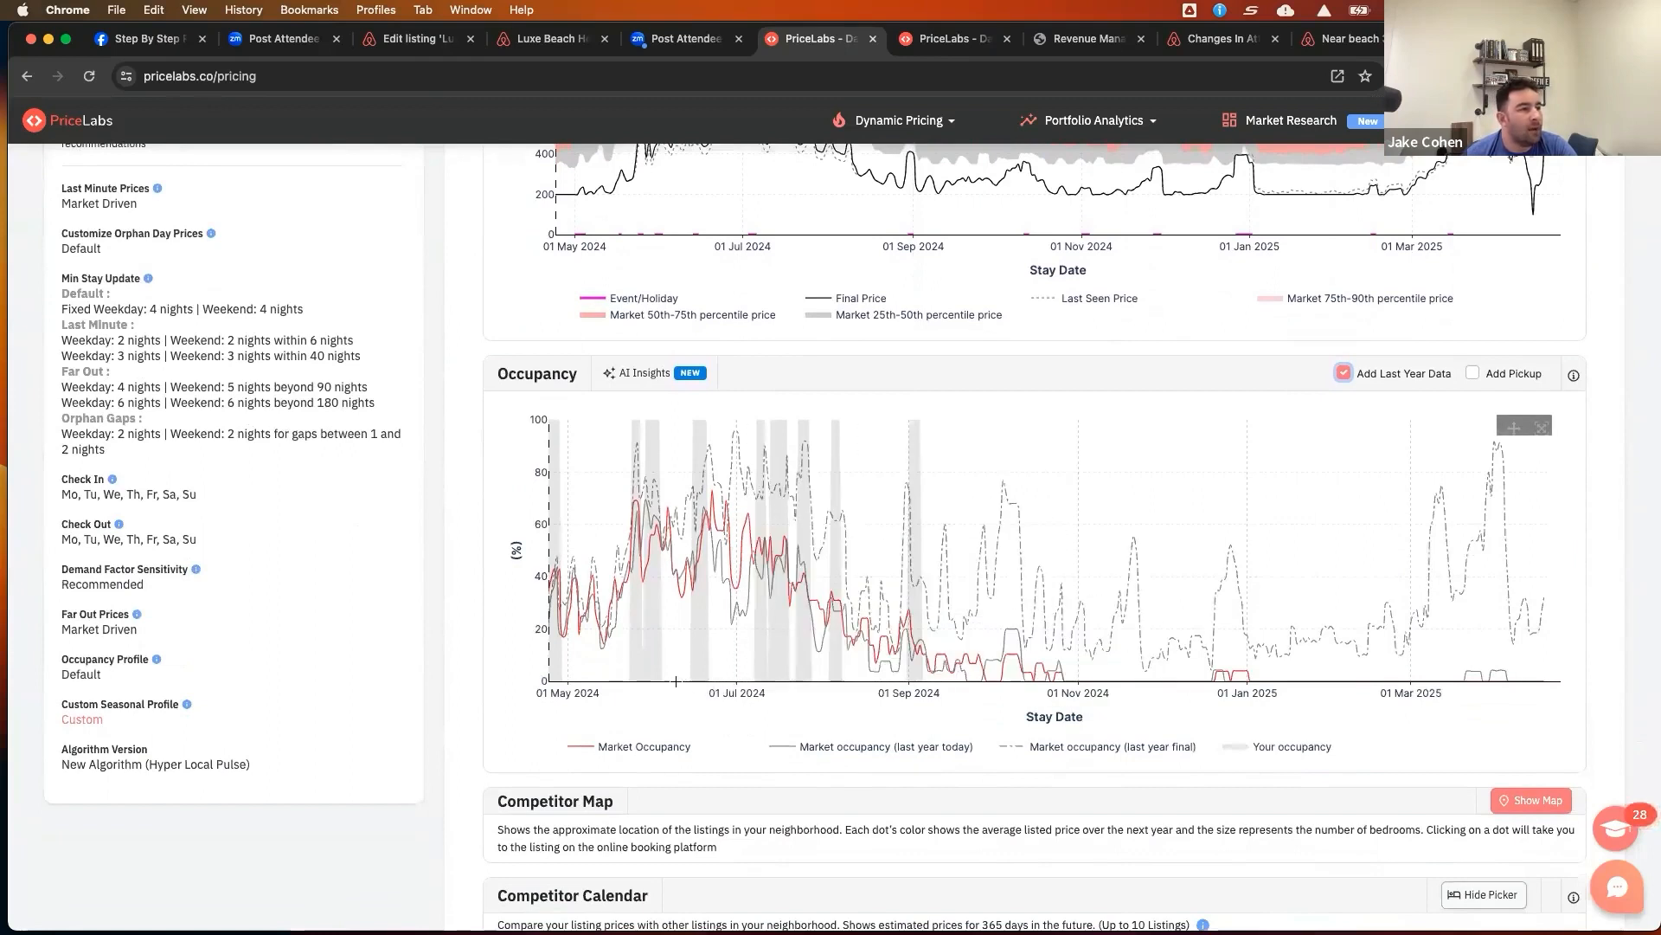
{"action": "mouse_move", "coordinate": [730, 515]}
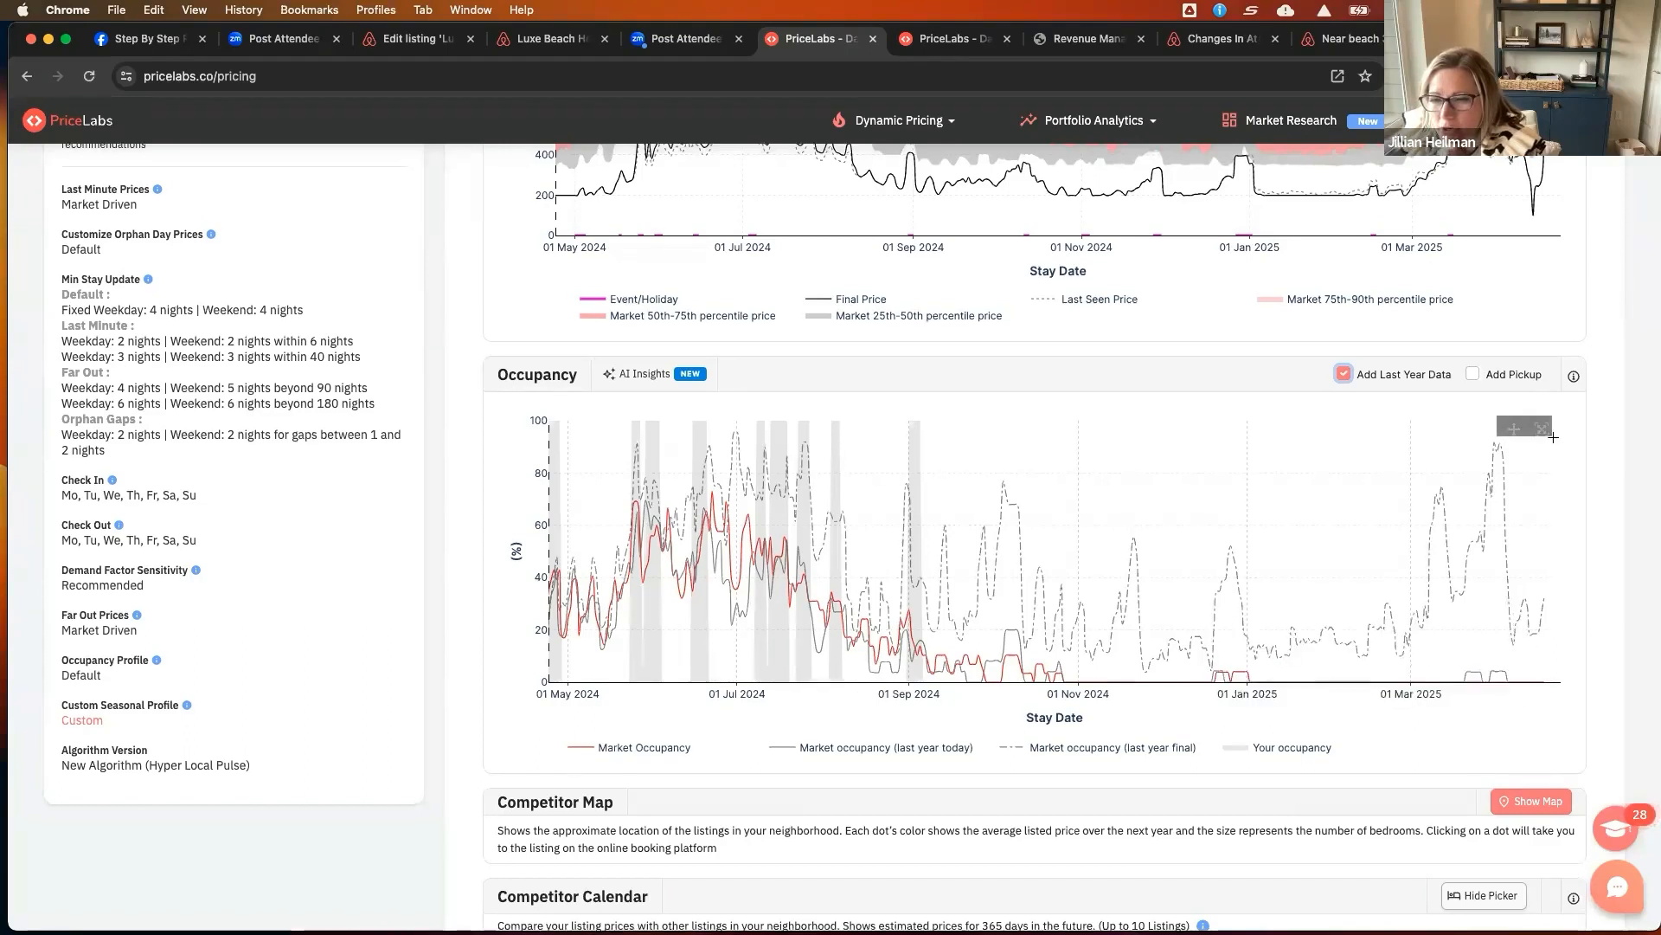
Return to the pricing dashboard and reopen The Curvy Palm's price review
{"action": "scroll", "coordinate": [1552, 441], "scroll_direction": "up", "scroll_amount": 5}
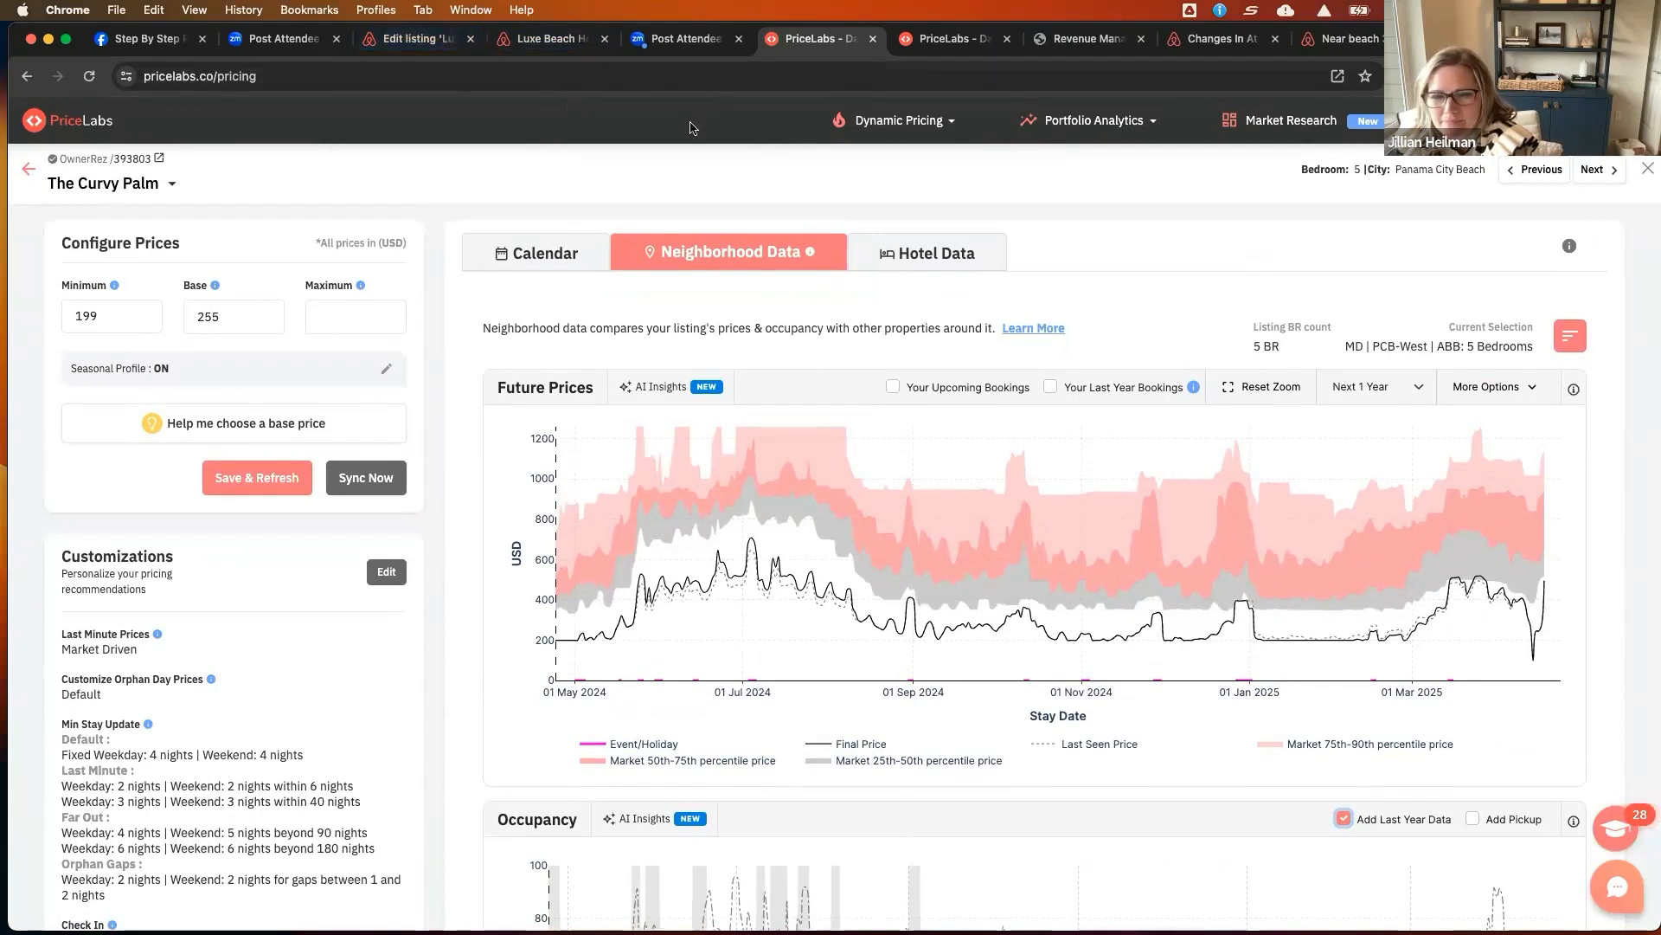
{"action": "left_click", "coordinate": [924, 131]}
{"action": "left_click", "coordinate": [903, 184]}
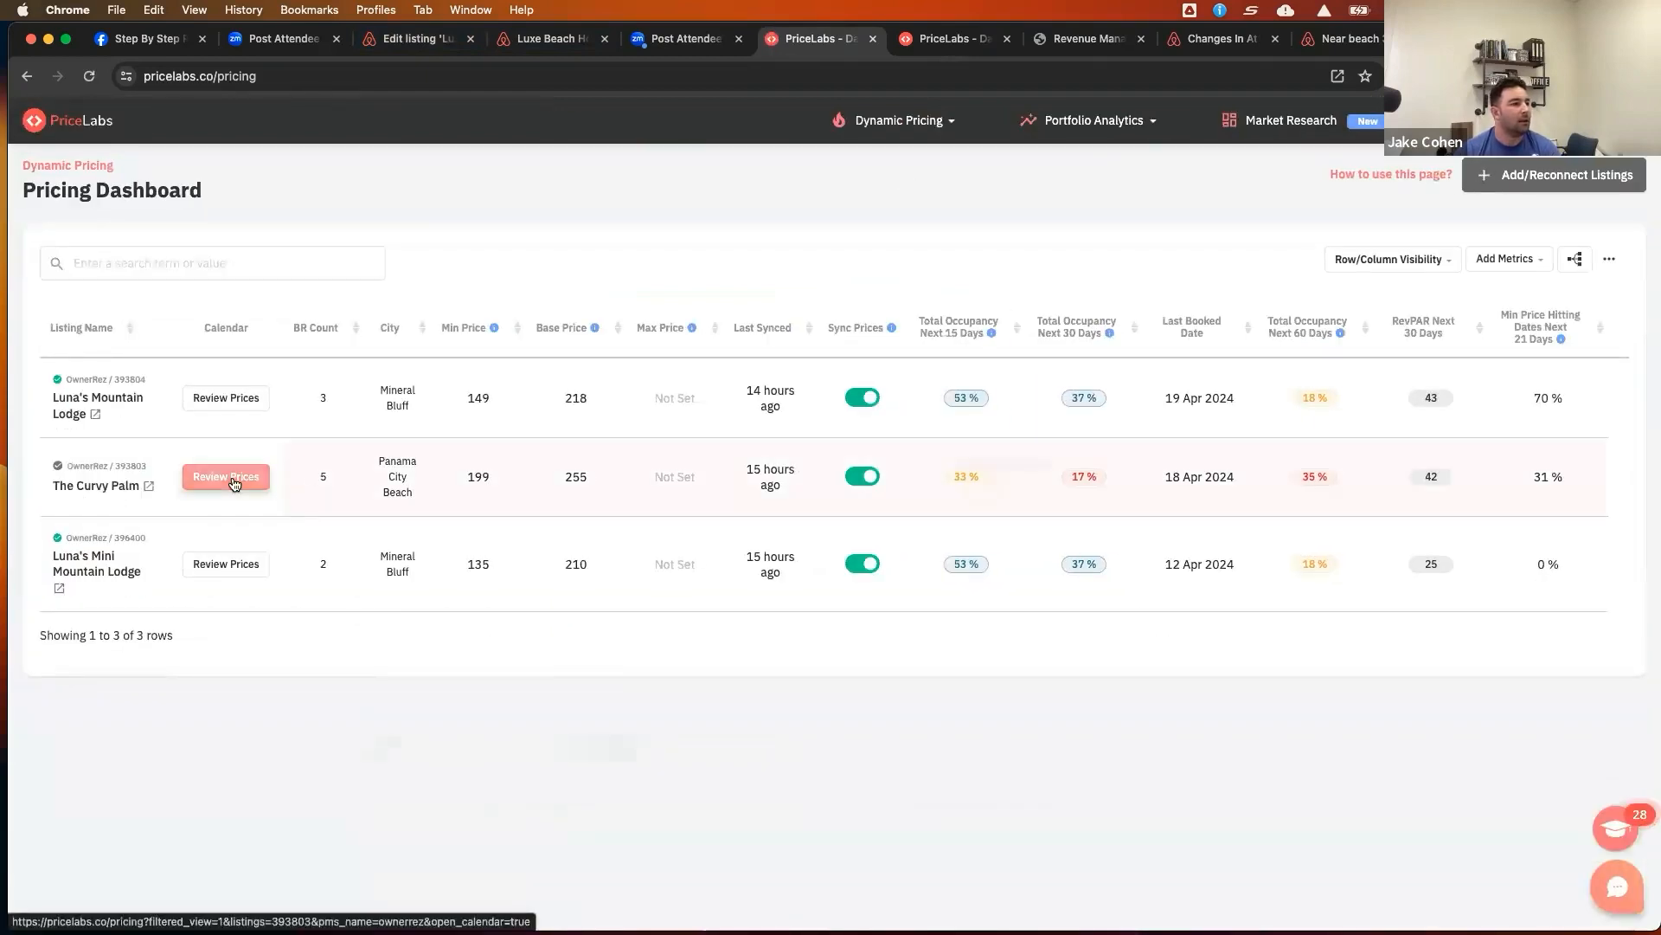
{"action": "left_click", "coordinate": [228, 478]}
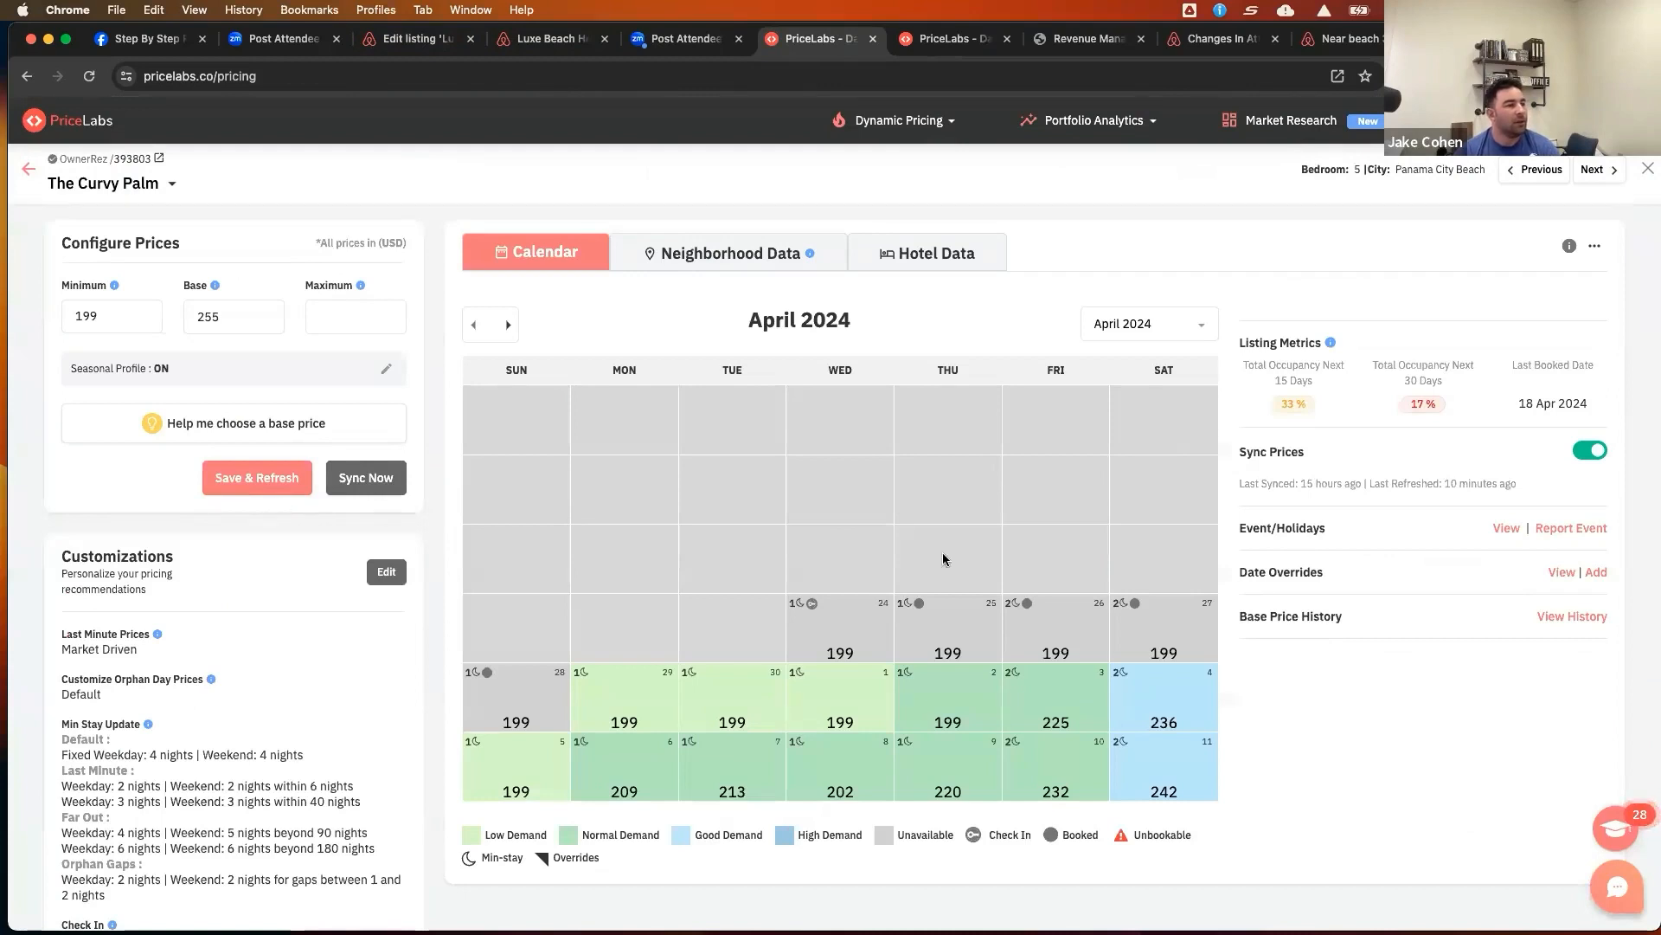
Open The Curvy Palm's customizations and browse its stay restriction, smart preset, general, seasonal and advanced sections
{"action": "scroll", "coordinate": [336, 649], "scroll_direction": "down", "scroll_amount": 3}
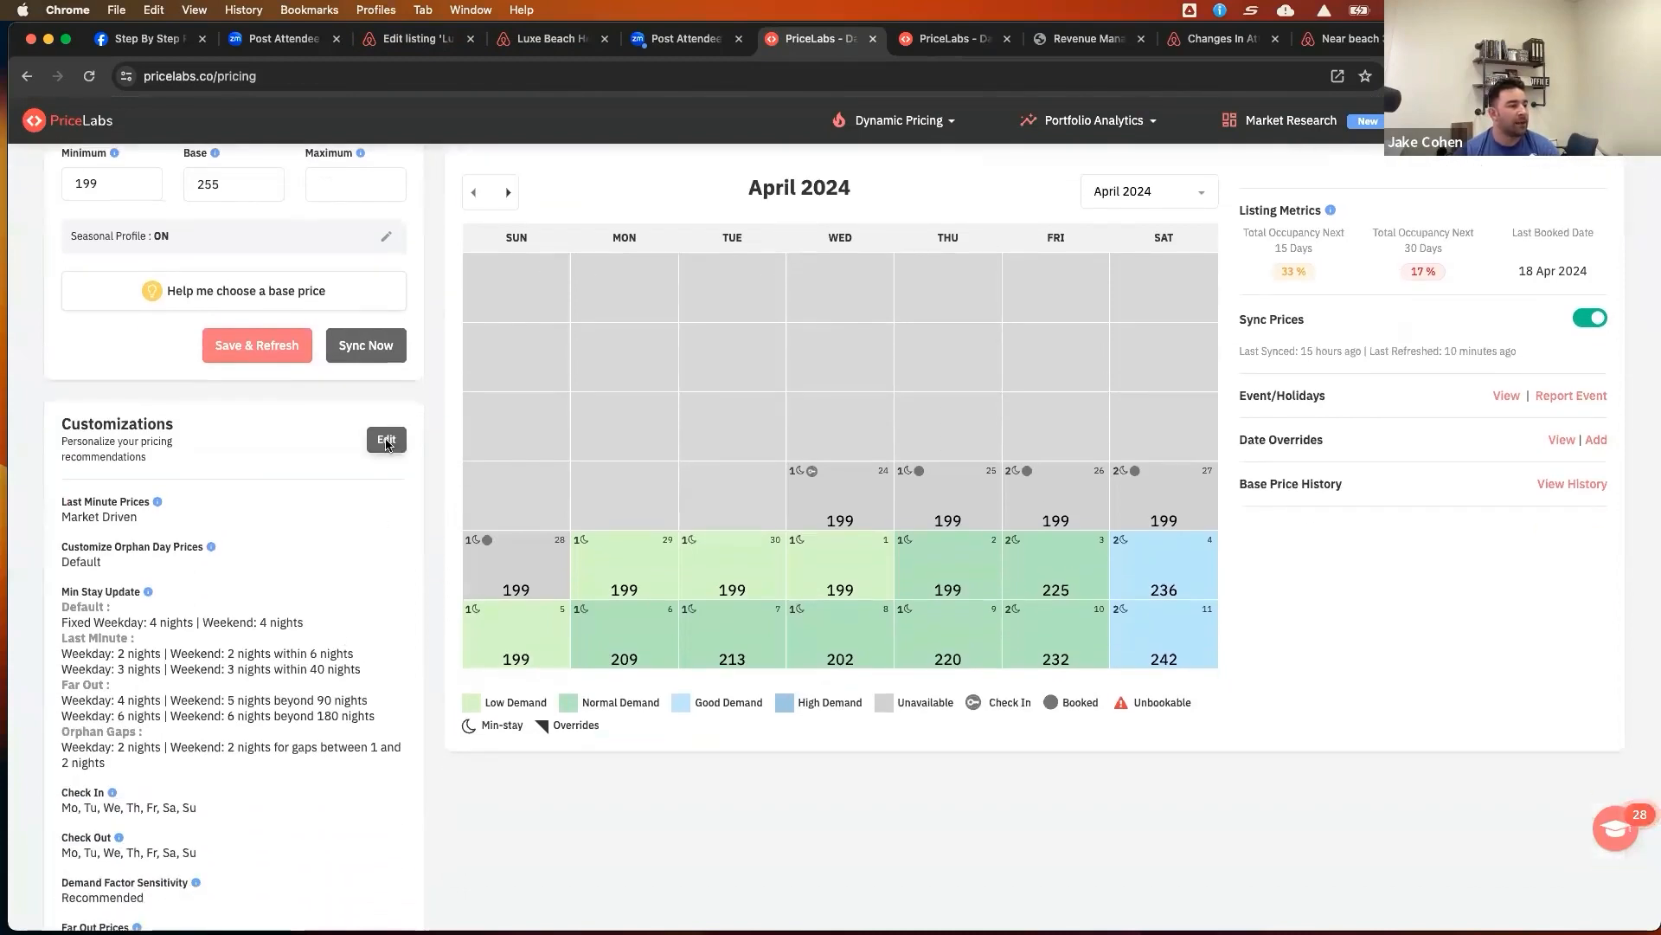
{"action": "left_click", "coordinate": [386, 439]}
{"action": "left_click", "coordinate": [833, 309]}
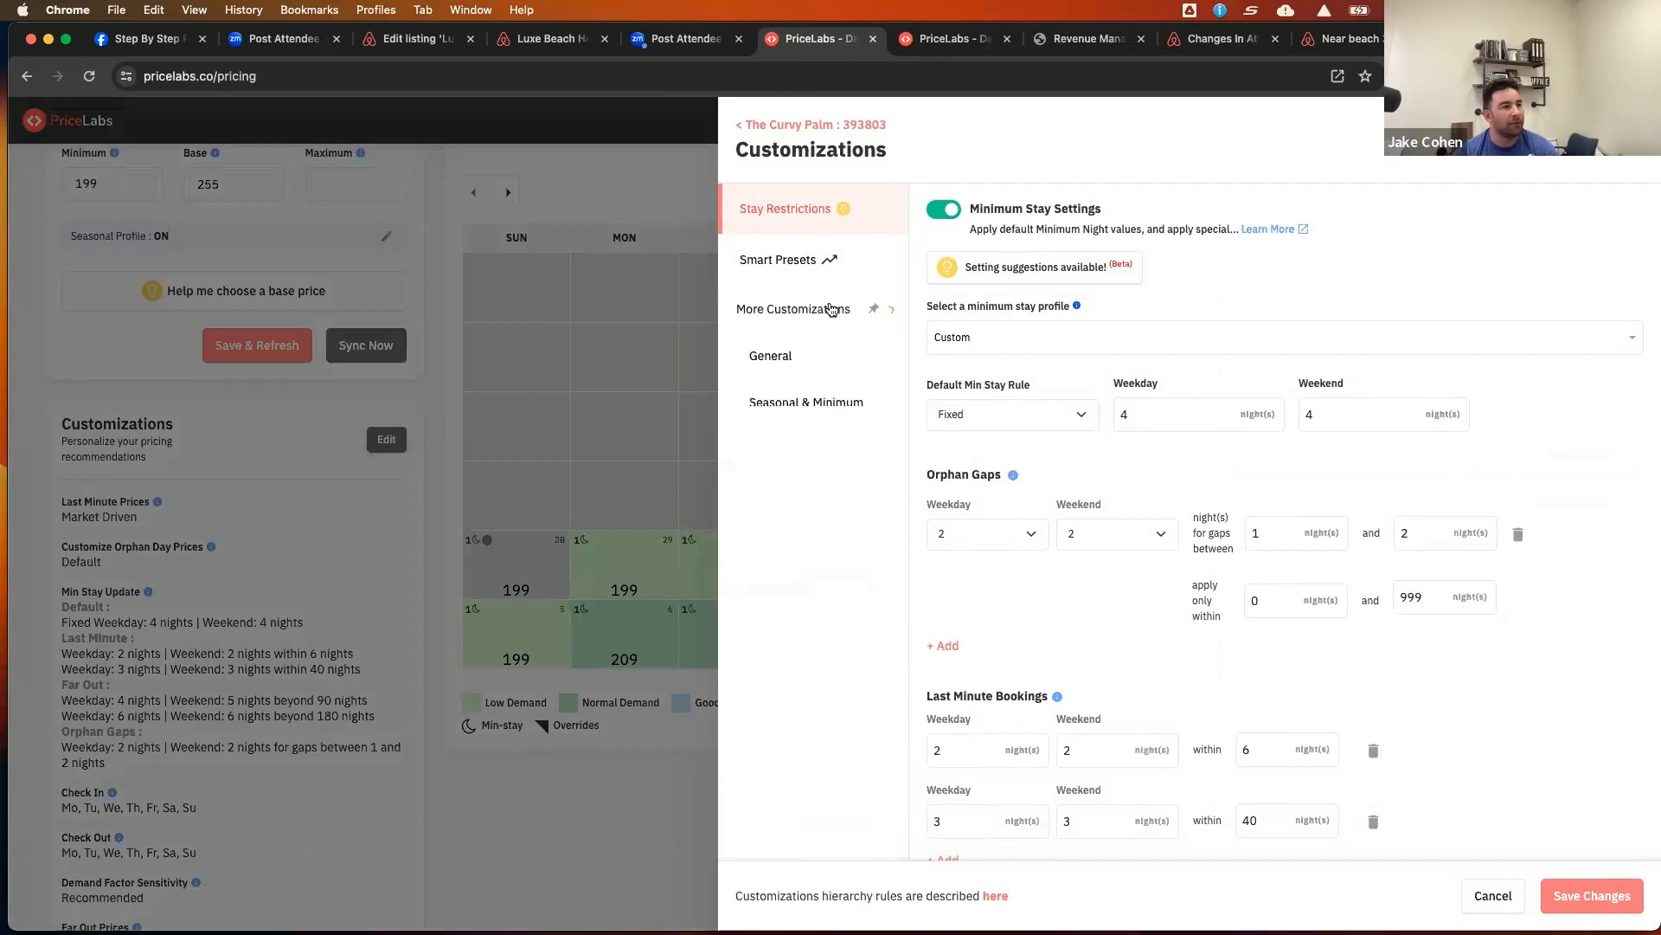
{"action": "left_click", "coordinate": [819, 462]}
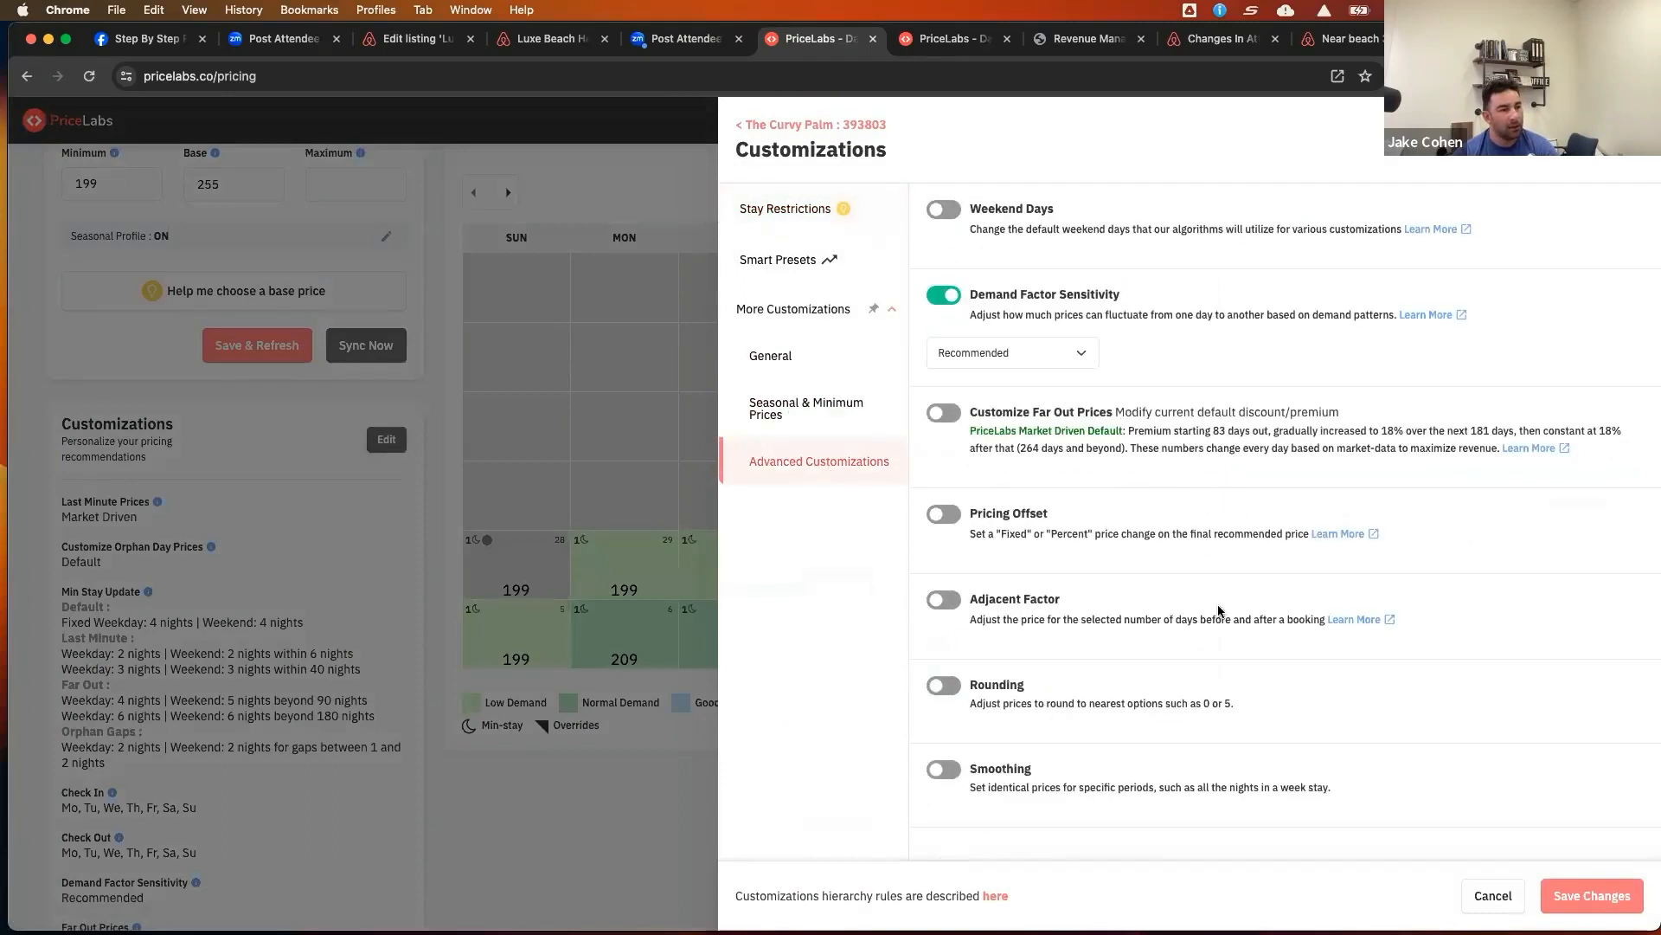
{"action": "left_click", "coordinate": [807, 409]}
{"action": "left_click", "coordinate": [778, 260]}
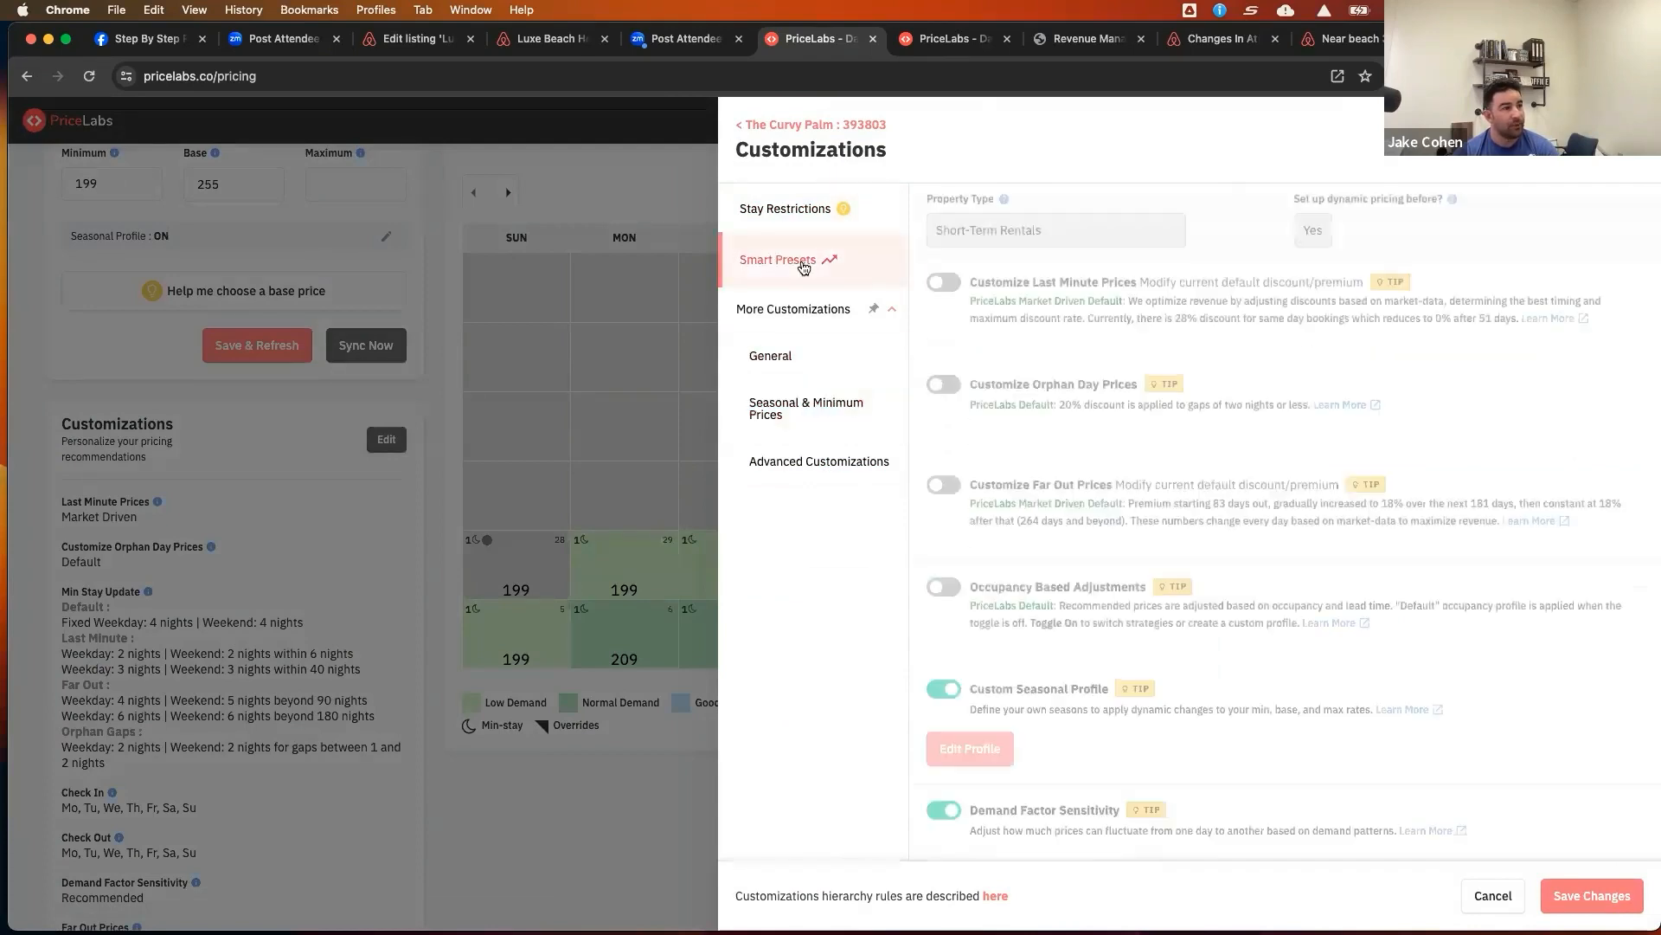
{"action": "scroll", "coordinate": [1389, 743], "scroll_direction": "down", "scroll_amount": 4}
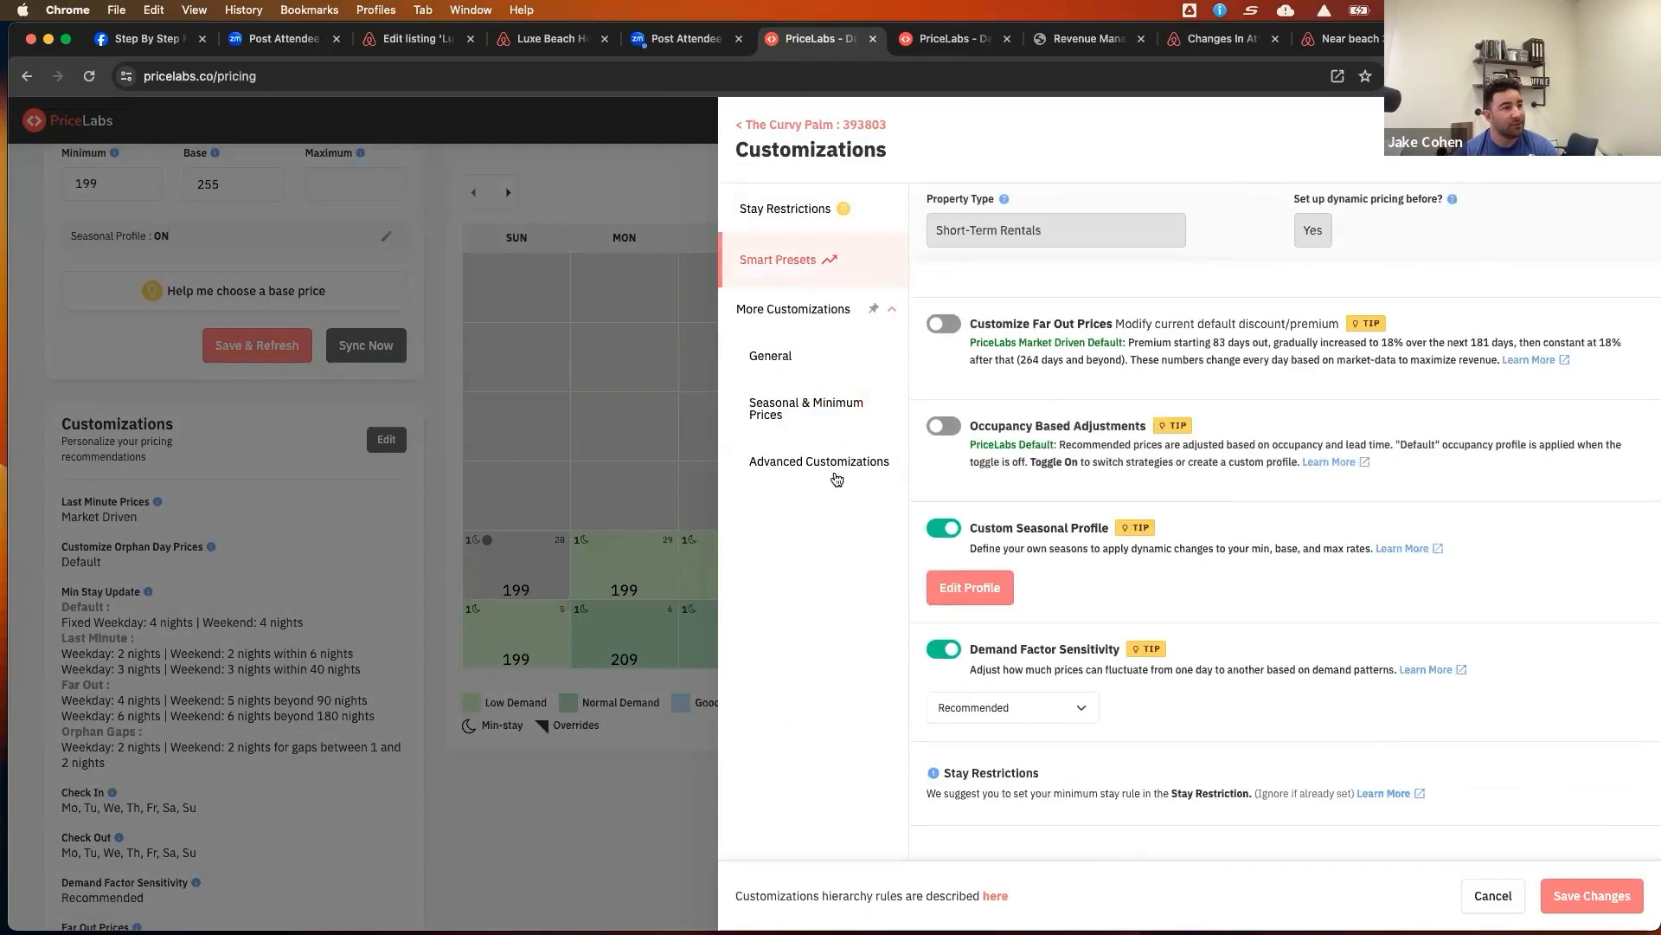
{"action": "left_click", "coordinate": [817, 212]}
{"action": "scroll", "coordinate": [1160, 663], "scroll_direction": "down", "scroll_amount": 5}
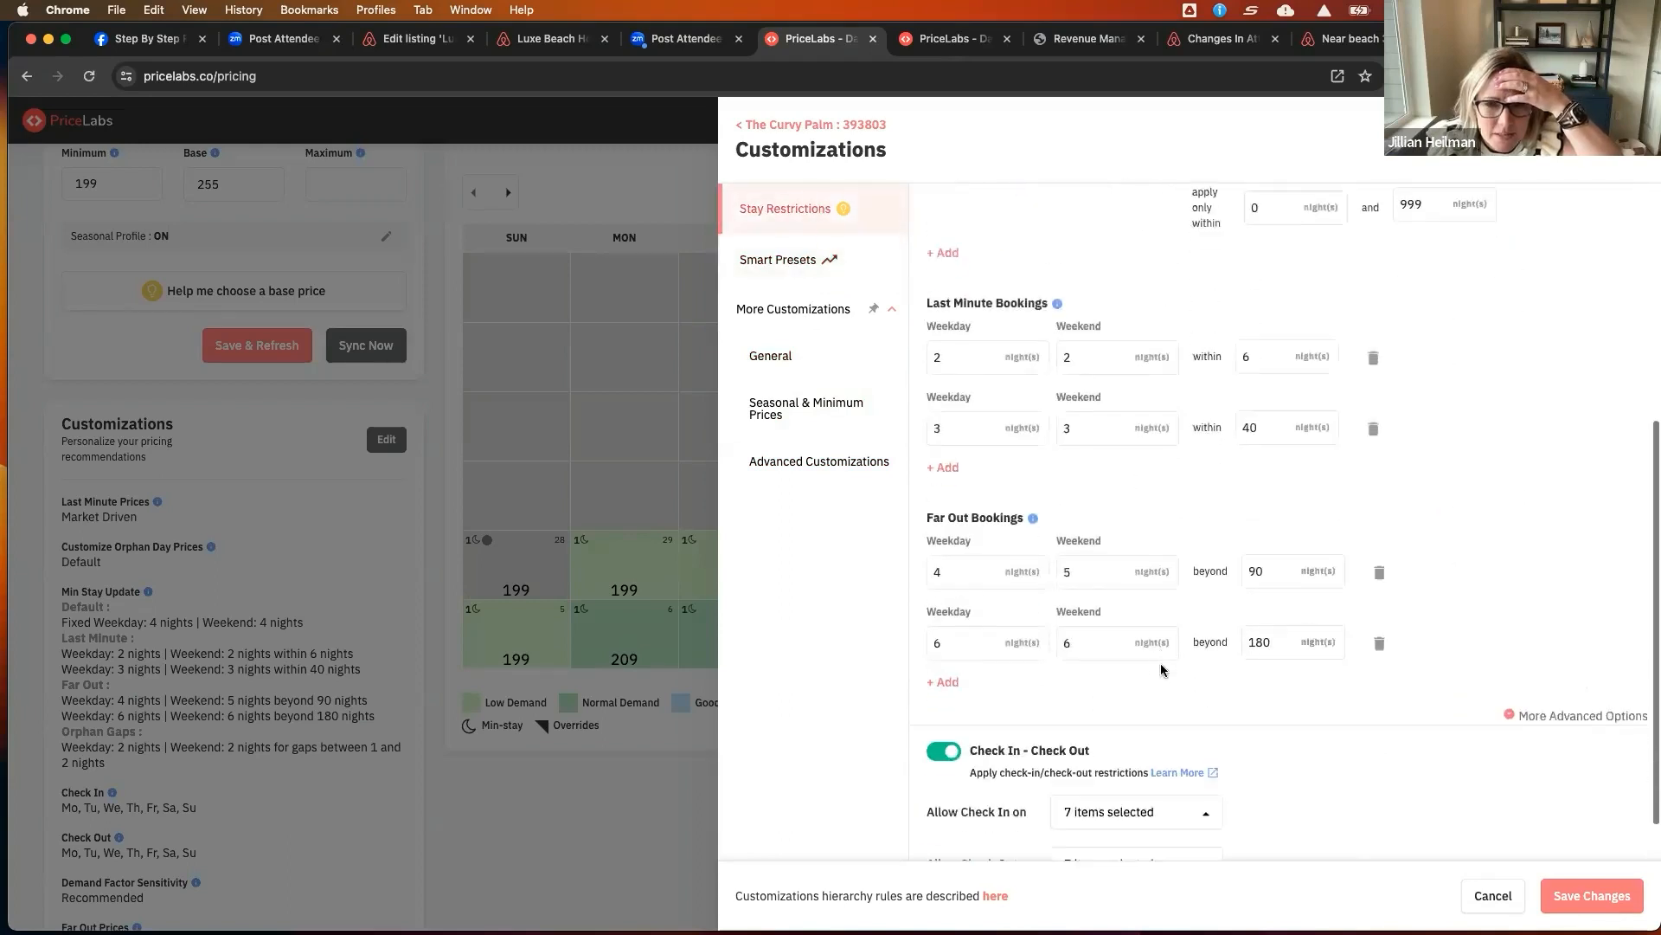
{"action": "left_click", "coordinate": [818, 461]}
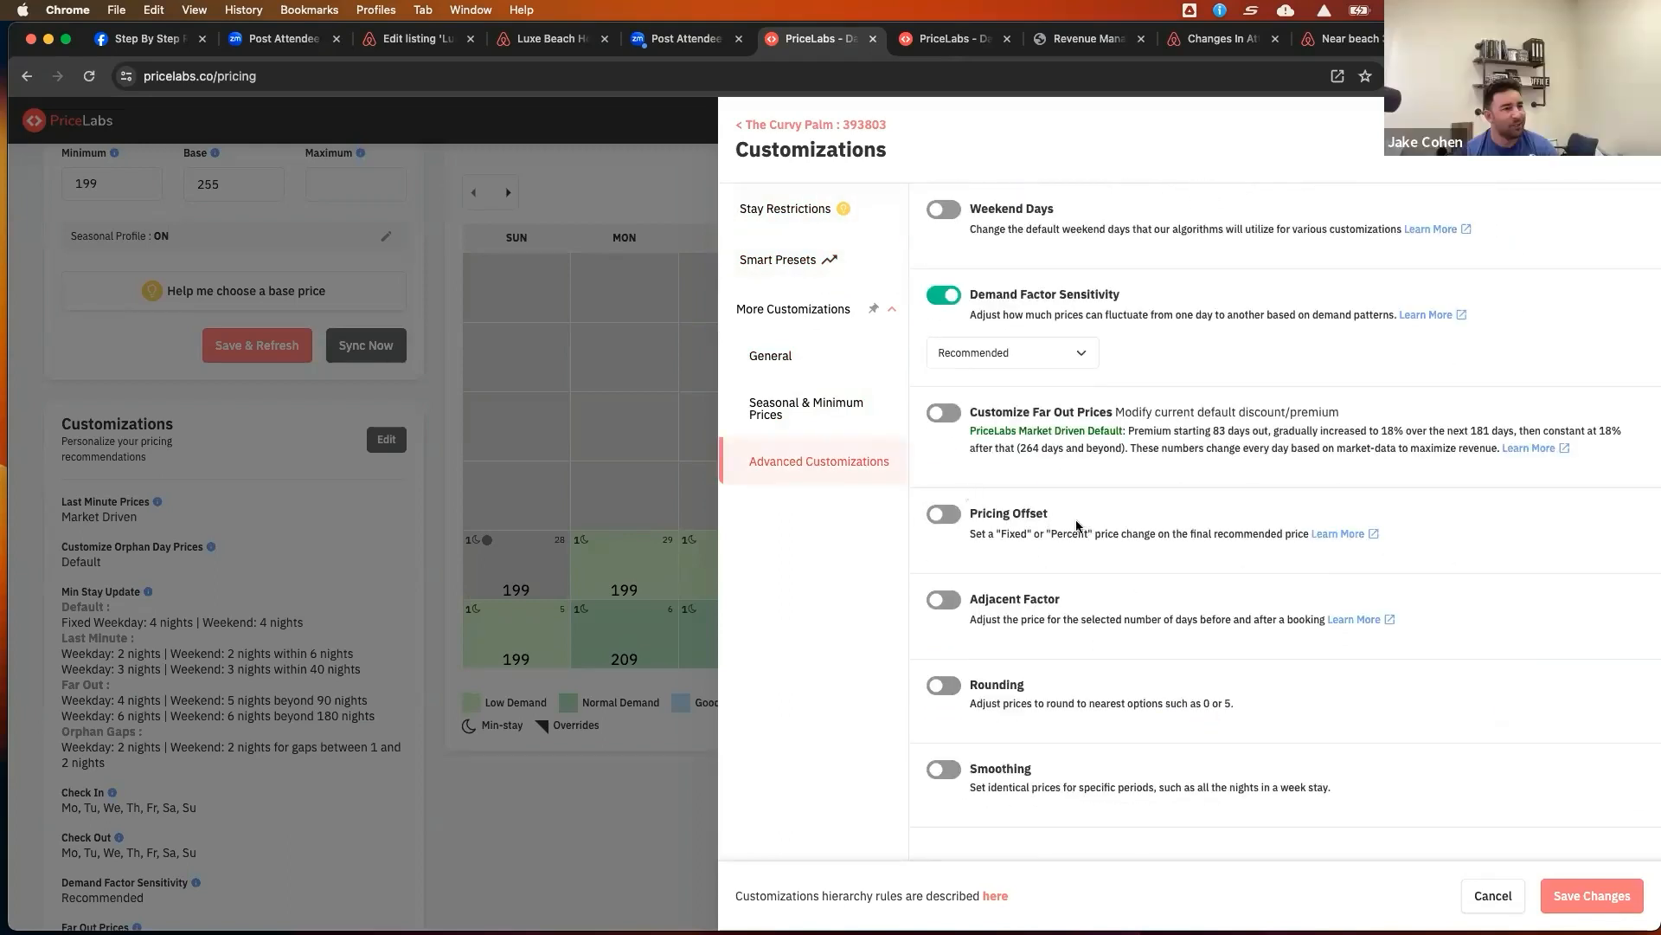
{"action": "left_click", "coordinate": [777, 416]}
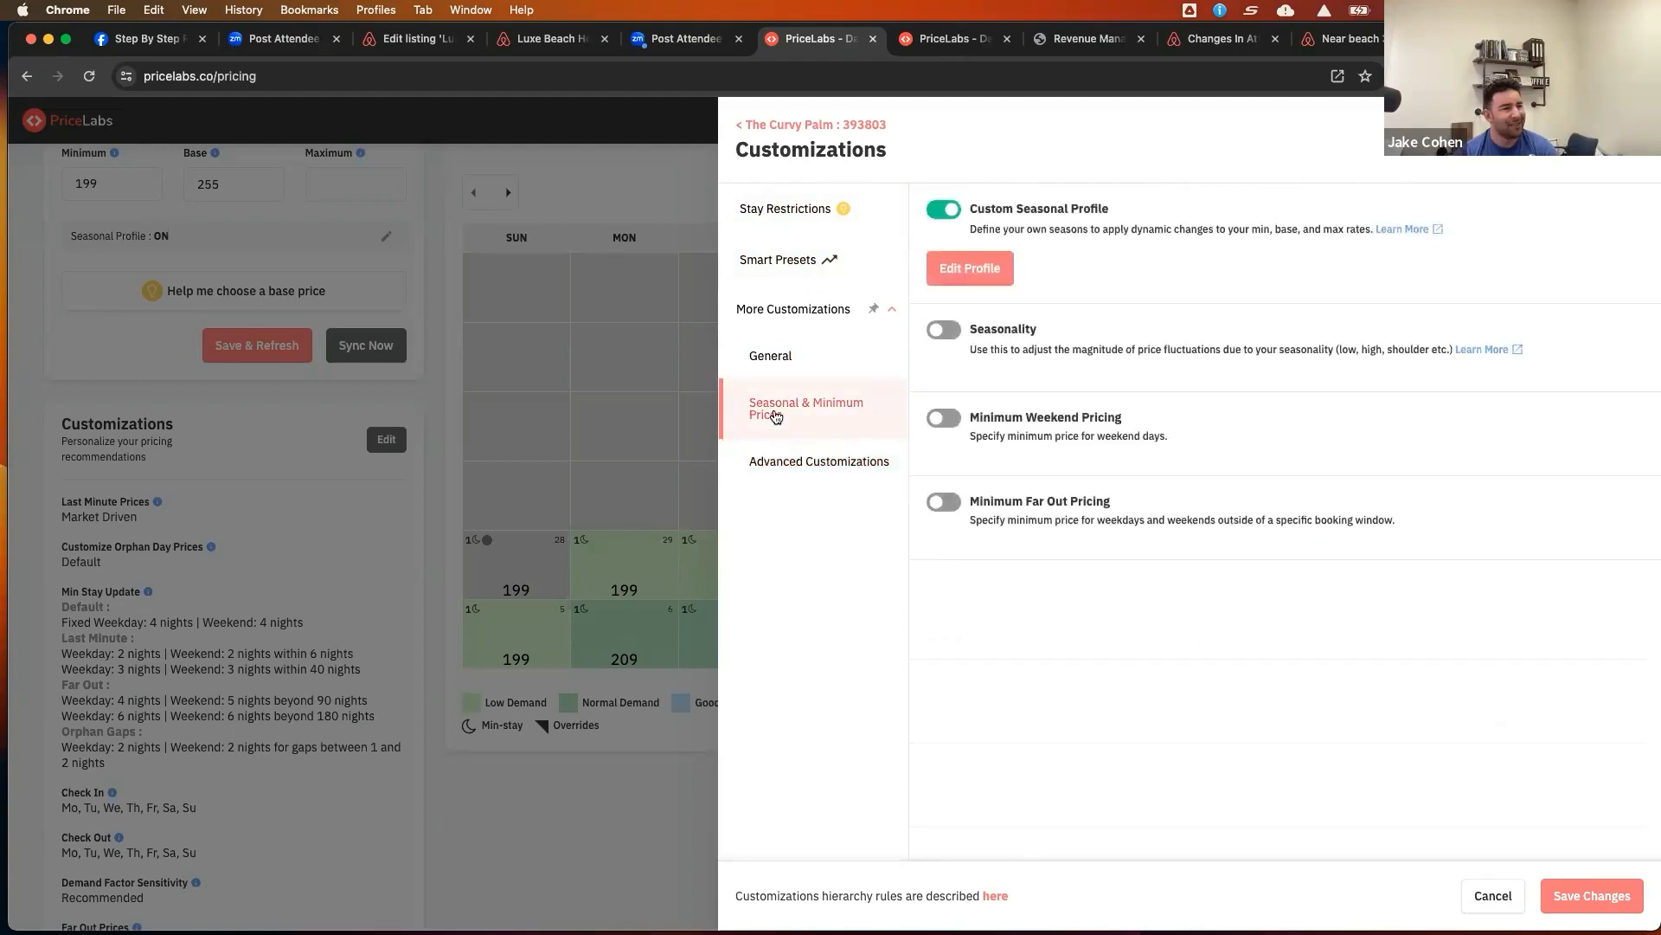
{"action": "left_click", "coordinate": [776, 358]}
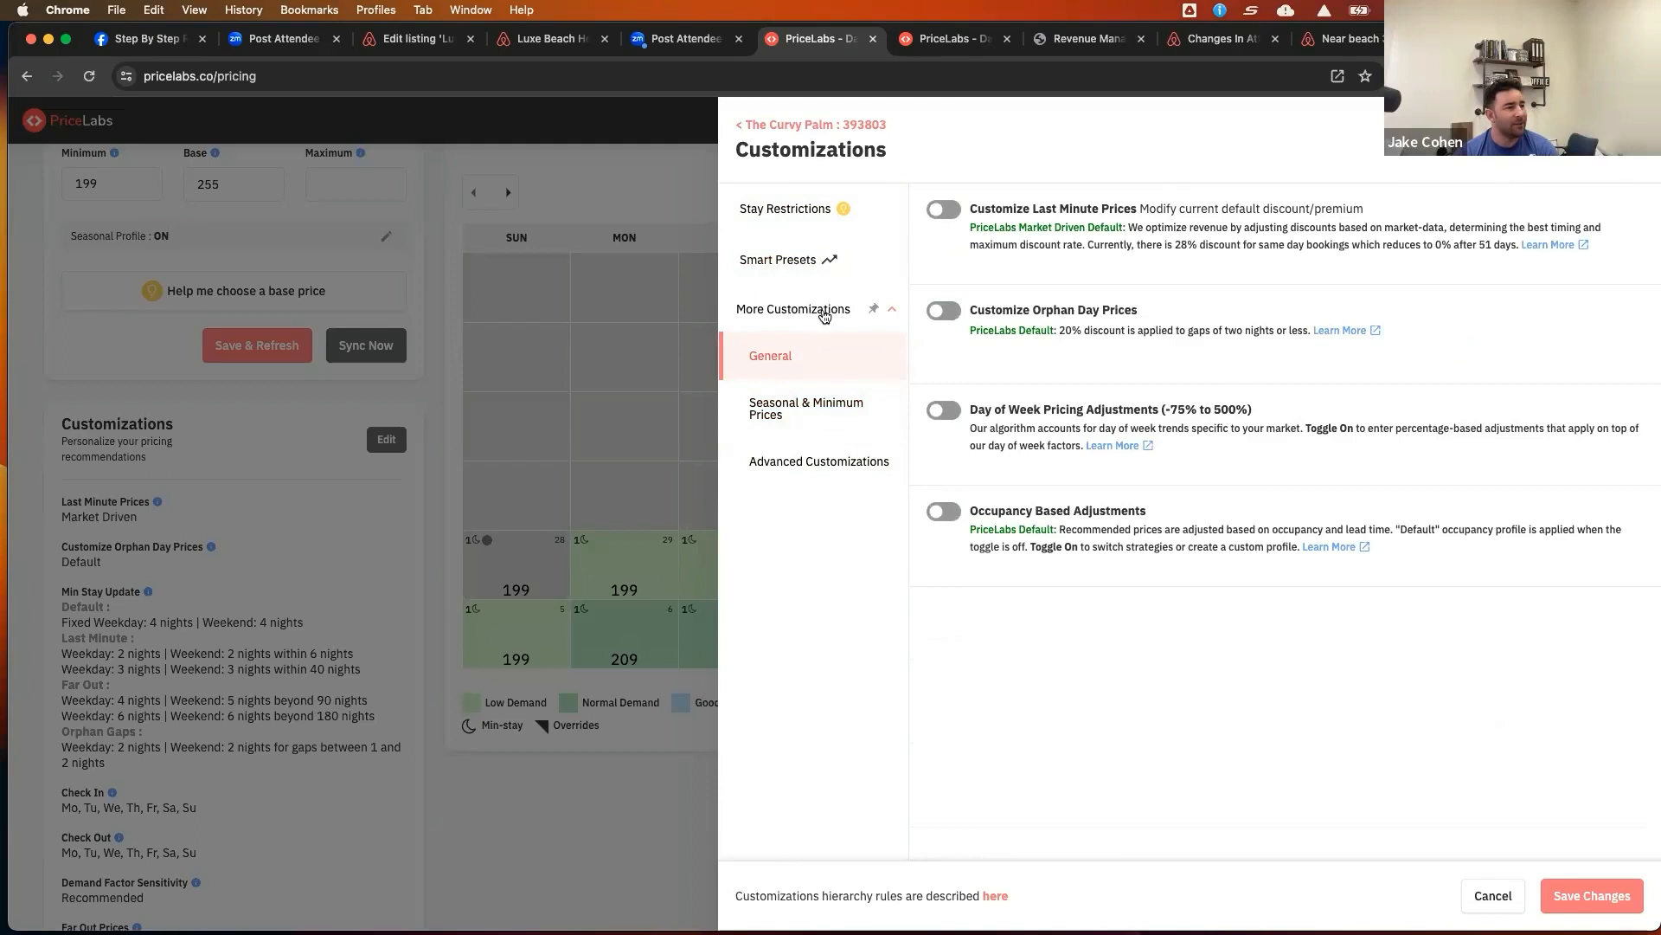
{"action": "left_click", "coordinate": [820, 271]}
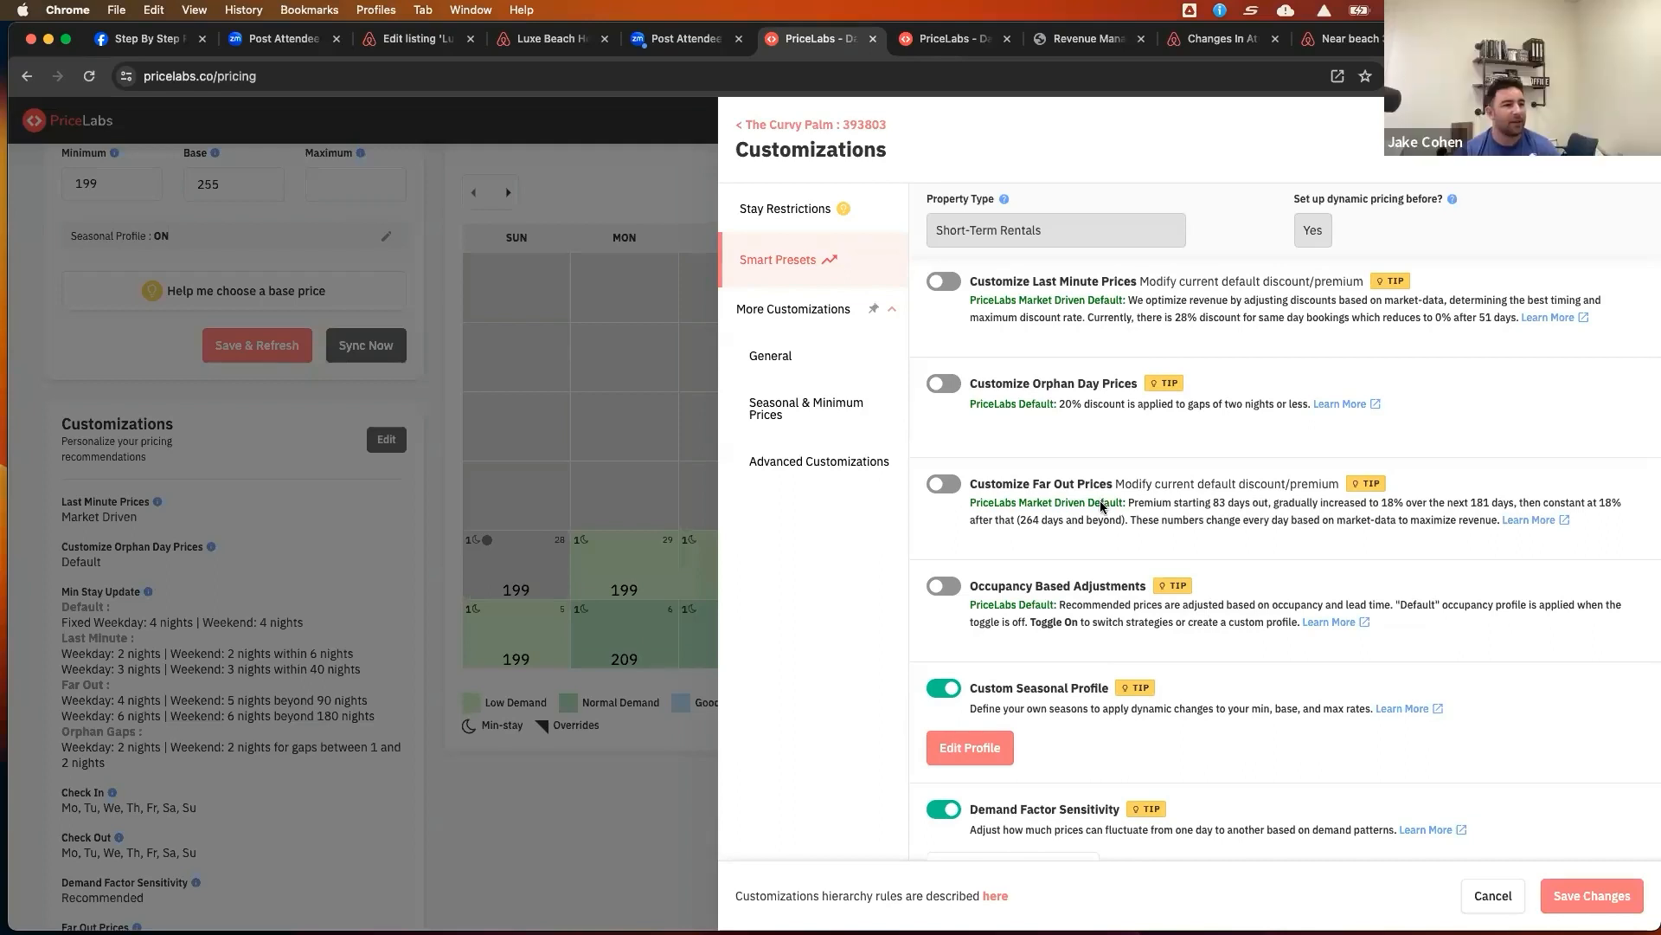
{"action": "scroll", "coordinate": [1101, 505], "scroll_direction": "down", "scroll_amount": 4}
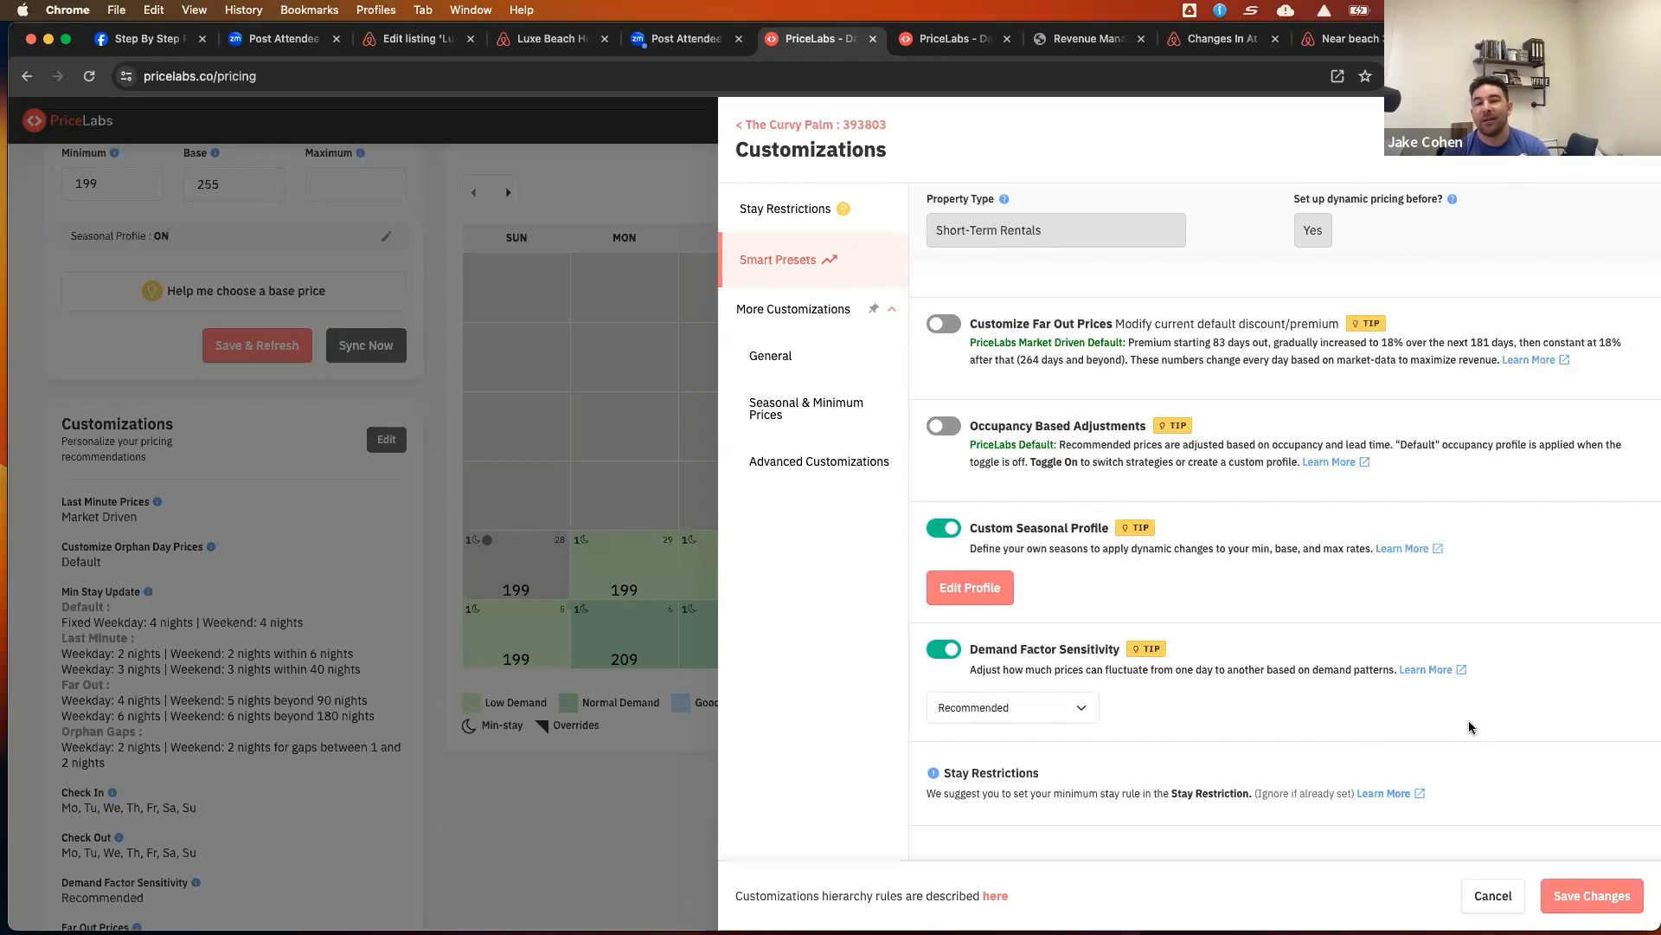
Switch to the Luxe Beach Home Airbnb listing and check prices for a June 22 to June 29, 2024 stay
{"action": "left_click", "coordinate": [523, 45]}
{"action": "scroll", "coordinate": [1051, 541], "scroll_direction": "down", "scroll_amount": 3}
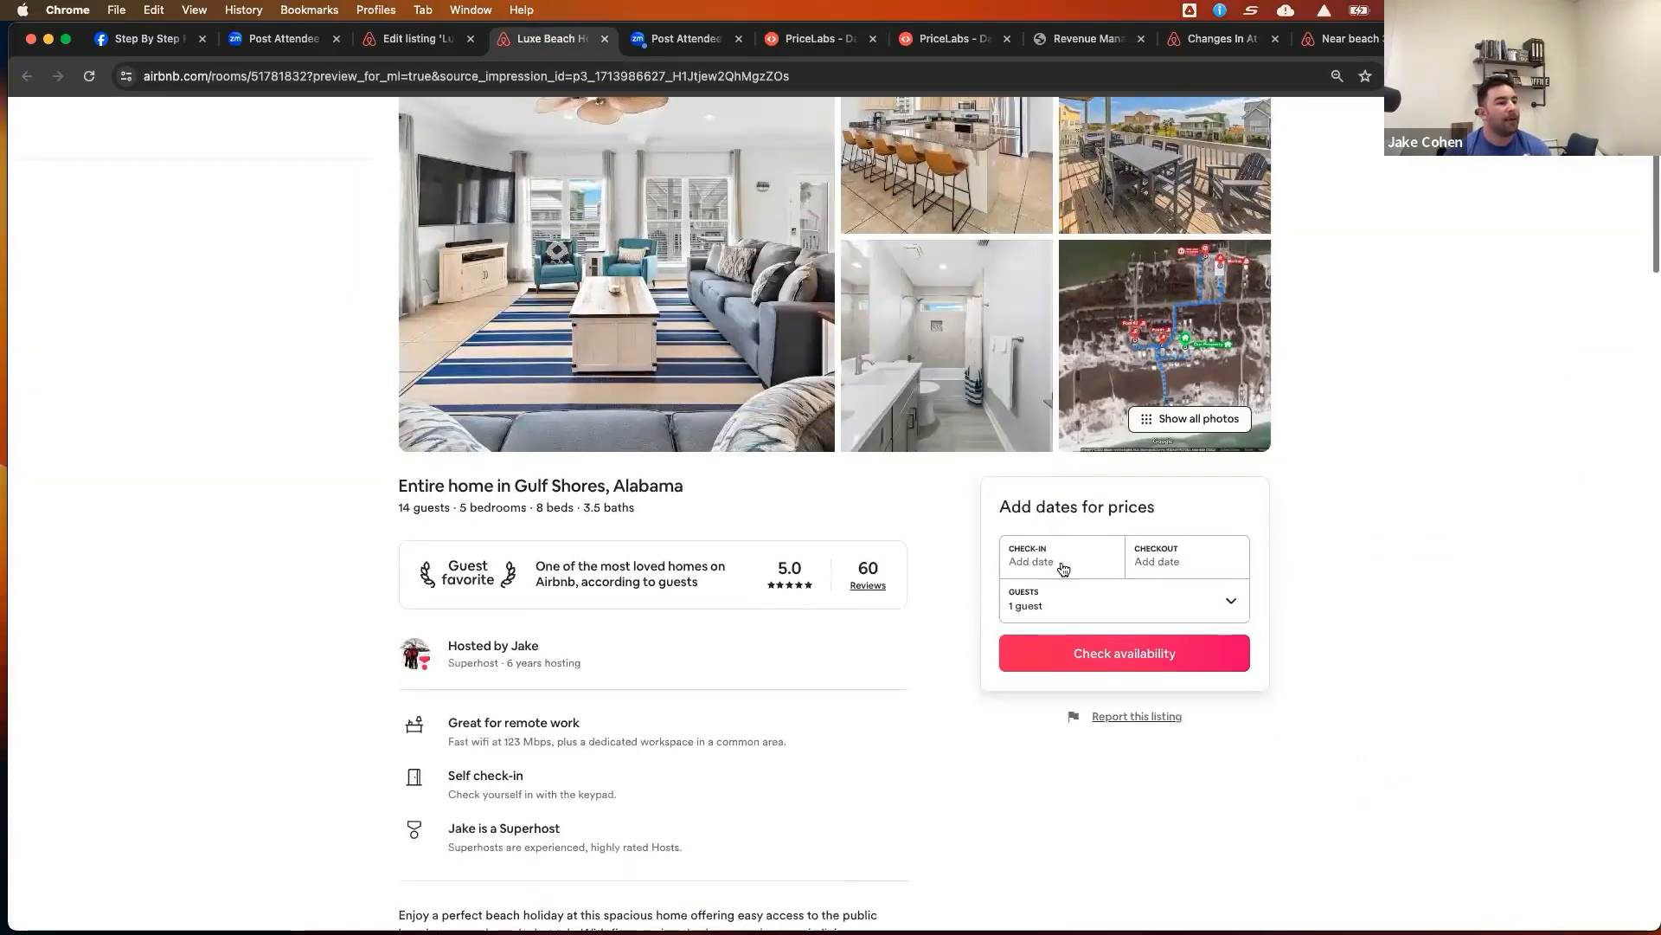
{"action": "left_click", "coordinate": [1059, 561]}
{"action": "scroll", "coordinate": [1227, 662], "scroll_direction": "down", "scroll_amount": 1}
{"action": "left_click", "coordinate": [1240, 526]}
{"action": "left_click", "coordinate": [1239, 681]}
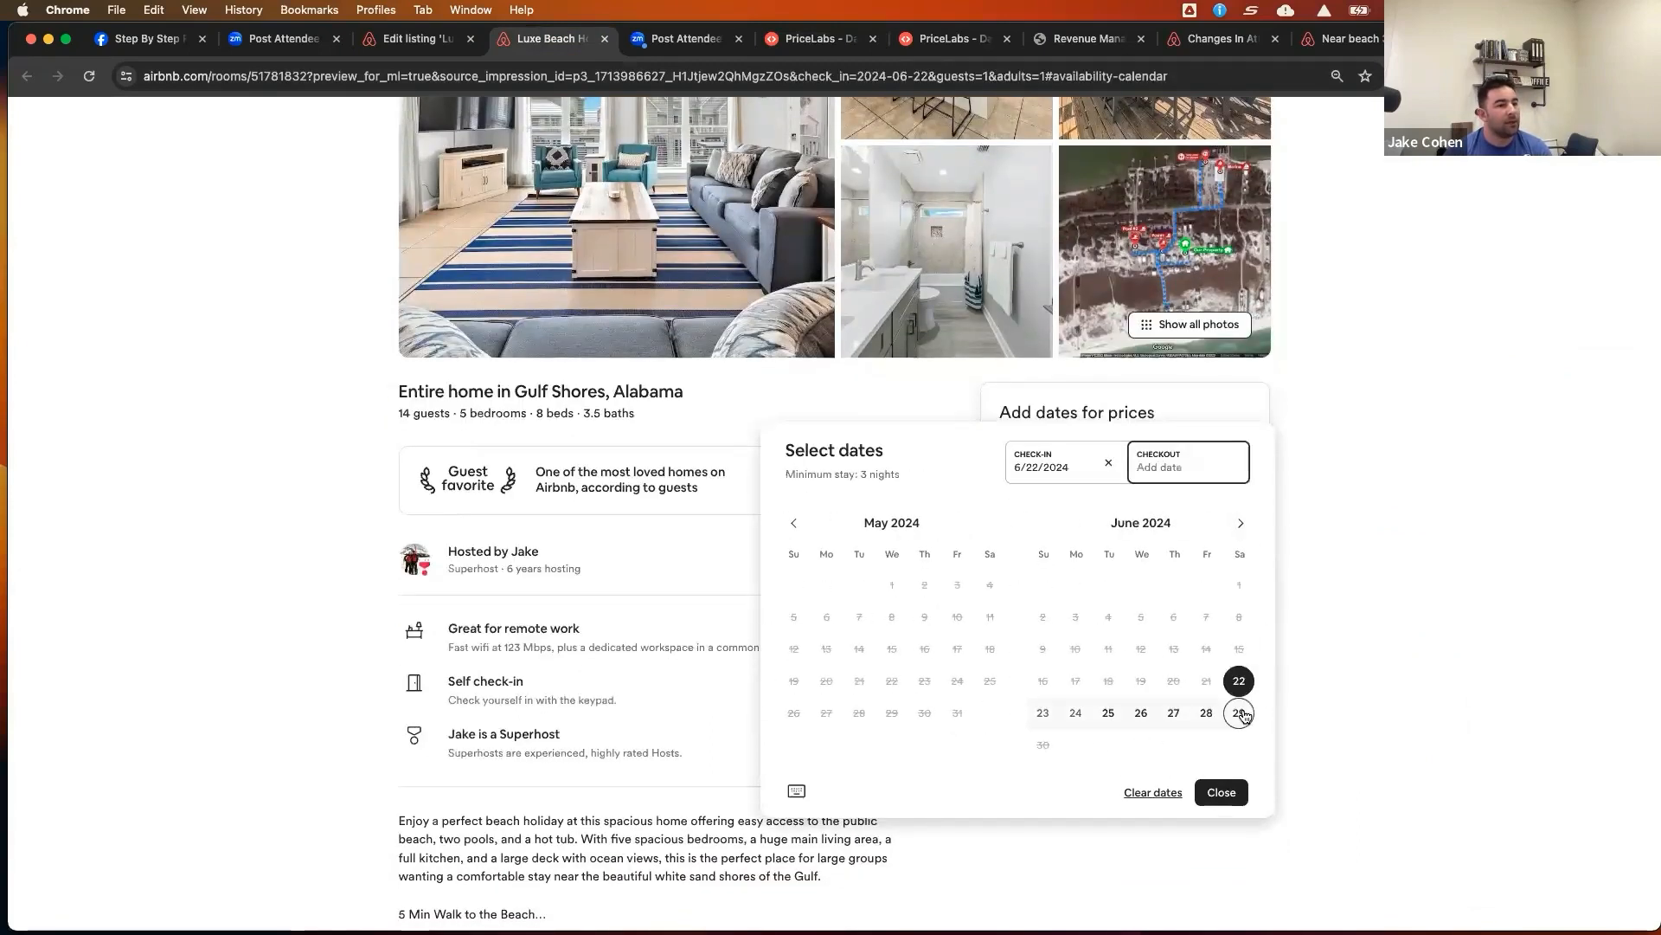
{"action": "left_click", "coordinate": [1239, 712]}
{"action": "scroll", "coordinate": [1466, 545], "scroll_direction": "down", "scroll_amount": 1}
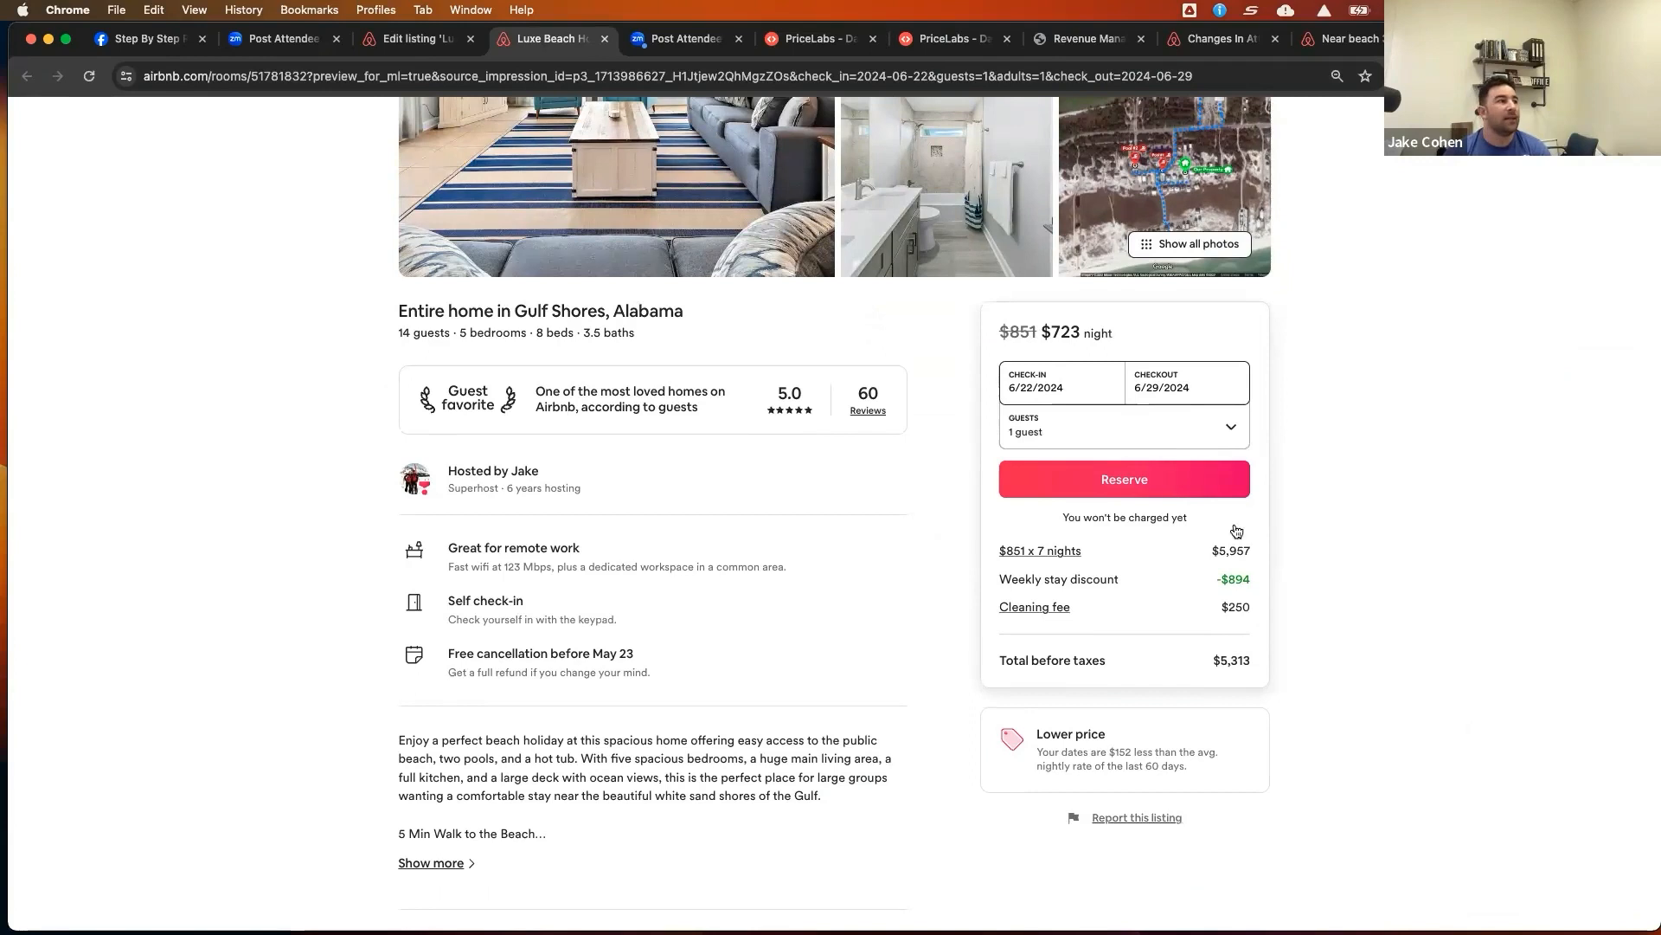
Open the Luxe Beach Home listing's pricing settings in the host dashboard and view its additional discounts
{"action": "left_click", "coordinate": [430, 42]}
{"action": "left_click", "coordinate": [953, 128]}
{"action": "left_click", "coordinate": [1349, 299]}
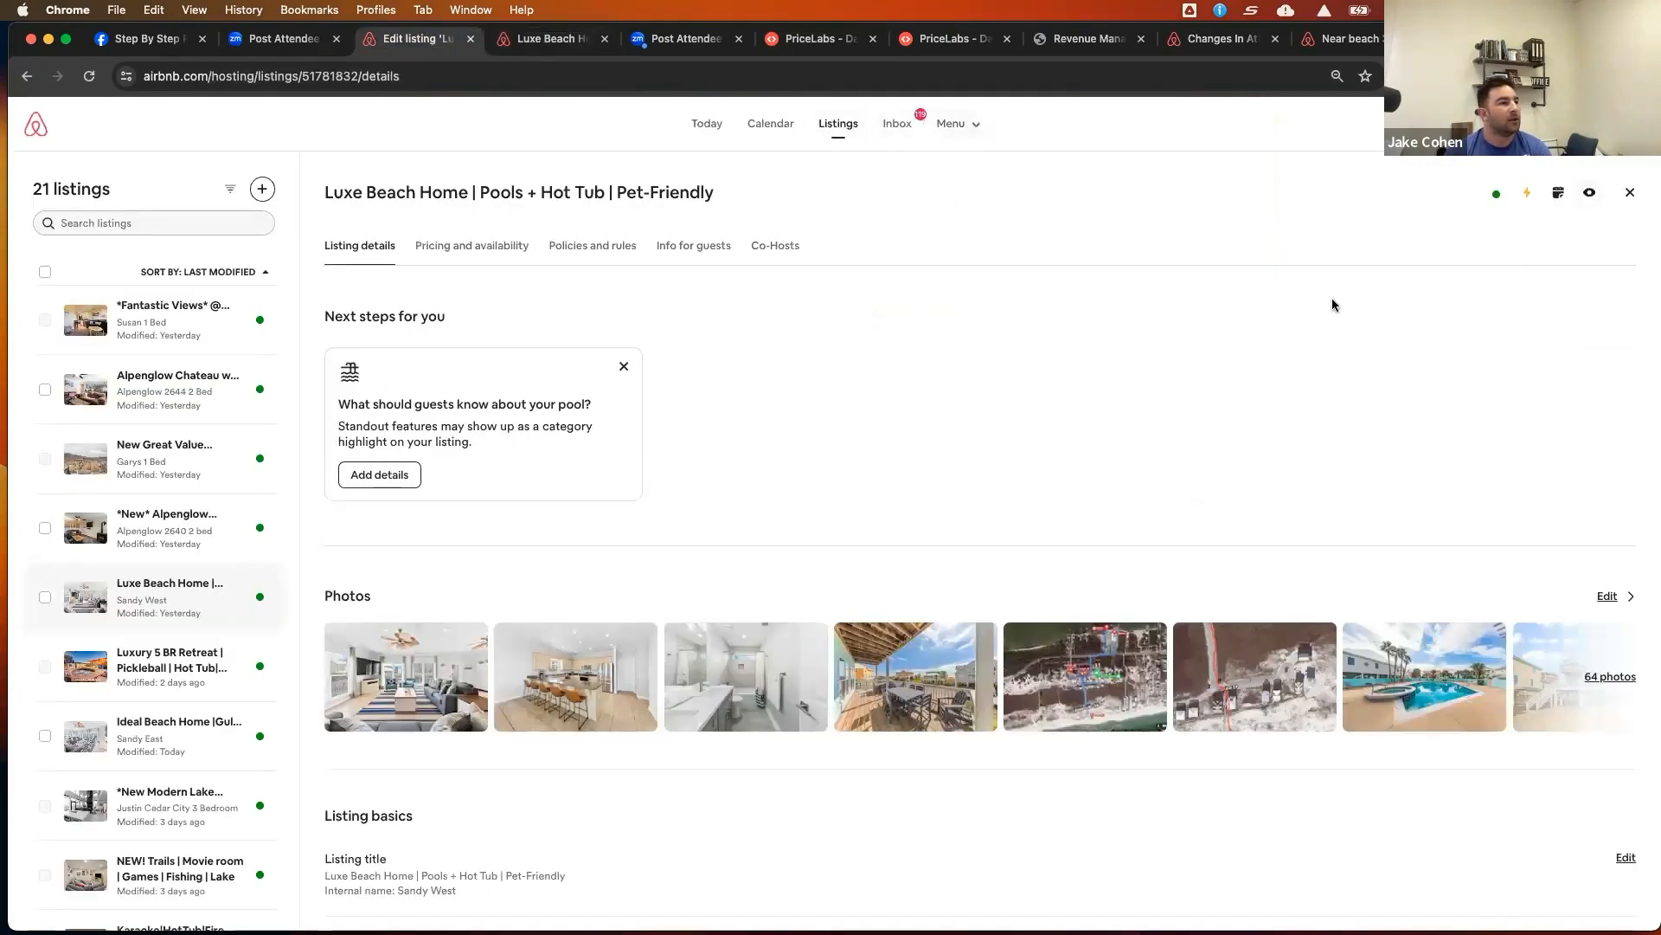
{"action": "left_click", "coordinate": [506, 258]}
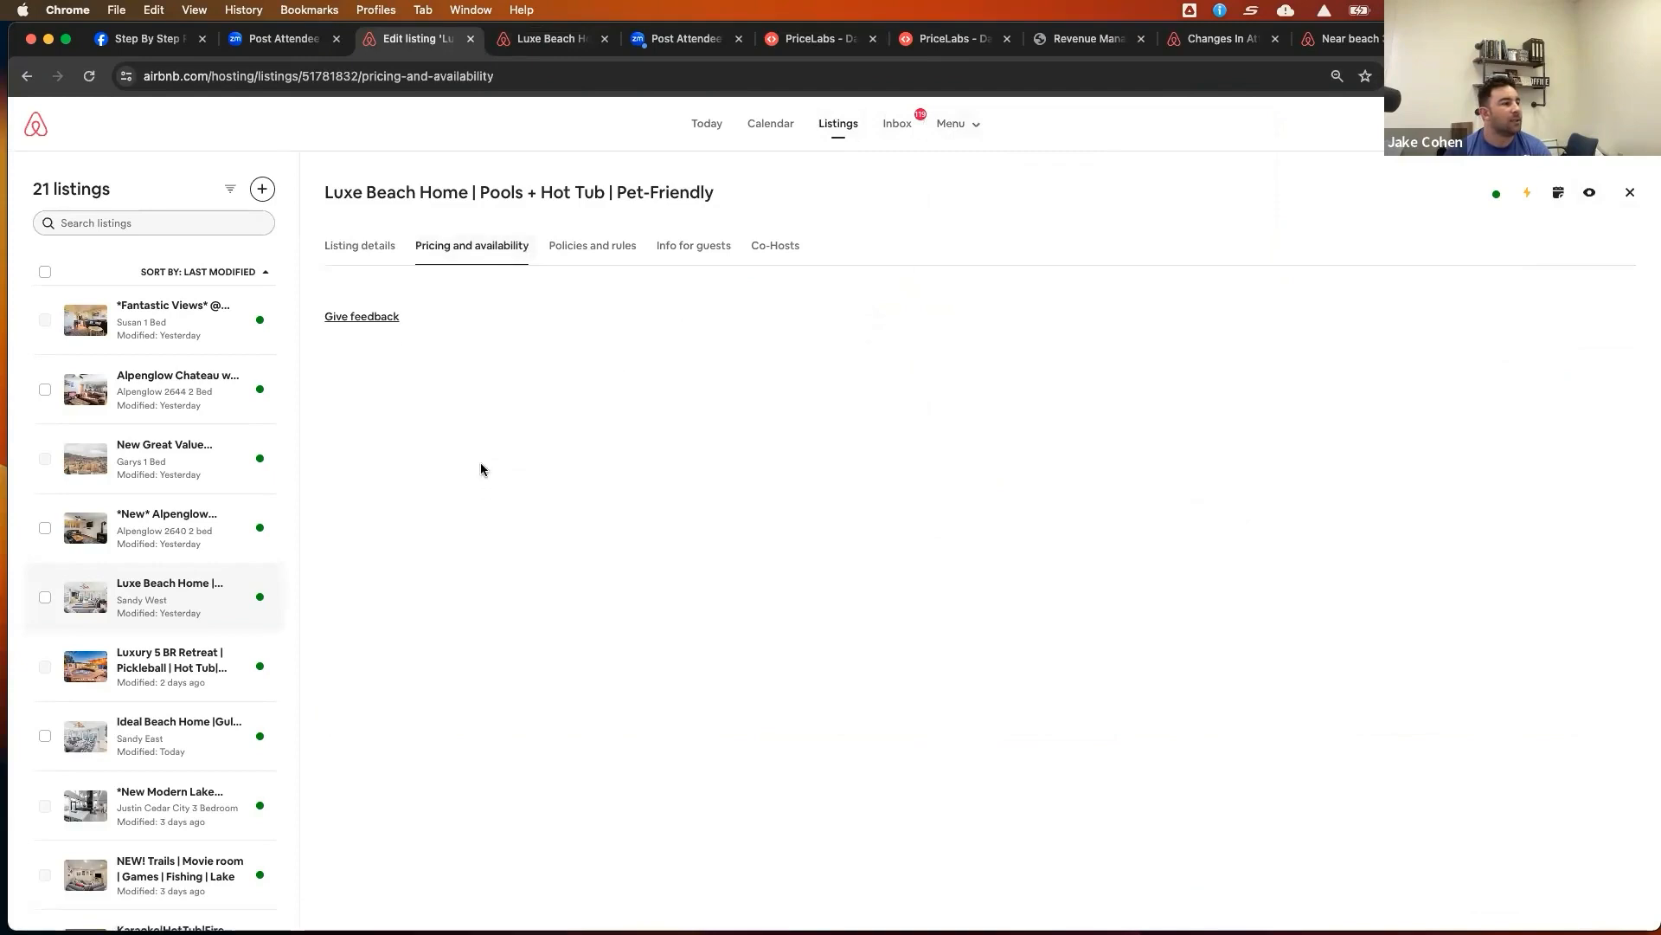
{"action": "left_click", "coordinate": [416, 372]}
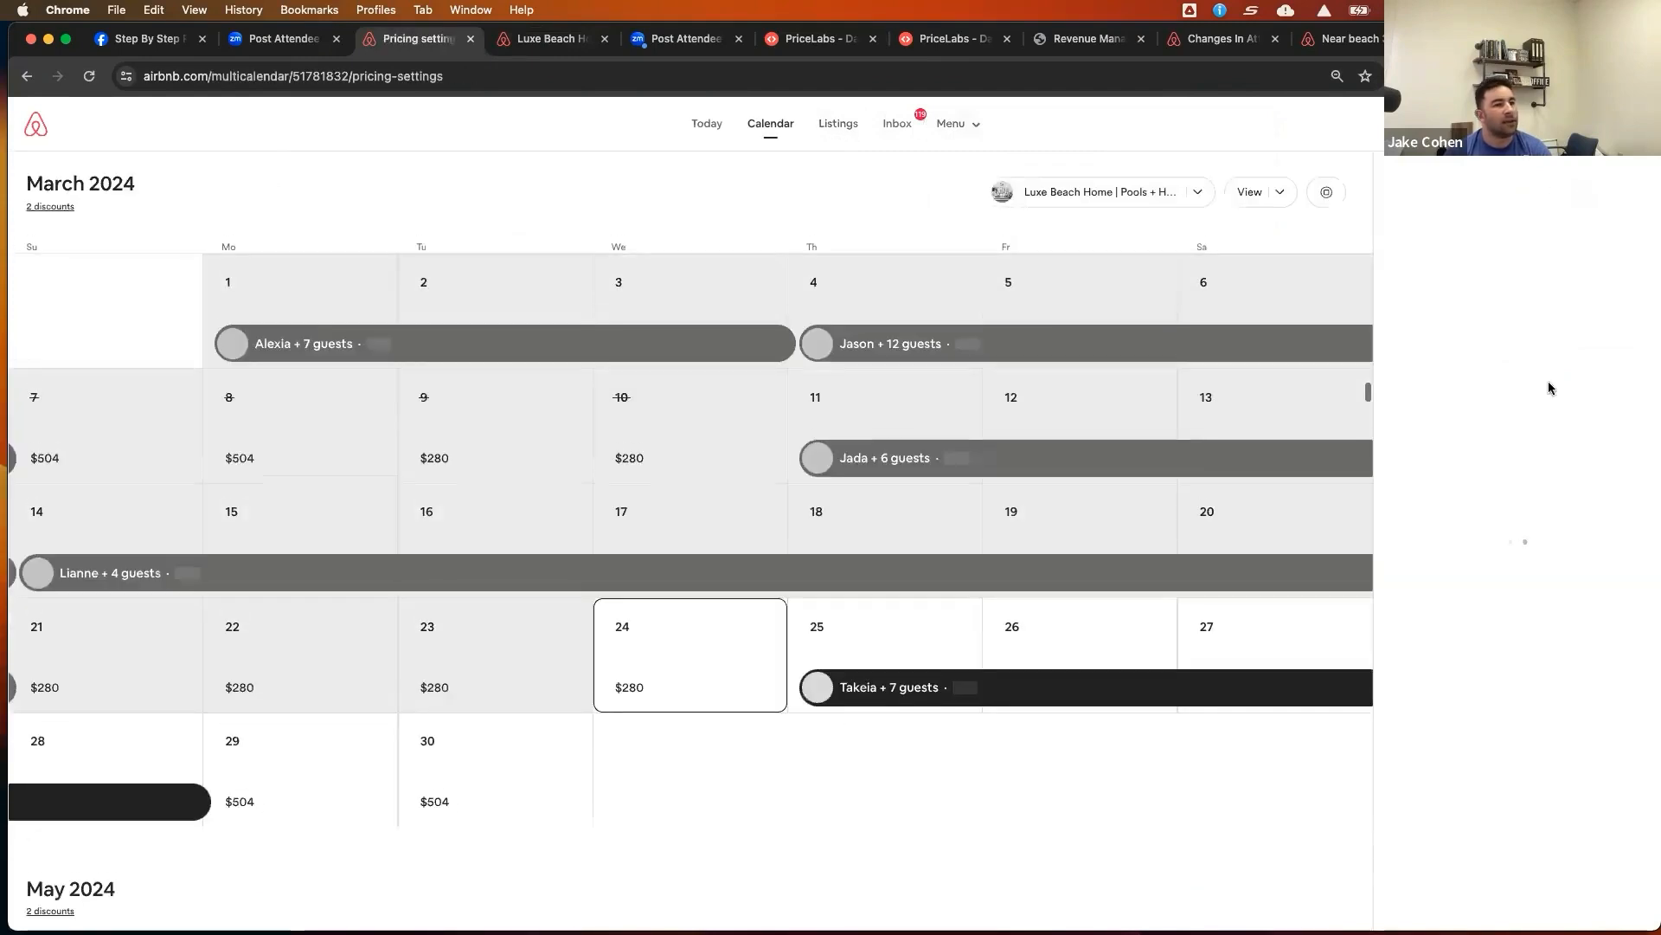
{"action": "scroll", "coordinate": [1561, 523], "scroll_direction": "down", "scroll_amount": 3}
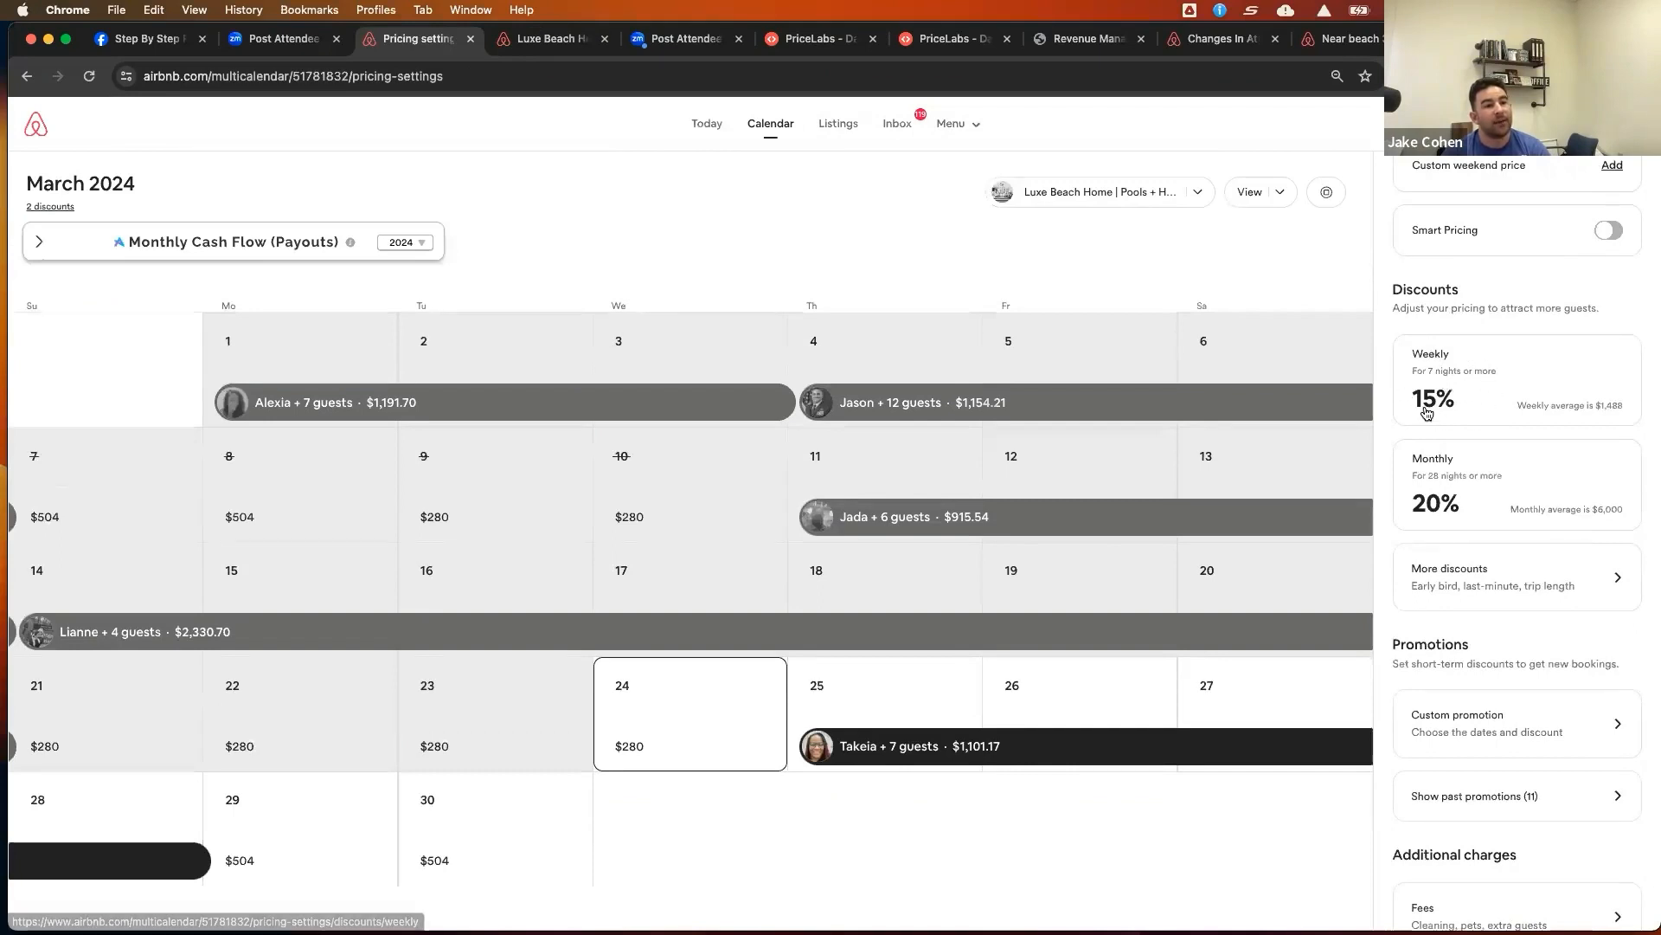
{"action": "left_click", "coordinate": [1587, 579]}
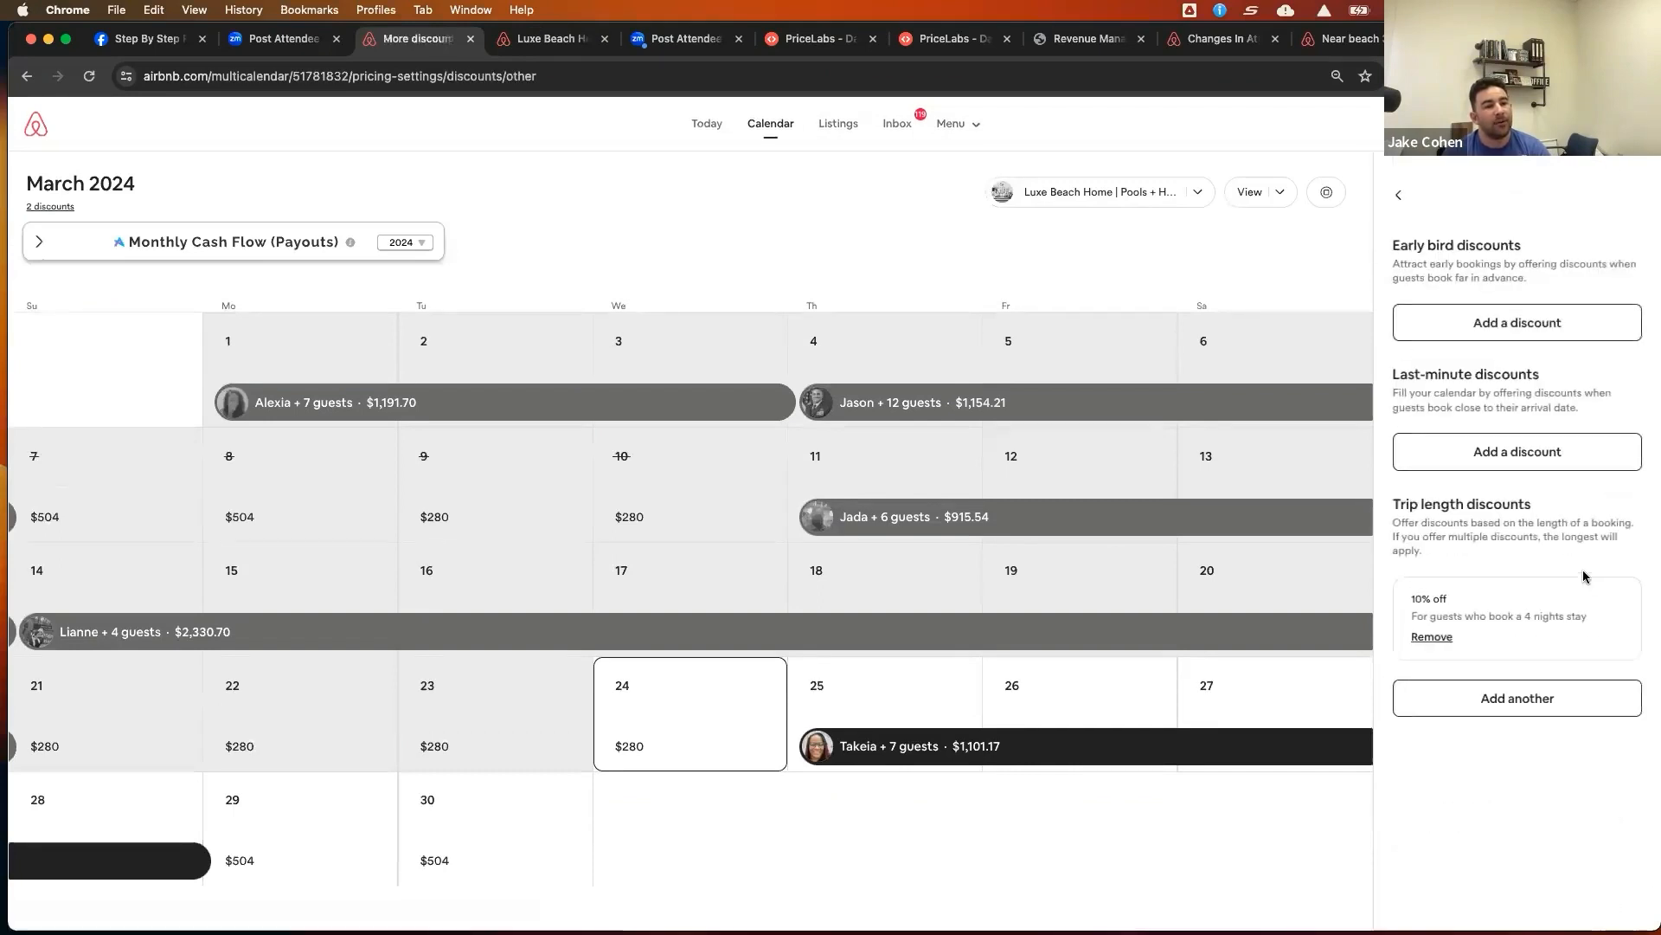